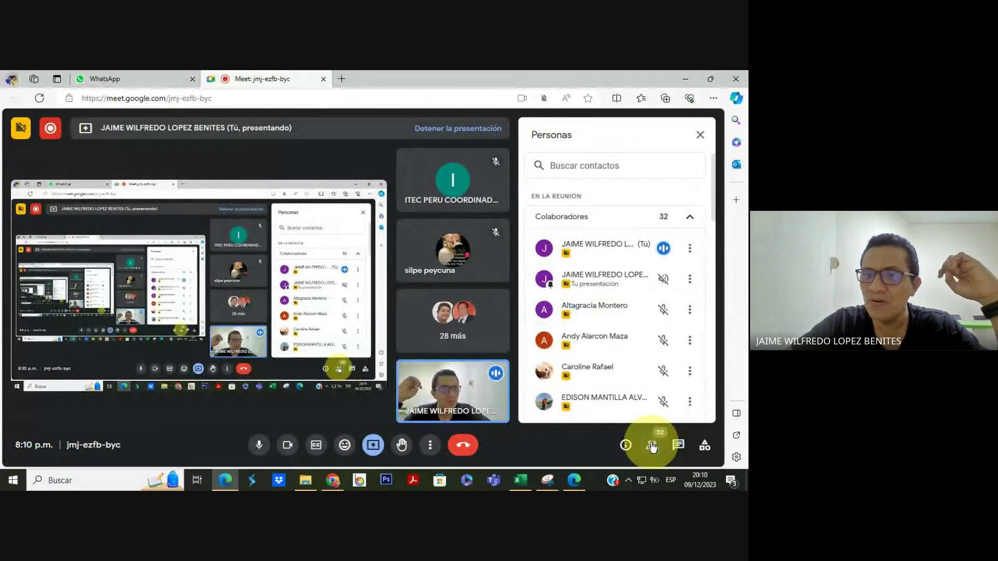
Show the meeting's chat messages and switch to the PRACTICA MACROS SESION 6 - ITEC workbook in Excel
click(676, 447)
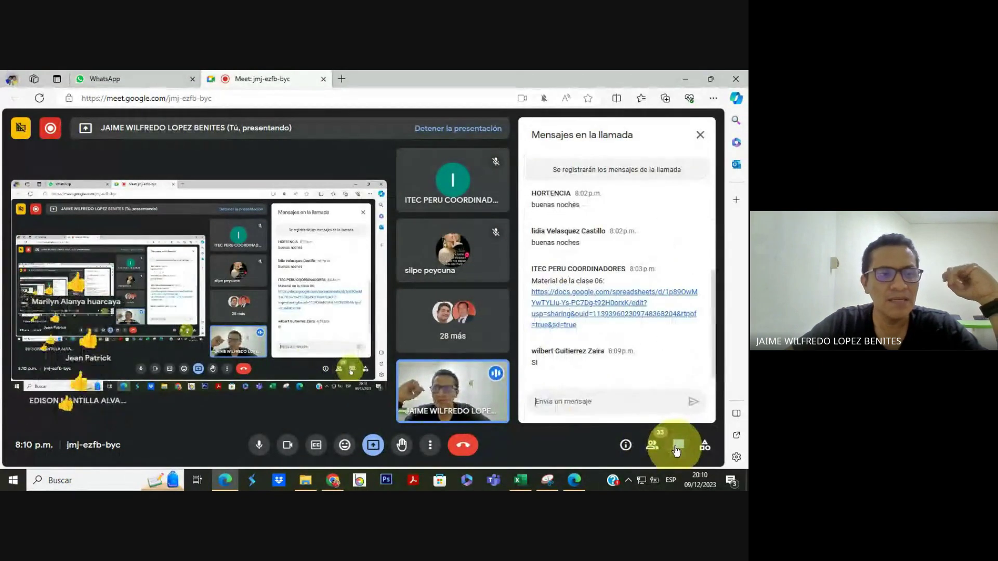
click(684, 79)
click(174, 333)
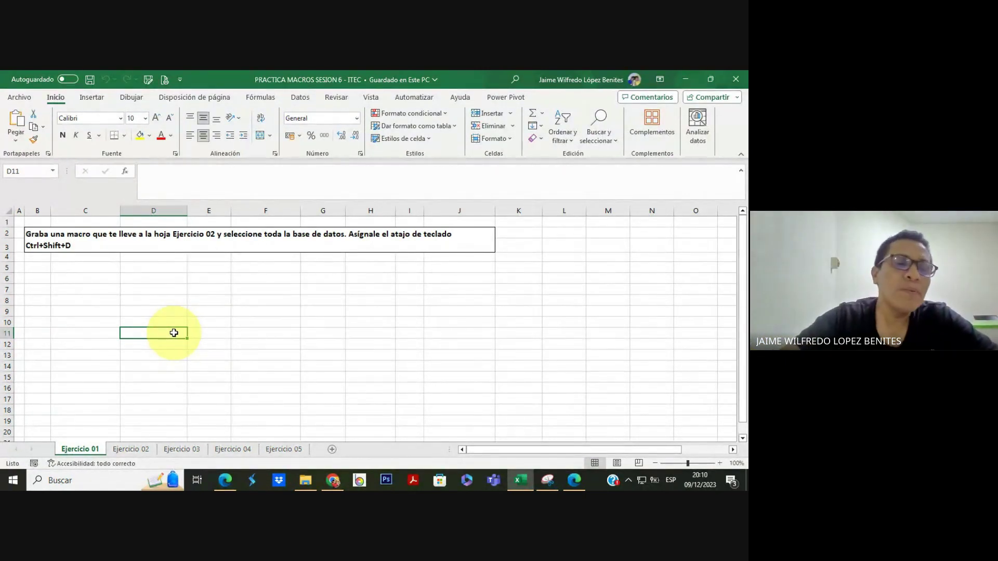
click(257, 278)
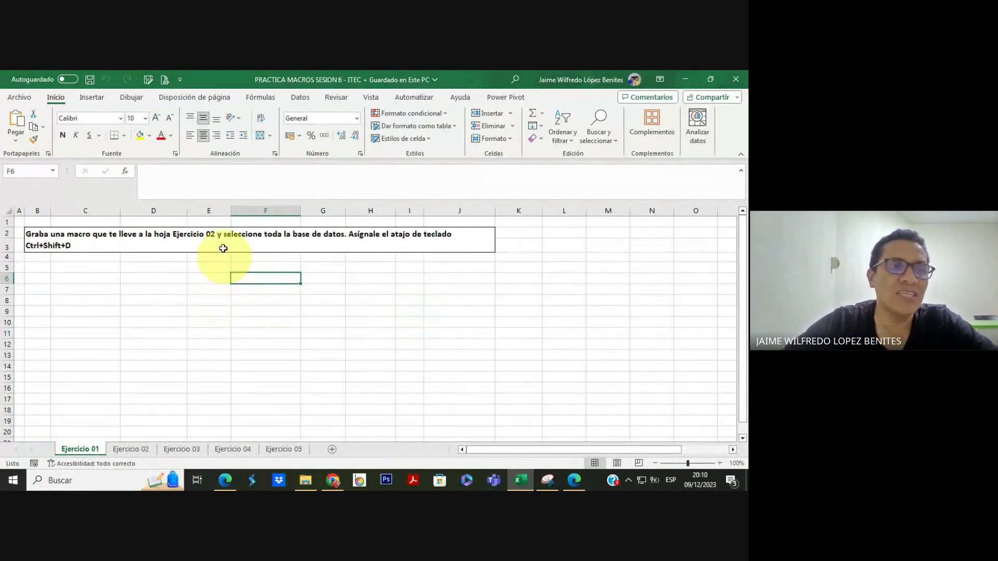
Save a copy of the workbook in Documentos as a macro-enabled workbook (Libro de Excel habilitado para macros), keeping its file name
click(19, 97)
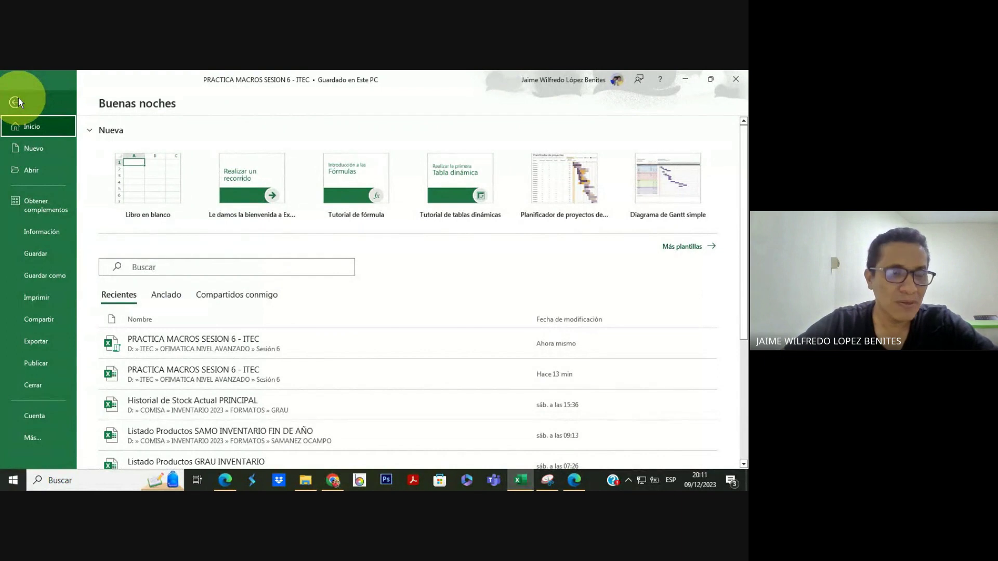
click(18, 98)
click(19, 98)
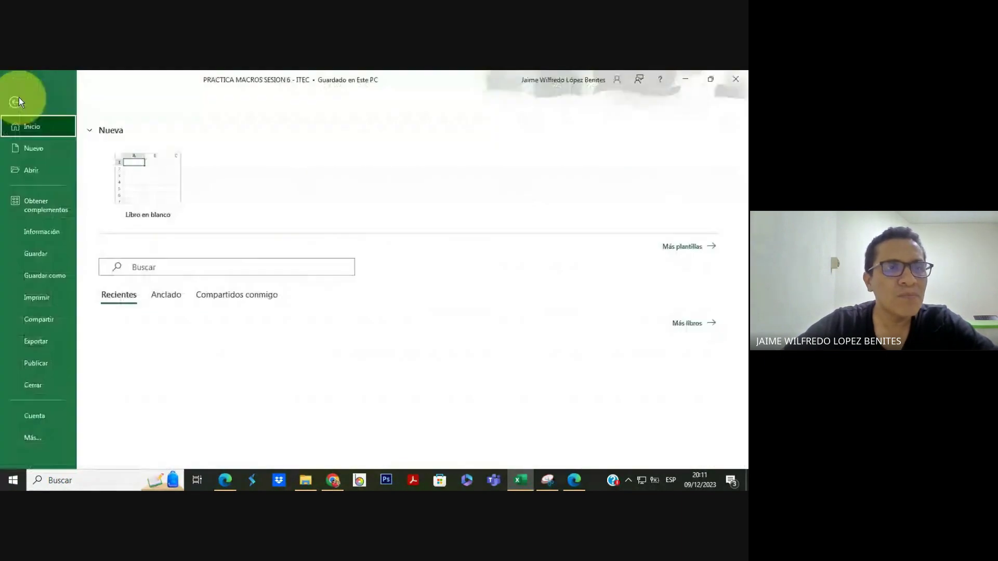
click(48, 275)
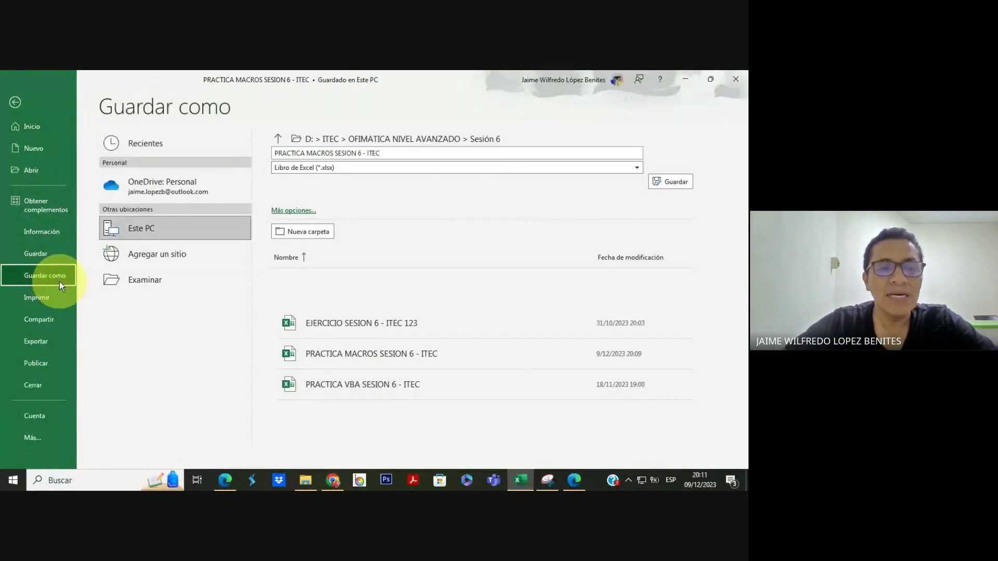
click(151, 281)
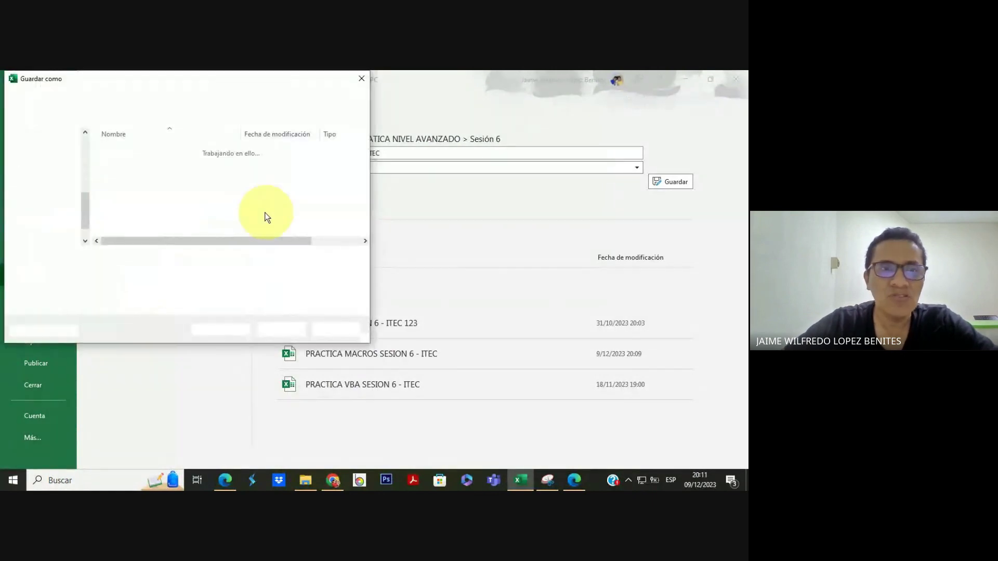
click(56, 147)
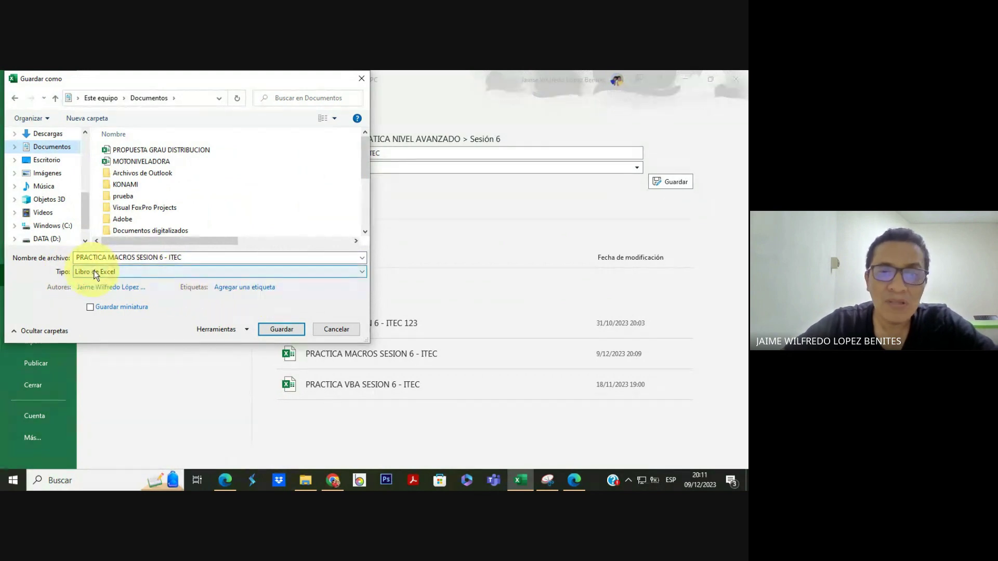
click(163, 270)
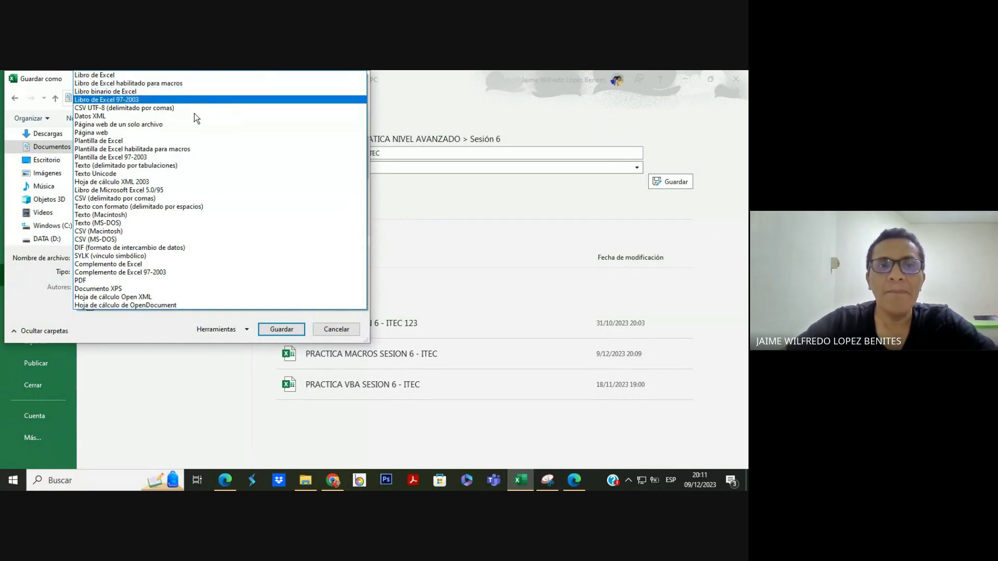
click(178, 83)
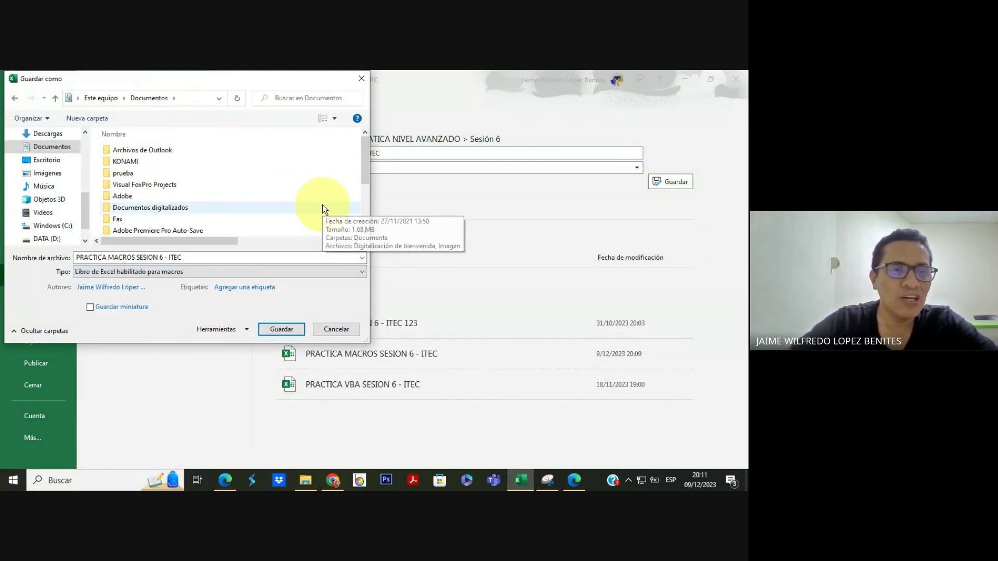
click(281, 329)
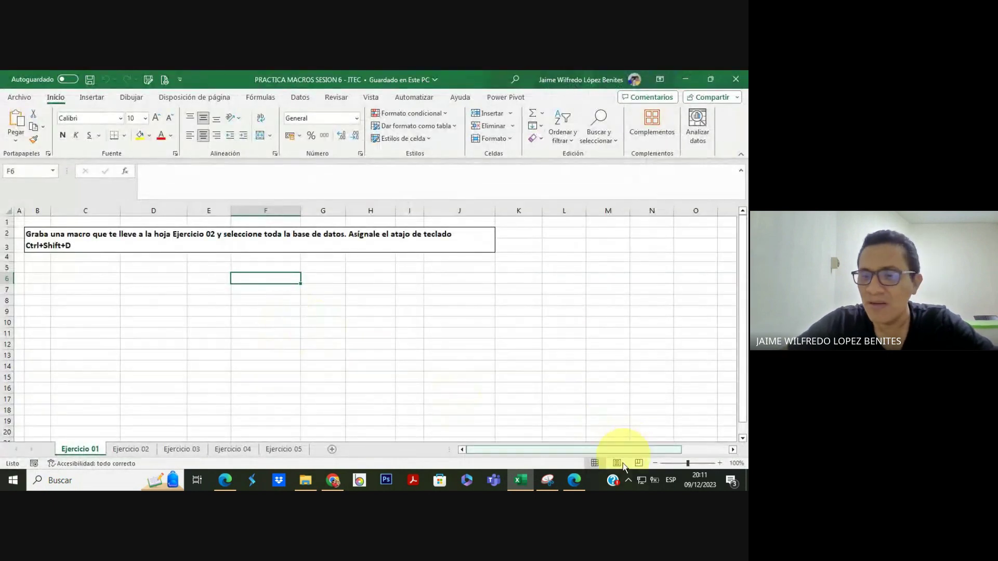
Turn the mouse pointer highlight off and back on in the highlighter utility
click(628, 480)
right_click(595, 459)
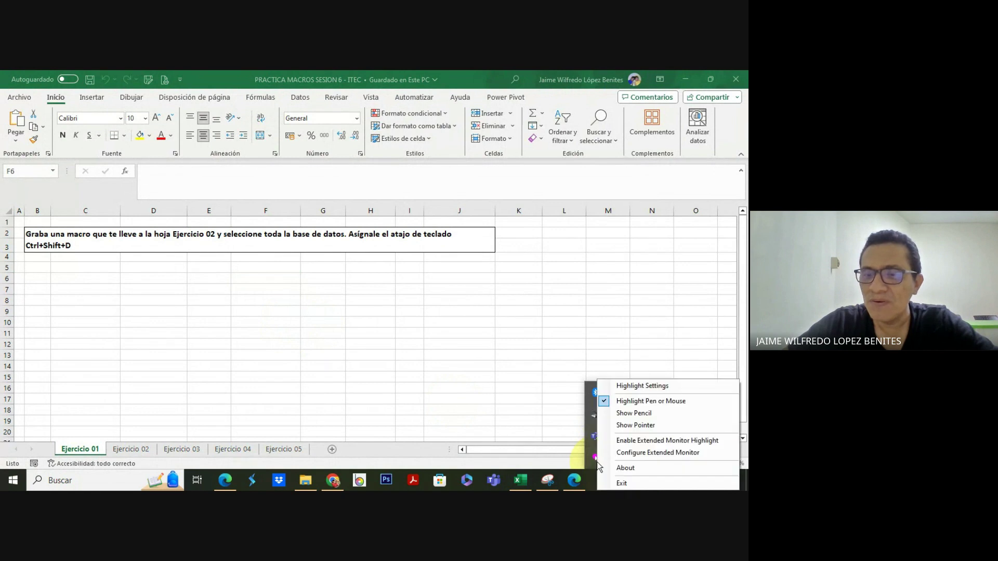
click(650, 401)
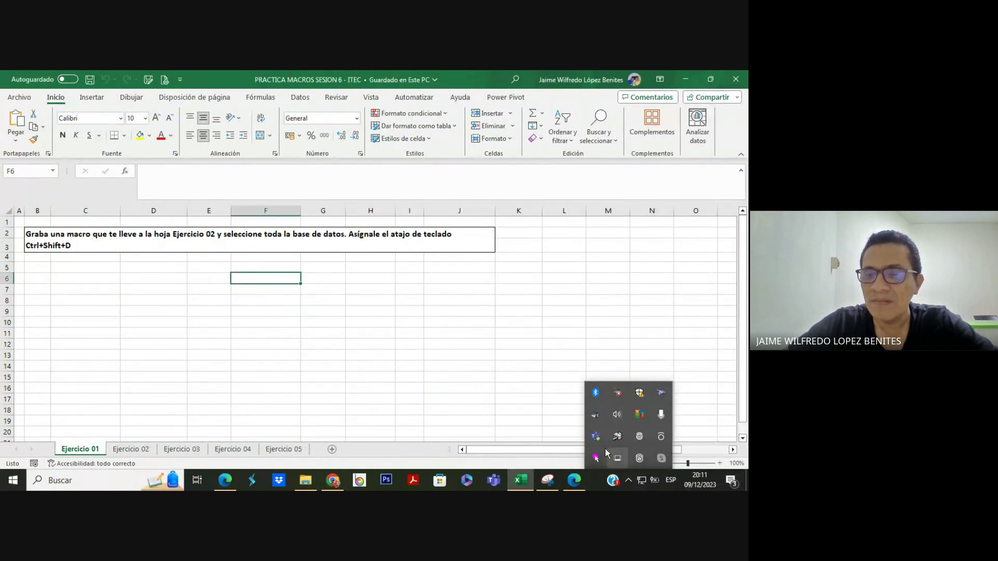
click(524, 415)
right_click(595, 458)
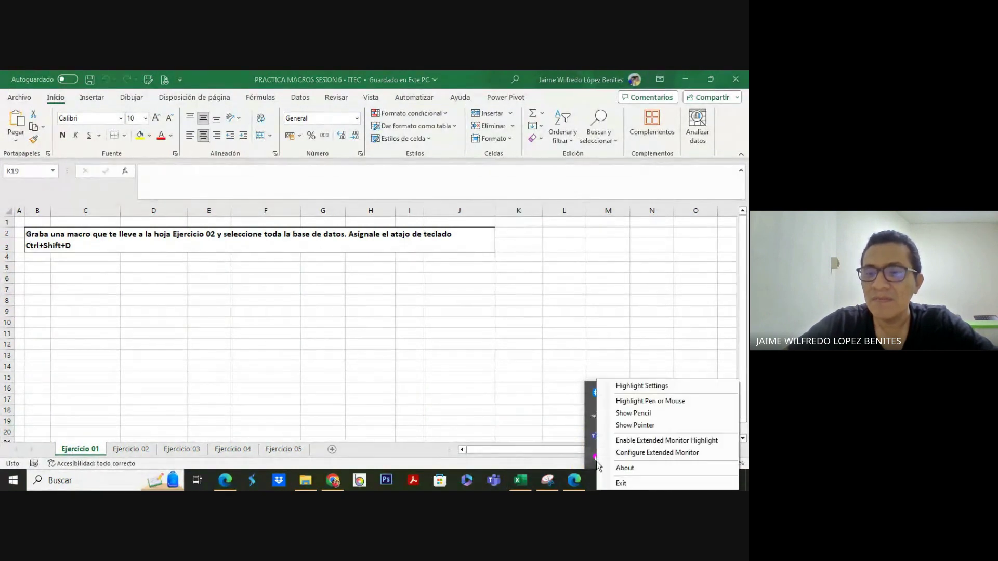
click(624, 401)
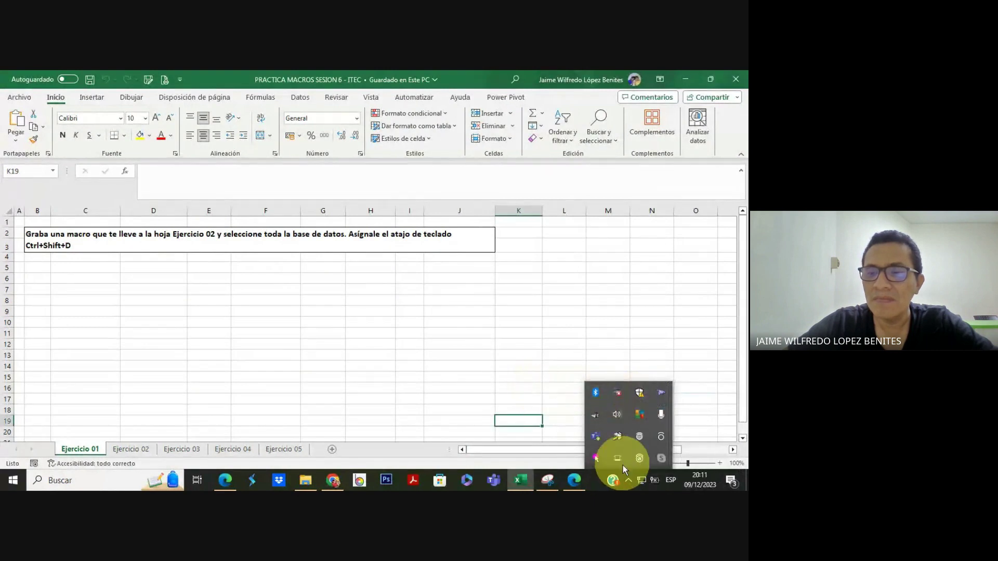
click(628, 481)
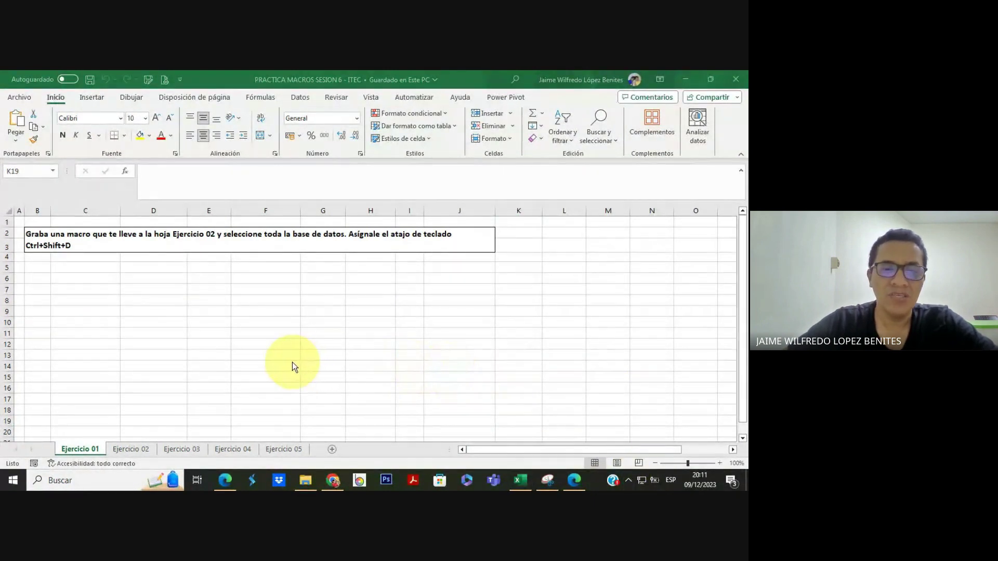
Check the meeting chat for new replies in the browser and return to the Ejercicio 01 sheet in Excel
click(225, 480)
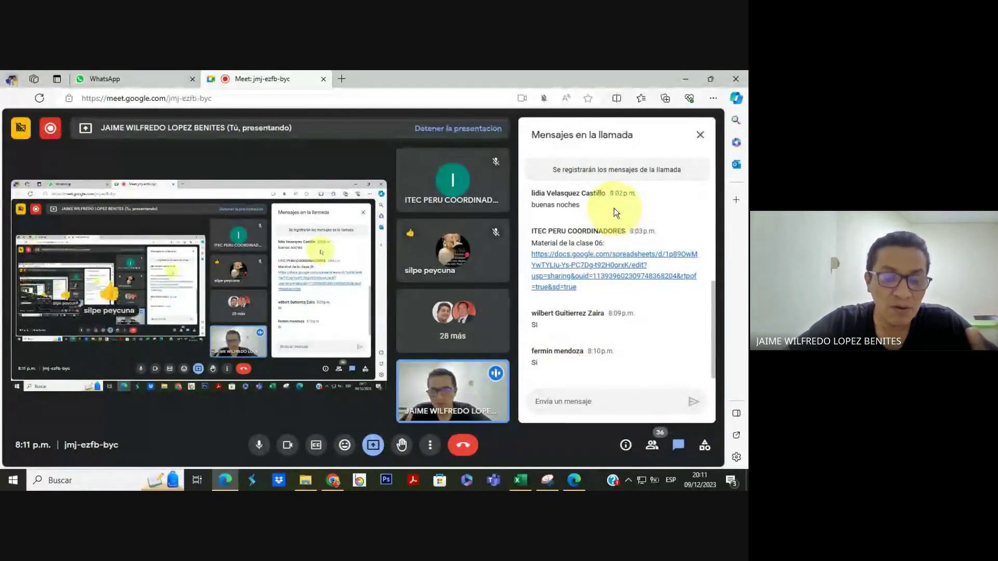
click(686, 78)
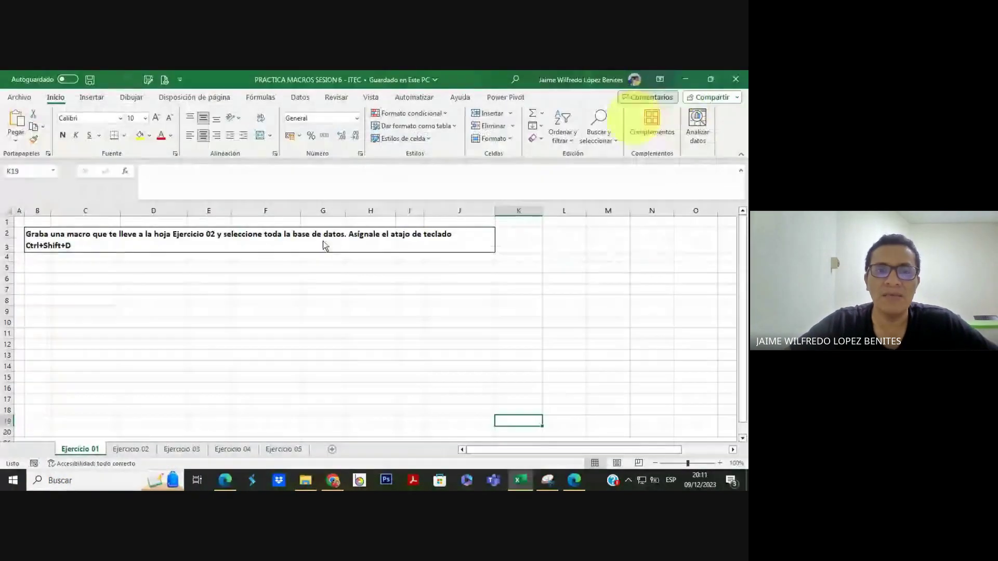
click(186, 283)
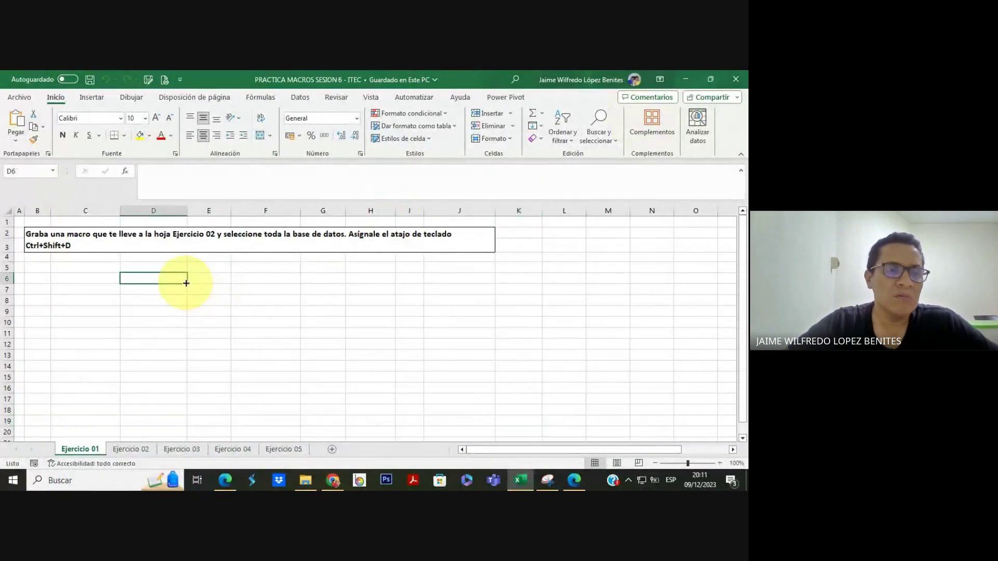
click(312, 289)
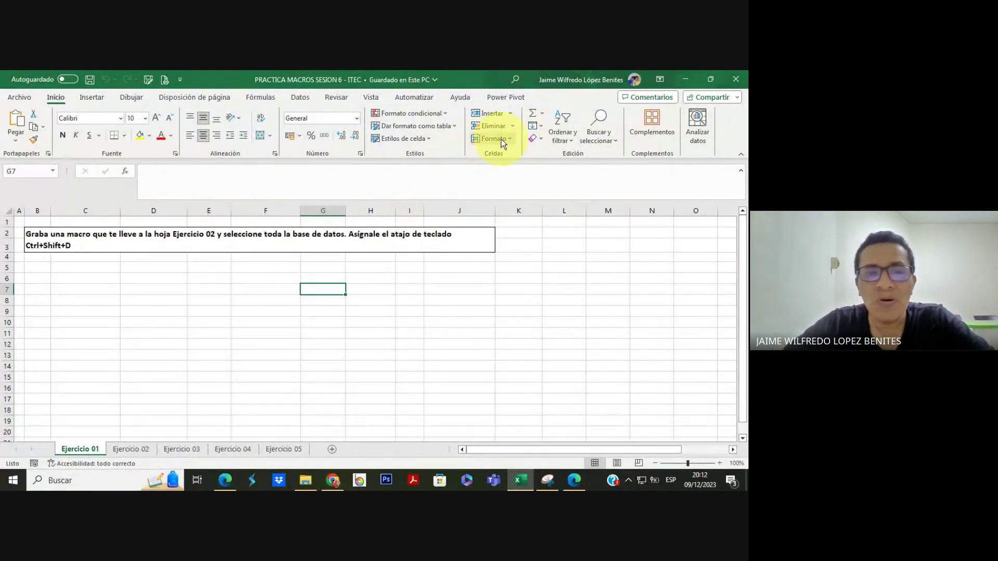
click(413, 268)
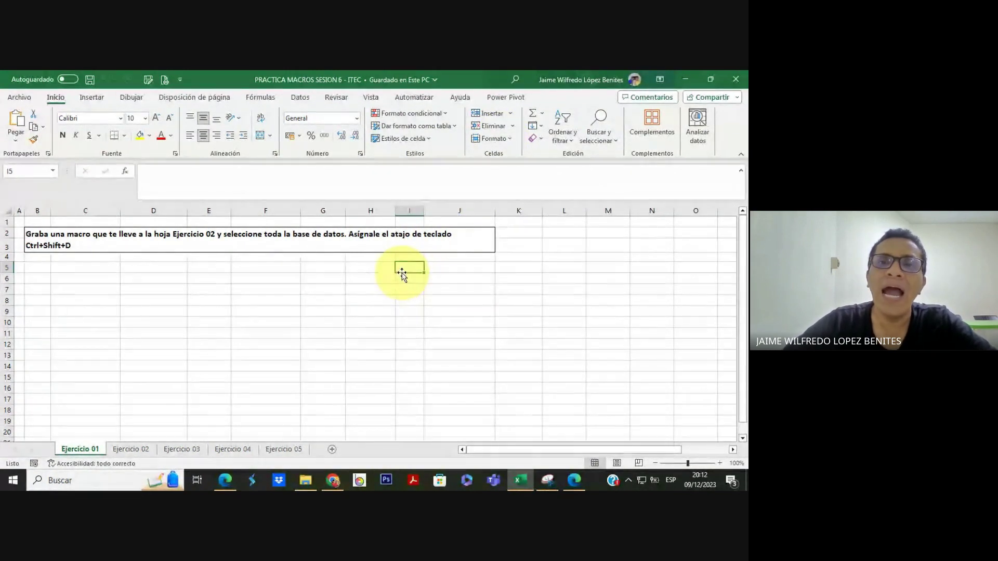
click(452, 275)
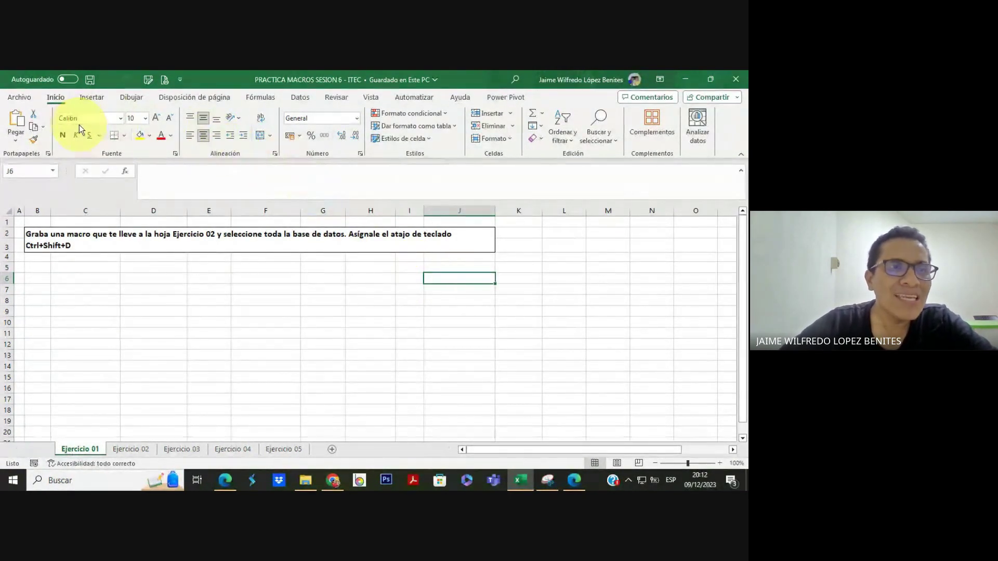
click(19, 97)
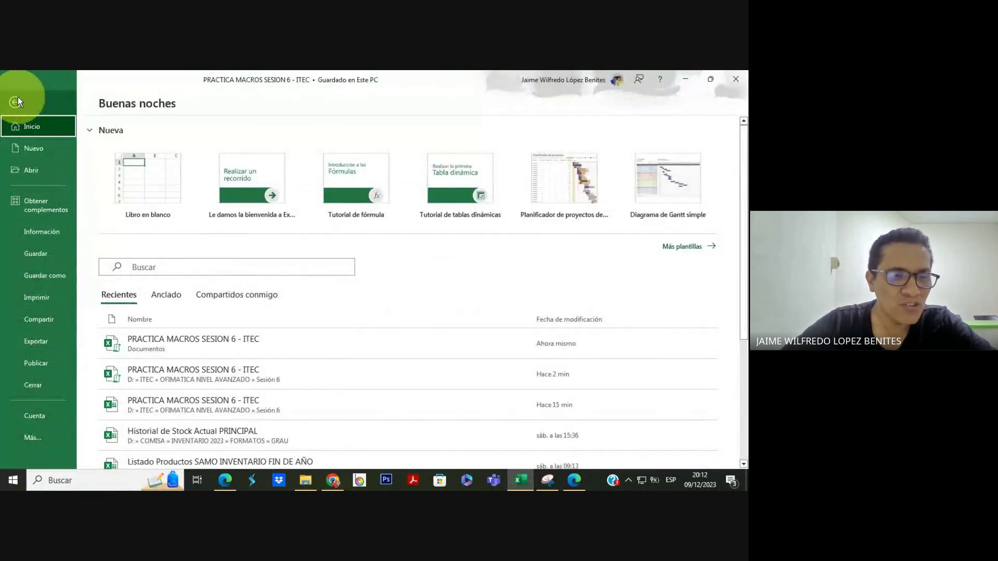
click(47, 436)
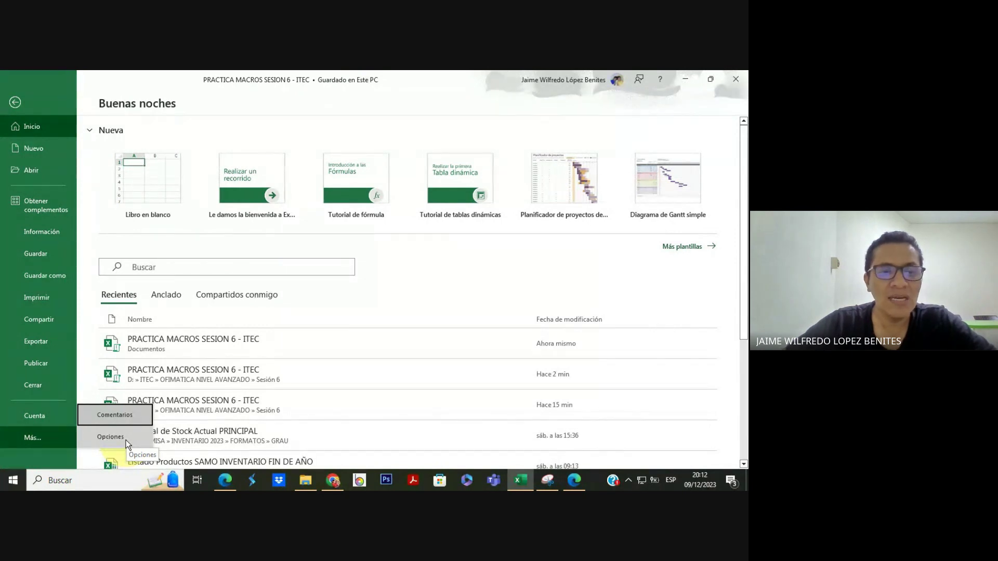
click(15, 104)
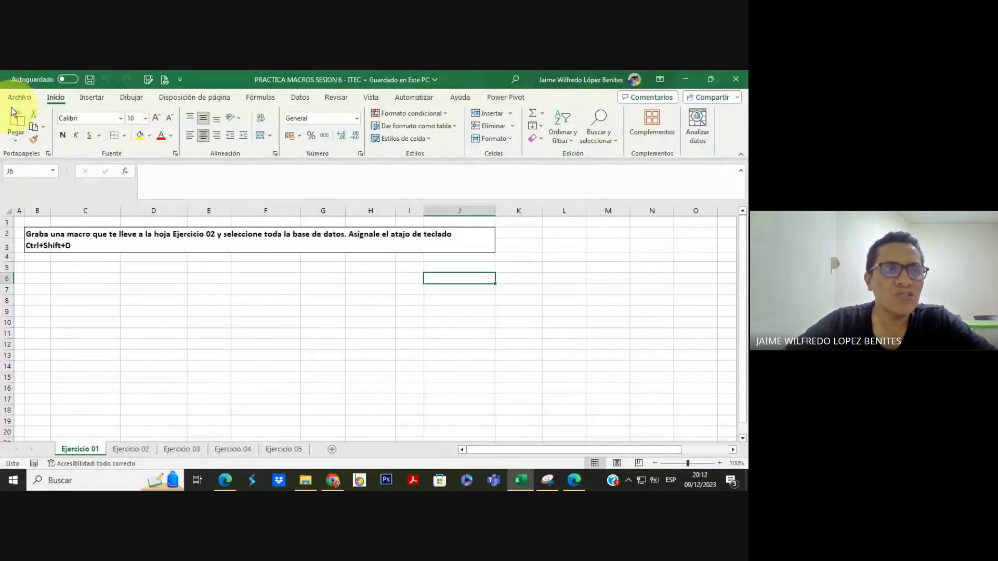
Enable the Programador main tab in Excel's ribbon customization options and display its commands
click(18, 98)
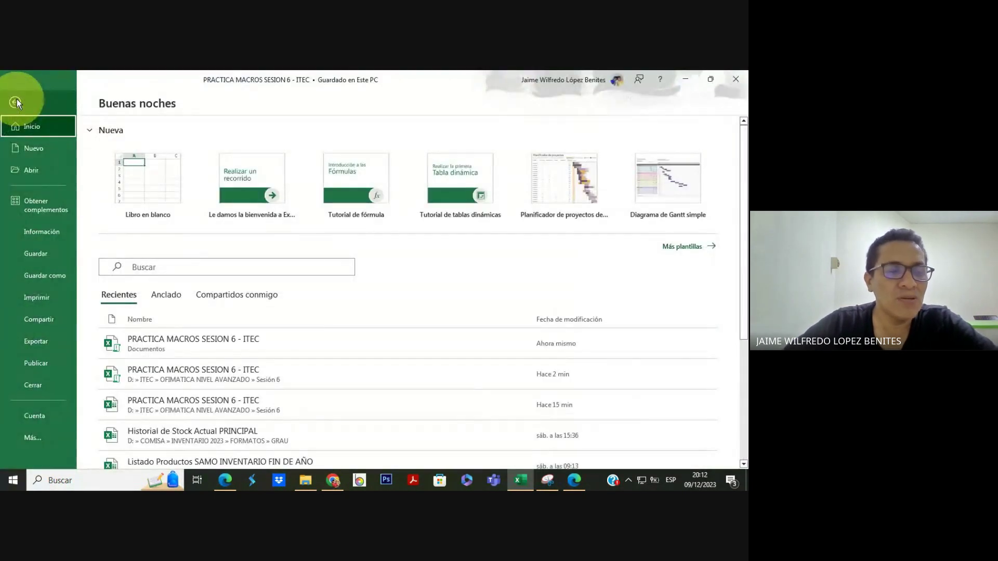
click(51, 435)
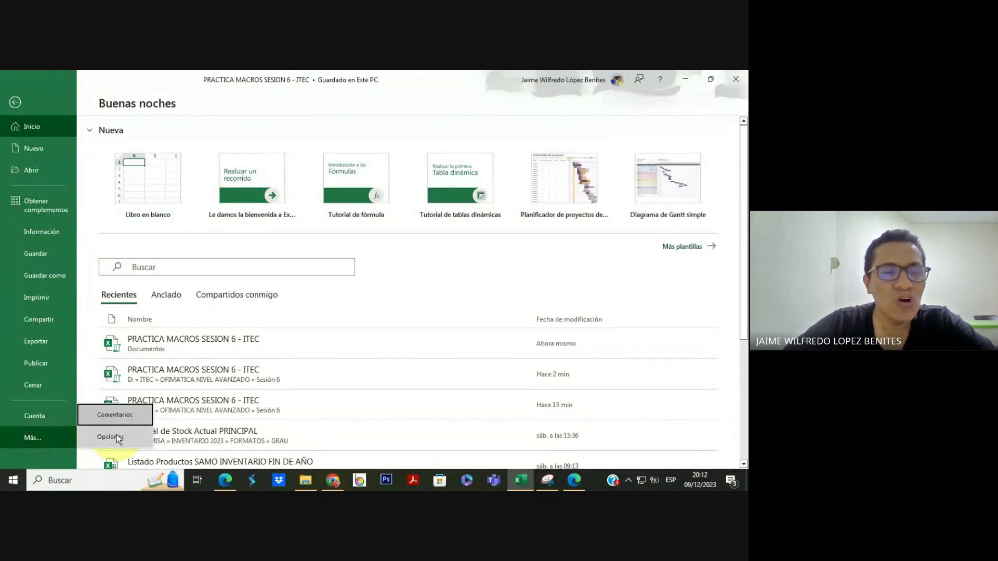
click(116, 434)
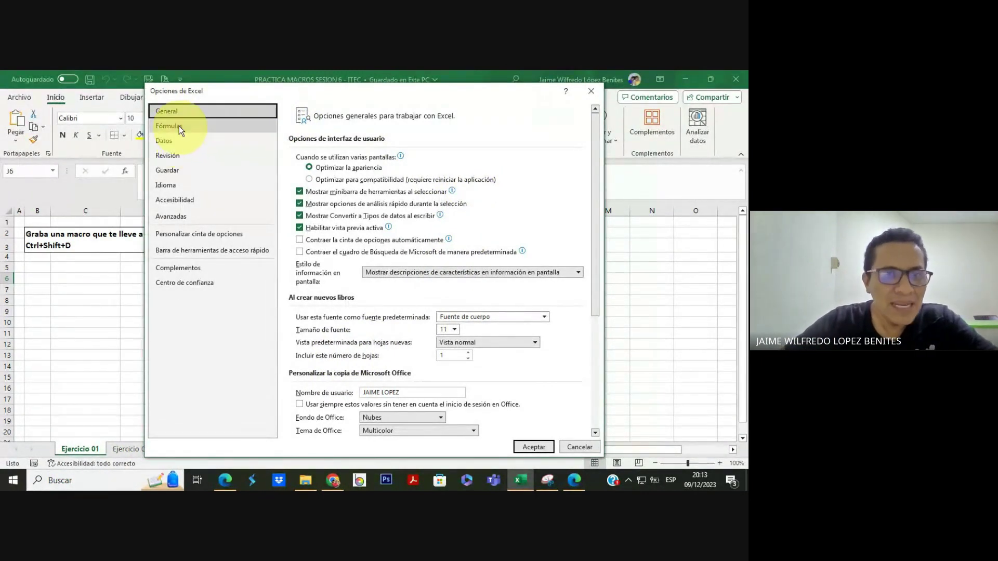
click(193, 240)
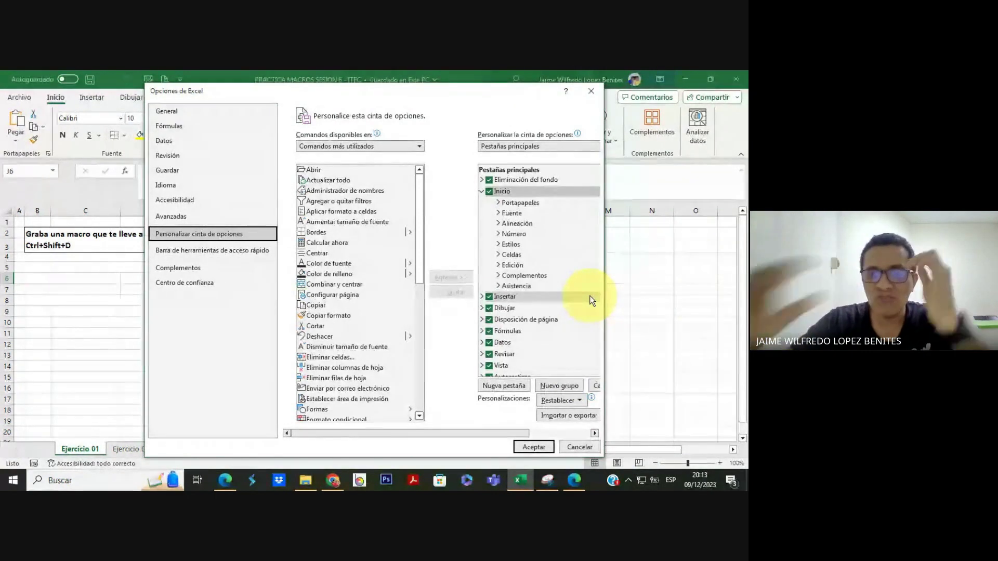
scroll(582, 301, down, 2)
scroll(561, 288, up, 2)
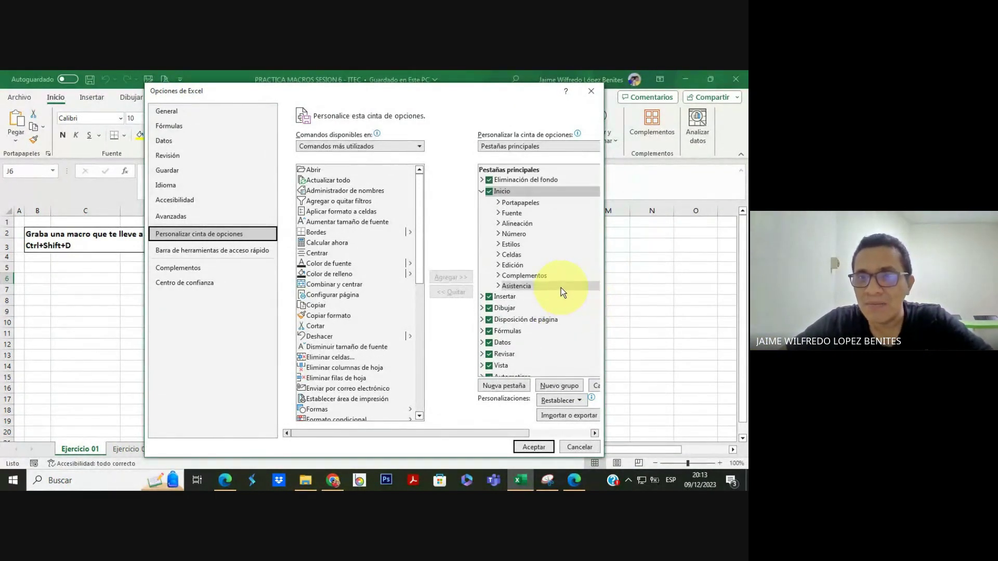
scroll(560, 288, down, 2)
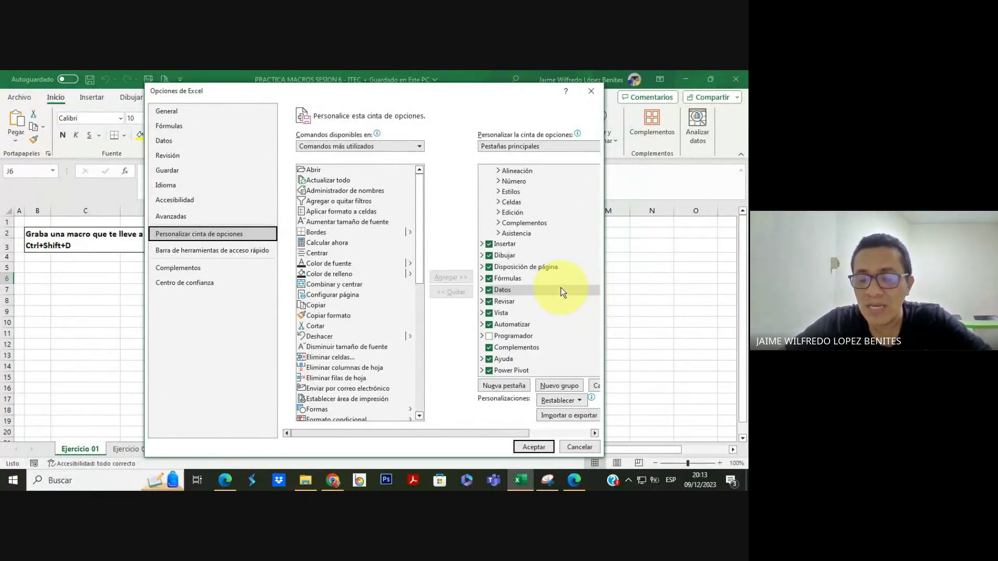
click(490, 336)
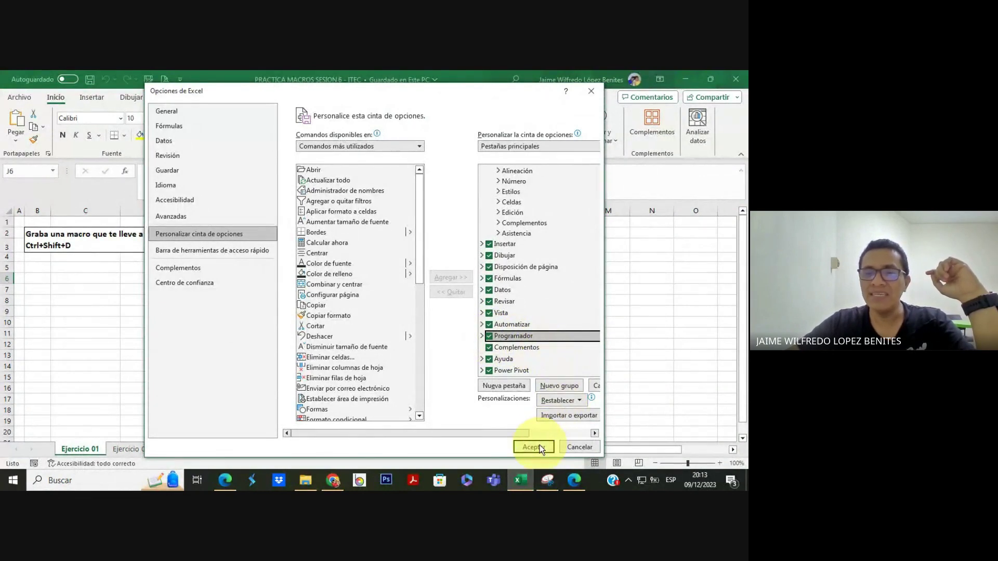
drag(491, 96, 466, 91)
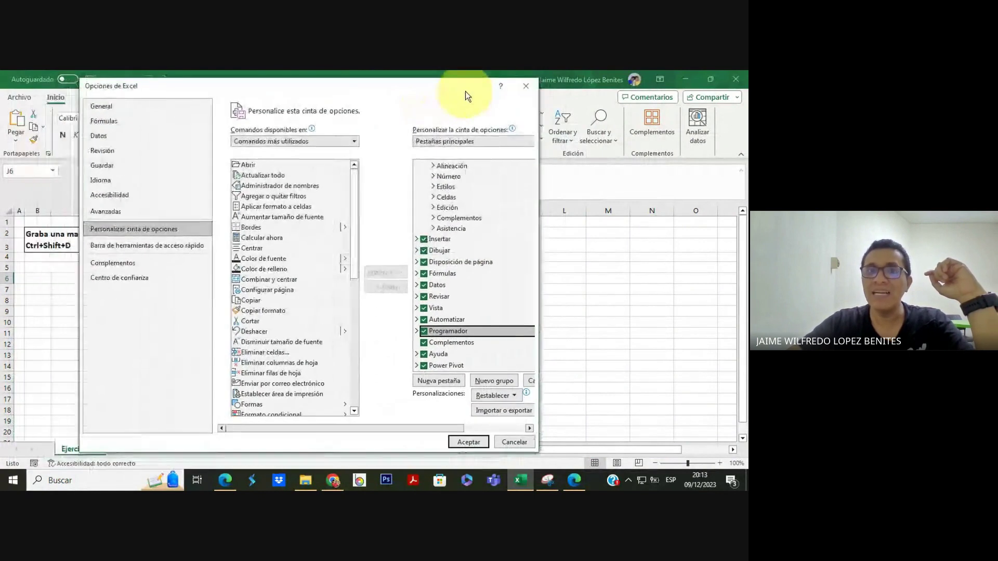
click(469, 442)
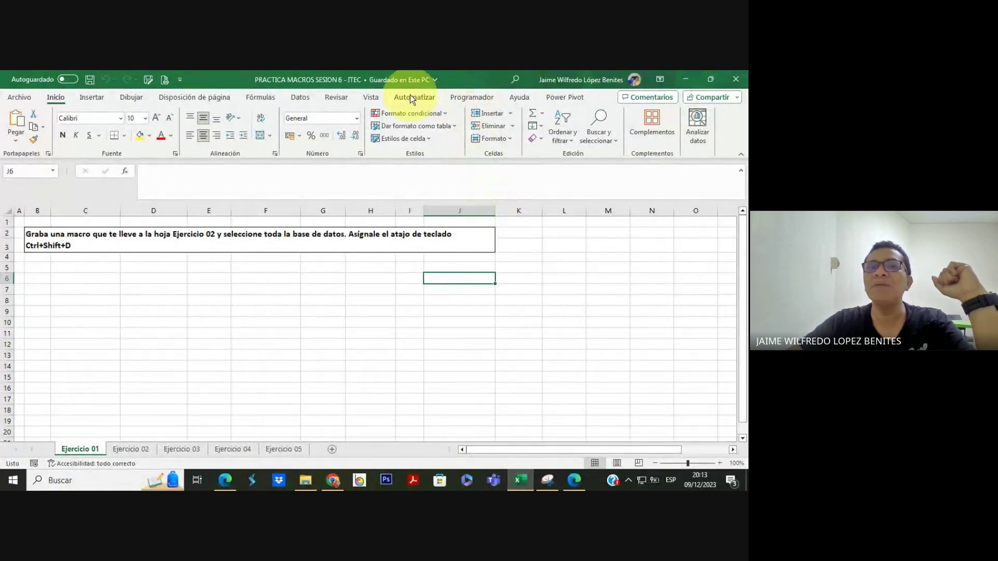
click(465, 99)
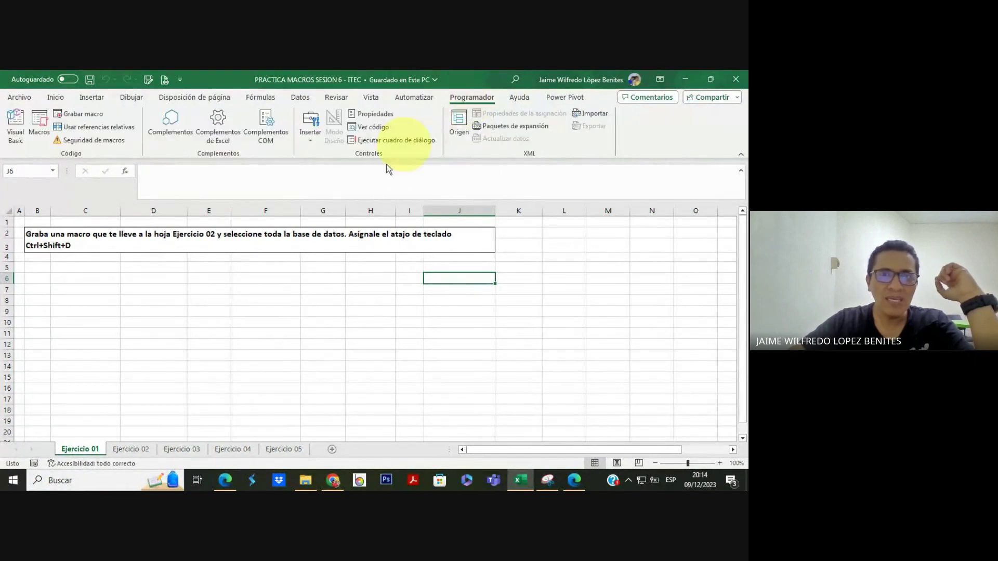
Check the participant list and call messages in the browser meeting, and return to the Ejercicio 01 sheet in Excel
click(227, 476)
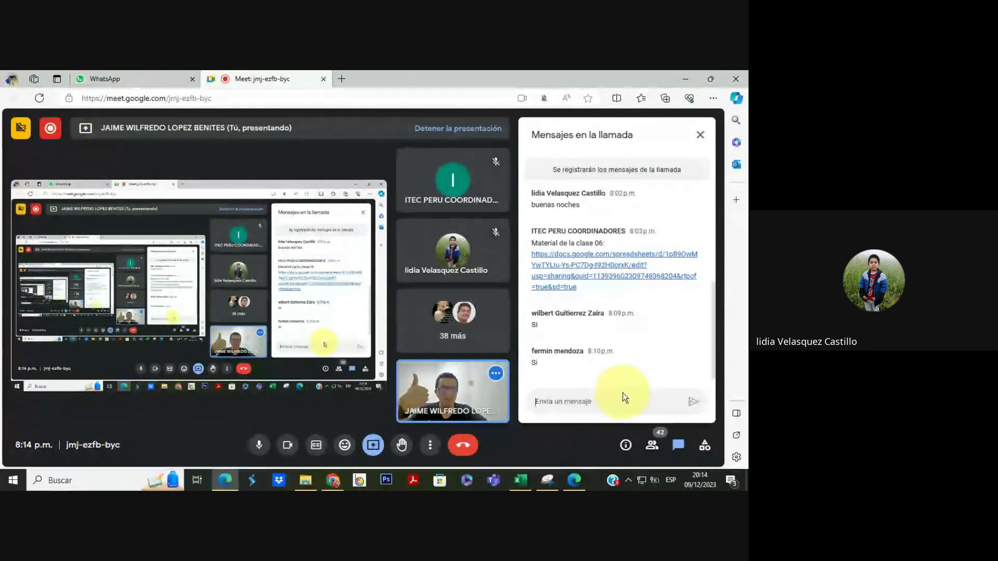
click(656, 445)
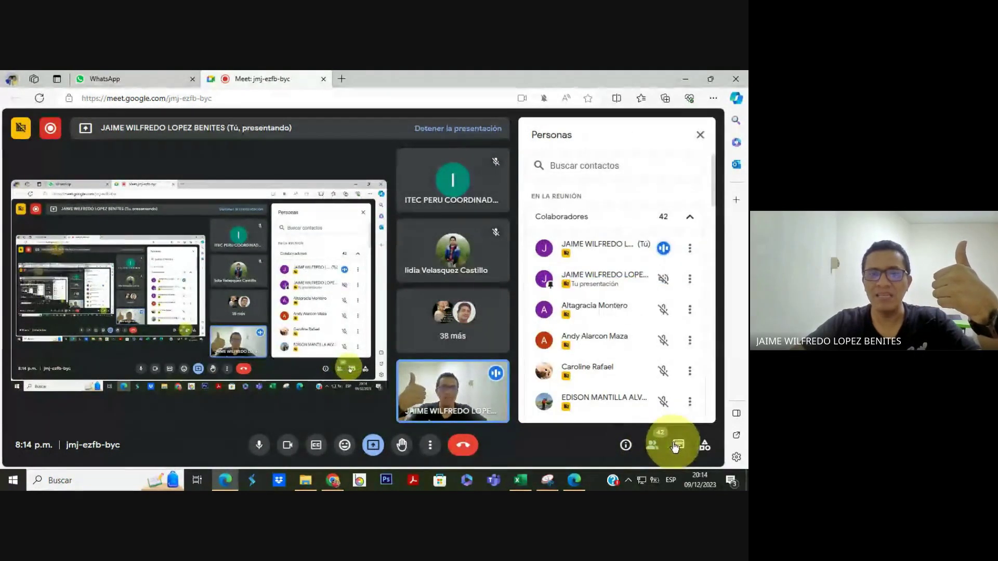
click(678, 446)
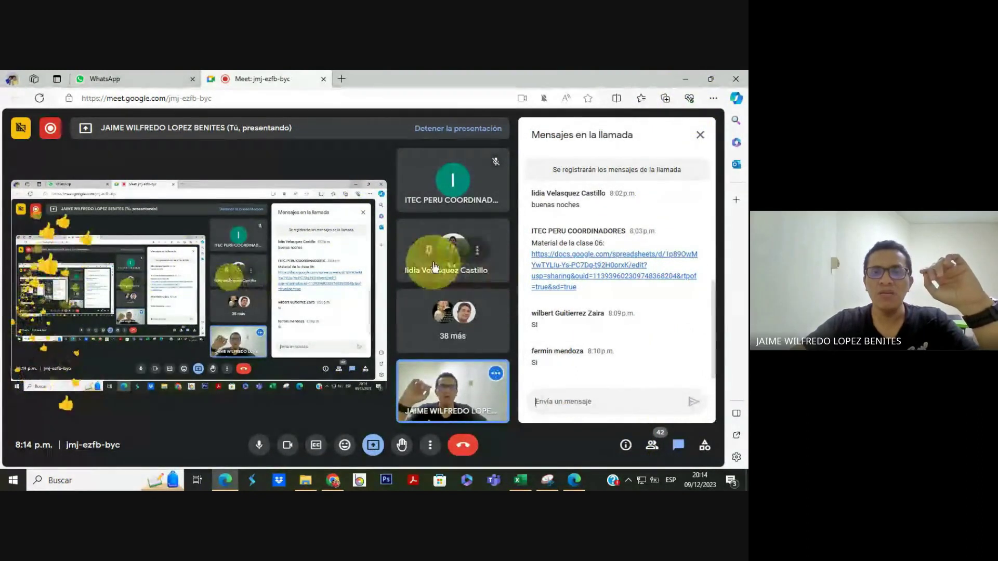
mouse_move(429, 254)
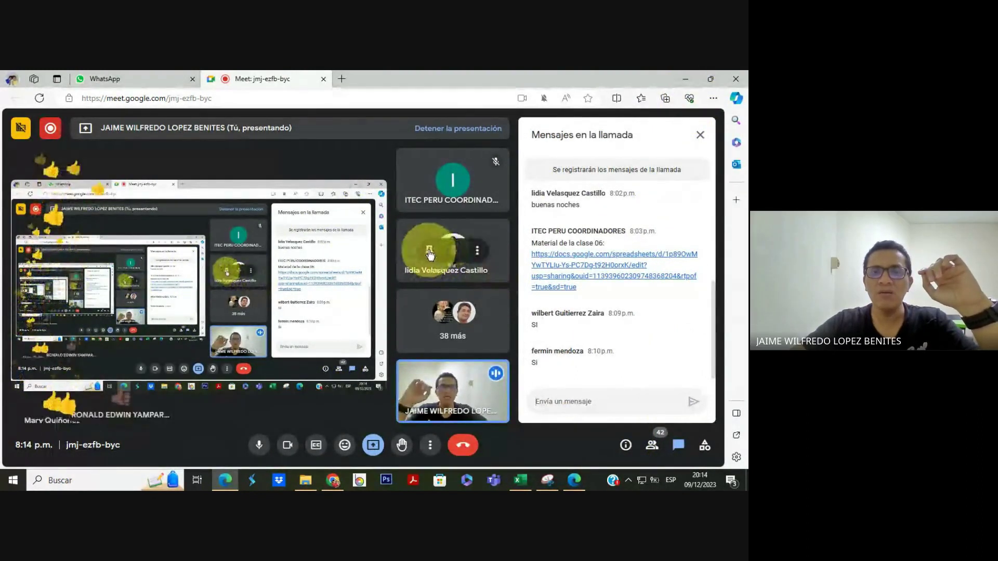
click(684, 78)
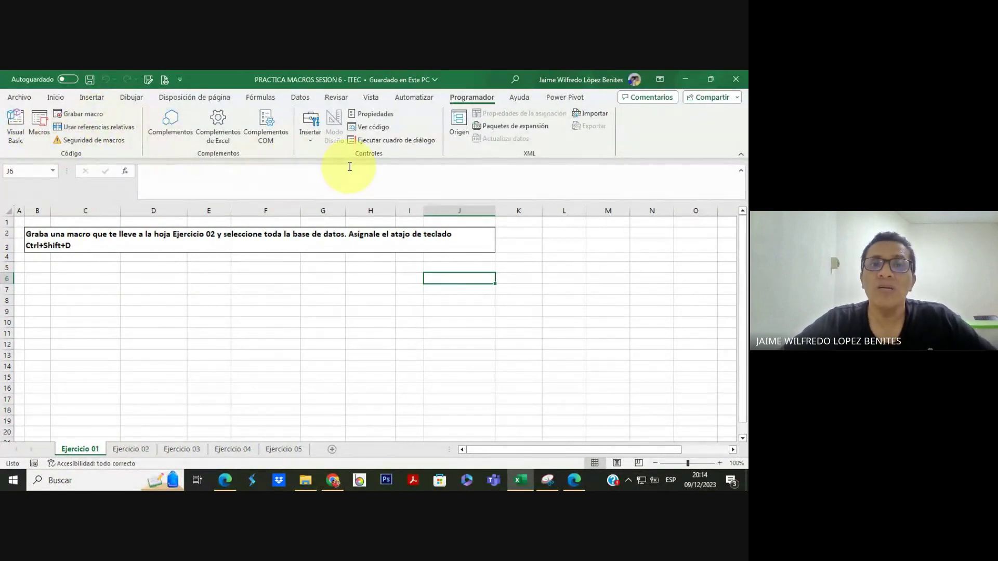
Display the form and ActiveX controls available for insertion, and return to cell C5 on Ejercicio 01
click(308, 145)
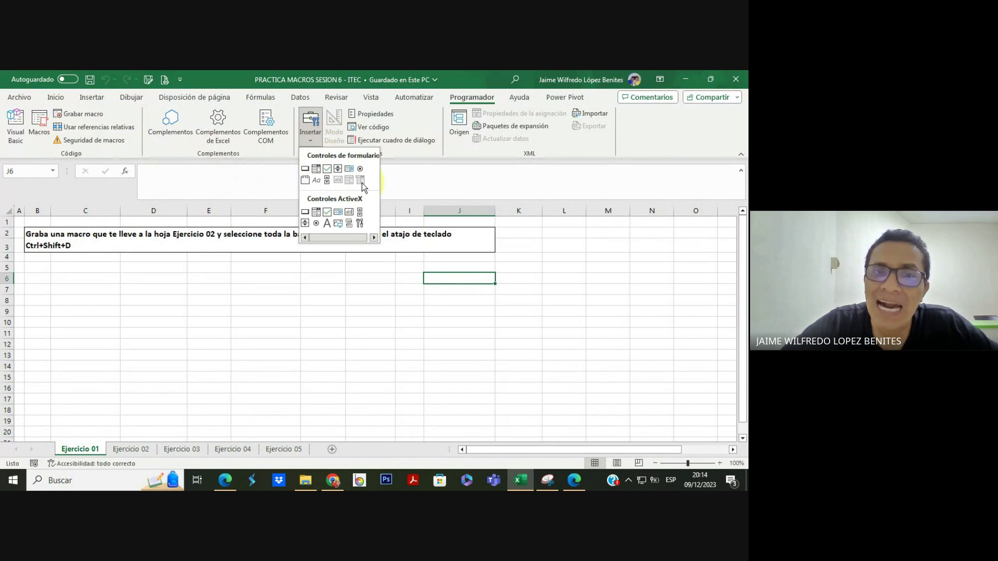
click(379, 114)
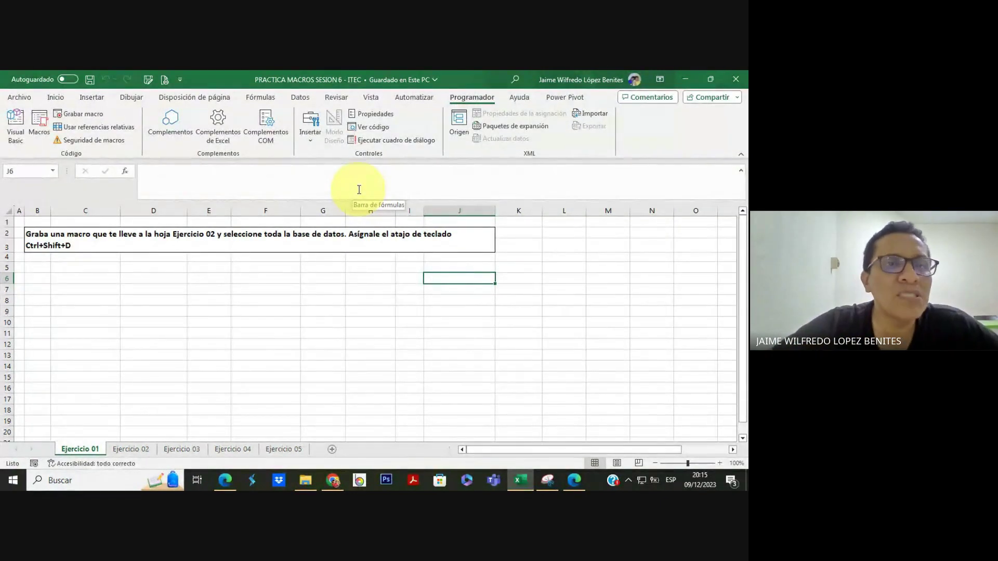
click(77, 265)
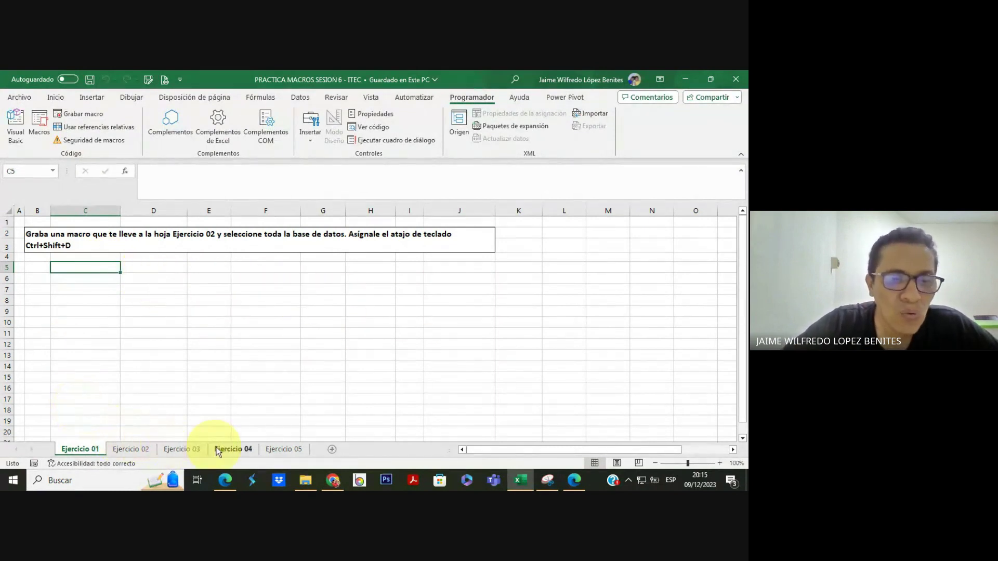
Look through the Ejercicio 02, 03, 04 and 05 sheets and go back to Ejercicio 01
click(125, 450)
click(182, 450)
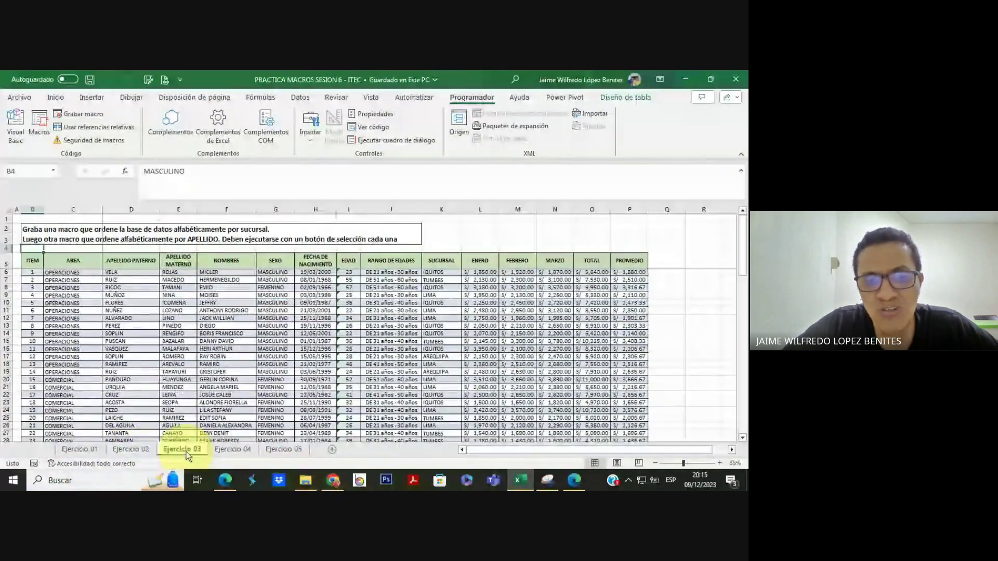
click(242, 452)
key(ctrl+Page_Down)
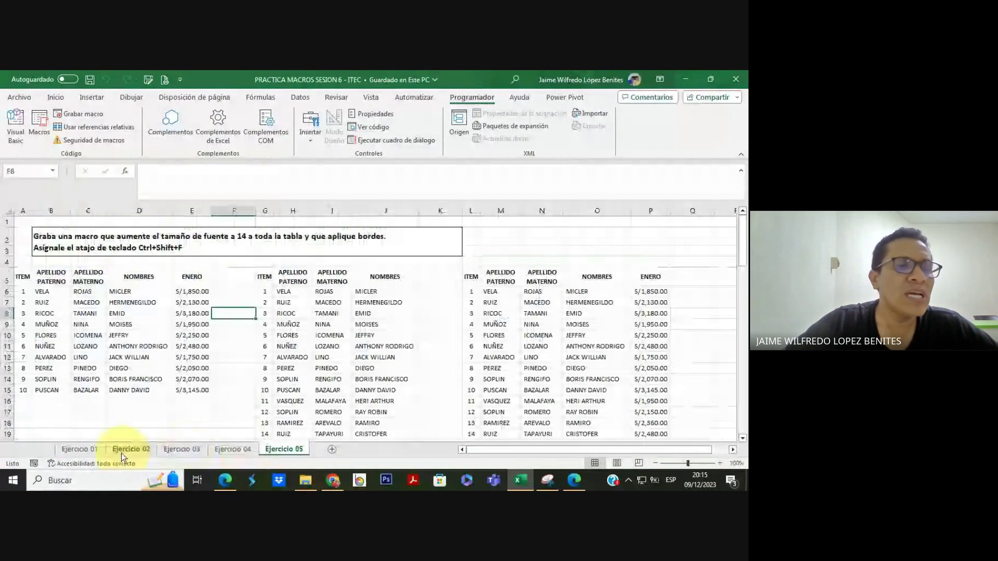
click(82, 453)
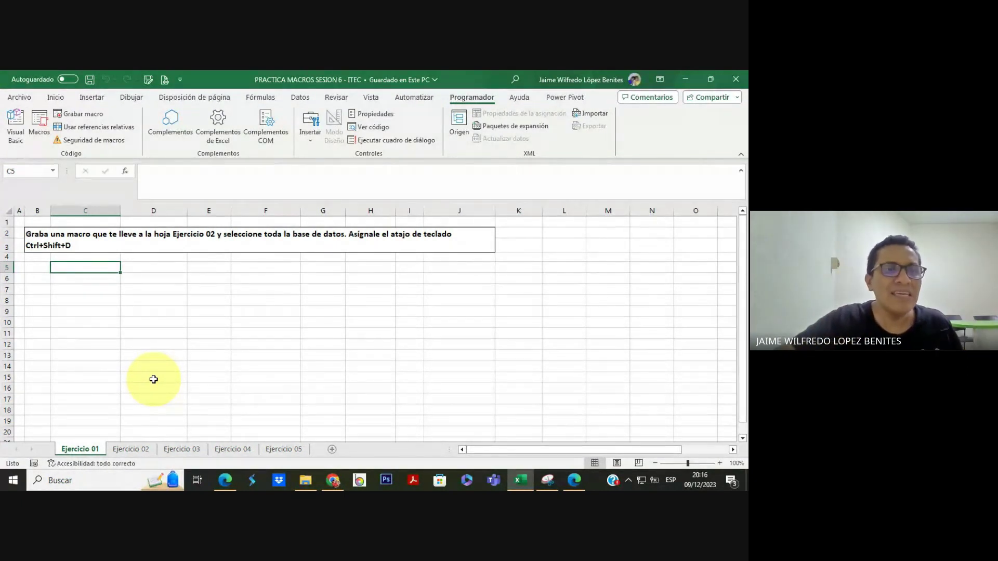
Rehearse the macro's actions by selecting the whole database on Ejercicio 02, and return to Ejercicio 01
click(130, 290)
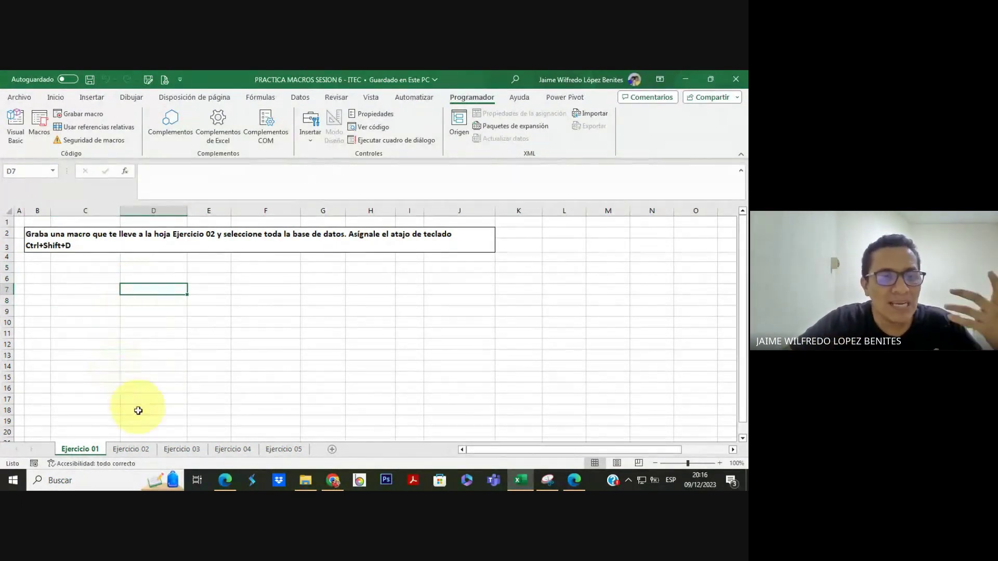
click(126, 444)
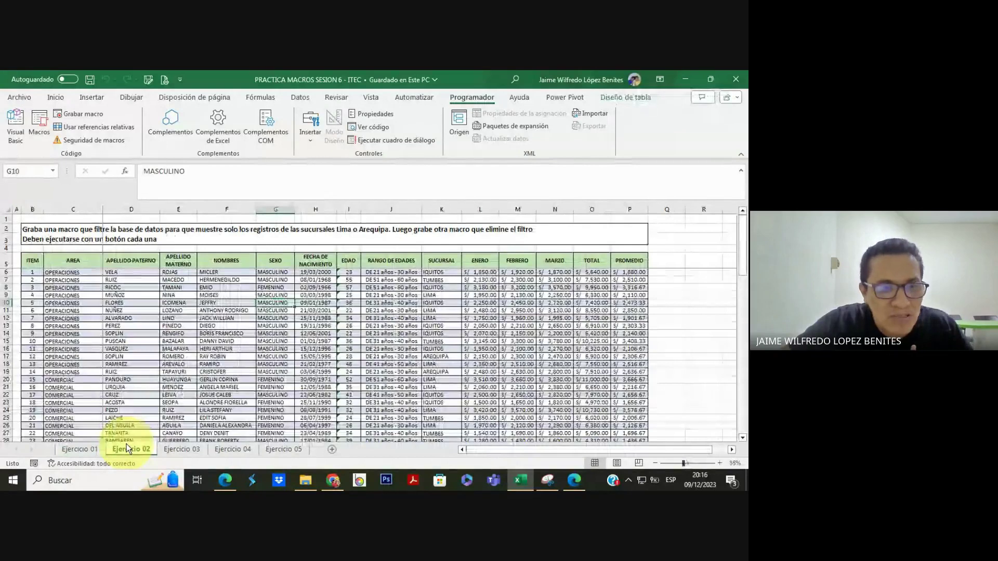
click(79, 295)
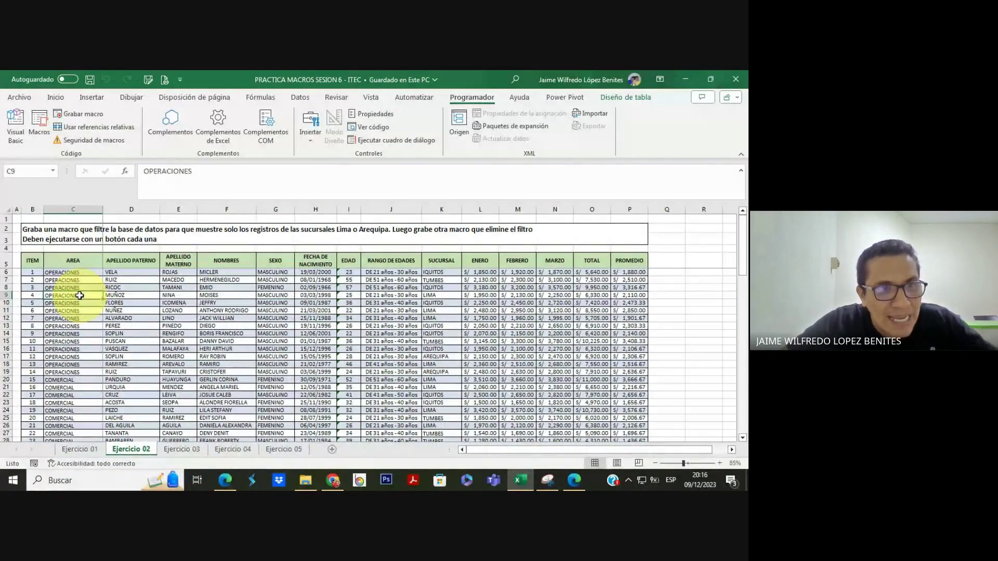
key(ctrl+a)
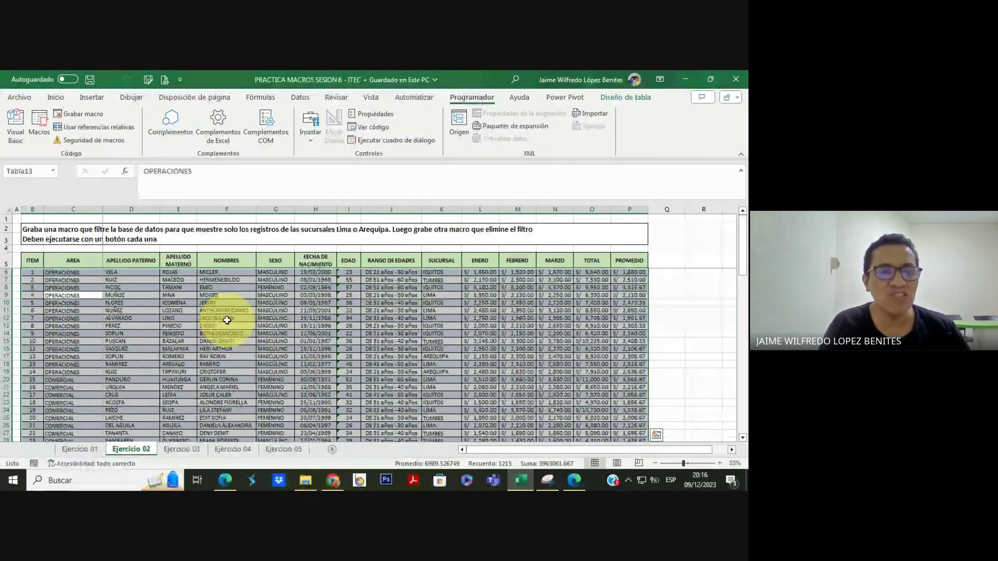
click(148, 326)
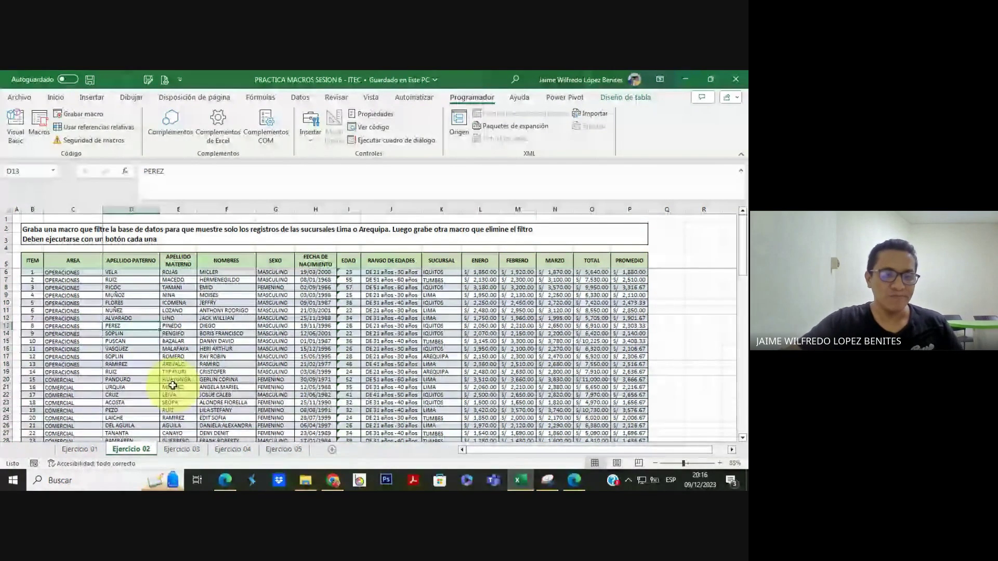
click(80, 449)
click(240, 311)
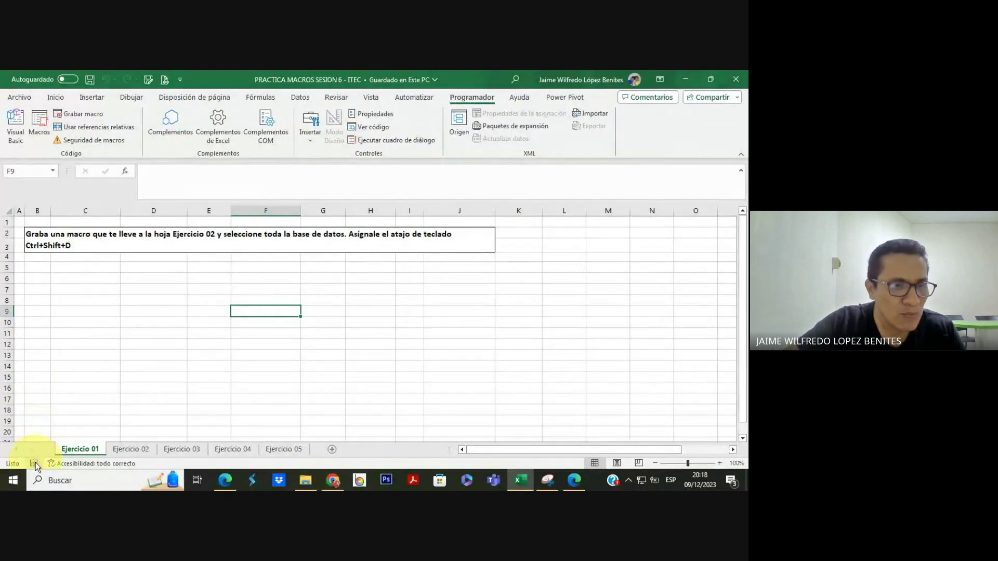
click(84, 114)
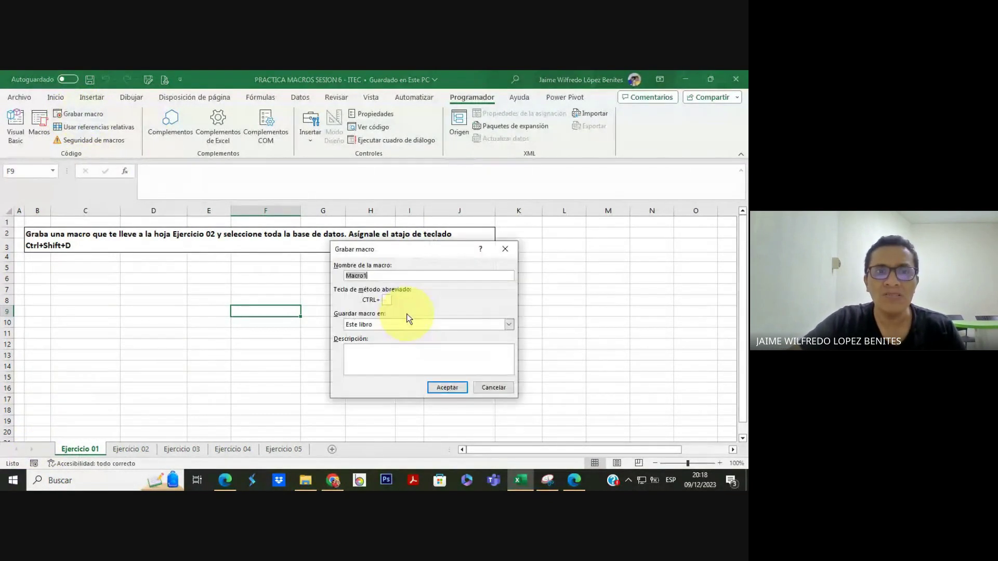
click(491, 388)
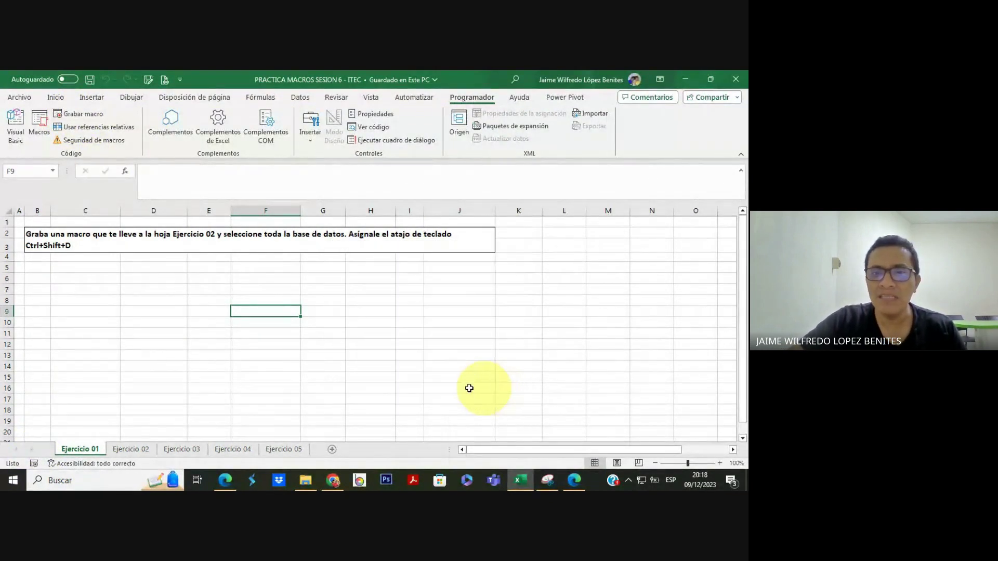
click(36, 463)
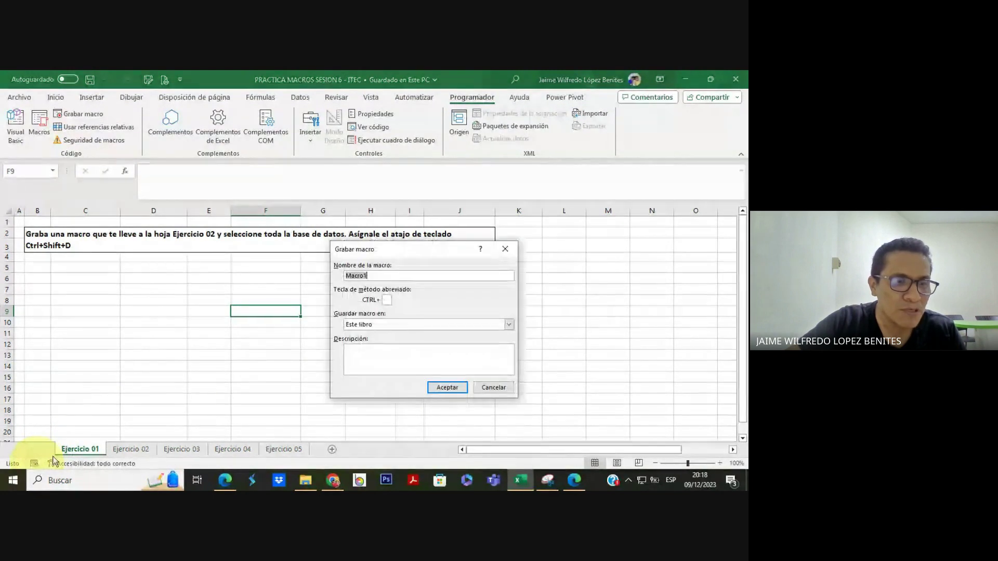
click(496, 389)
click(179, 287)
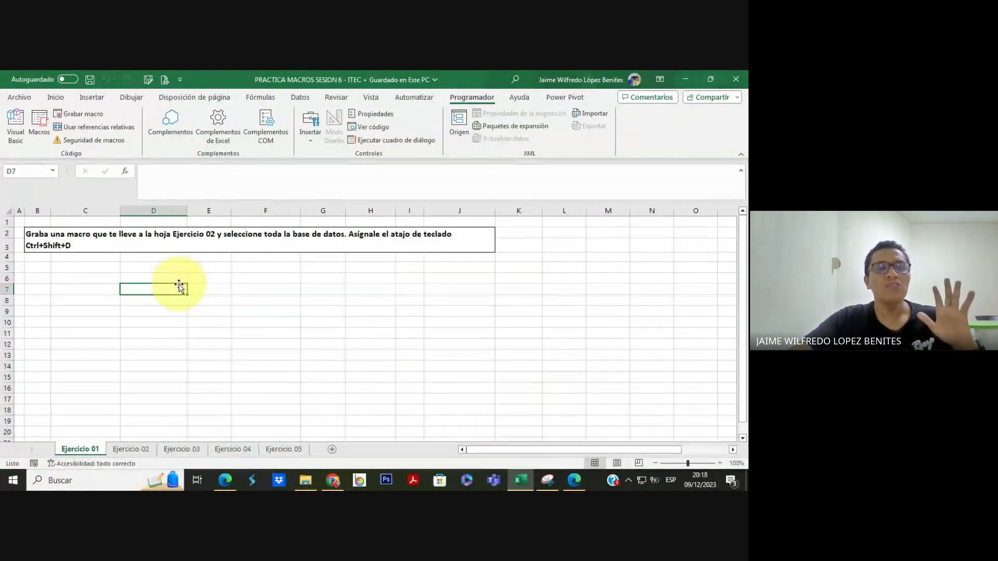
Set up a new macro recording from cell B6 of Ejercicio 01 and name the macro IR_EJERCICIO02
click(39, 277)
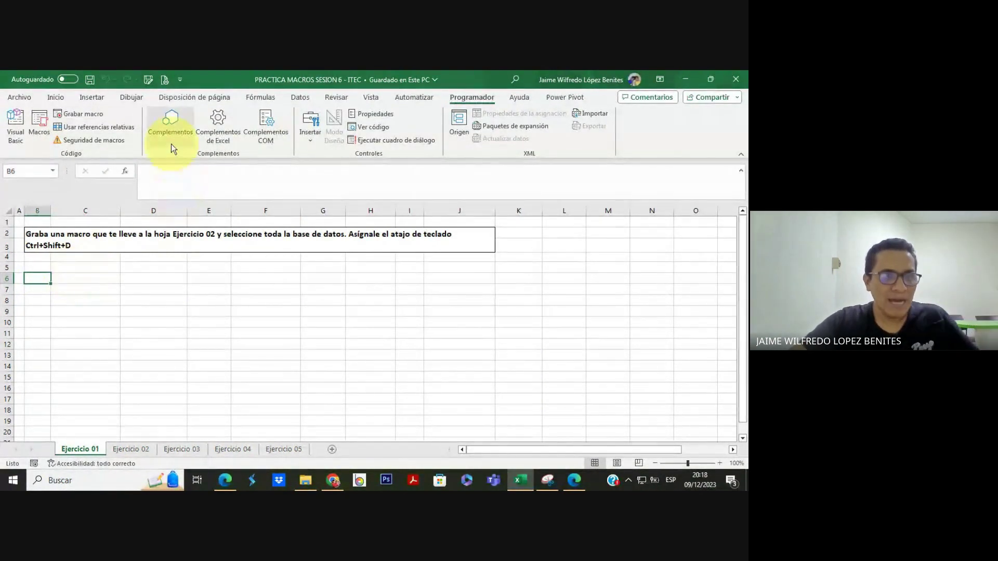
click(99, 113)
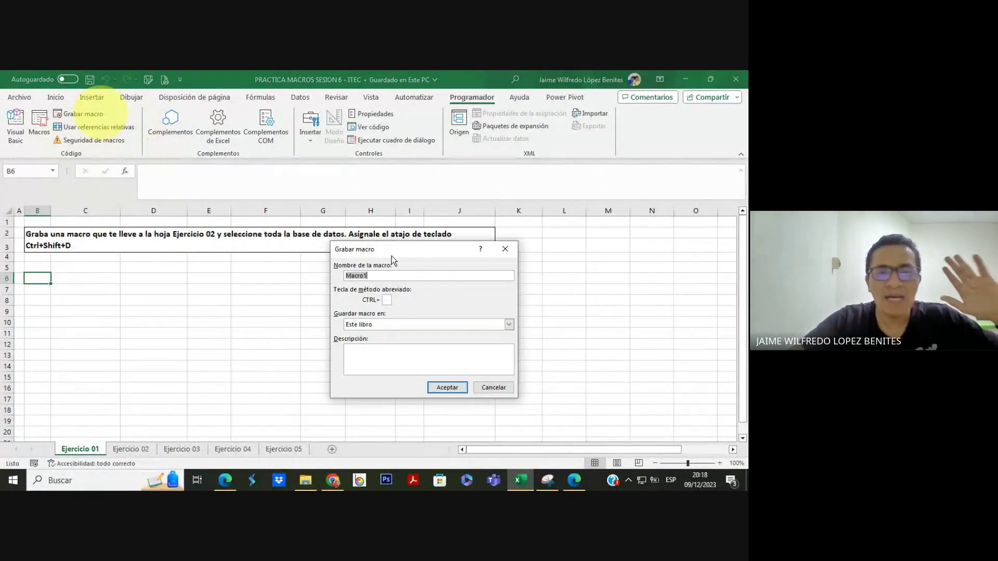
click(436, 276)
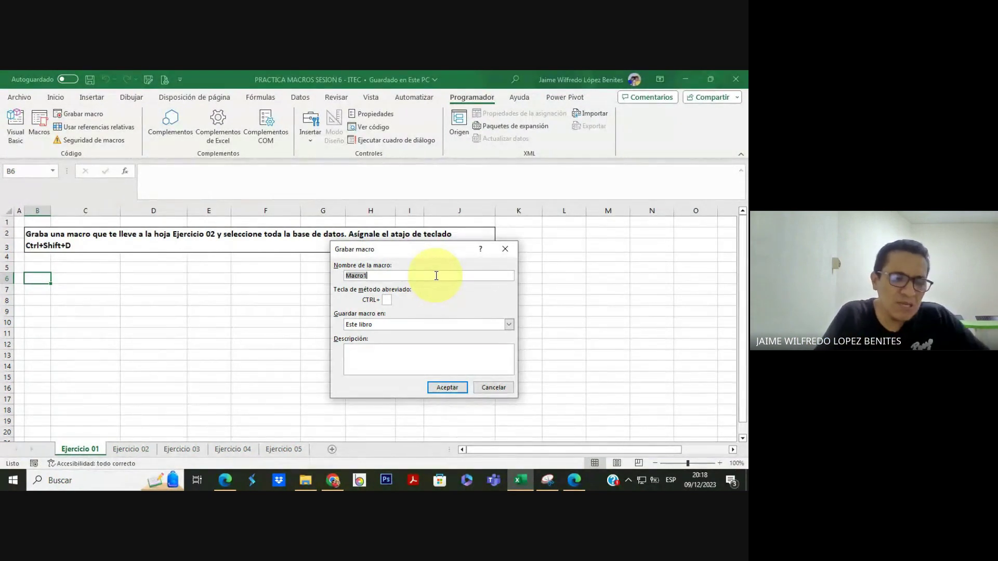
text(EJER)
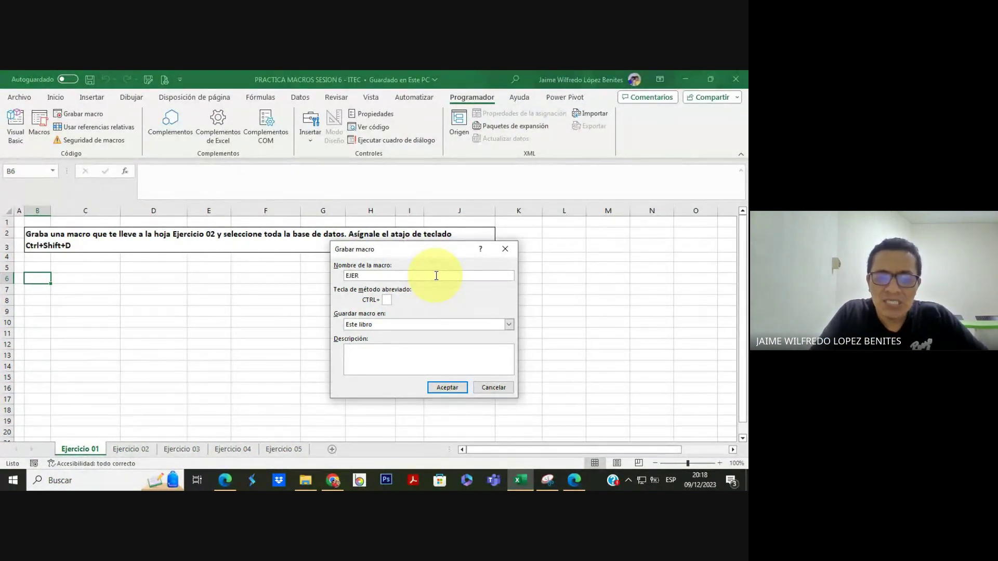
key(BackSpace)
key(BackSpace)
key(BackSpace)
key(BackSpace)
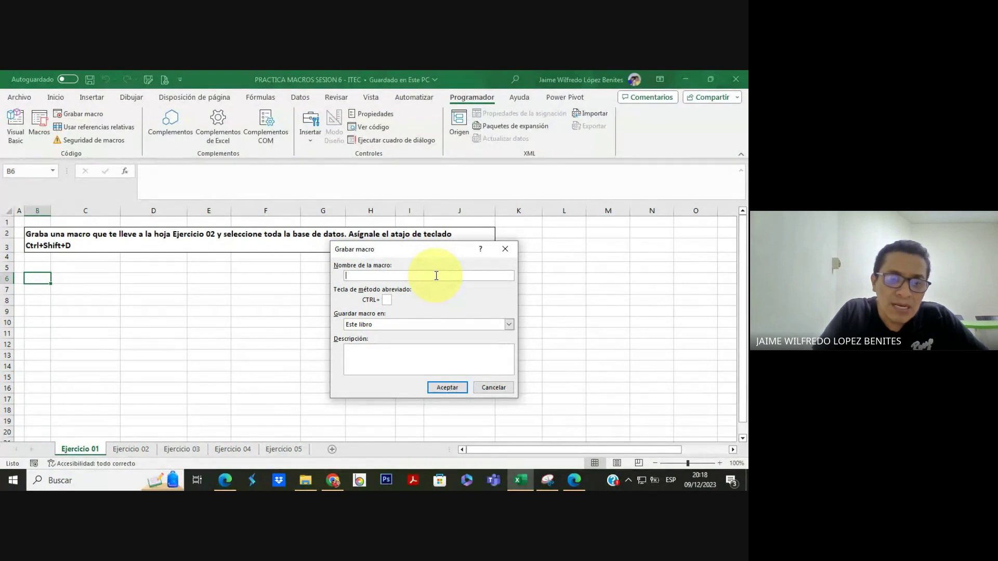
text(IR_EJERIC)
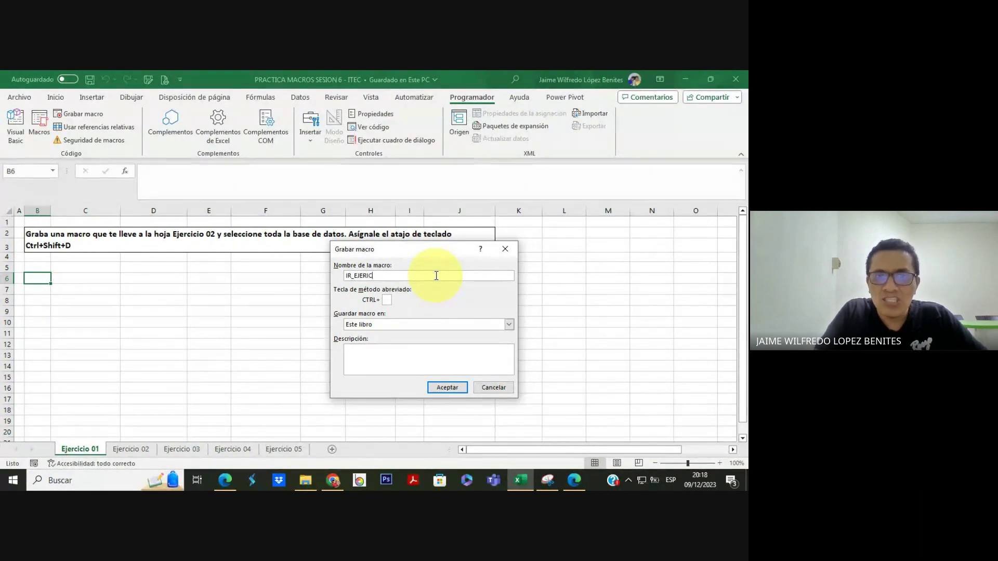
key(BackSpace)
key(BackSpace)
text(CICIO02)
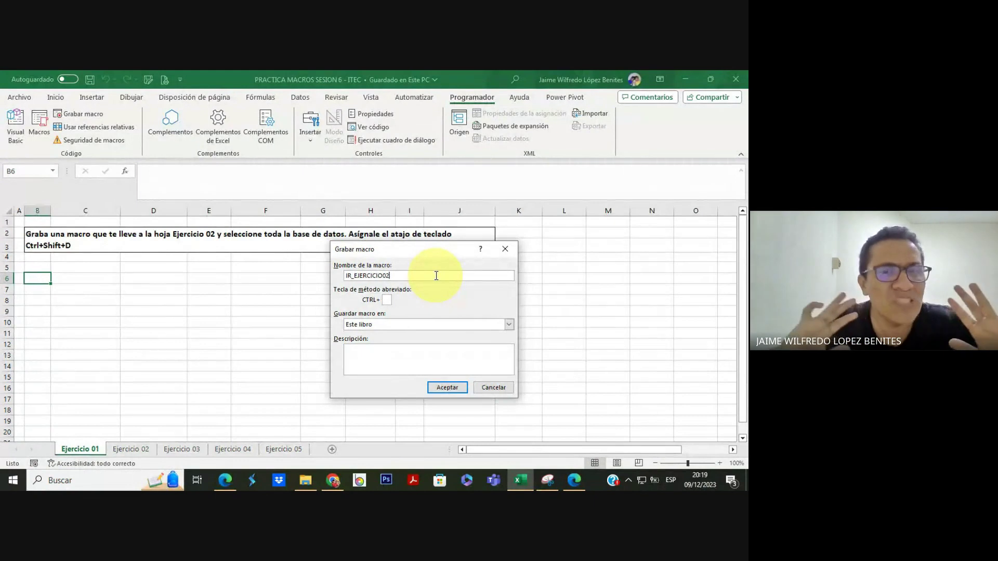
Check the meeting chat in the browser, return to Excel and move the macro recording dialog clear of the exercise statement
key(alt+Tab)
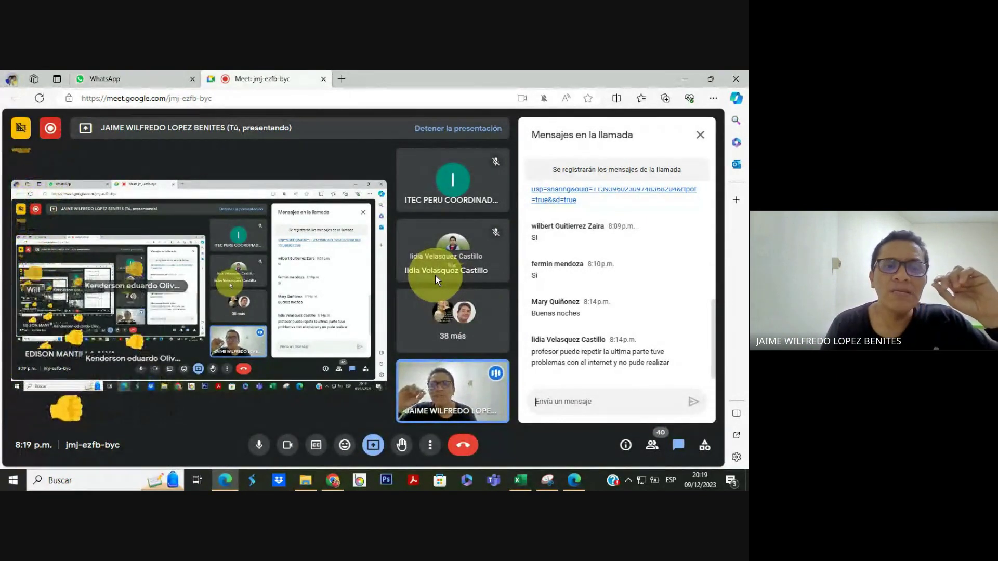
key(alt+Tab)
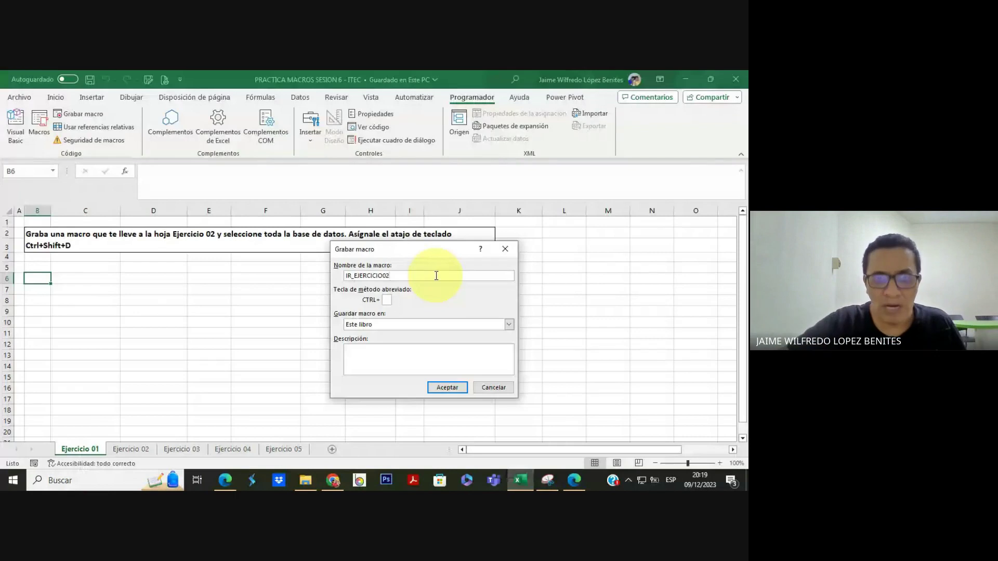
drag(404, 250, 381, 264)
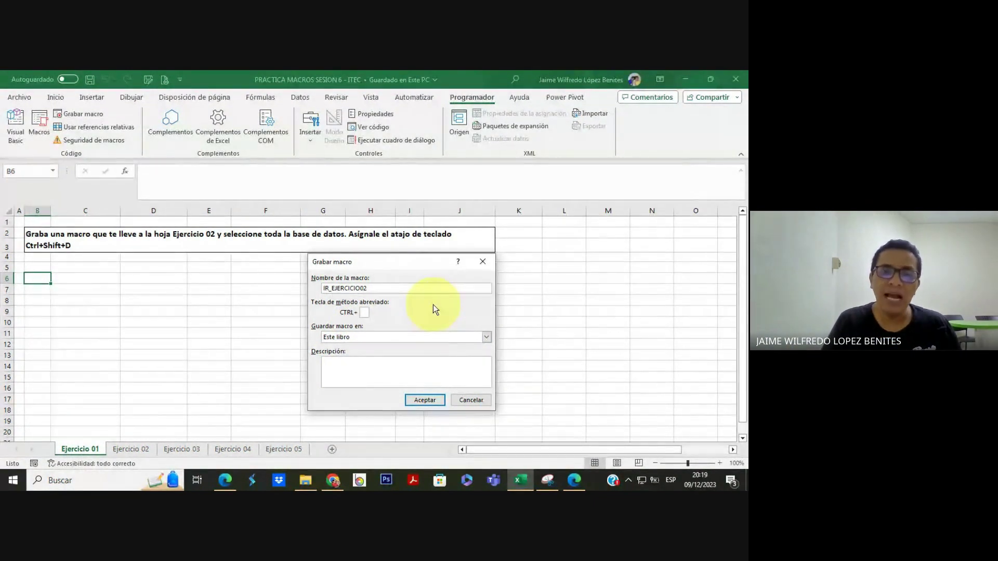
Assign Ctrl+Shift+D as the shortcut of the IR_EJERCICIO02 macro, check the meeting chat in the browser and return to Excel
key(Tab)
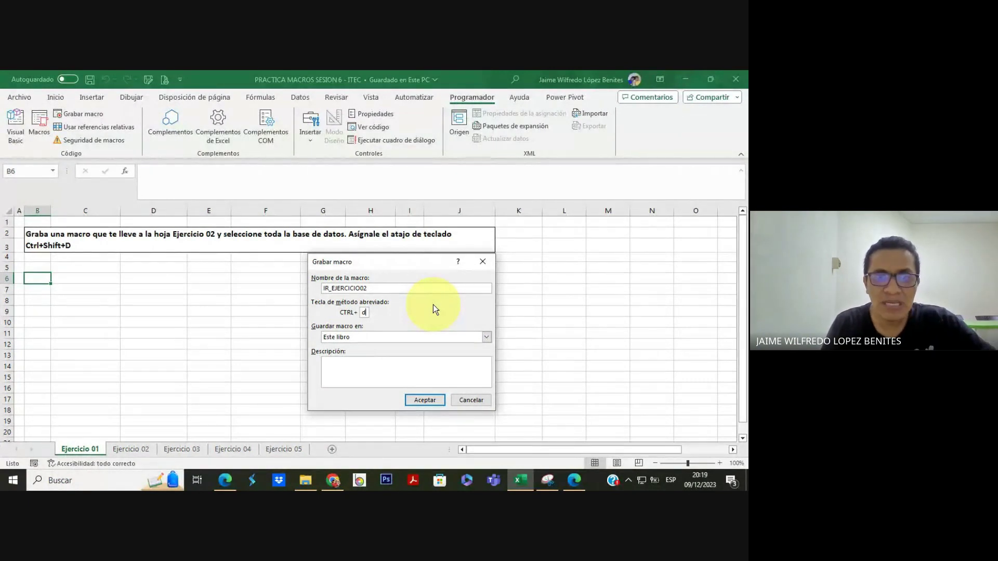
text(D)
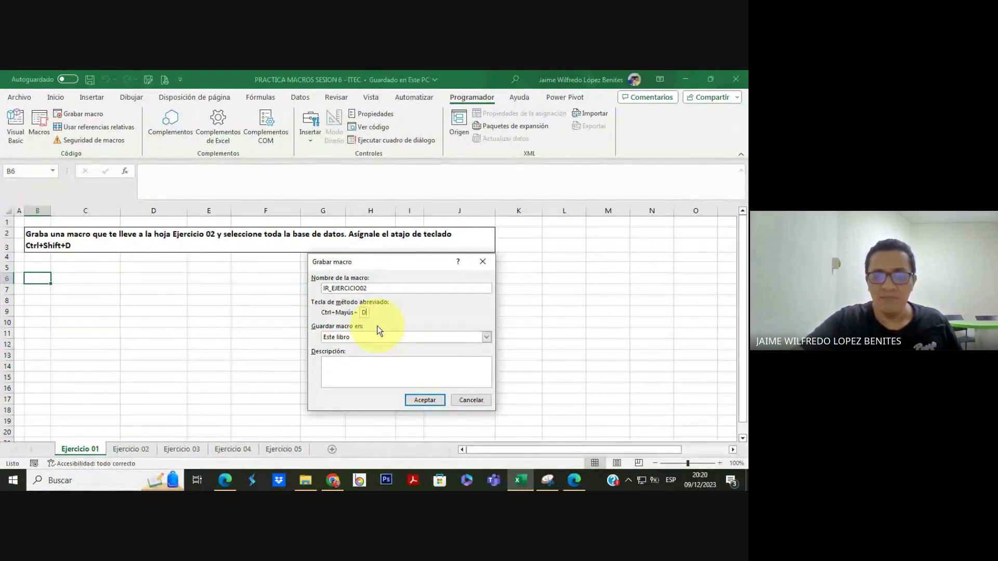
key(BackSpace)
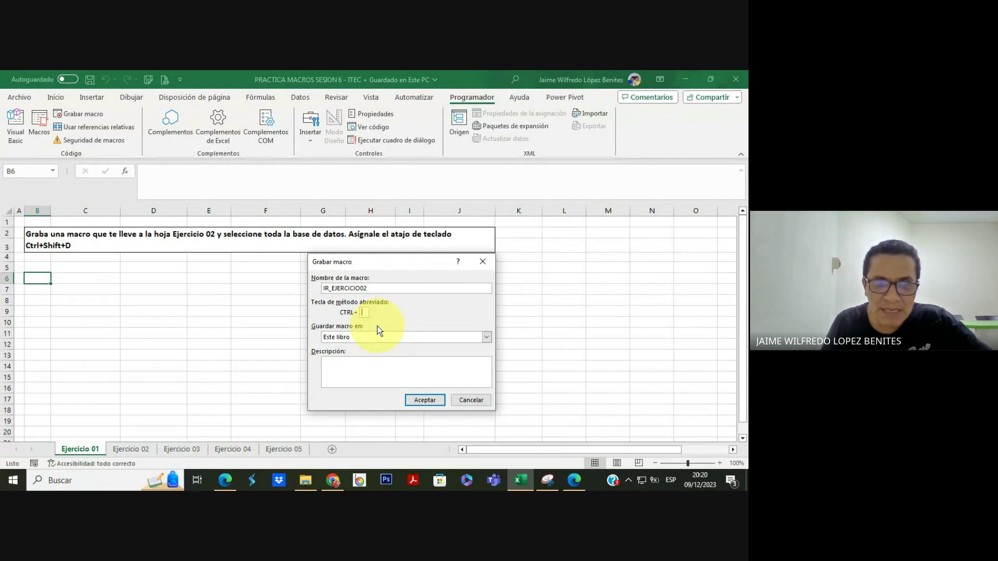
text(D)
key(BackSpace)
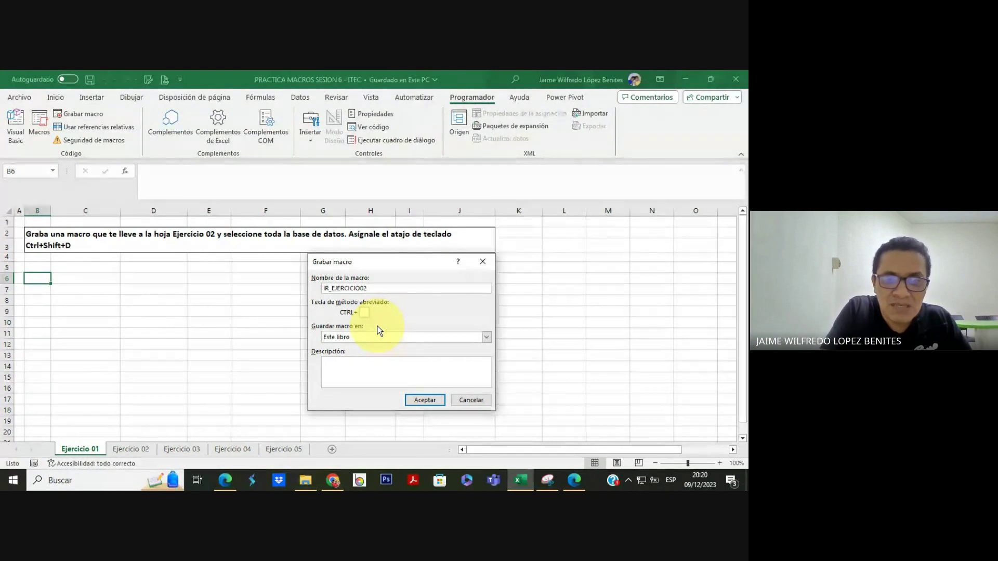
text(D)
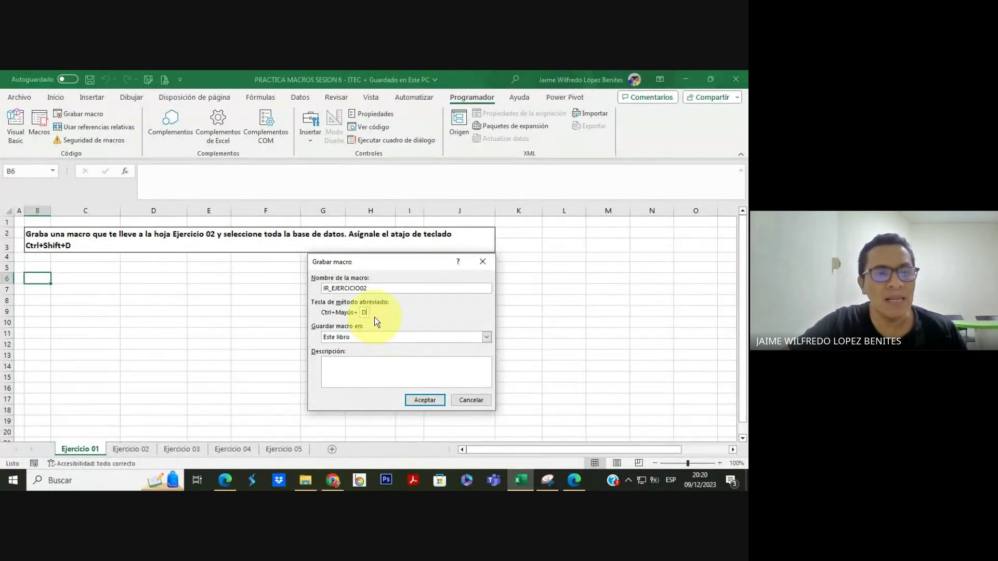
click(223, 482)
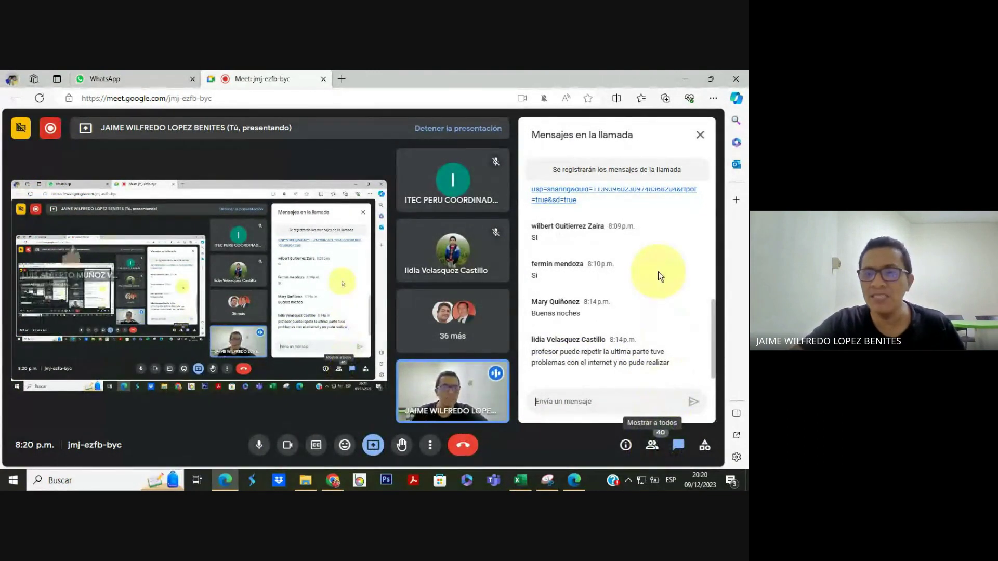
click(685, 77)
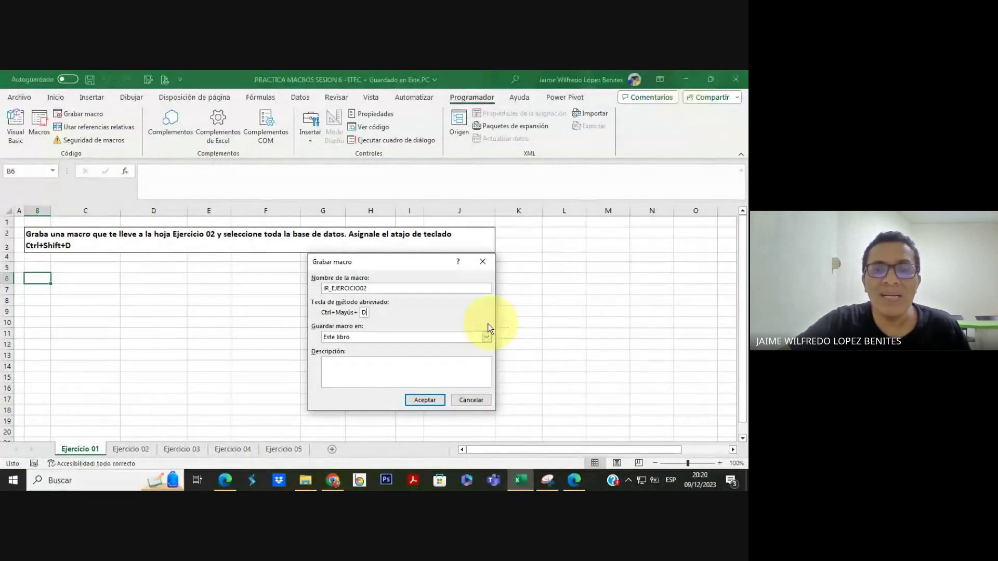
Try Libro de macros personal as the macro's storage location, review the other storage options and cancel the recording setup
click(398, 338)
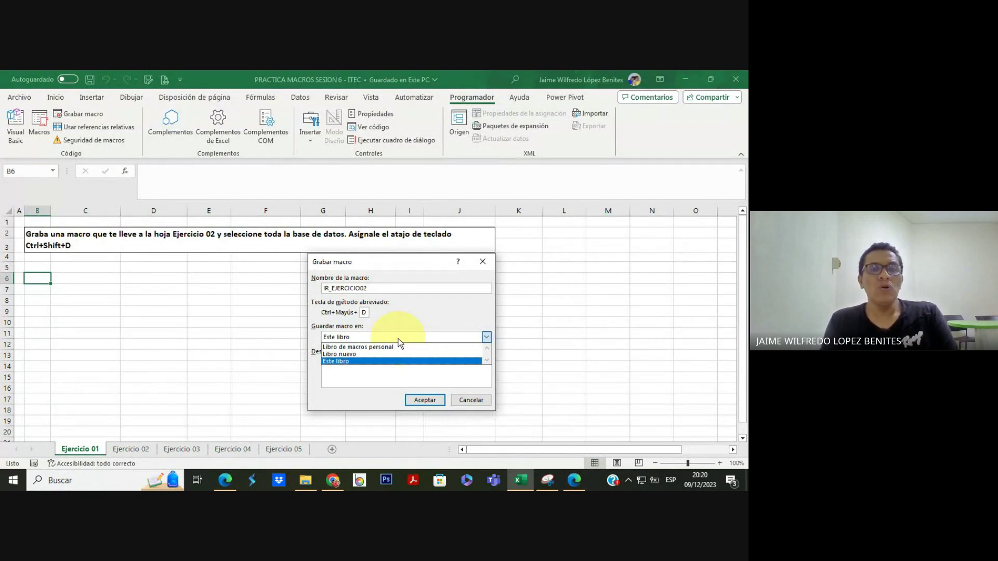
click(361, 347)
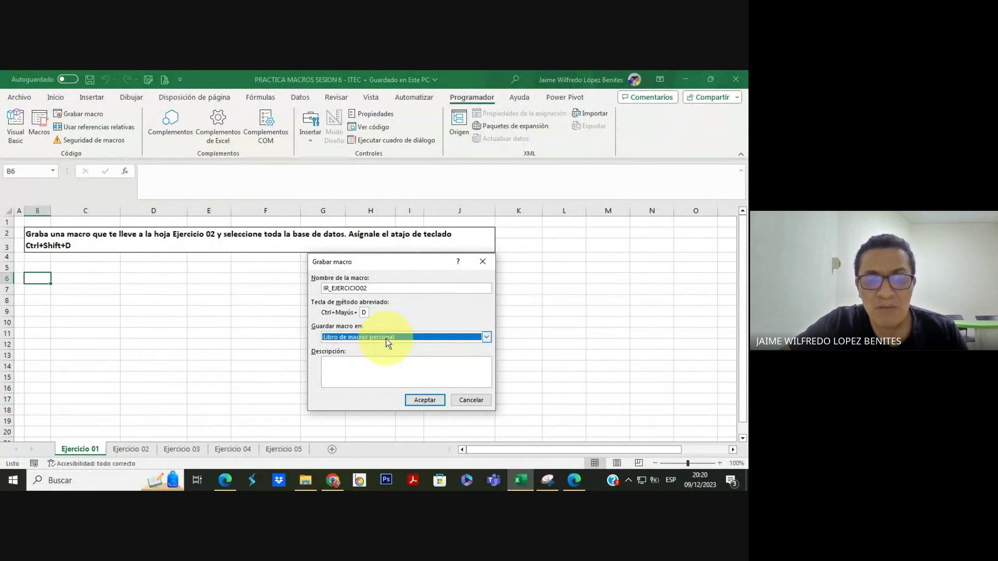
click(386, 339)
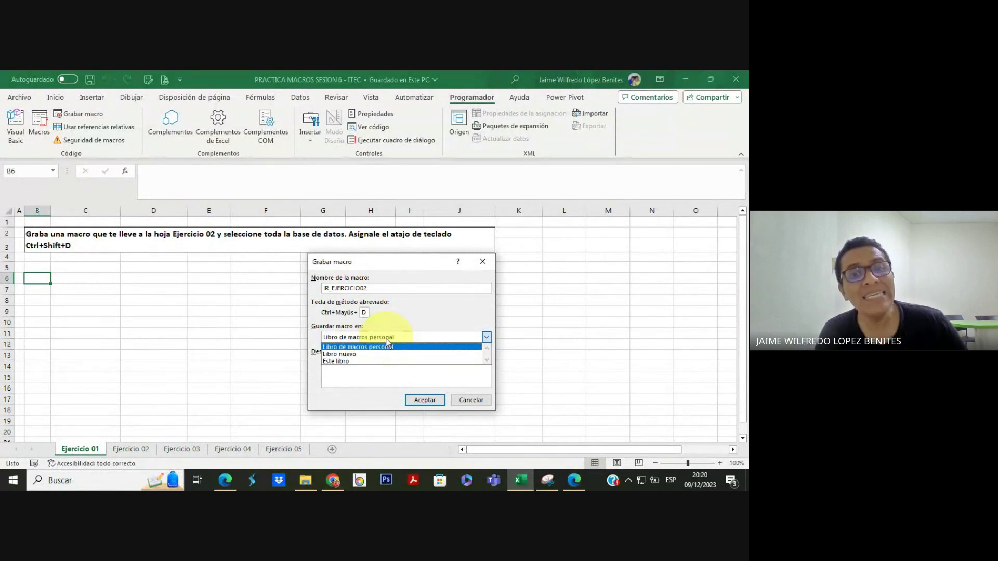
click(385, 338)
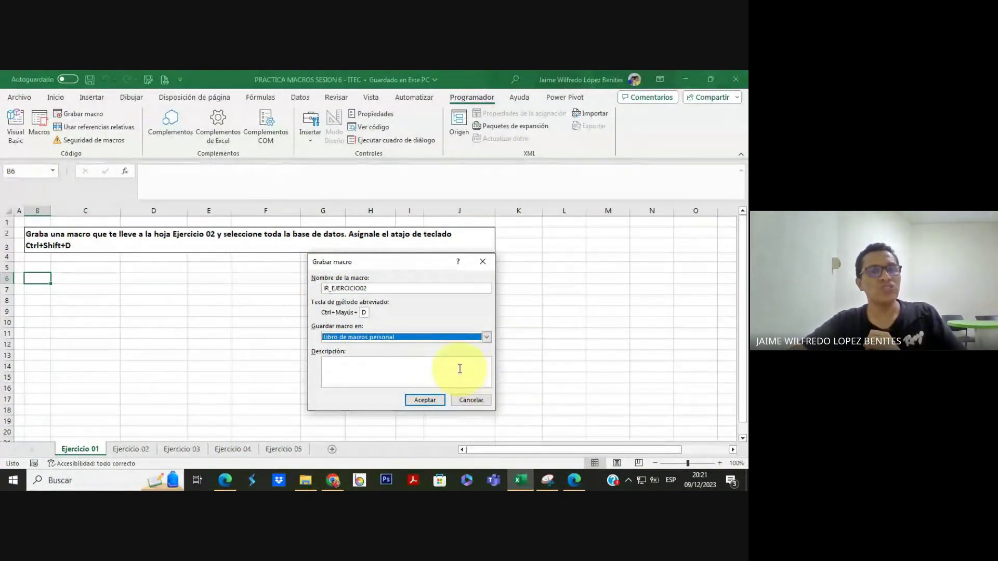
click(365, 339)
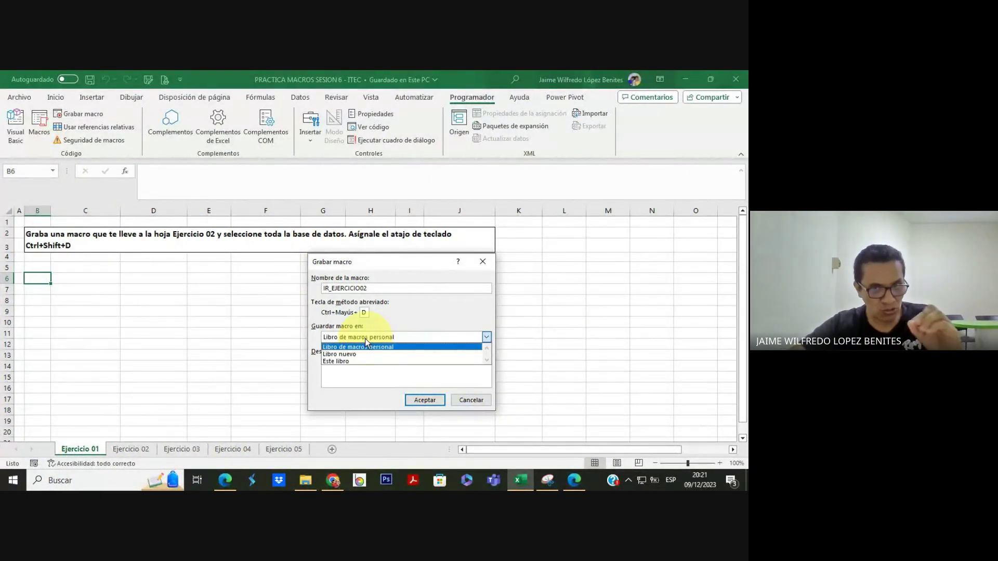
click(365, 339)
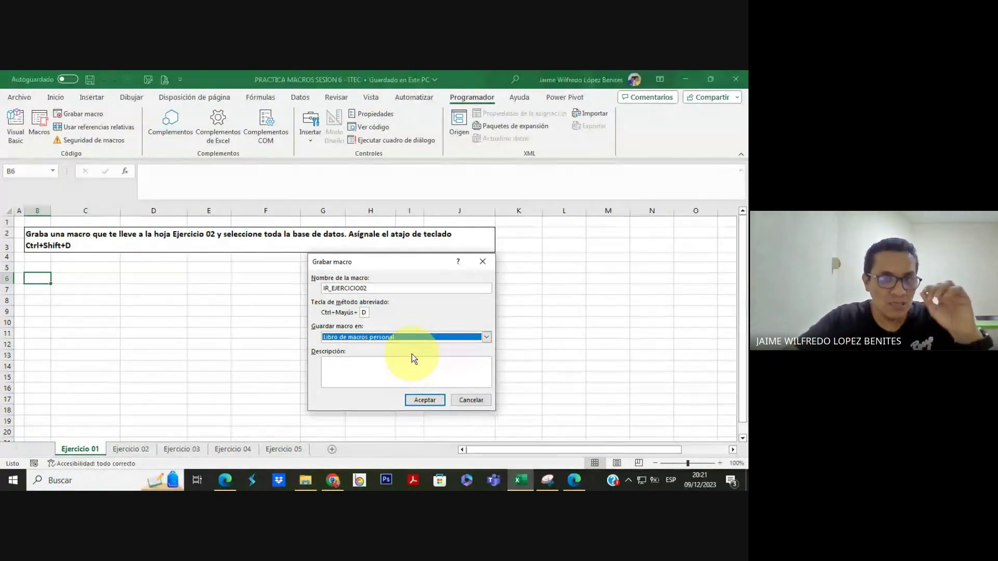
click(391, 338)
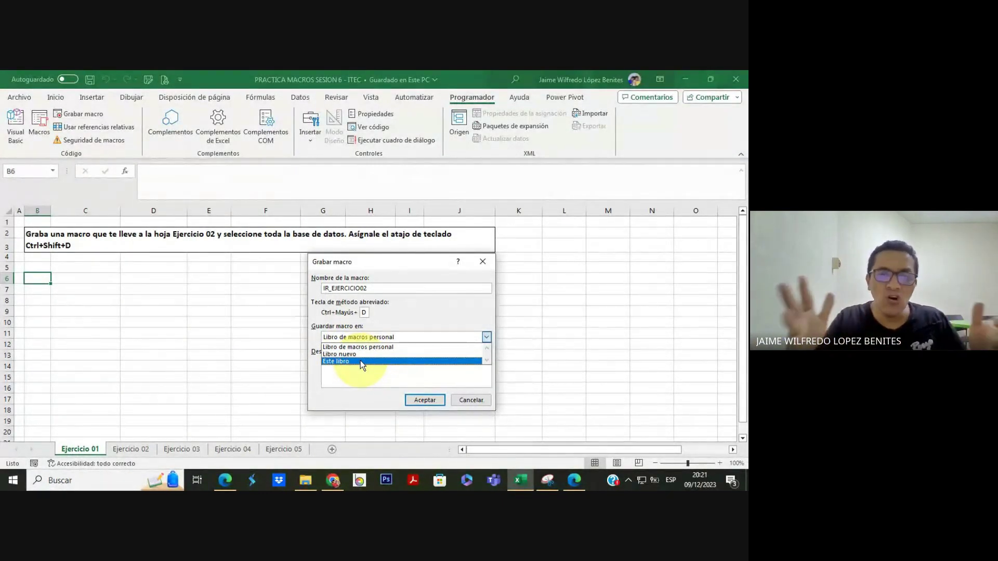
click(462, 398)
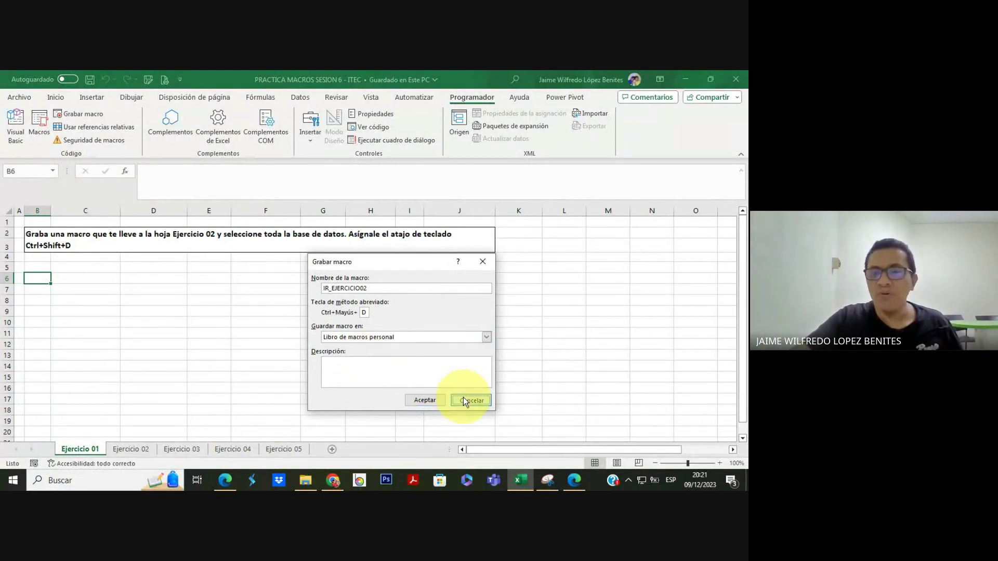
click(463, 398)
Look through the Ejercicio 05, 02, 04 and 03 sheets, selecting the database on Ejercicio 02, and return to Ejercicio 01
click(283, 448)
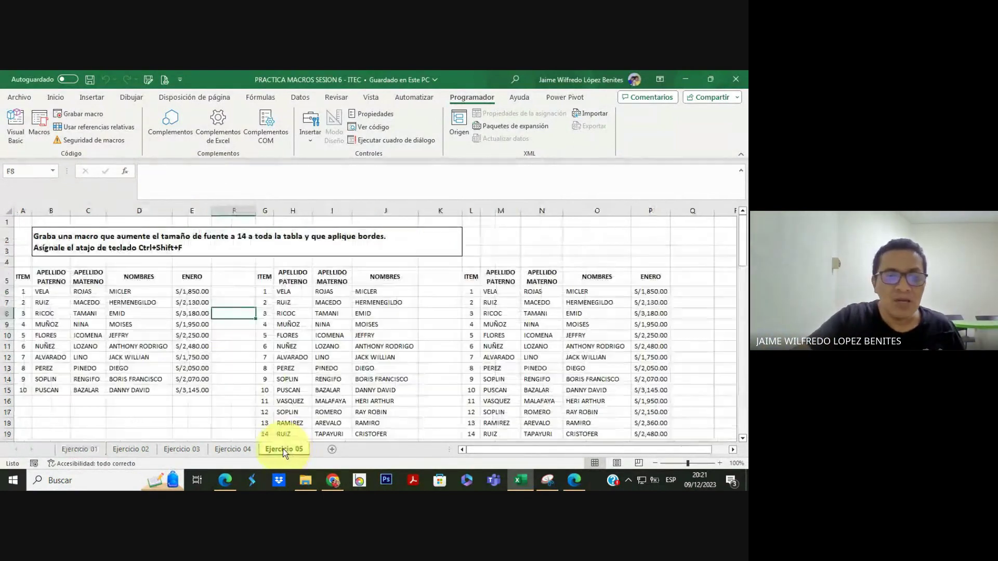
click(399, 365)
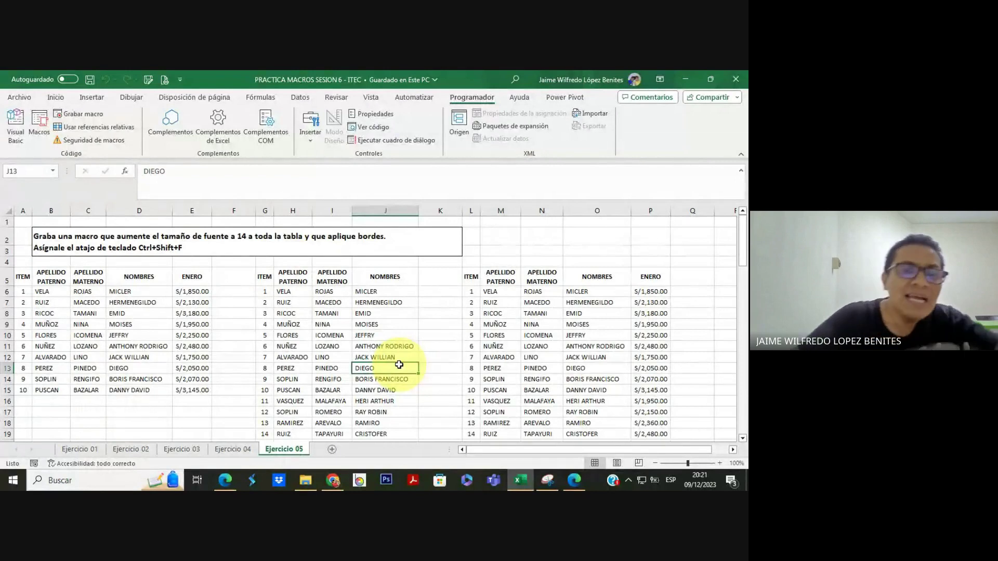
click(130, 448)
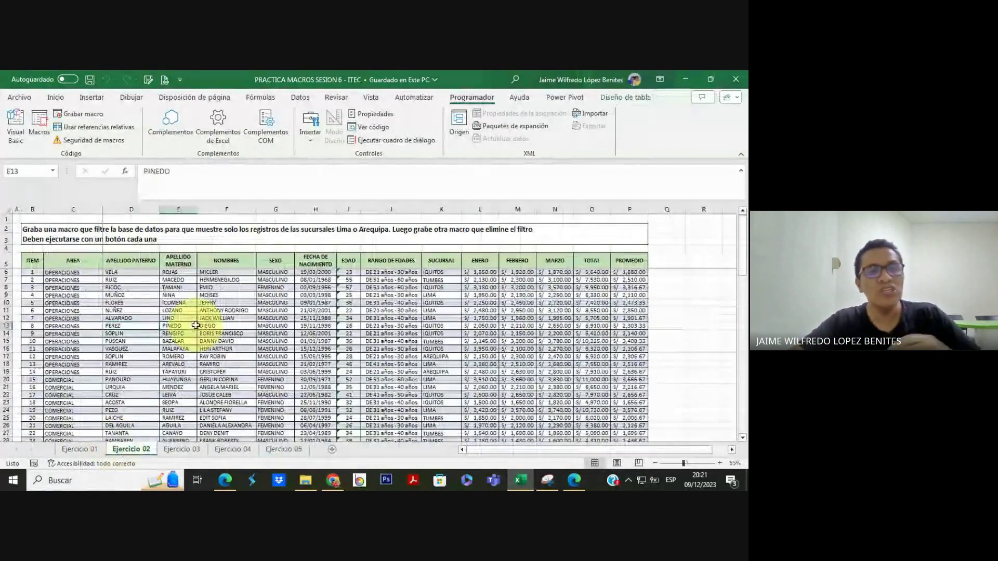
key(ctrl+a)
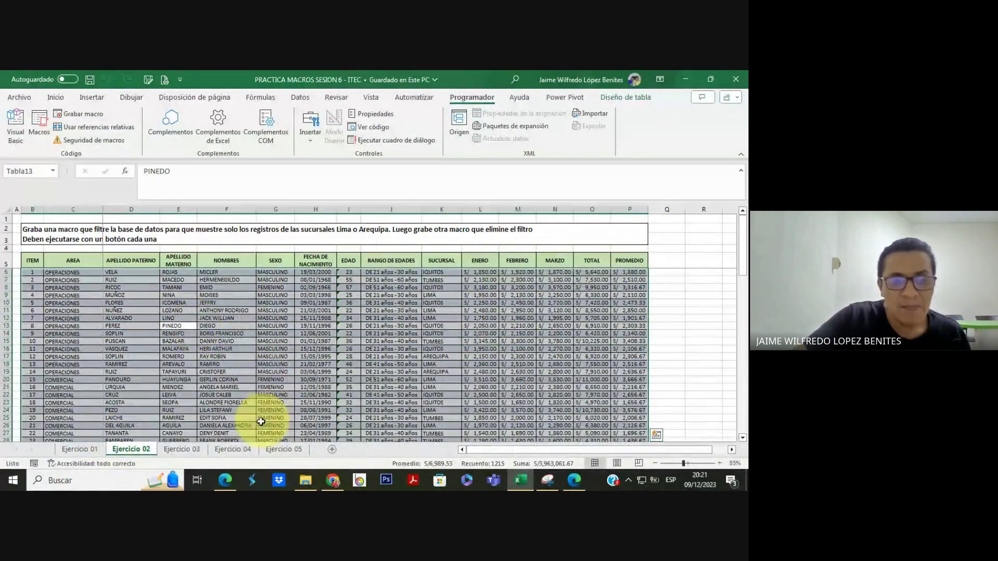
click(233, 448)
click(222, 334)
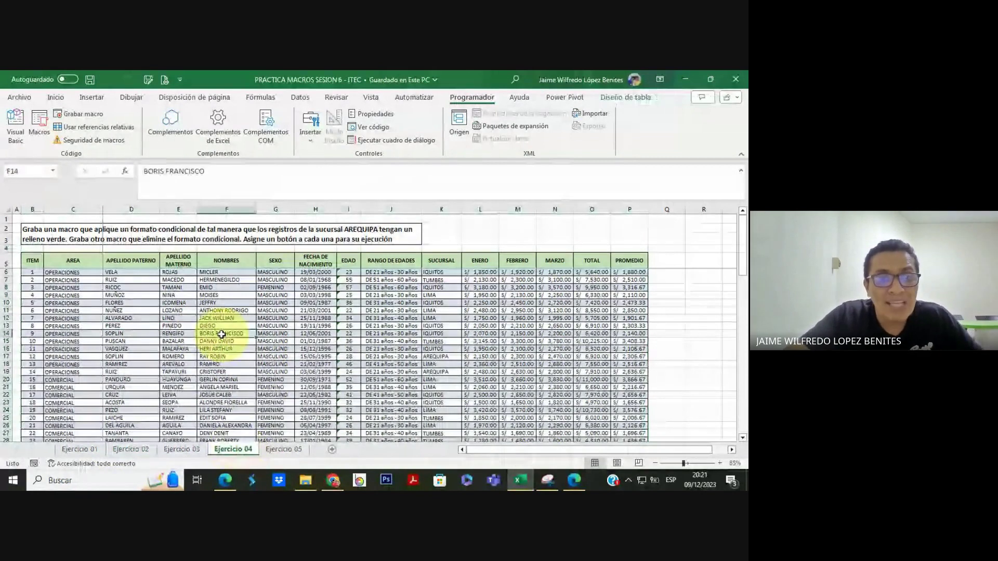
click(134, 449)
click(181, 449)
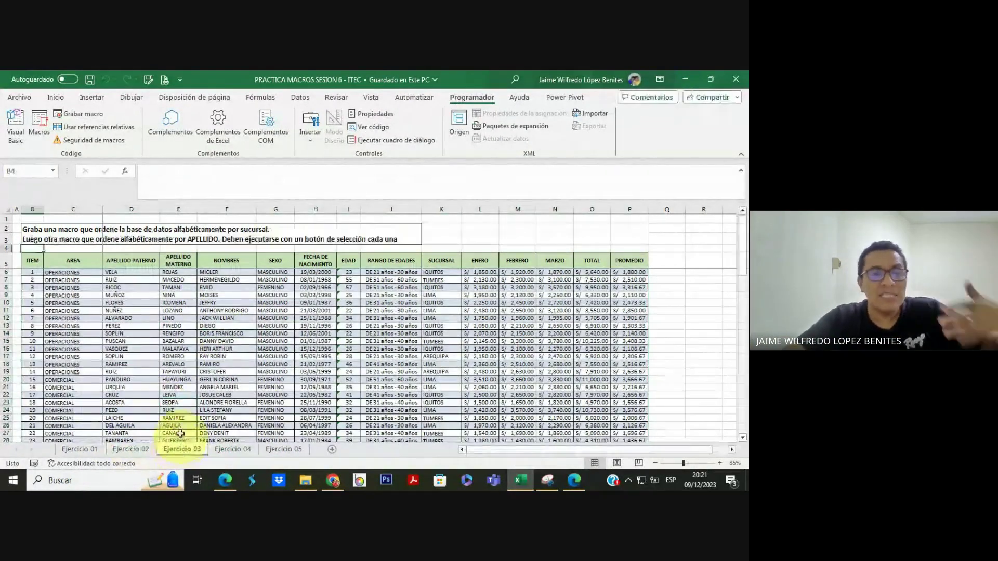
click(84, 450)
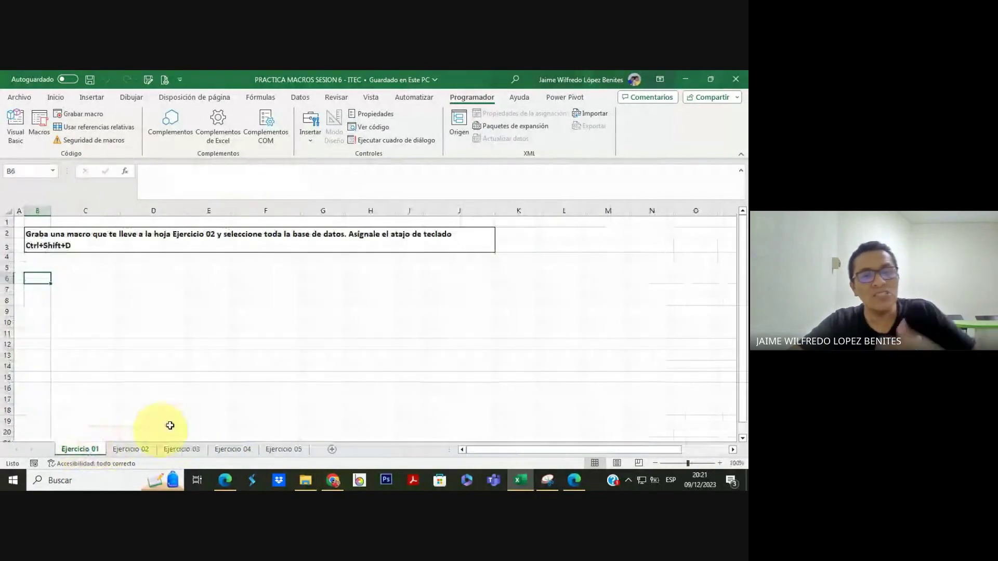
click(230, 382)
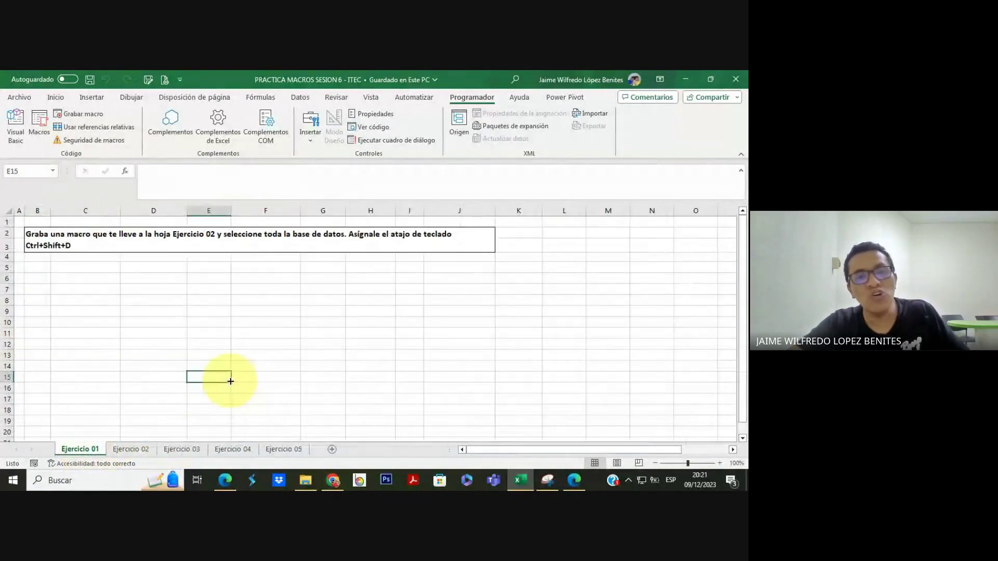
click(134, 449)
click(89, 450)
Set up a new macro recording from cell D10 of Ejercicio 01, named IR_EJERCICIO02 with the shortcut Ctrl+Shift+D
click(180, 321)
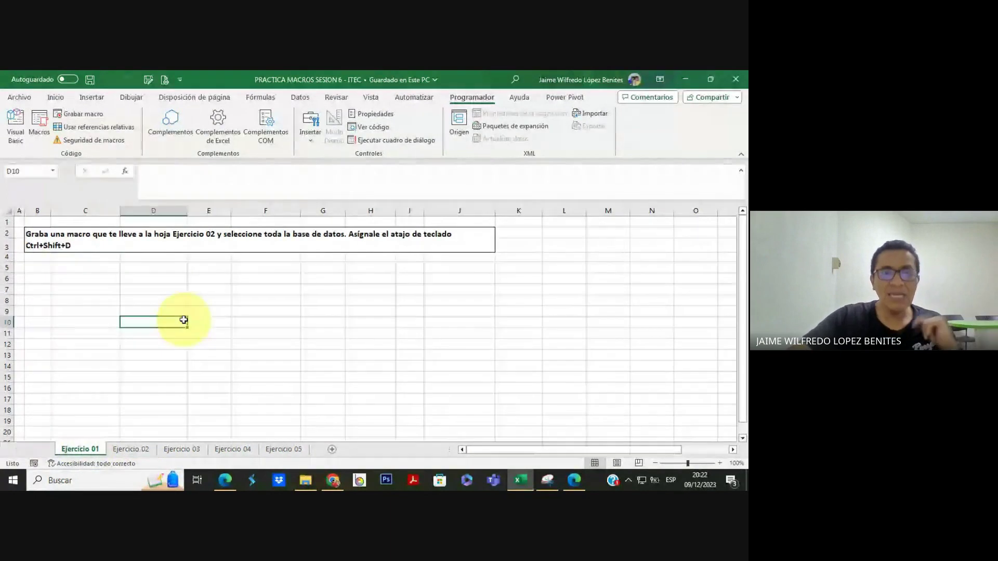
click(94, 115)
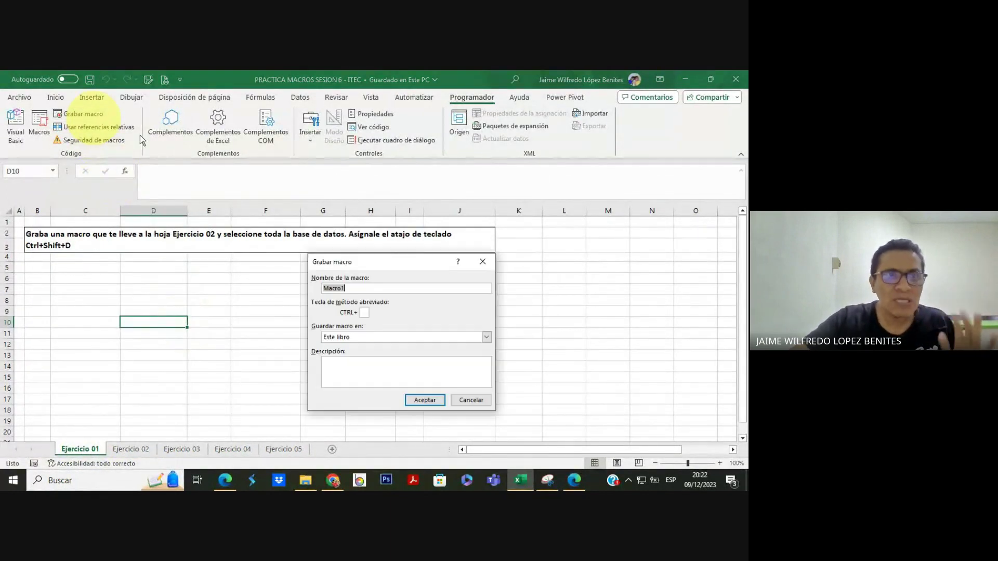
click(406, 279)
text(I)
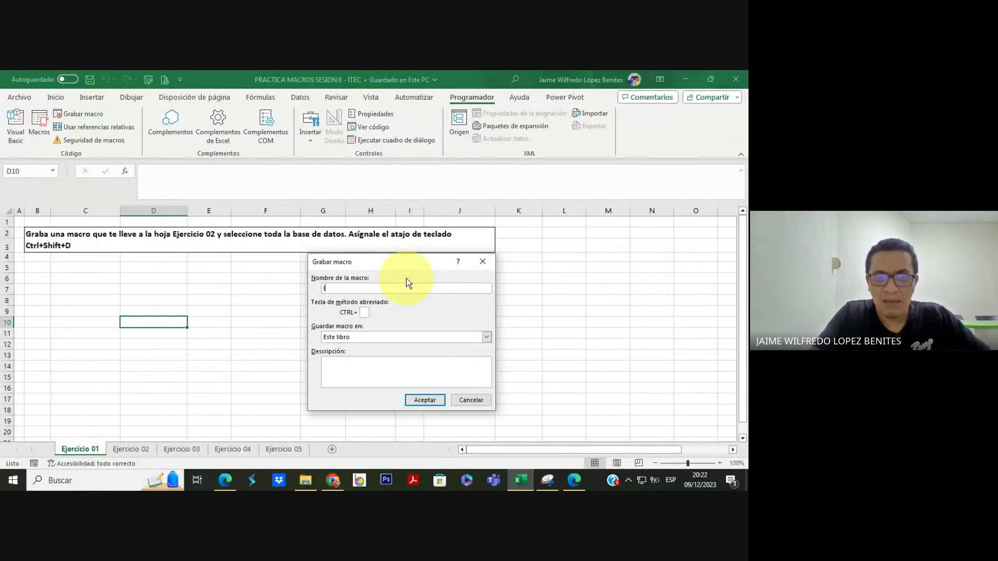
text(R_EJERCICIO02)
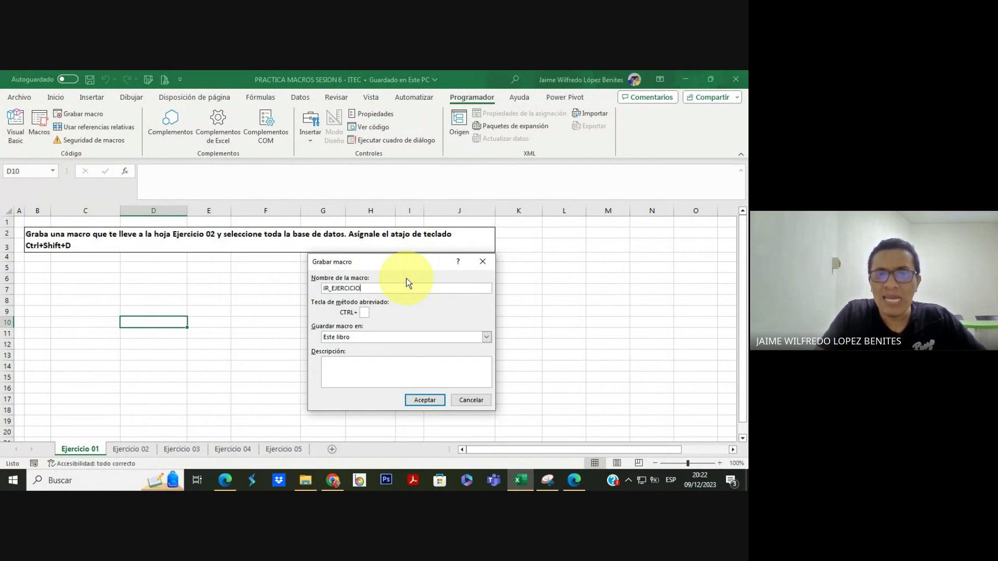
click(364, 313)
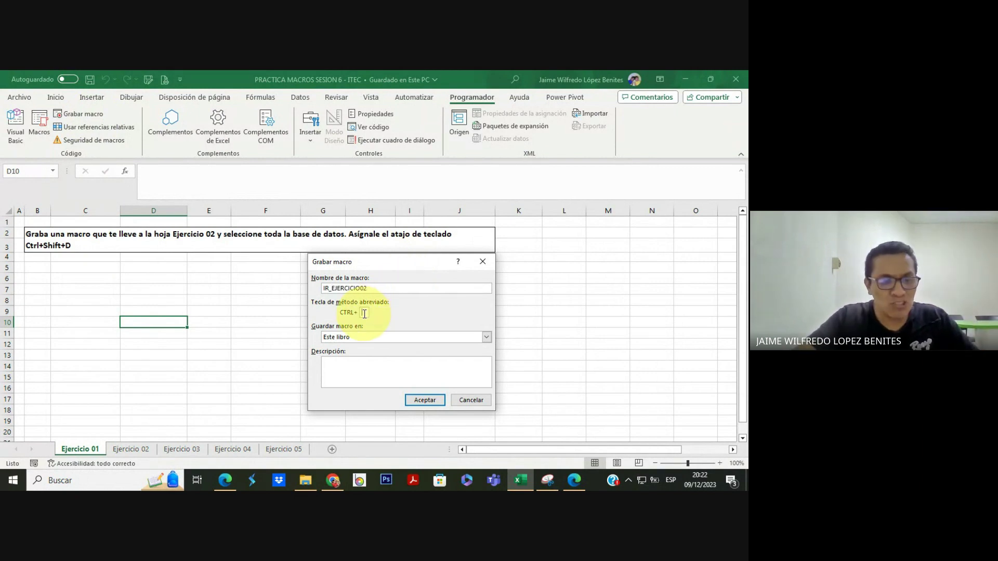
text(D)
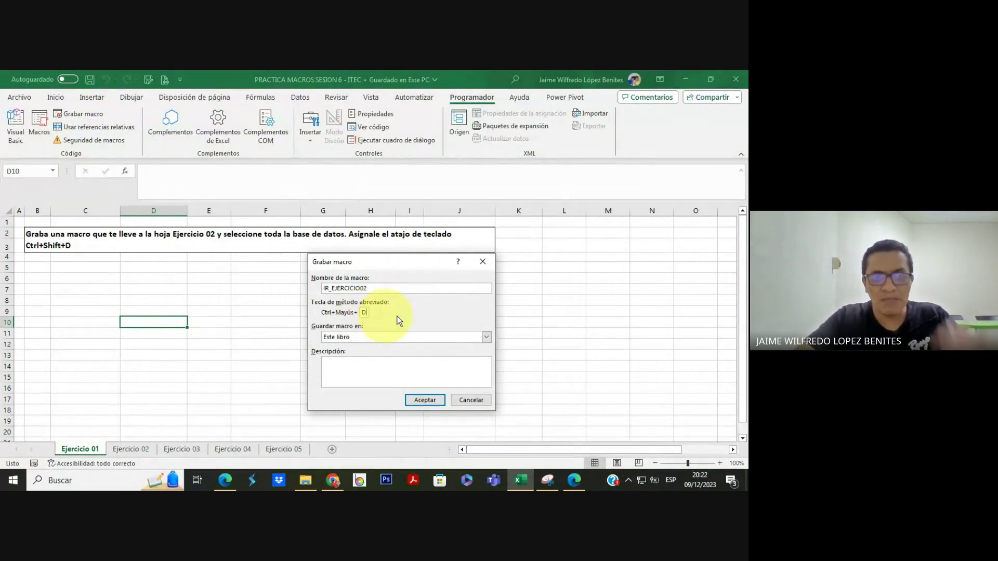
Review the storage locations for the macro and choose Libro de macros personal
click(435, 338)
click(389, 345)
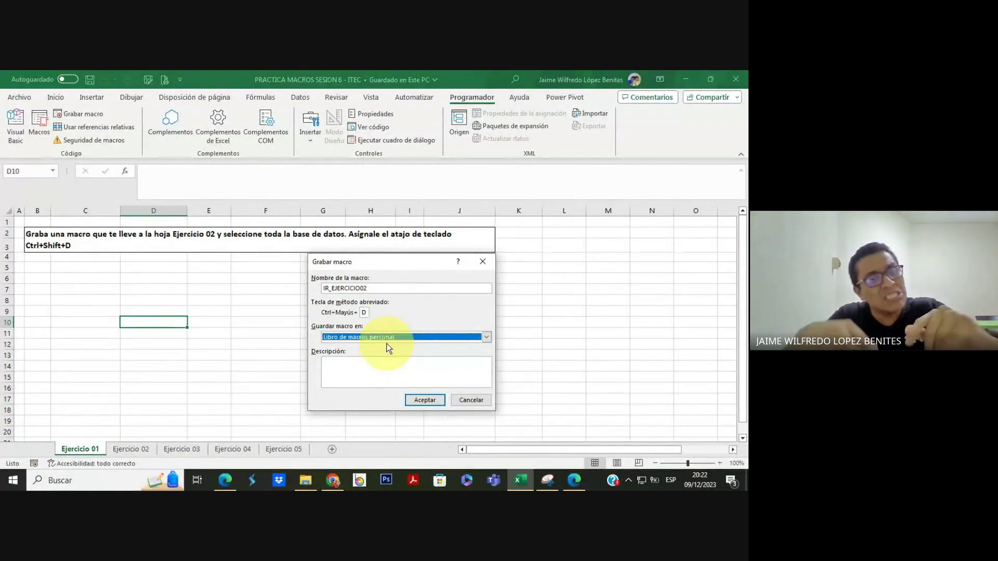
click(385, 339)
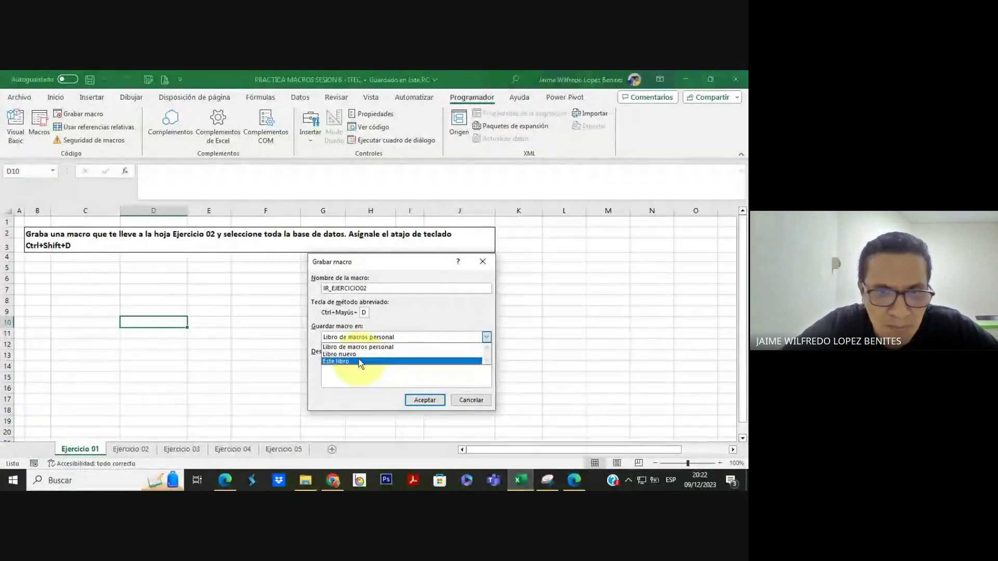
click(366, 346)
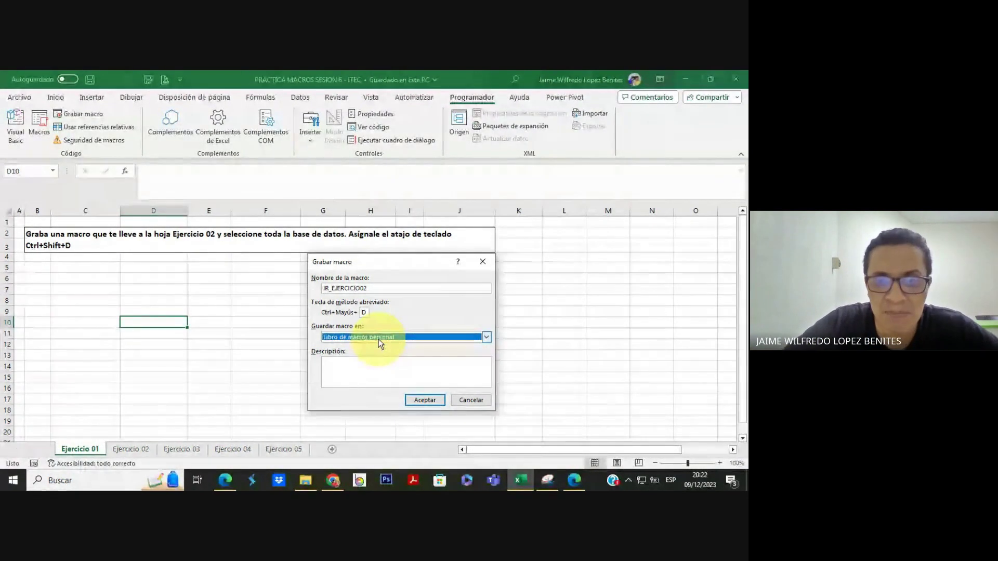
Try Ctrl+C as the macro's shortcut, check the Google Meet chat, and restore the shortcut to Ctrl+Shift+D
click(364, 312)
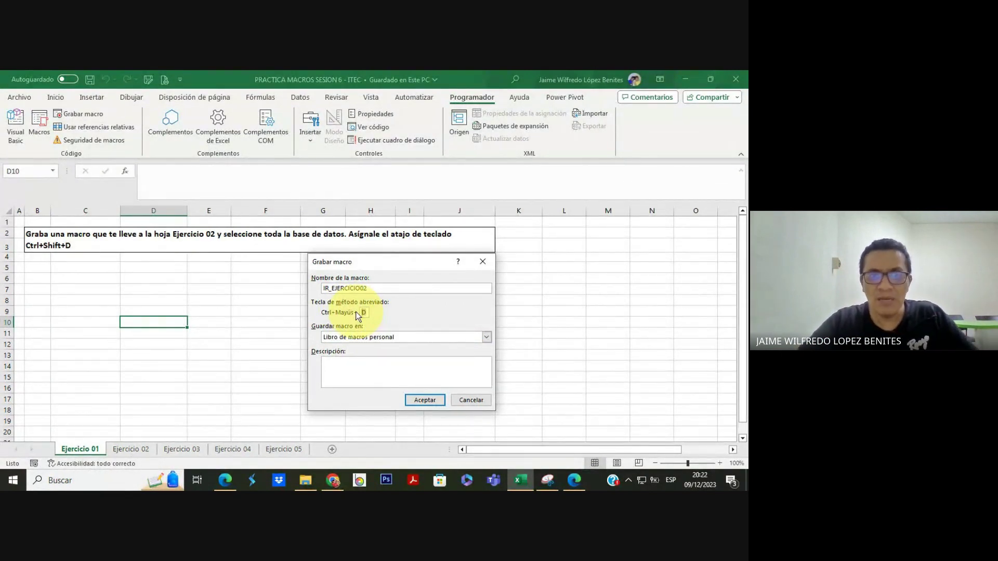
key(Tab)
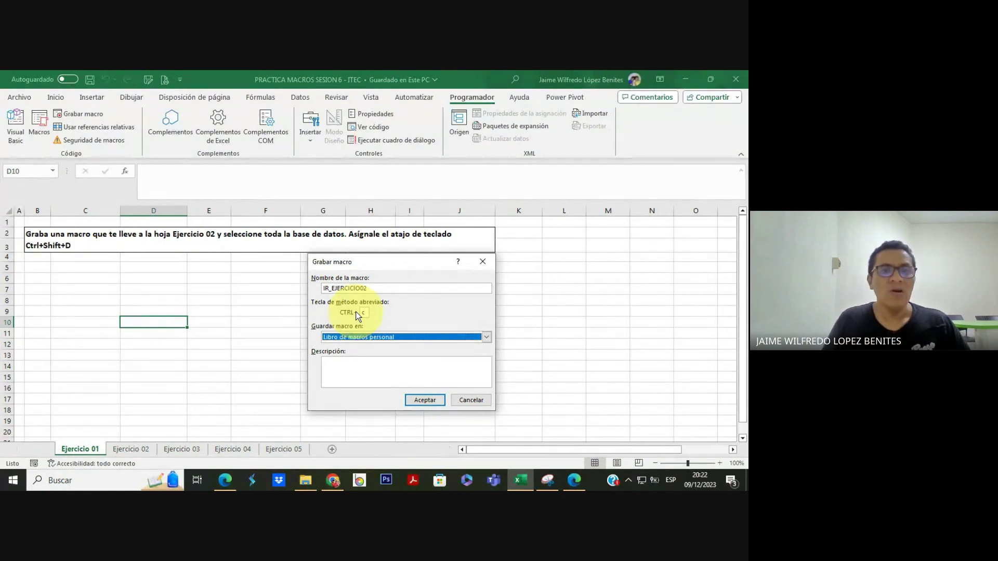
click(224, 480)
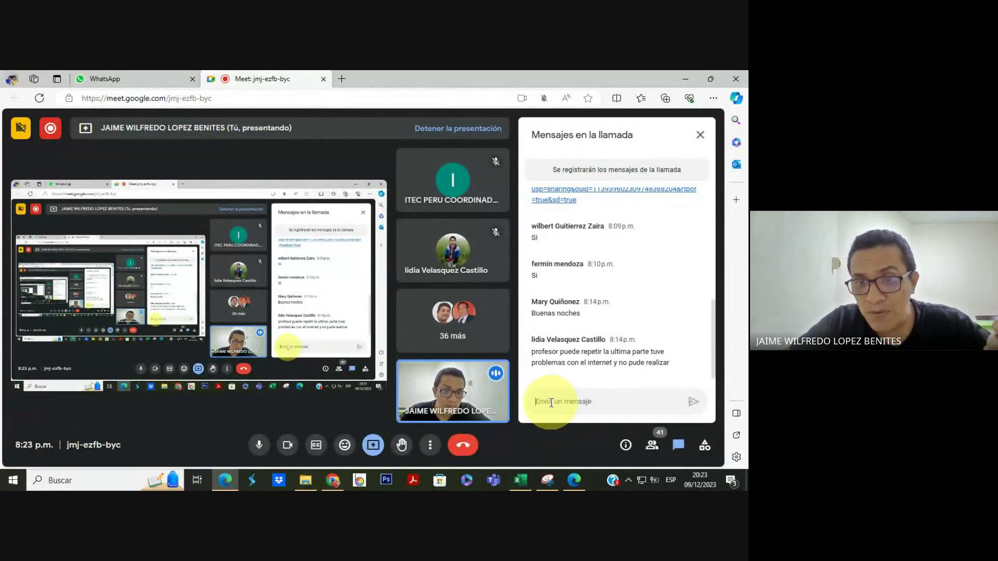
click(686, 79)
click(363, 313)
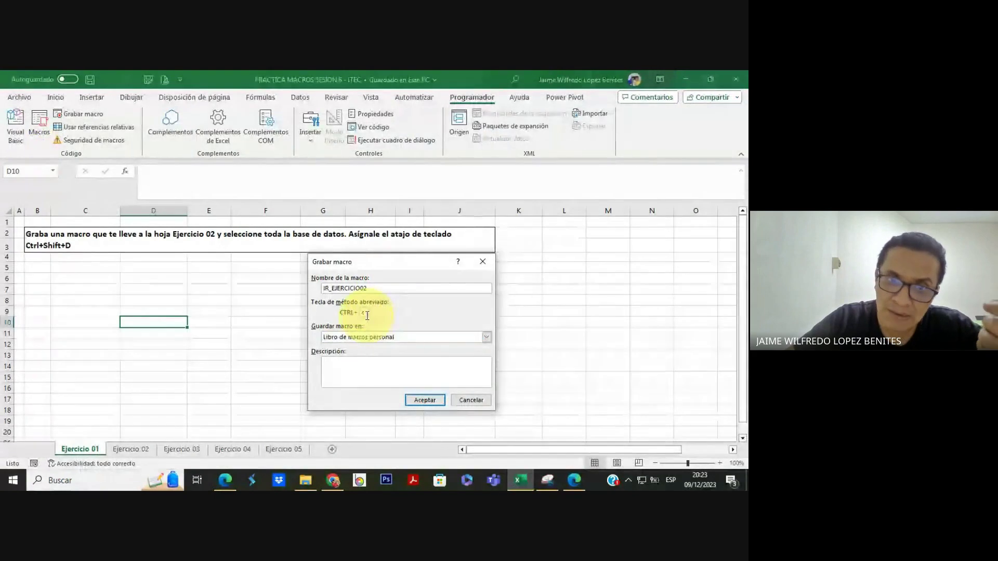
text(D)
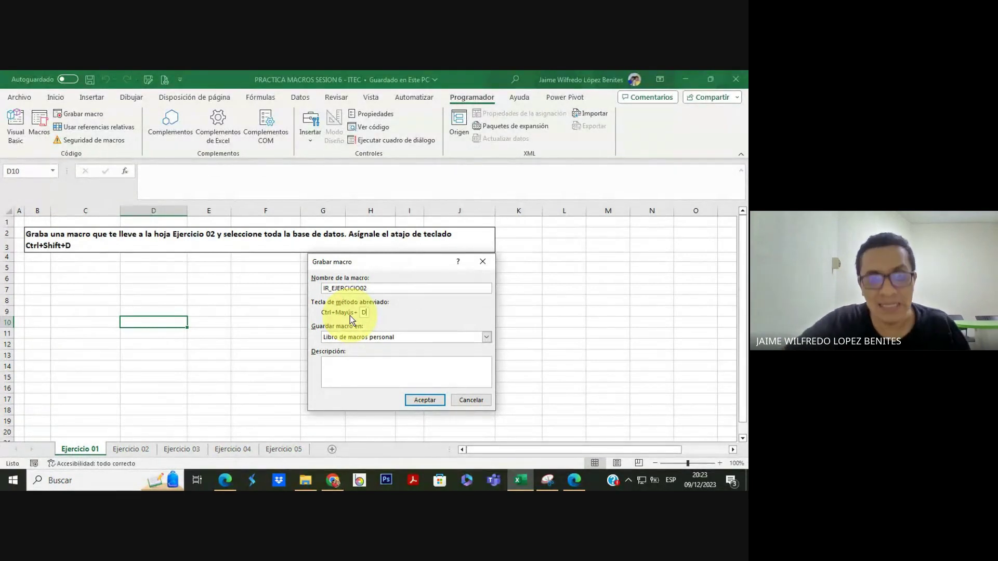
Try to start recording IR_EJERCICIO02 with Libro de macros personal as its storage location and no description
click(378, 338)
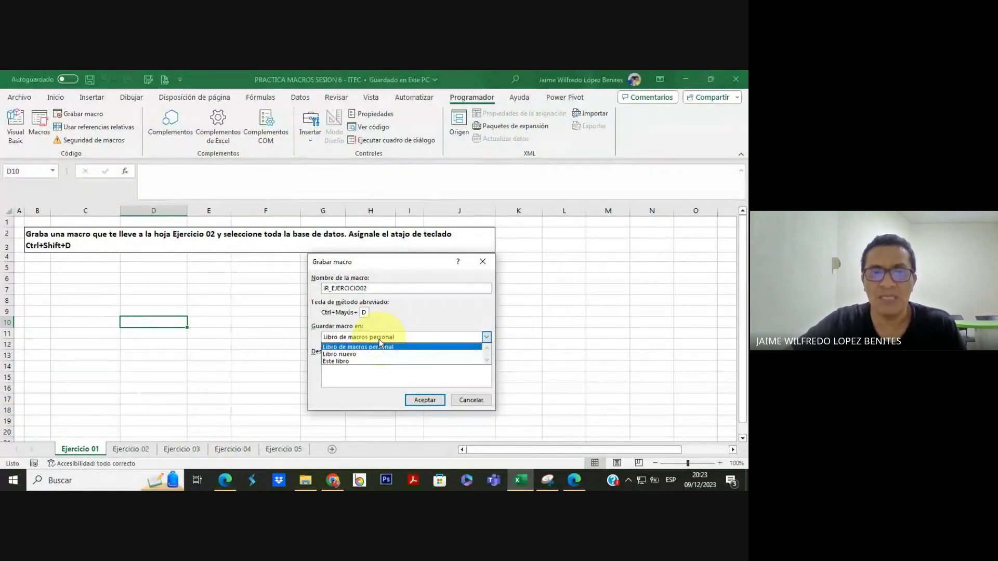
click(380, 338)
click(352, 365)
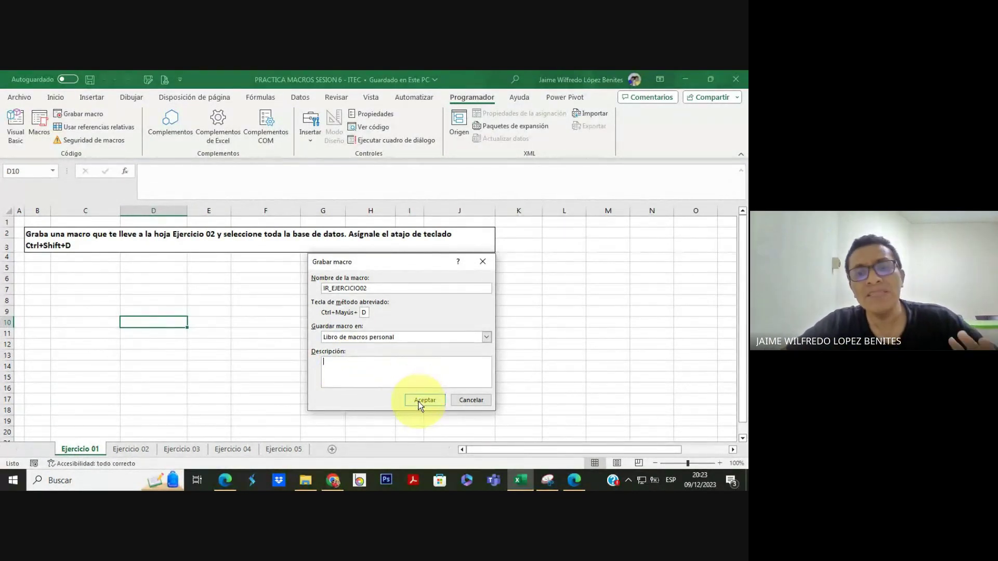
drag(399, 266, 369, 244)
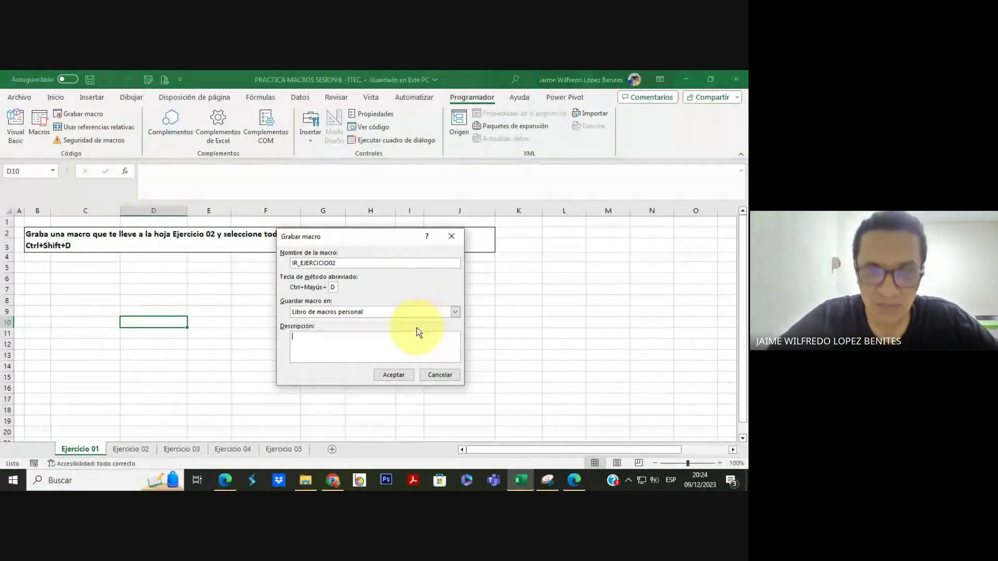
click(393, 377)
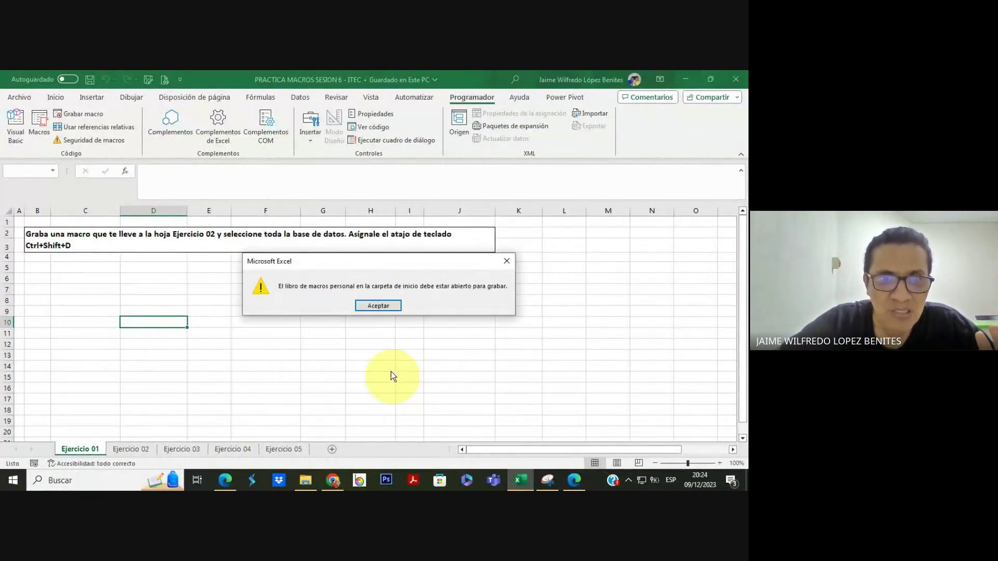
click(379, 307)
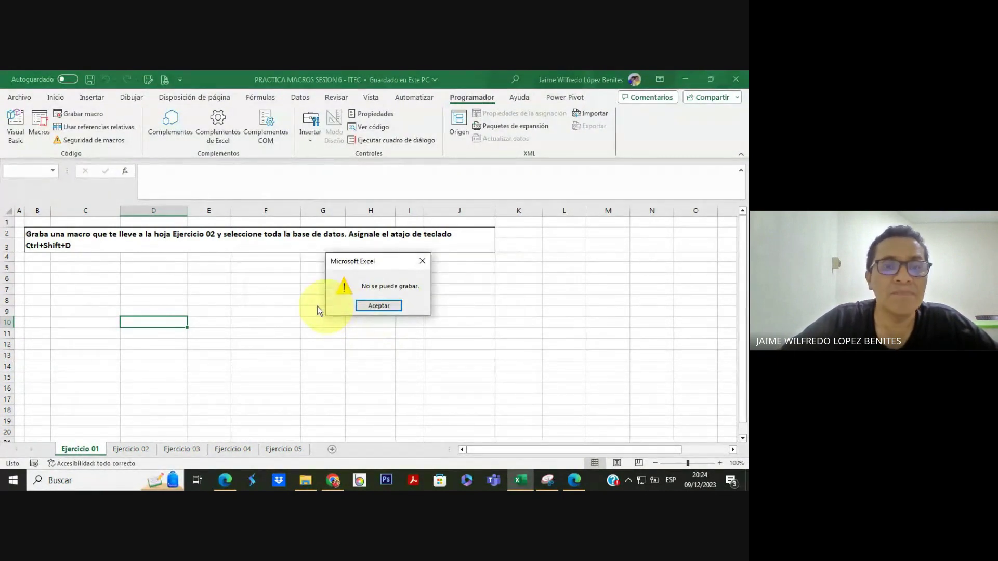
click(377, 306)
Close Excel, reopen the workbook PRACTICA MACROS SESION 6 - ITEC from the Documentos folder, and display the developer commands in the maximized window
click(520, 480)
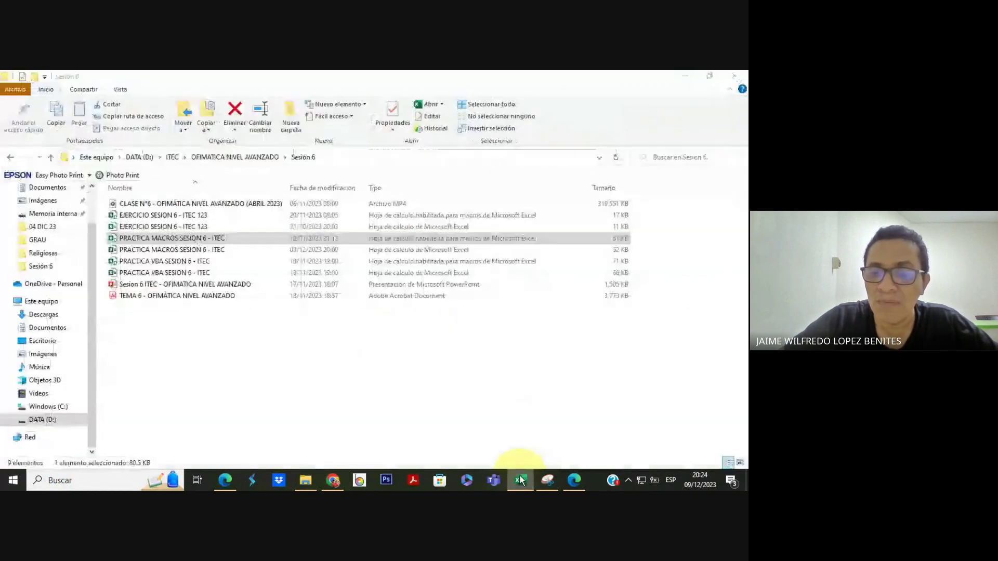
click(520, 479)
click(520, 479)
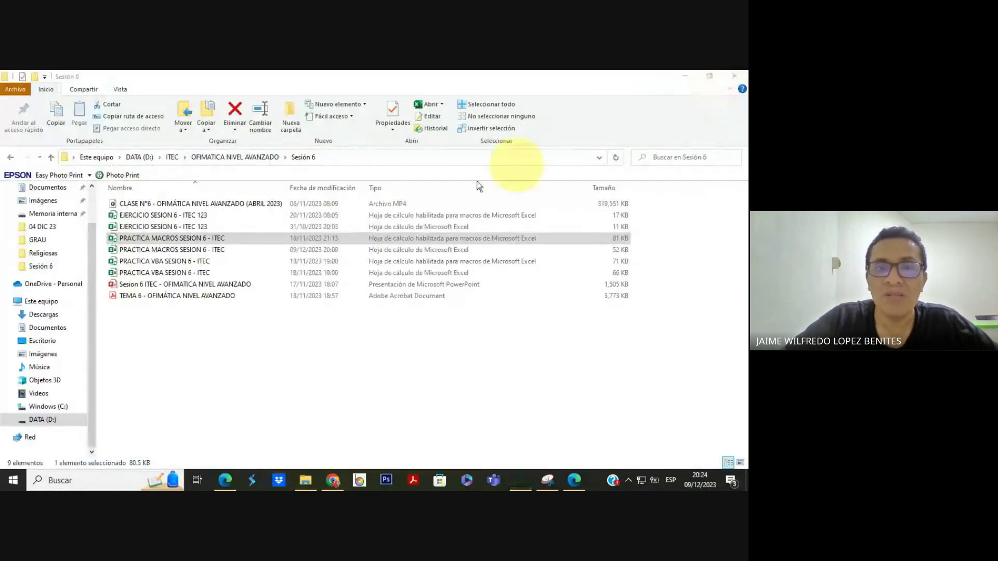
double_click(202, 241)
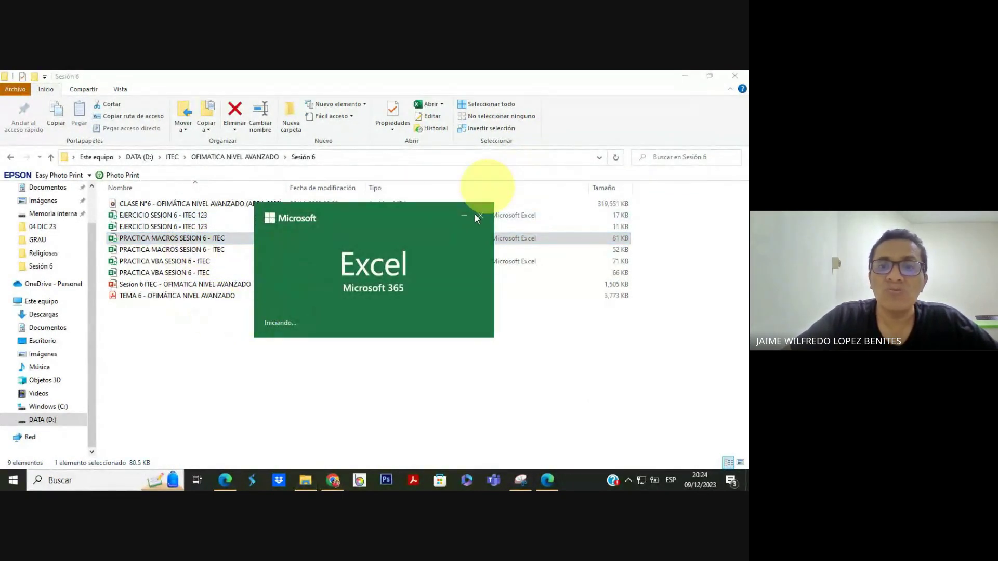
click(479, 215)
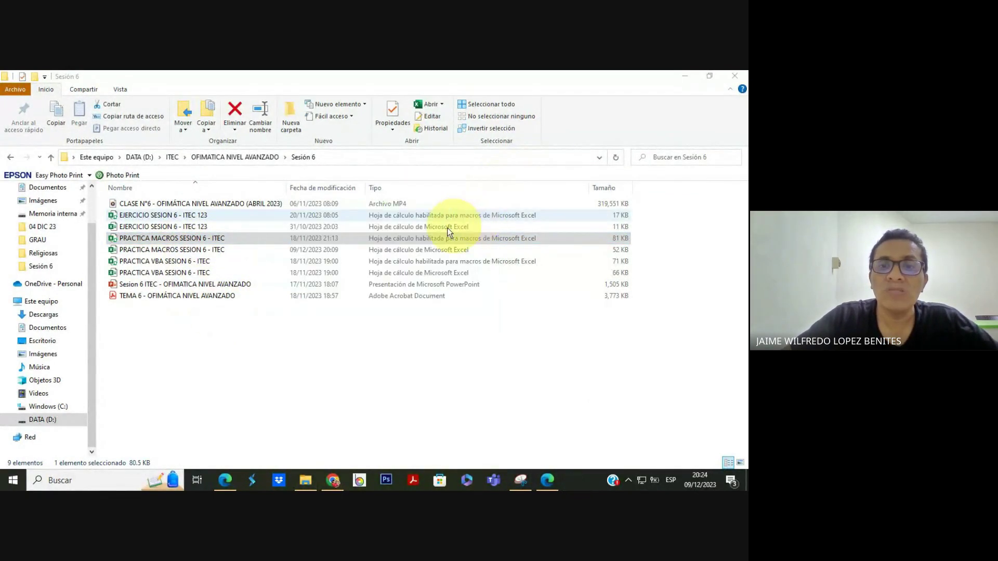
click(48, 328)
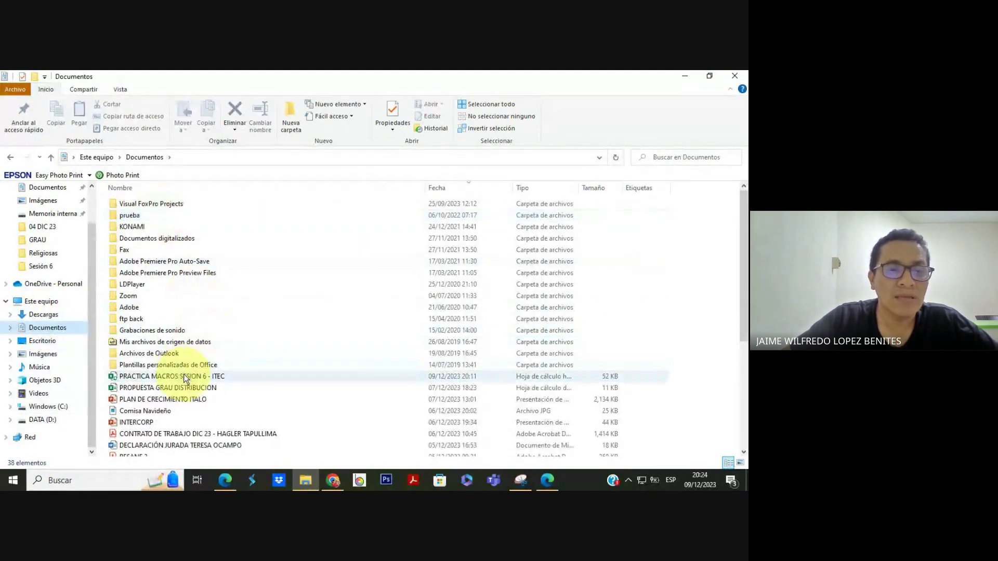
click(209, 376)
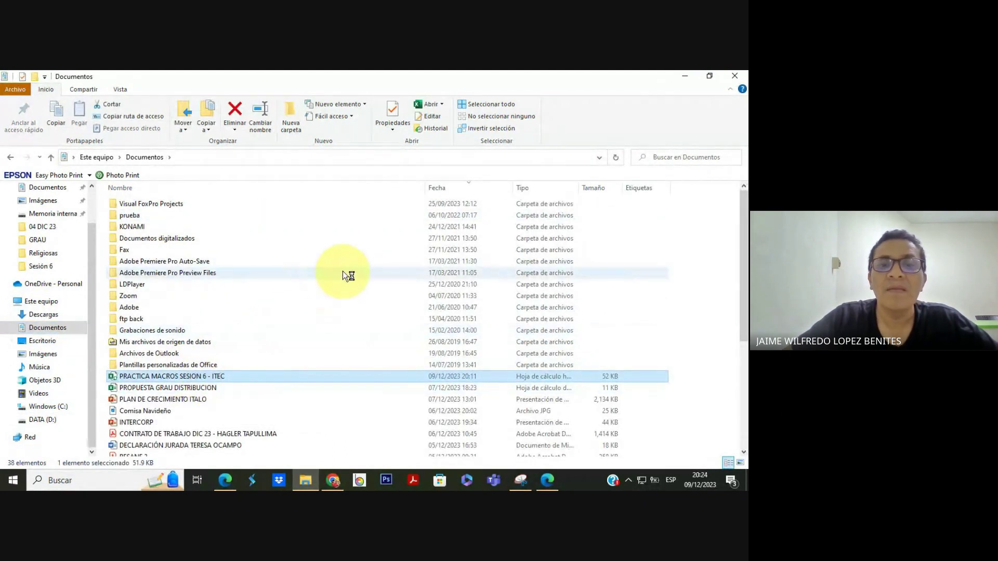
key(Return)
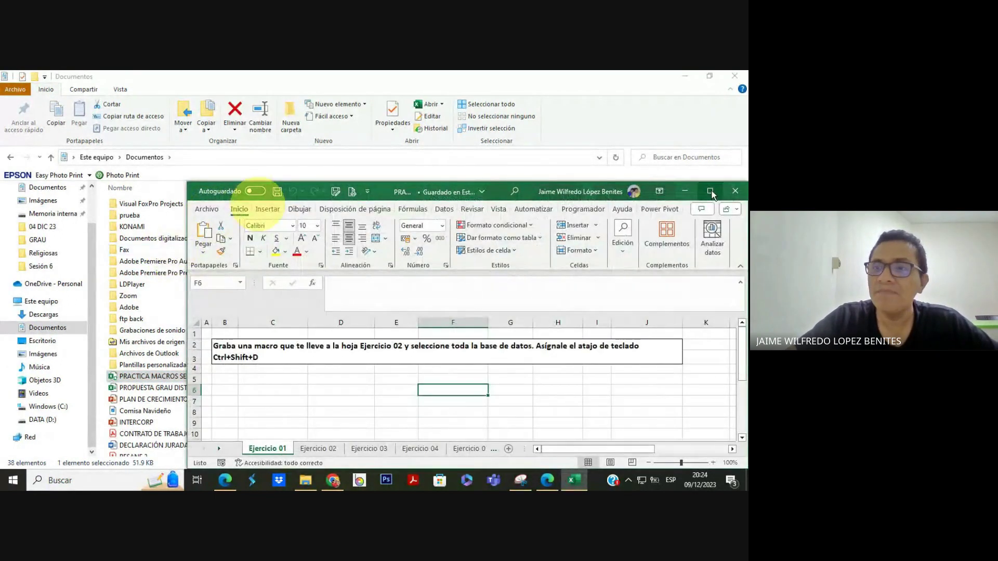
click(710, 192)
click(472, 97)
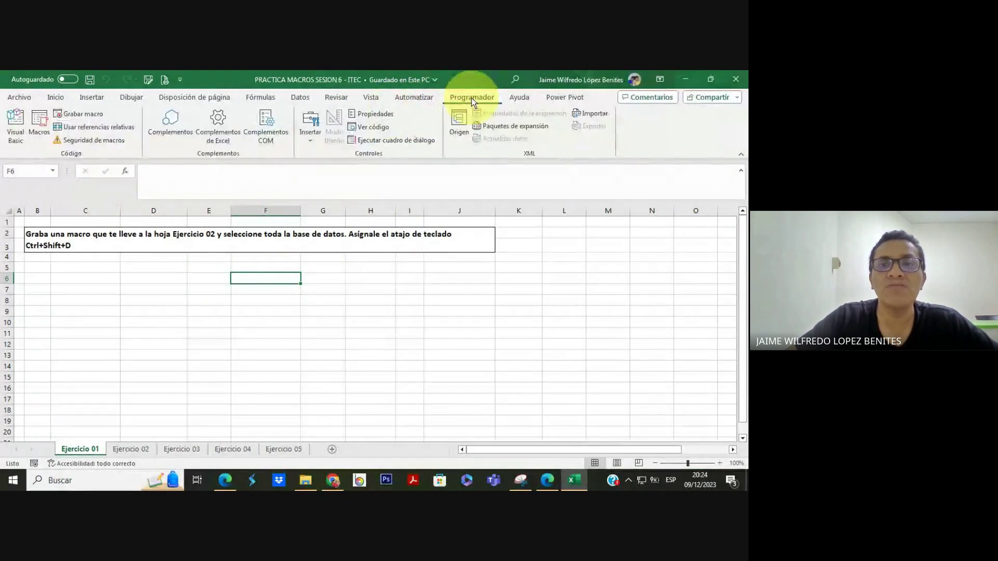
click(86, 115)
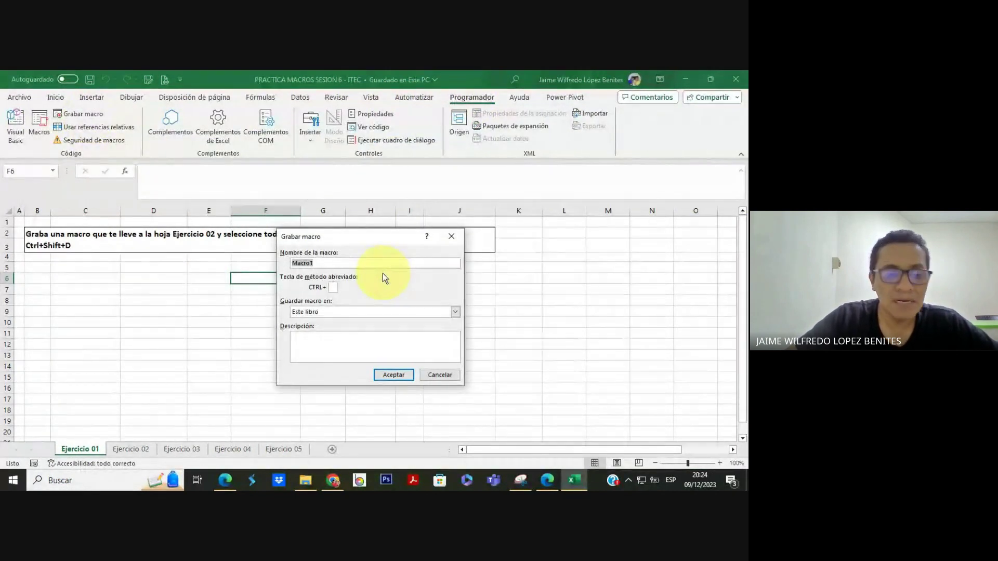
key(Escape)
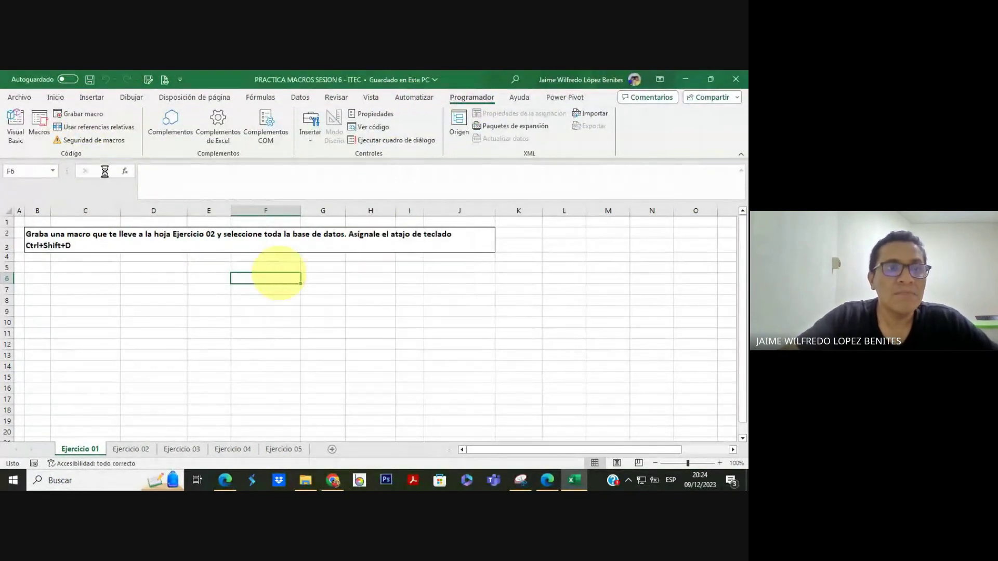
click(38, 125)
click(457, 396)
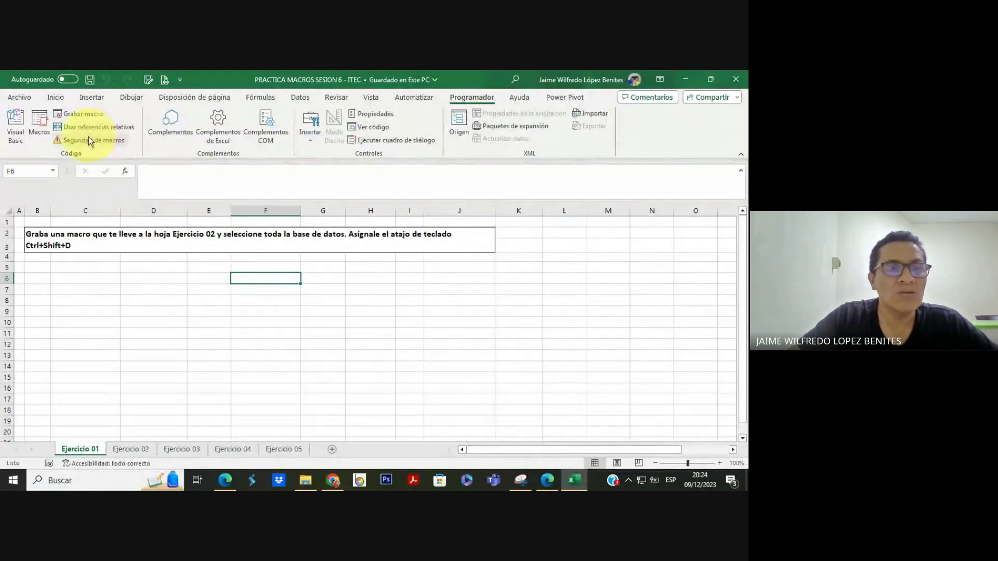
Try to record a macro named IR_EJERCICIO_02 with the shortcut Ctrl+Shift+D, stored in Libro de macros personal
click(83, 115)
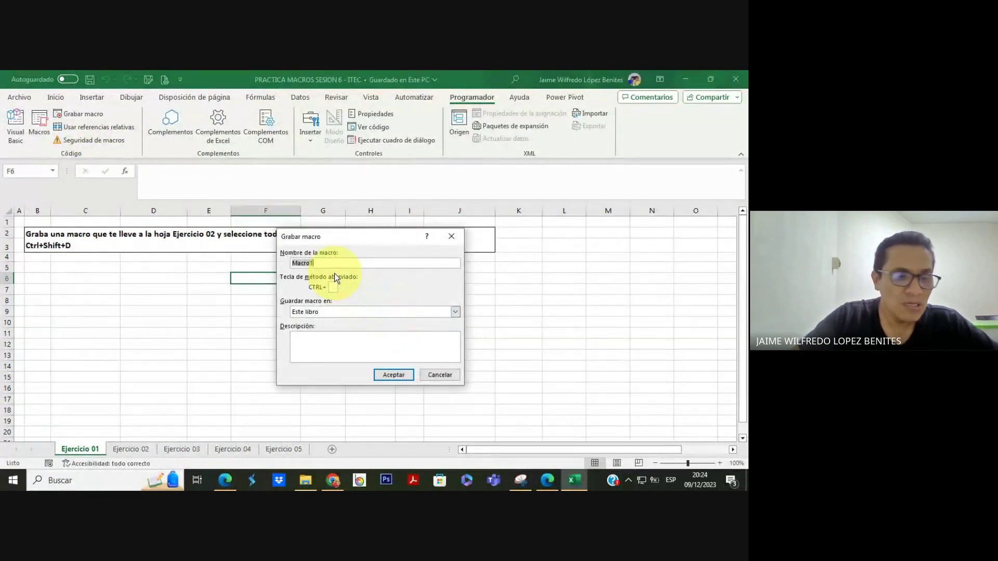
text(IR_EJE)
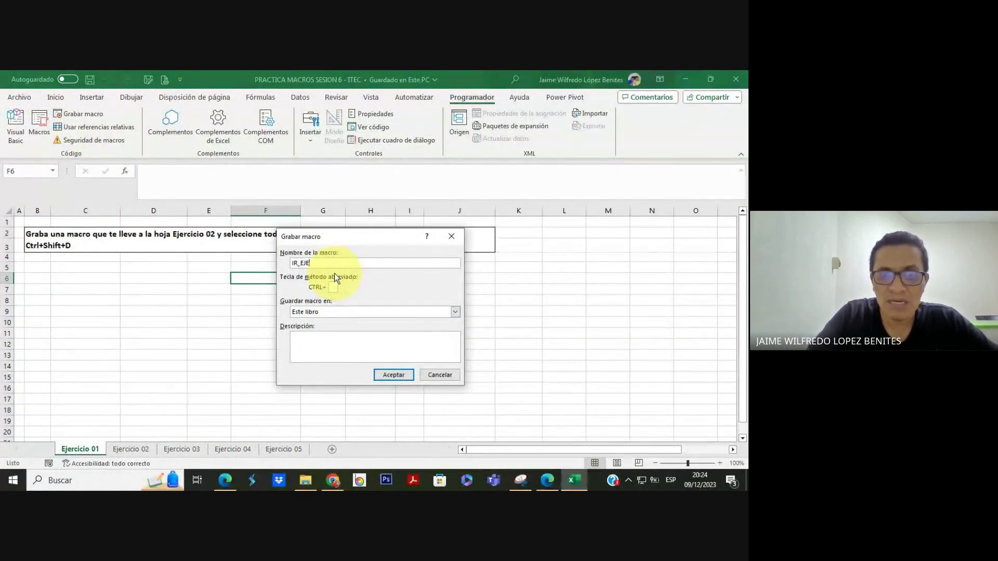
text(R)
text(CICIO_02)
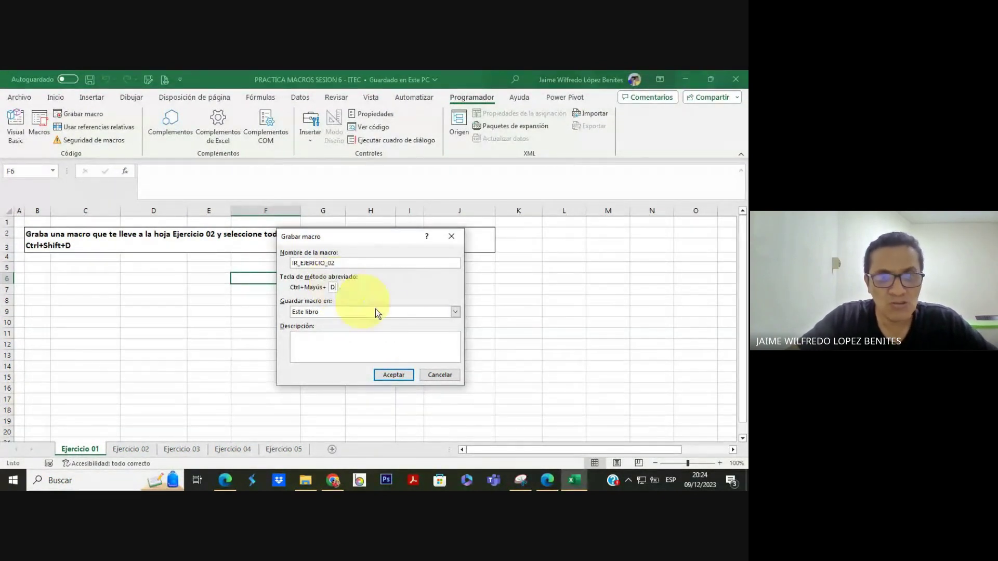
click(317, 311)
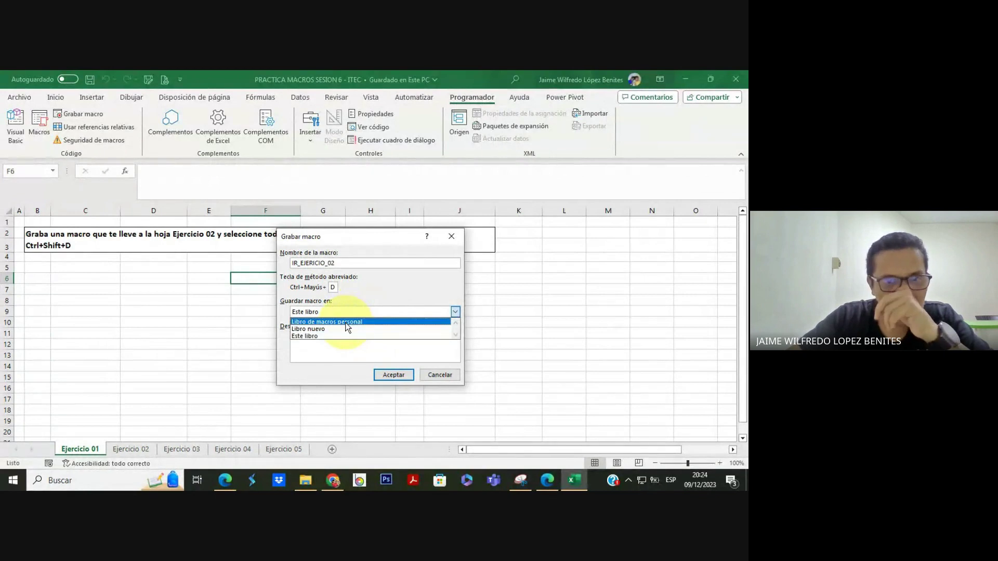
click(348, 322)
click(391, 374)
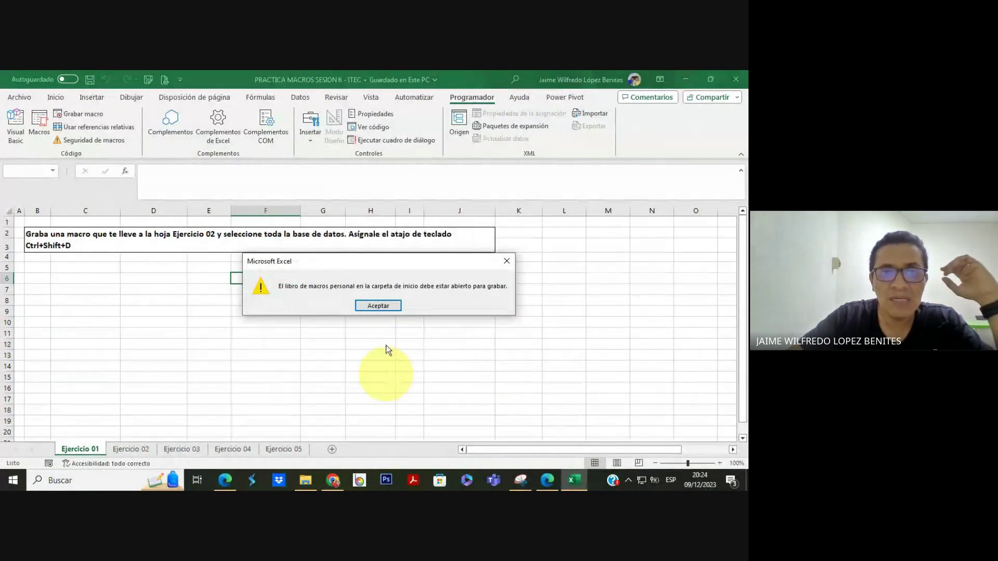
click(389, 311)
click(360, 307)
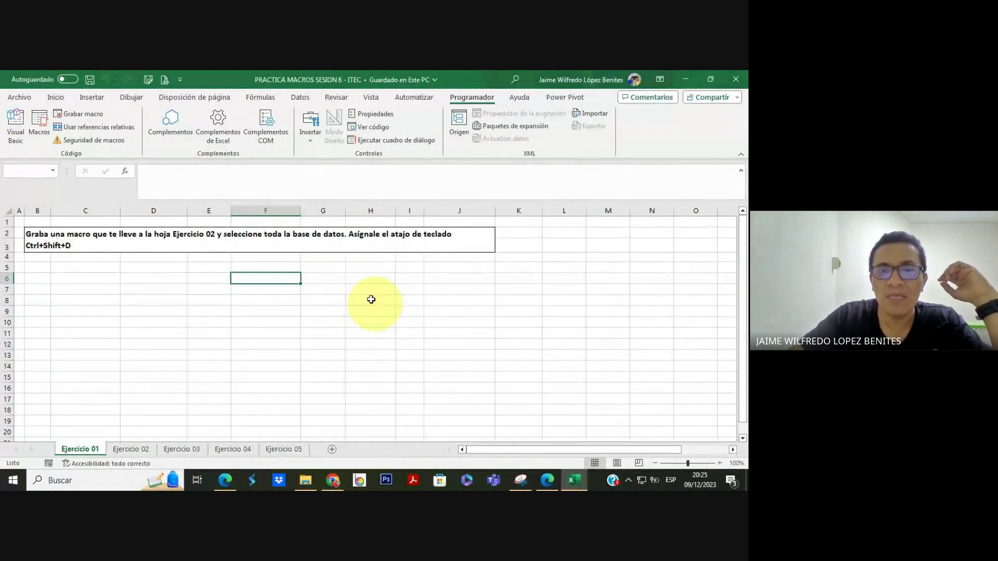
Start recording a macro named IR_EJERCICIO_02, stored in Este libro, with the shortcut the exercise asks for
click(82, 113)
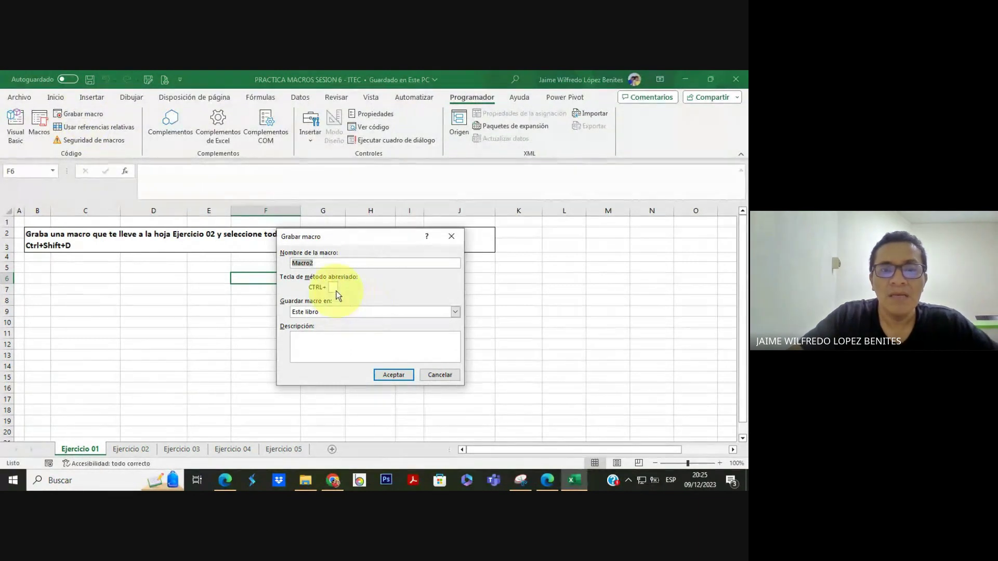
text(IR_EJERCICIO_02)
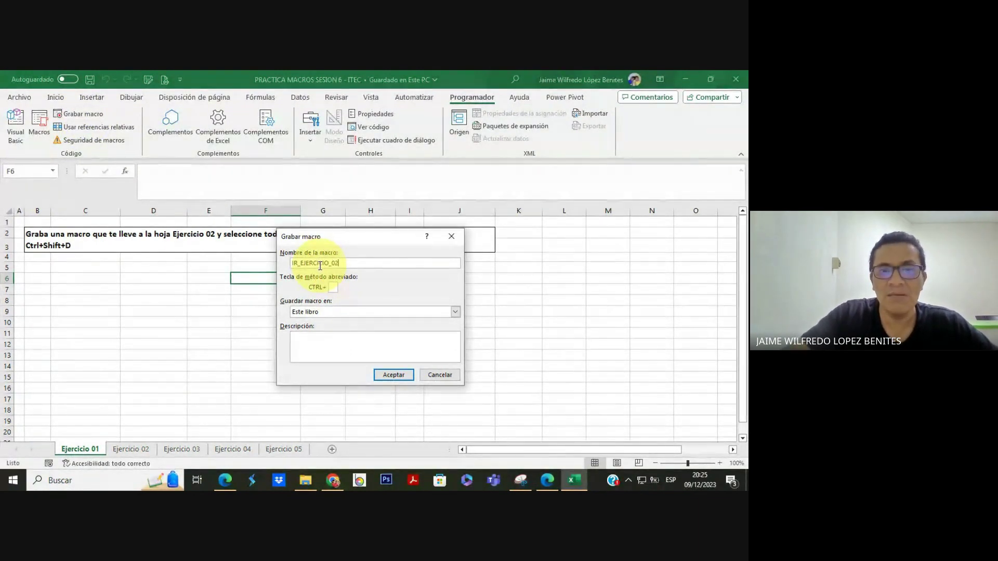
click(333, 286)
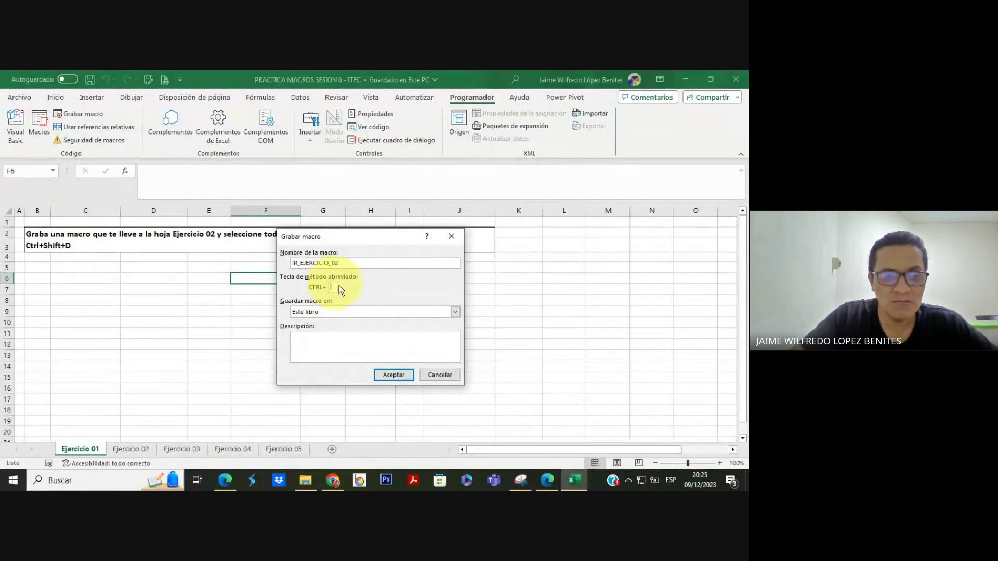
click(347, 312)
click(332, 335)
click(393, 375)
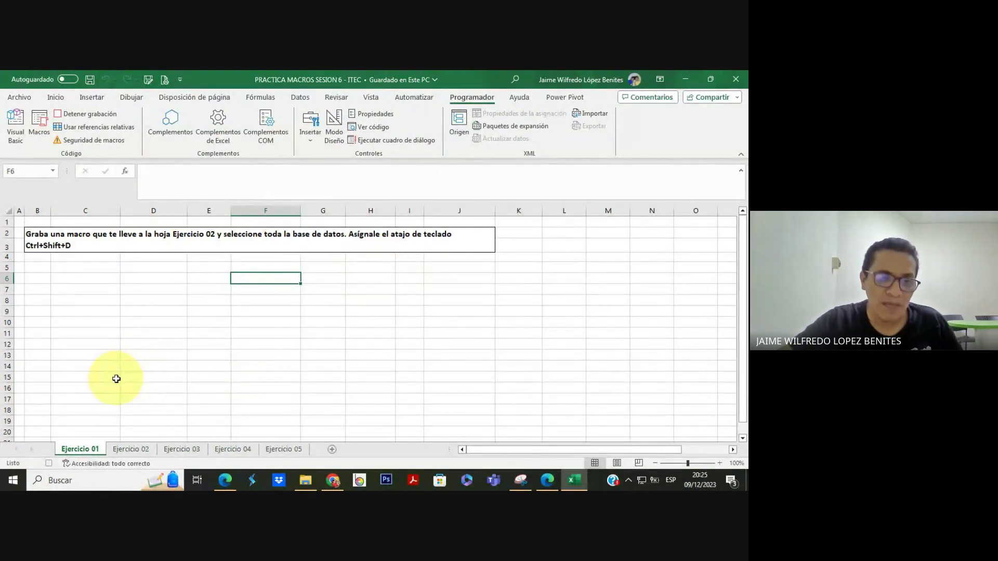
Record going to sheet Ejercicio 02 and selecting the whole data table, and stop the recording
click(137, 448)
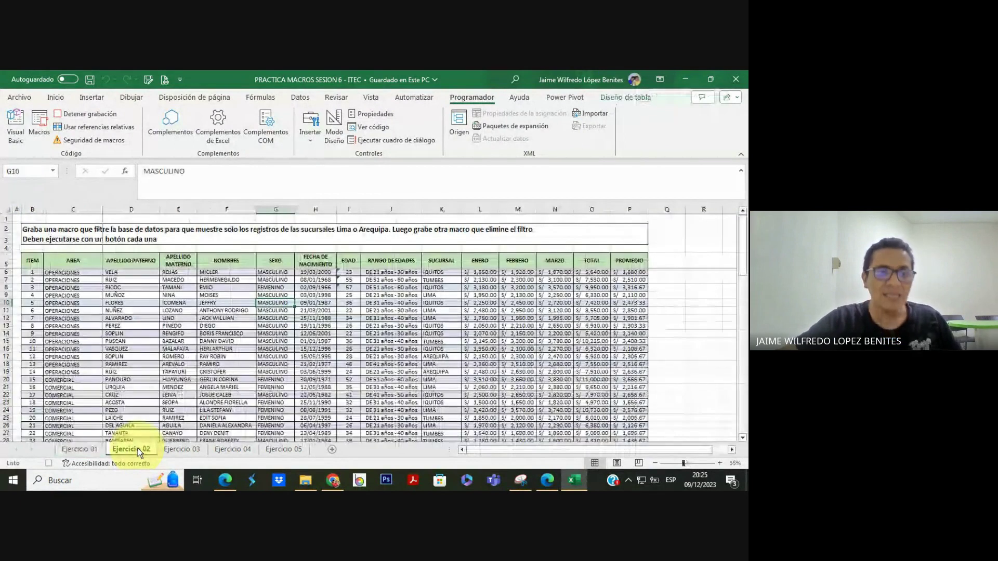
click(178, 333)
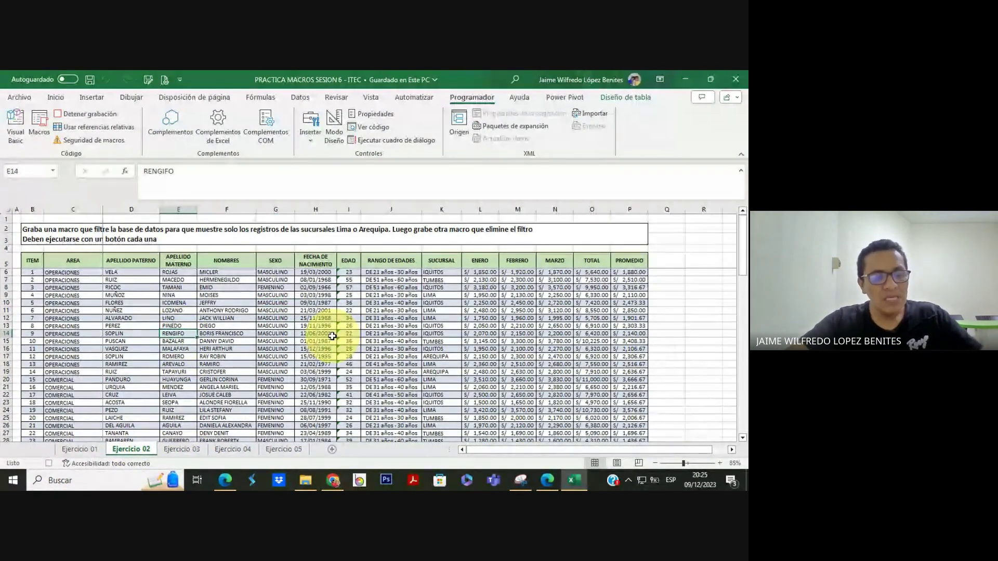
key(ctrl+a)
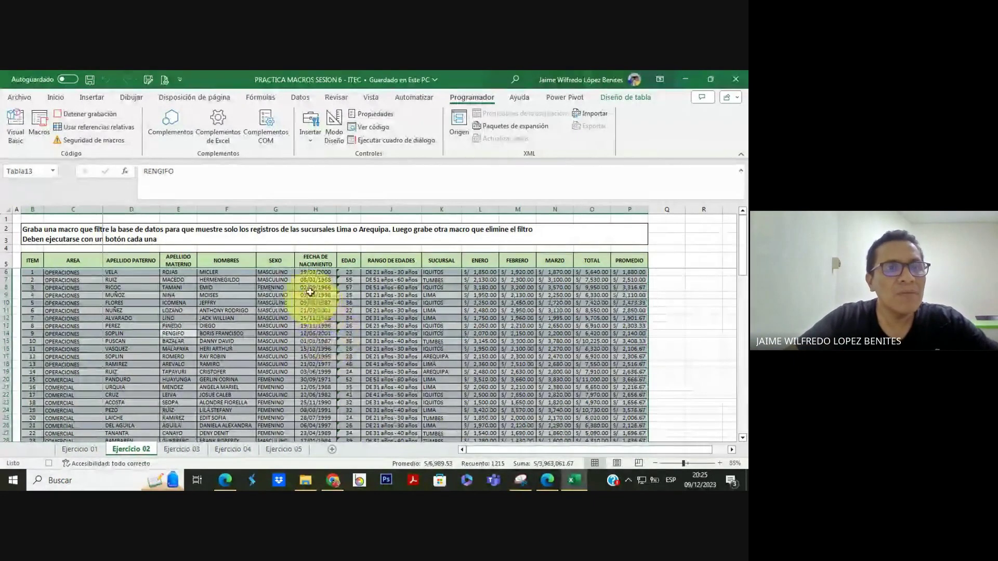
click(89, 114)
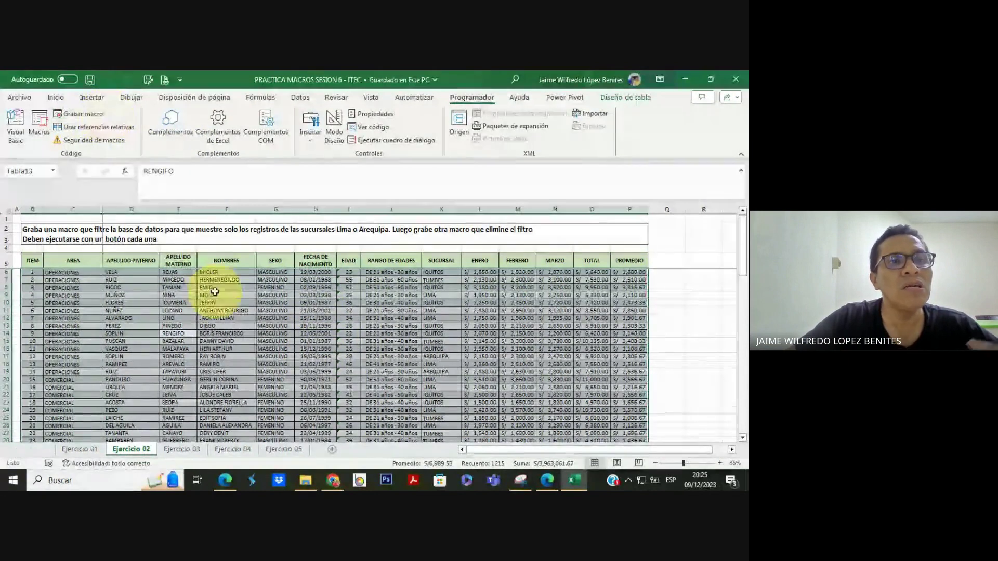
Test the recorded macro from sheet Ejercicio 01 with its assigned shortcut, and return to that sheet
click(96, 450)
click(207, 343)
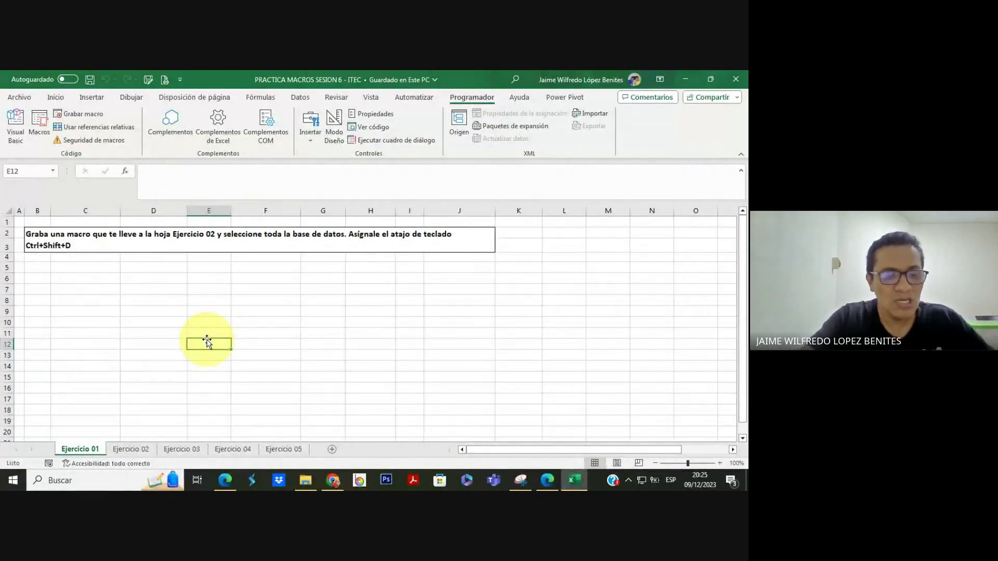
key(ctrl+shift+d)
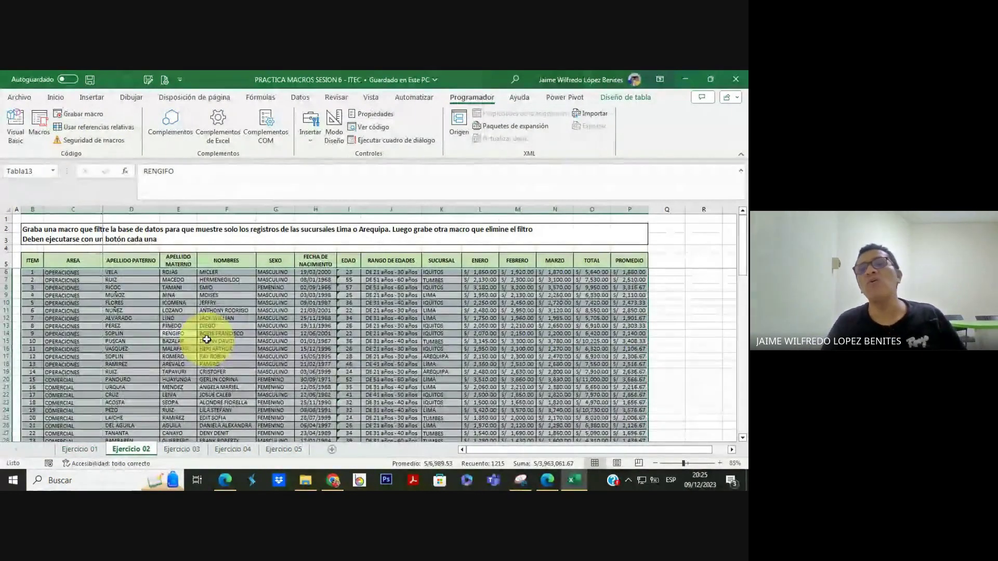
click(206, 339)
click(92, 448)
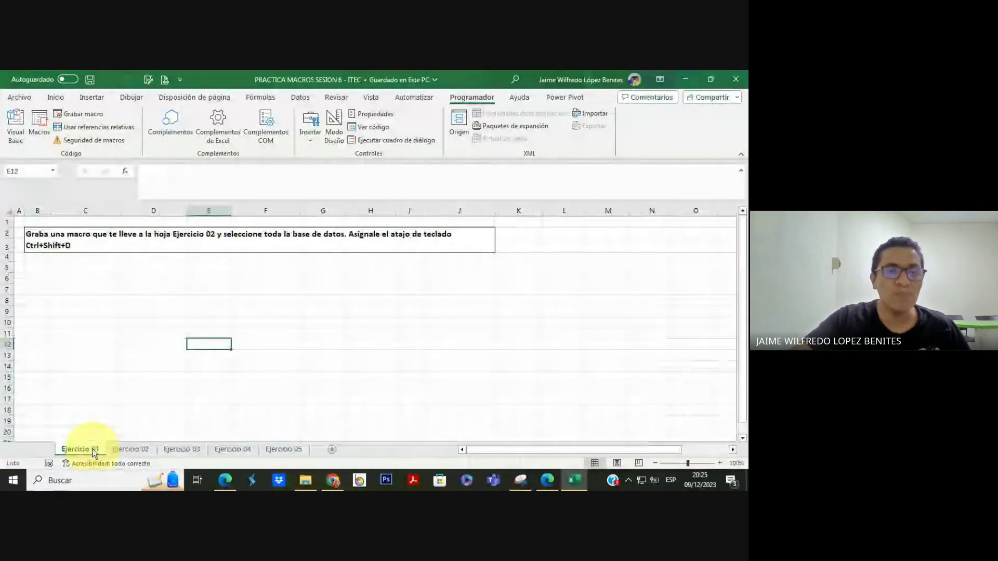
click(139, 310)
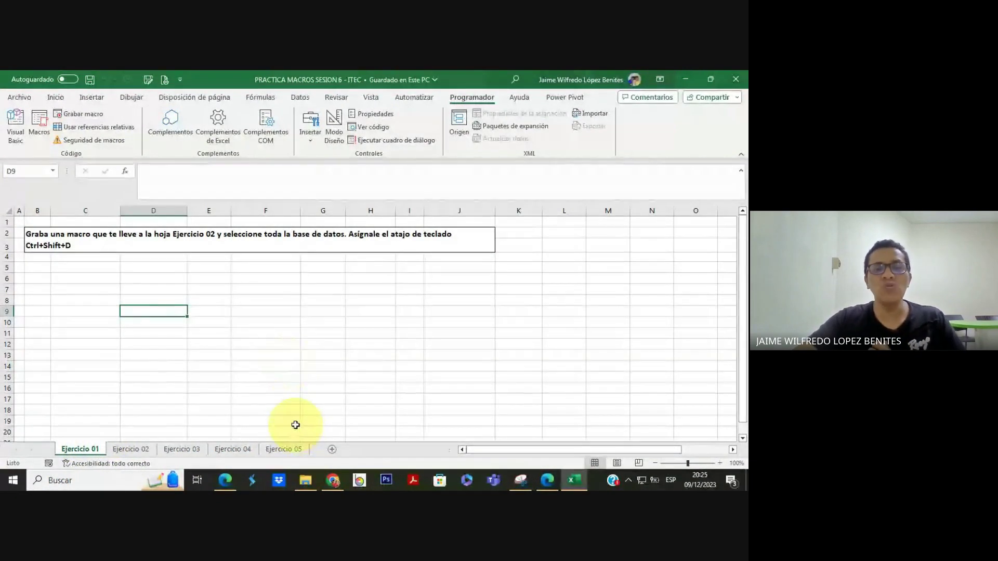
Check the chat messages in the Google Meet call, return to Excel, and run the macro again from Ejercicio 01
key(alt+Tab)
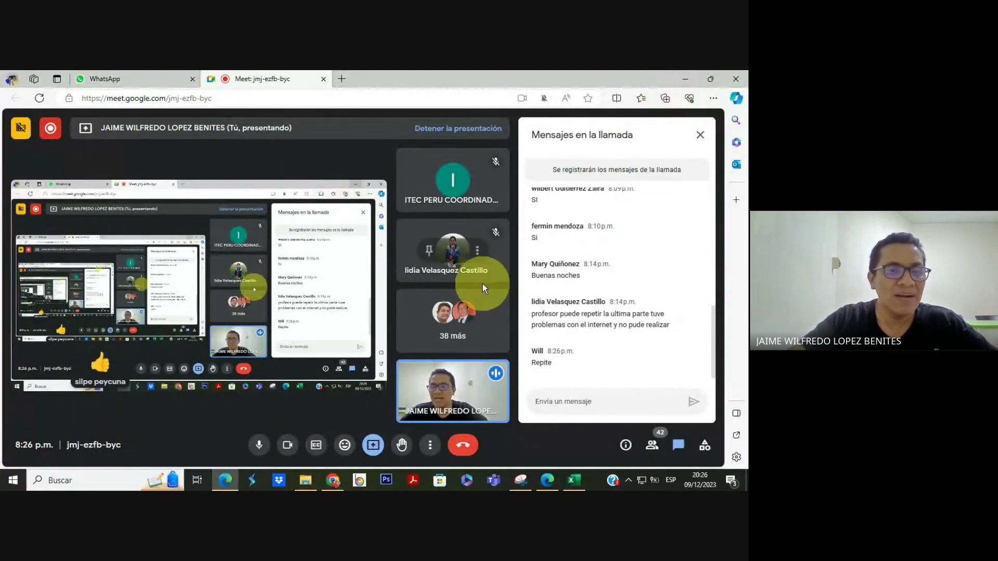
click(679, 79)
click(222, 354)
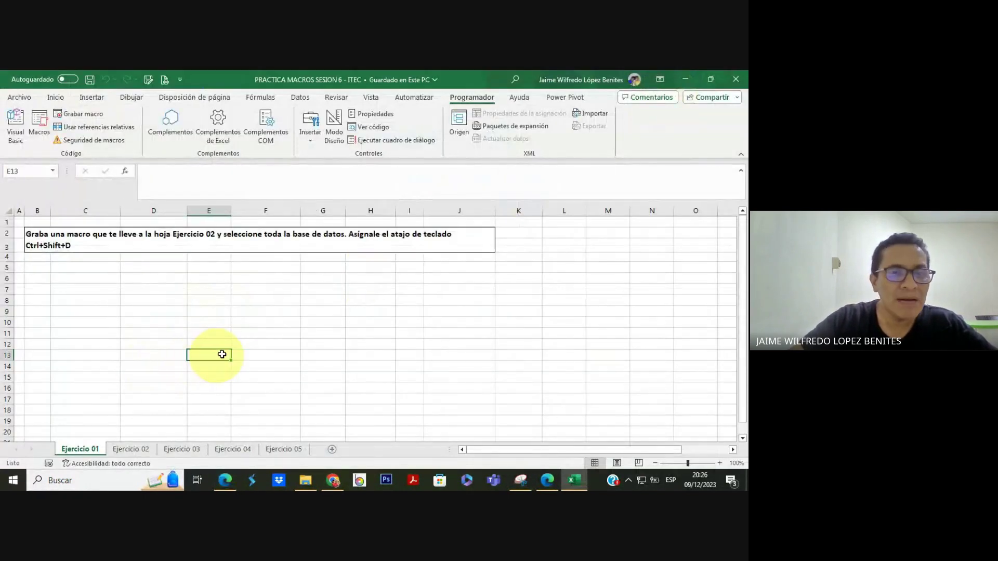
key(ctrl+shift+d)
click(267, 317)
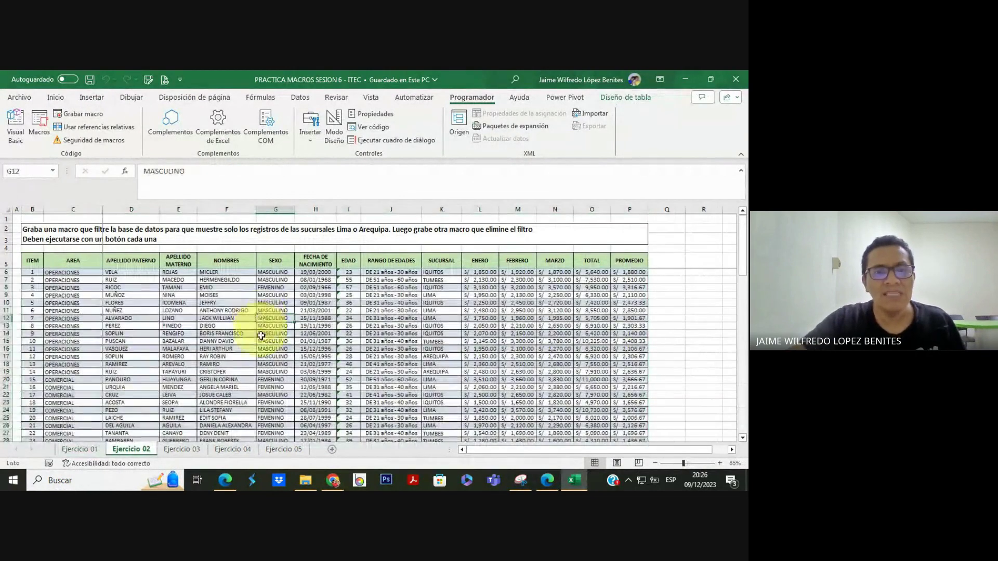
Run the macro from sheet Ejercicio 04 and again from Ejercicio 01 to check that it works from any sheet
click(239, 450)
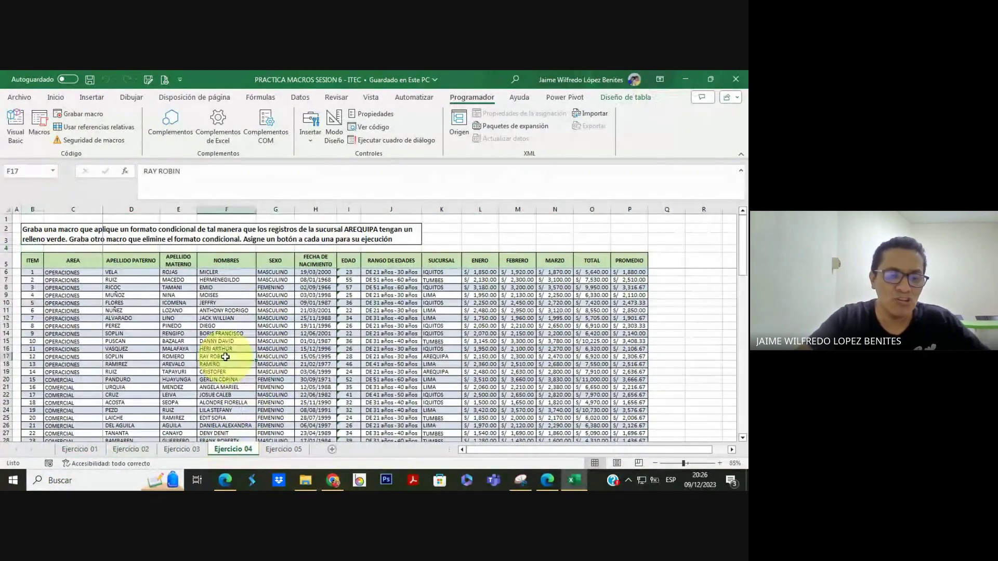
key(ctrl+shift+d)
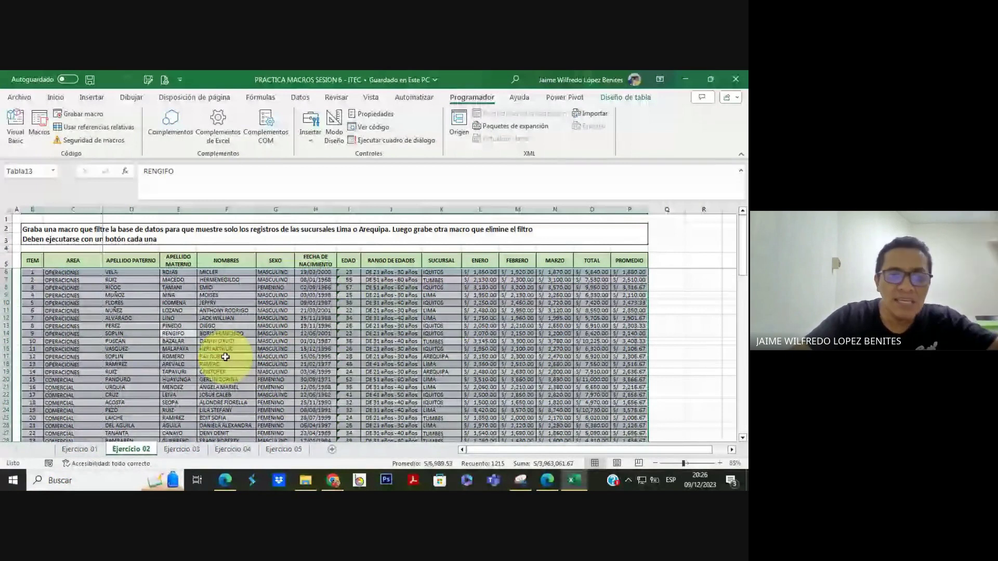
click(317, 426)
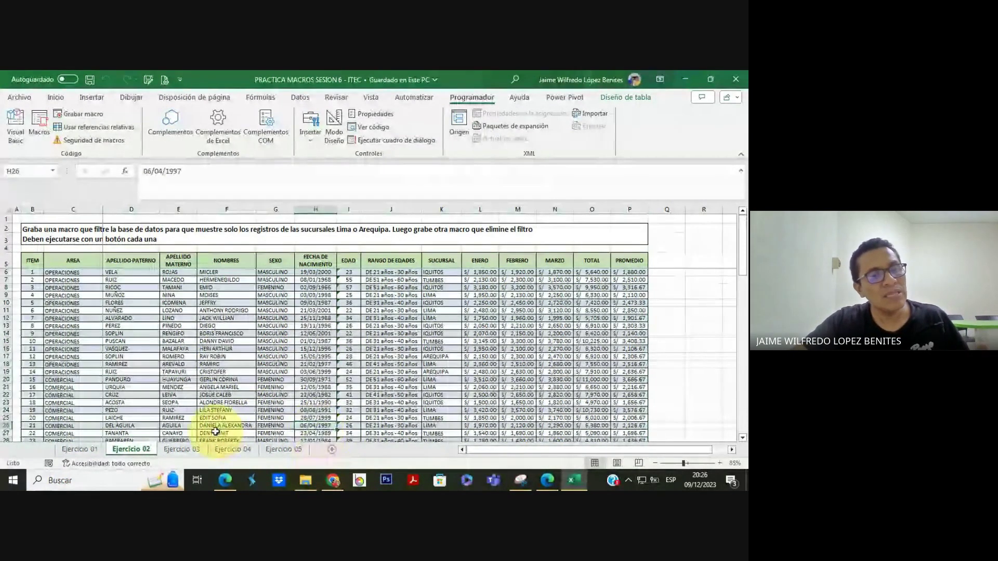
click(82, 448)
key(ctrl+shift+d)
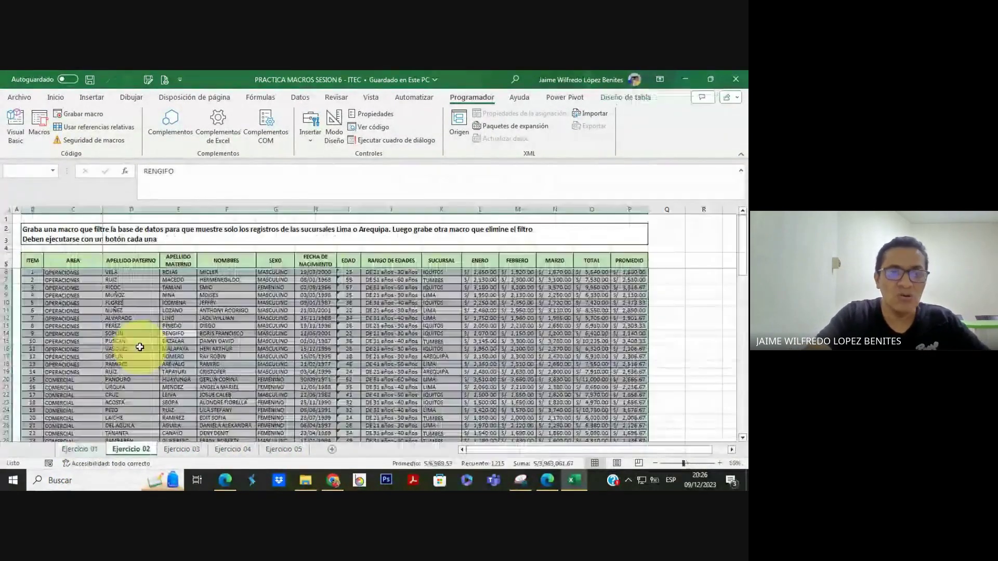
click(222, 311)
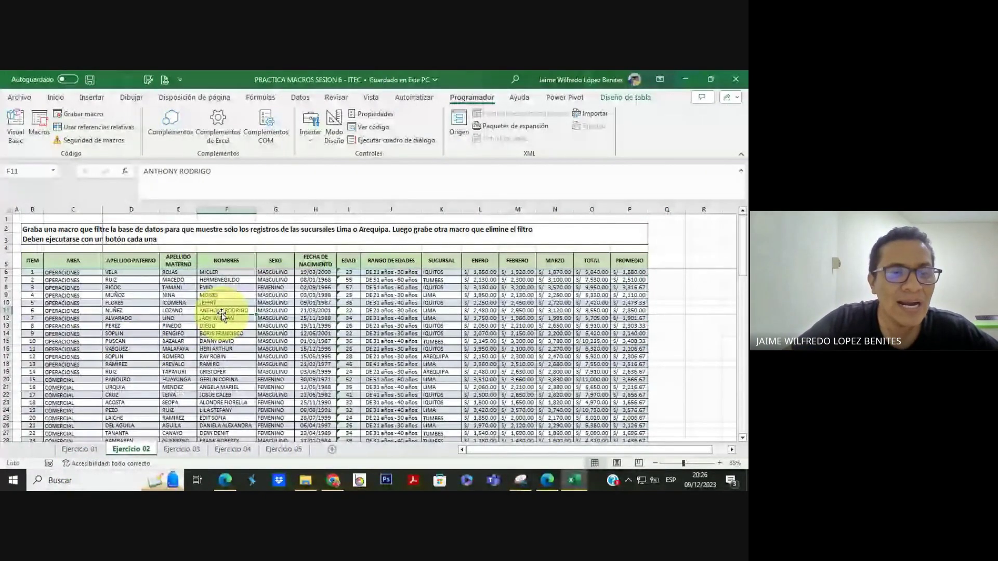
Switch manually between Ejercicio 01 and Ejercicio 02, and run the macro from Ejercicio 01 for comparison
click(85, 448)
click(129, 447)
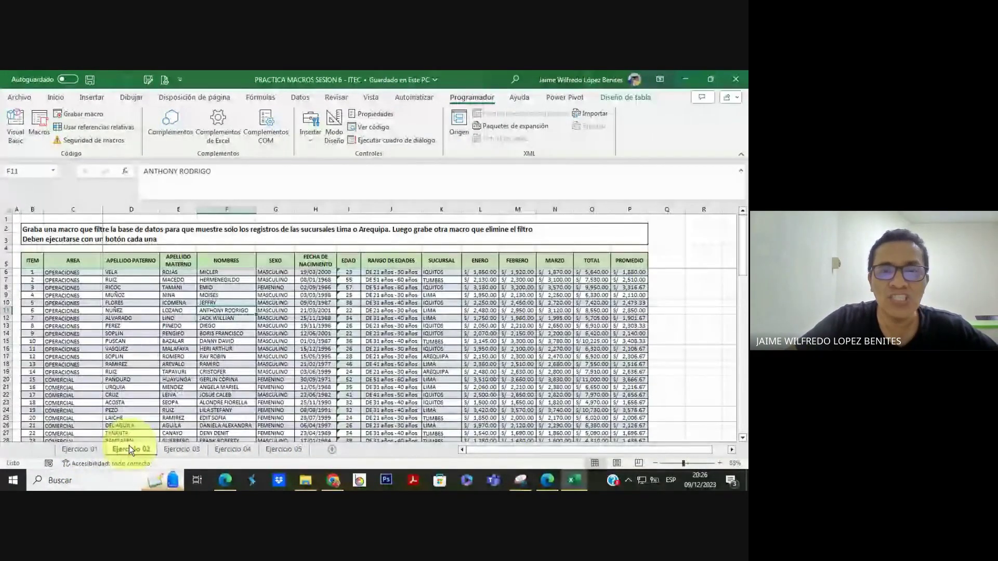
key(ctrl+Page_Up)
drag(239, 300, 299, 301)
key(ctrl+shift+d)
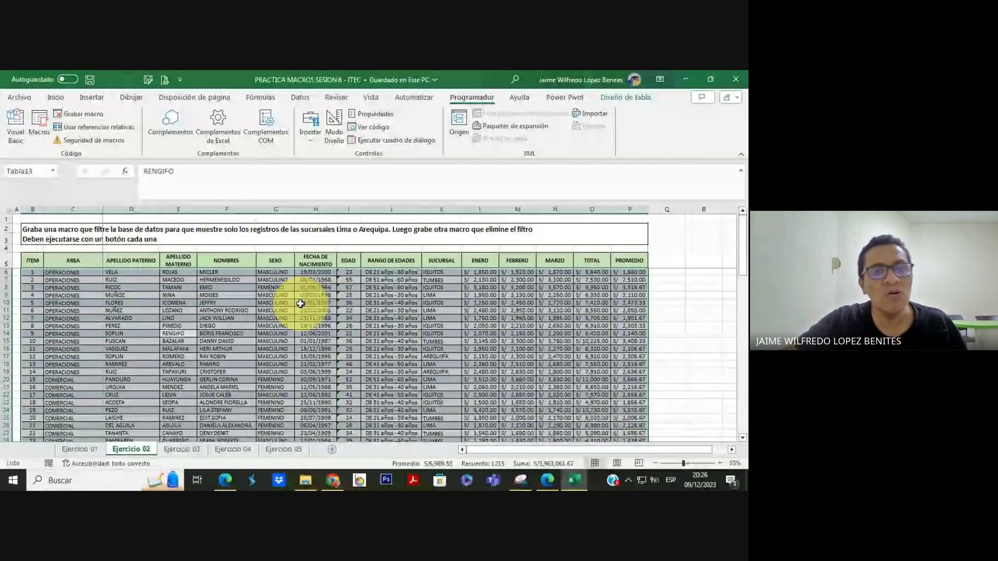
click(305, 310)
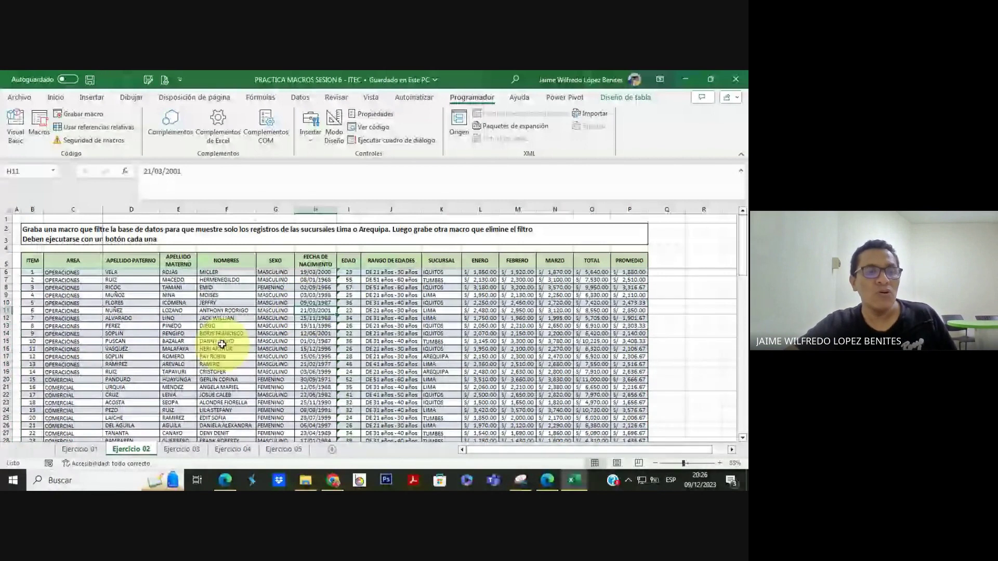
Demonstrate the macro's actions manually by going from Ejercicio 01 to Ejercicio 02 and selecting the whole data table
click(82, 449)
click(128, 448)
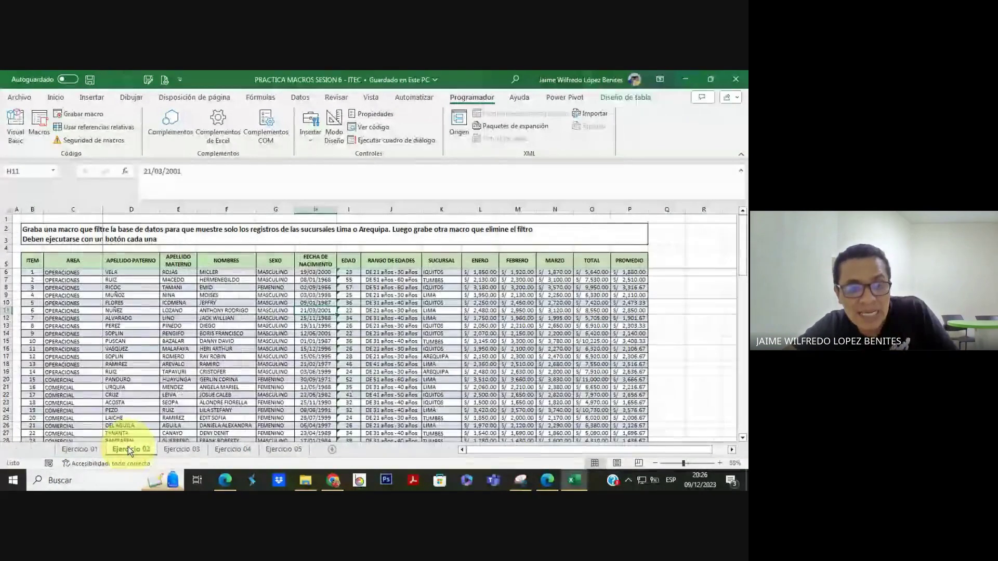
click(235, 309)
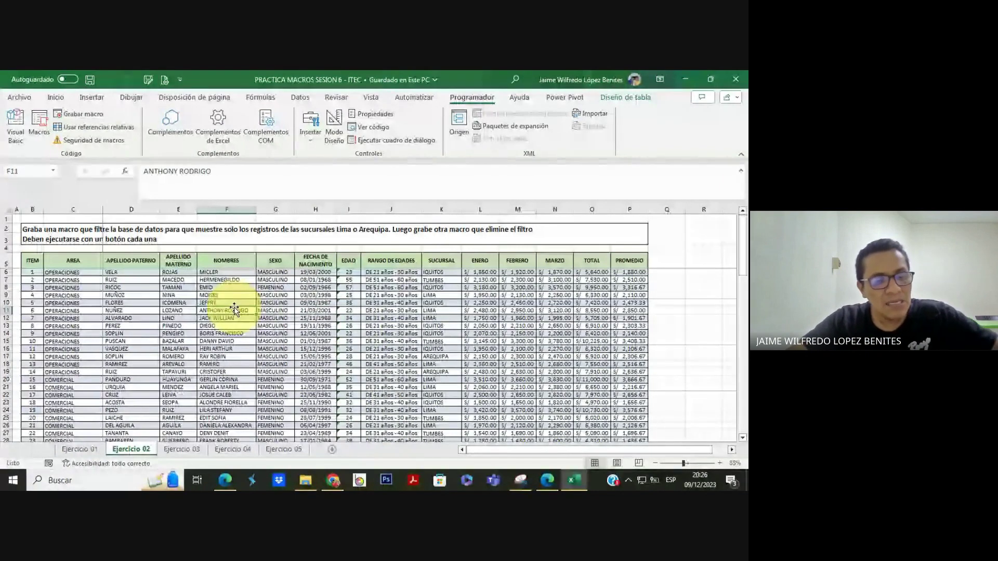
key(ctrl+a)
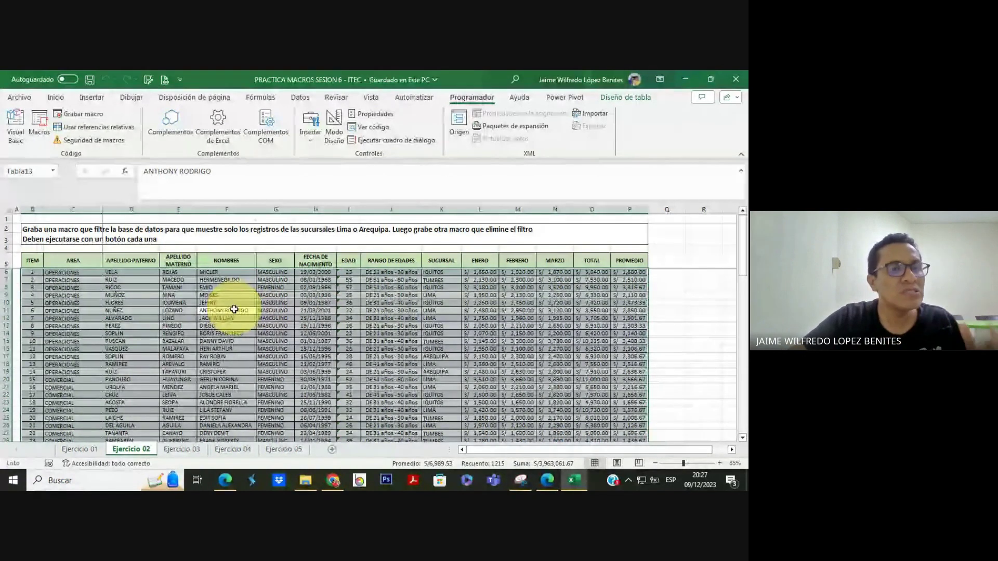
click(200, 357)
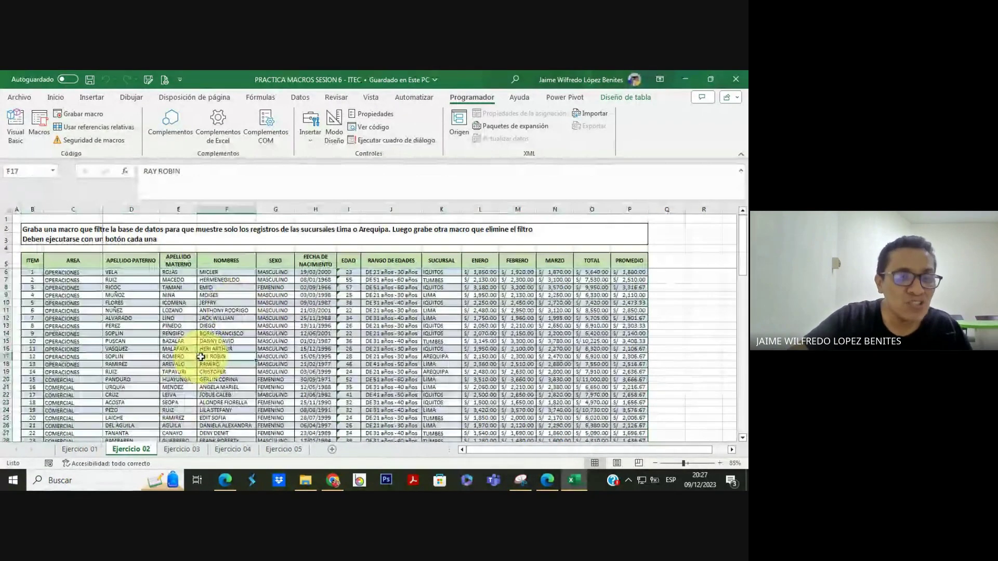
Return to Ejercicio 01, run the macro once more, and clear the resulting table selection
click(99, 447)
click(160, 378)
key(ctrl+shift+d)
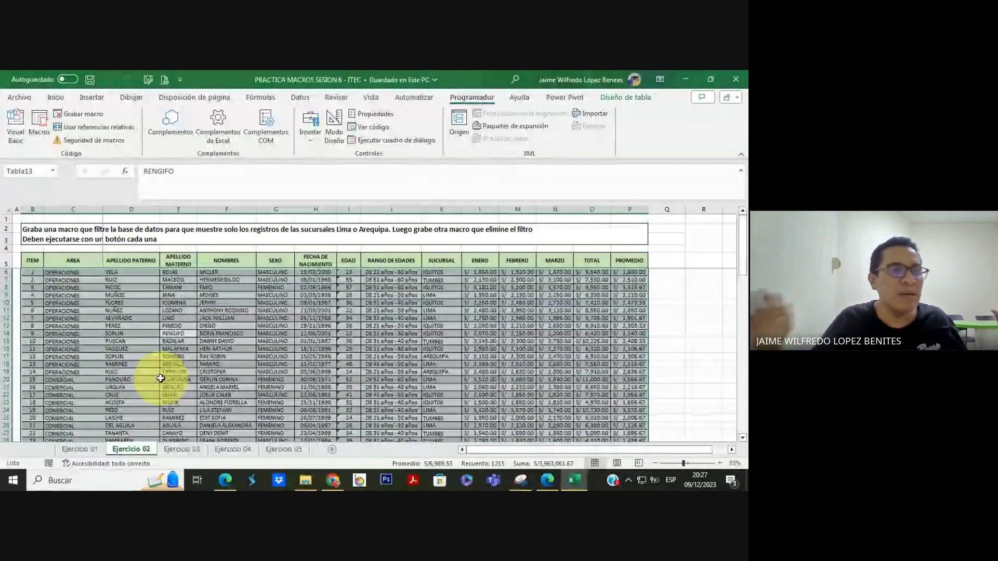
click(161, 379)
Check the Google Meet chat for questions and return to sheet Ejercicio 02 of the workbook
click(225, 480)
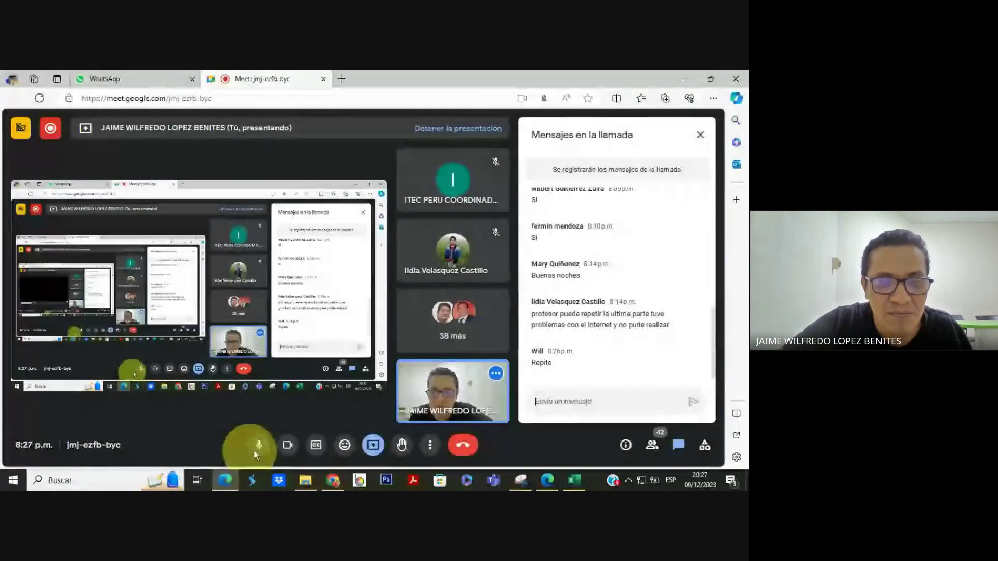
click(683, 77)
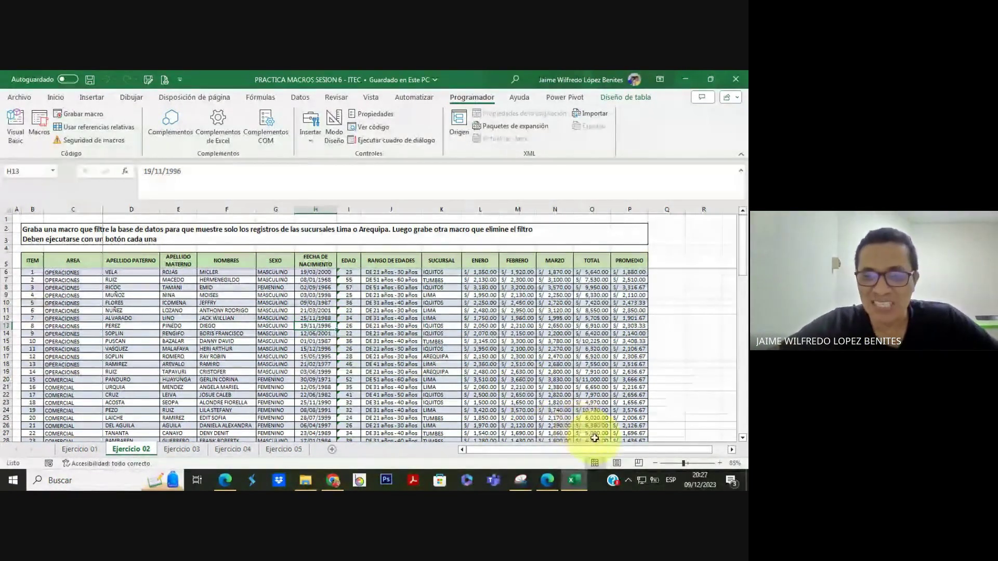
click(132, 311)
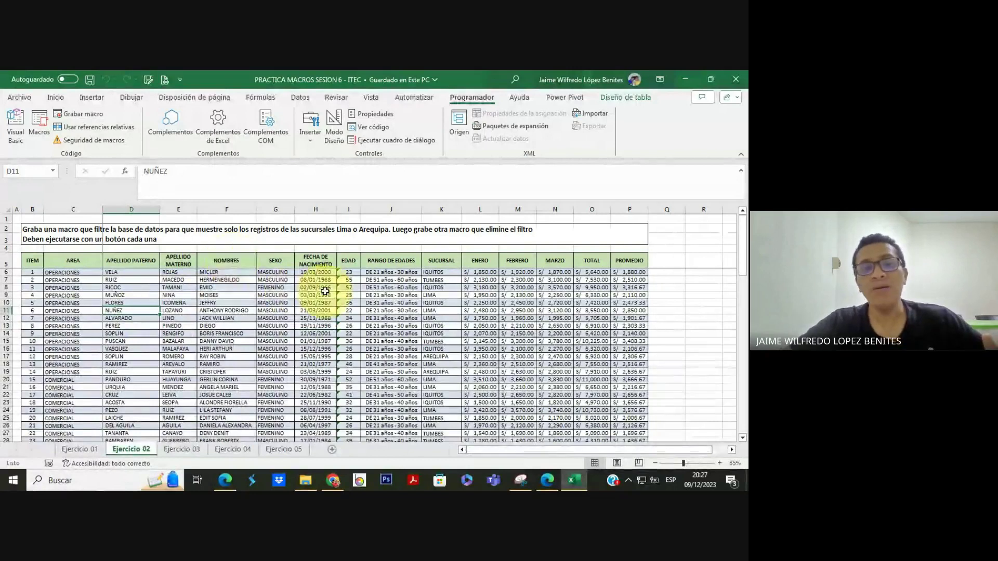
click(322, 288)
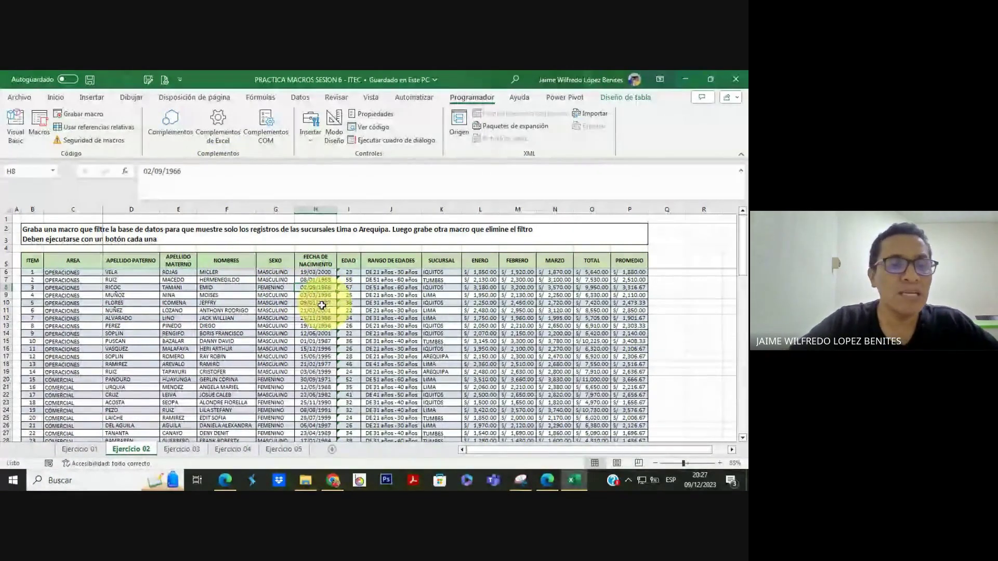
click(187, 326)
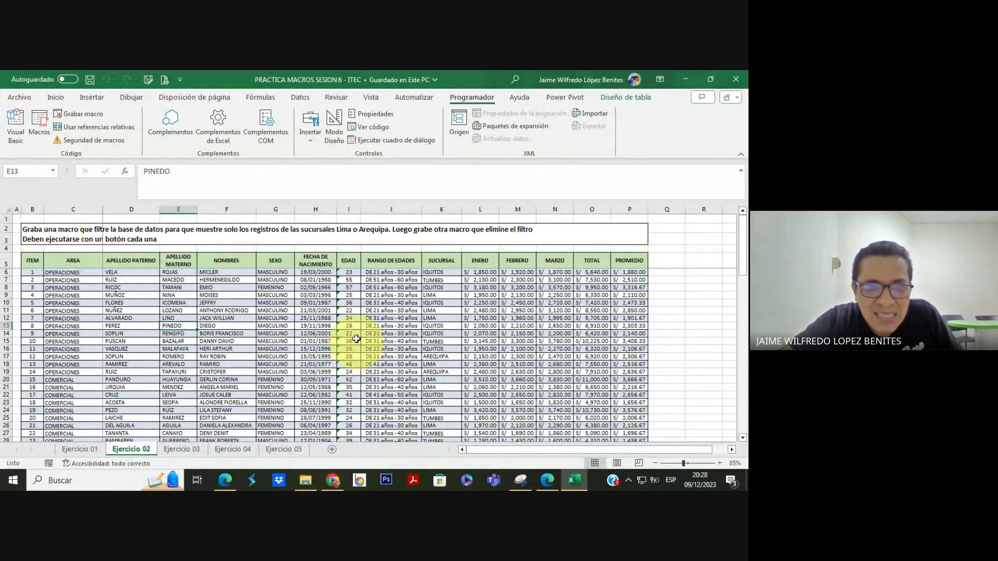
Try adding filter buttons to the header row of the Ejercicio 02 table, and remove them again
click(240, 256)
click(301, 97)
click(364, 131)
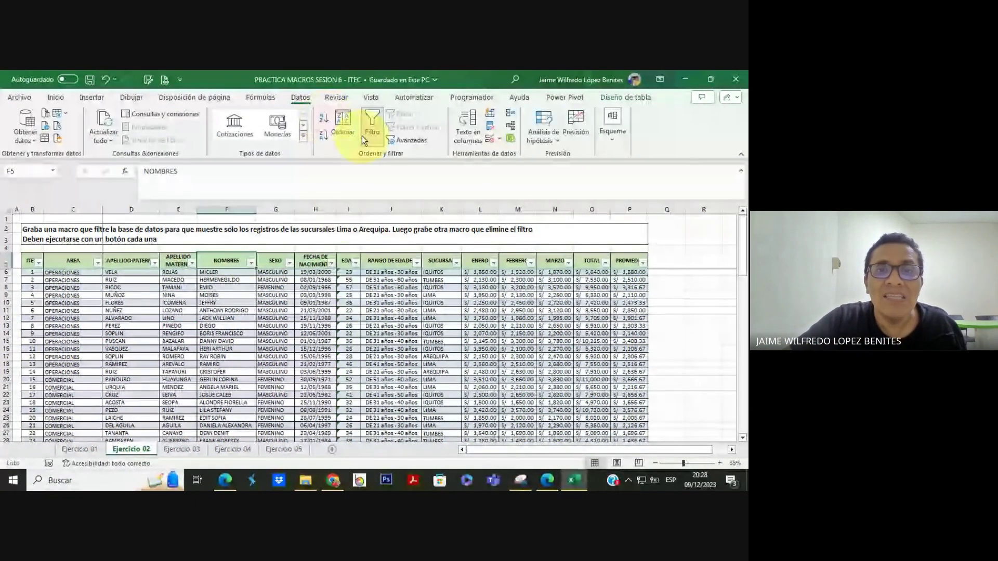
click(364, 133)
click(390, 341)
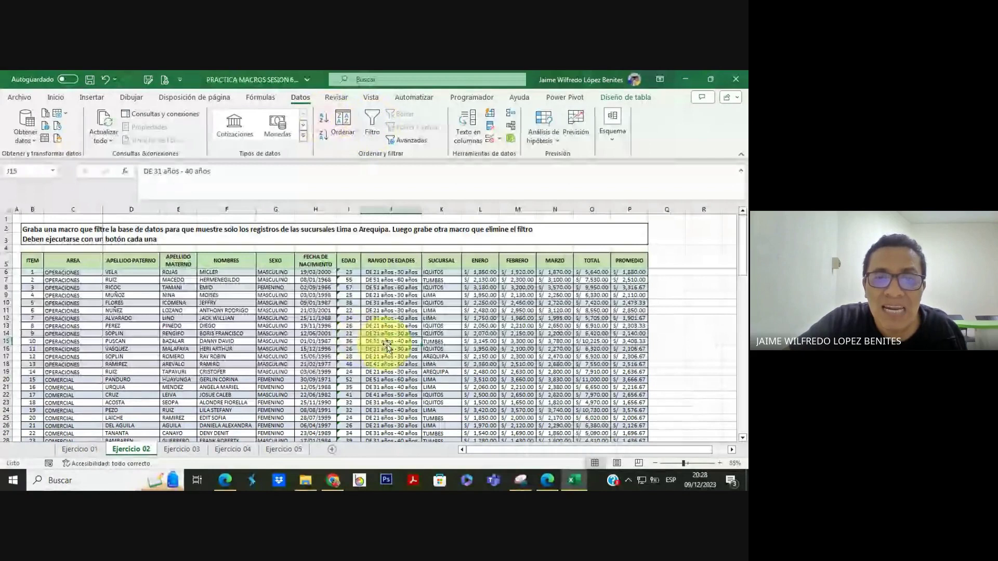
click(229, 261)
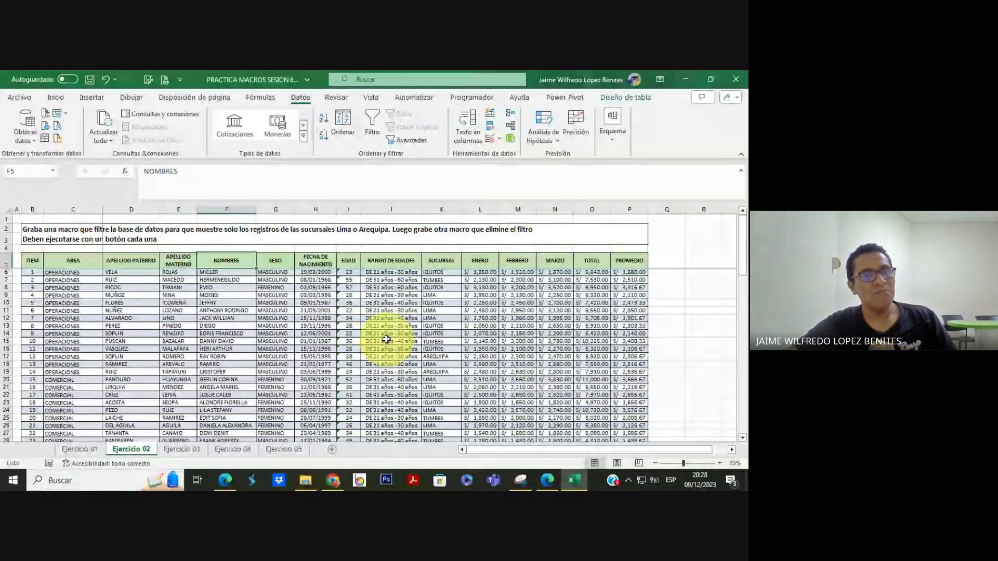
click(139, 262)
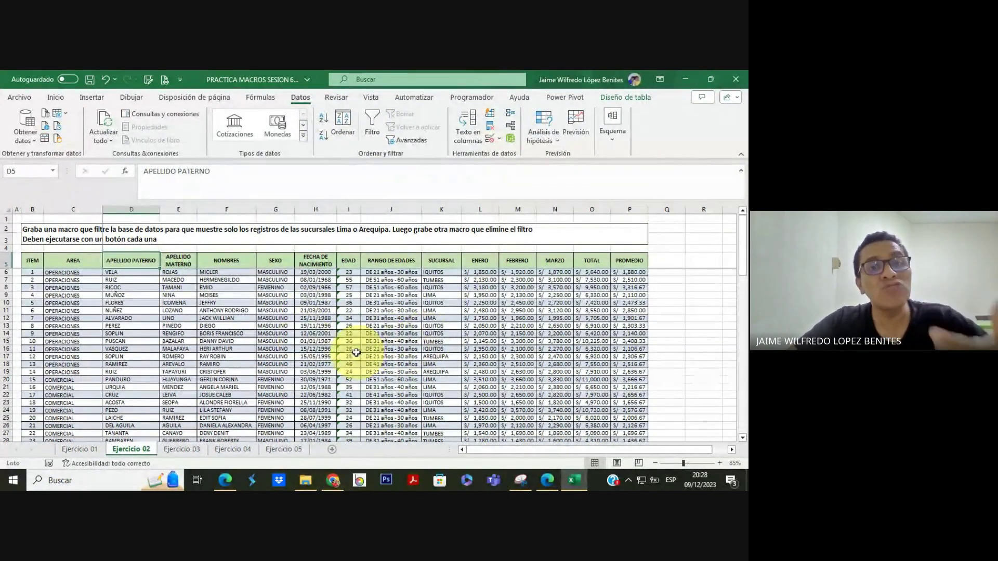
click(477, 379)
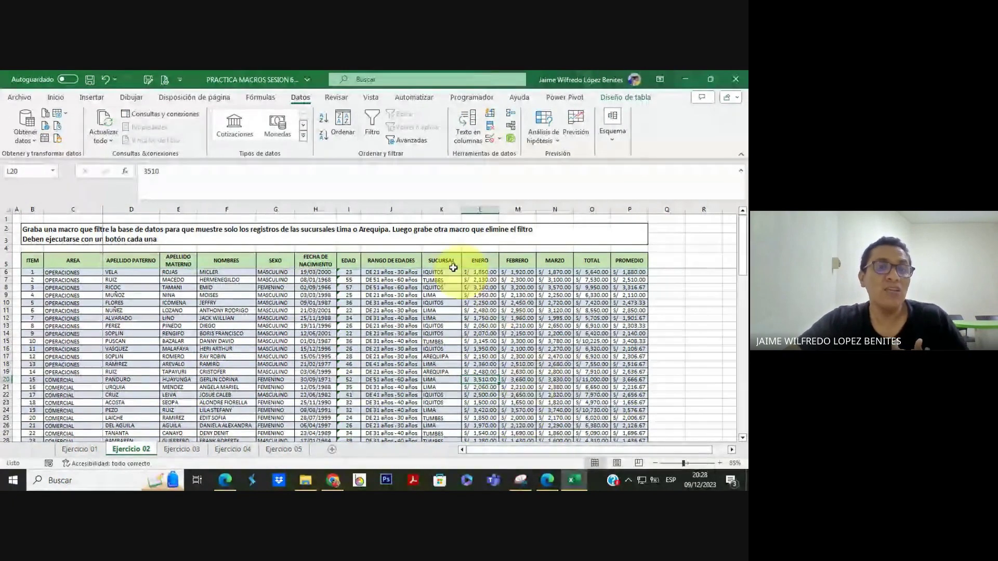
click(242, 254)
click(229, 260)
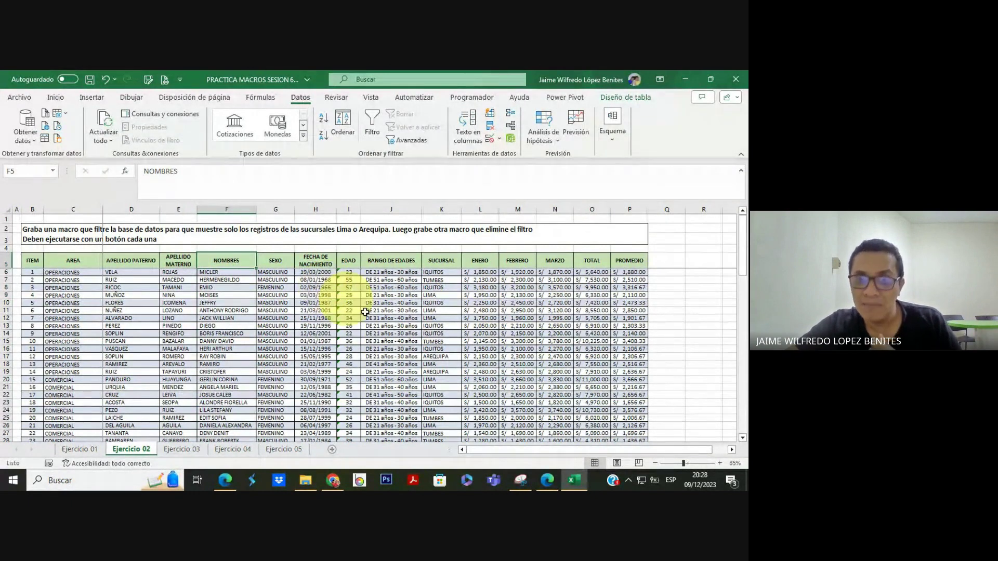
click(514, 371)
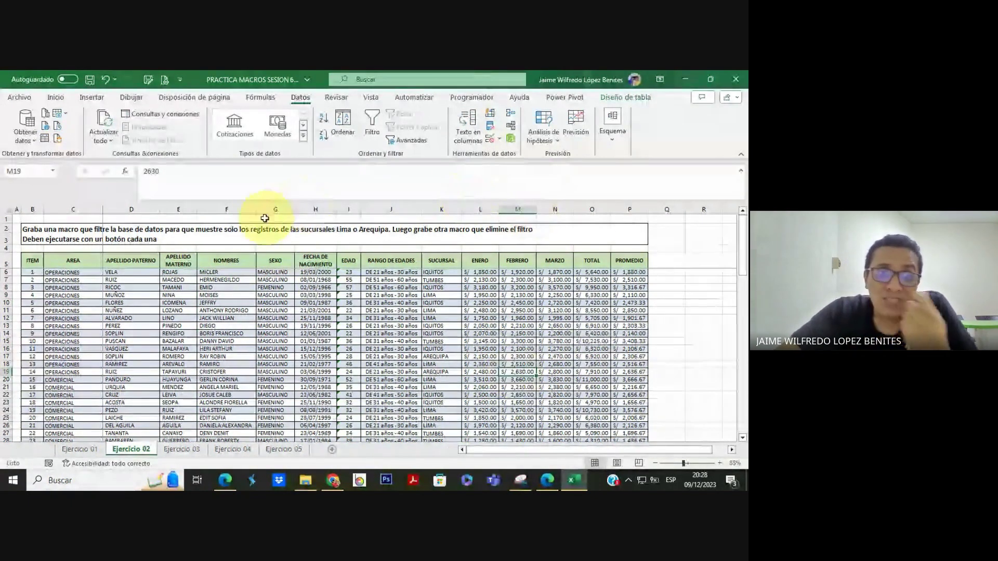
Add filter buttons to the Ejercicio 02 table and filter the SUCURSAL column to show only AREQUIPA
click(227, 259)
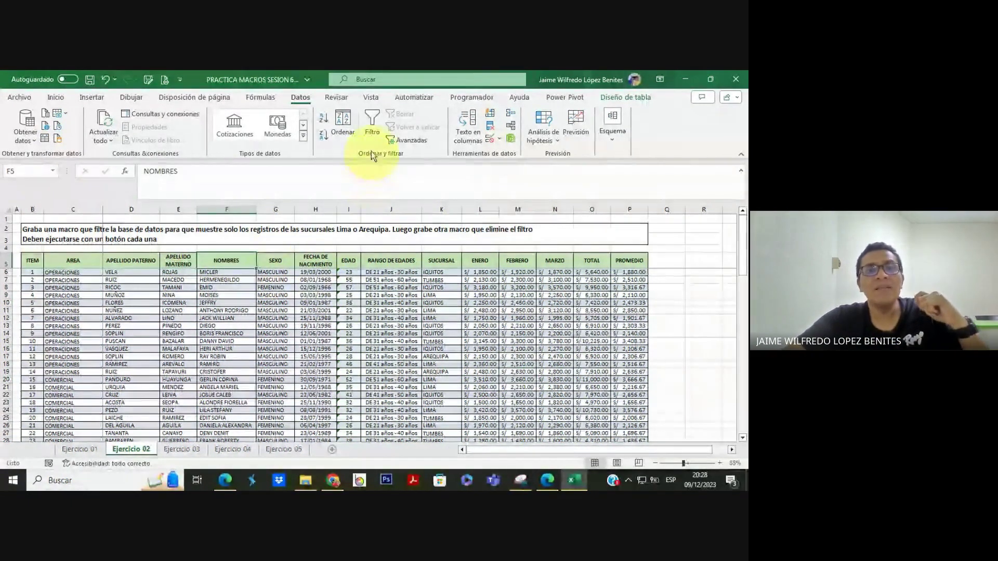
click(371, 131)
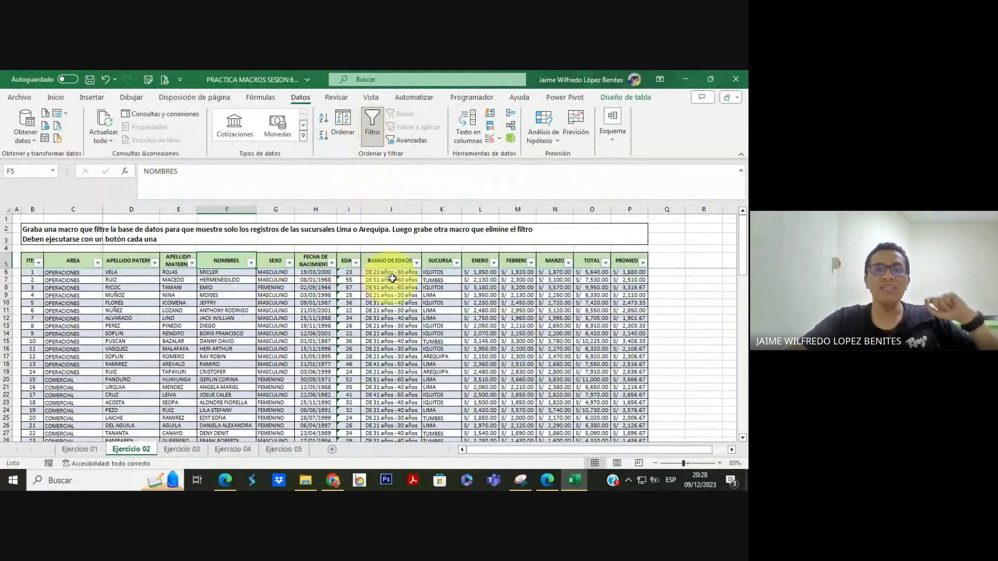
click(457, 263)
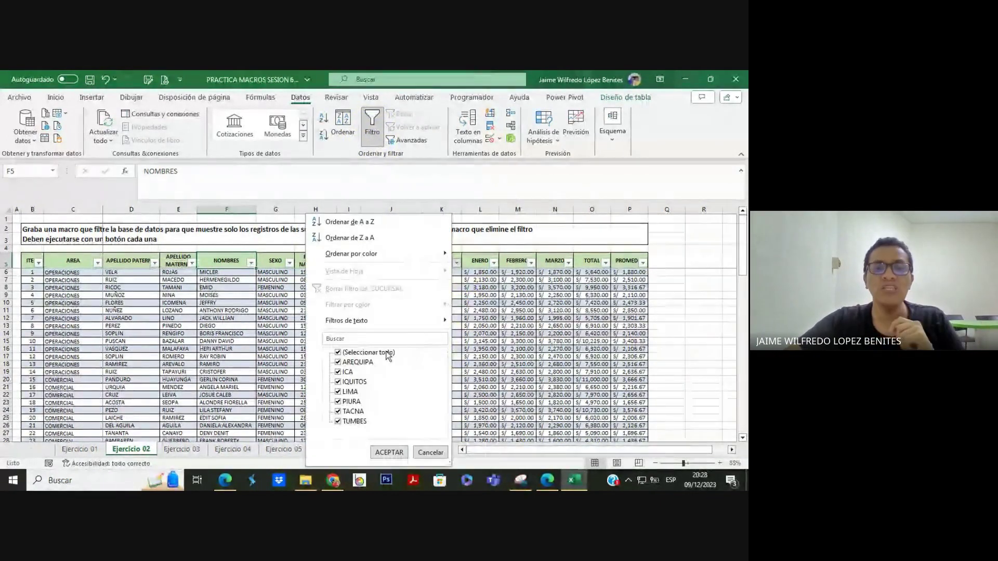
click(339, 352)
click(338, 362)
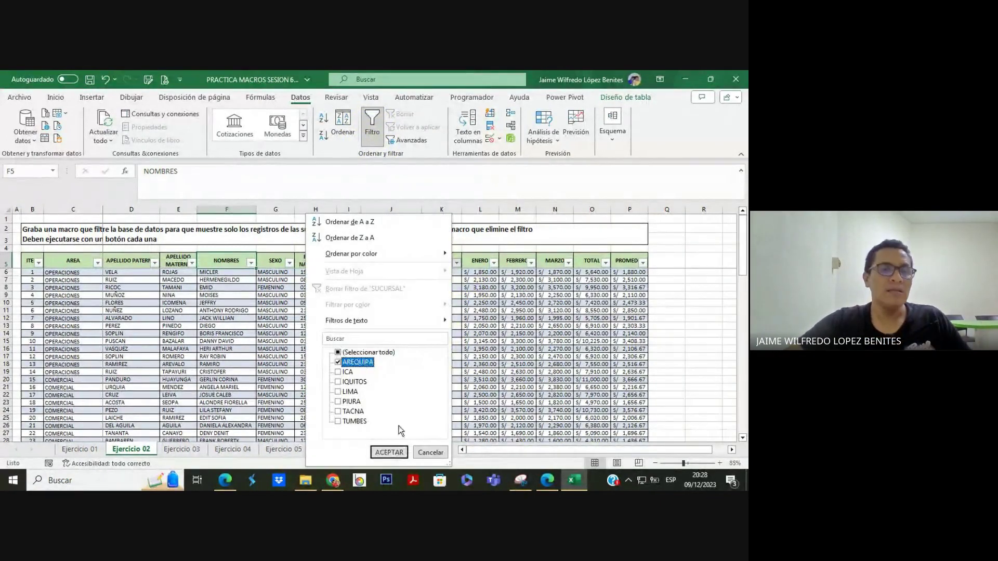
click(389, 452)
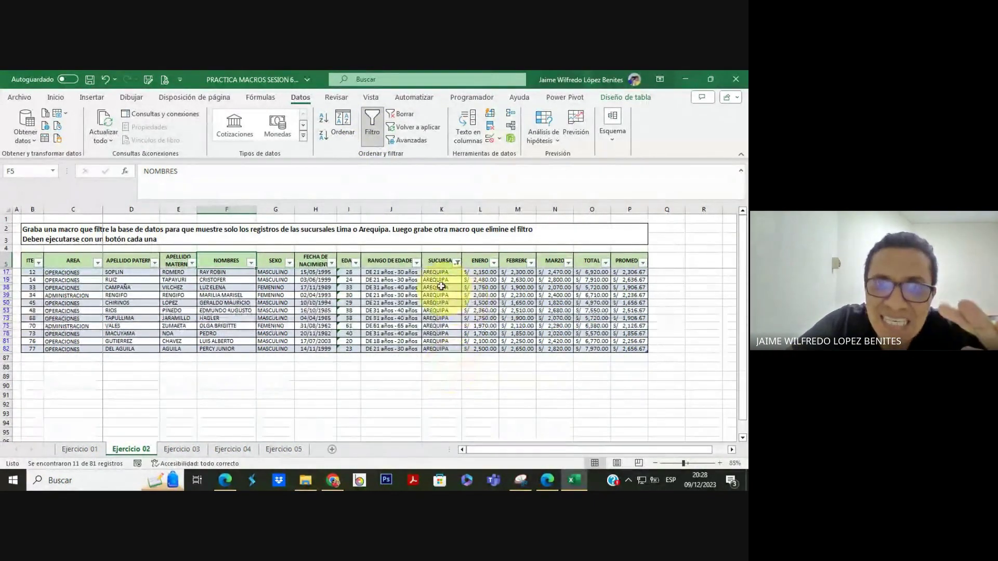
Remove the AREQUIPA filter and the filter buttons from the table, and select an empty cell outside it
click(439, 261)
click(370, 145)
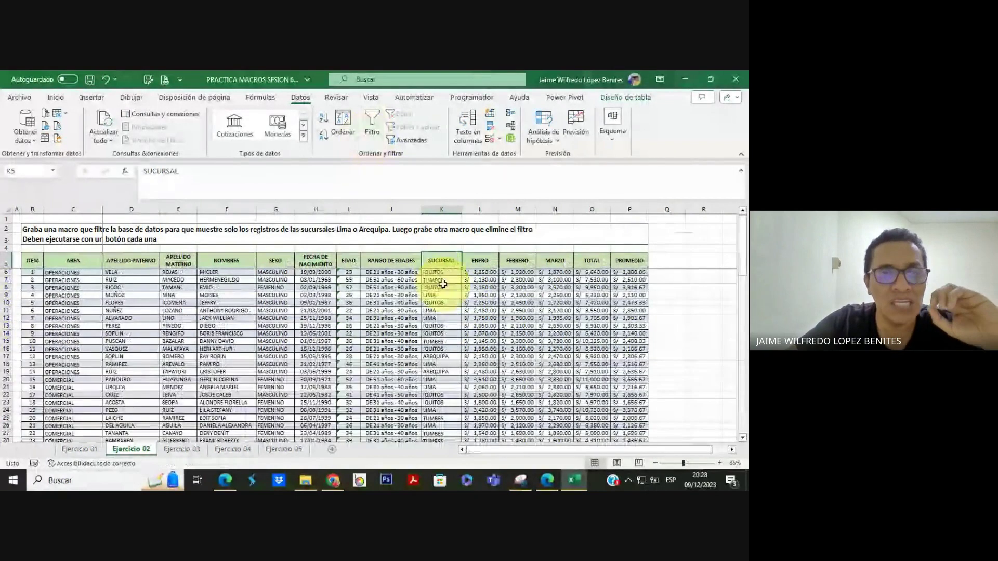
click(690, 374)
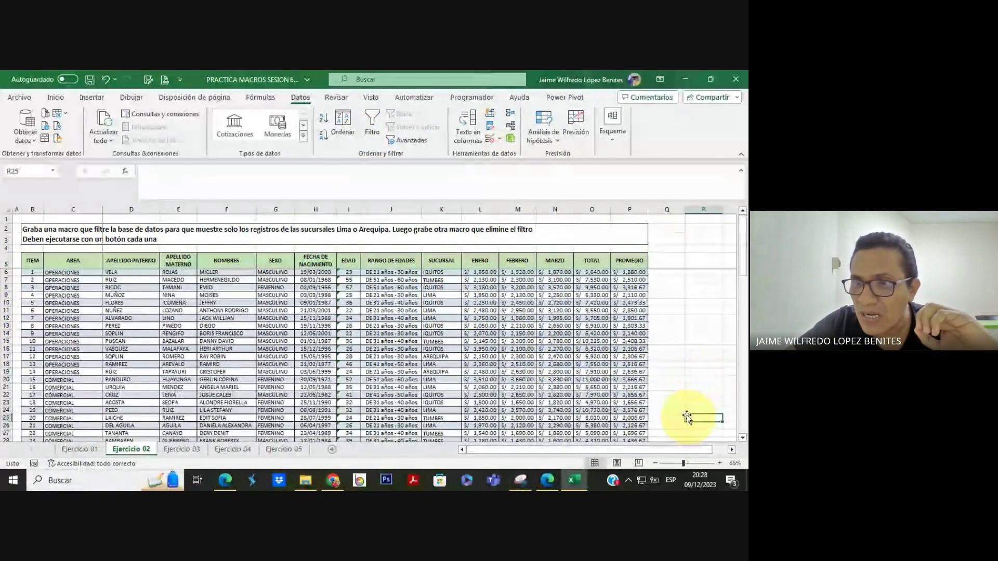
click(672, 373)
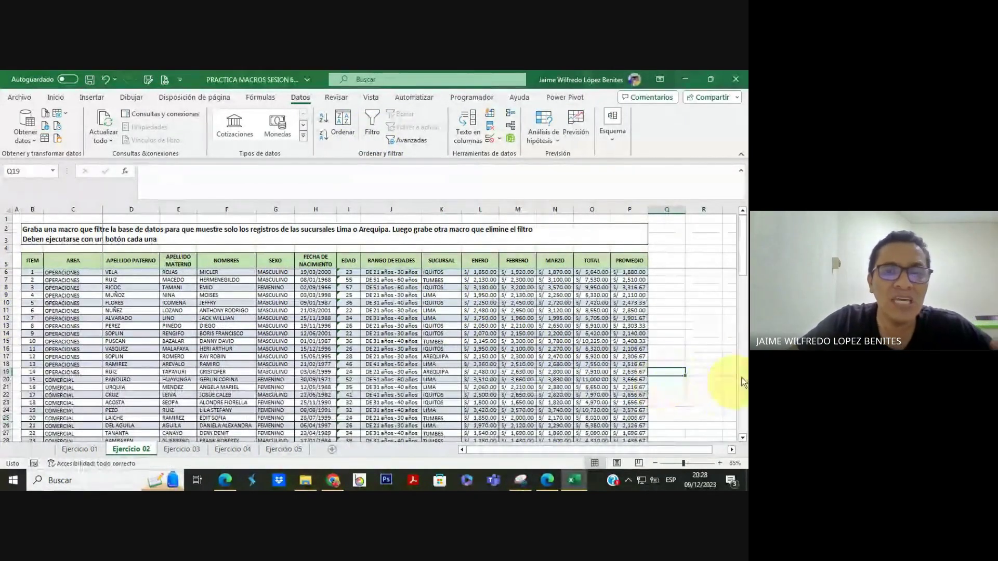
Select the NOMBRES header cell, check the Google Meet chat for questions, and return to the workbook
click(216, 255)
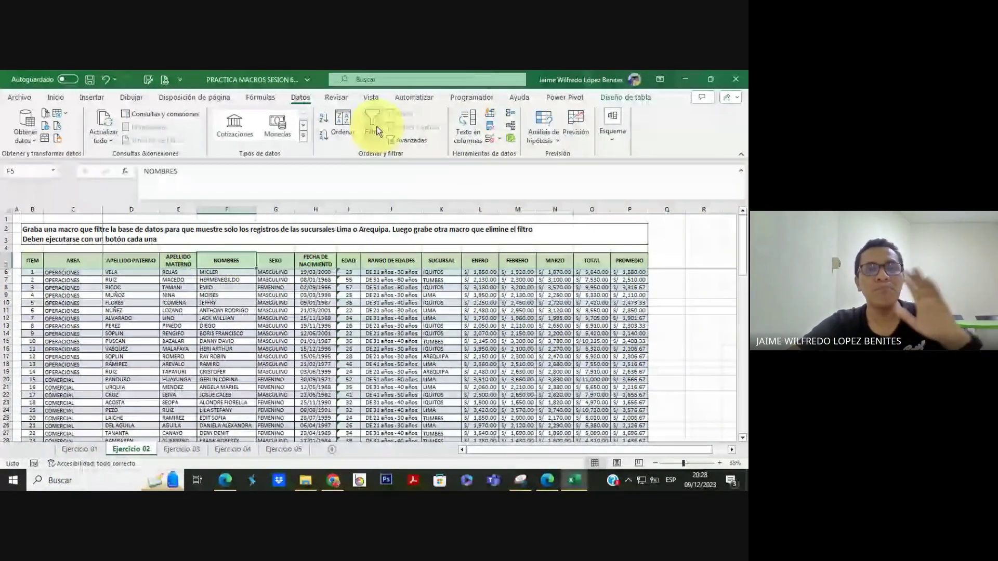
click(225, 482)
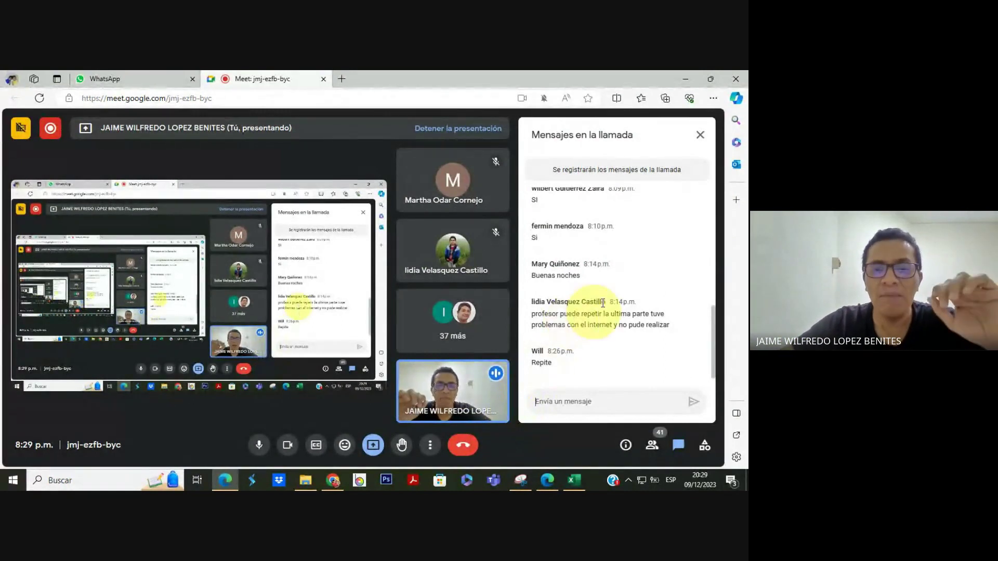
click(684, 77)
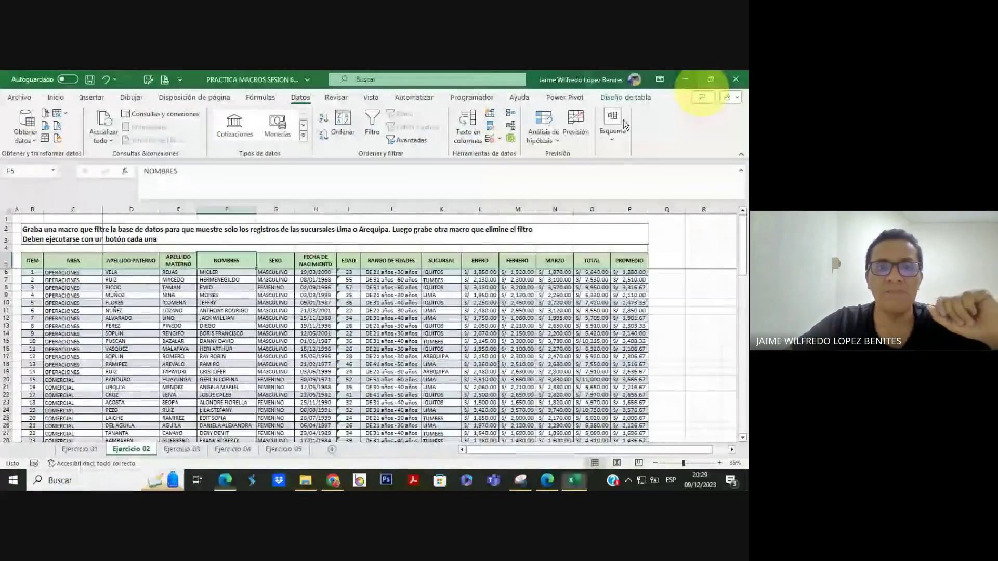
Set up a new macro recording from a cell inside the data table and name the macro FILTRO_LIMA
click(223, 388)
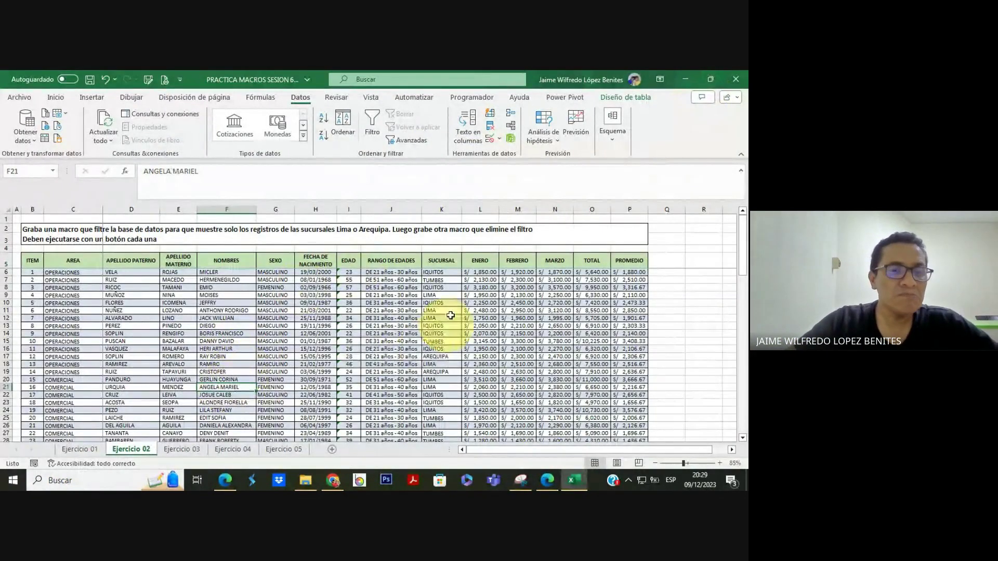
click(472, 97)
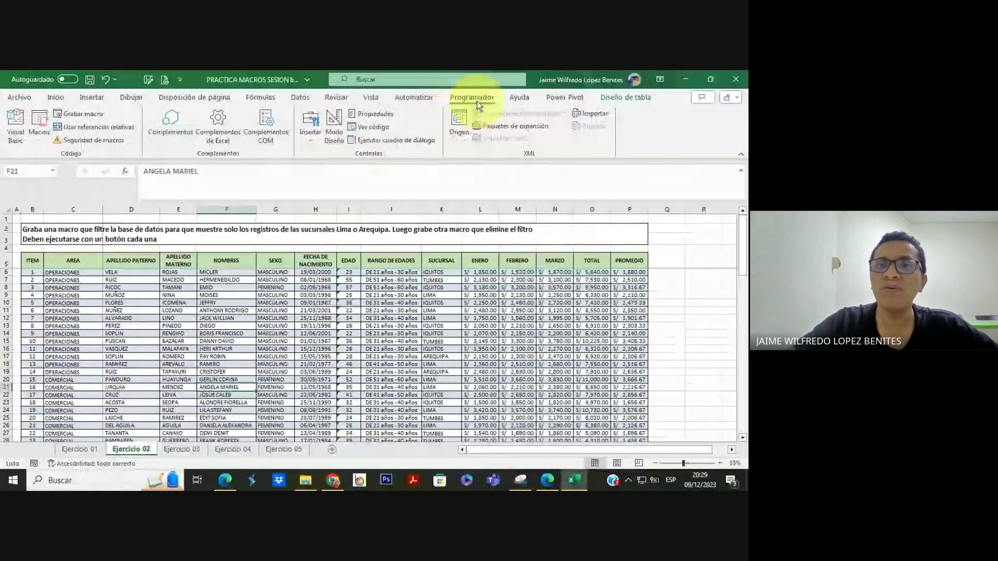
click(83, 114)
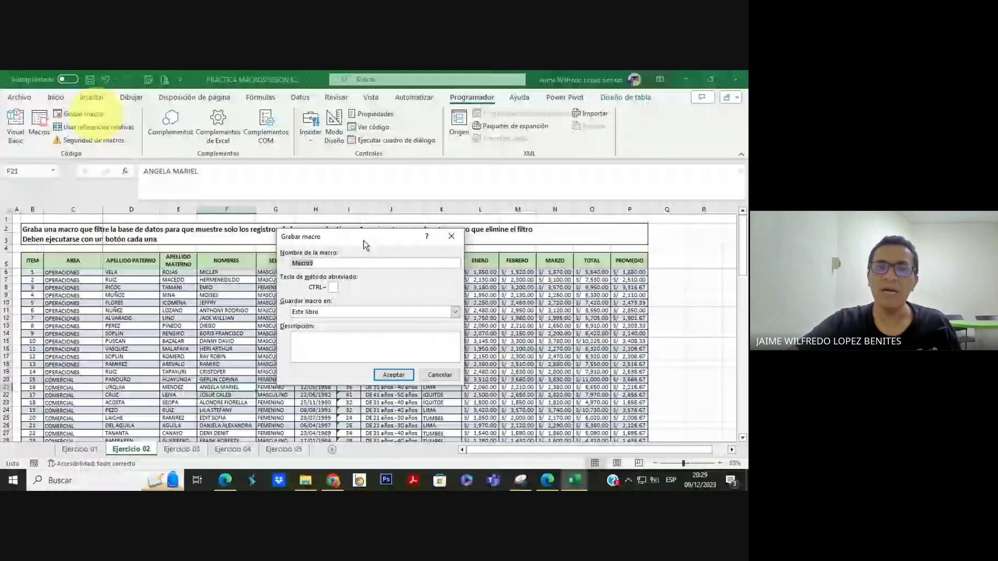
drag(364, 240, 386, 280)
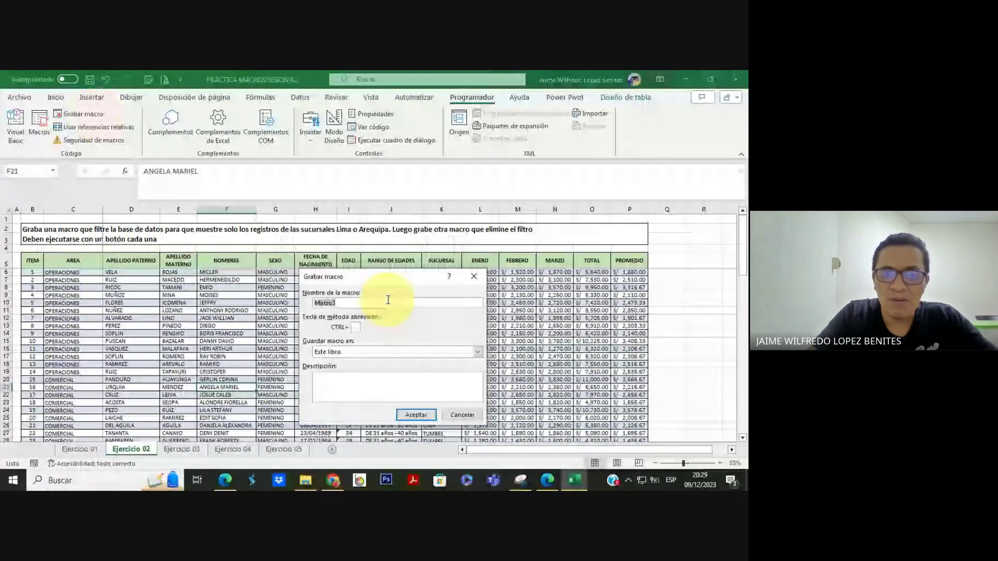
text(FILTRO_AREQUI)
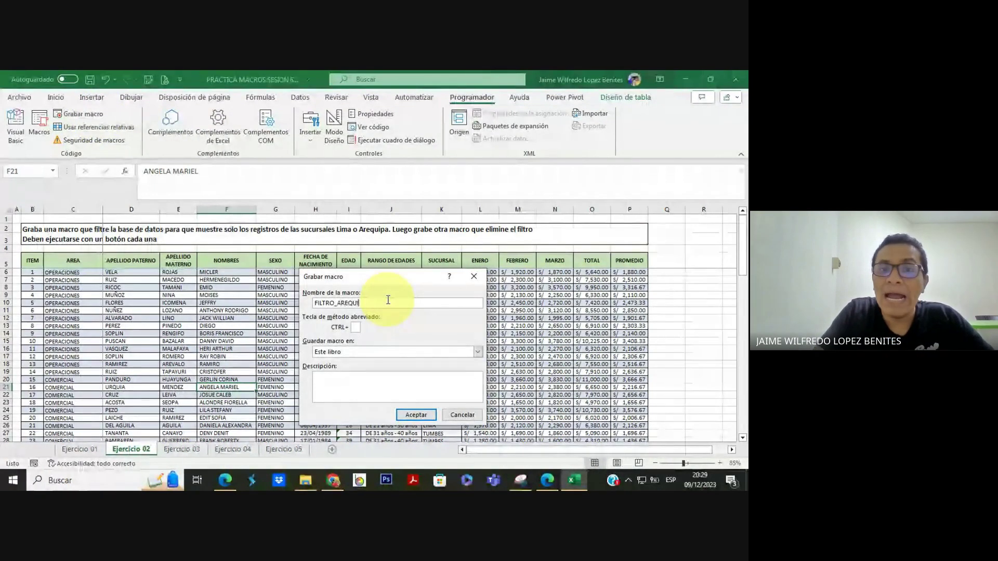
key(BackSpace)
key(BackSpace)
key(BackSpace)
key(BackSpace)
key(BackSpace)
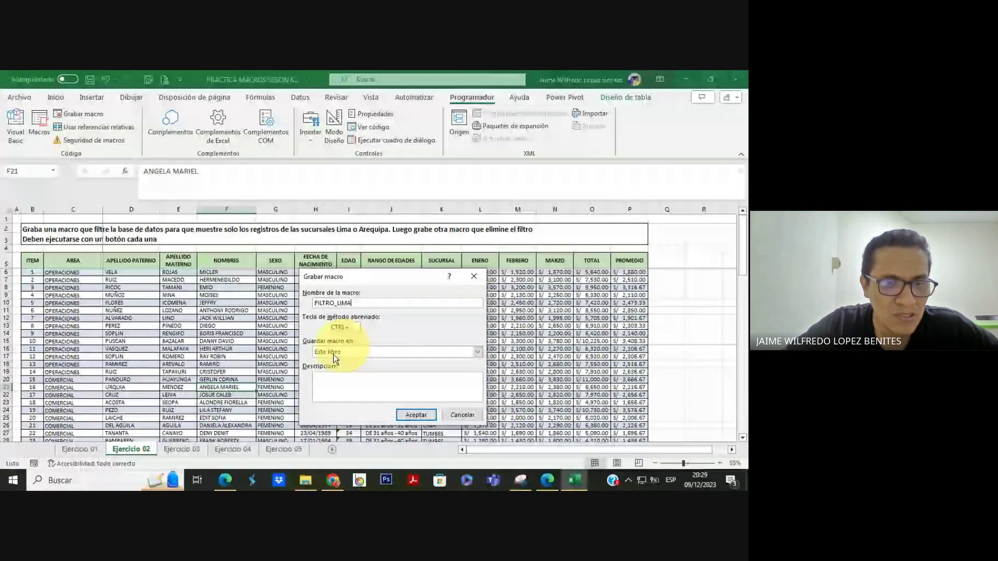
Check the Google Meet chat, return to the workbook, and start recording the macro with Este libro as its storage location
click(227, 479)
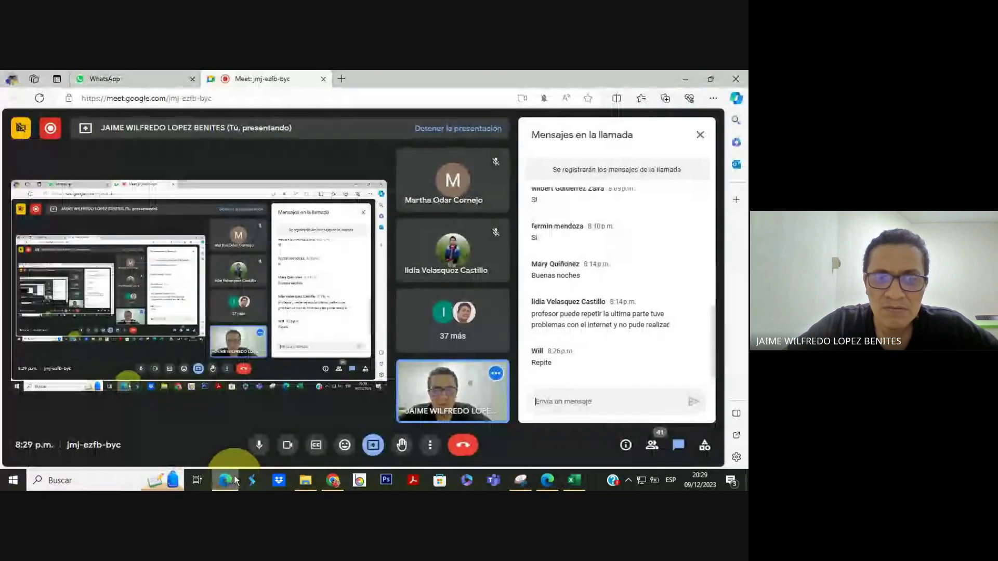
click(687, 80)
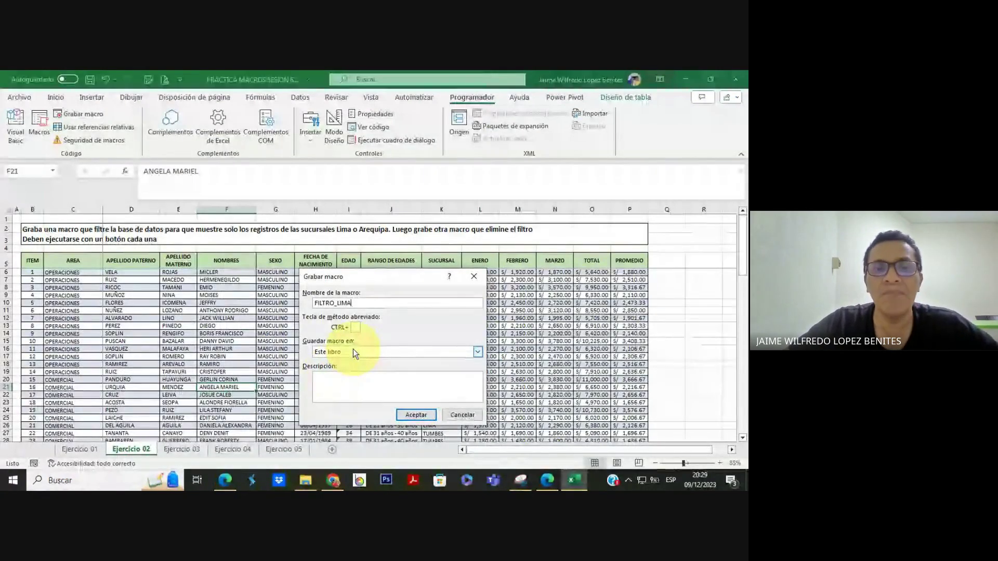
click(416, 416)
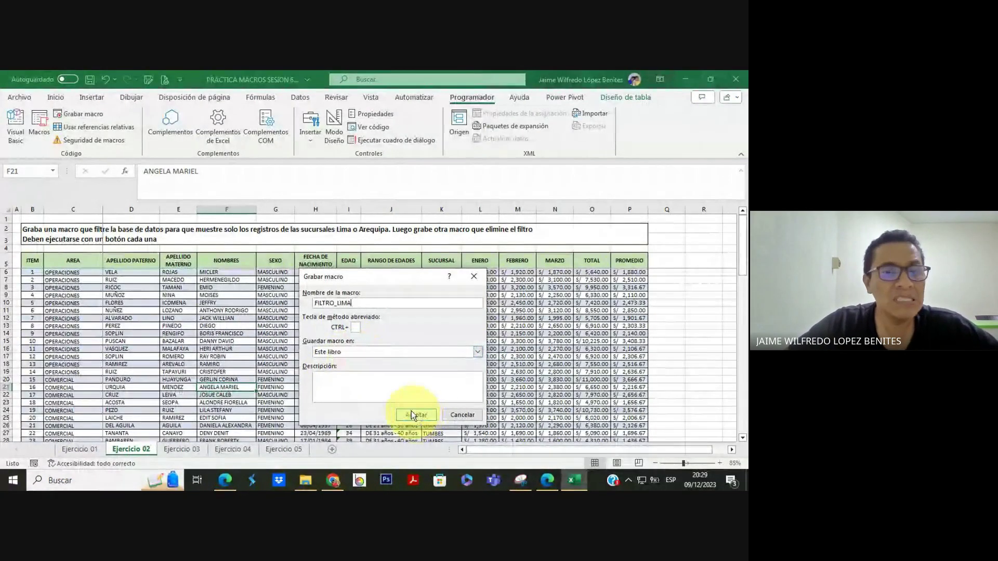
click(477, 352)
click(416, 352)
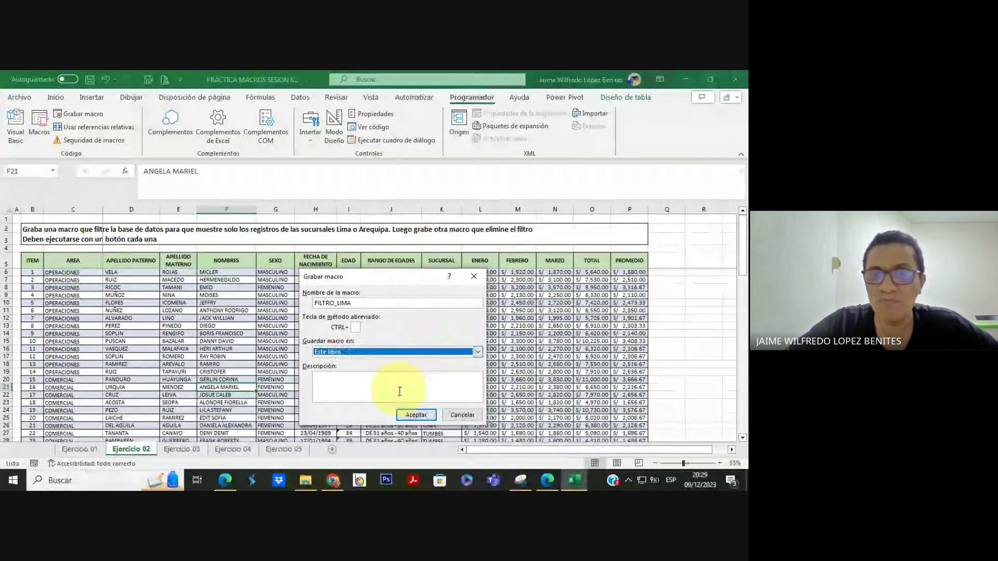
click(417, 416)
click(415, 416)
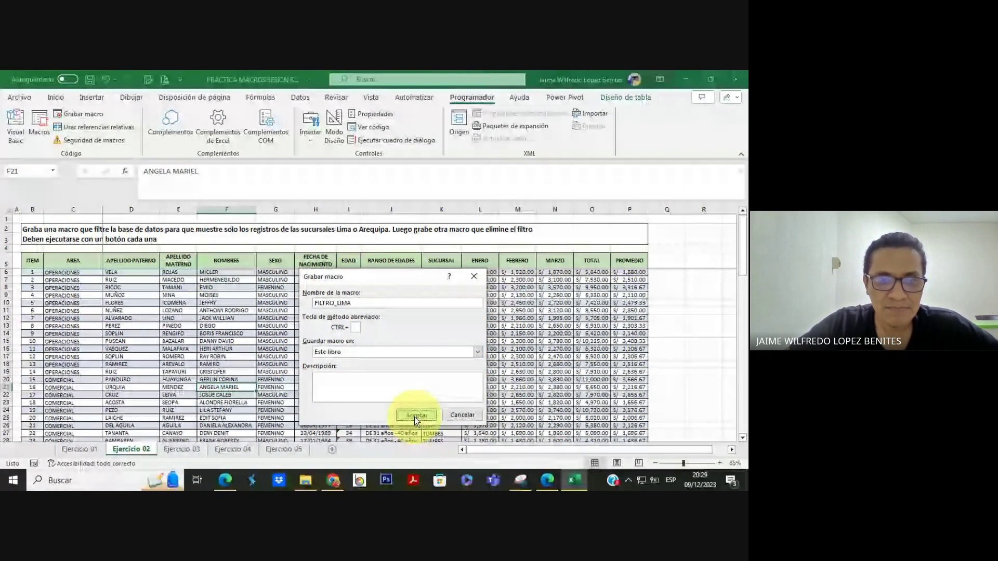
click(413, 416)
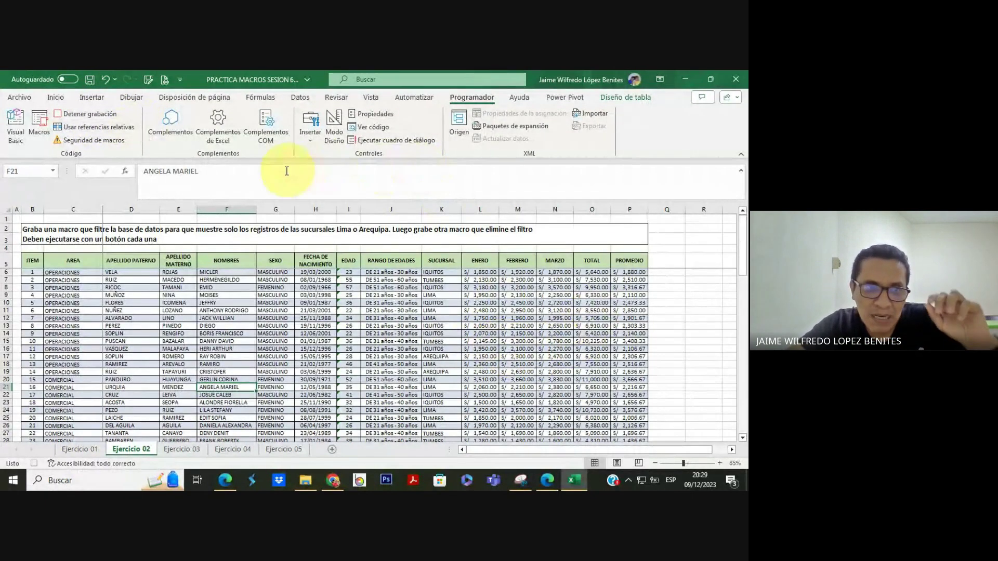
Add filter buttons from the NOMBRES header cell, filter the SUCURSAL column to LIMA only, and stop the macro recording
click(226, 260)
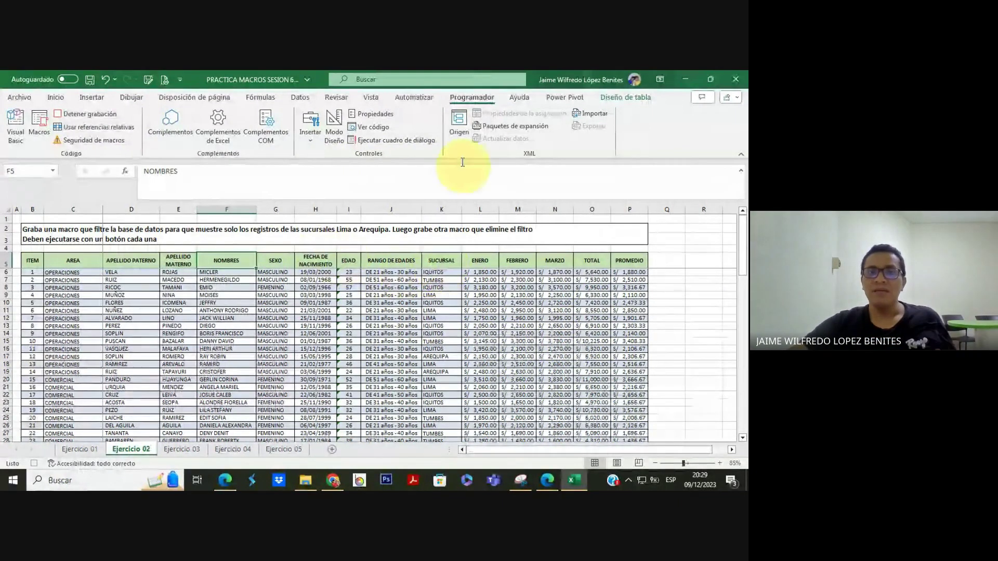
click(302, 97)
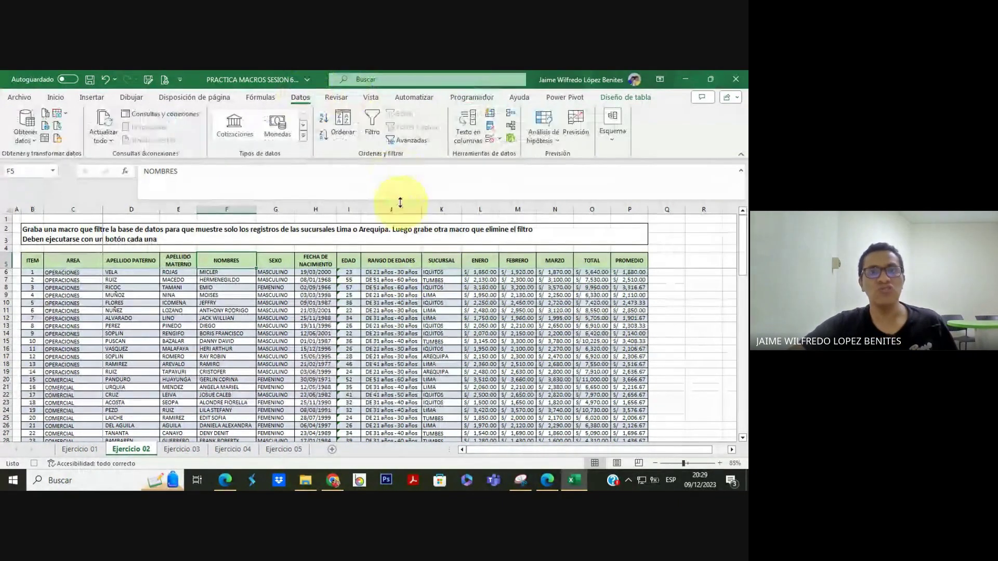
click(371, 128)
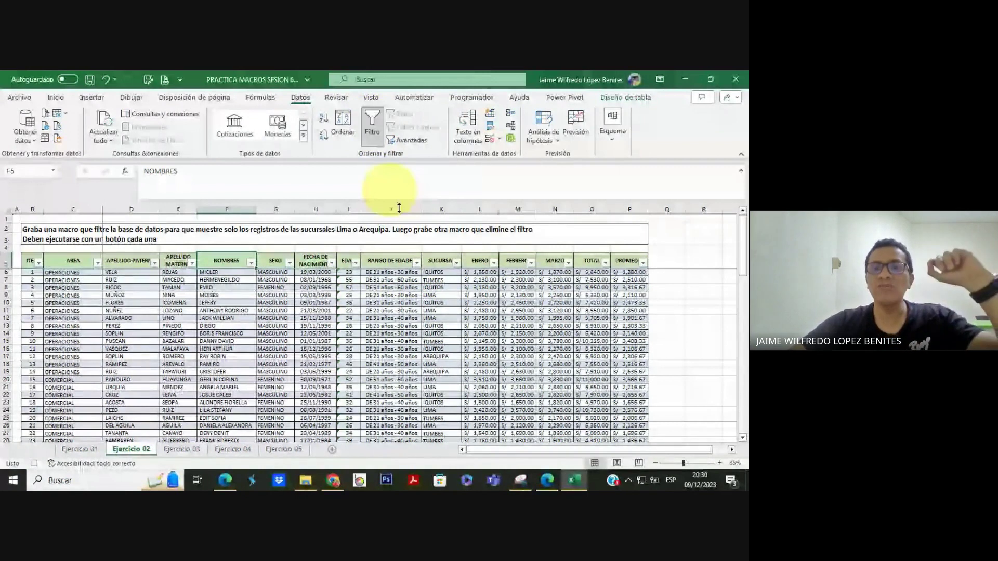
click(456, 263)
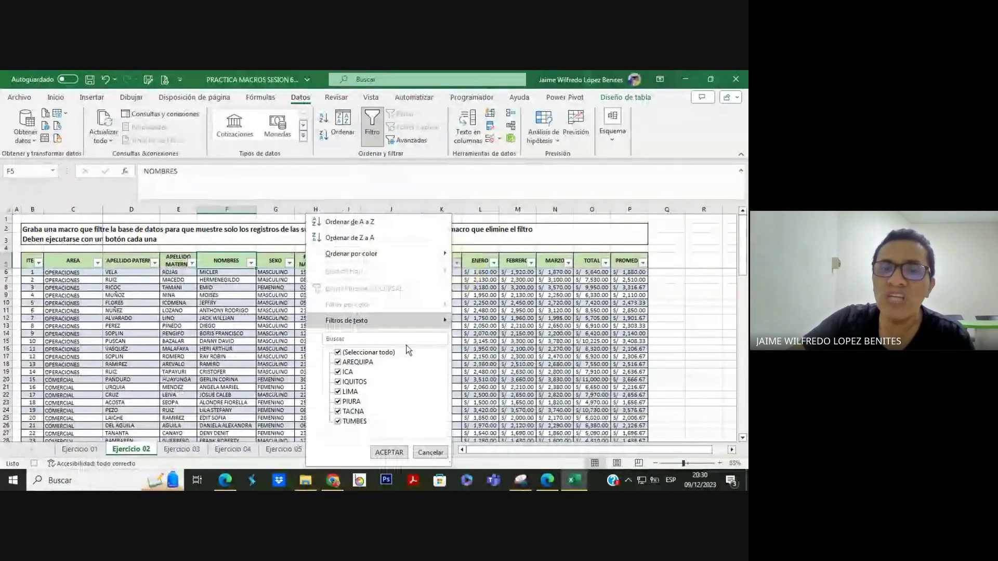
click(383, 354)
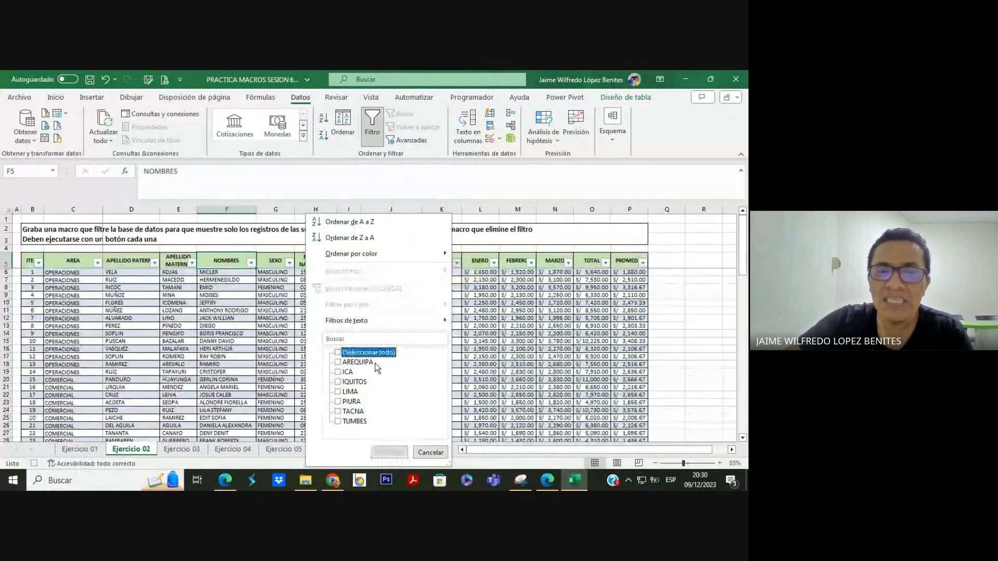
click(338, 392)
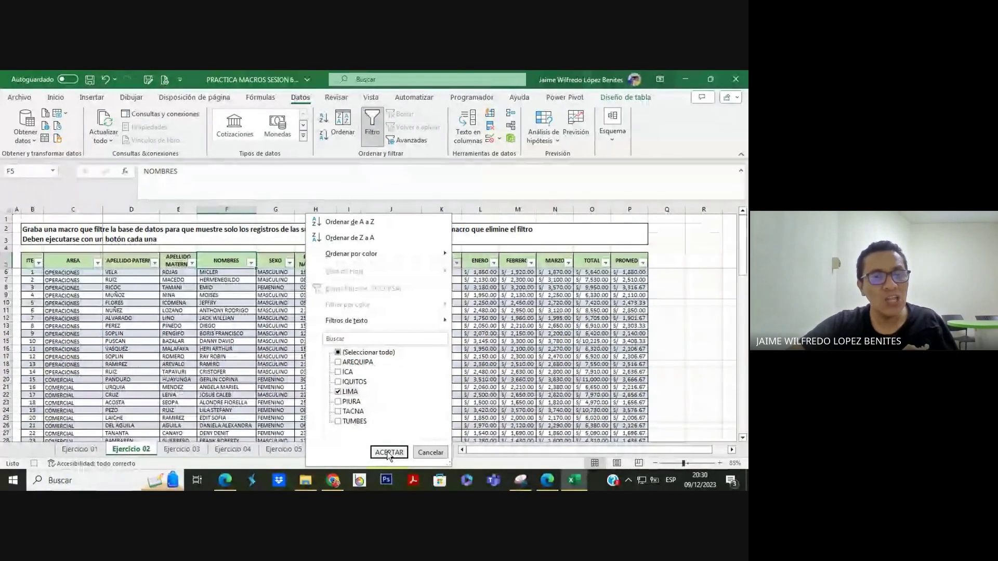
click(389, 452)
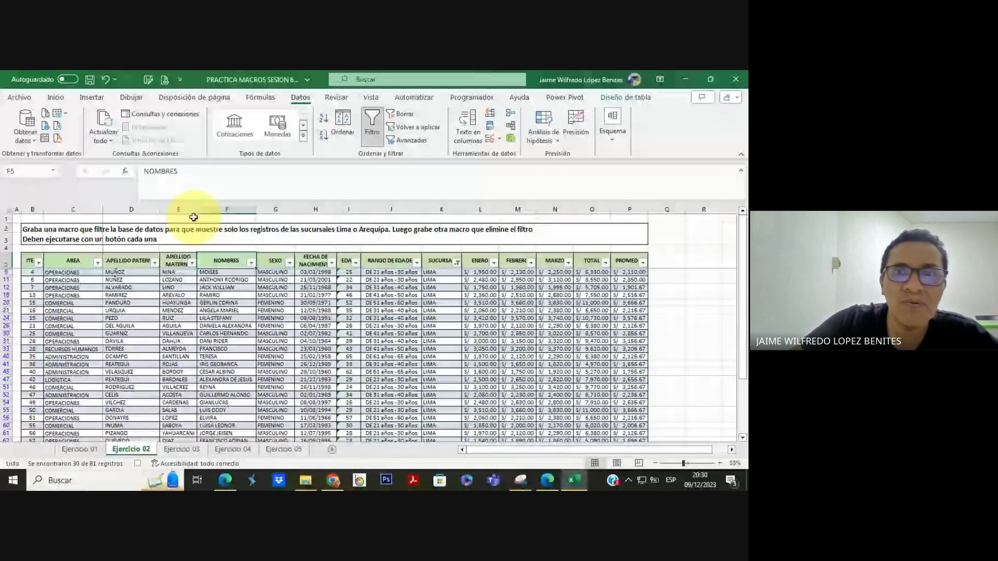
click(474, 97)
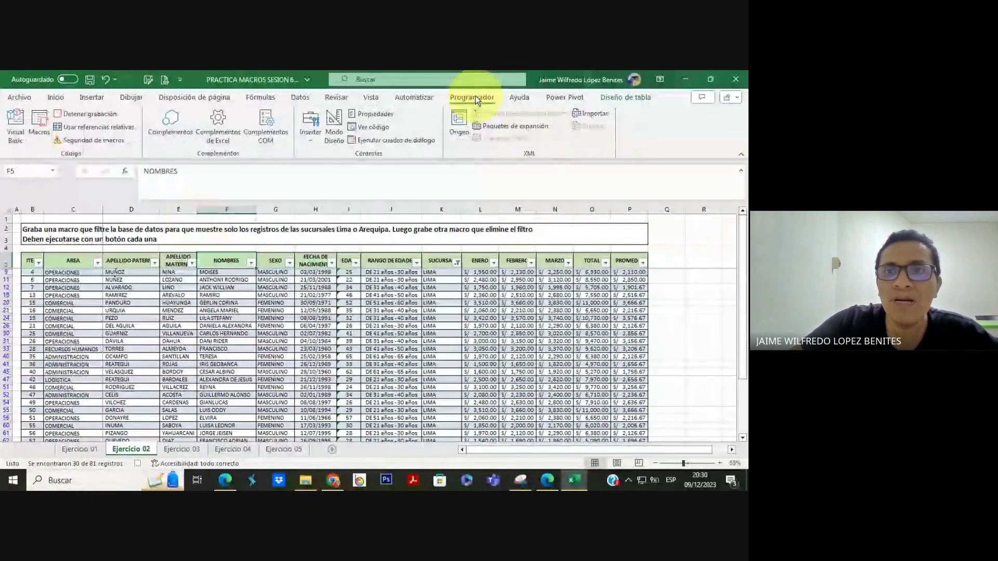
click(105, 115)
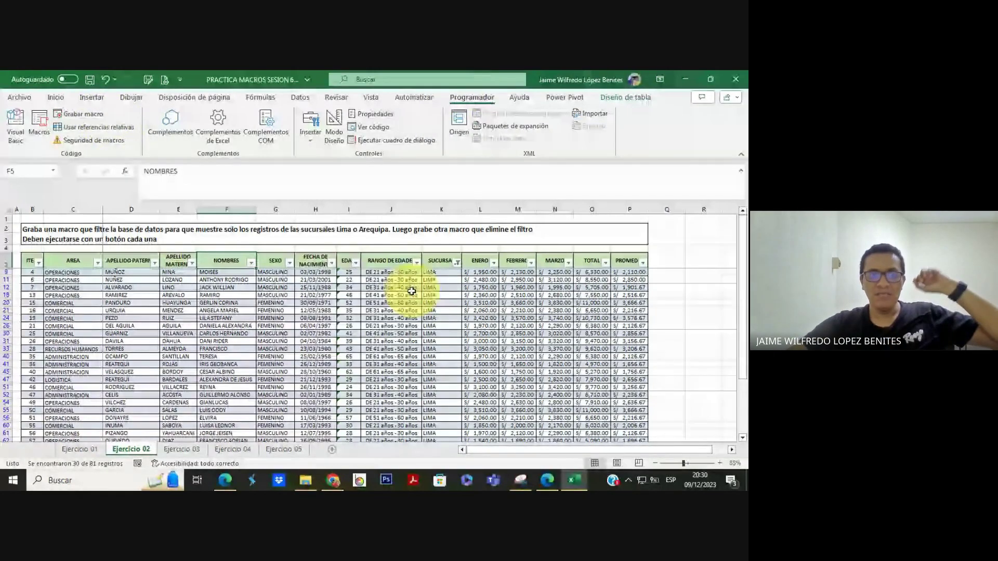
Check the Google Meet chat for replies, return to the workbook, and select the SUCURSAL header cell
click(224, 480)
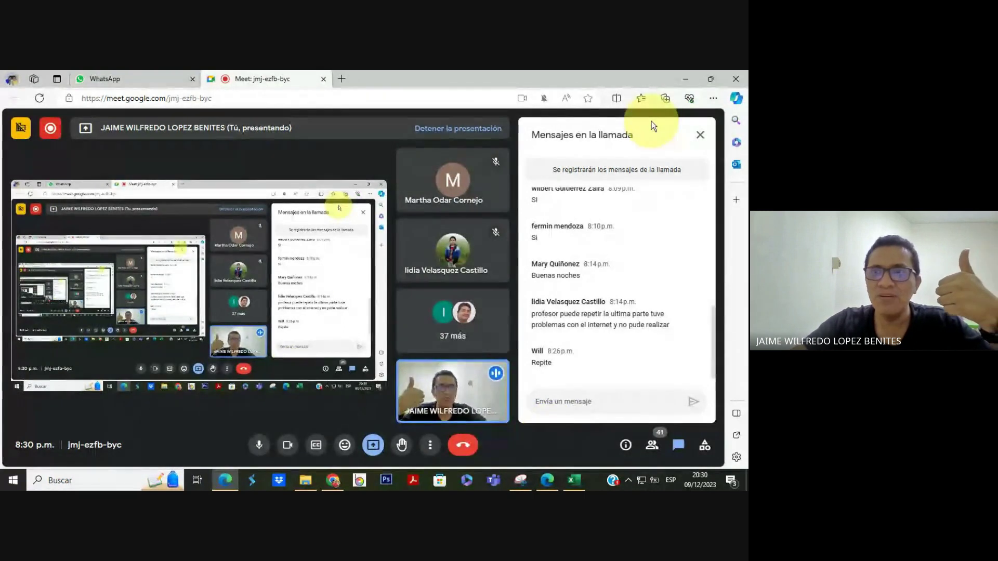
click(680, 80)
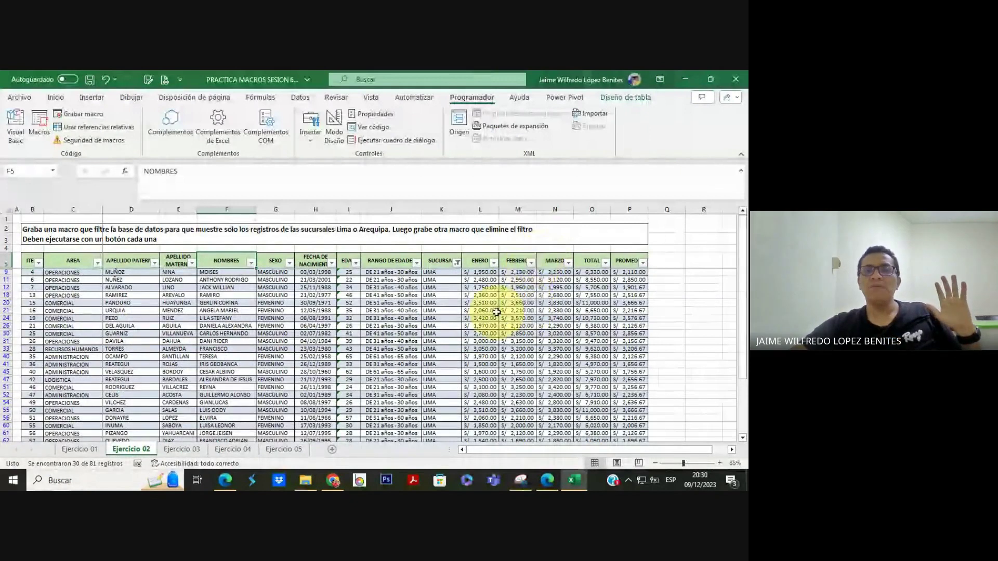
click(446, 262)
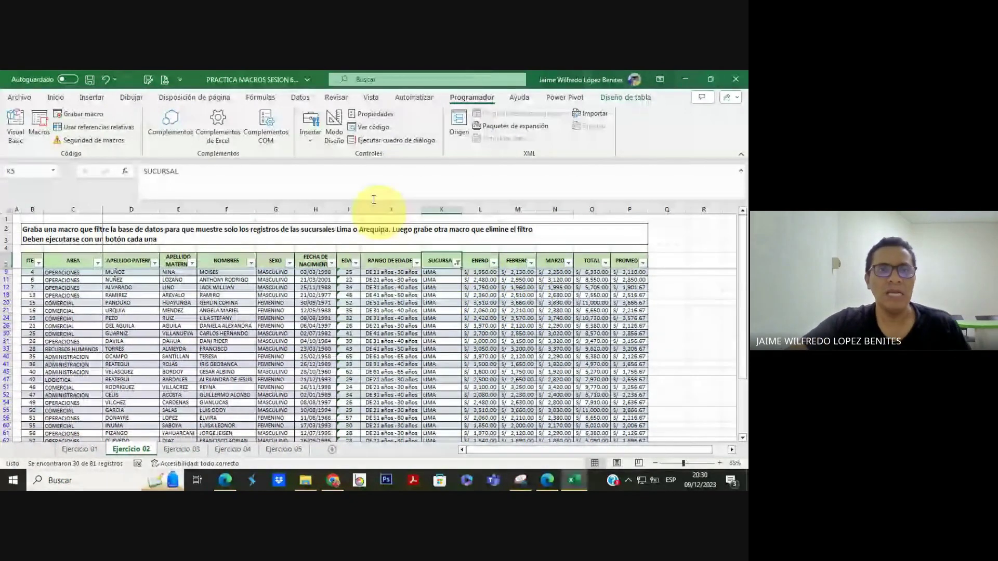
Remove the filter from the data table and select the empty cell R14 beside it
click(301, 97)
click(372, 125)
click(489, 302)
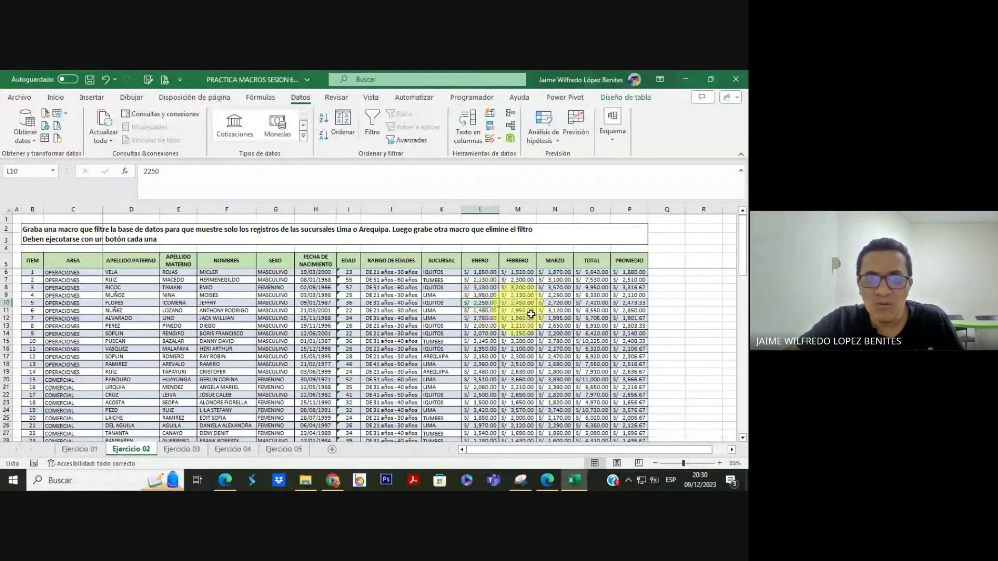
drag(687, 447, 709, 448)
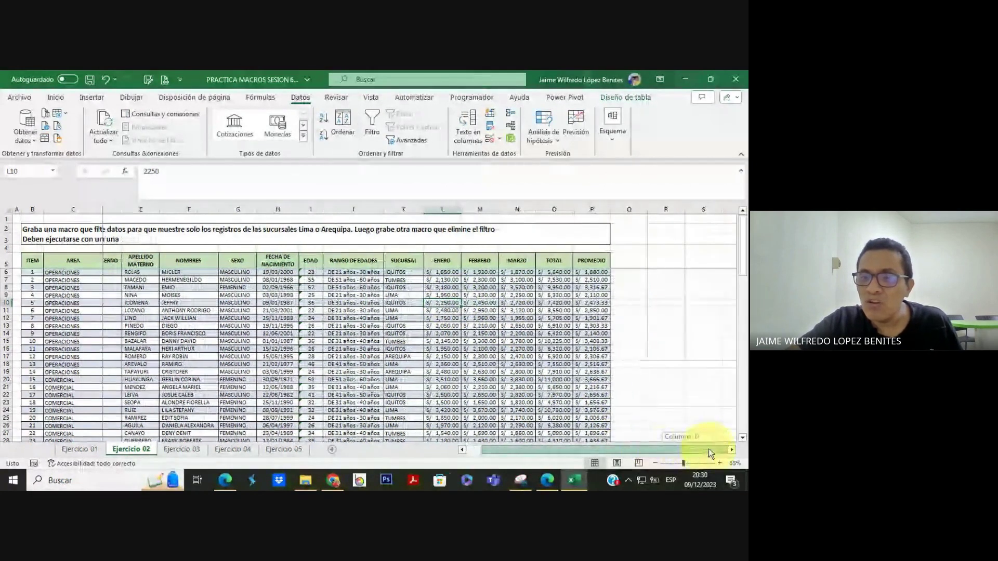
click(672, 334)
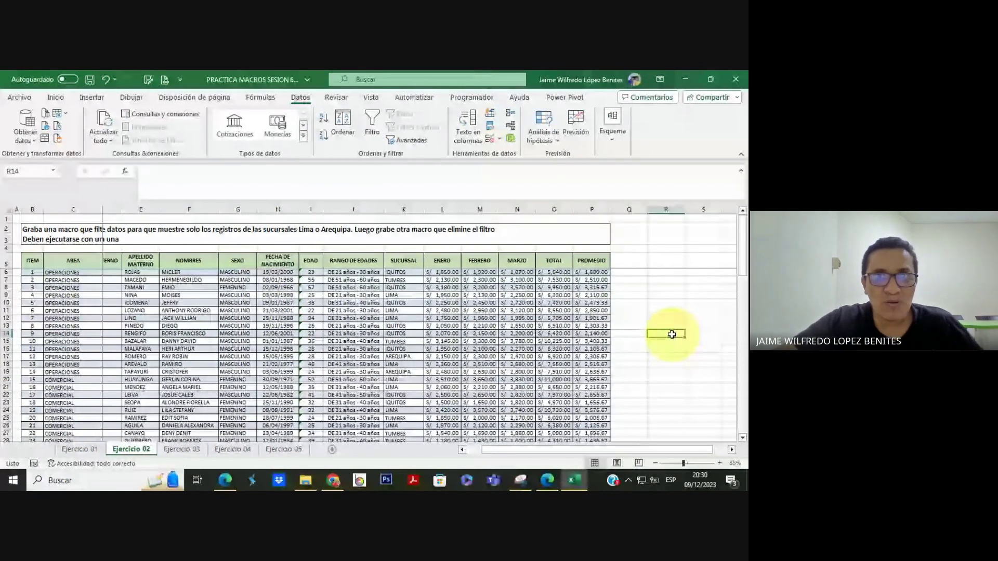
Insert a form control button across columns Q and R above the table's header row and assign the FILTRO_LIMA macro to it
click(472, 97)
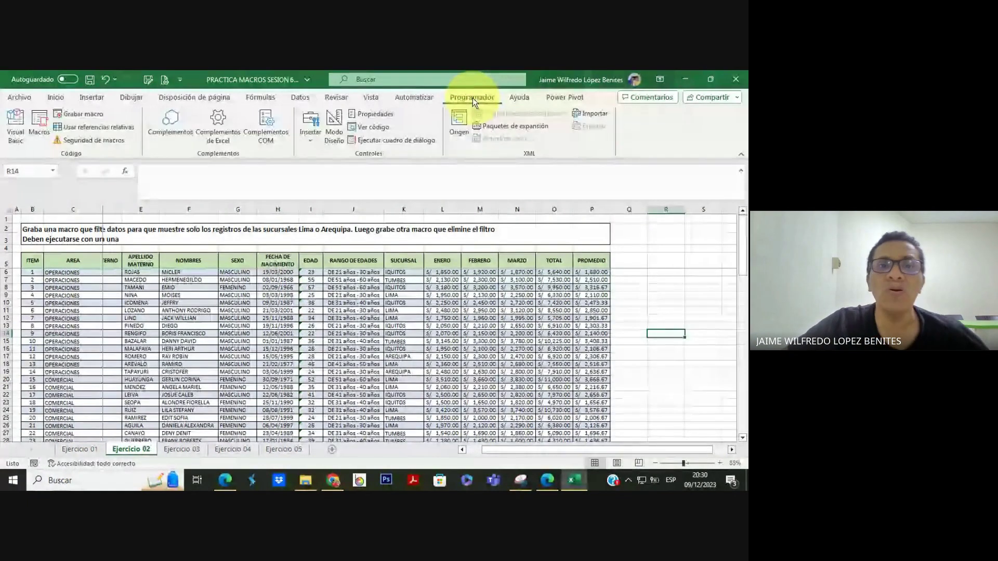
click(313, 141)
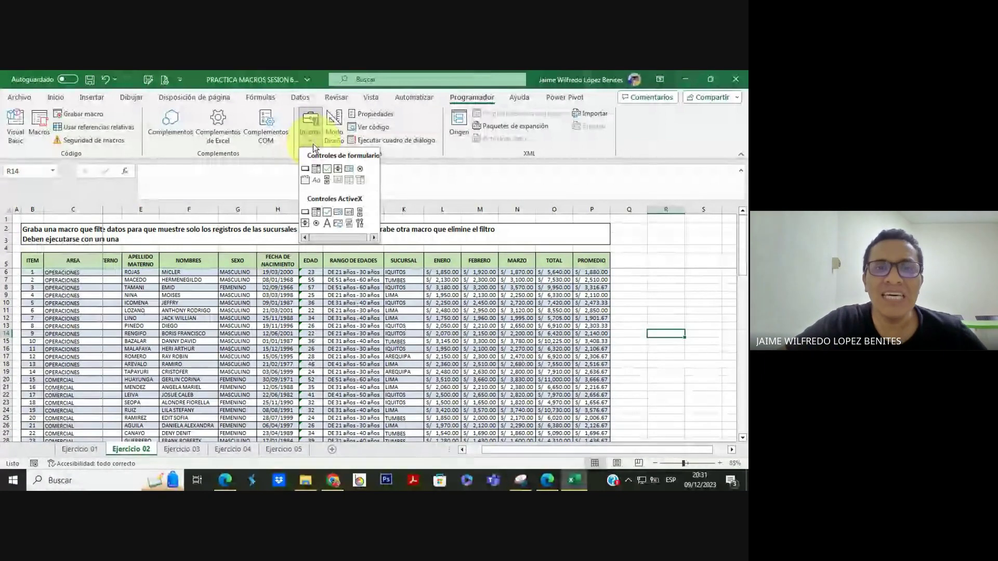
click(305, 171)
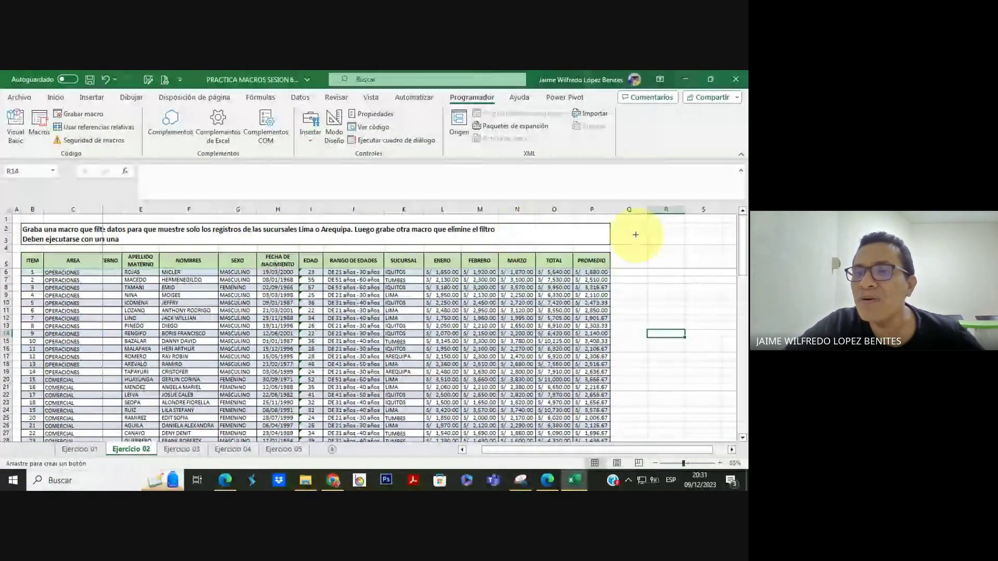
drag(621, 219, 682, 245)
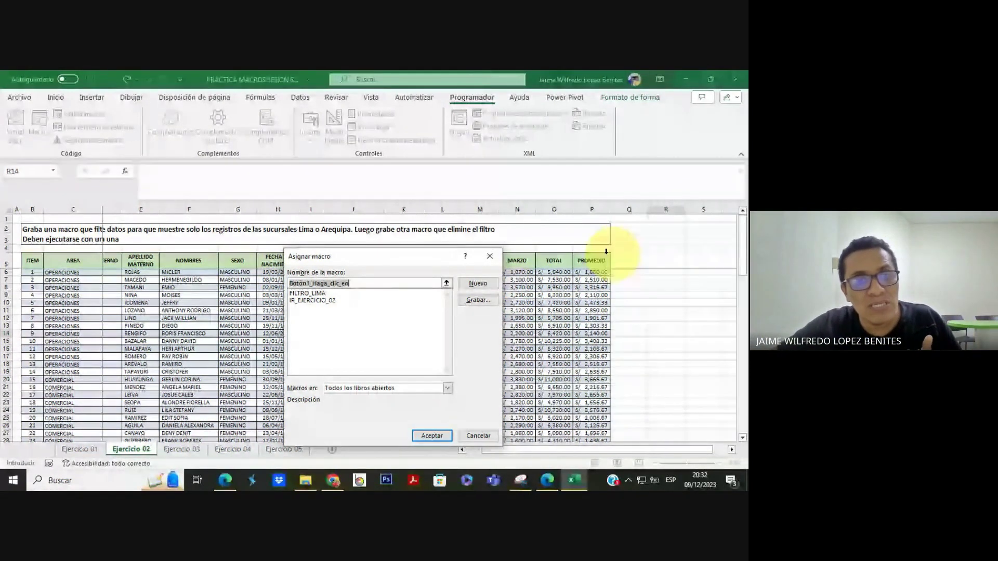
click(313, 293)
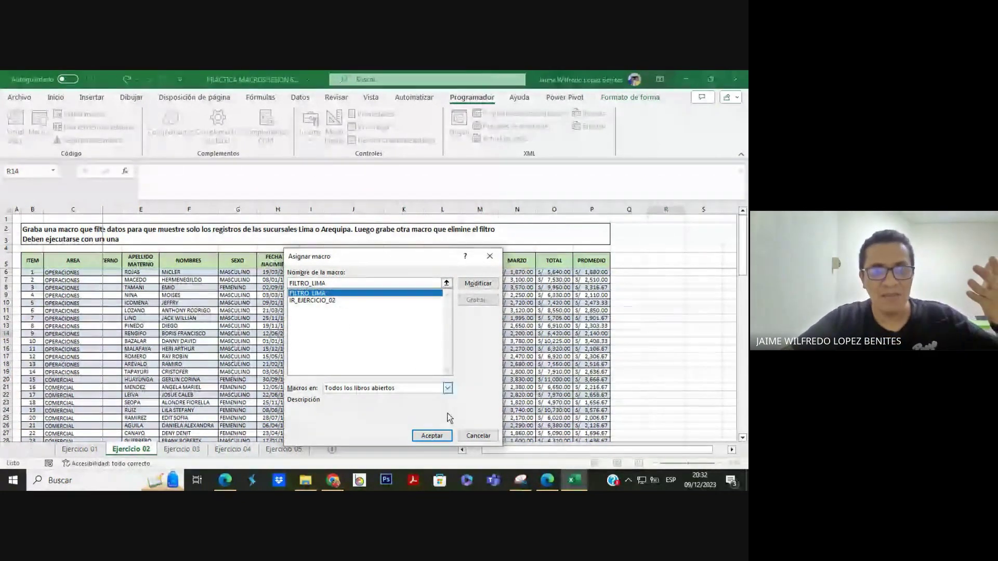
click(432, 435)
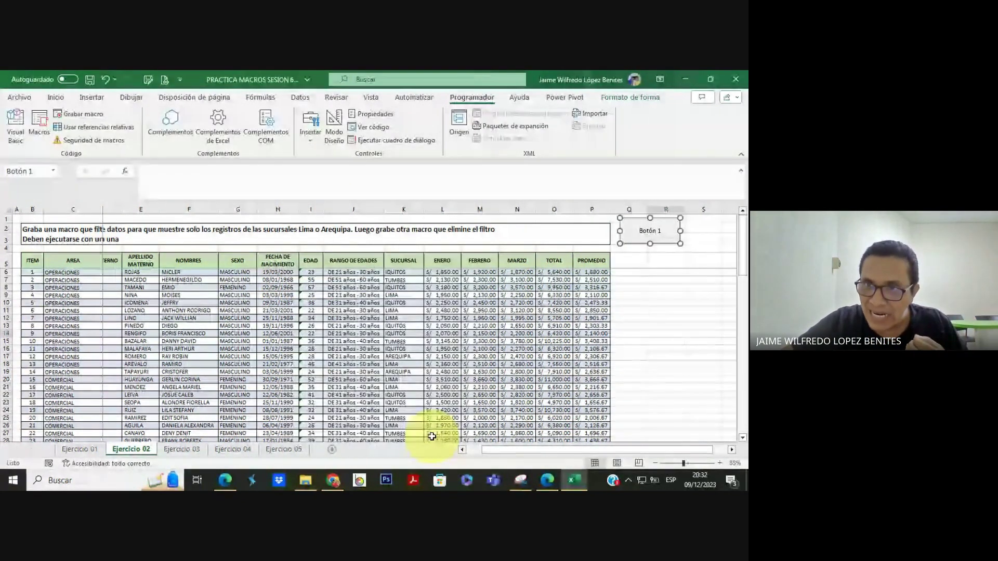
Change the new button's text to LIMA, deselect it, and save the workbook
click(643, 232)
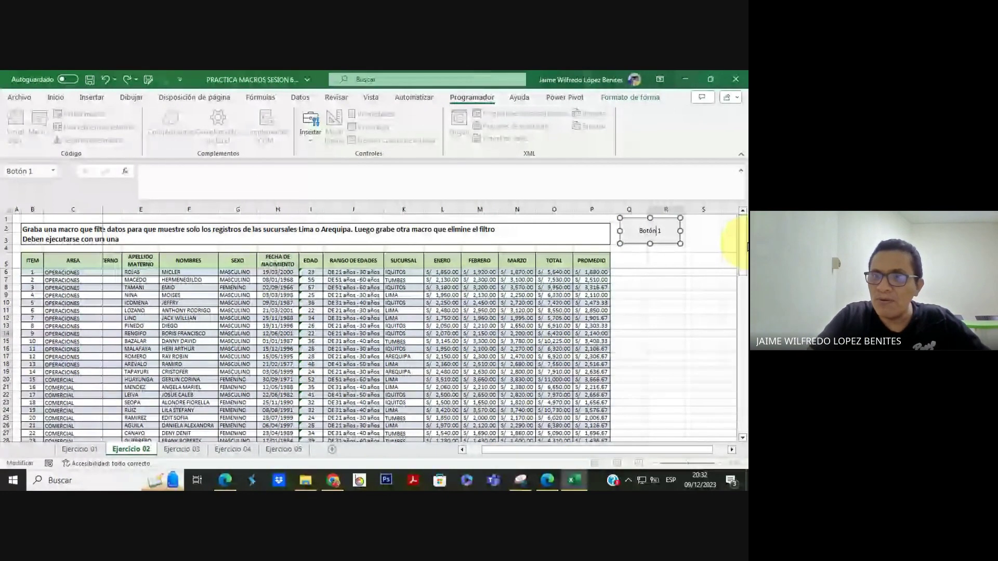
click(686, 295)
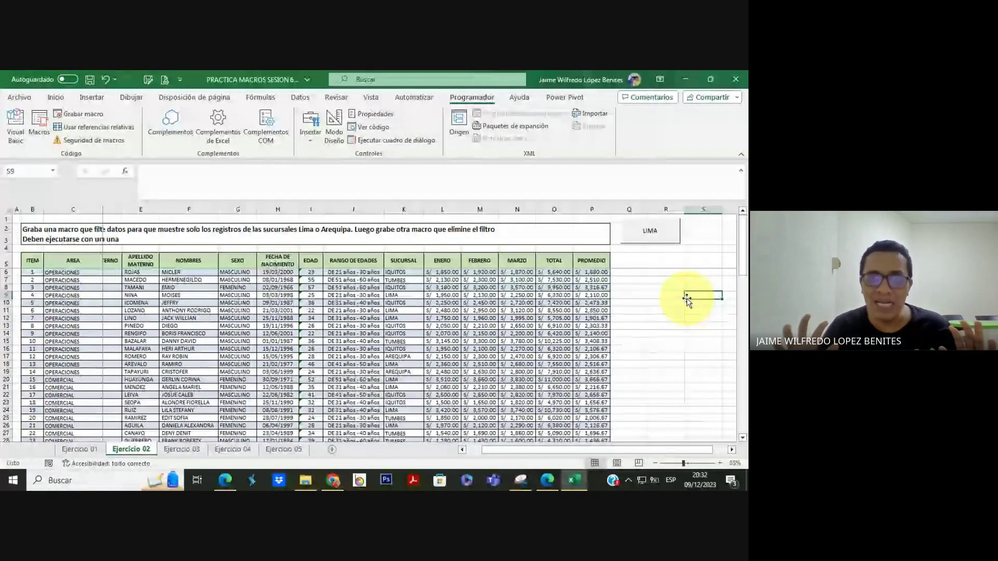
key(ctrl+s)
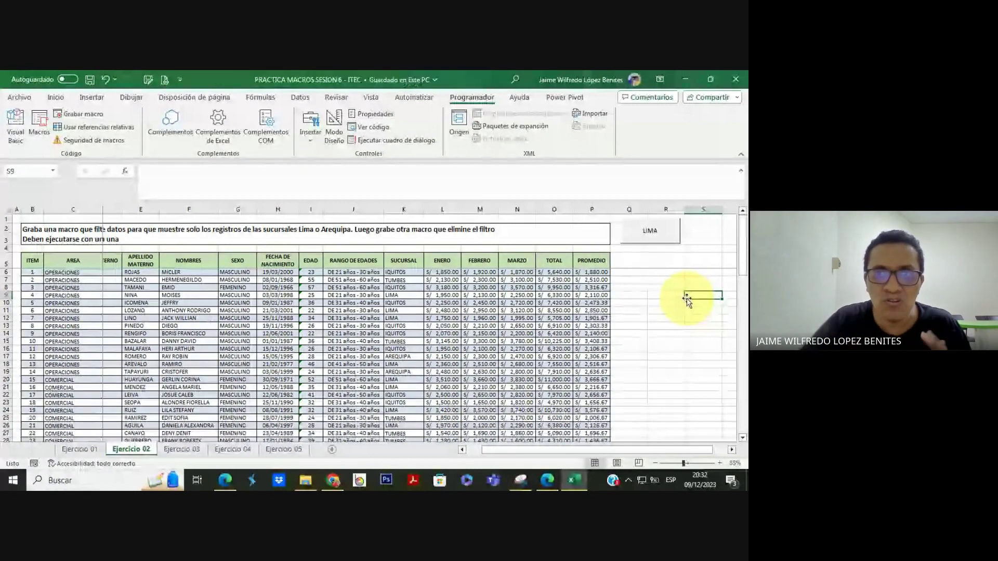
Check the Google Meet chat, return to the workbook, and test the LIMA button by reviewing the filtered rows and the SUCURSAL filter options
click(225, 480)
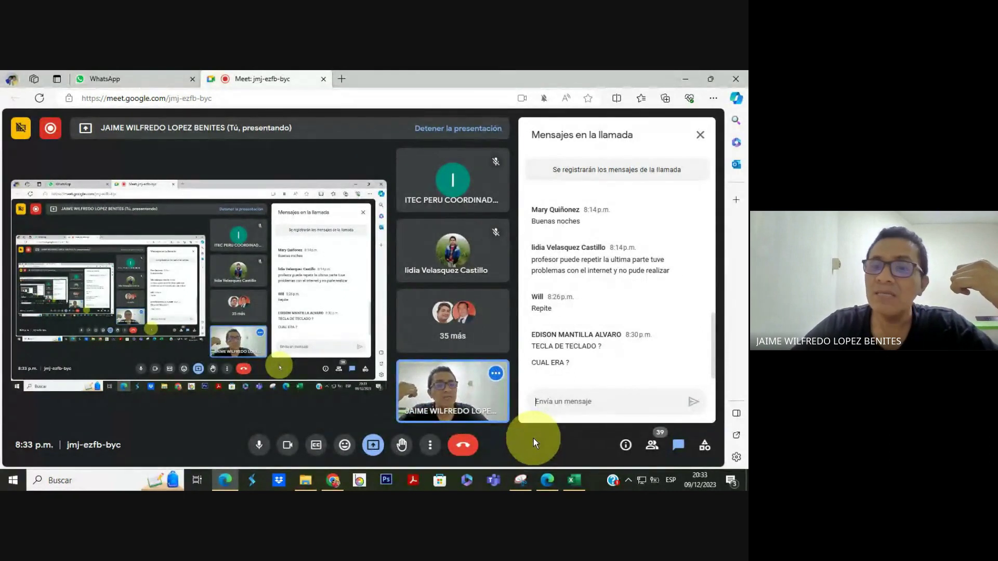
click(689, 78)
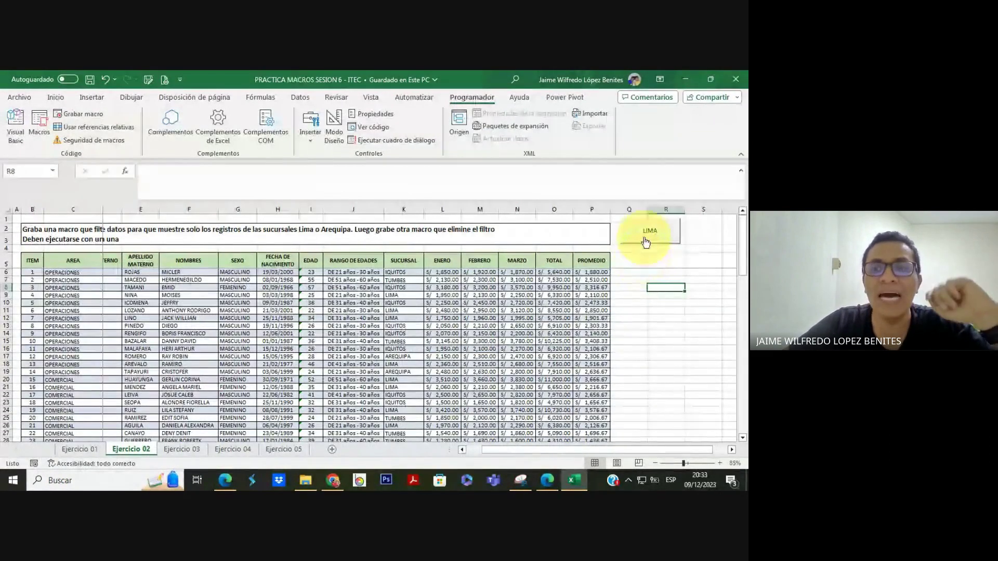
click(646, 240)
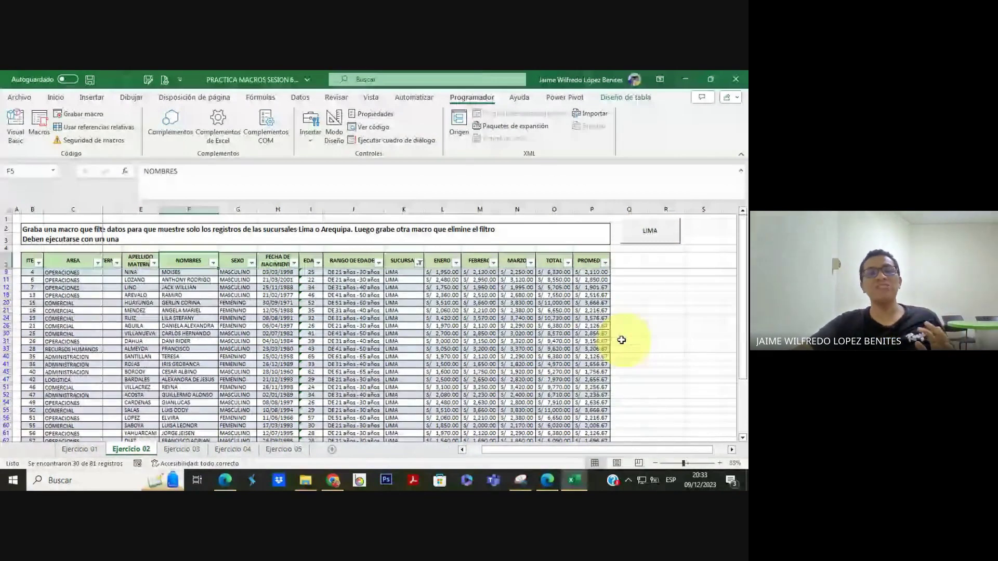
scroll(520, 370, down, 4)
scroll(520, 371, up, 4)
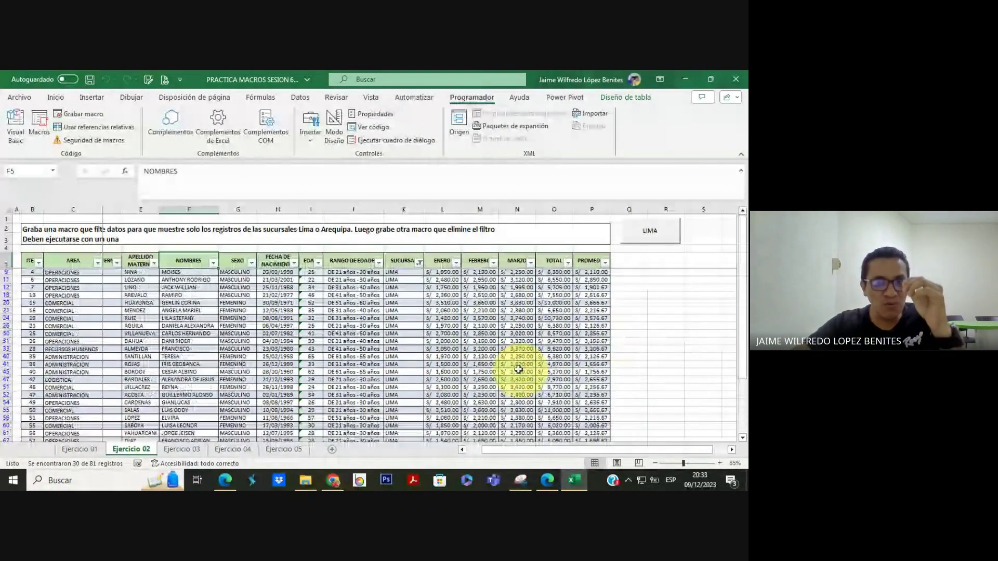
click(419, 264)
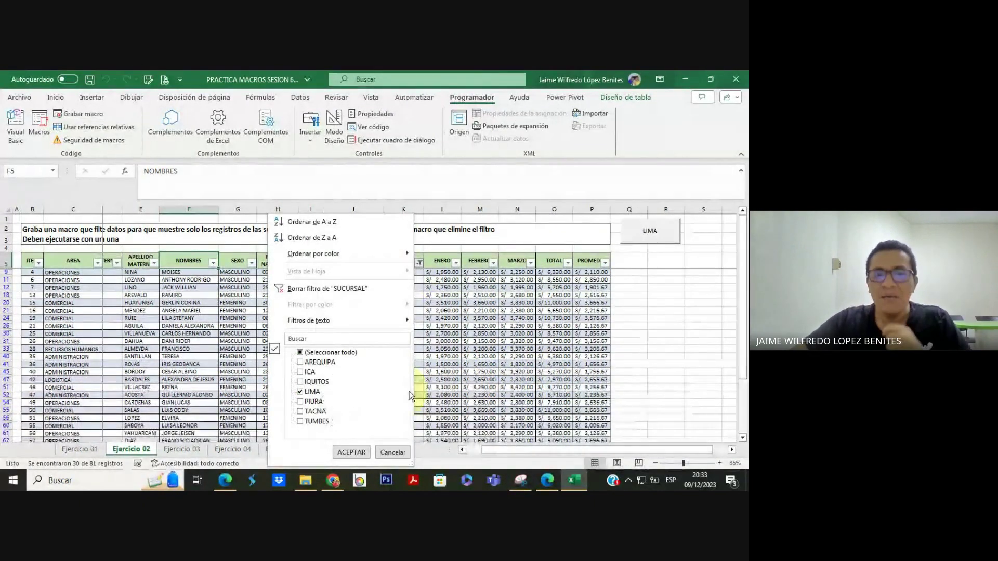
click(459, 385)
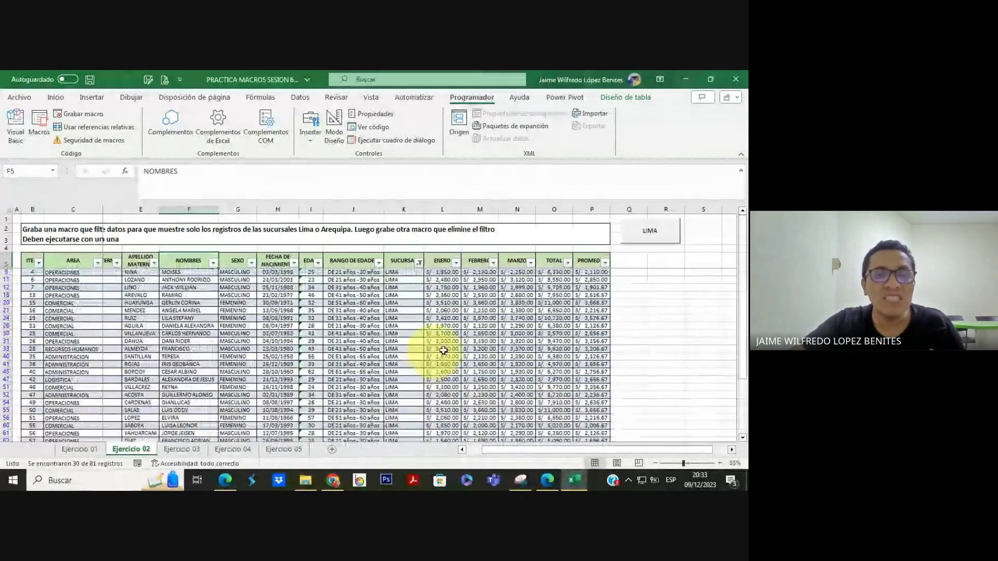
click(641, 241)
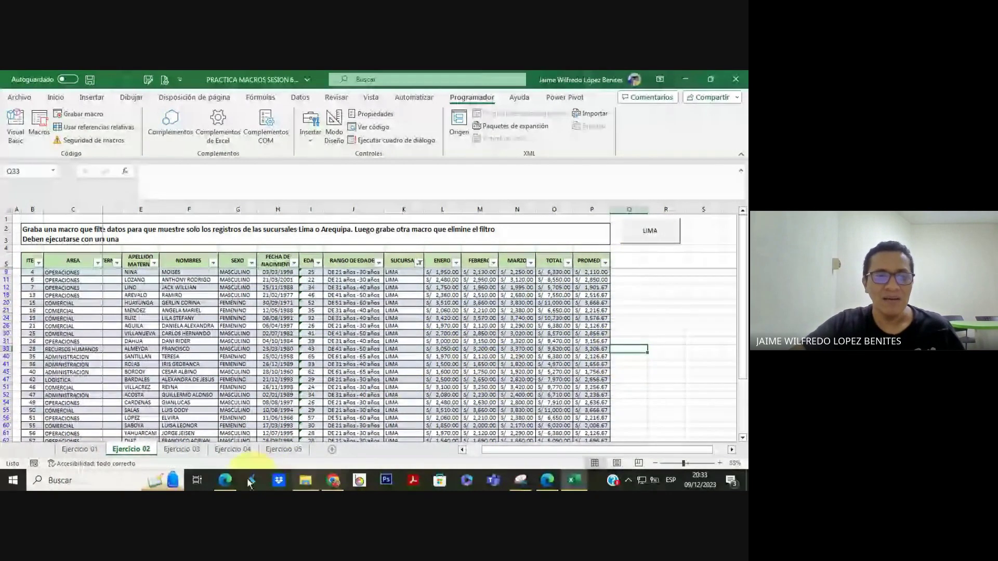
Read the new Google Meet chat messages, return to the workbook, and review the exercise instructions in cell B2
click(226, 481)
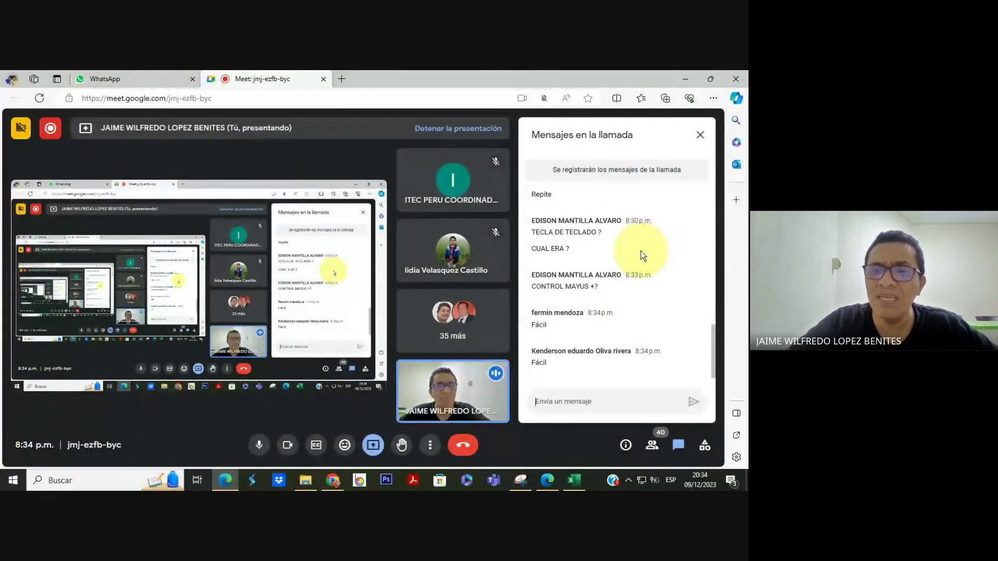
scroll(635, 252, up, 3)
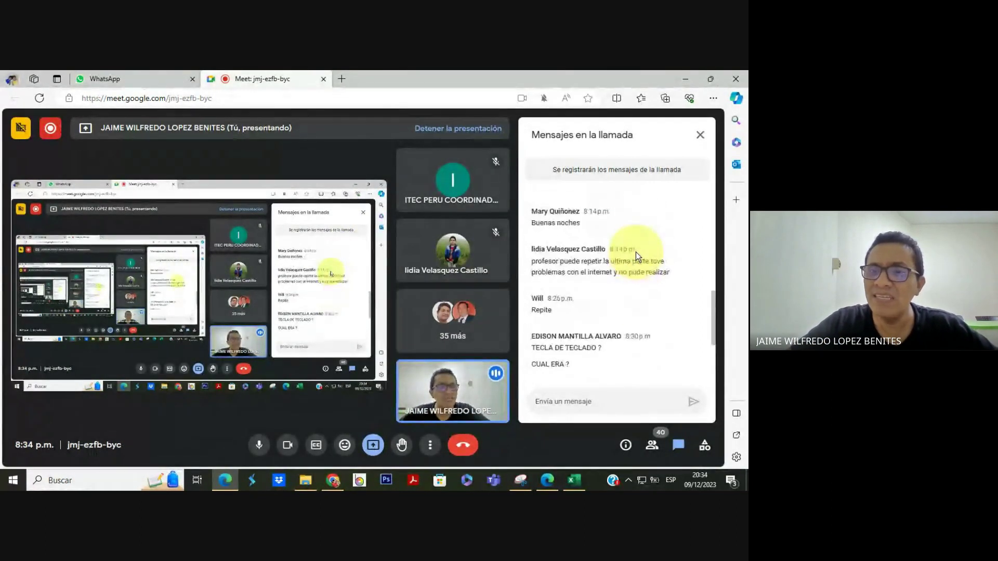
scroll(636, 252, down, 3)
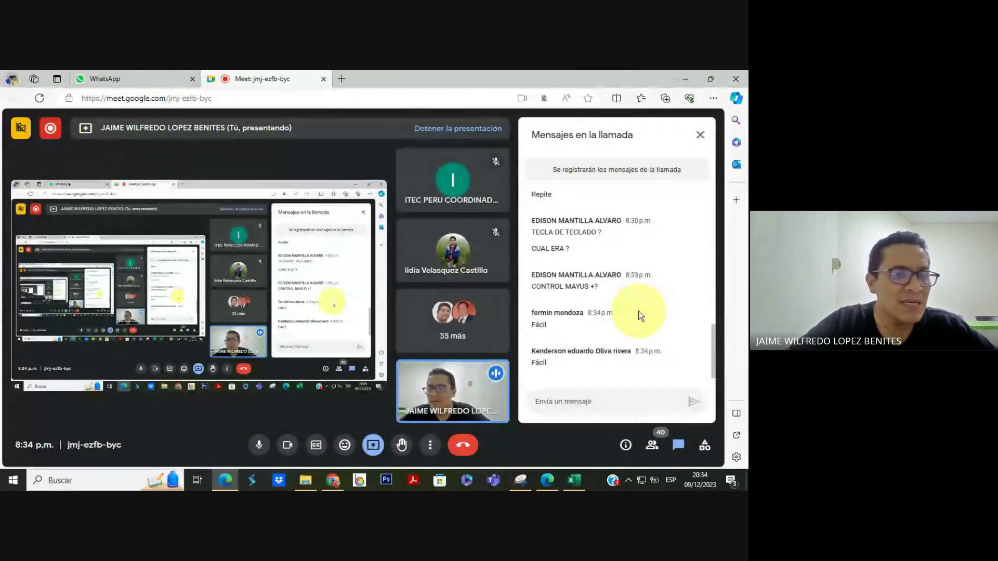
click(684, 77)
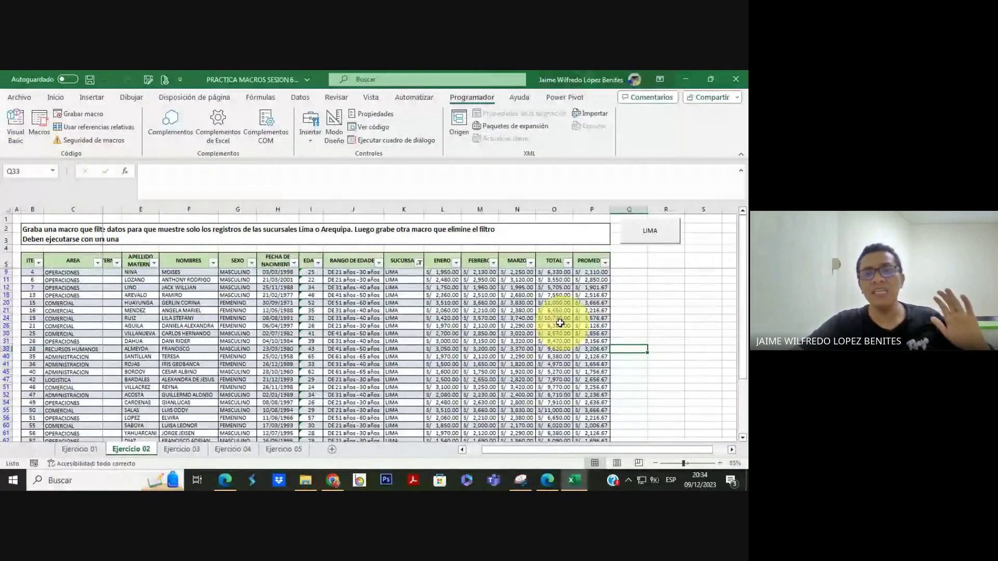
click(260, 233)
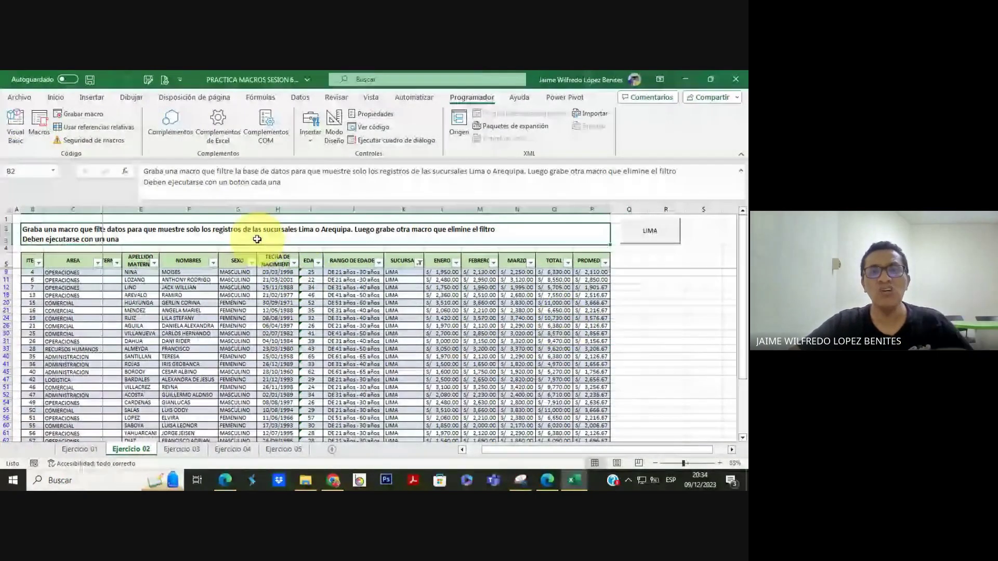
click(698, 287)
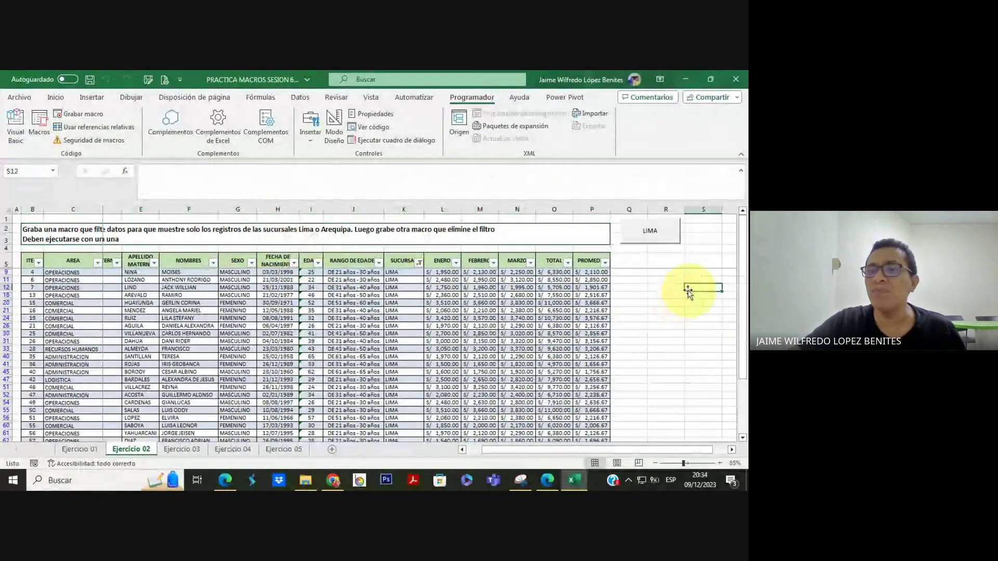
Nudge the LIMA button closer to the table and slightly upward, reduce its size a little, and deselect it
right_click(656, 235)
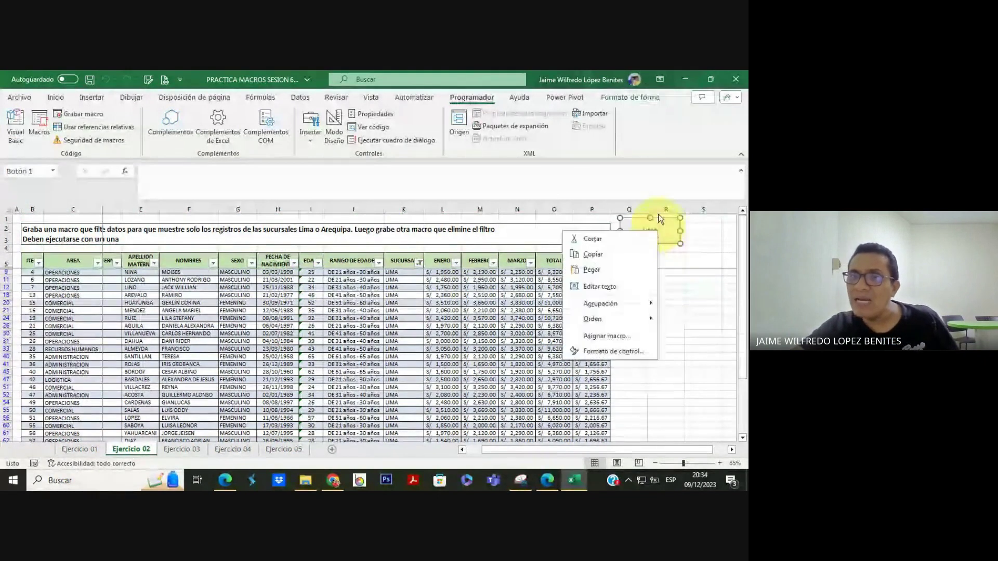
click(663, 156)
key(Left)
key(Left)
key(Left)
key(Left)
key(Left)
key(Left)
key(Left)
key(Left)
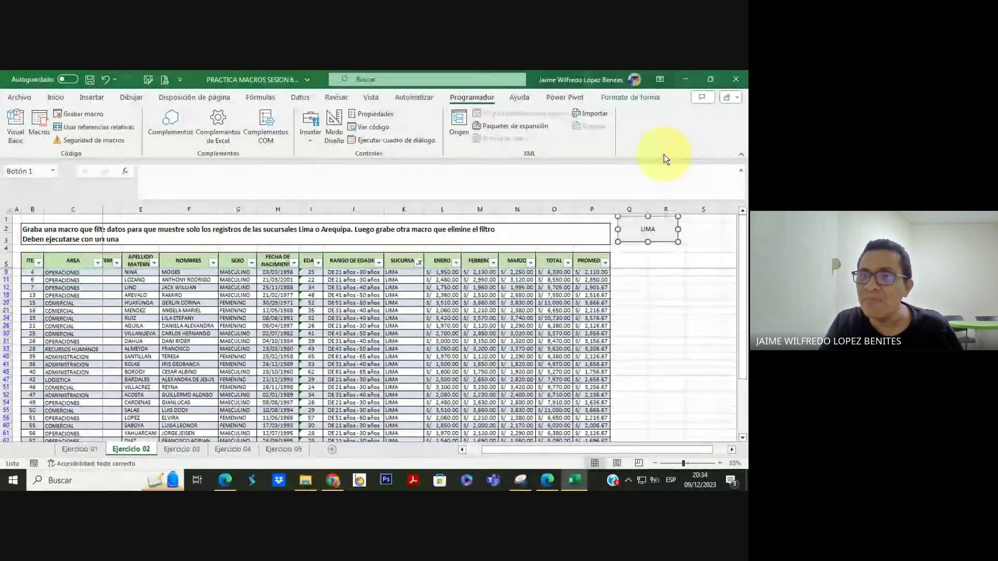
key(Up)
key(Up)
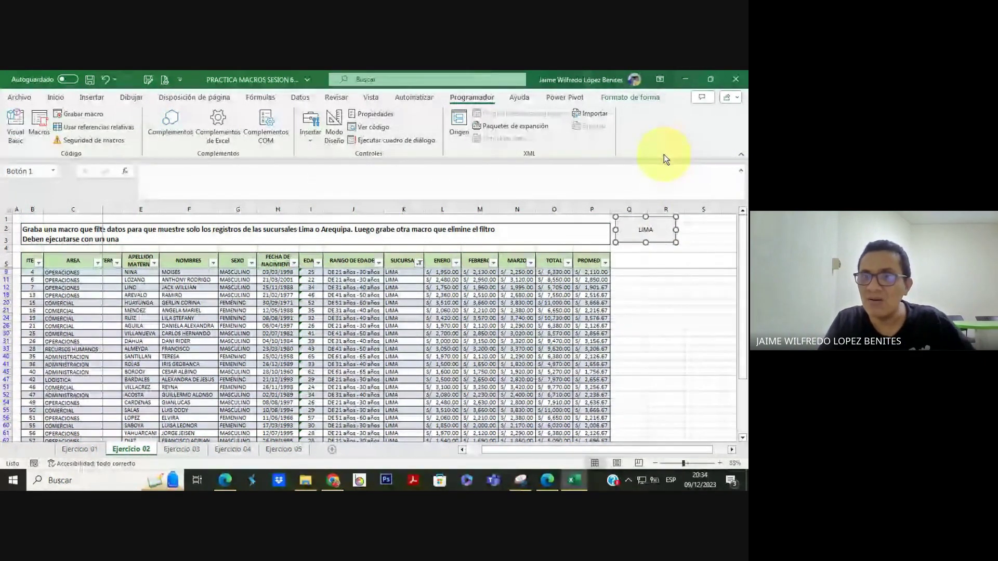
key(Delete)
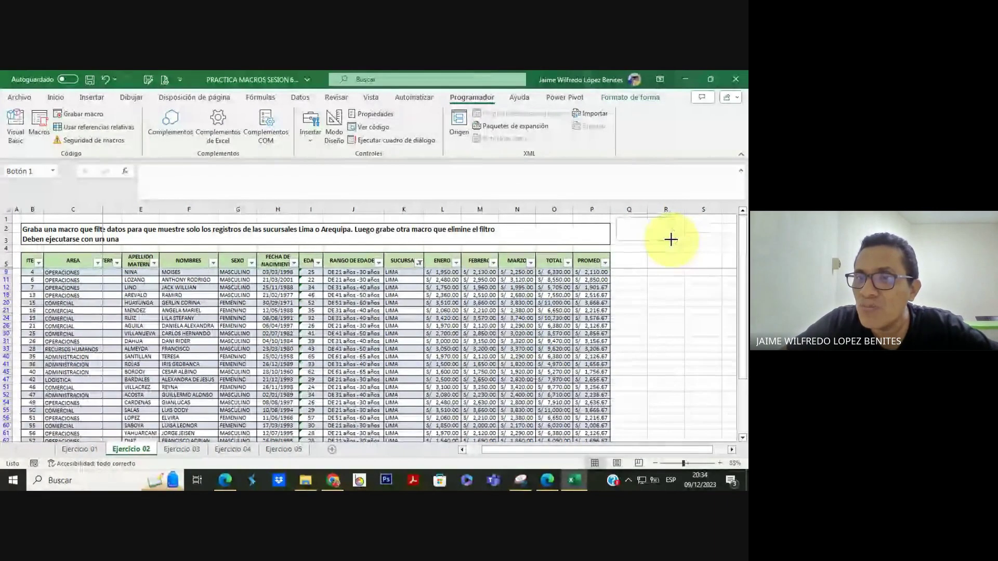
key(ctrl+z)
click(630, 303)
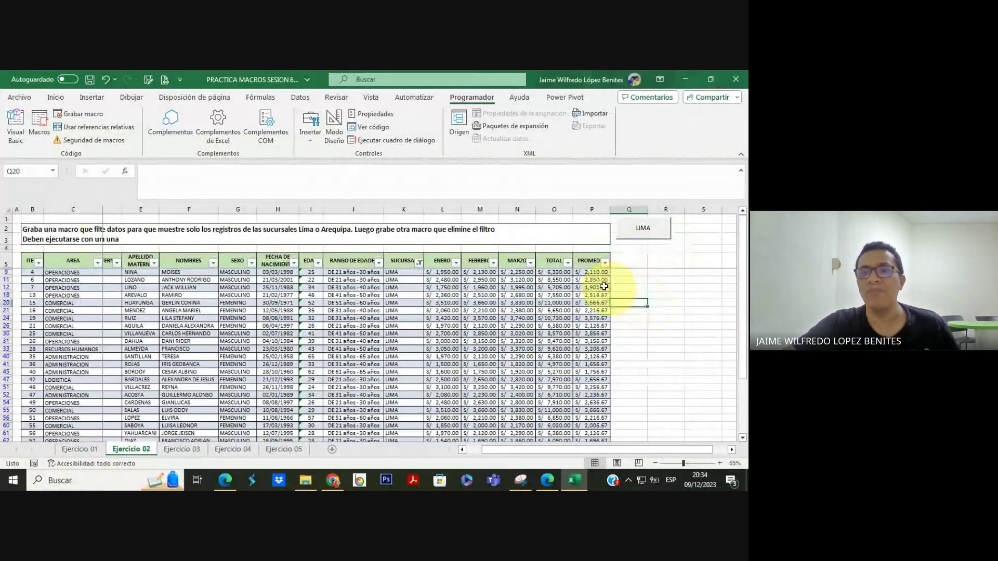
Turn off the table's filter from the SUCURSAL header cell to show all branches again
click(401, 261)
click(301, 98)
click(372, 124)
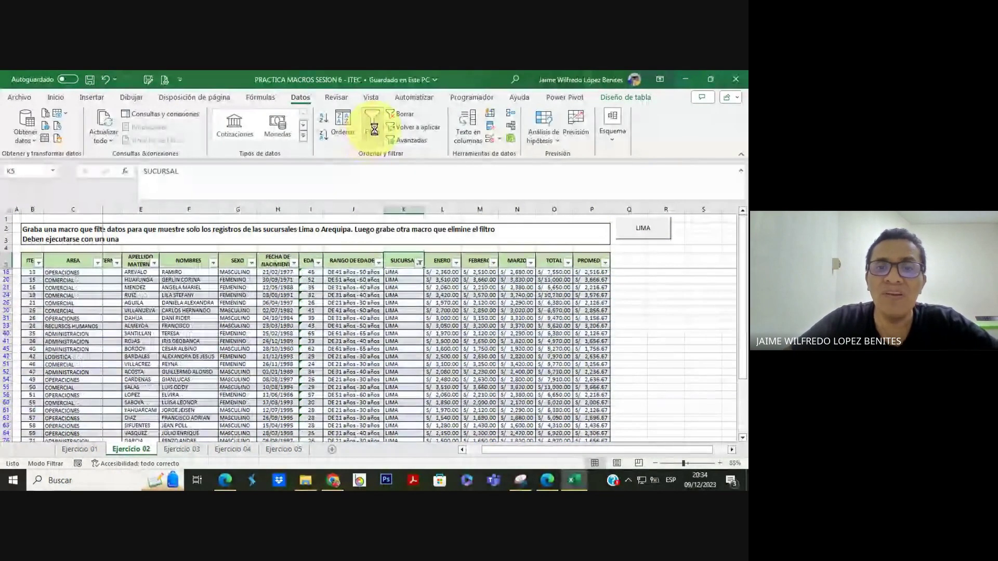
click(454, 301)
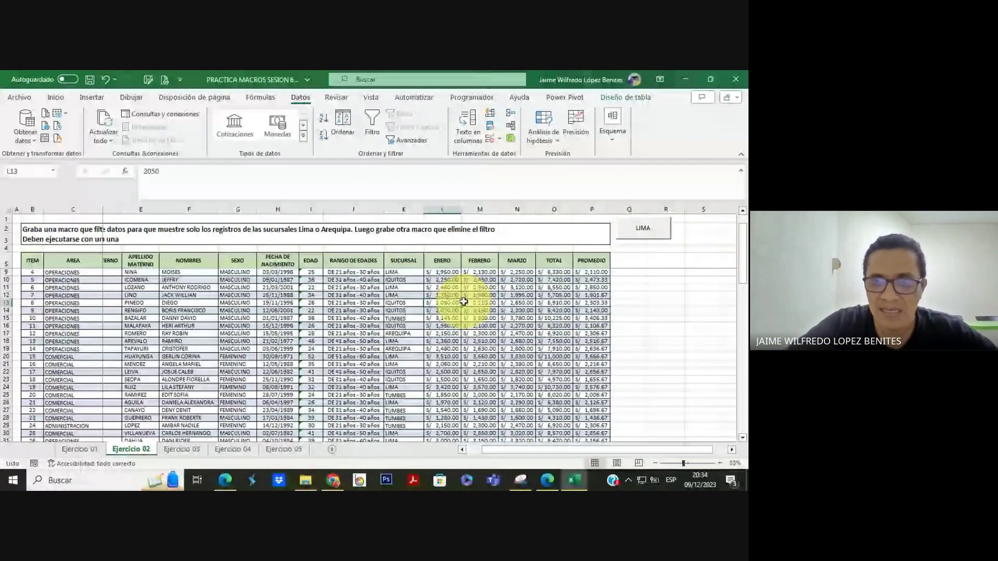
Start recording a macro named FILTRO_AREQUIPA, stored in this workbook, with an empty cell outside the table selected
click(653, 341)
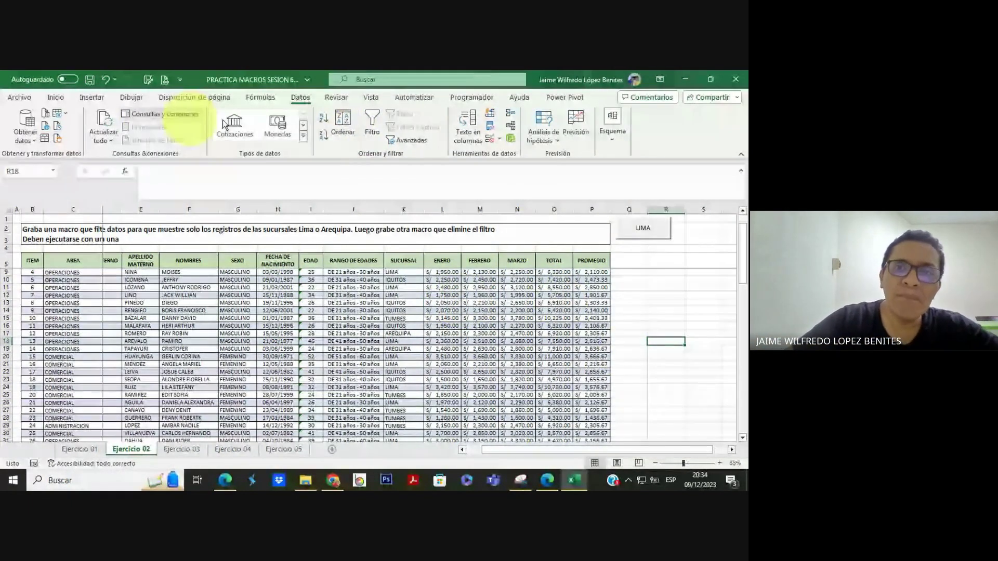
click(457, 98)
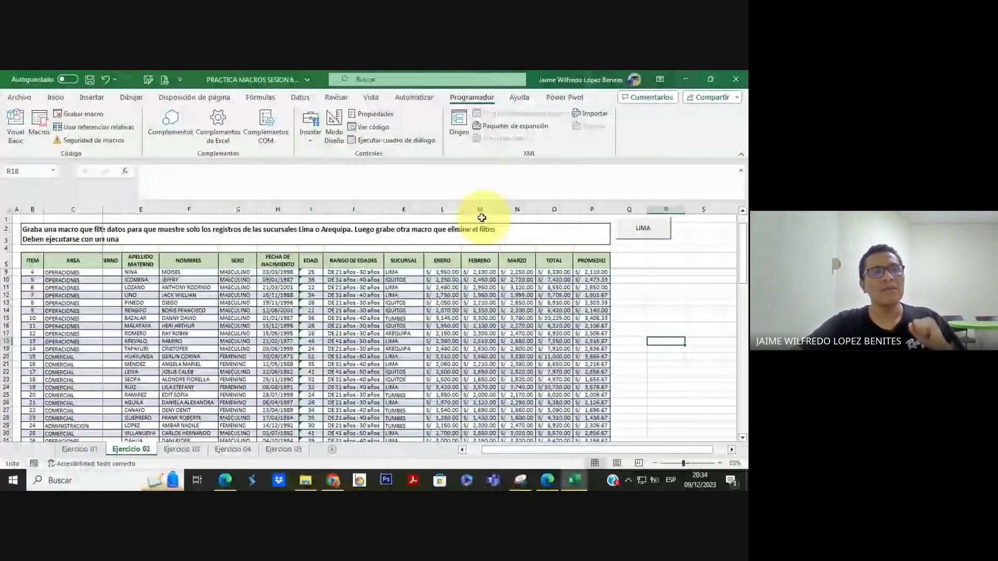
click(96, 115)
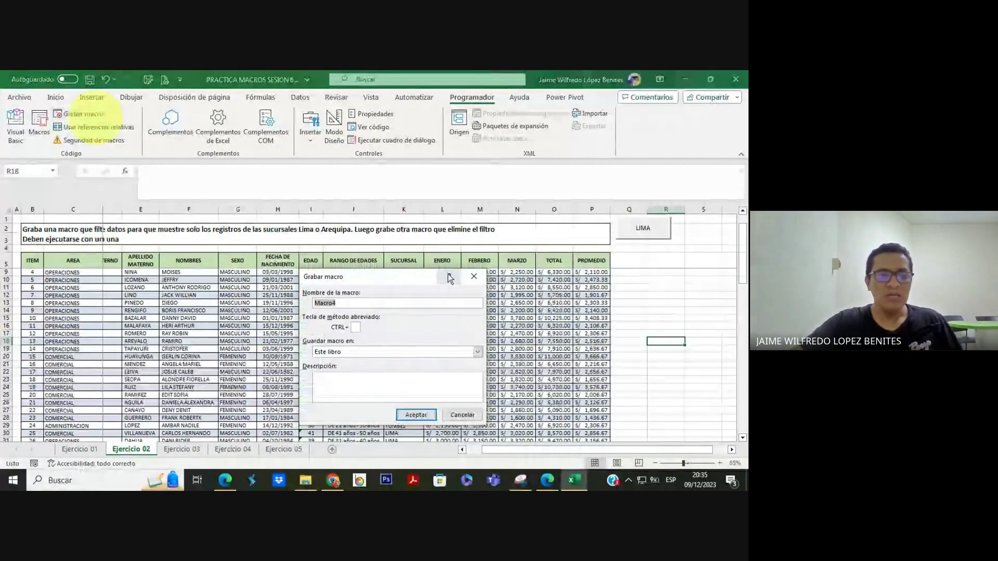
text(FI)
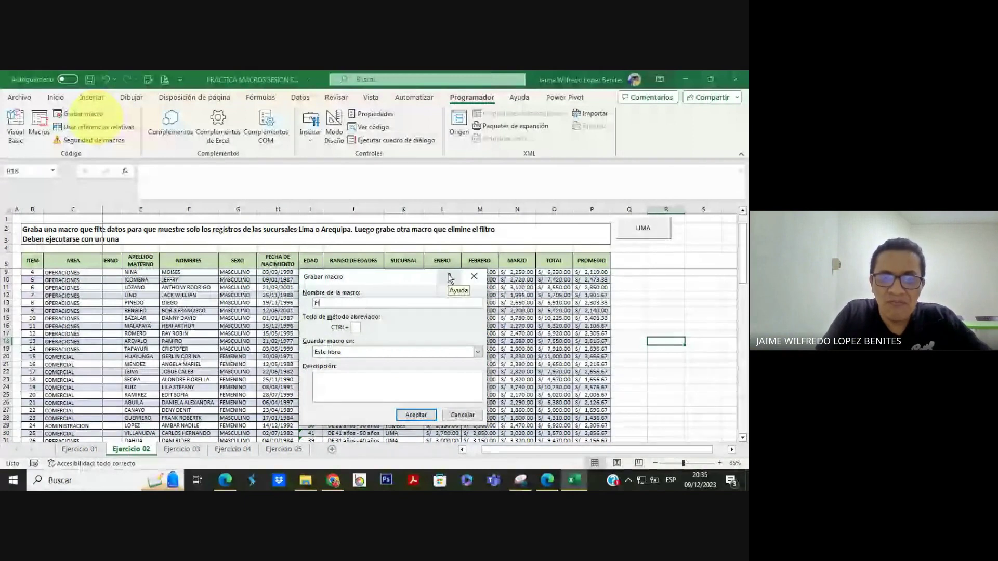
text(LTRO_A)
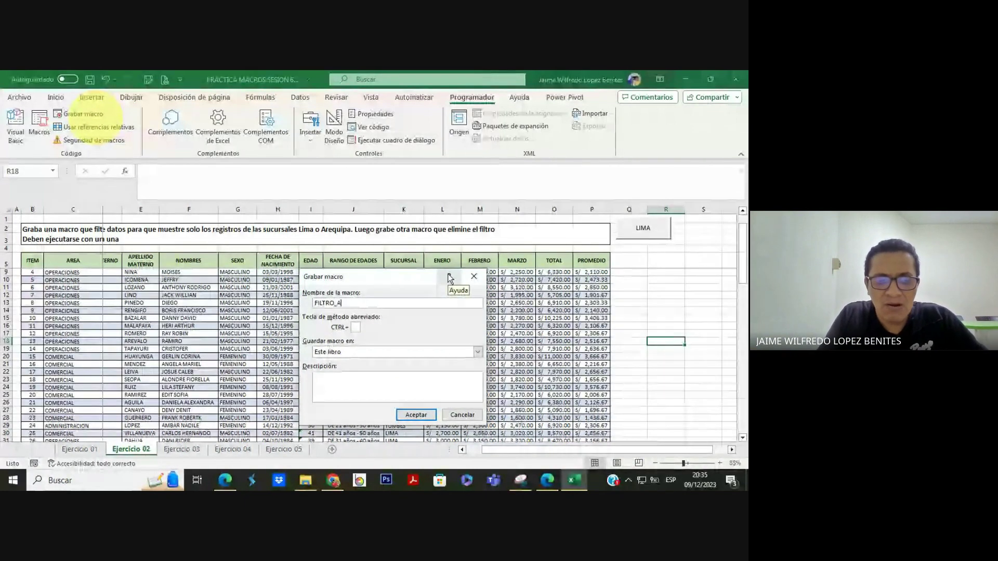
text(REQUIPA)
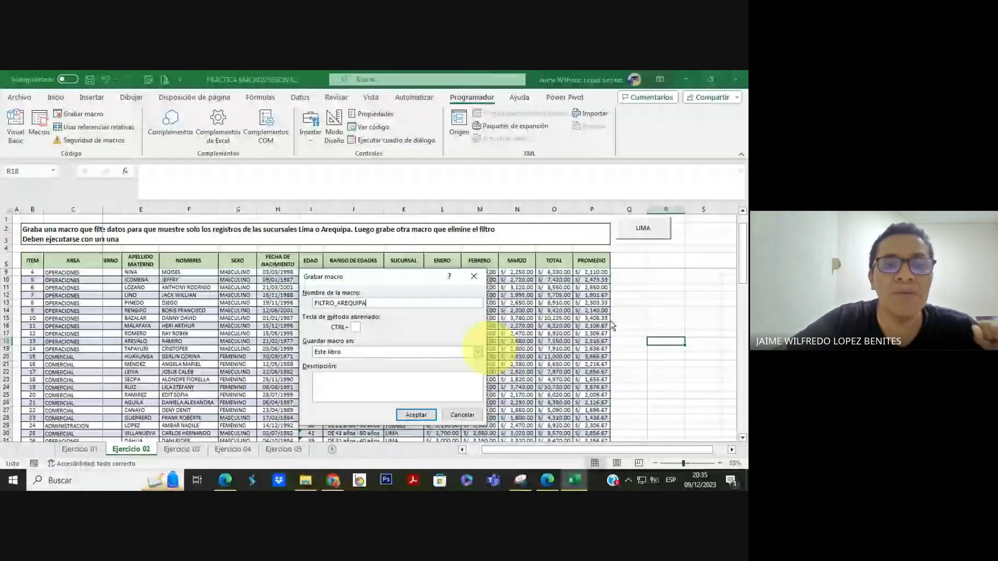
click(422, 418)
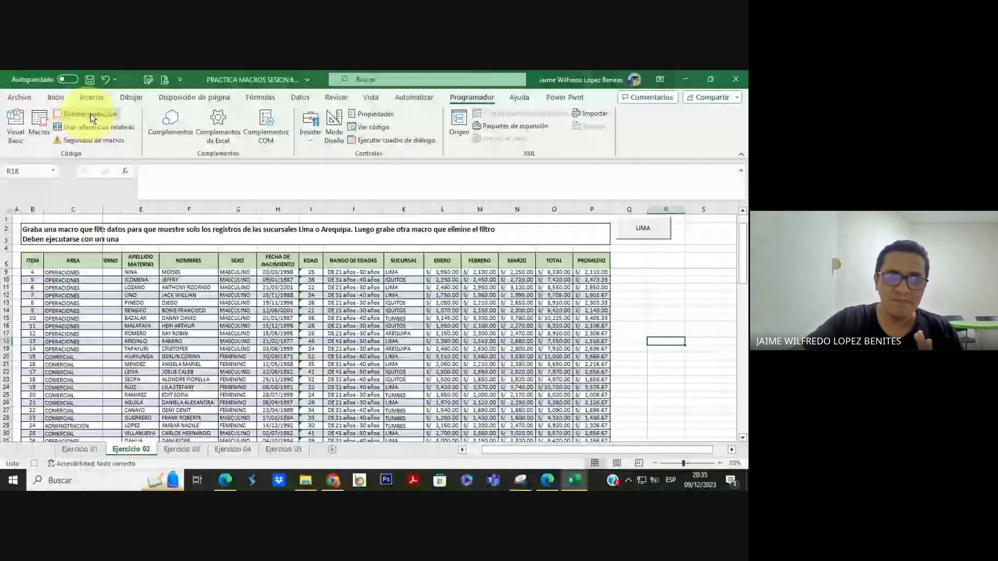
Turn on the table's filter from the SUCURSAL header, show only AREQUIPA, and stop the macro recording
click(403, 260)
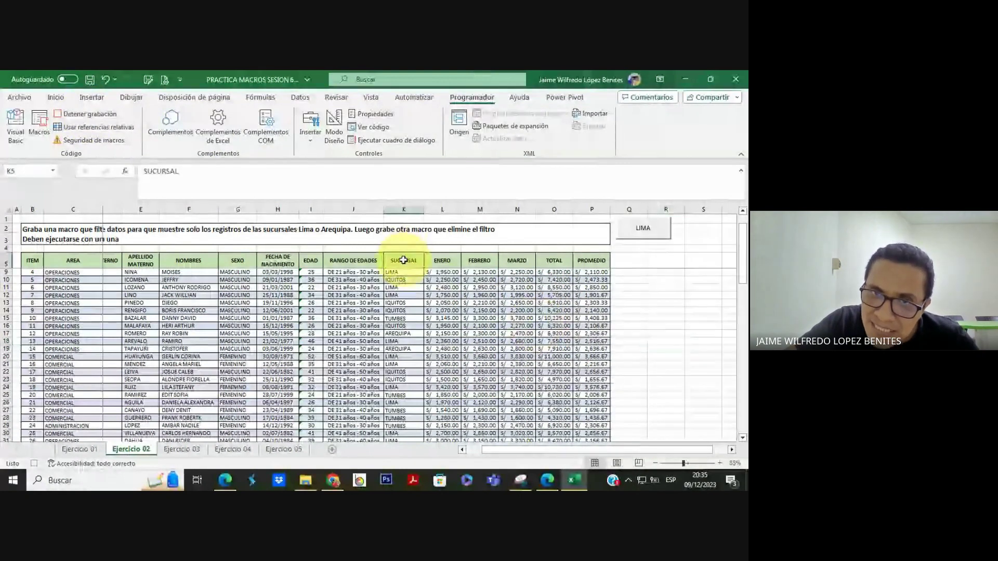
click(299, 97)
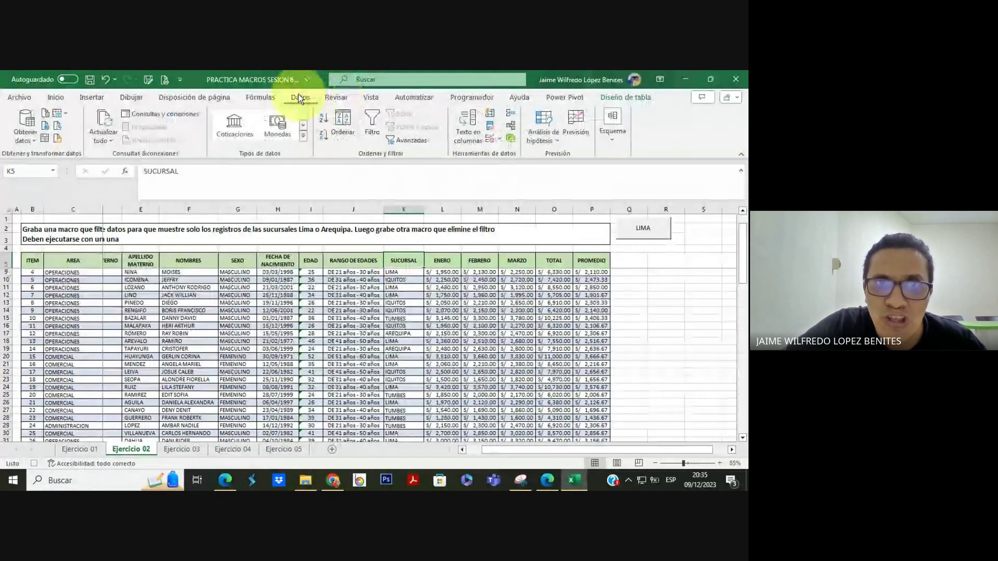
click(369, 130)
click(419, 263)
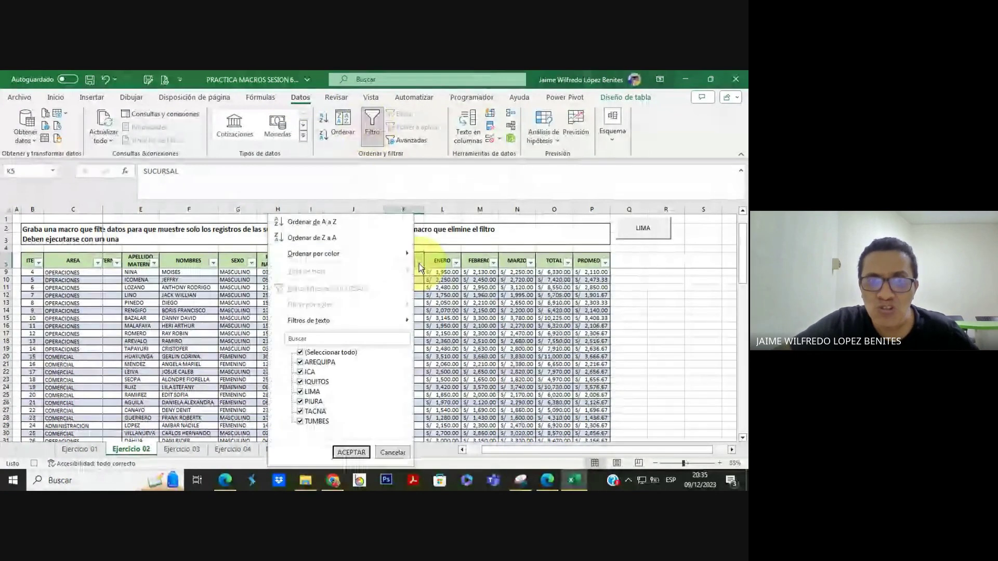
click(302, 353)
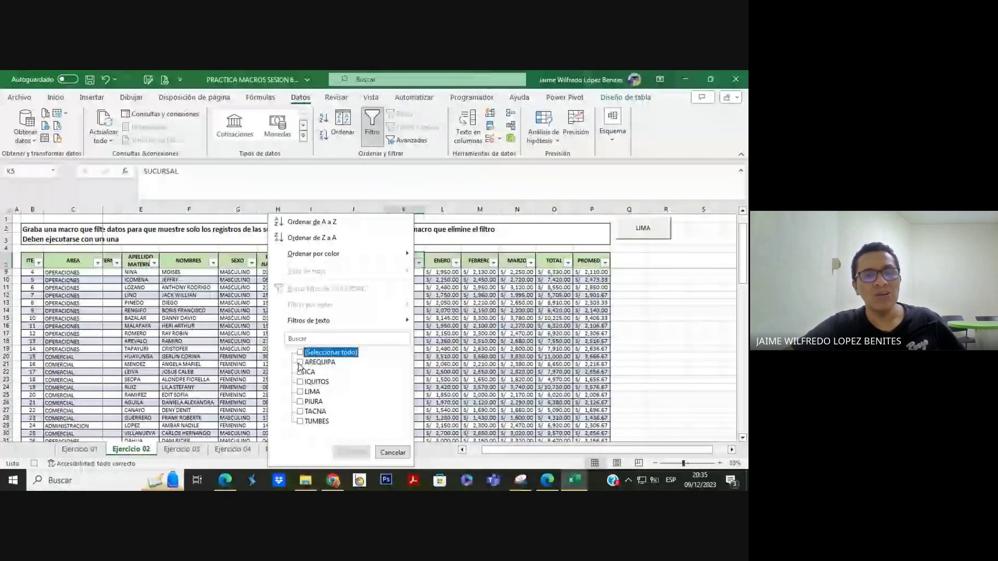
click(299, 362)
click(353, 451)
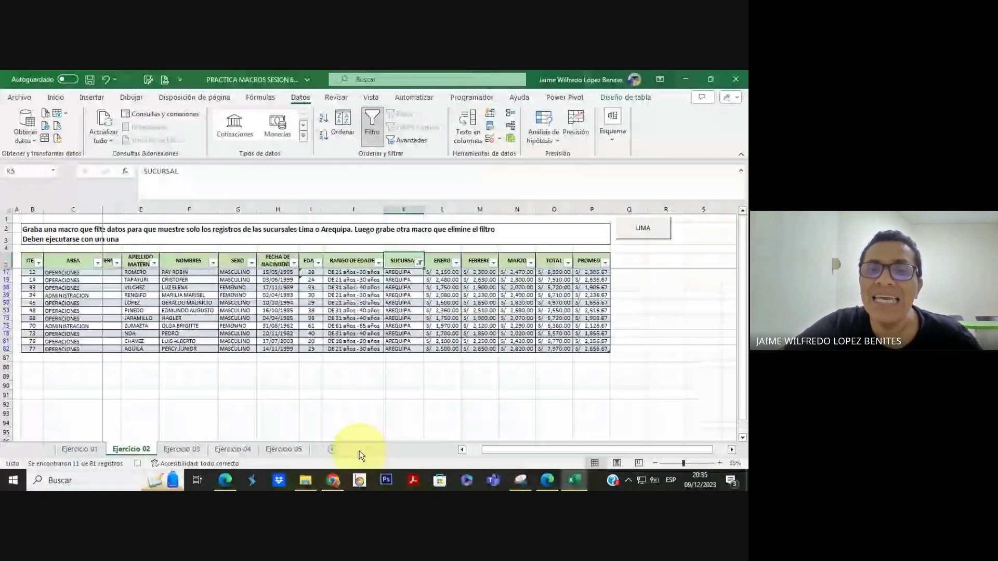
click(479, 97)
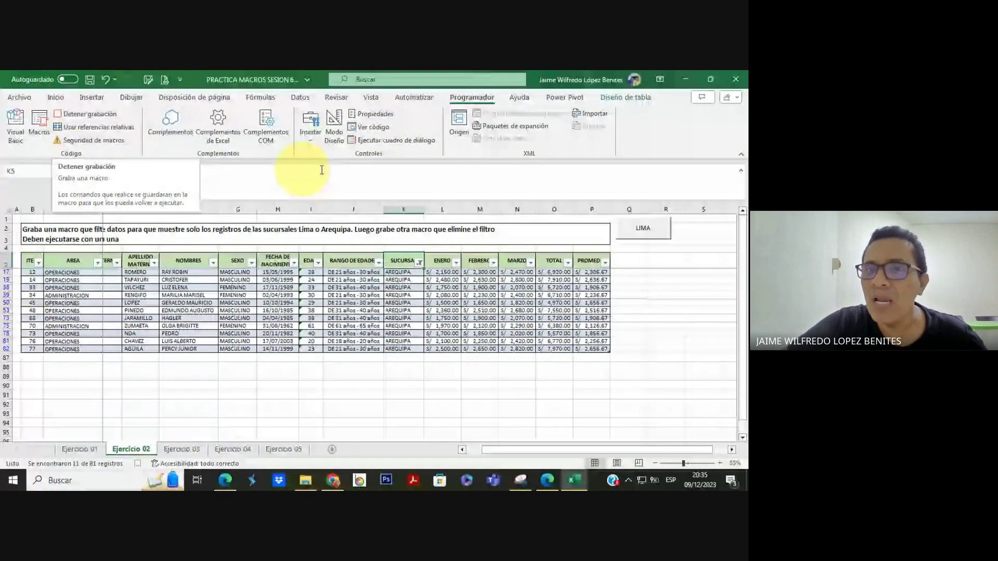
click(76, 115)
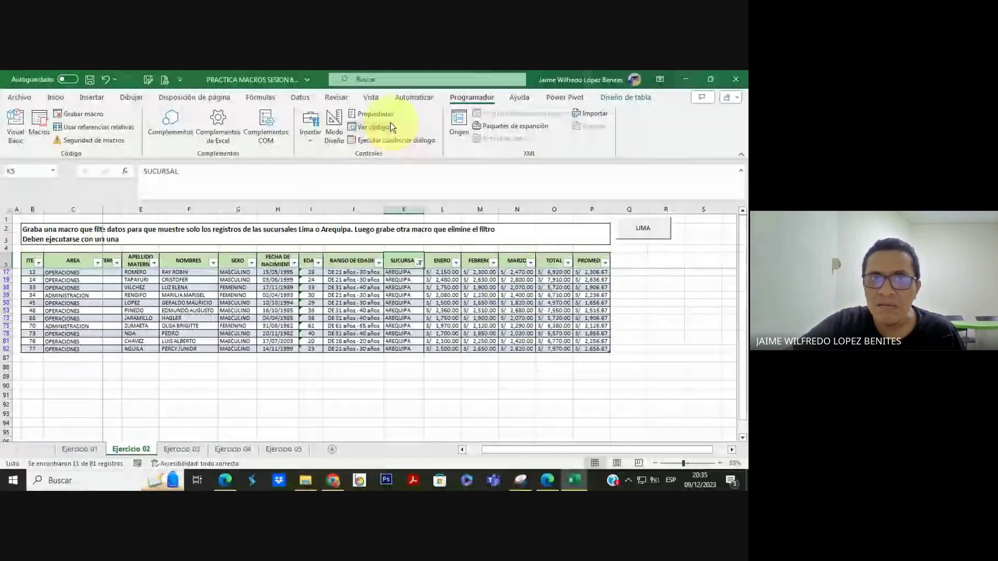
Turn off the table's filter to show all branches, select an empty cell outside the table, and save the workbook
click(300, 97)
click(372, 129)
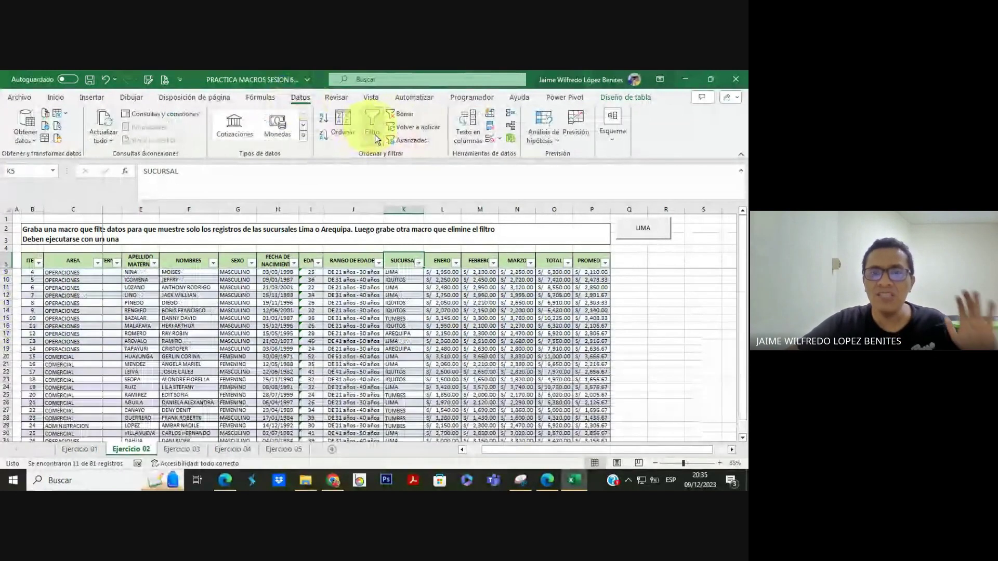
click(649, 287)
key(ctrl+s)
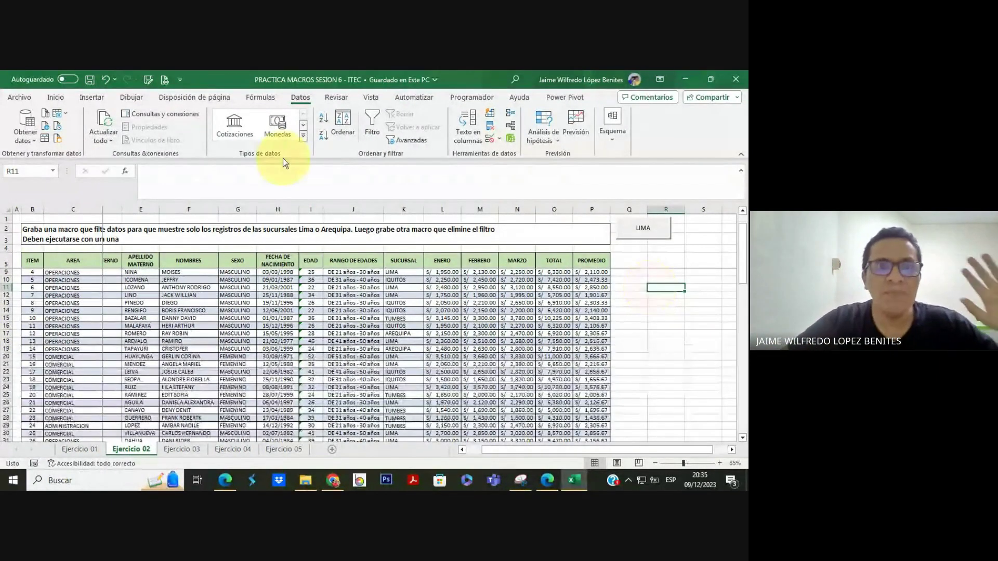
Draw a form control button directly below the LIMA button and assign the FILTRO_AREQUIPA macro to it
click(467, 98)
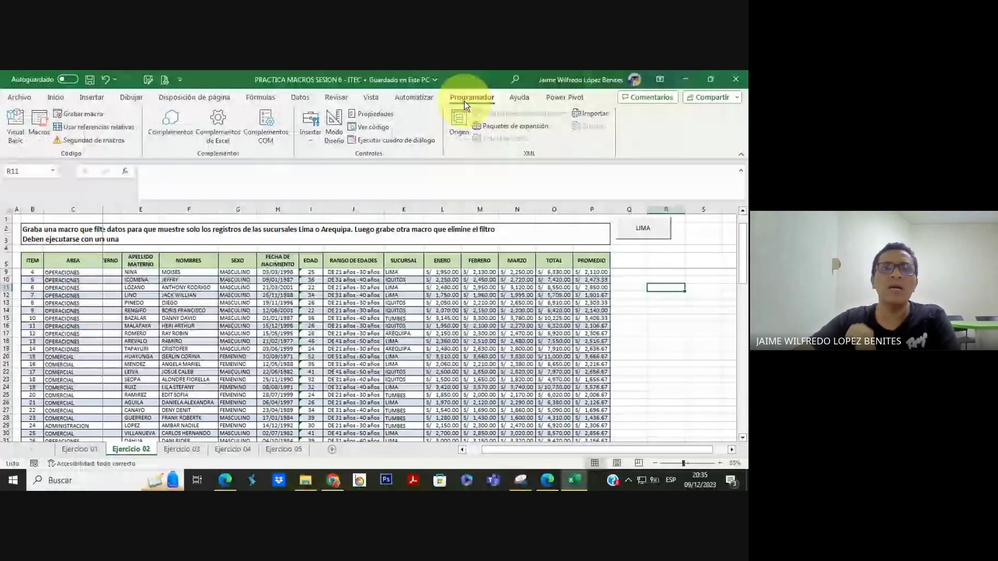
click(310, 141)
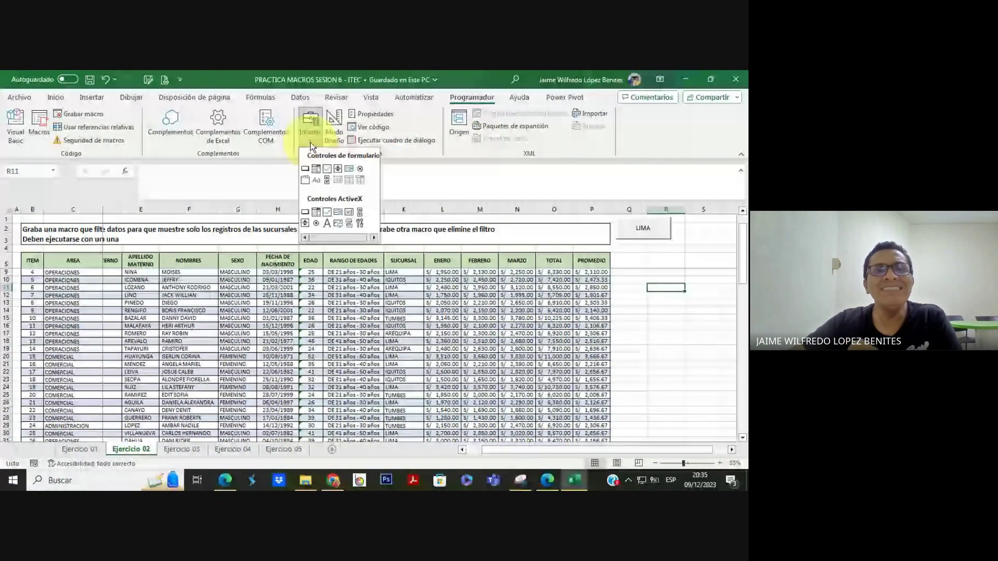
click(305, 168)
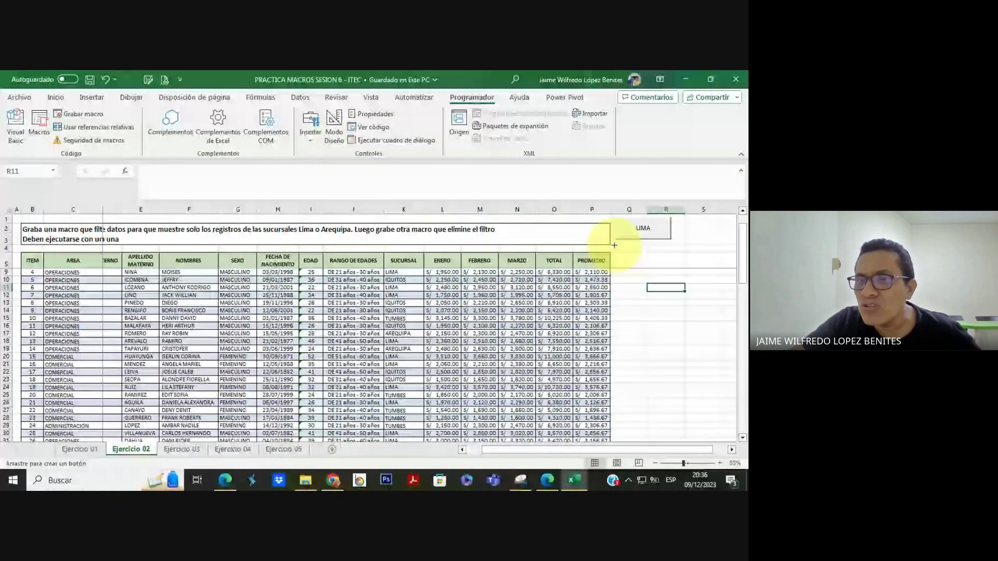
drag(614, 245, 670, 266)
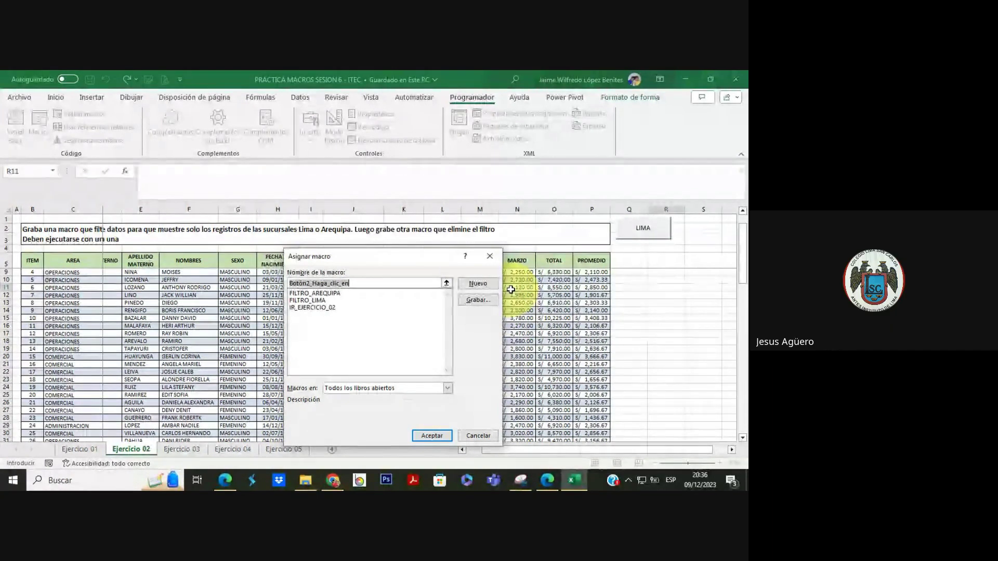
click(332, 295)
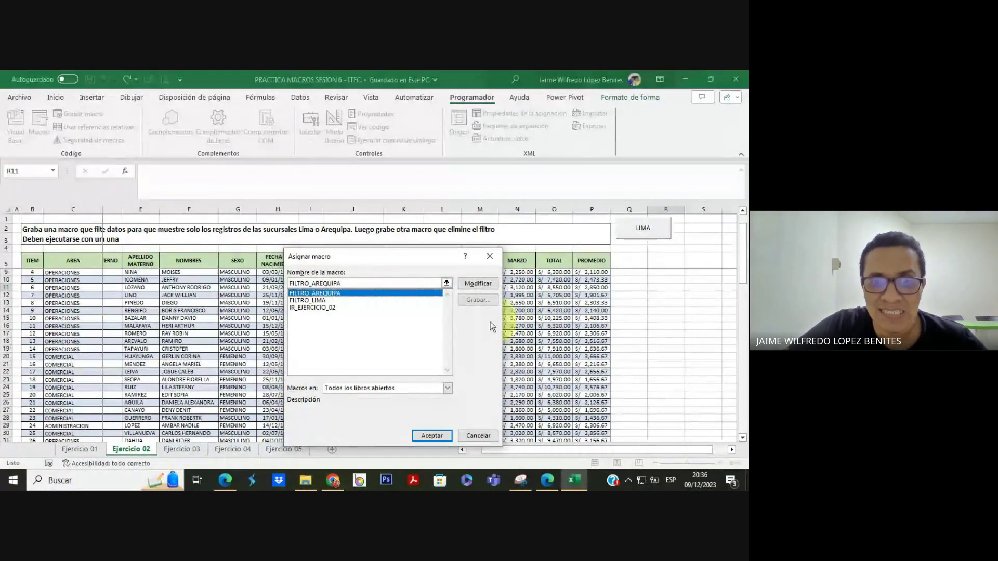
click(432, 436)
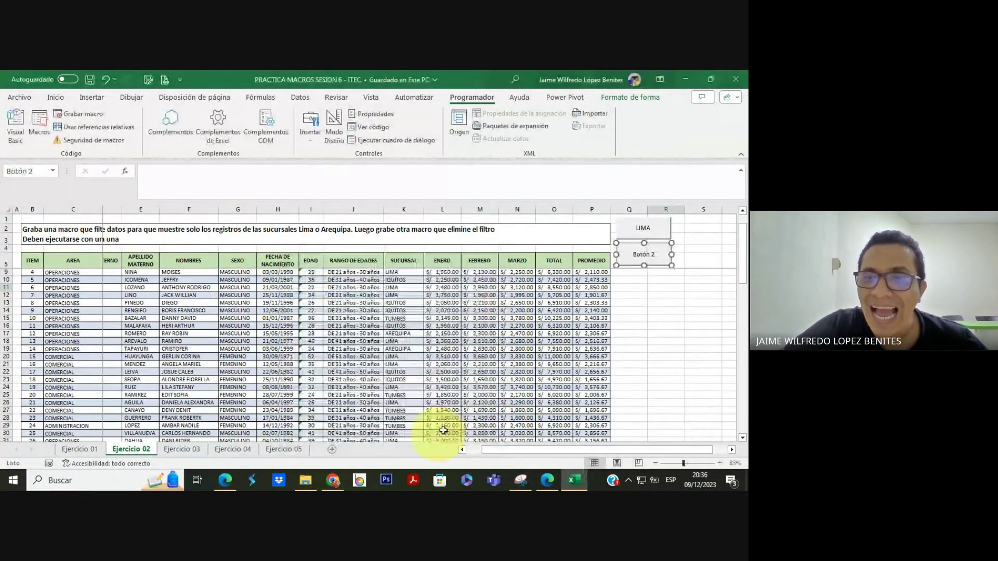
Replace the new button's label with AREQUIPA and deselect the button
click(653, 255)
key(BackSpace)
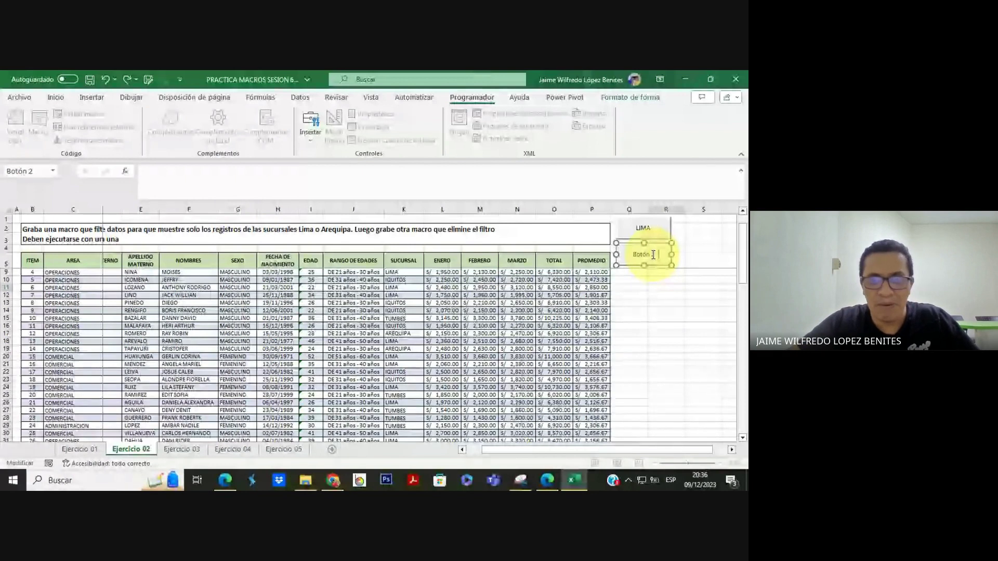
text(AREQUIPA)
click(665, 287)
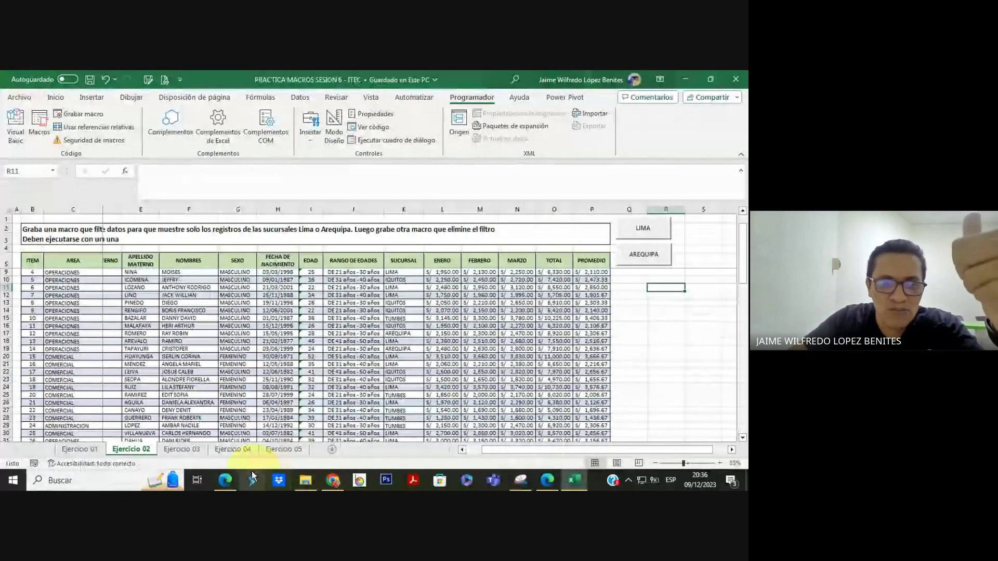
Check the Google Meet chat, return to the workbook, and alternate between the AREQUIPA and LIMA buttons to test both filters
click(224, 479)
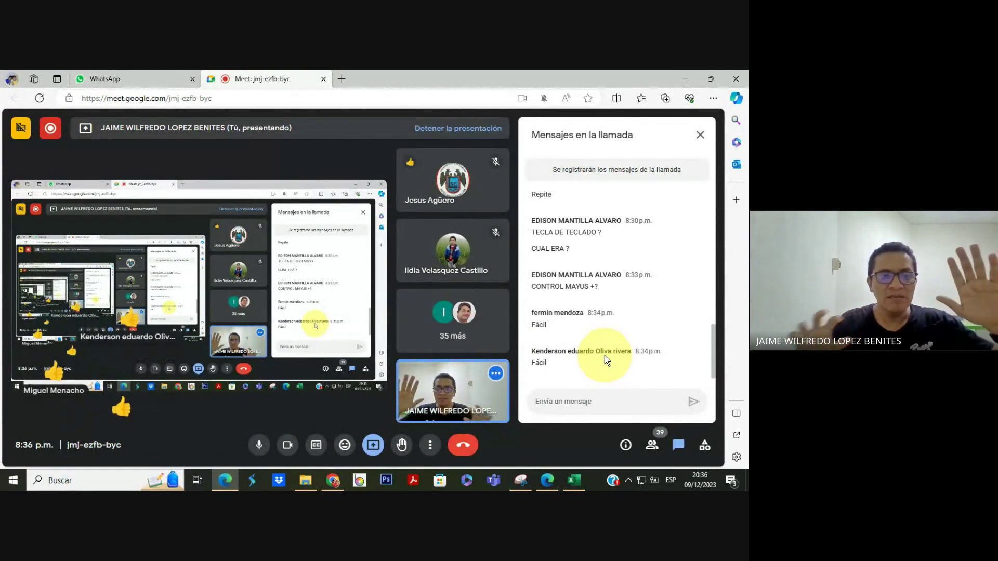
click(684, 81)
click(644, 255)
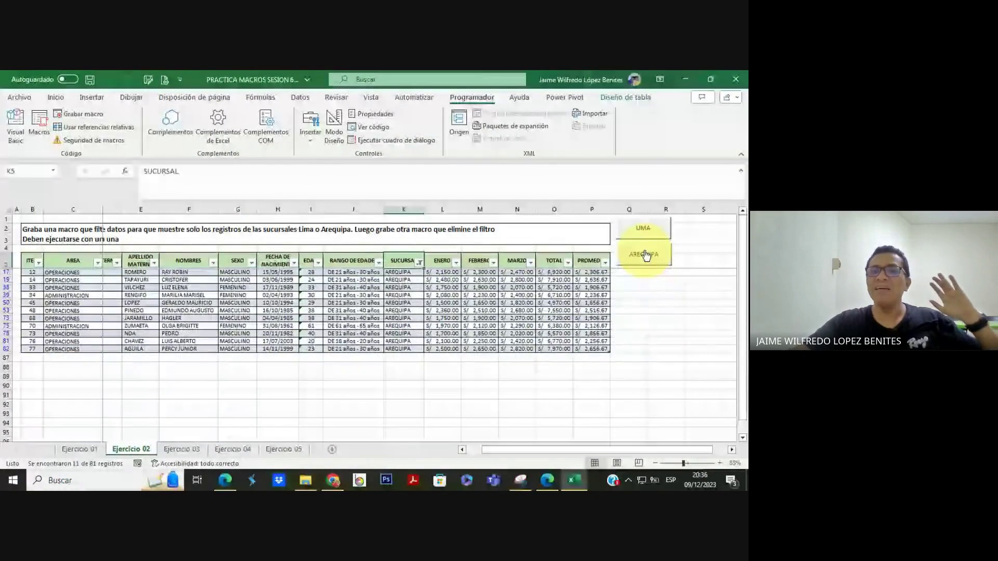
click(646, 232)
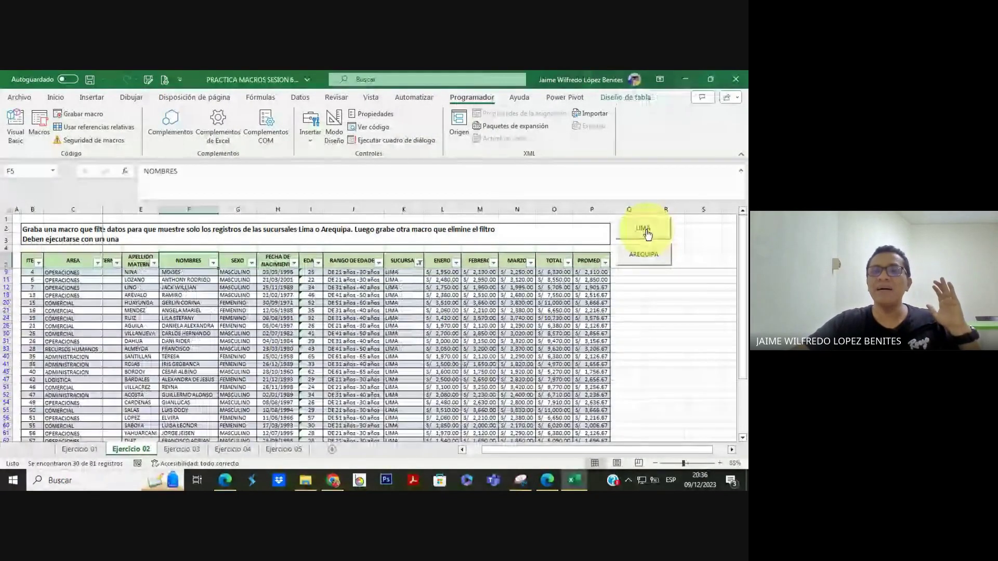
click(643, 254)
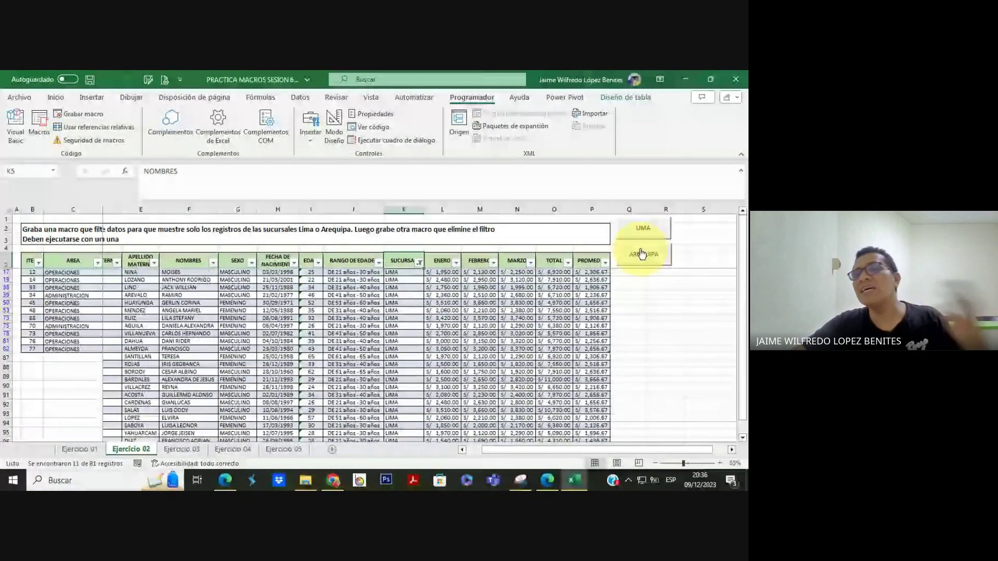
click(641, 226)
click(639, 254)
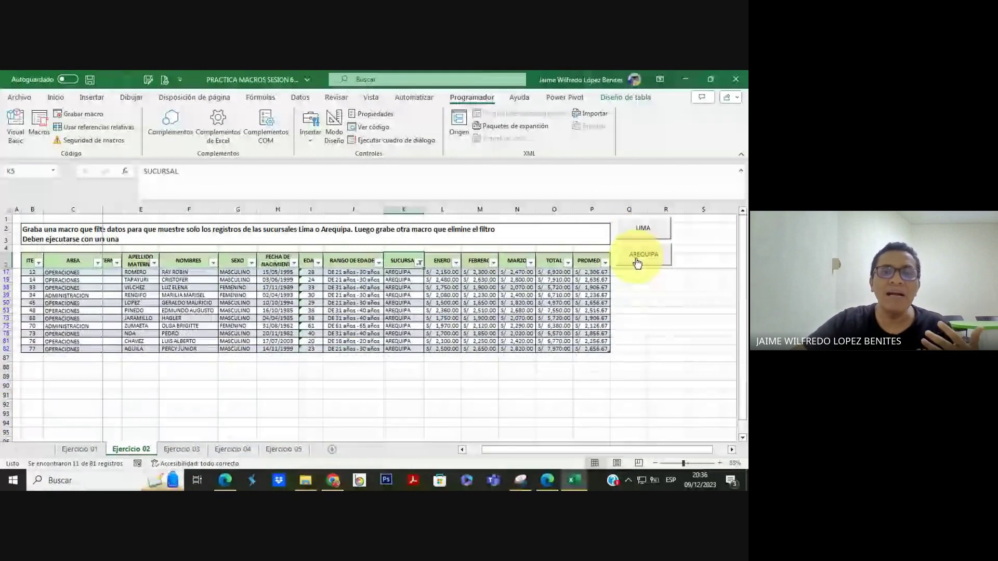
click(645, 236)
click(642, 253)
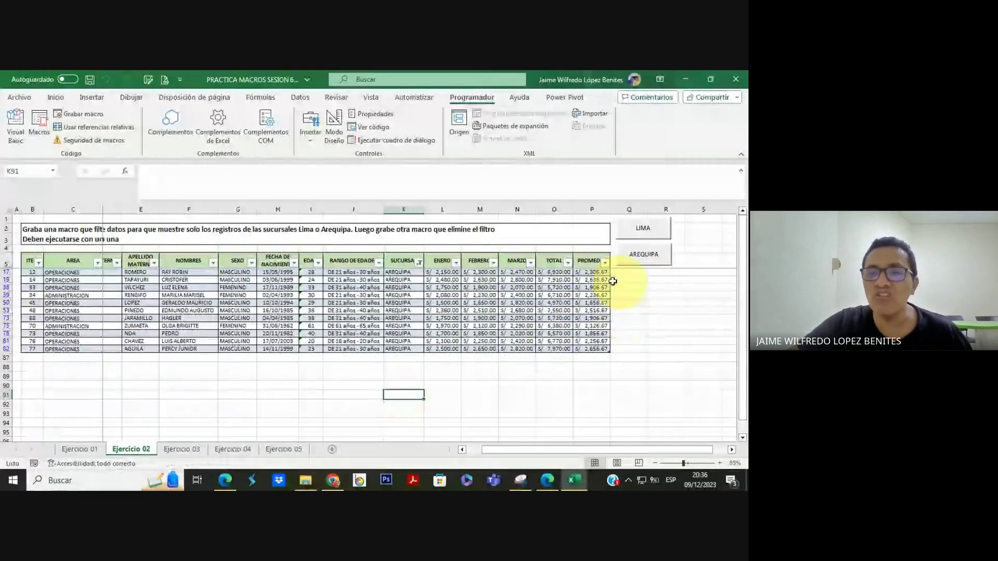
Check the Google Meet chat again, retest both branch buttons in the workbook, and review the exercise instructions in cell B2
click(225, 481)
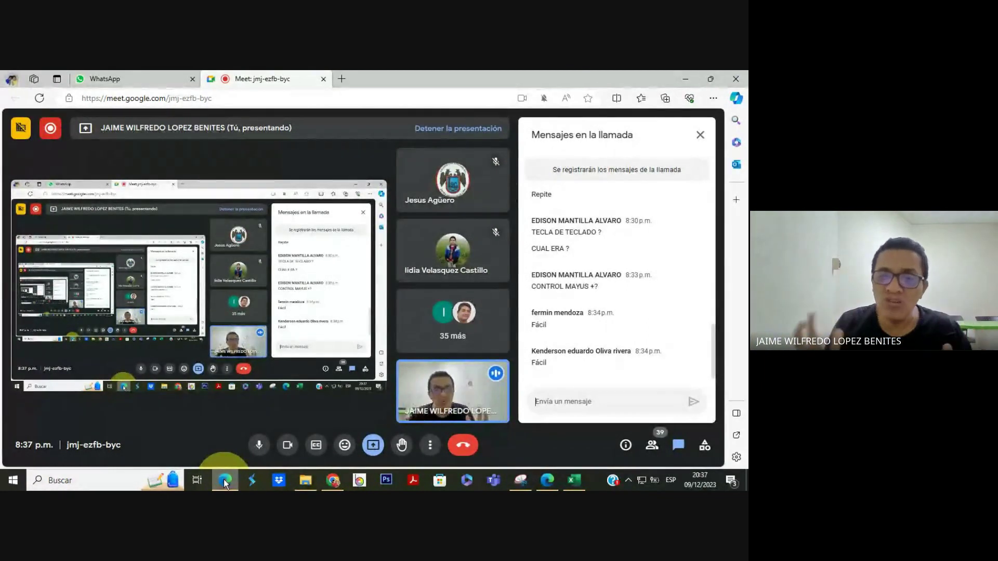
click(683, 79)
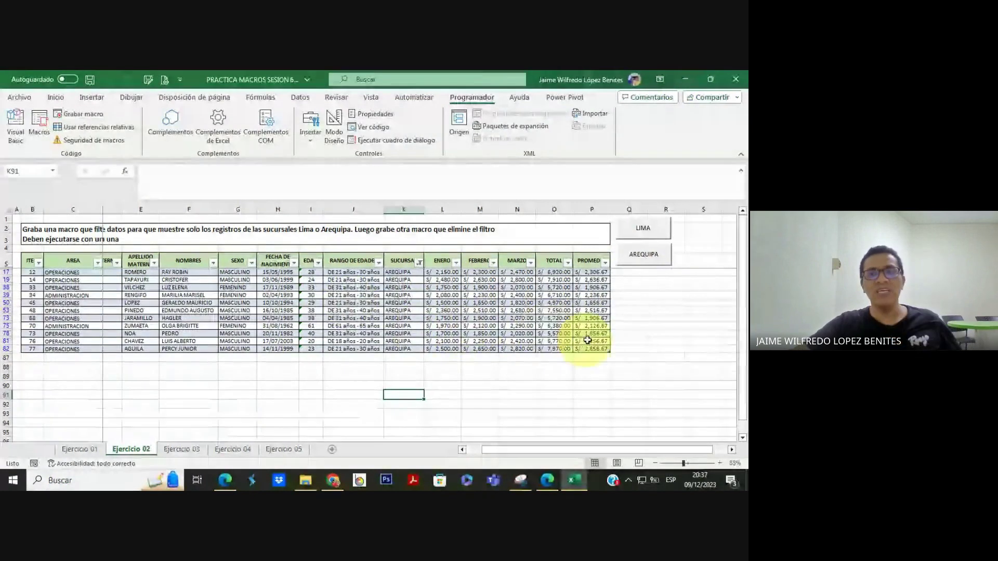
click(652, 238)
click(644, 254)
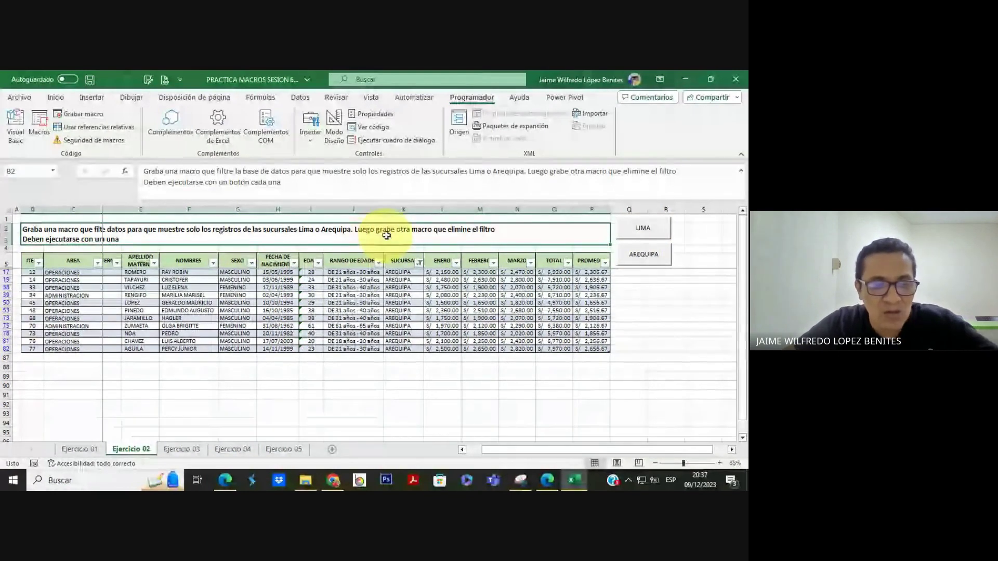
double_click(358, 230)
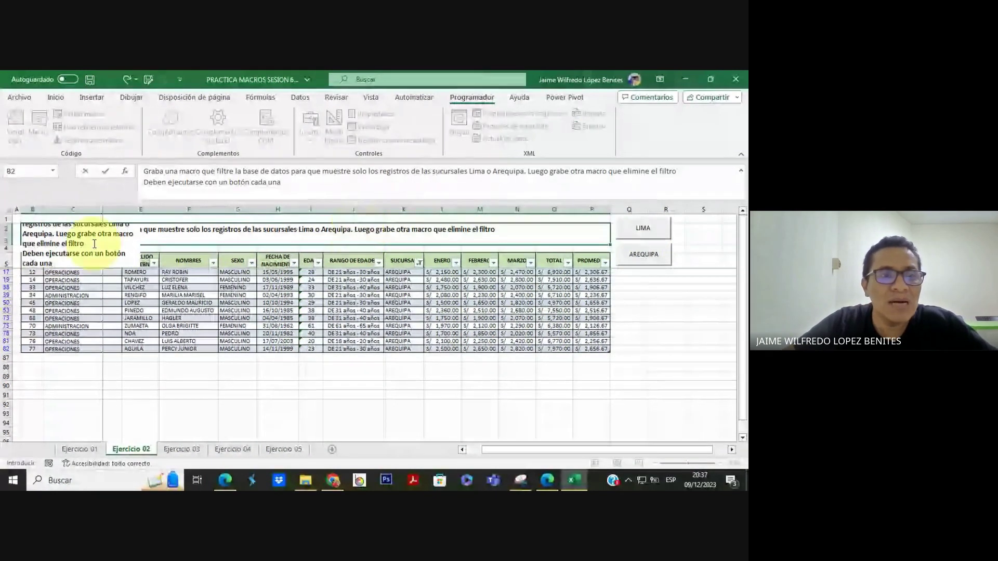
key(Escape)
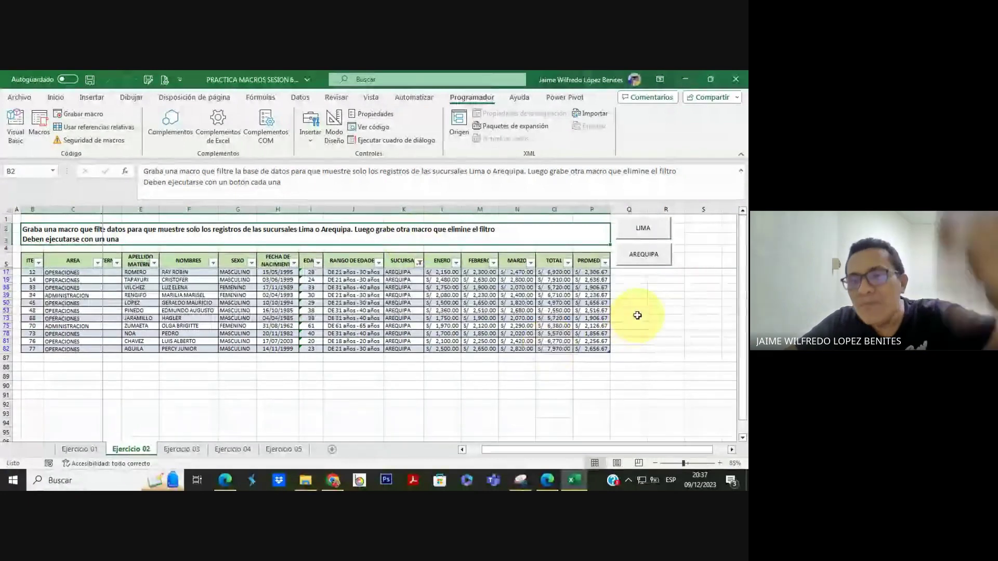
Clear the Arequipa filter by turning the table's filter off and on again from the SUCURSAL header, and select empty cell Q21
click(397, 260)
click(301, 97)
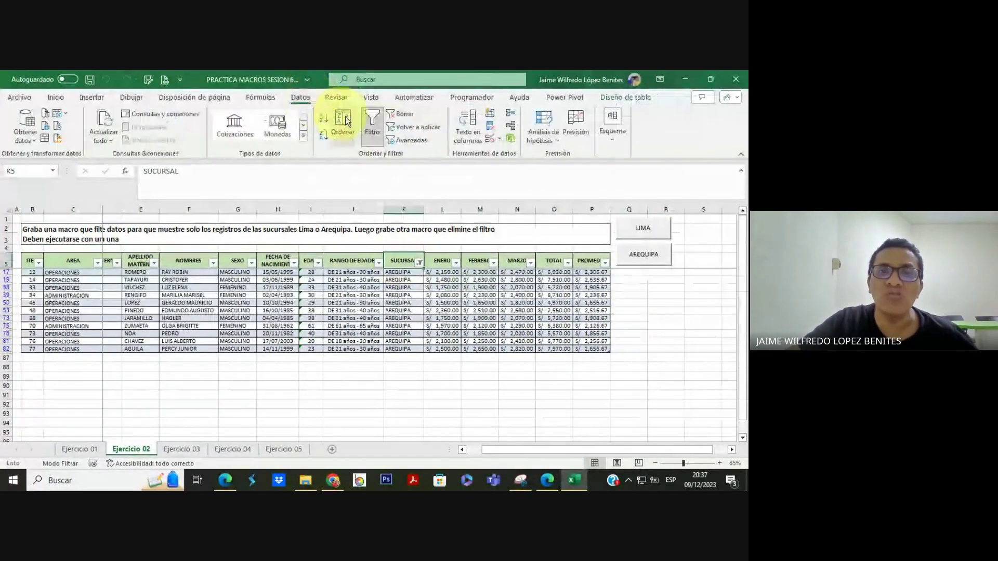
click(372, 122)
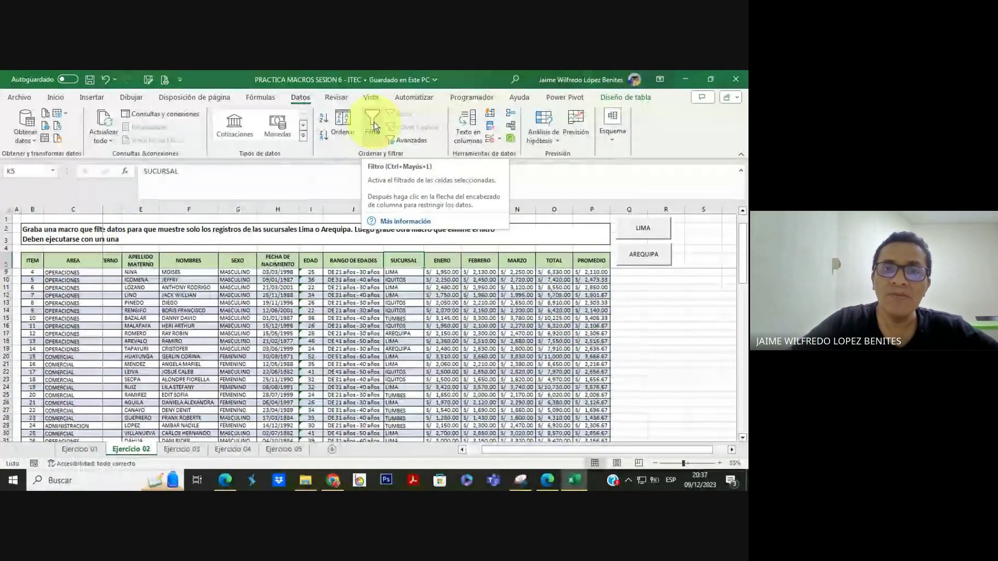
click(373, 122)
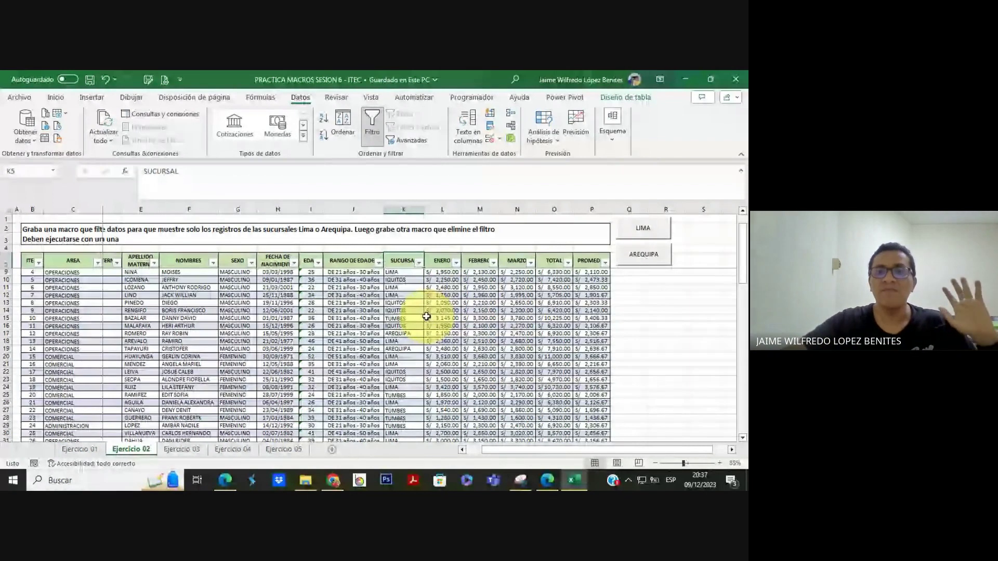
click(643, 365)
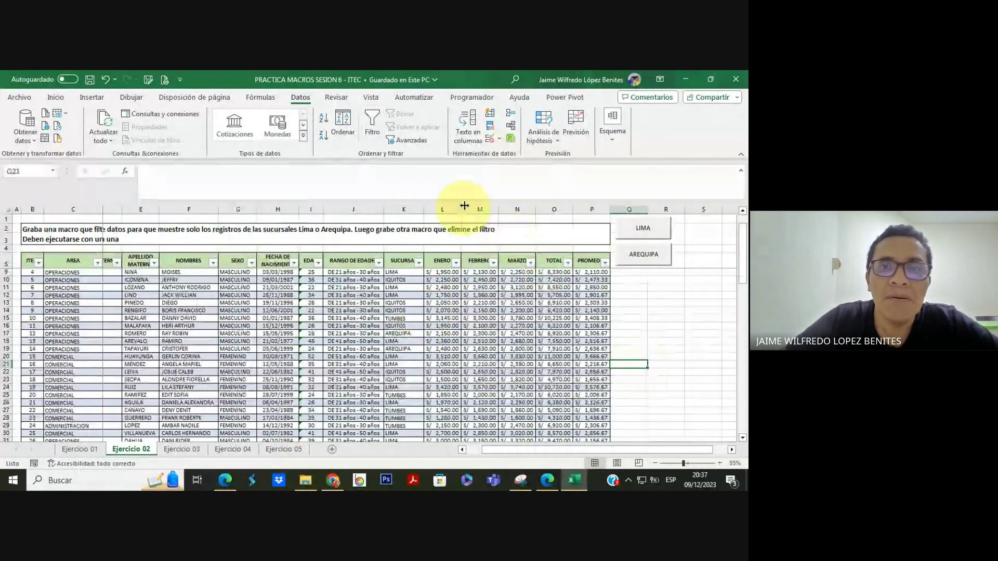
click(469, 97)
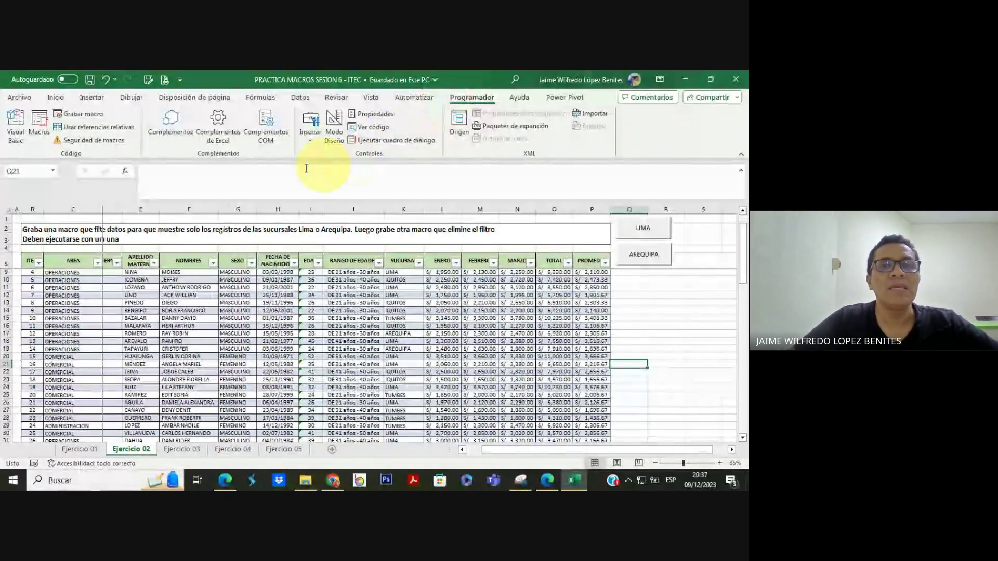
Start recording a new macro named ELIMINAR_FILTRO, stored in this workbook
click(83, 114)
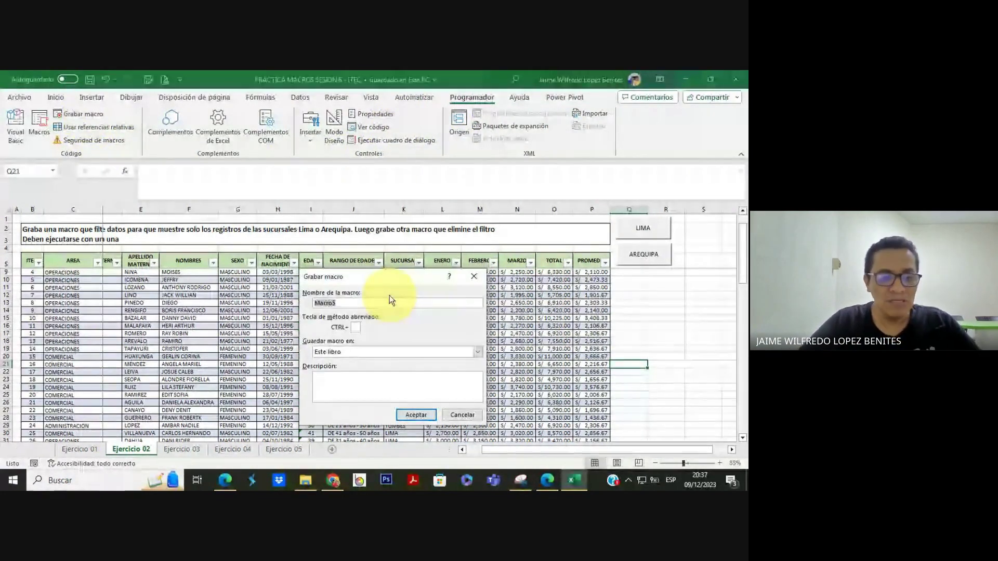
text(ELIMINAR)
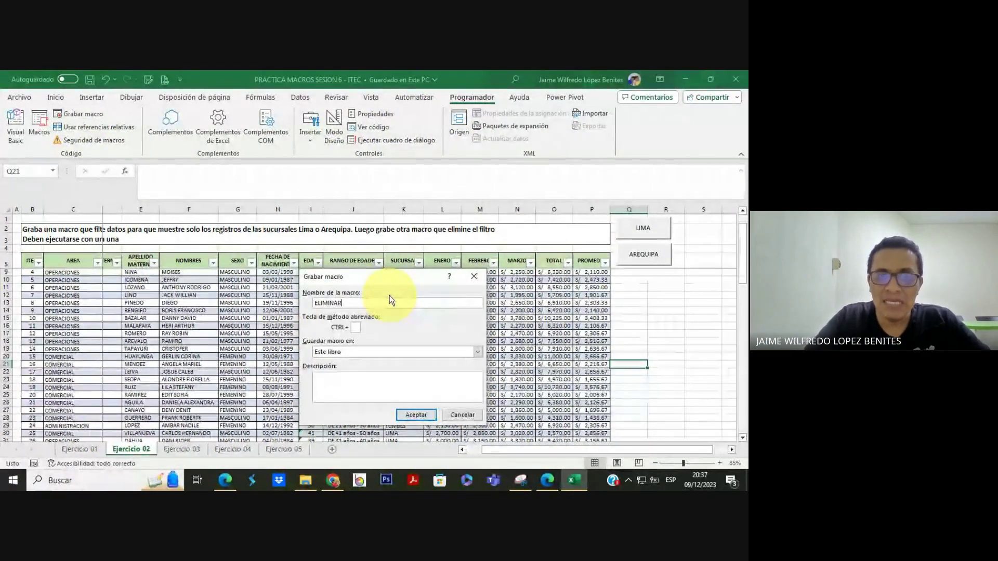
text(_FILTRO)
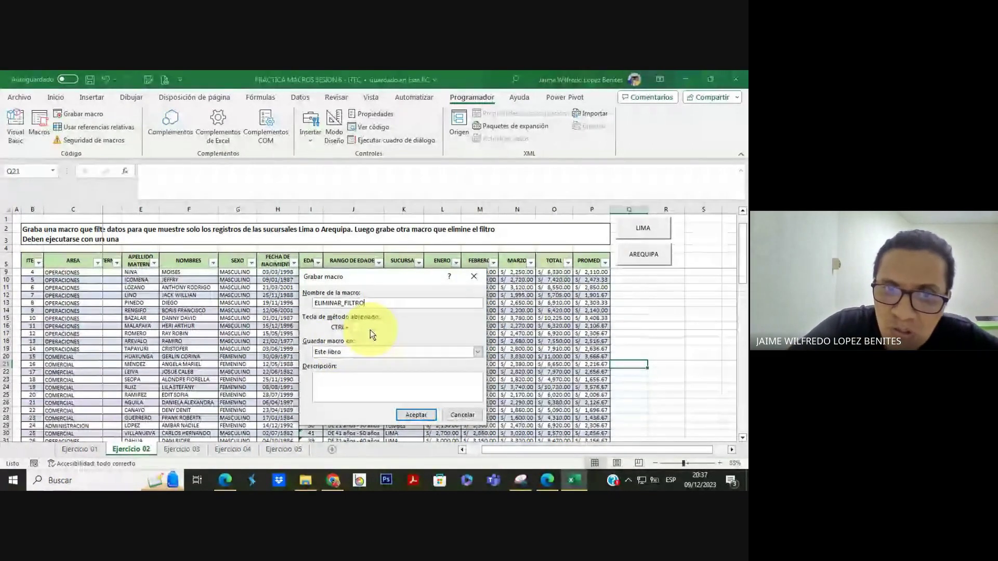
click(414, 416)
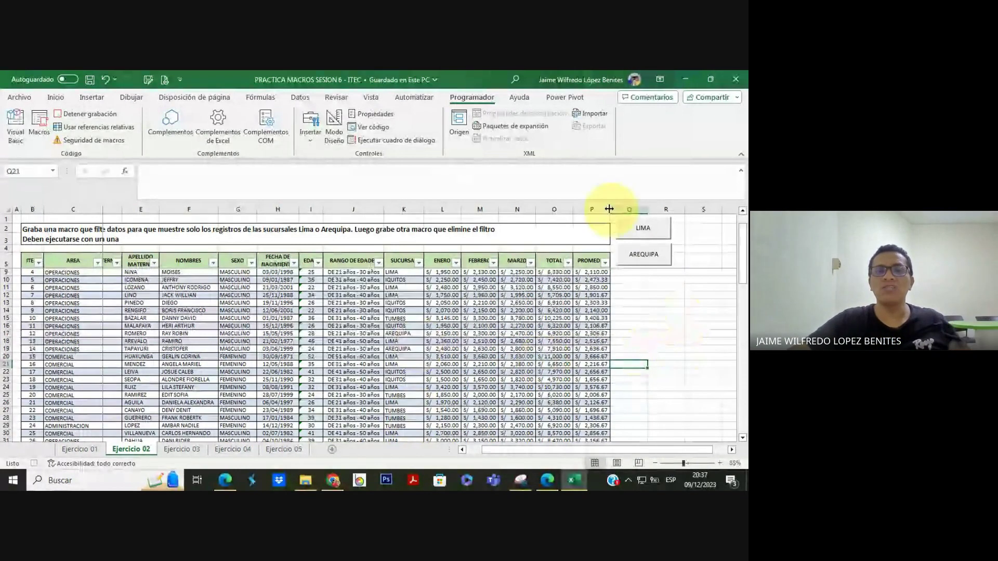
Select the table's SUCURSAL header, turn off the table's filter, and stop recording the macro
click(398, 260)
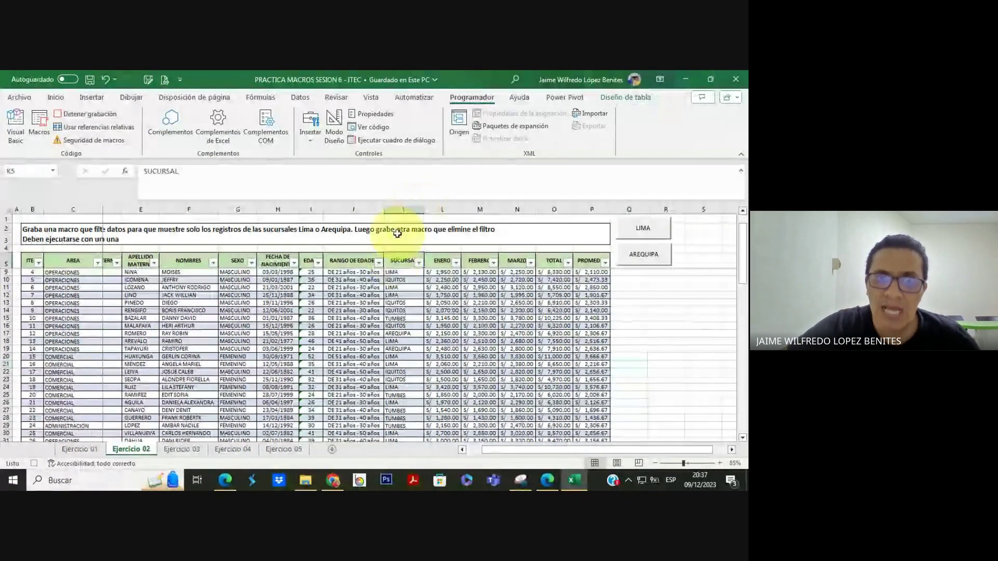
click(301, 99)
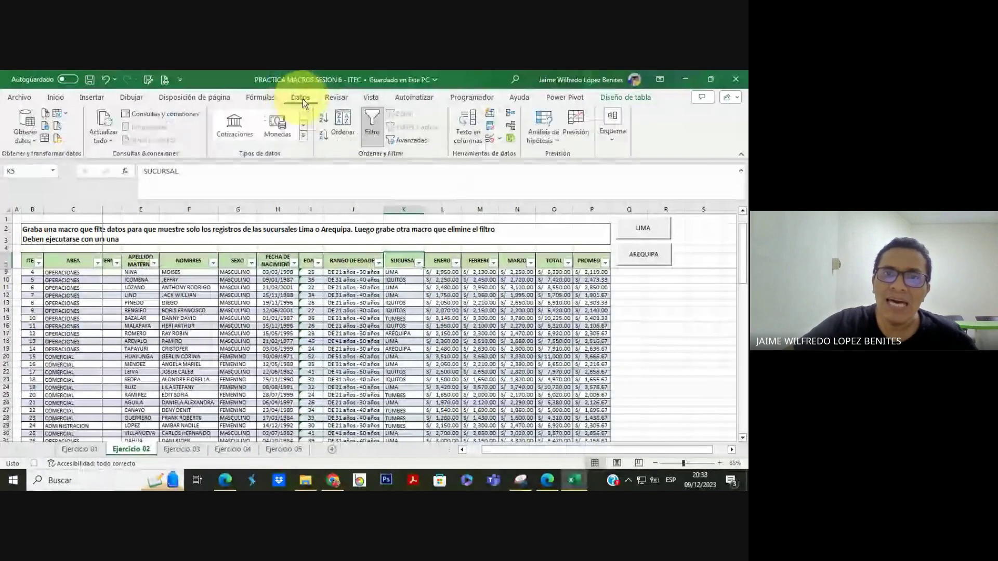
click(366, 133)
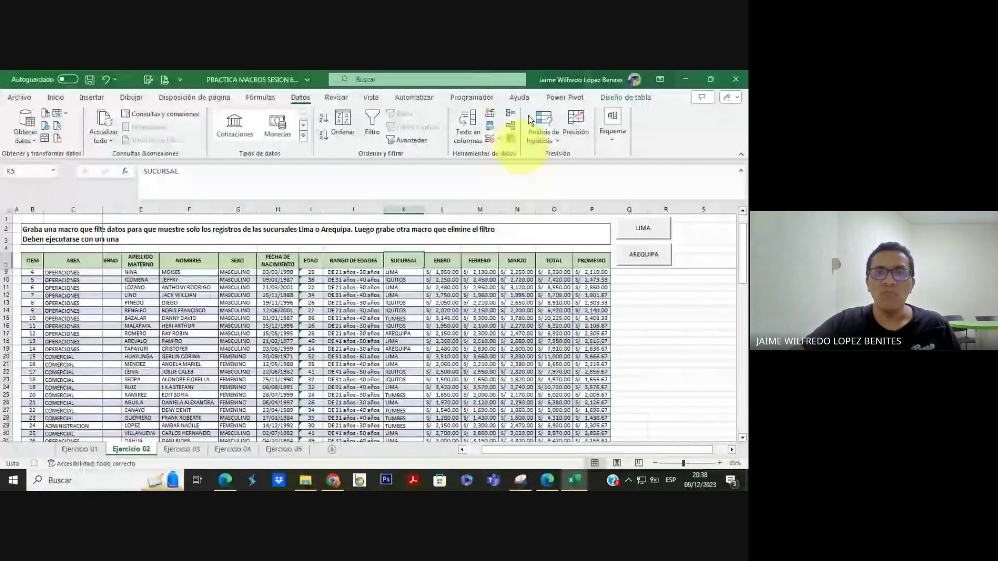
click(475, 97)
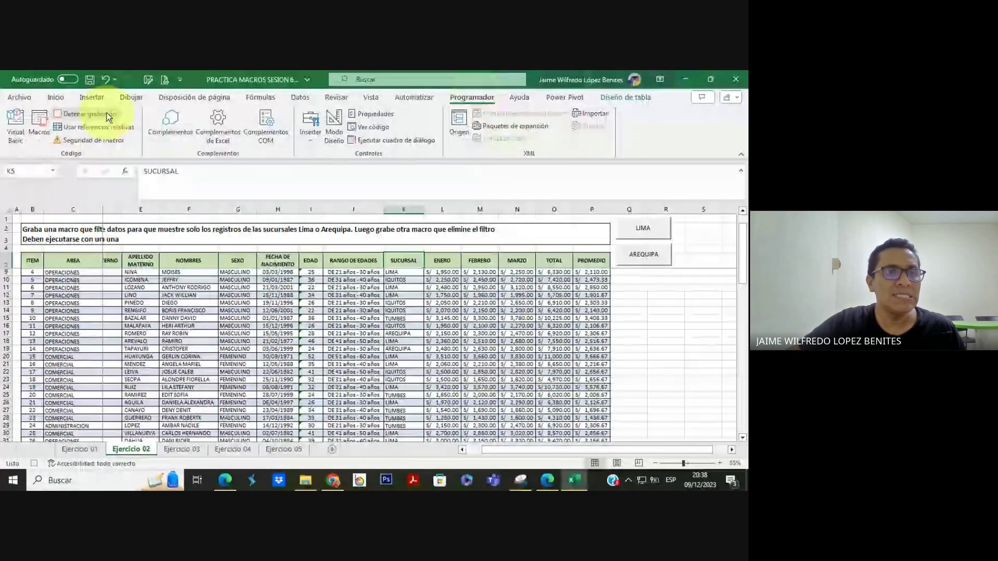
click(673, 318)
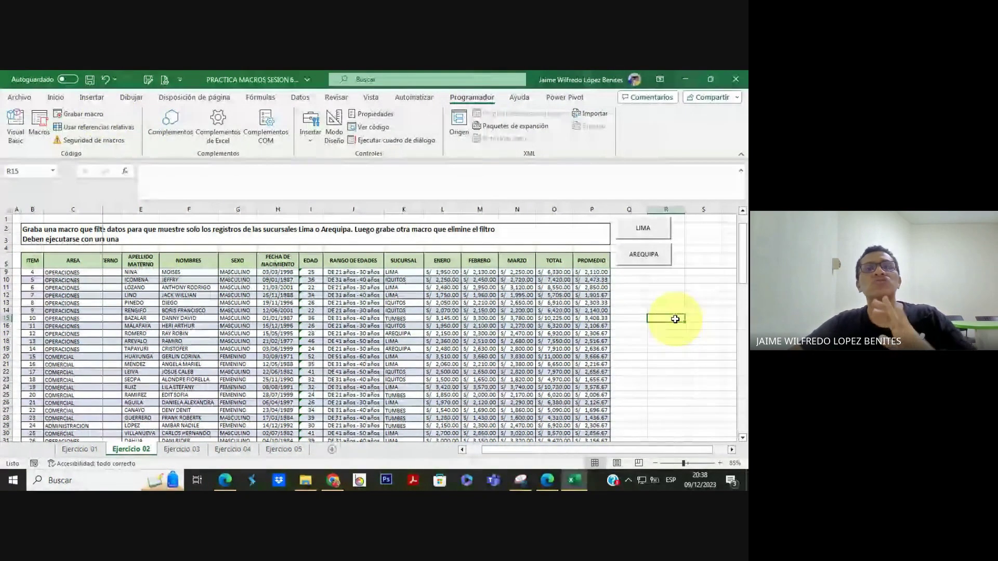
Insert a form-control button beside the LIMA and AREQUIPA buttons and assign it the ELIMINAR_FILTRO macro
click(312, 143)
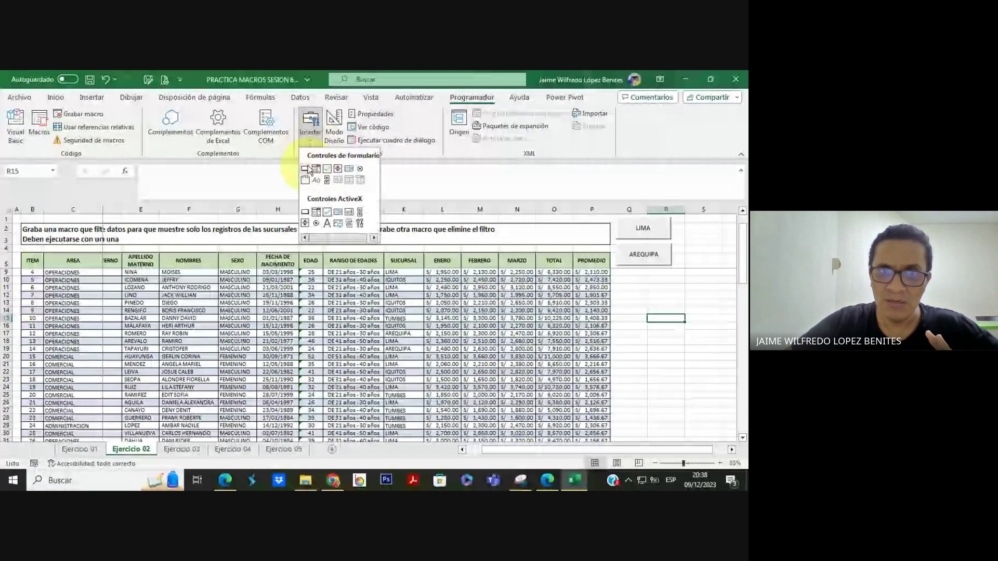
click(306, 170)
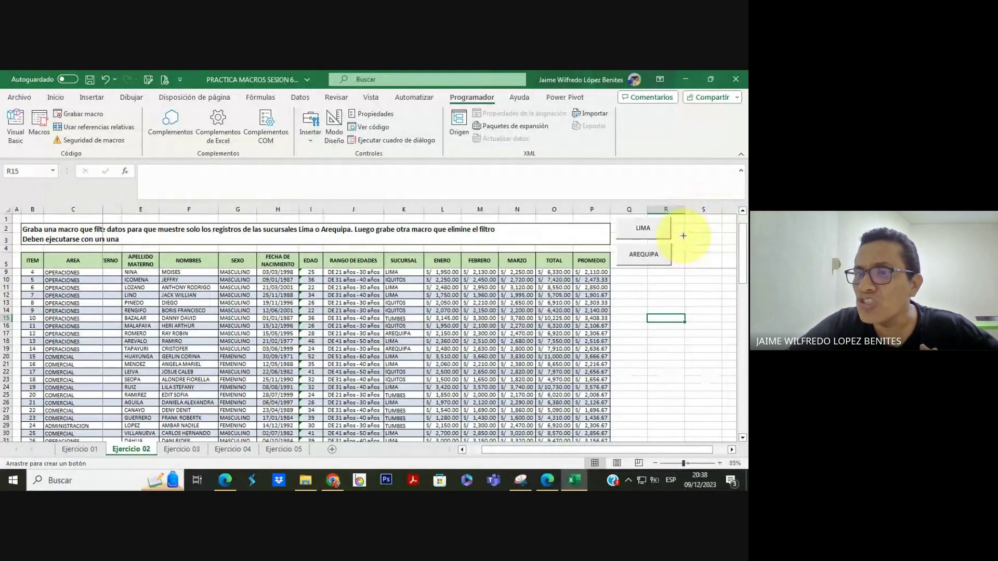
drag(678, 218, 717, 266)
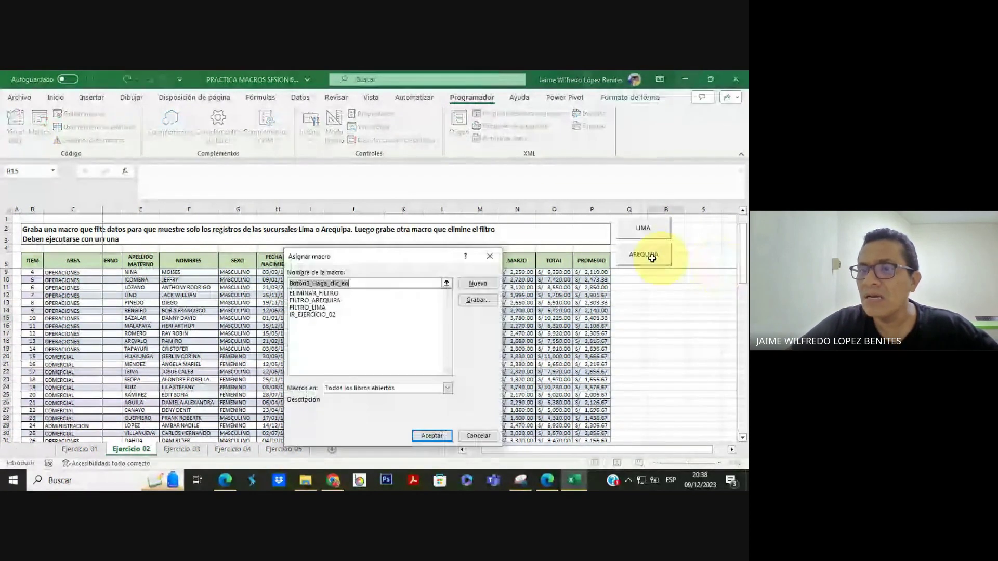
click(338, 294)
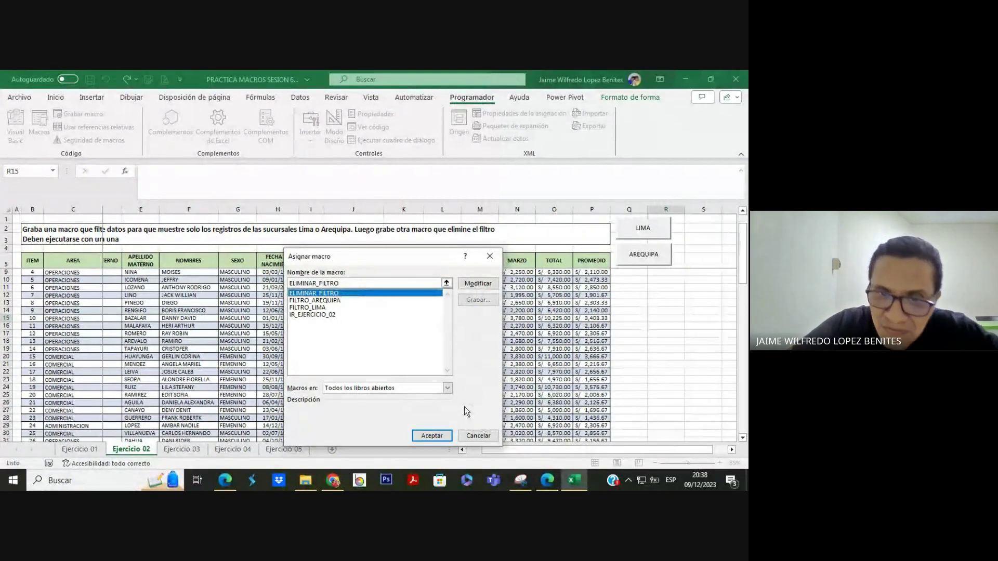
click(432, 435)
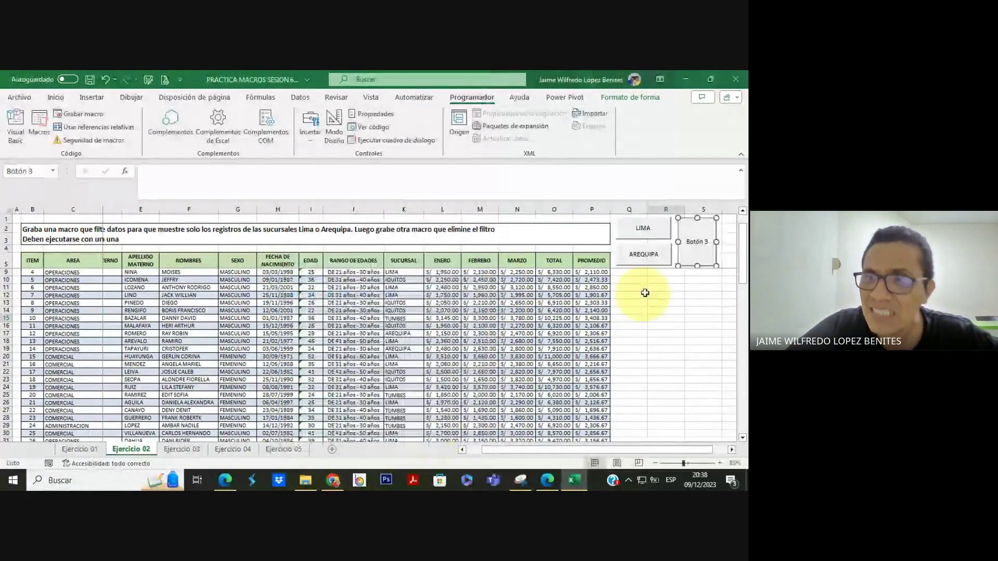
Change the new button's label to ELIMINAR FILTRO and deselect the button
click(698, 240)
key(ctrl+a)
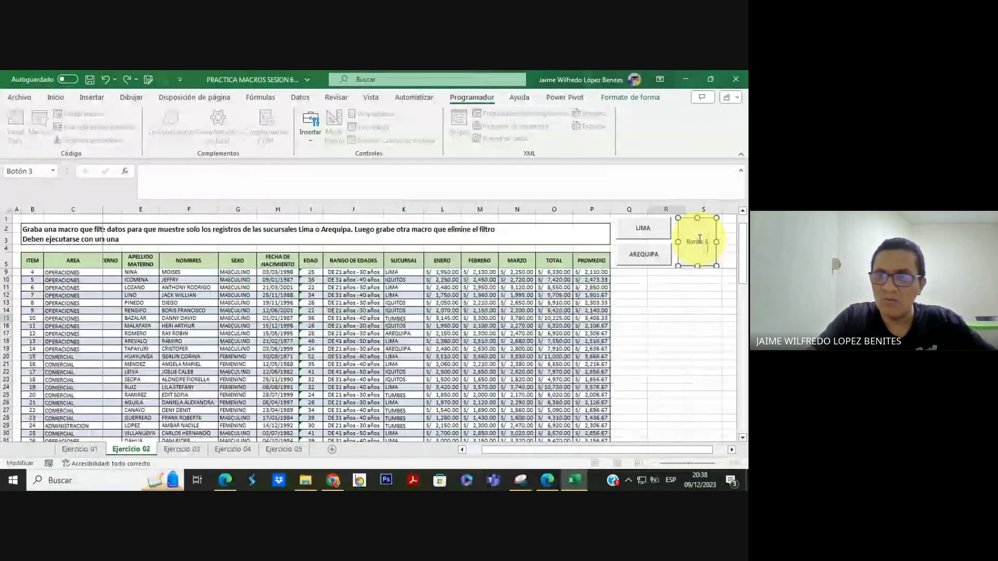
text(ELIMINAR FILTRO)
click(681, 279)
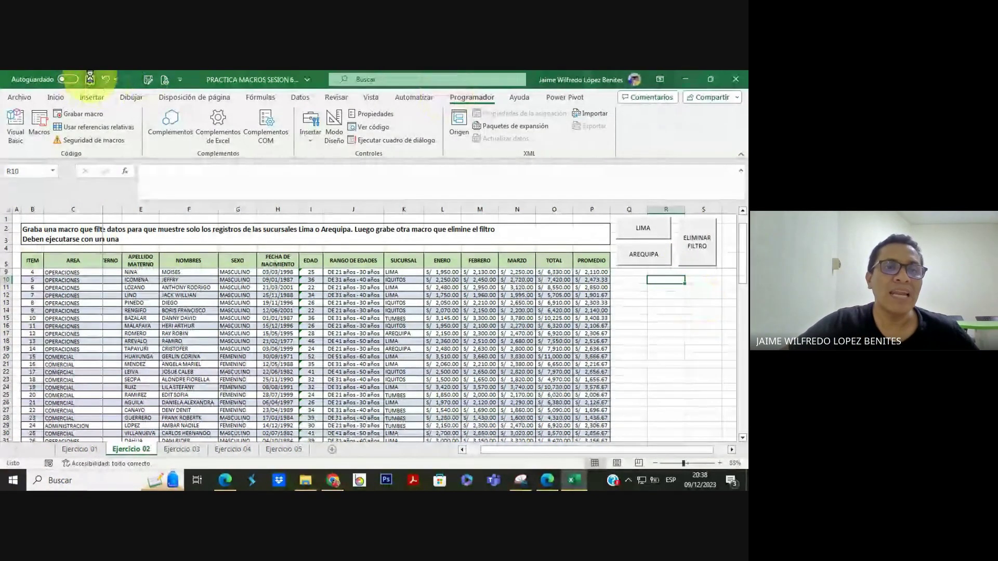
Test the LIMA, AREQUIPA and ELIMINAR FILTRO buttons repeatedly on the table, finishing with the filter removed
click(643, 229)
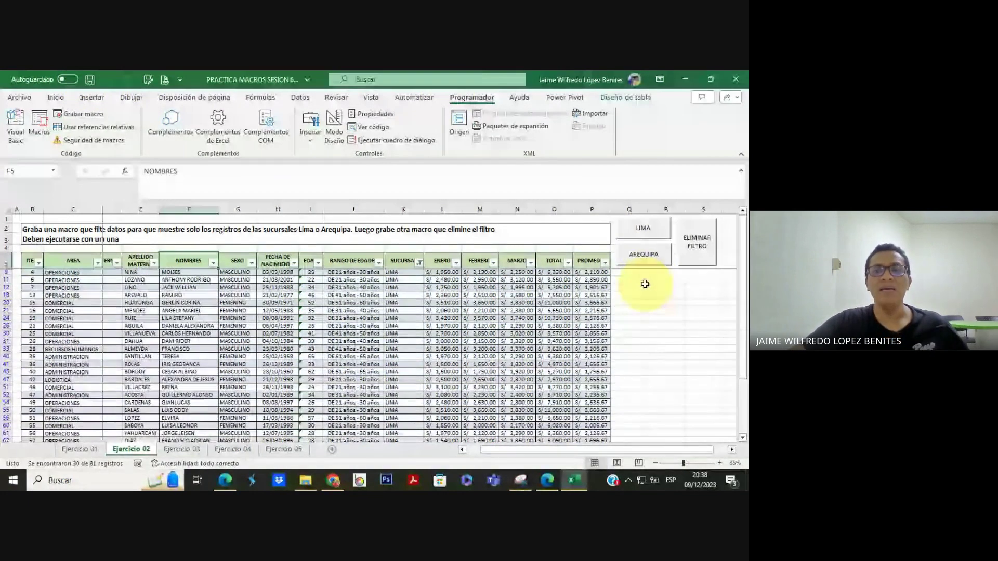
click(647, 256)
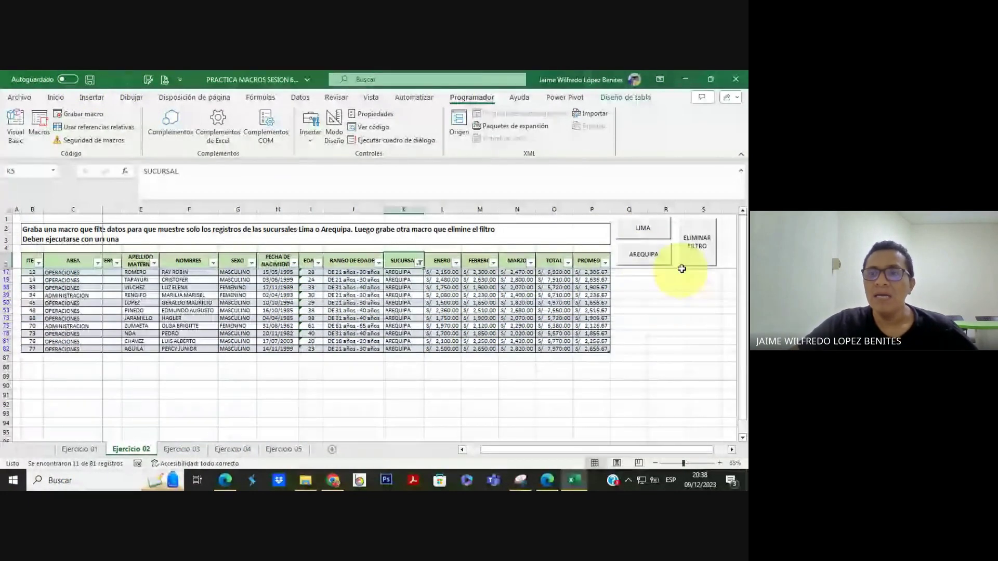
click(695, 251)
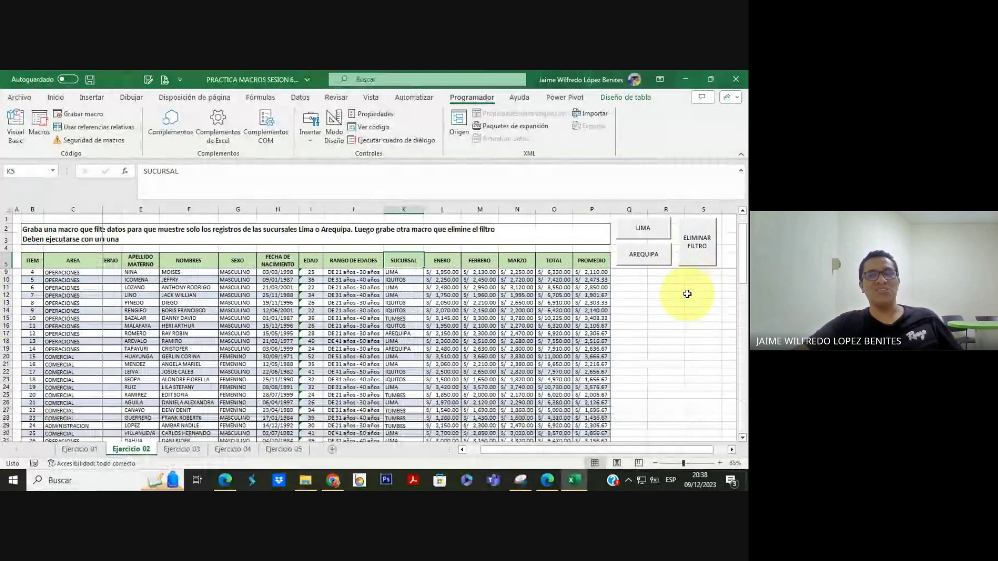
click(643, 229)
click(652, 261)
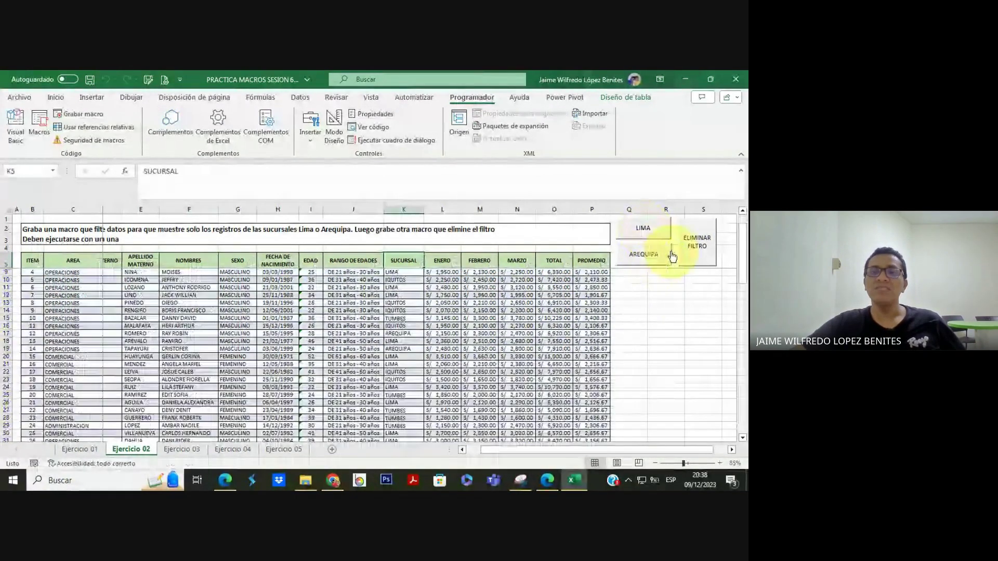
click(696, 252)
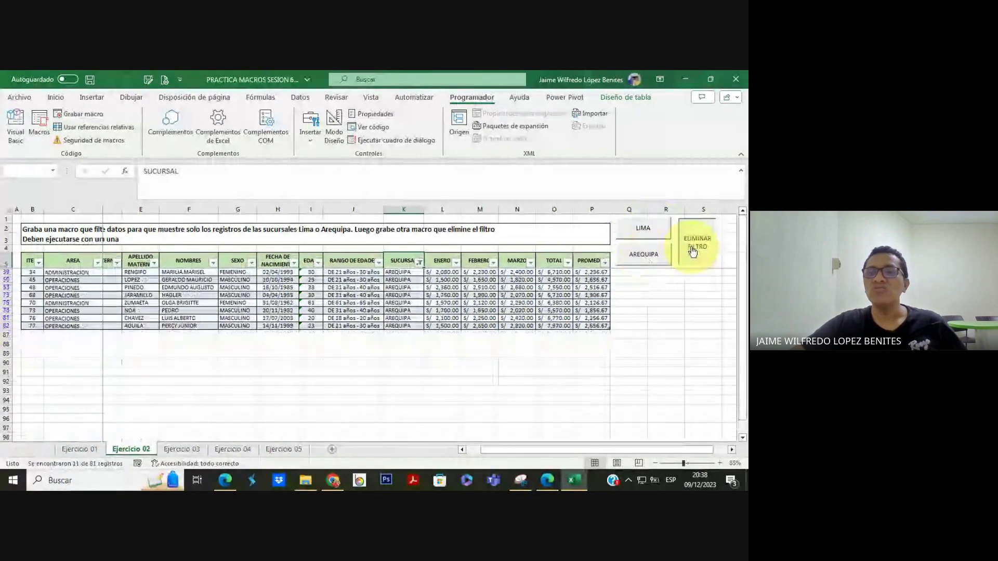
click(647, 232)
click(644, 254)
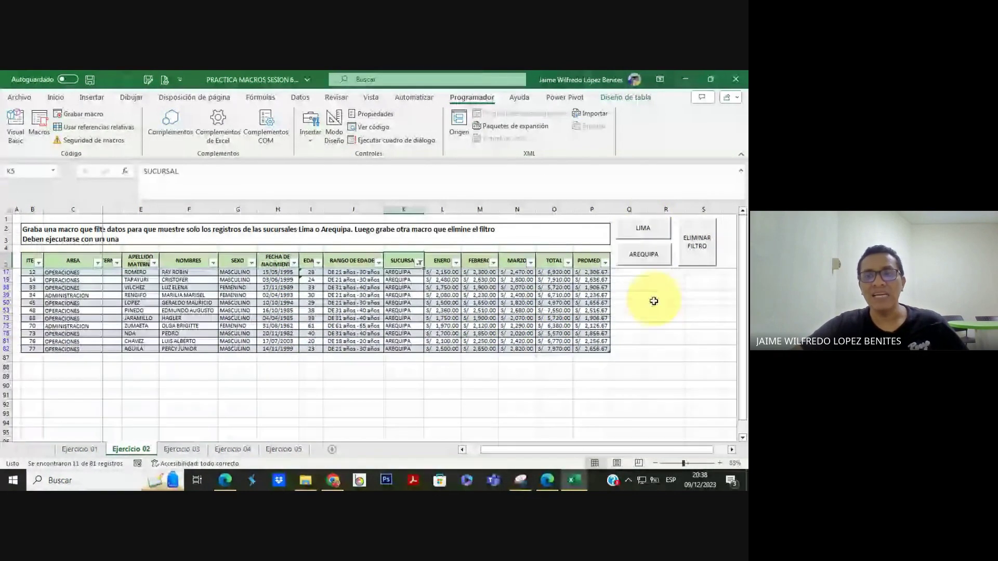
click(685, 255)
click(640, 333)
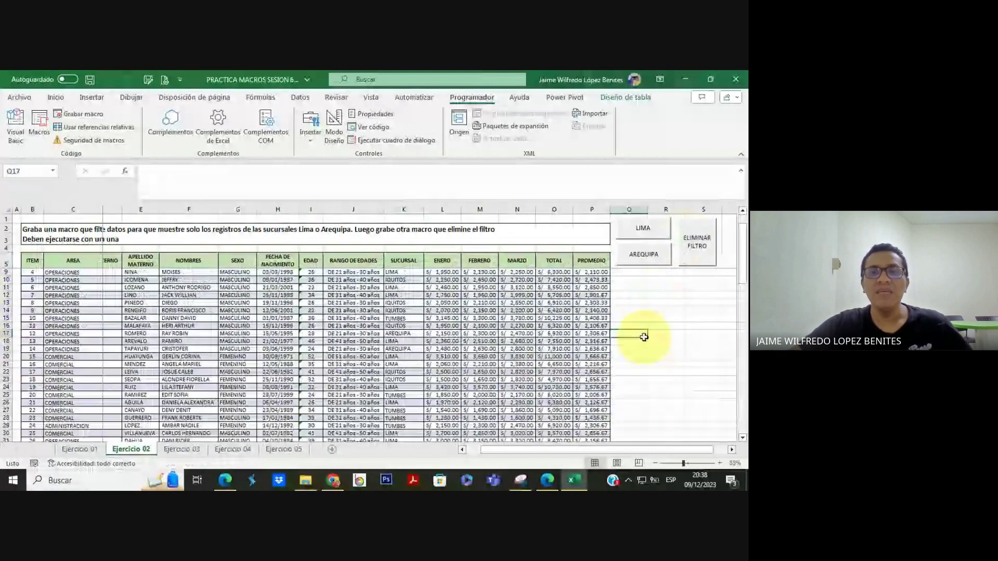
Switch to the Google Meet call to read the chat messages, and return to the Excel workbook
click(236, 478)
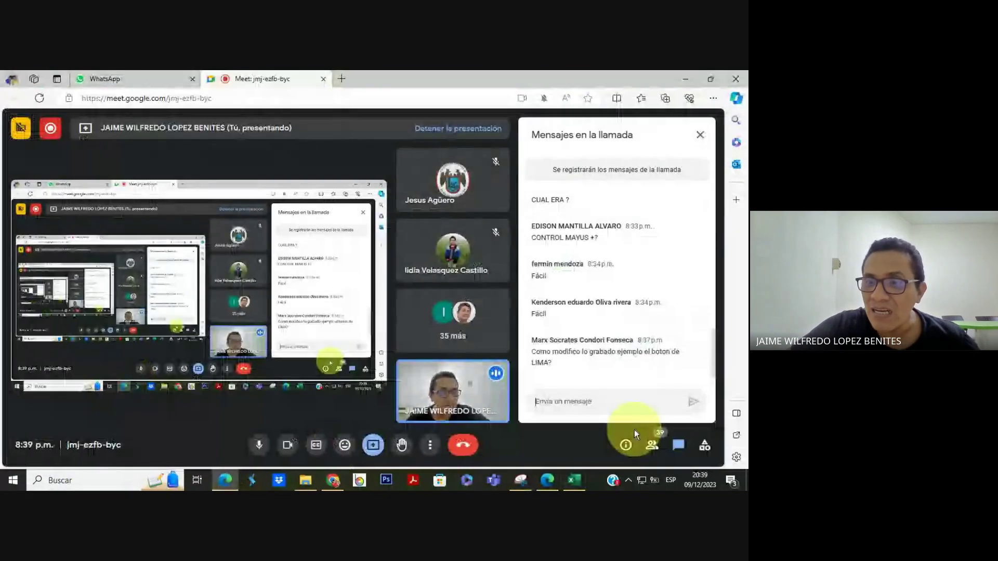
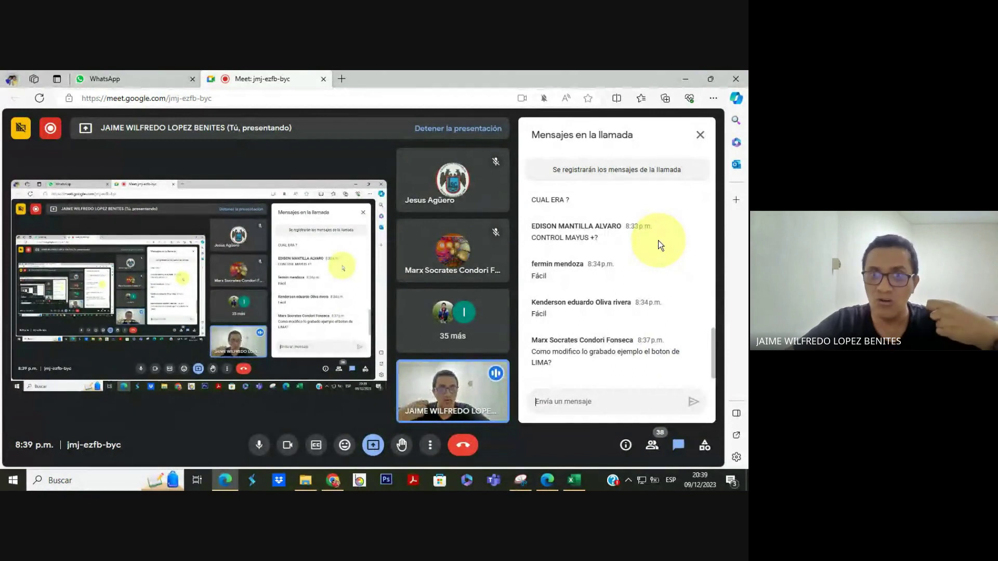
click(684, 79)
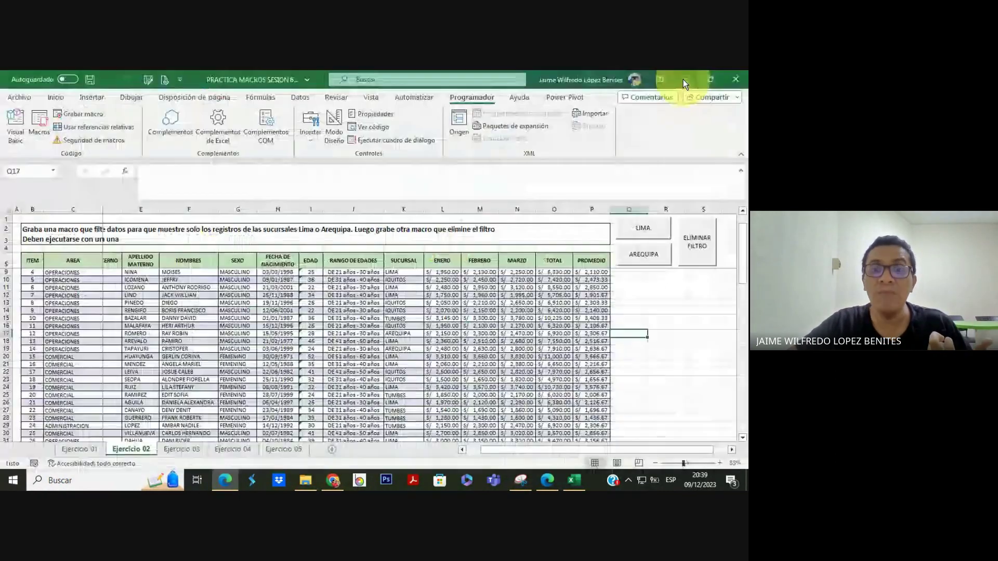
click(649, 295)
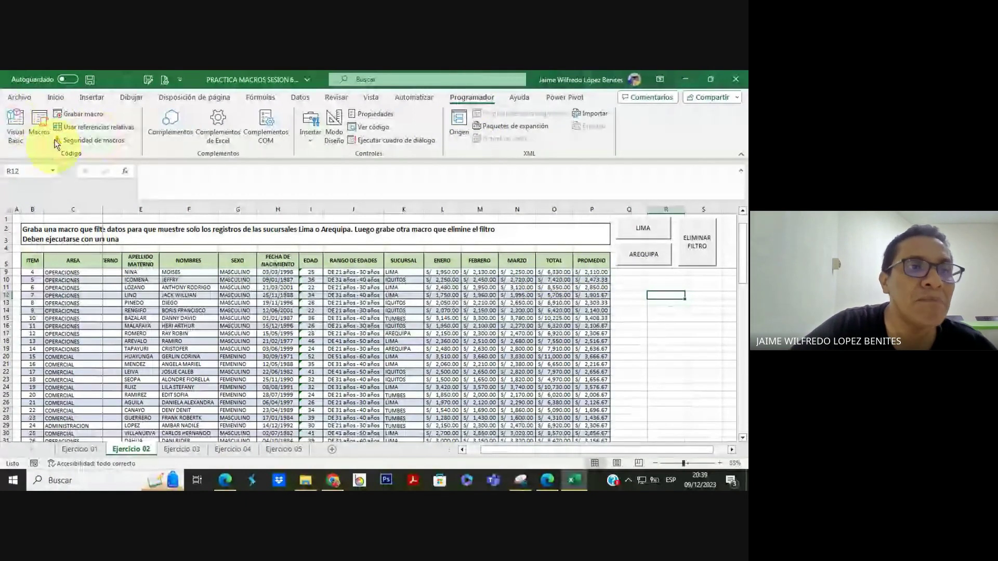
Open the FILTRO_LIMA macro for modification, examine its code including the Range line and filter criterion, and close the code editor
click(36, 125)
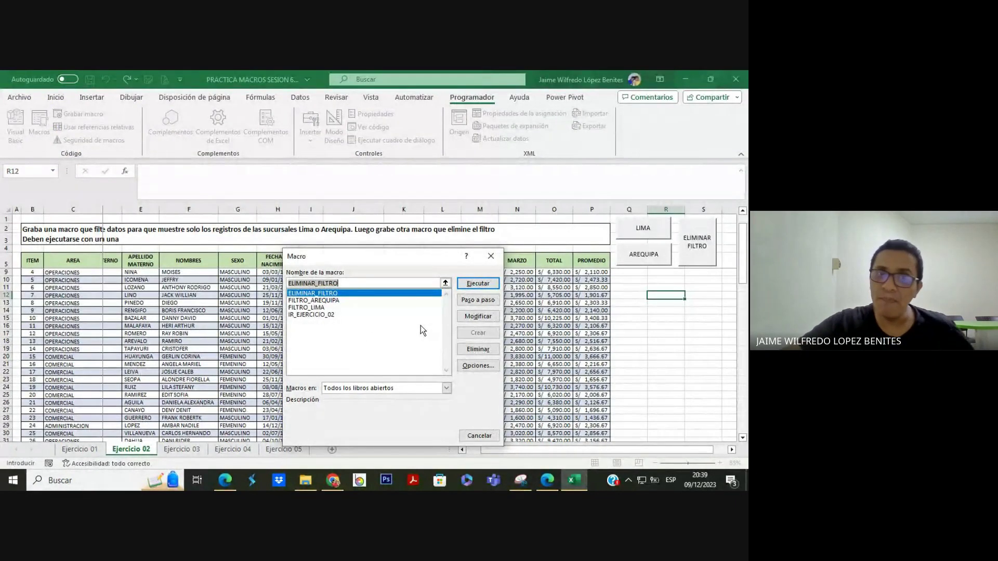
click(314, 308)
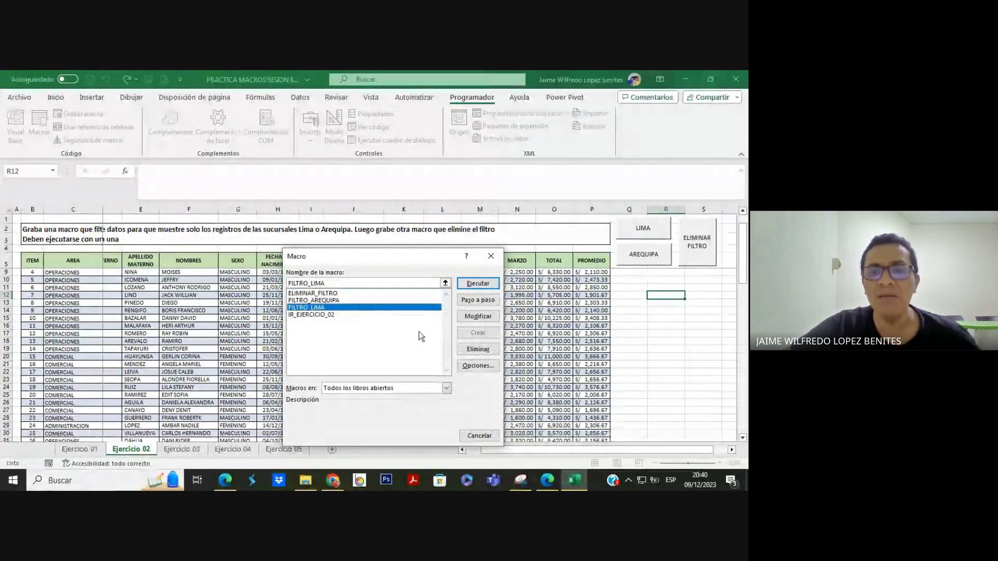
click(477, 317)
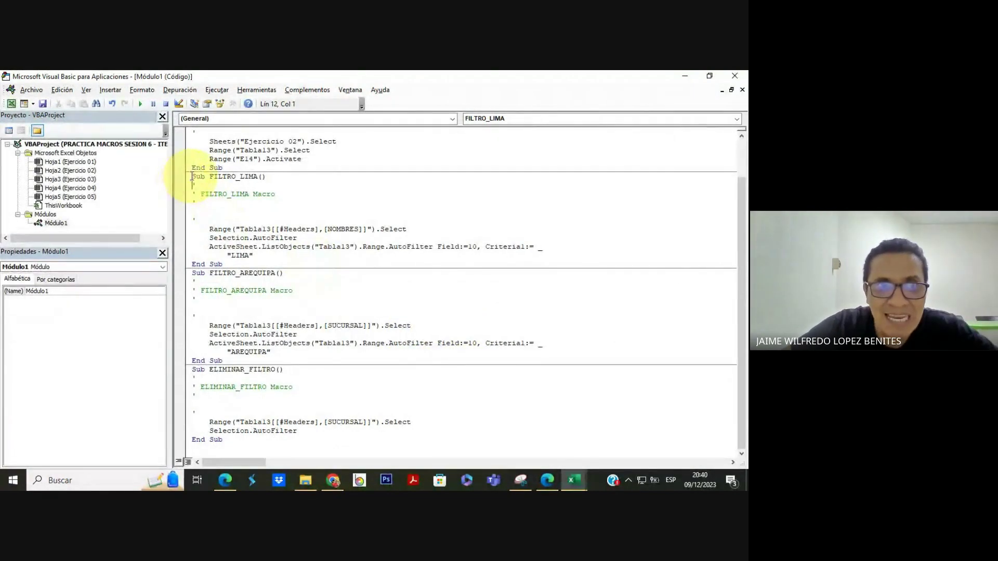
drag(192, 177, 223, 264)
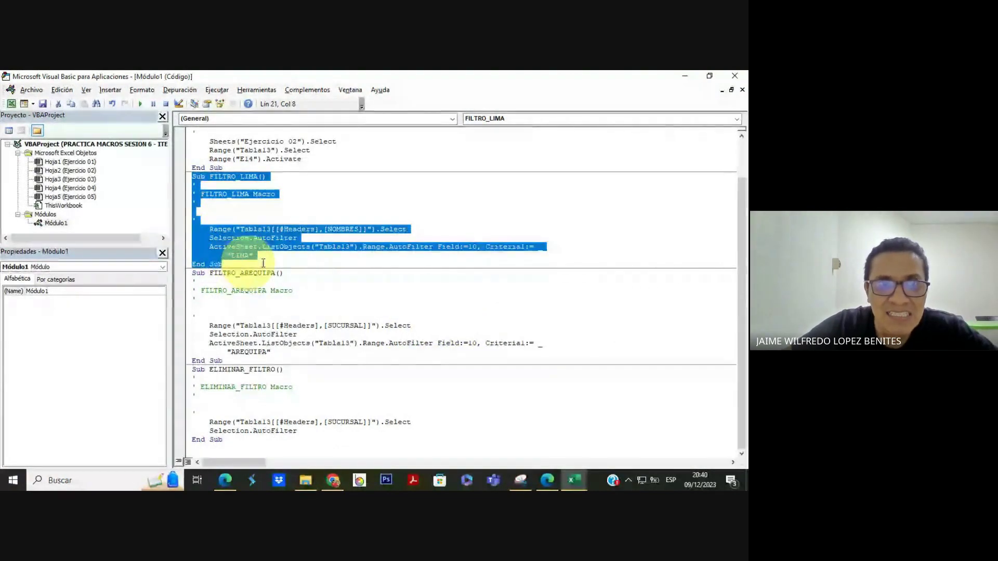
click(435, 247)
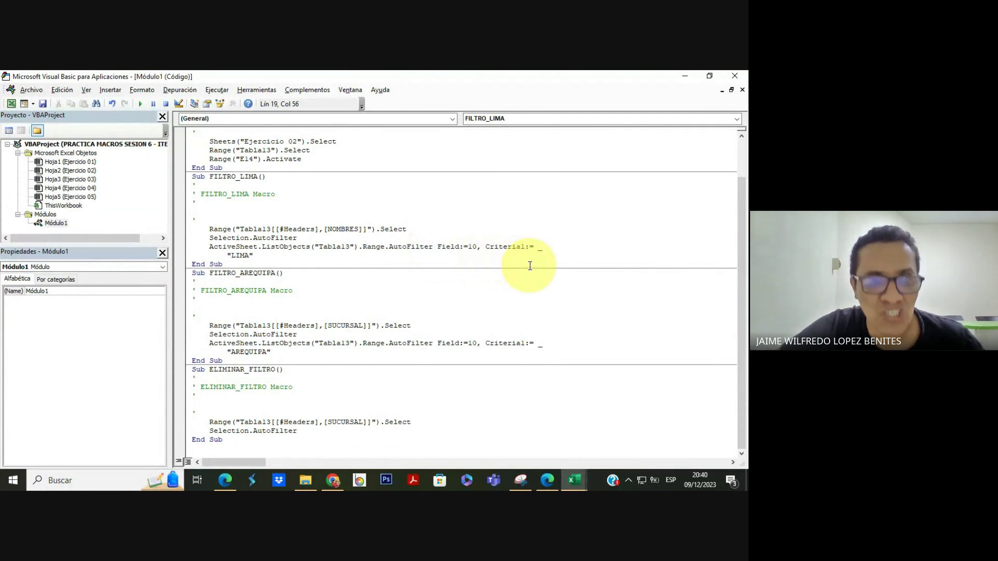
double_click(219, 229)
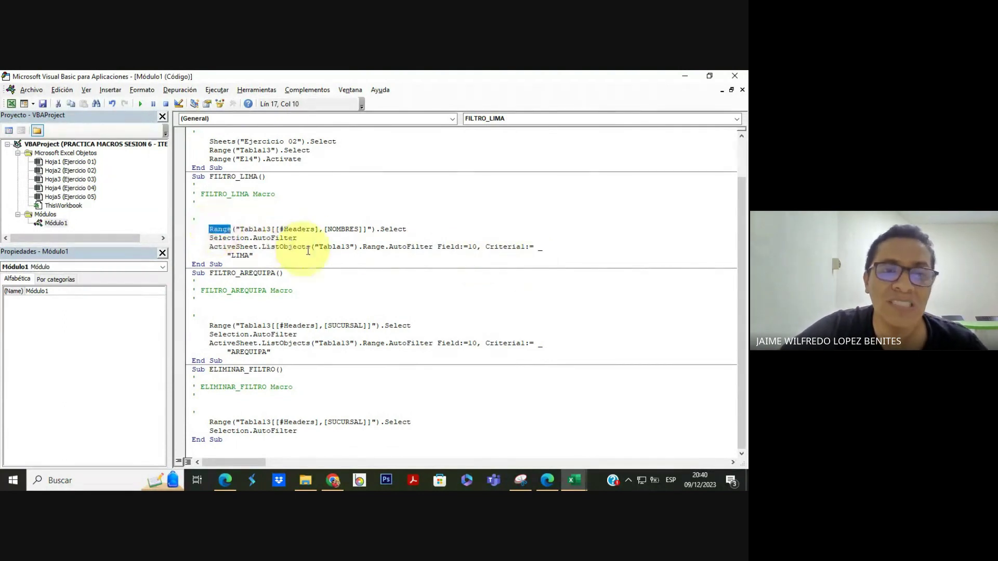
click(265, 255)
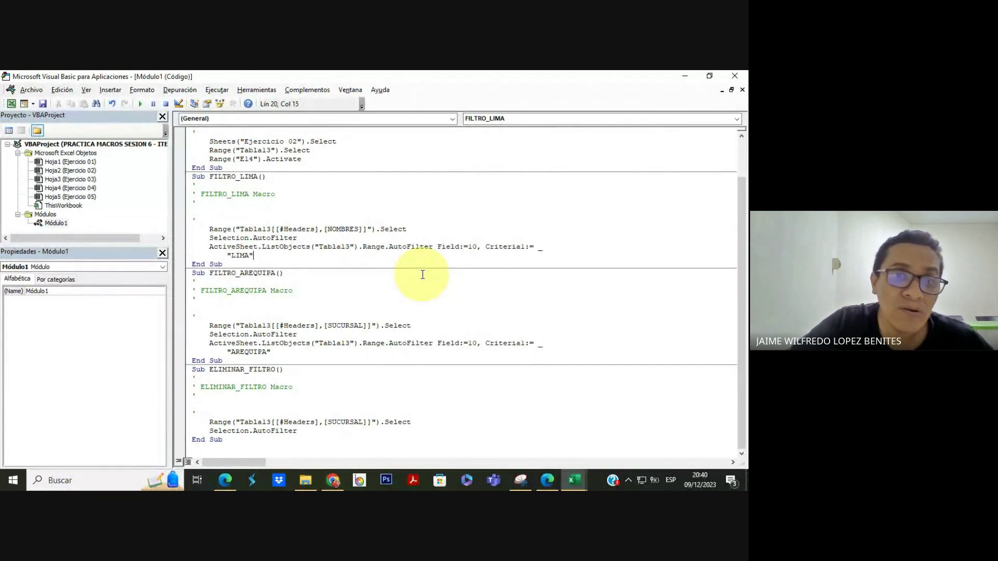
click(742, 76)
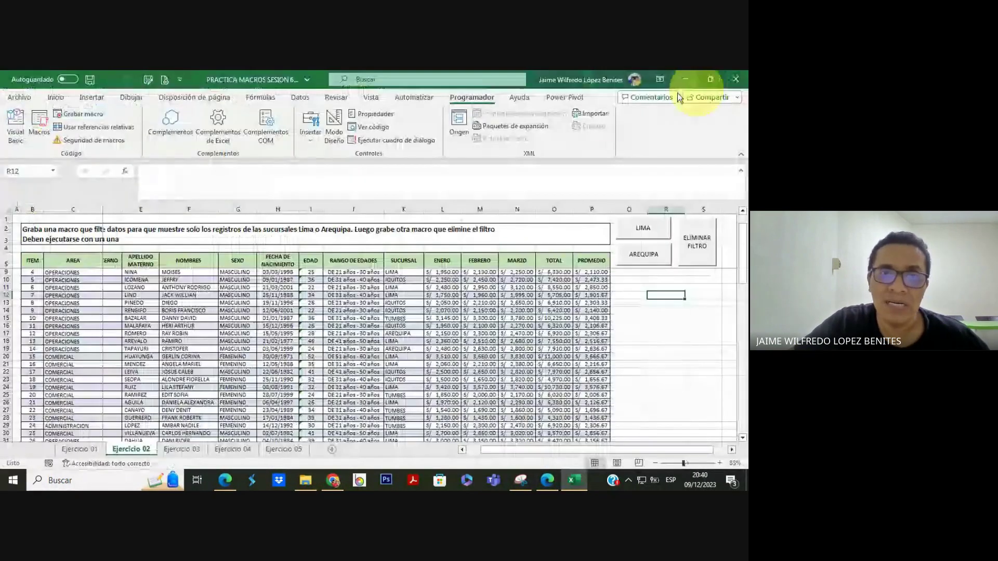
Open the list of macros, select FILTRO_LIMA to review the available options, and close the list
click(39, 123)
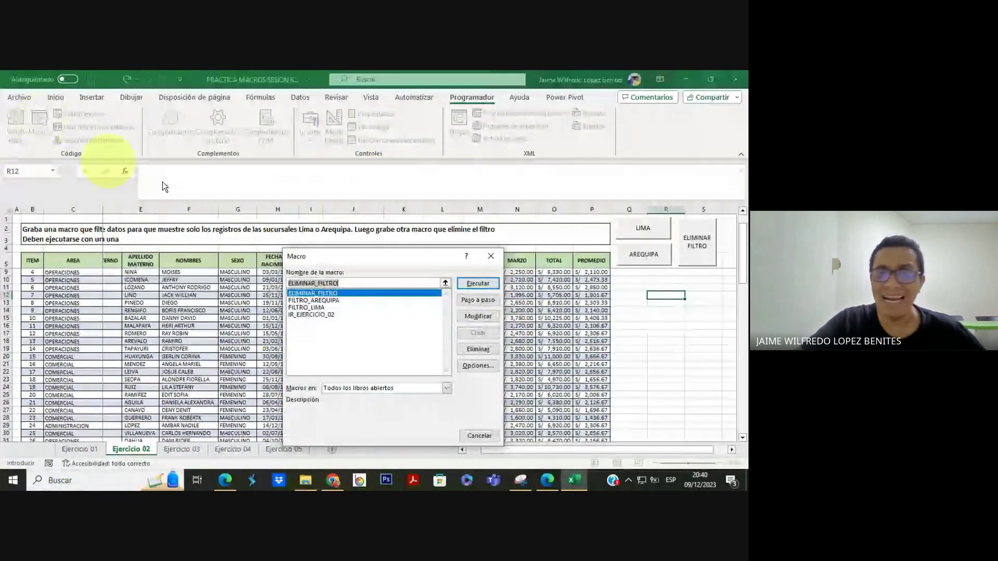
click(354, 307)
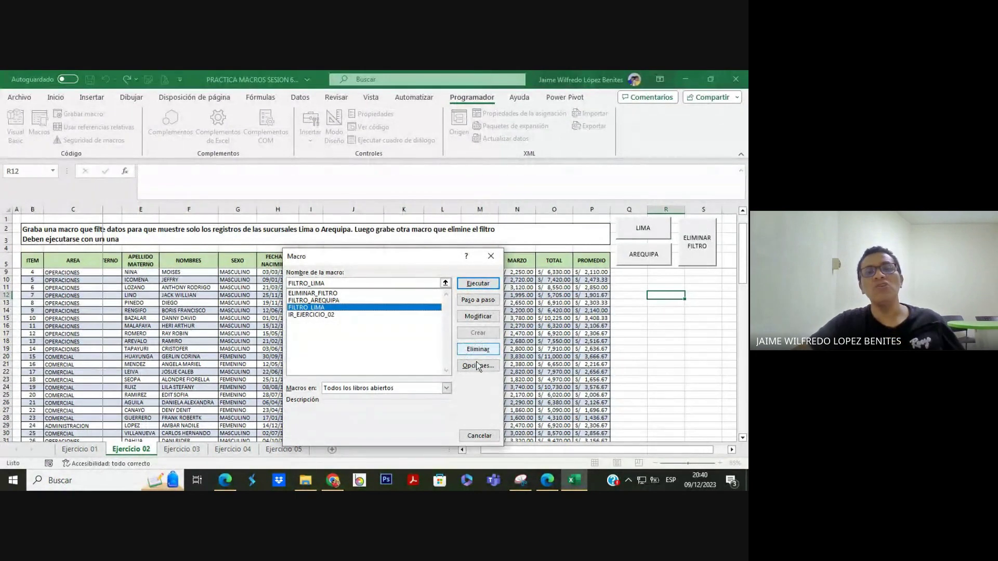
click(478, 436)
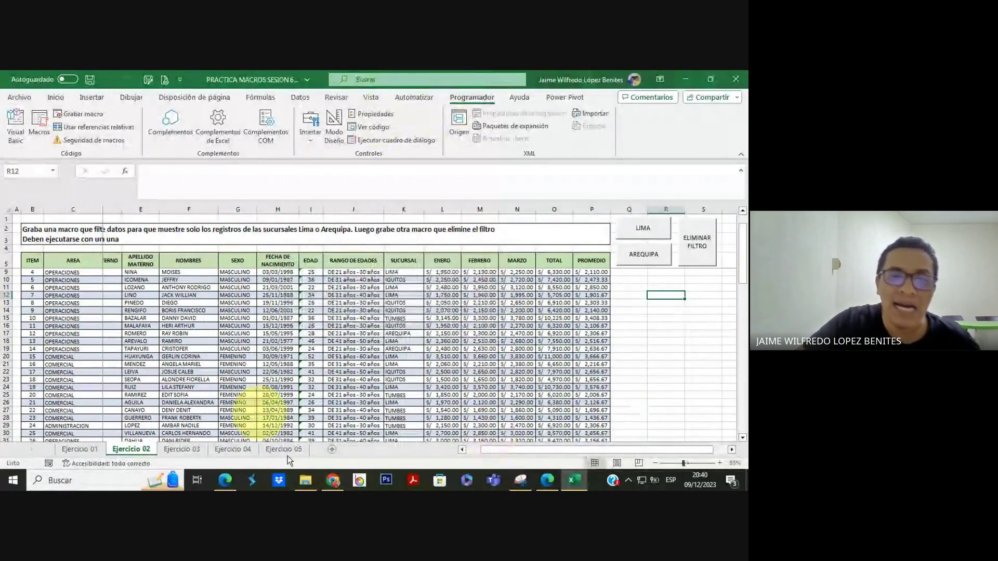
Check the Google Meet call messages twice, returning to the Ejercicio 02 sheet in Excel each time
click(224, 480)
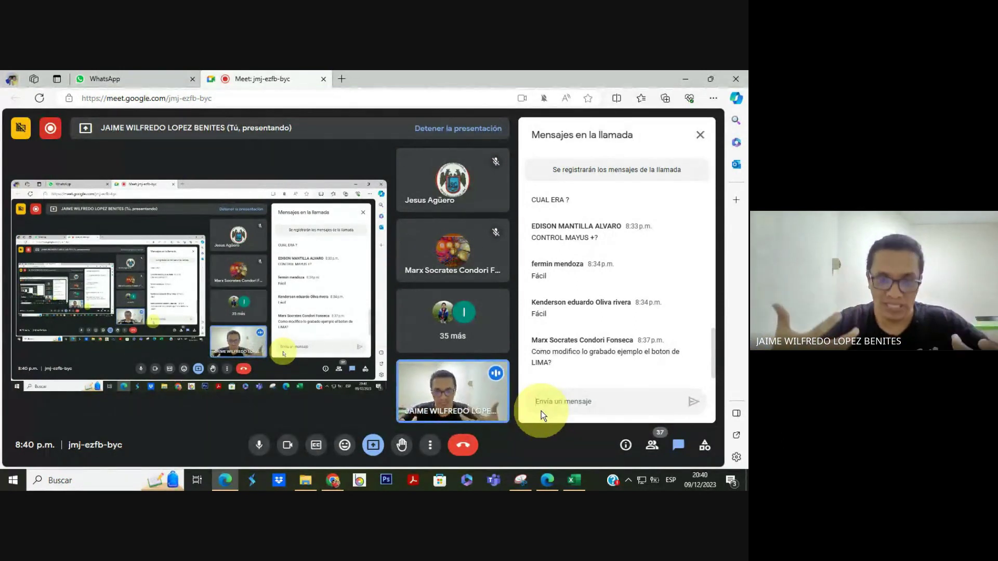
click(687, 74)
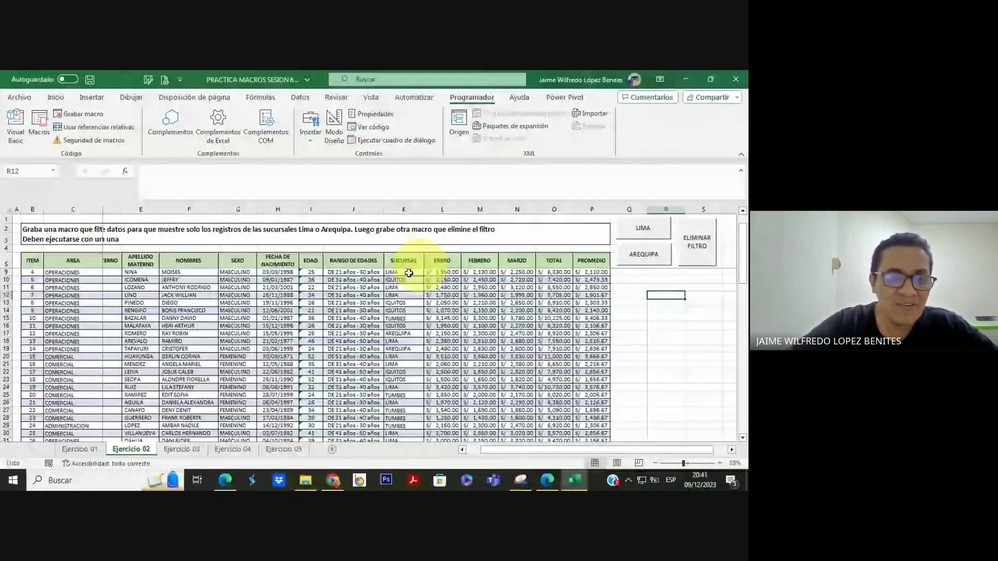
click(310, 318)
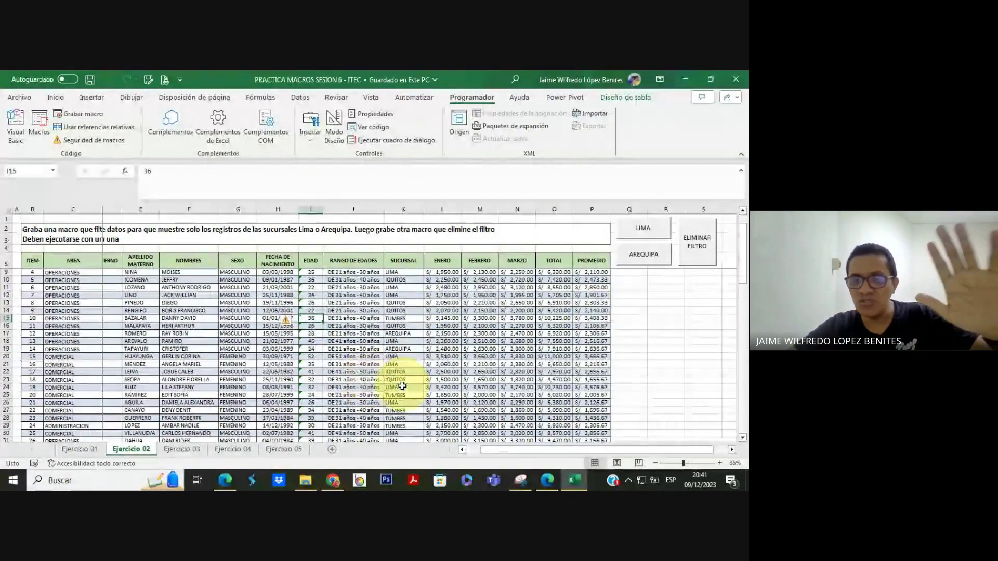
click(227, 478)
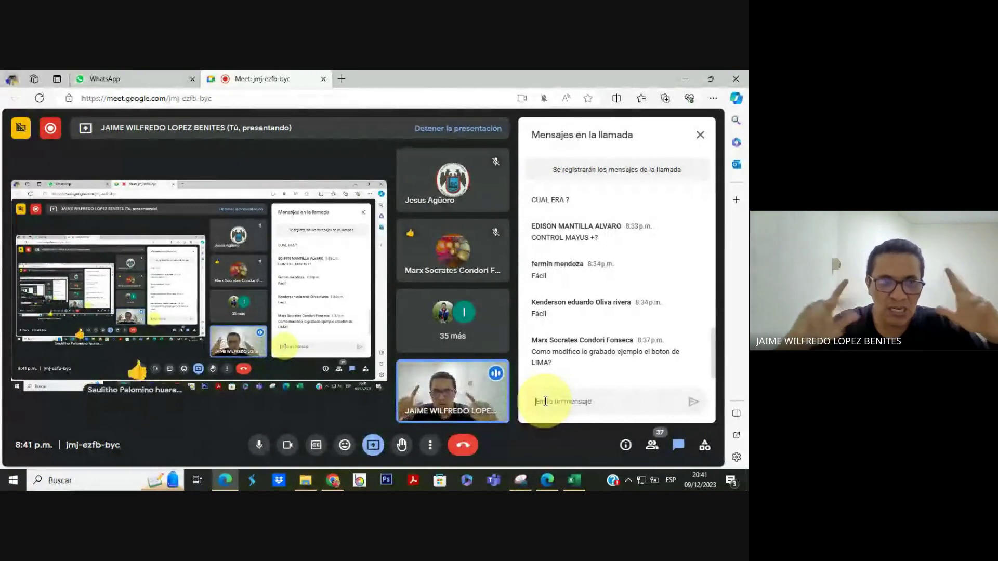
click(685, 78)
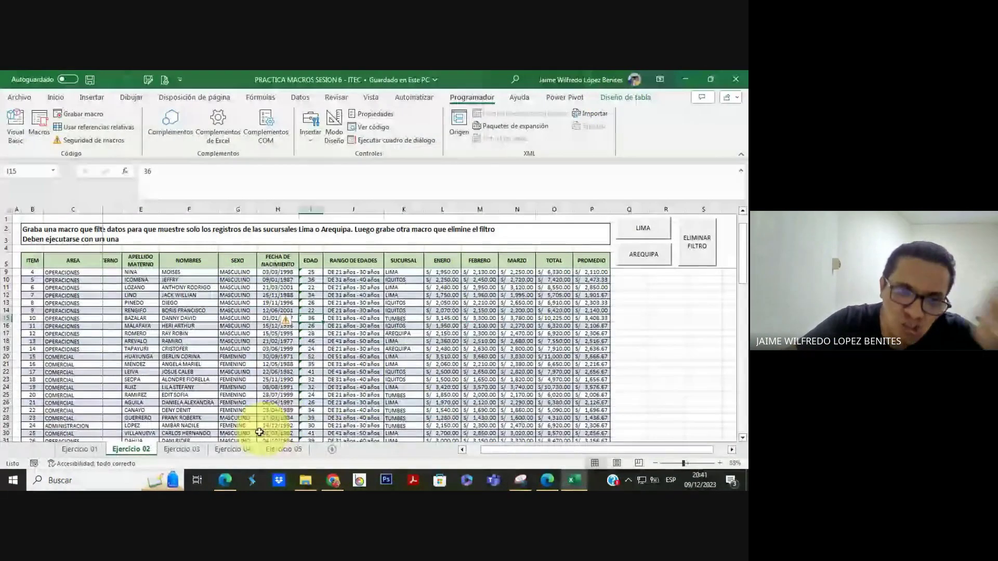
Switch to the Google Meet call, adjust the system volume to hear the participant, and return to the Excel workbook
click(229, 481)
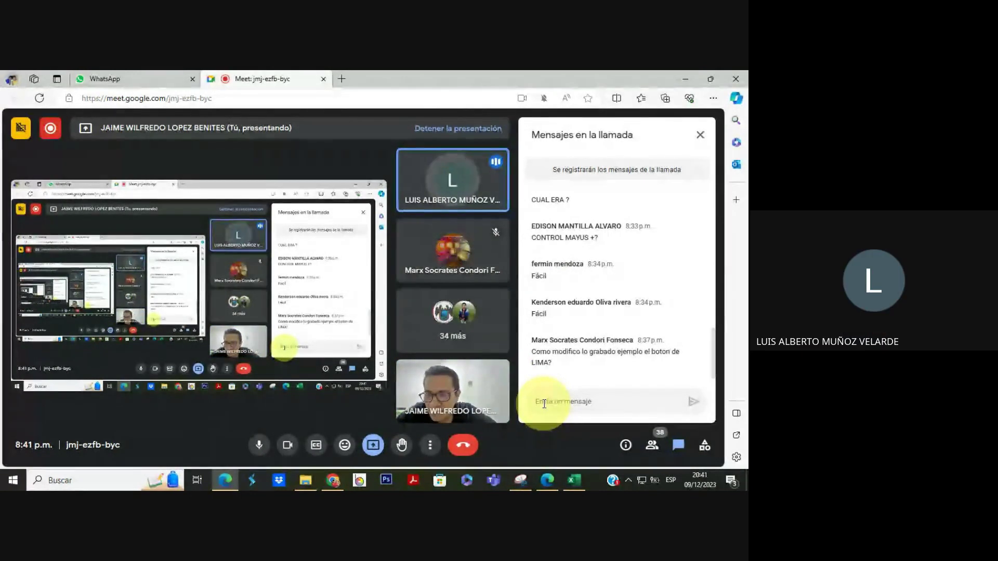
key(XF86AudioLowerVolume)
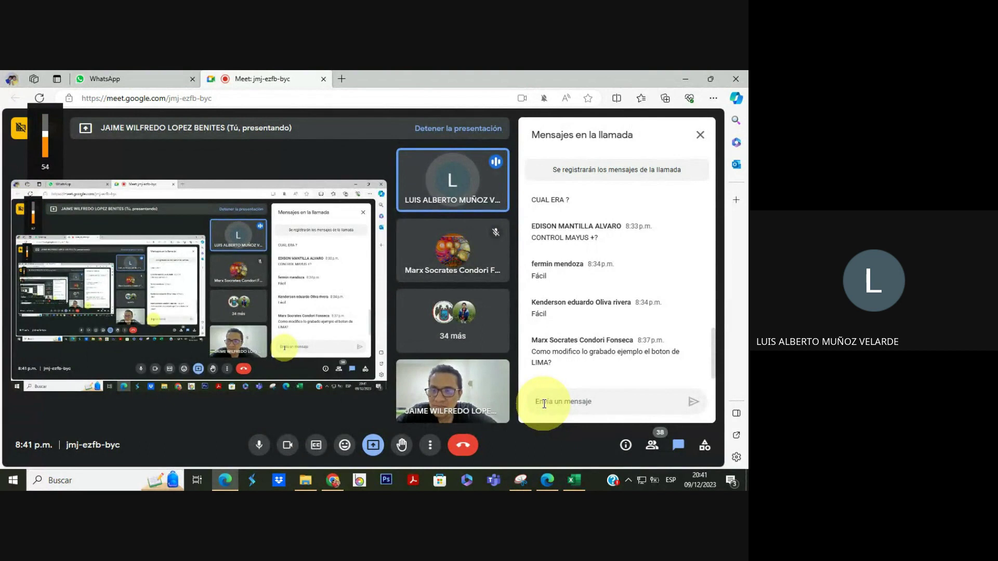
key(XF86AudioRaiseVolume)
key(XF86AudioRaiseVolume)
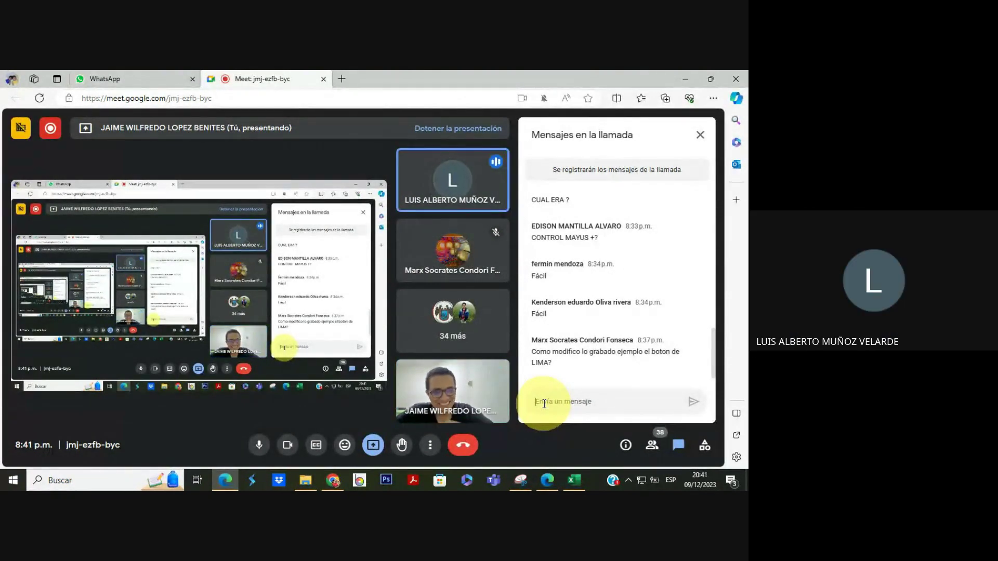
click(685, 78)
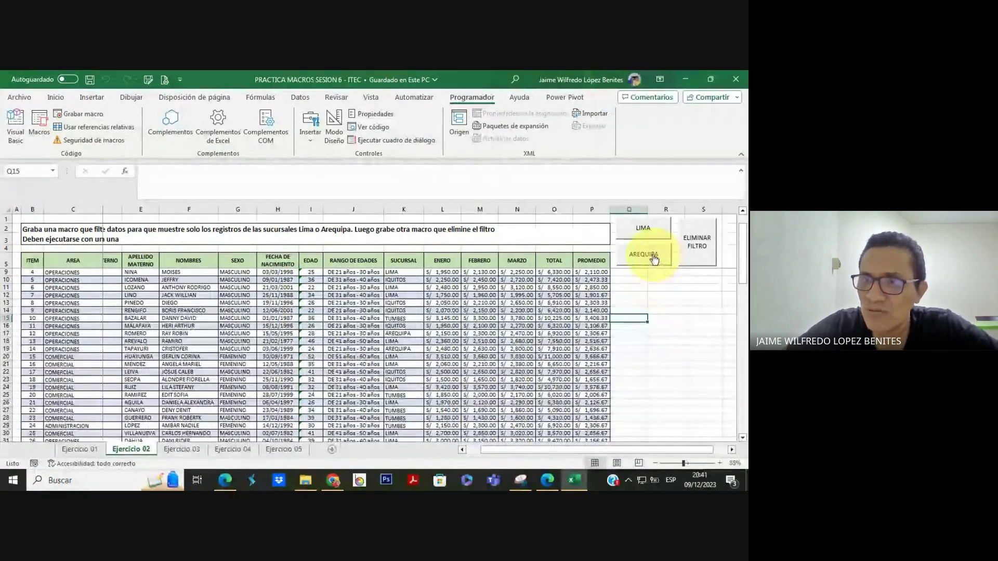
Test the AREQUIPA, LIMA and ELIMINAR FILTRO buttons repeatedly on the Ejercicio 02 table
click(637, 262)
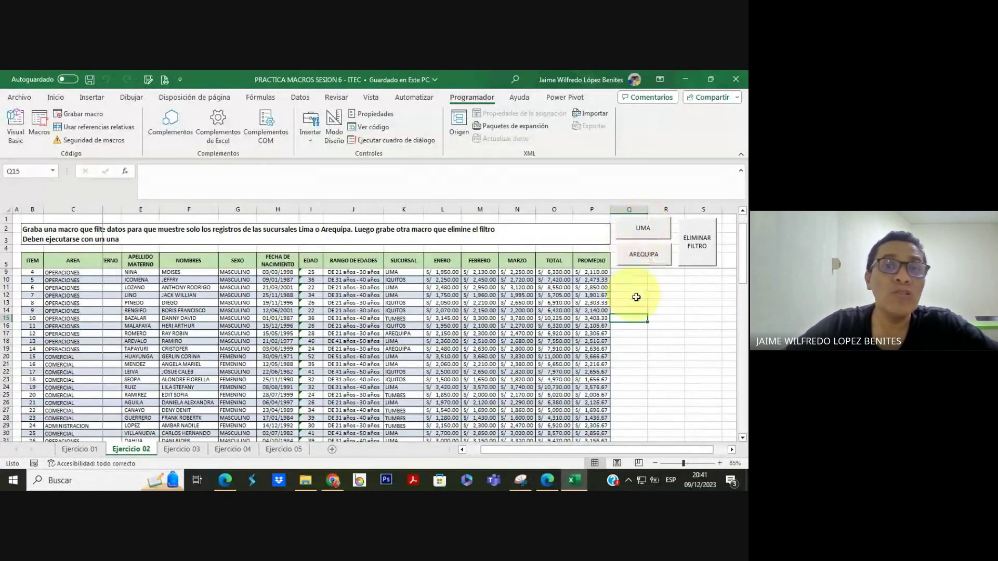
click(636, 295)
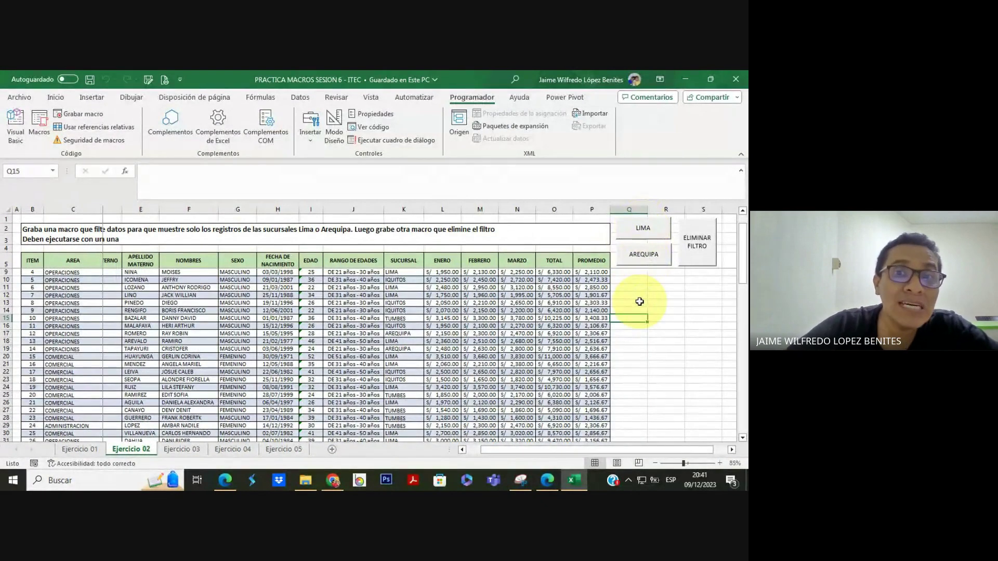
click(649, 257)
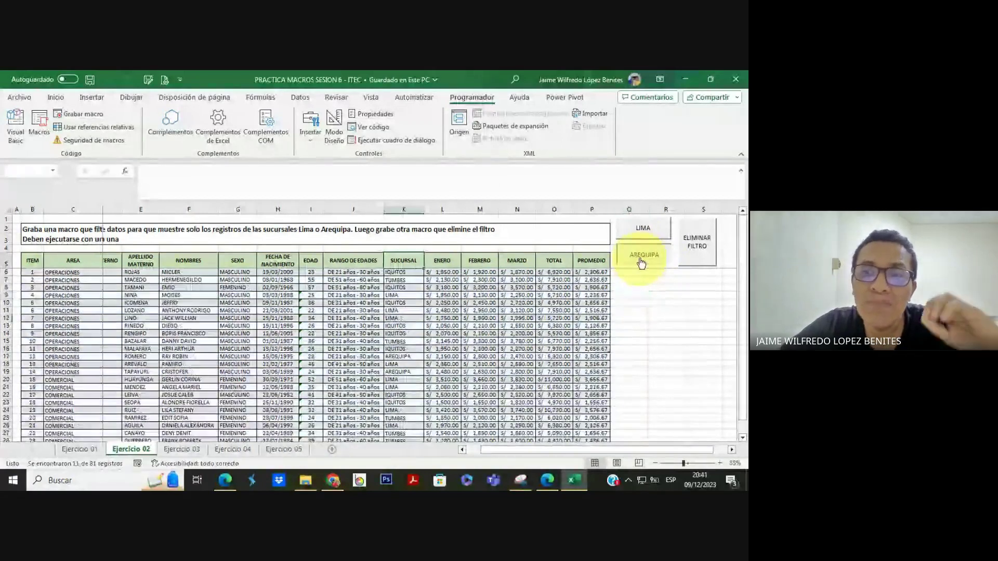
click(643, 231)
click(690, 254)
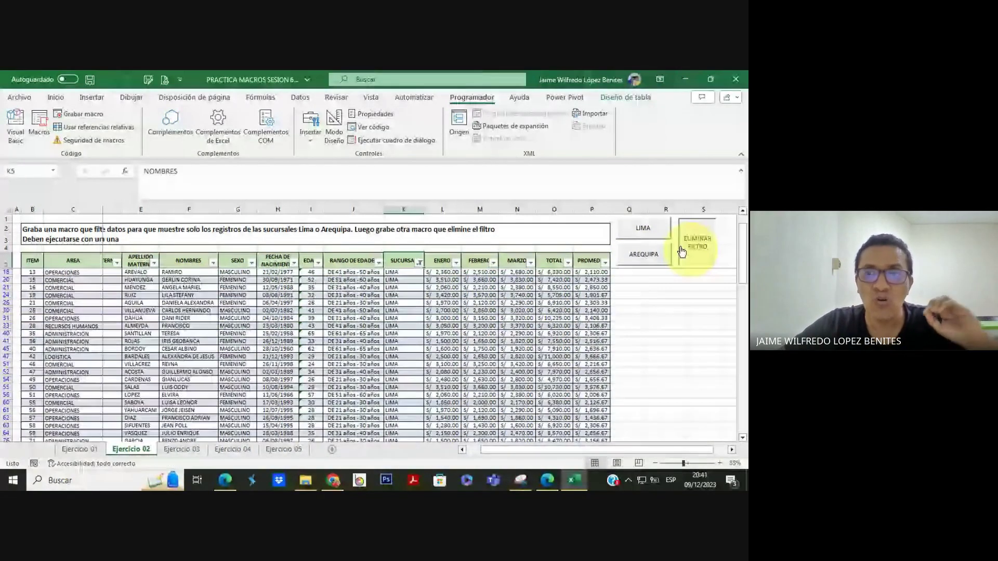
click(646, 255)
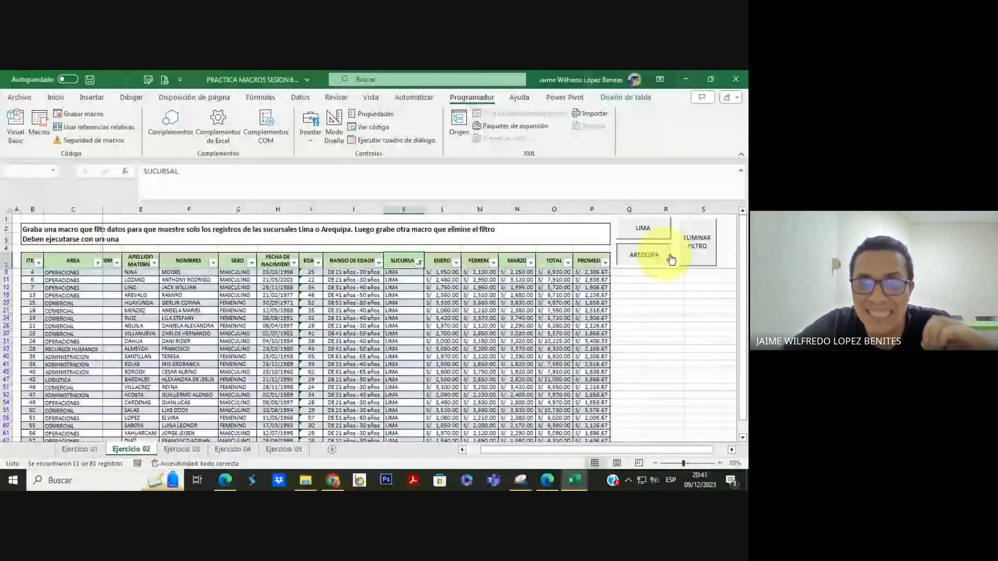
click(643, 253)
click(644, 259)
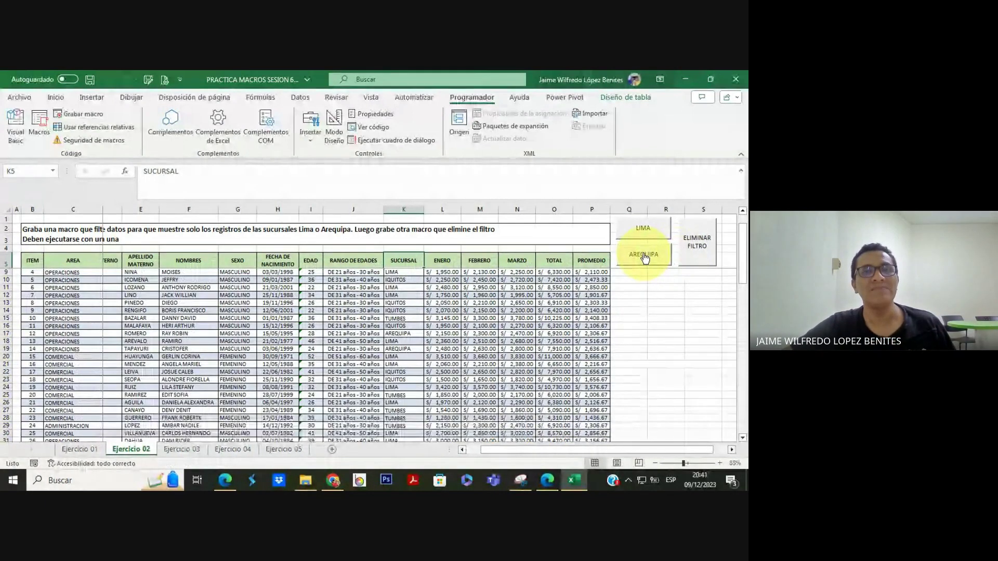
click(644, 258)
click(643, 228)
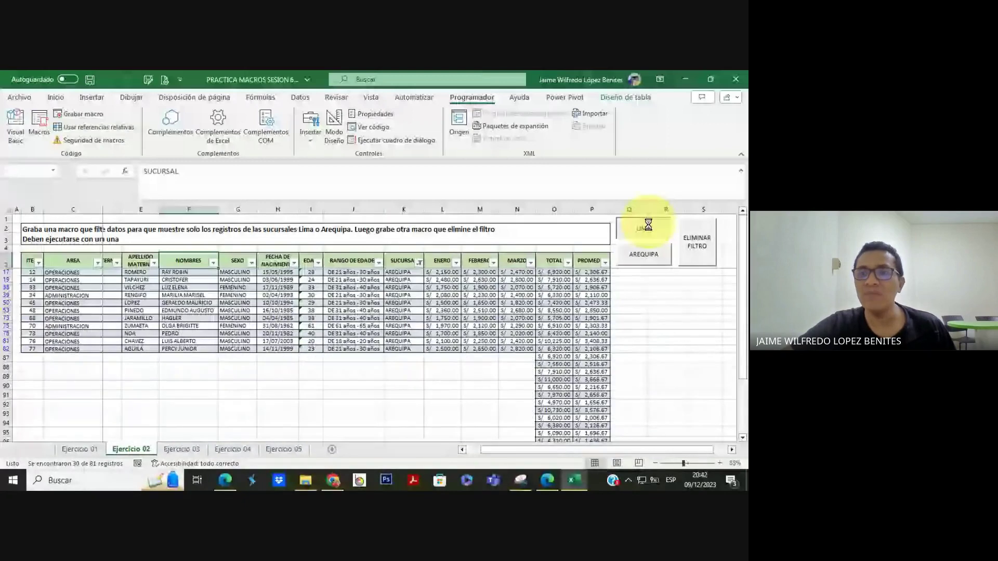
click(638, 255)
Examine the AREQUIPA button's editing options, open its label text for editing, and deselect the button
right_click(631, 256)
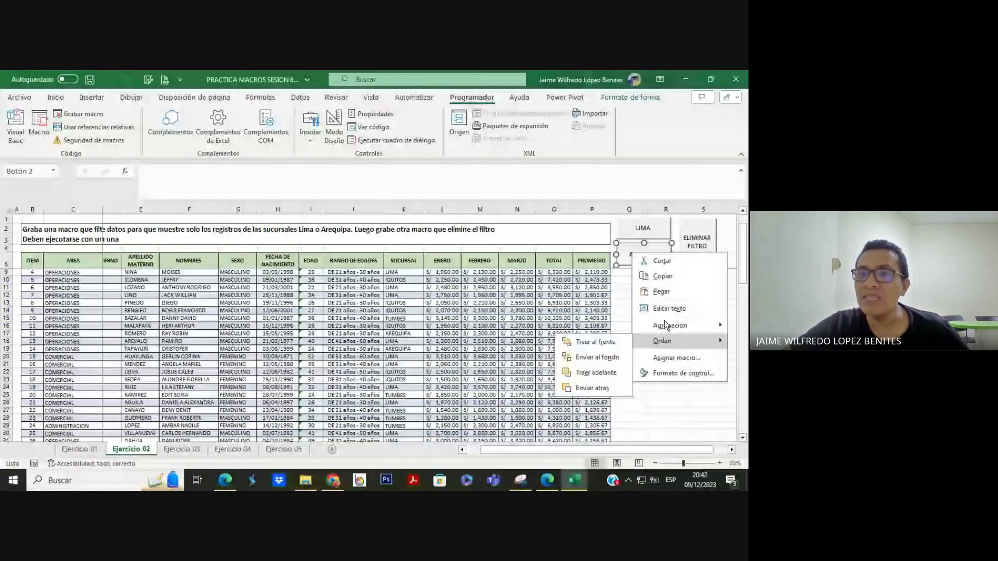
key(Escape)
key(Escape)
click(666, 326)
right_click(658, 253)
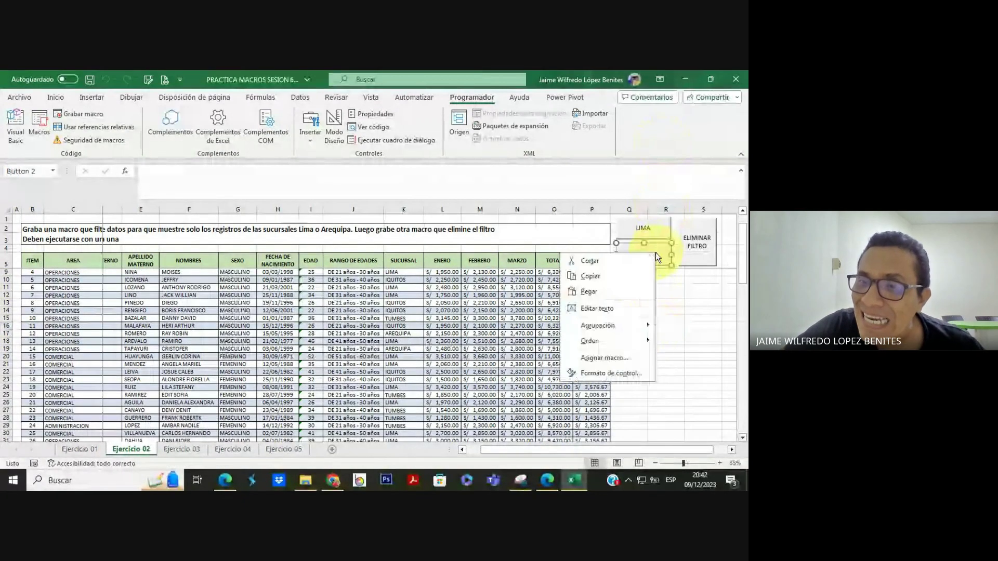
click(623, 304)
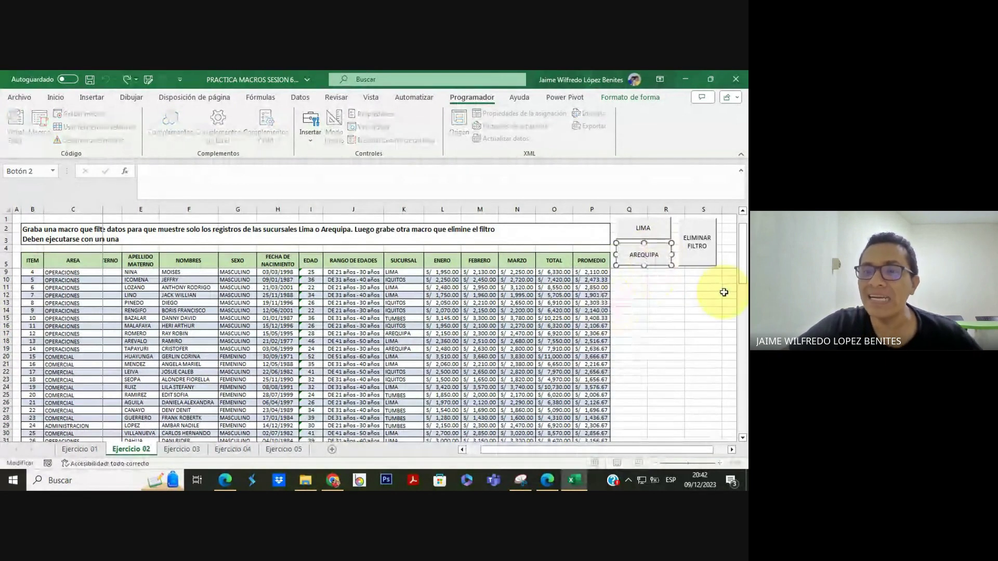
click(667, 322)
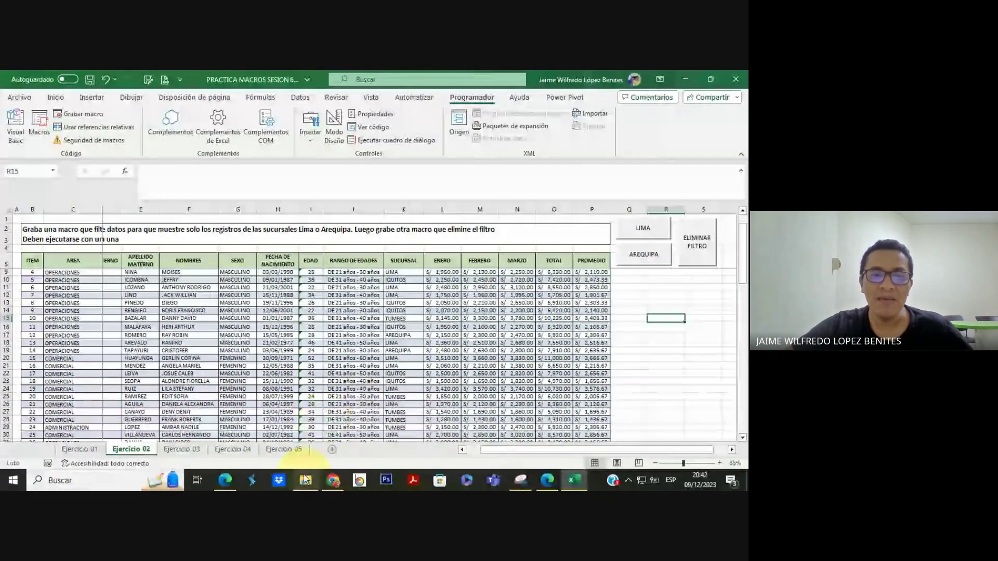
Check the Google Meet call, return to Excel, and demonstrate opening the AREQUIPA button's label for editing before deselecting it
click(226, 481)
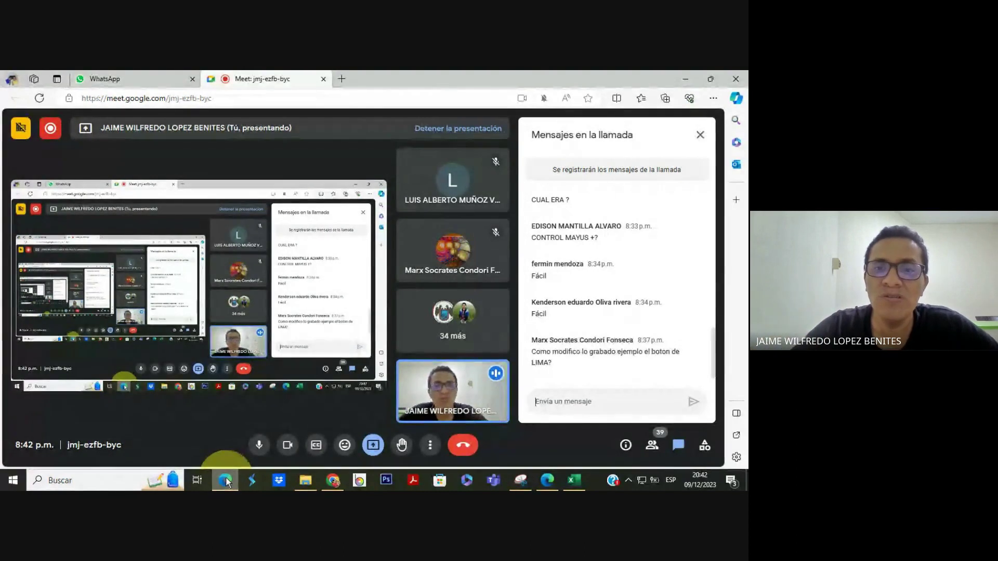
click(687, 79)
right_click(635, 251)
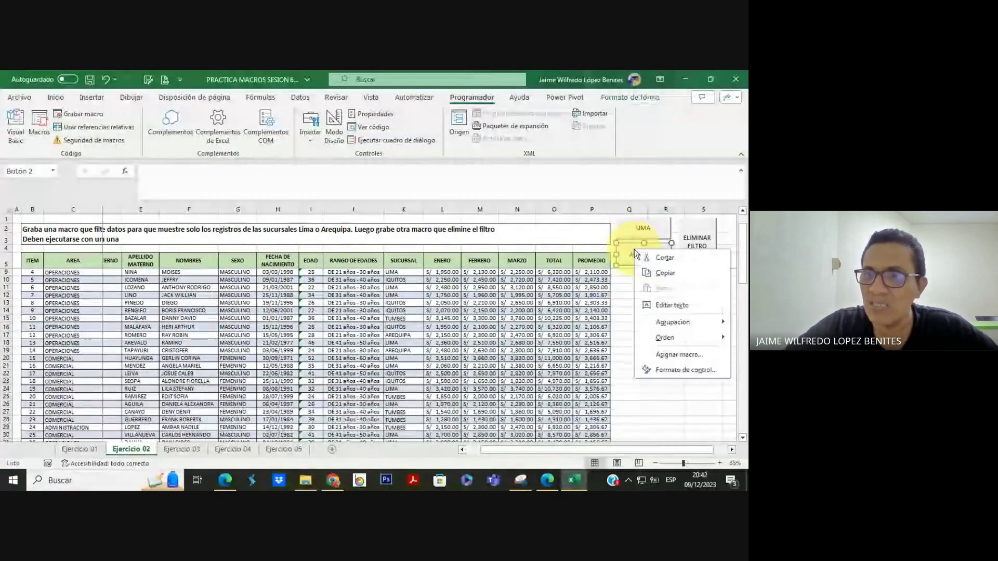
click(675, 305)
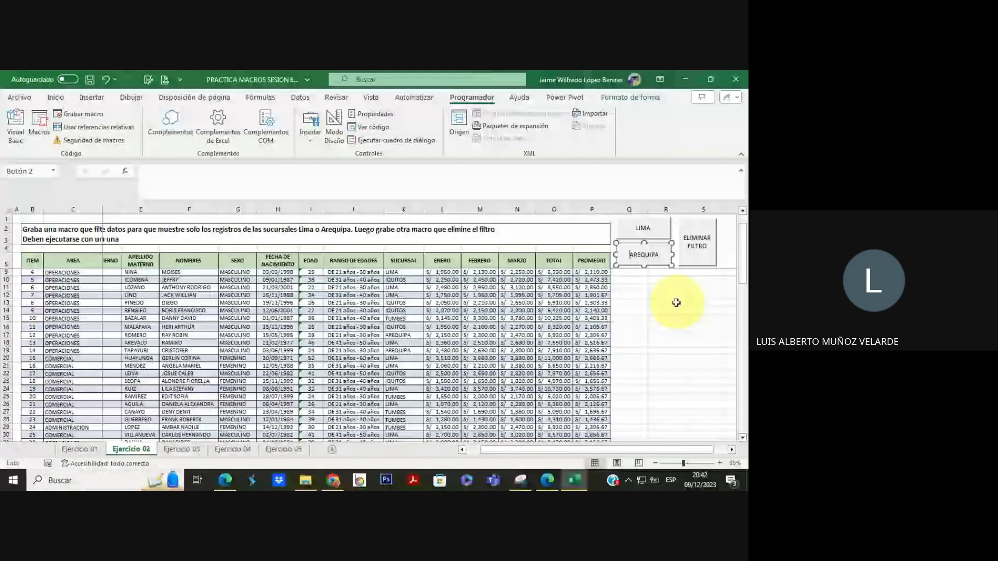
click(633, 328)
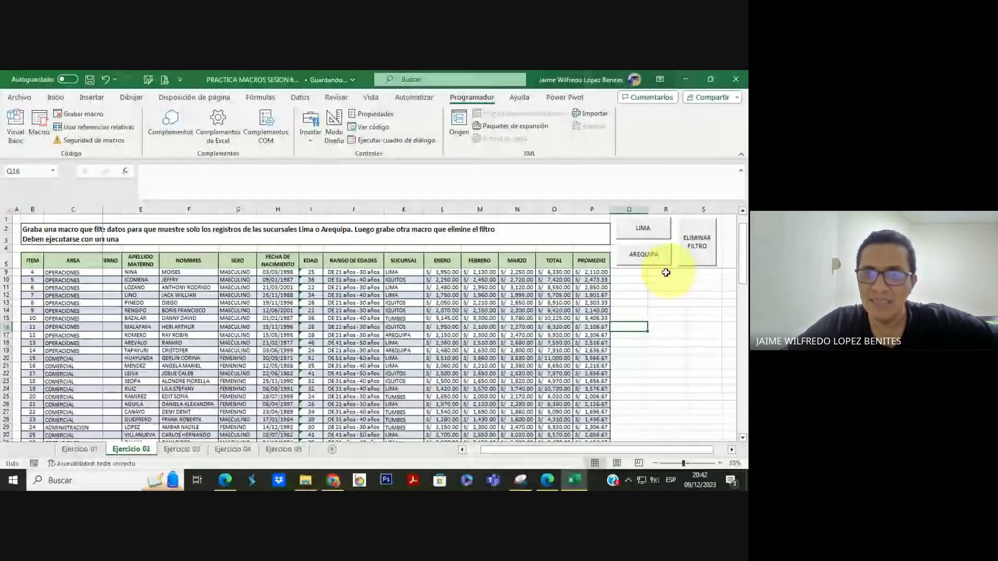
Switch to the Google Meet call to check for new messages, and return to an empty cell on Ejercicio 02
click(228, 479)
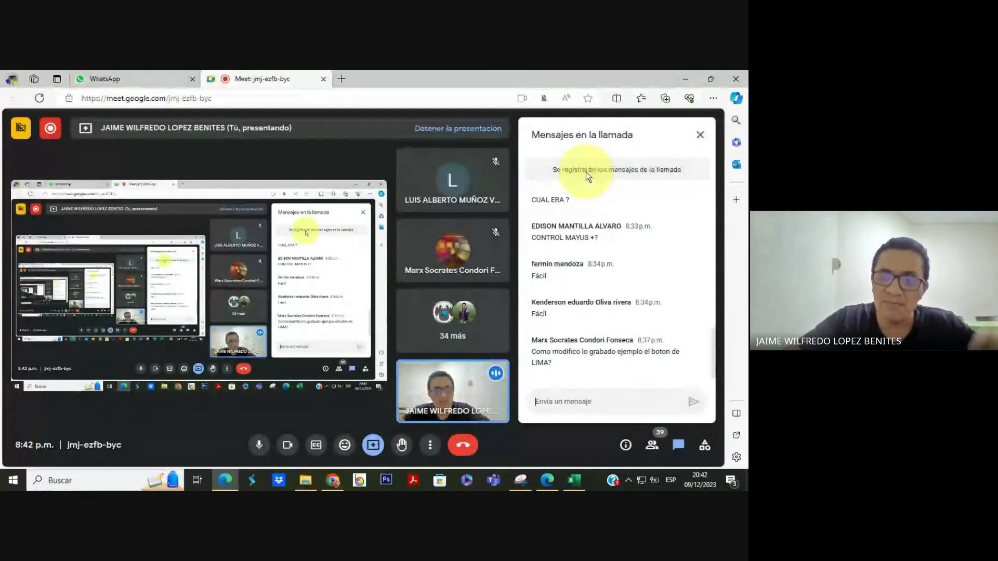
click(685, 79)
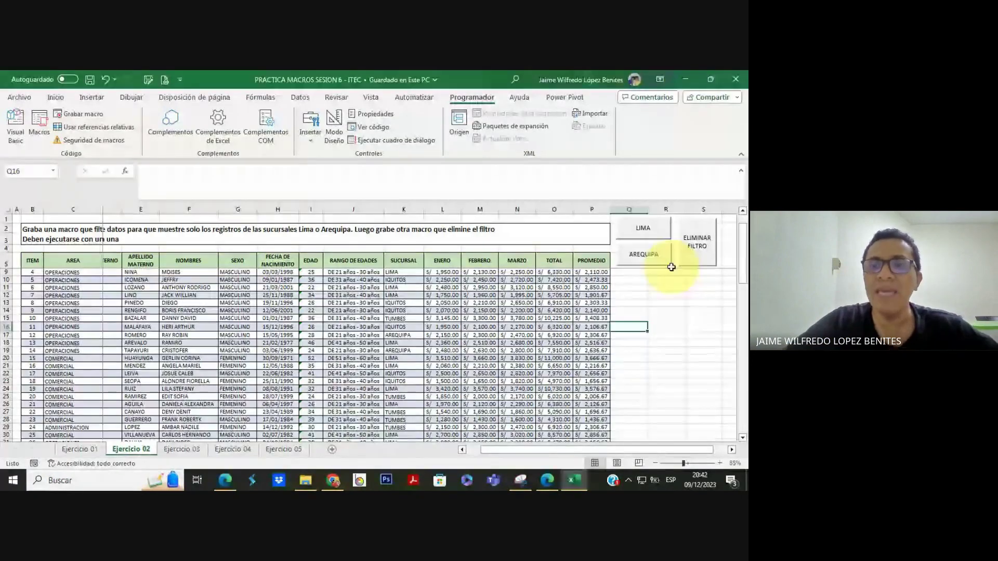
click(660, 287)
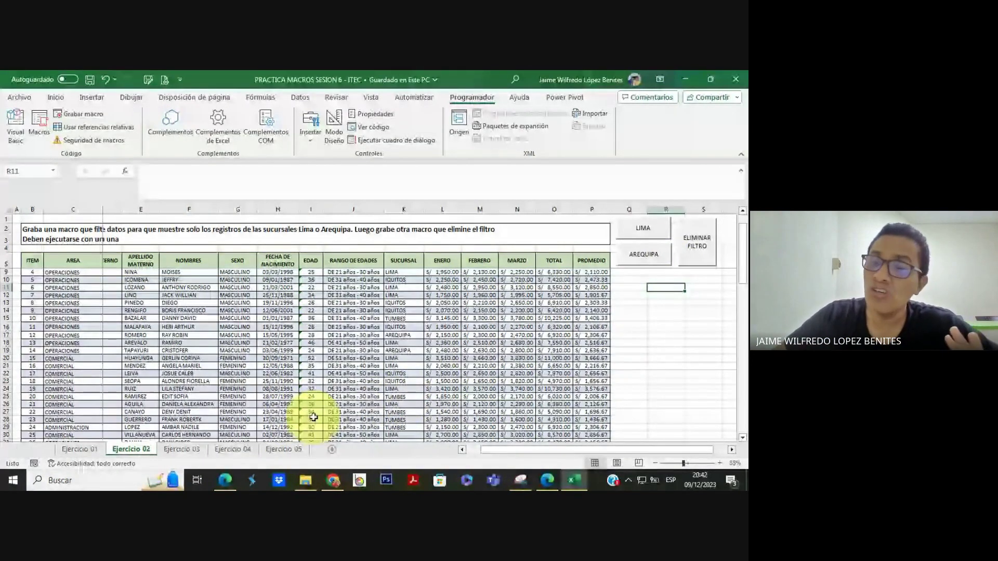
Switch to the Ejercicio 03 sheet, read the sorting macro instructions, and select an empty cell outside the table
click(192, 448)
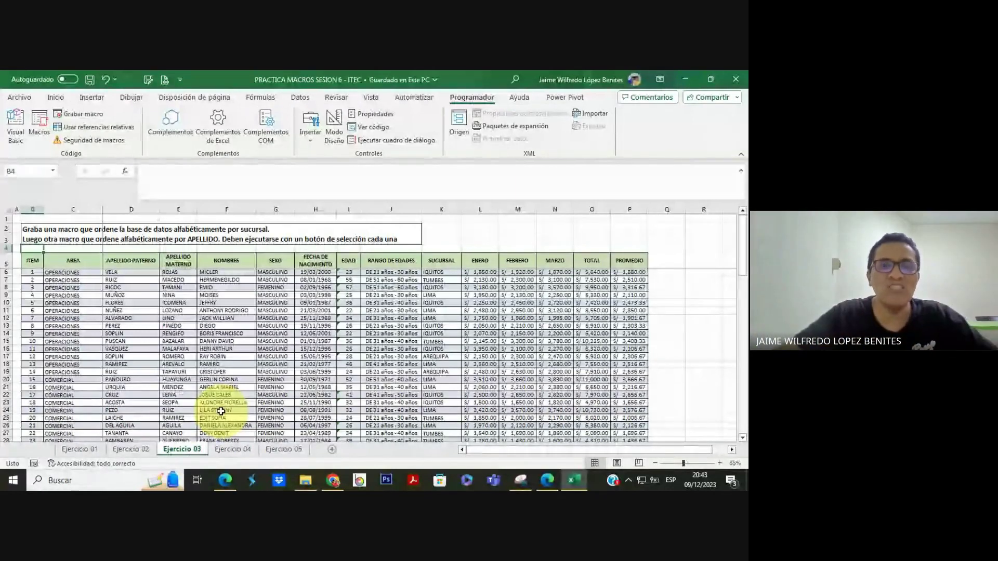
click(149, 262)
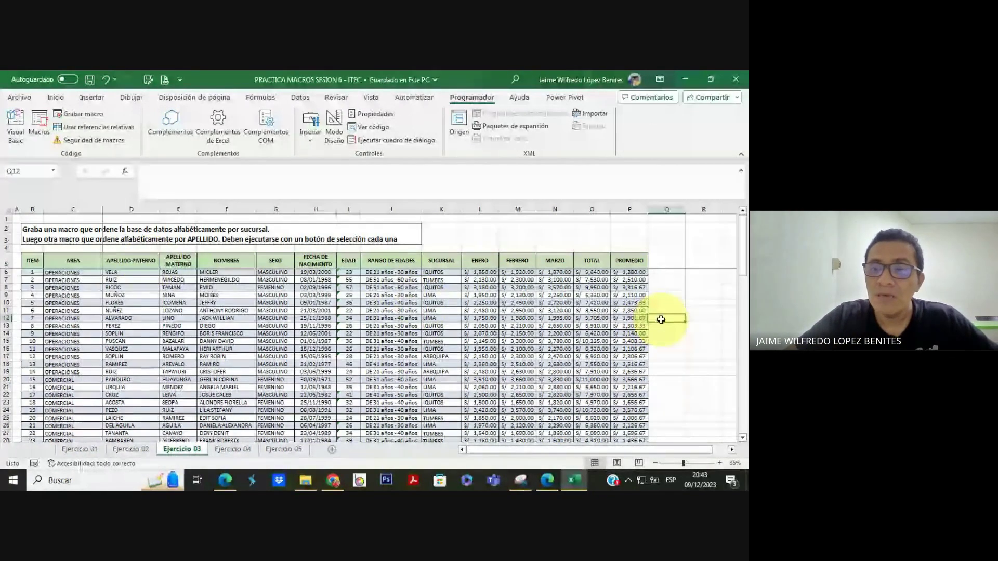
click(349, 342)
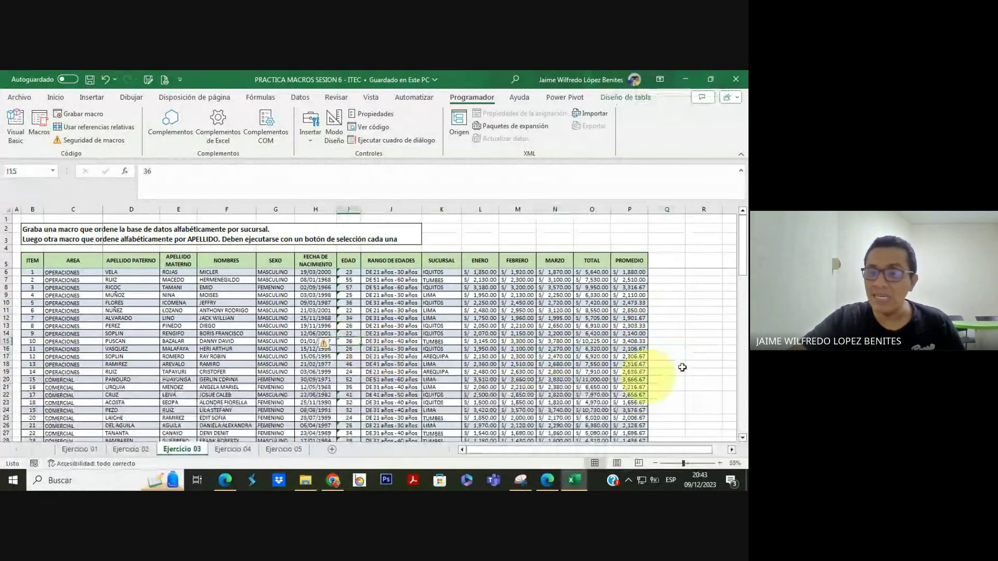
click(676, 350)
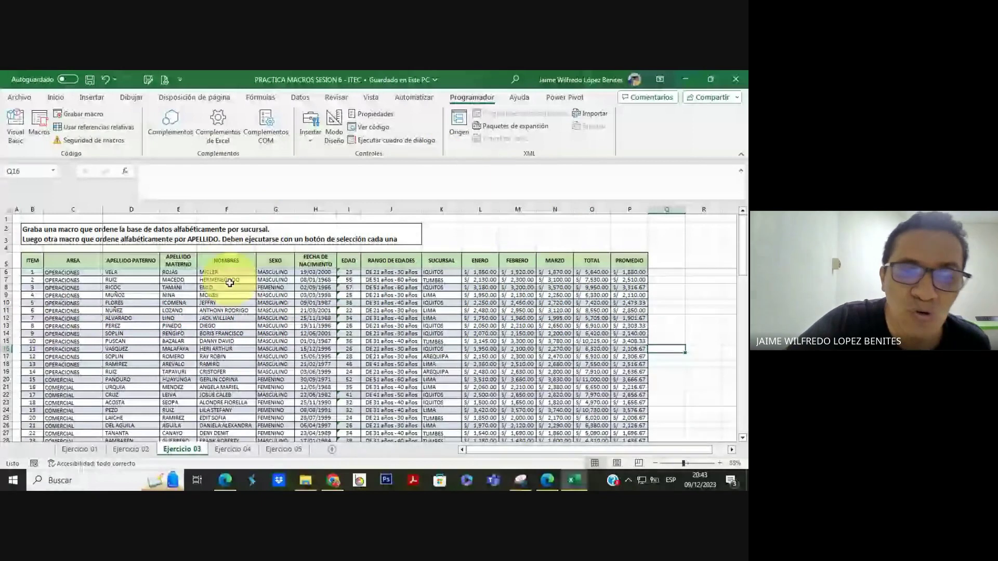
click(699, 379)
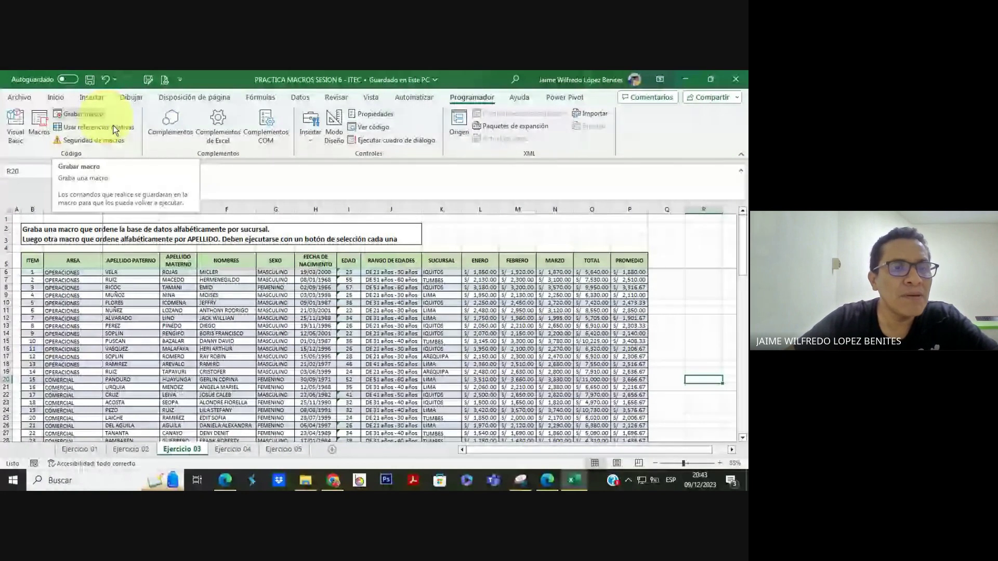
Start recording a macro named ORDENAR_SUCURSAL, stored in this workbook, with an empty cell outside the table selected
click(229, 236)
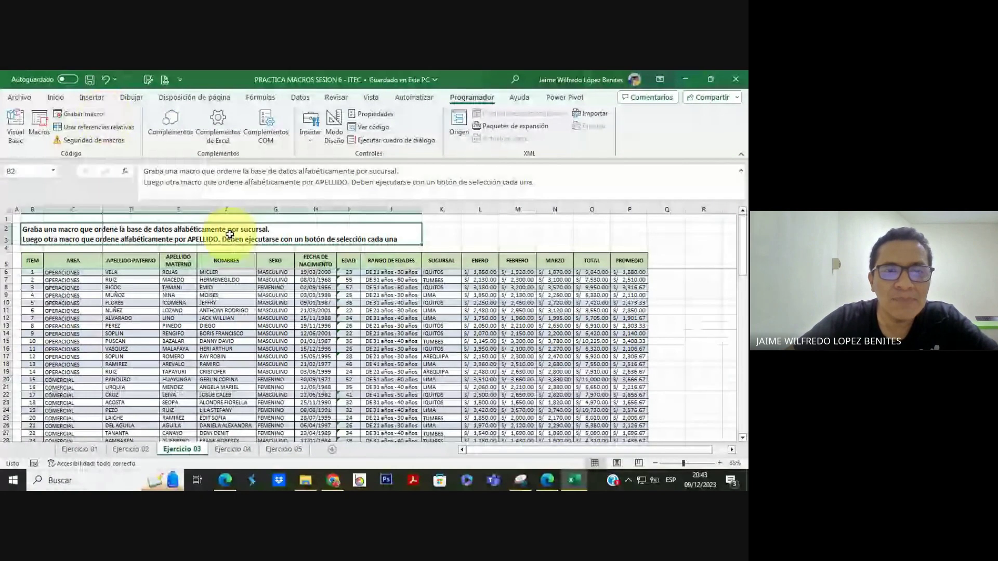
click(697, 396)
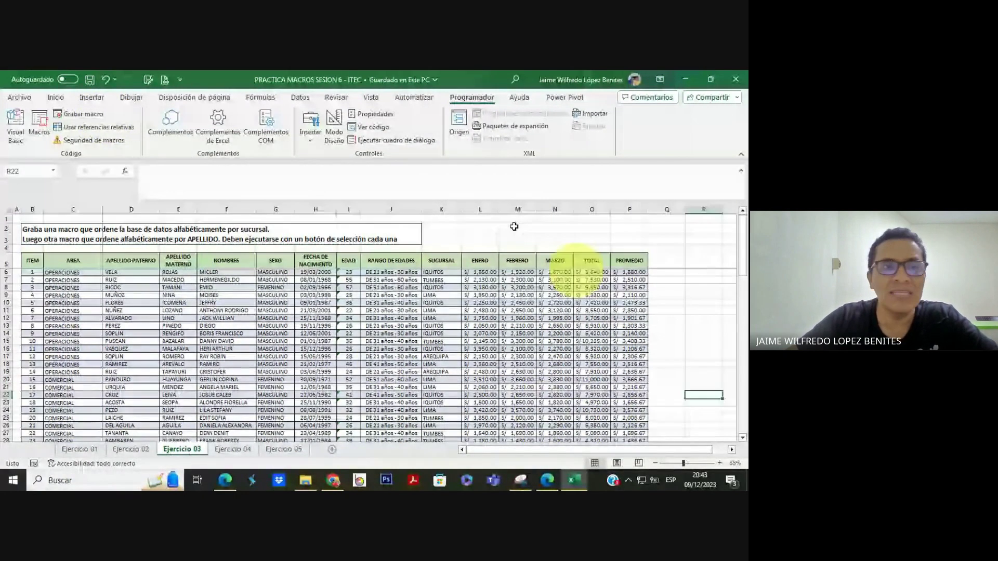
click(73, 114)
text(ORDEN)
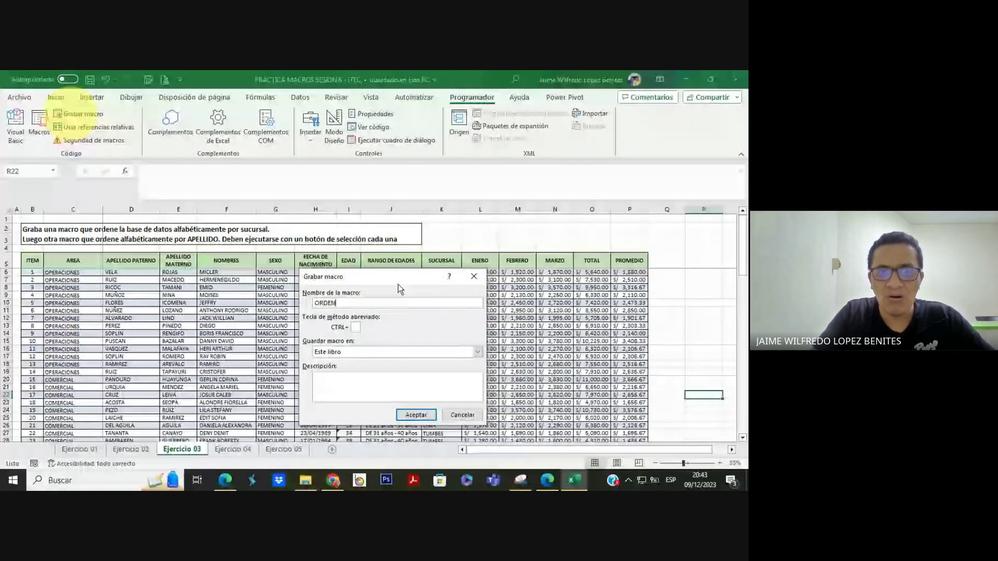
text(AR_SUCURSAL)
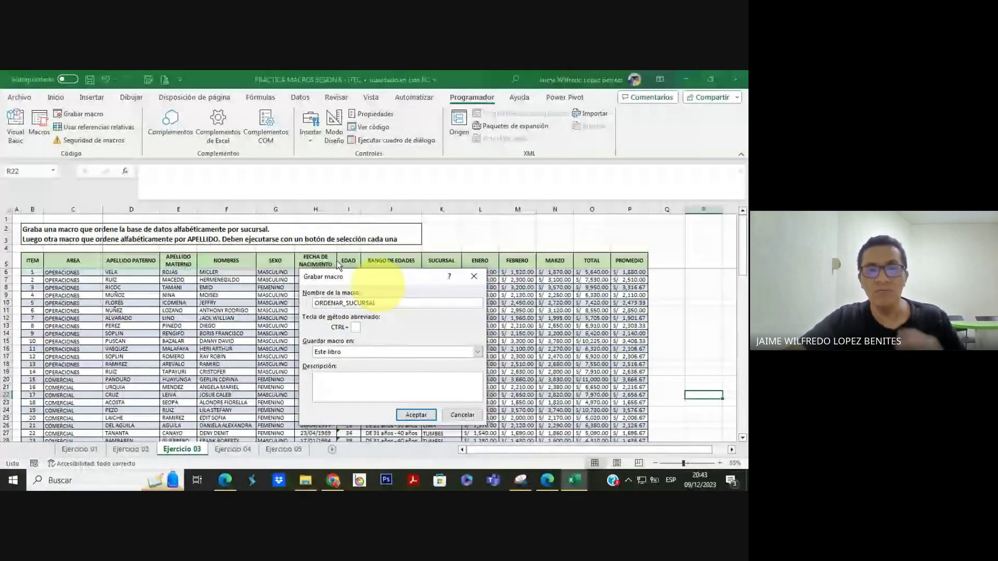
click(417, 414)
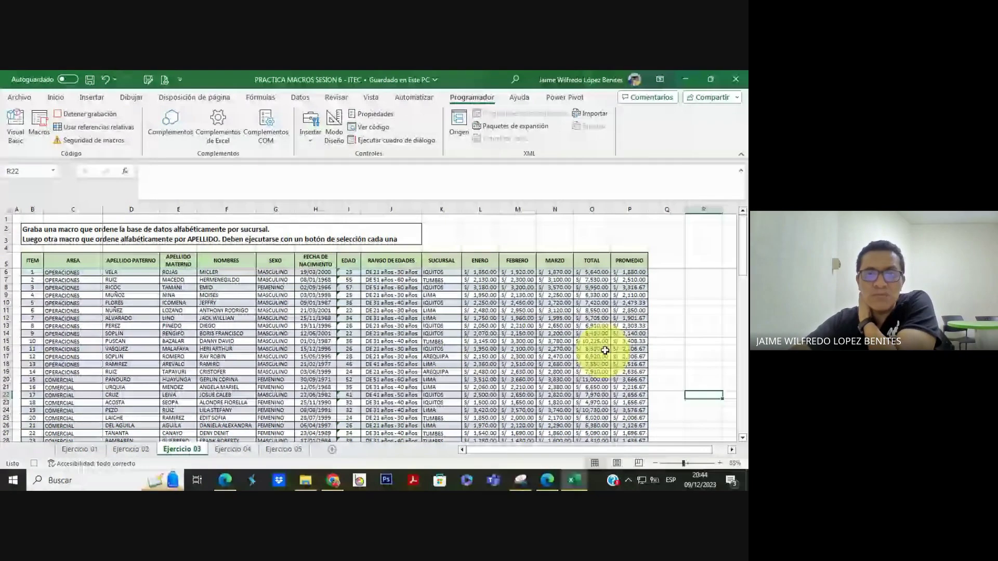
Sort the Ejercicio 03 table by the SUCURSAL column from A to Z and stop recording the macro
click(441, 260)
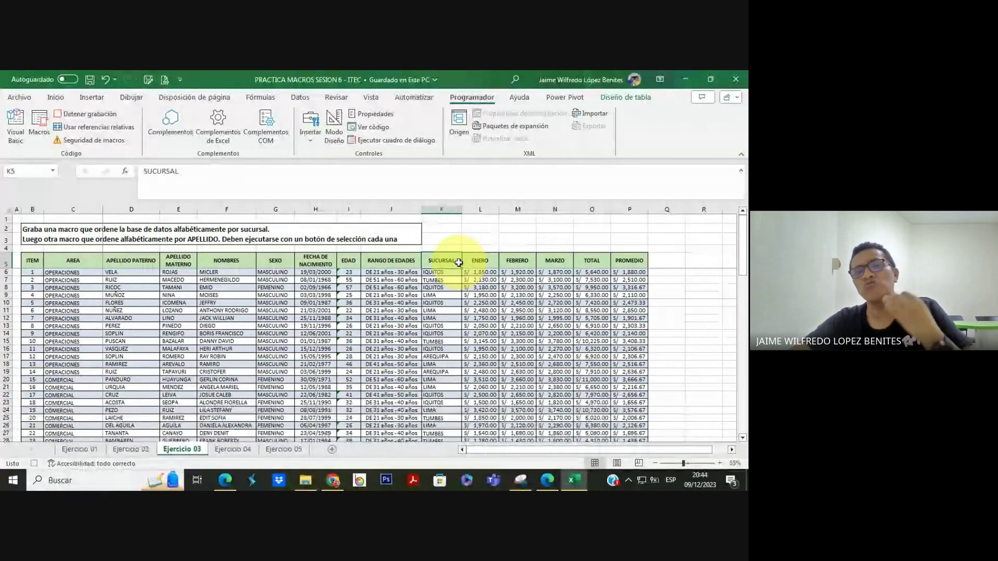
click(311, 98)
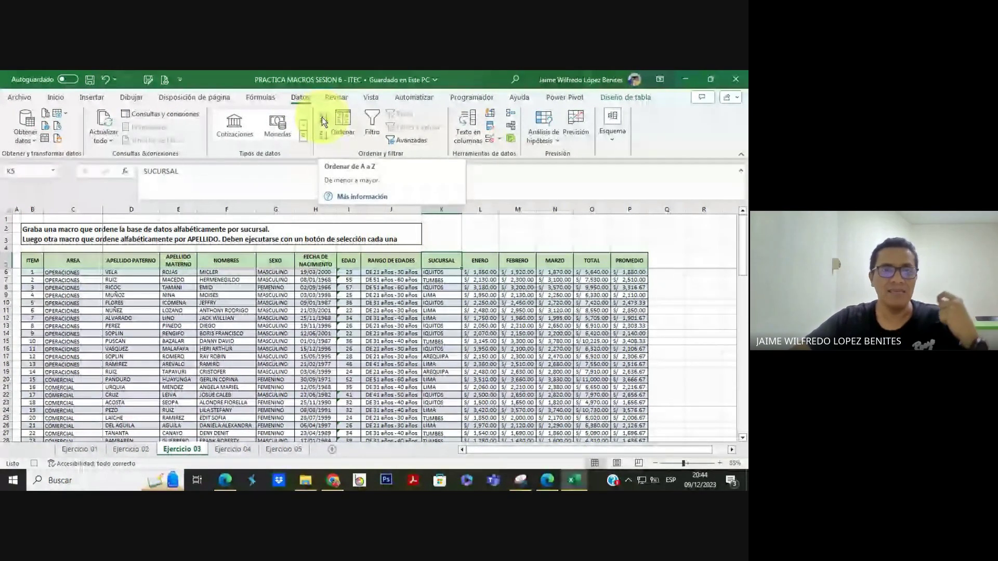
click(322, 117)
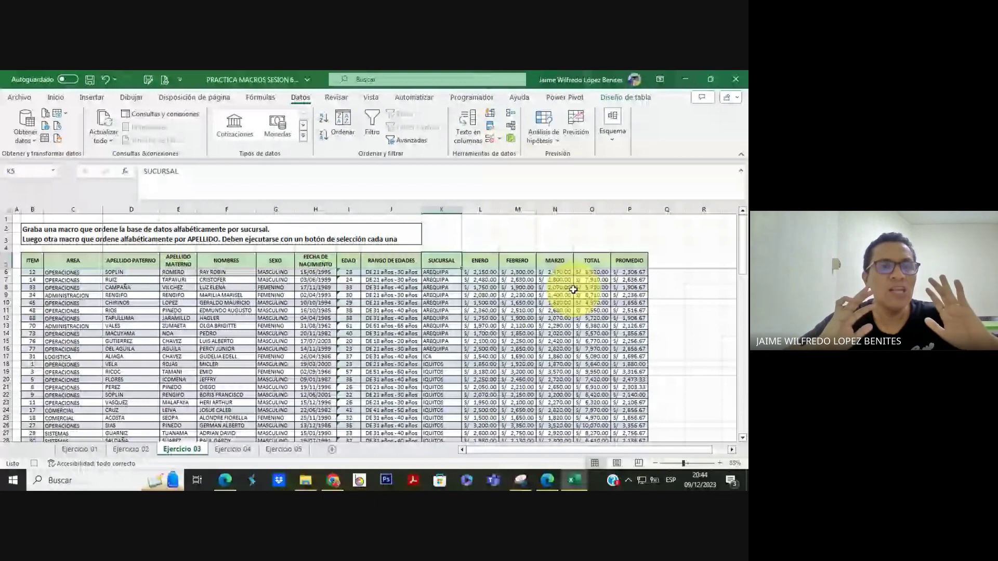
click(475, 98)
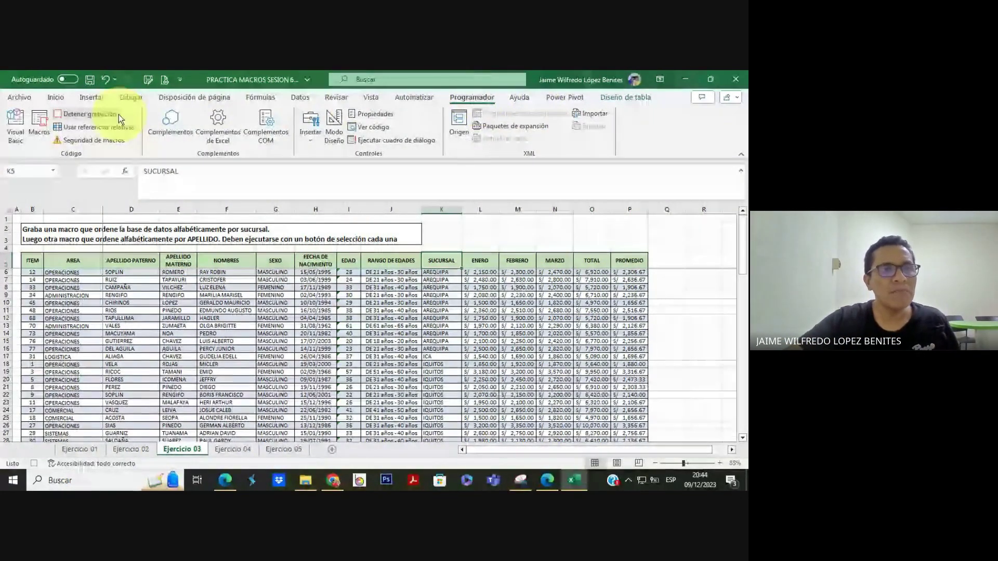
click(93, 115)
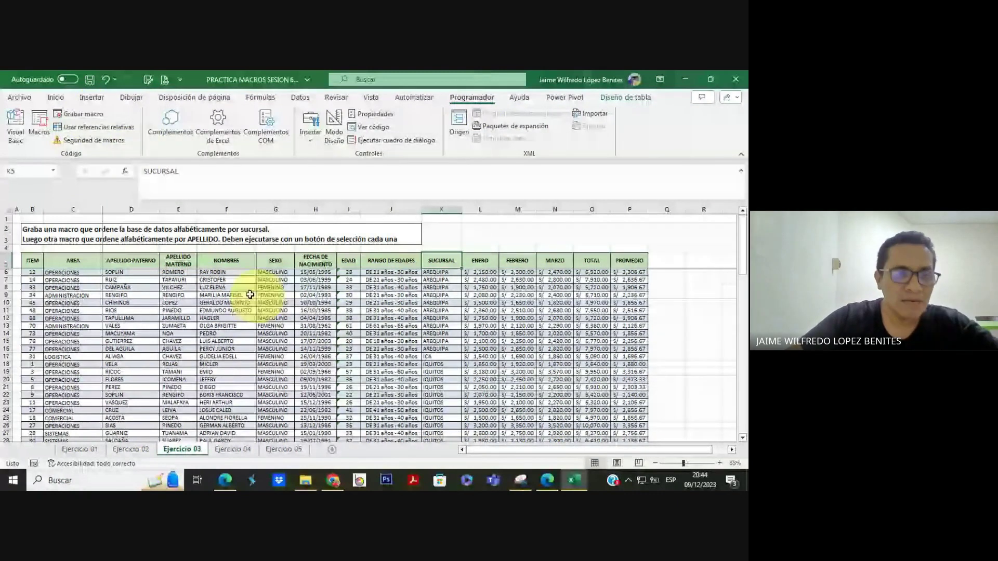
Restore the table's original order by sorting the ITEM column in ascending order
click(131, 295)
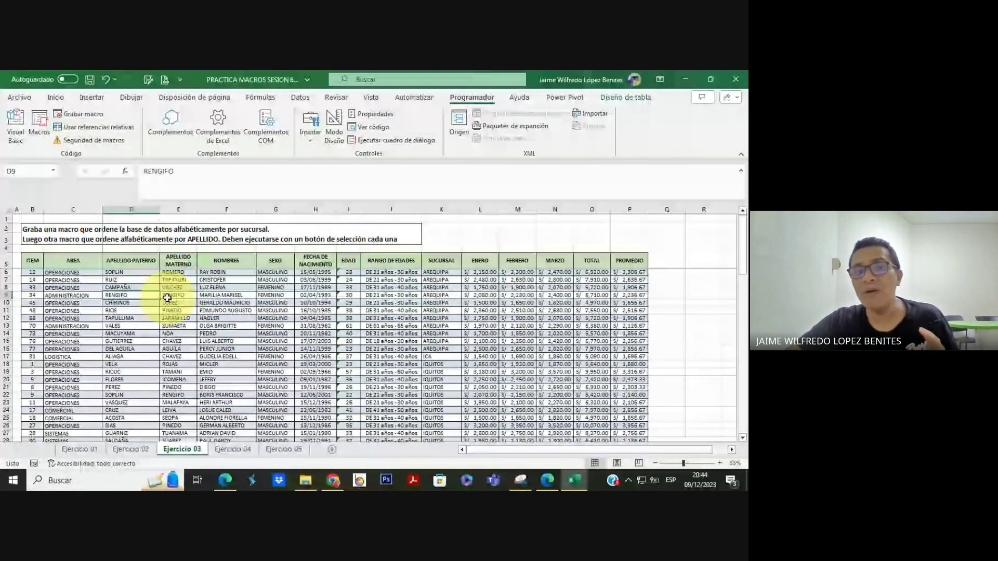
click(33, 261)
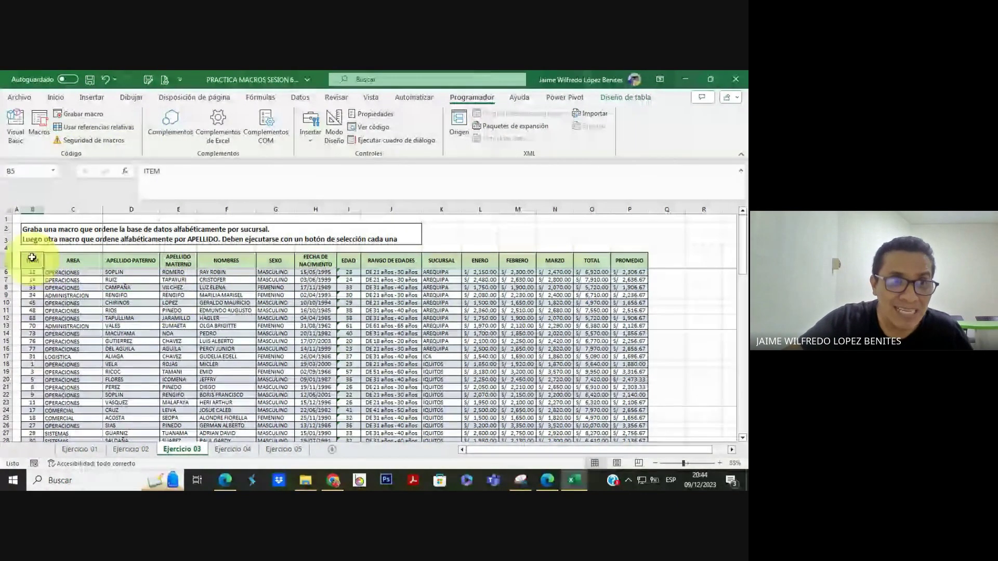
click(300, 98)
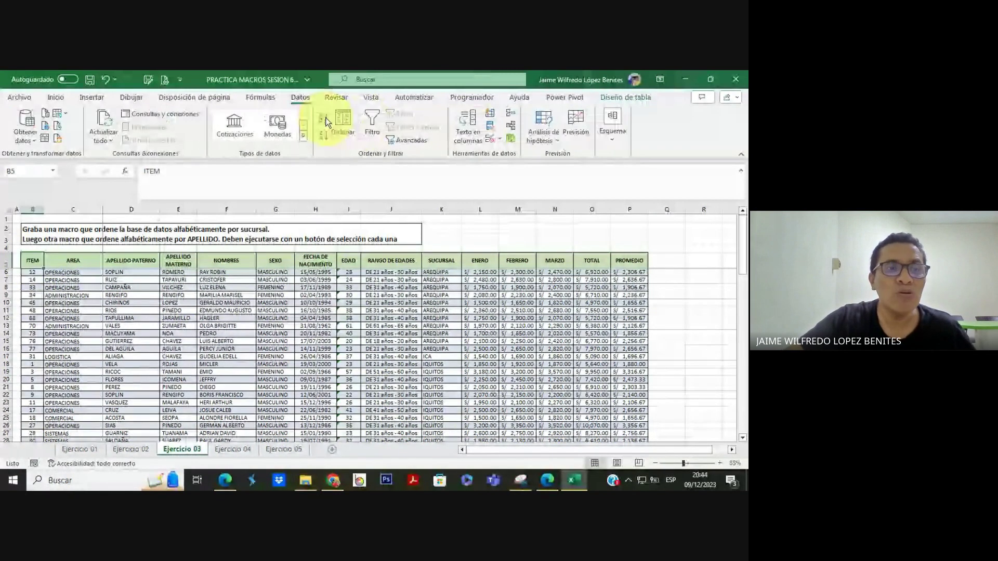
click(324, 118)
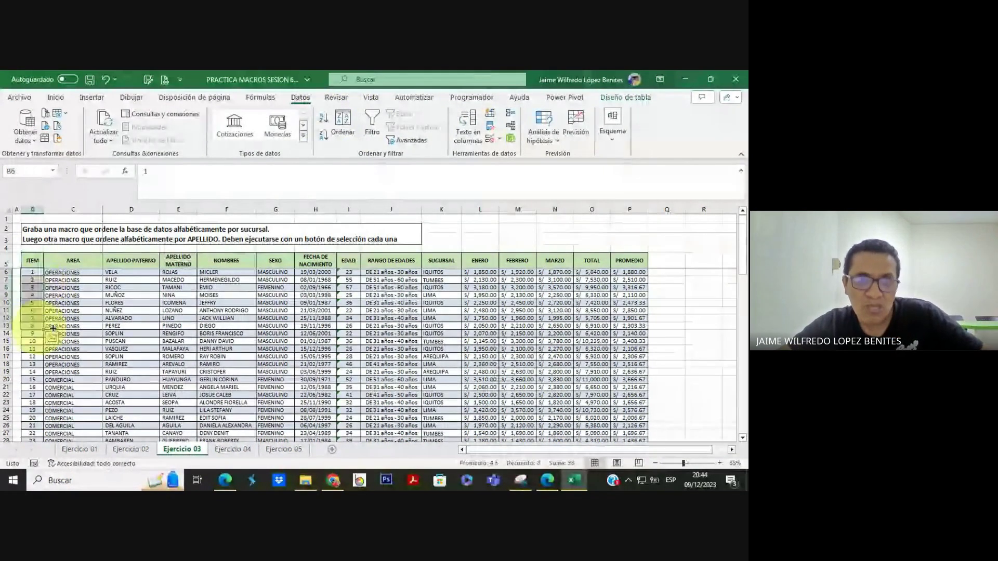
click(395, 324)
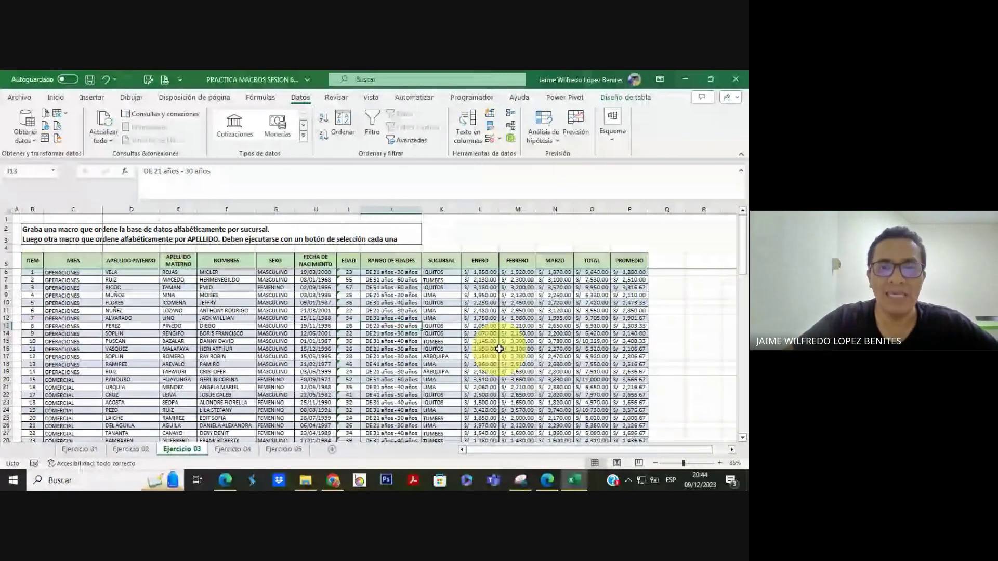
click(442, 303)
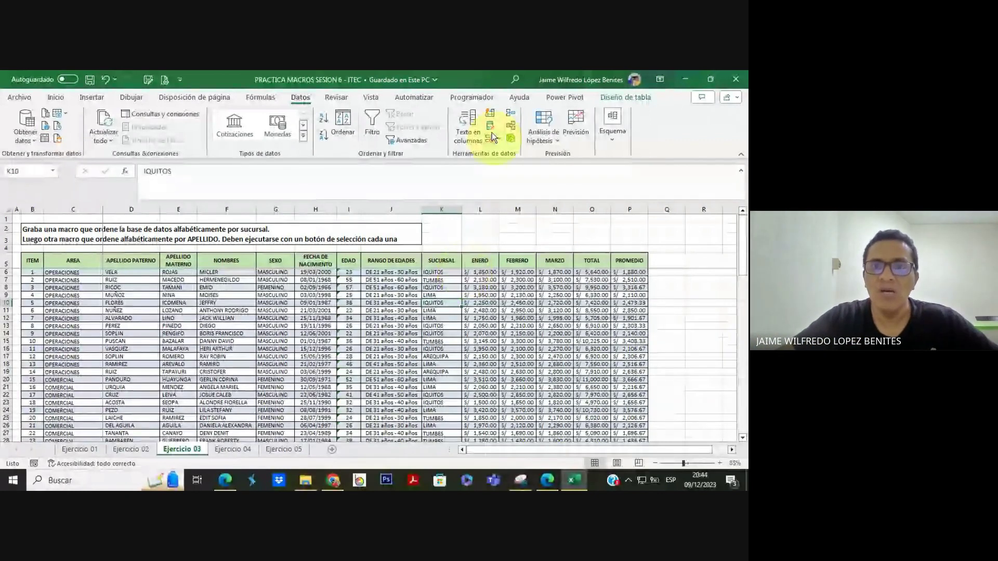
Insert a form-control option button above the table, beside the instructions, spanning about columns K to M
click(476, 98)
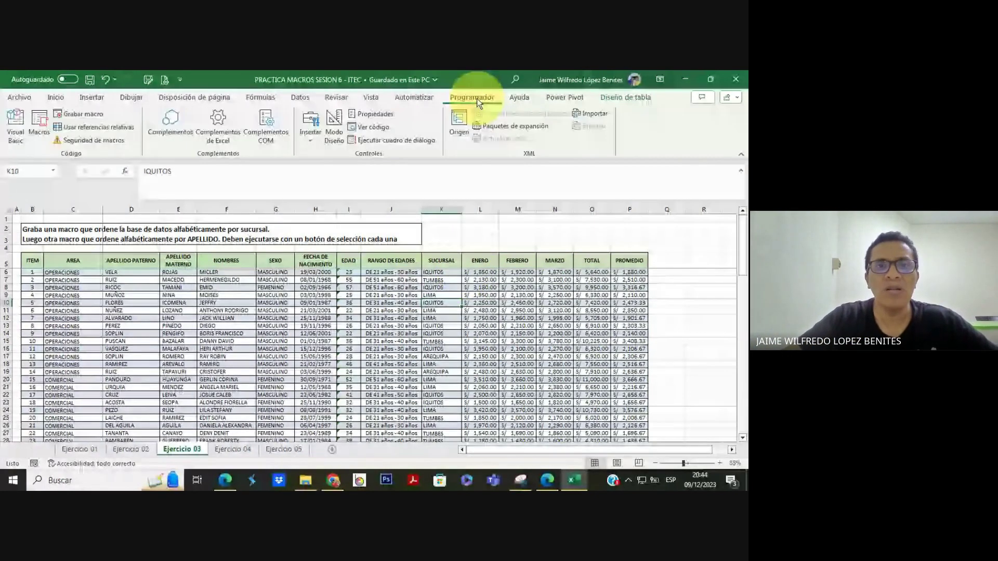
click(310, 136)
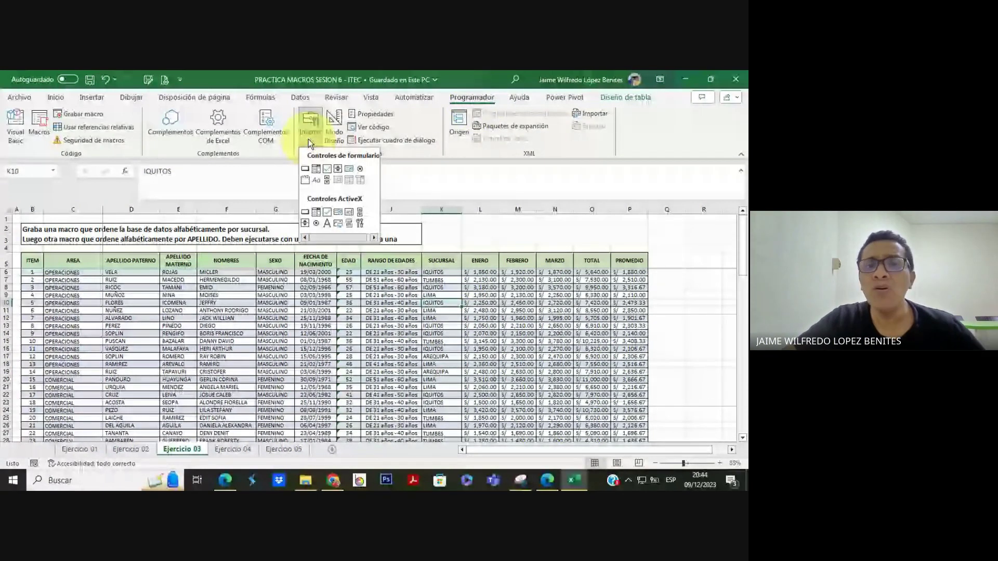
click(361, 169)
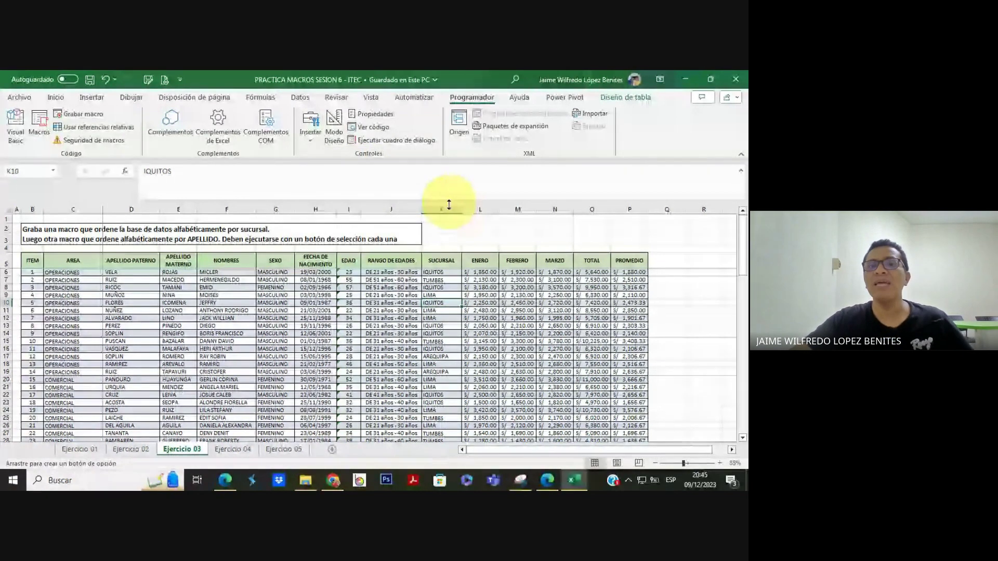
drag(432, 219, 522, 244)
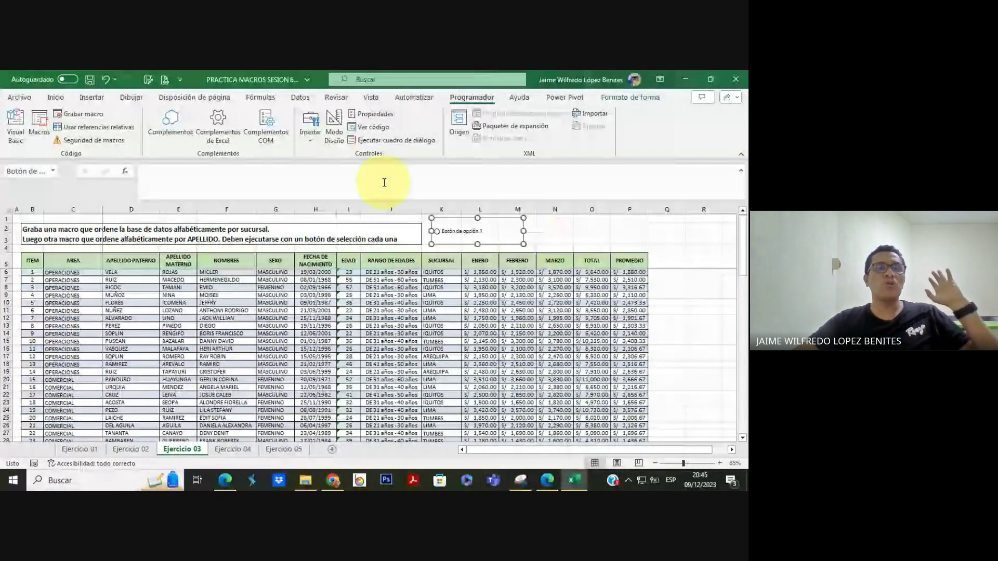
Replace the option button's label with POR SUCURSAL and deselect the button
click(445, 233)
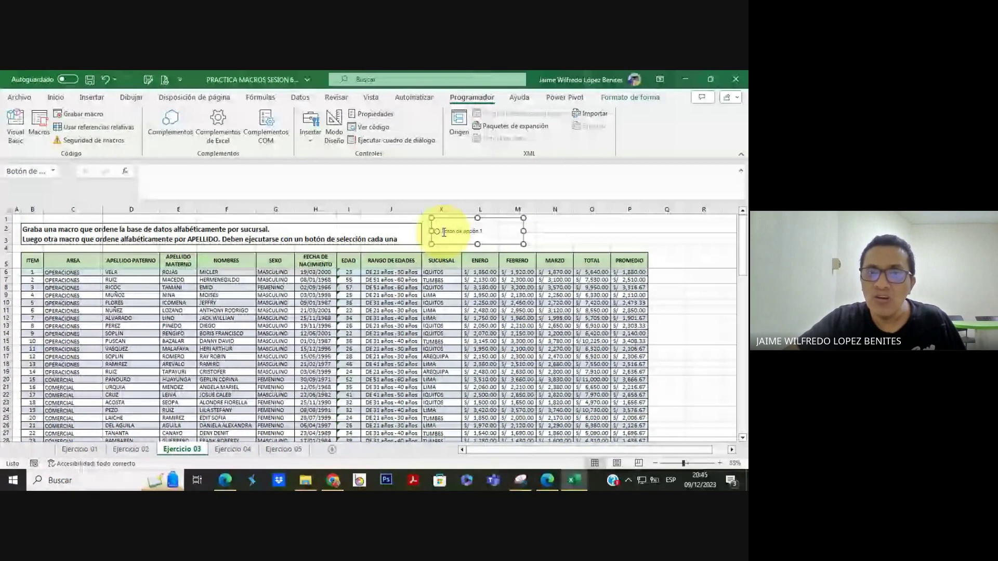
click(444, 233)
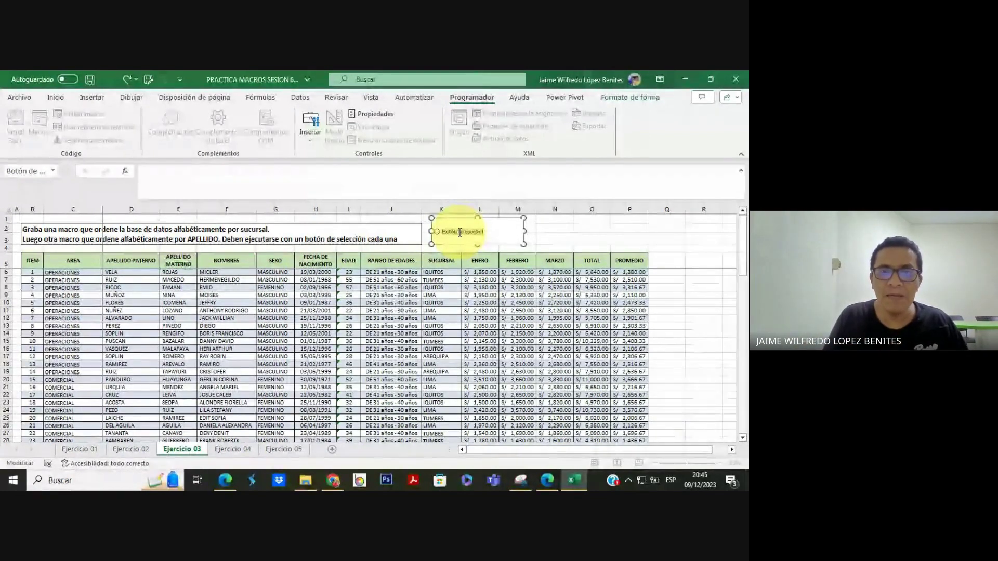
click(459, 232)
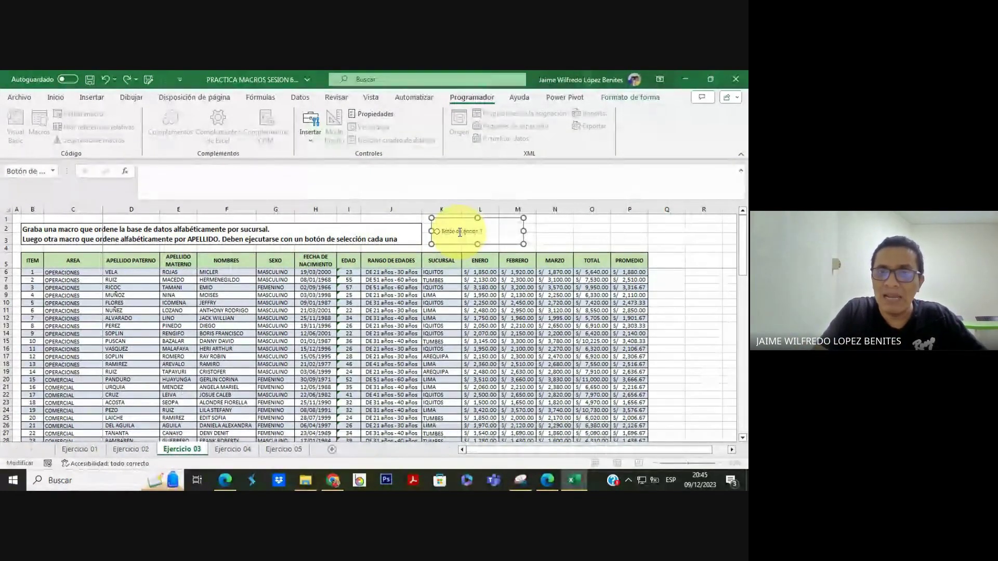
click(459, 232)
text(POR SUCURSAL)
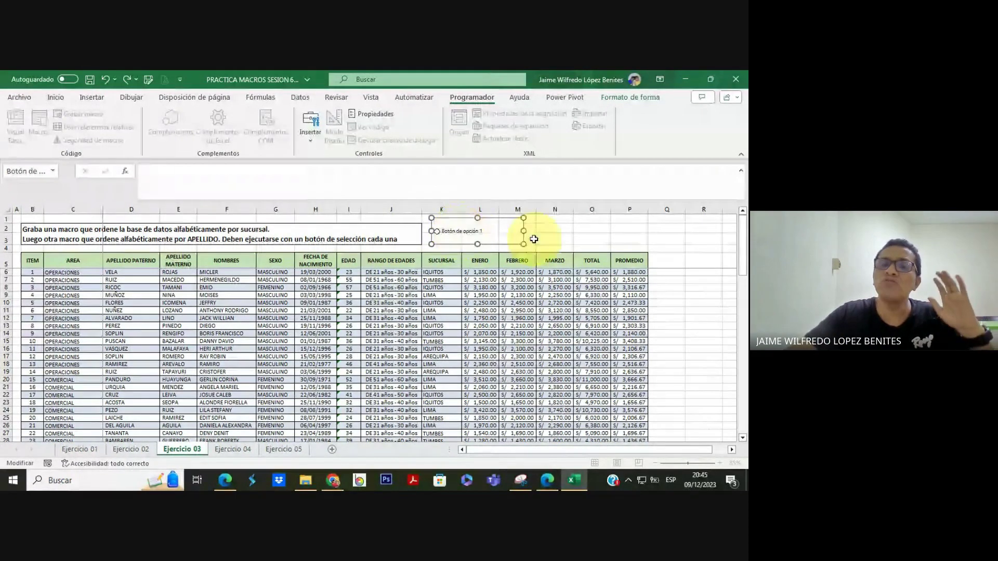
click(554, 239)
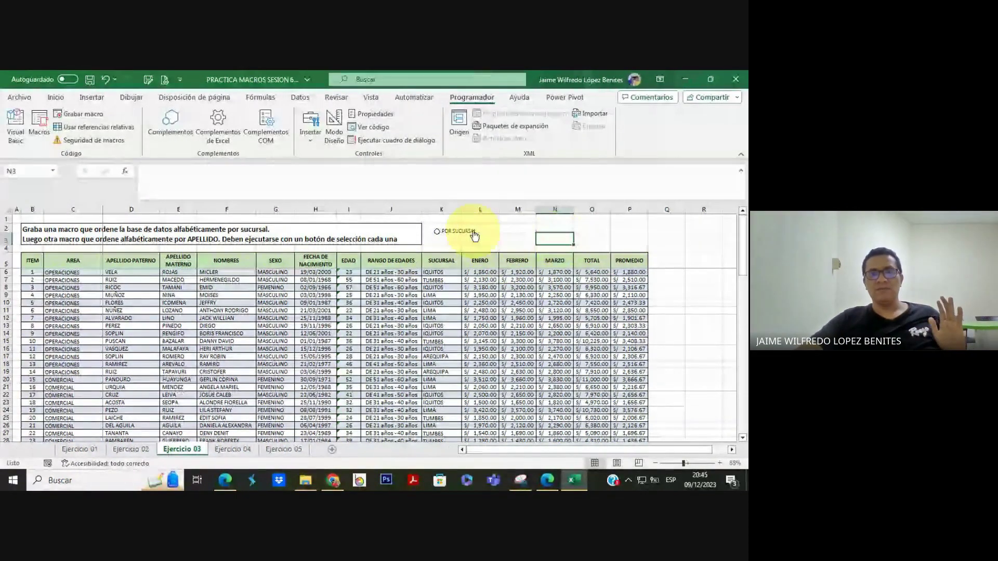
Switch the POR SUCURSAL option on and examine the font formatting and editing options available for the option button
right_click(456, 231)
click(644, 142)
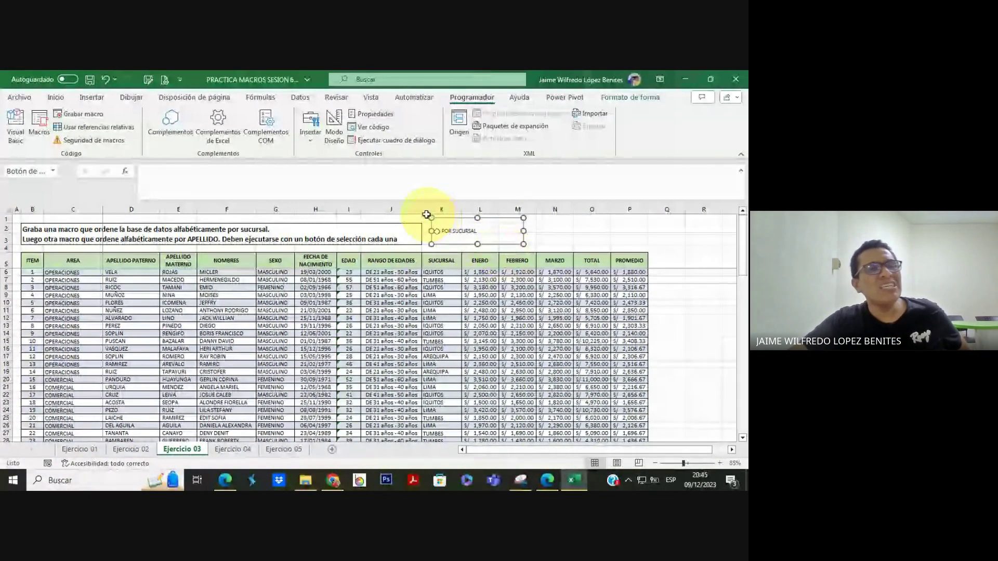
click(55, 97)
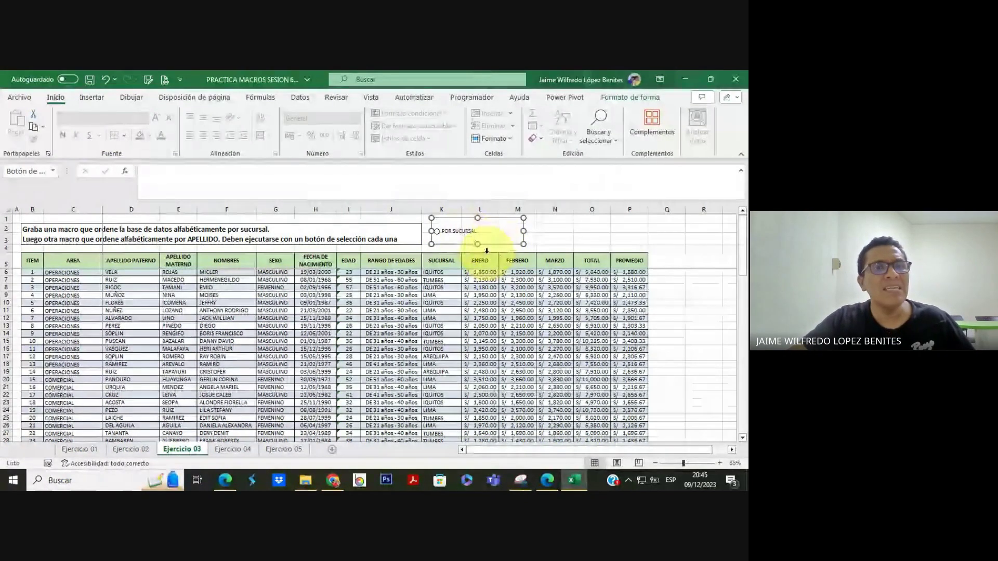
click(481, 232)
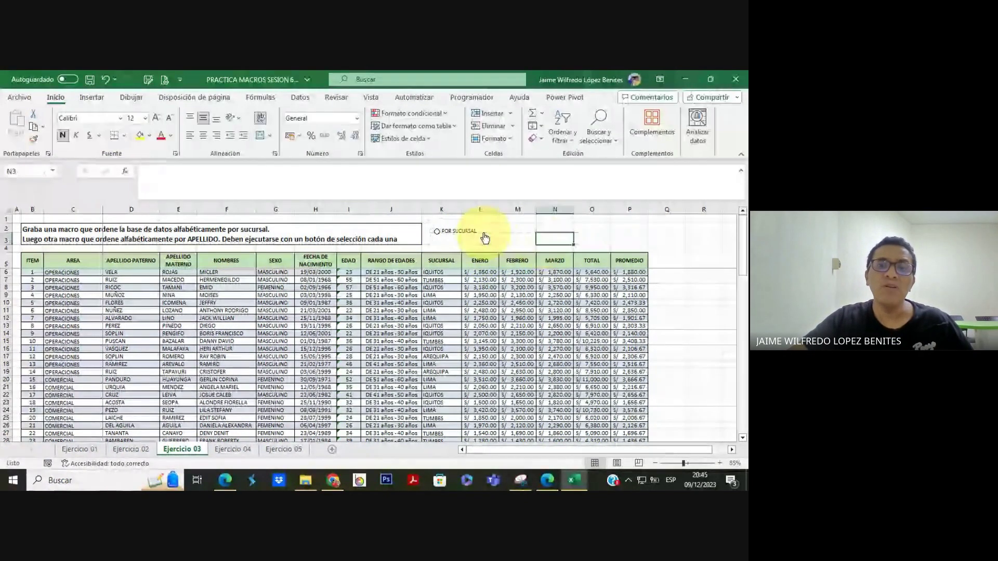
right_click(467, 227)
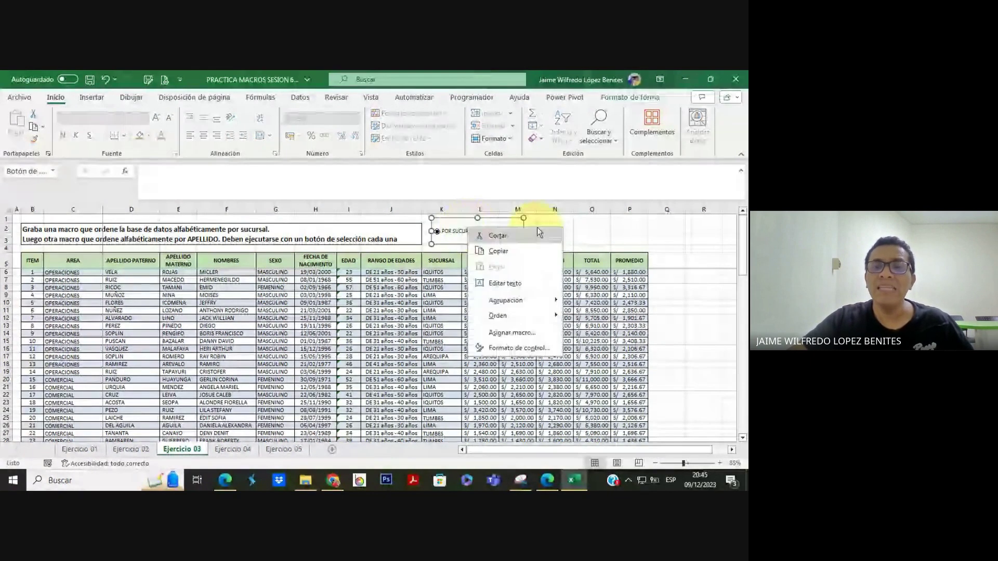
key(Escape)
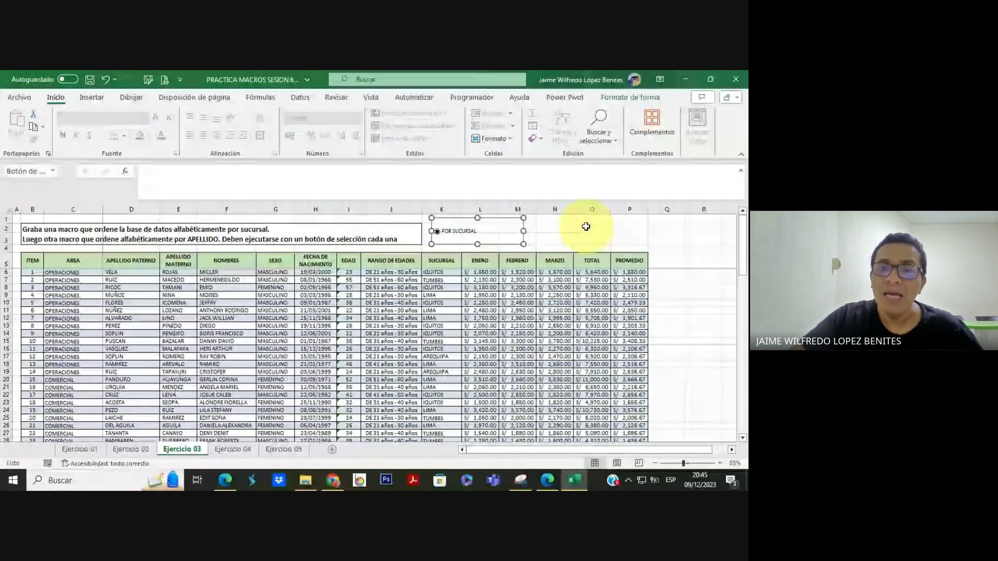
drag(517, 302, 517, 325)
right_click(462, 244)
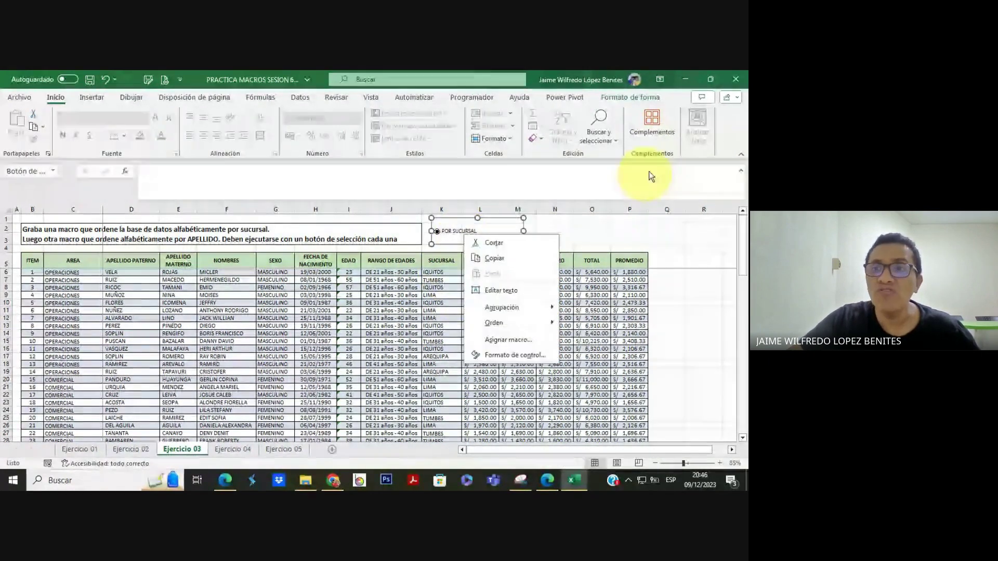
key(Escape)
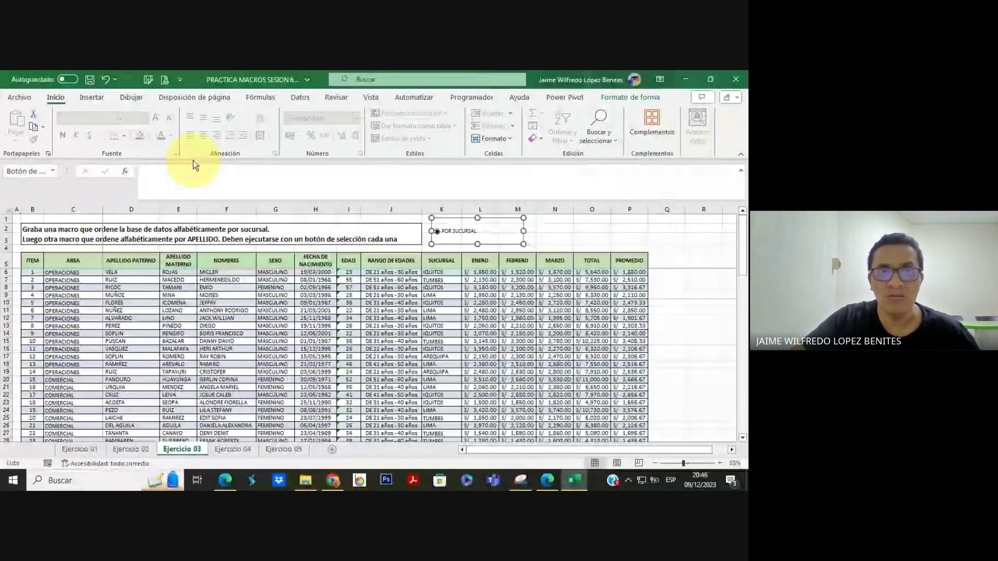
Check the control format properties of the POR SUCURSAL option button and close them without changes
click(484, 98)
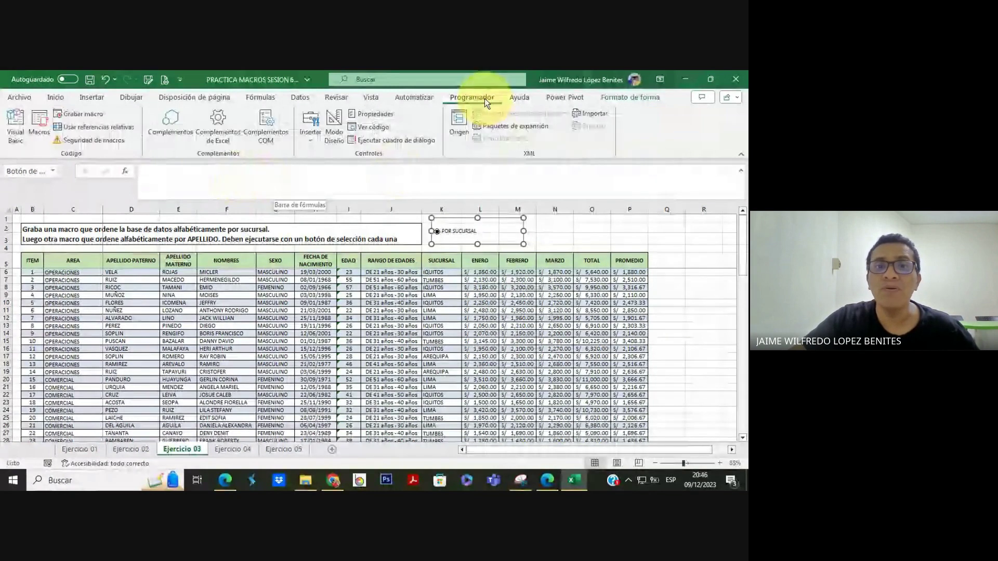
click(385, 114)
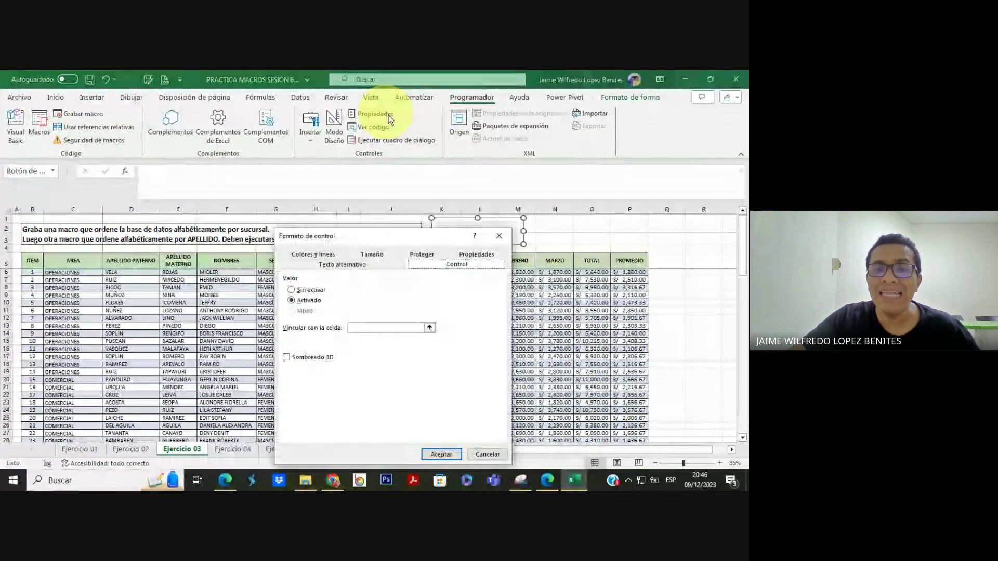
click(499, 237)
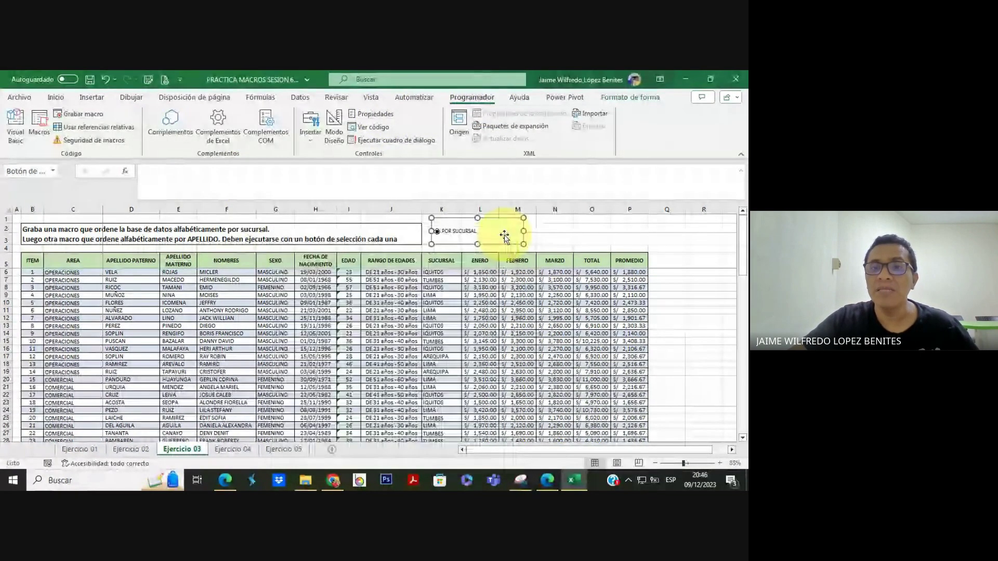
Narrow the POR SUCURSAL option button so that it spans only columns K to L, and deselect it
right_click(474, 231)
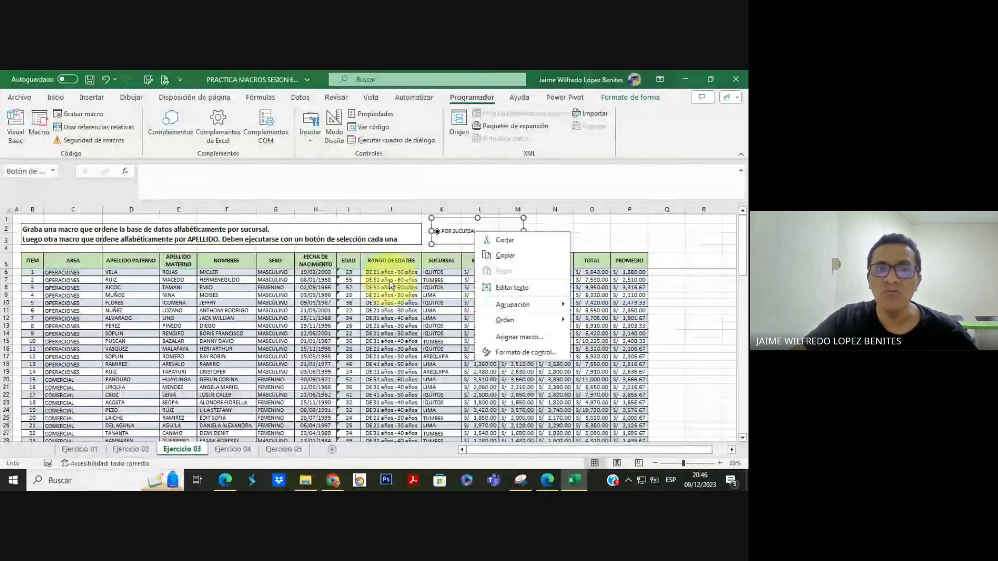
key(Escape)
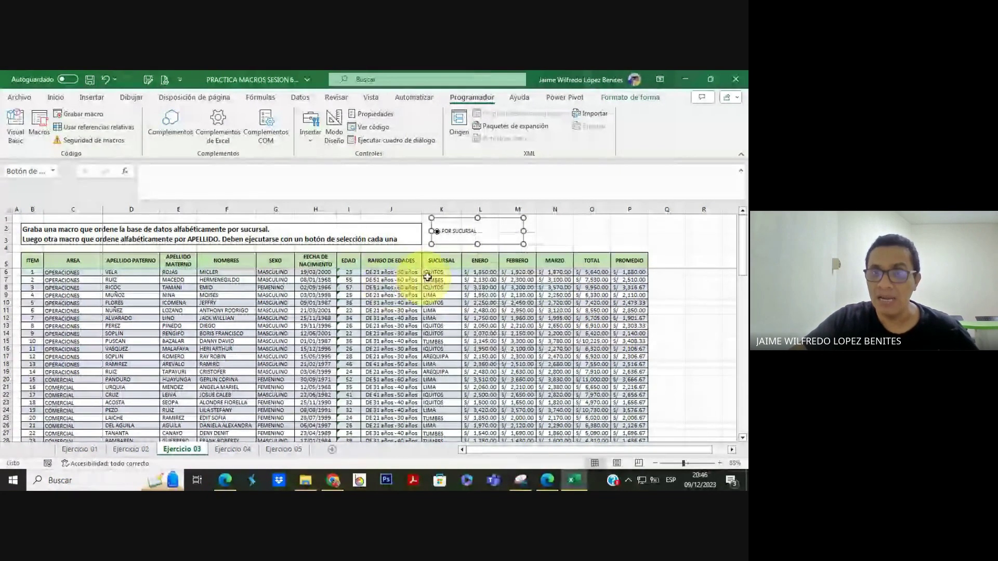
right_click(484, 232)
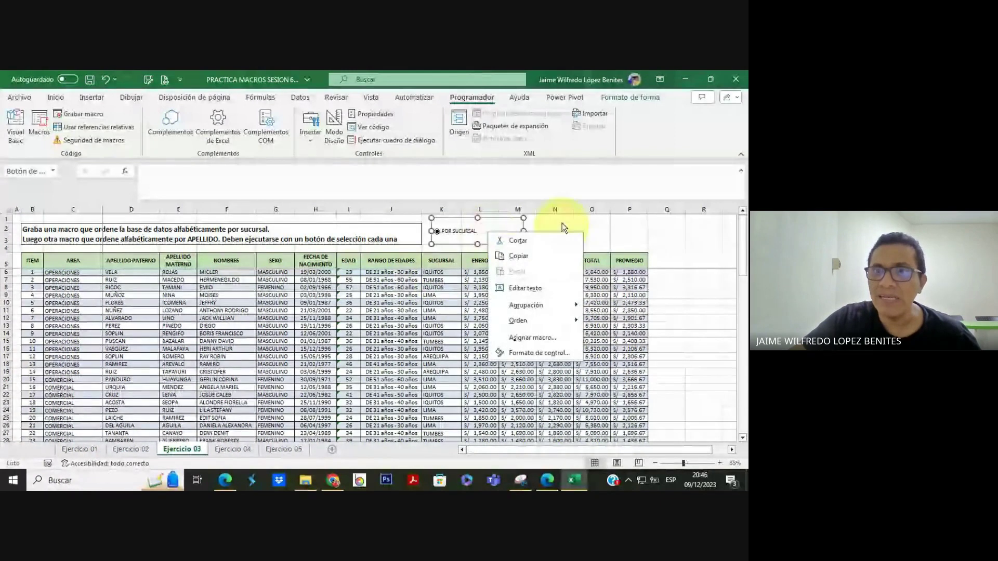
click(641, 146)
drag(523, 230, 495, 229)
click(517, 239)
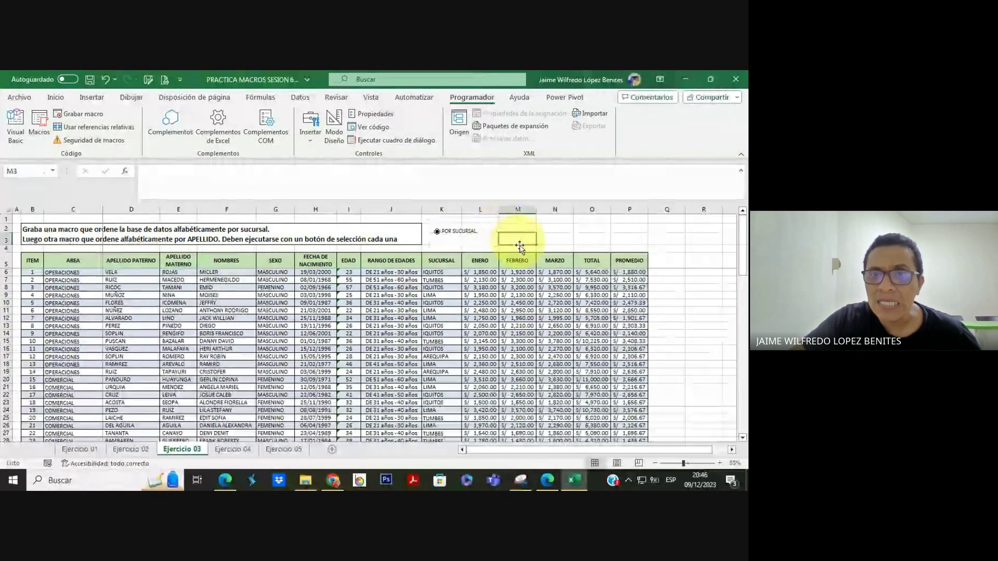
right_click(468, 234)
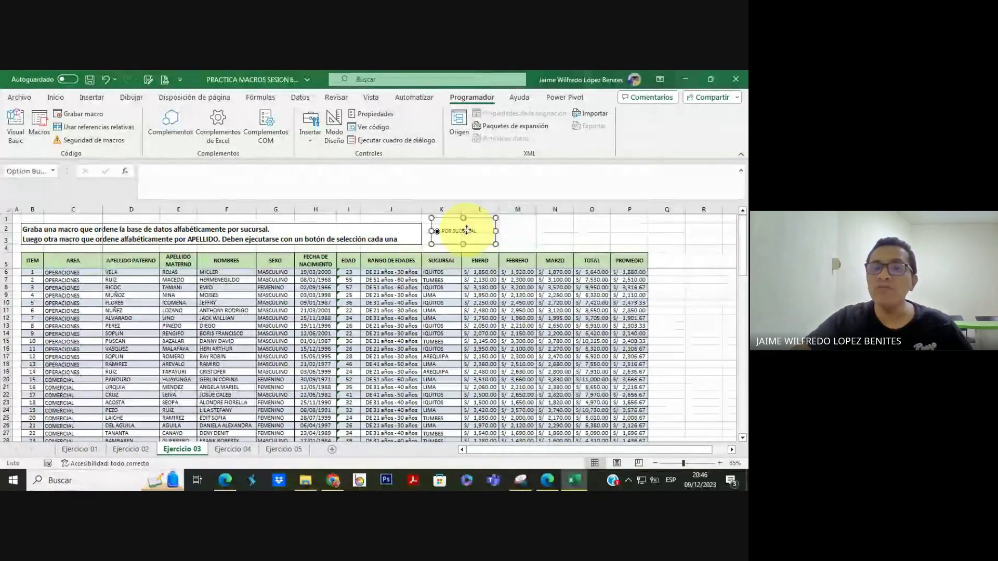
click(598, 229)
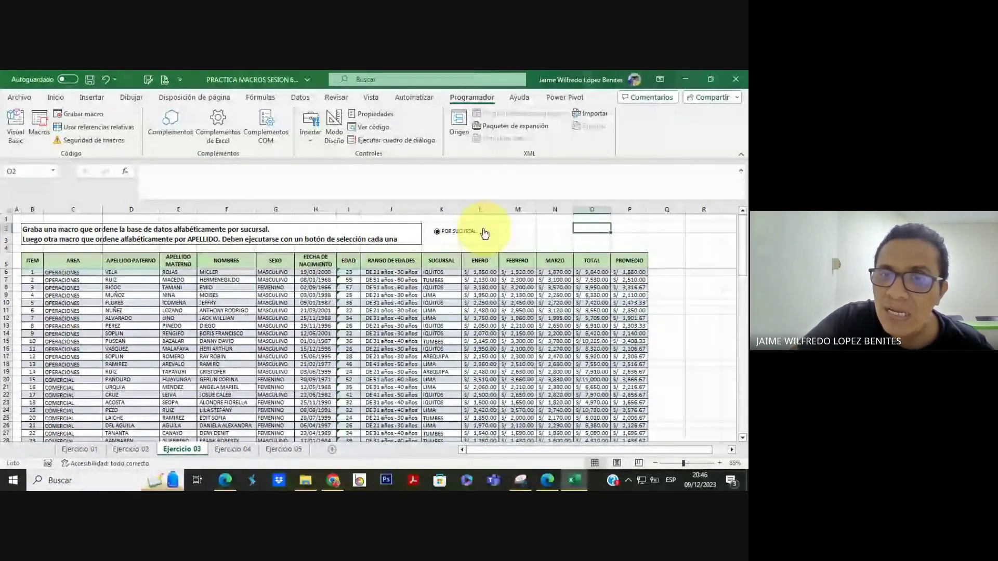
right_click(453, 234)
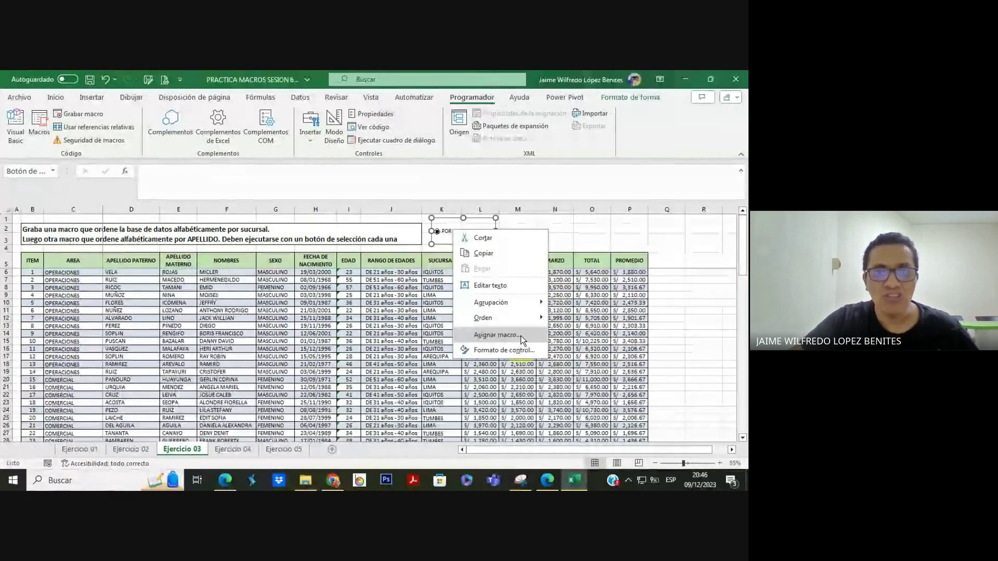
click(665, 333)
click(592, 239)
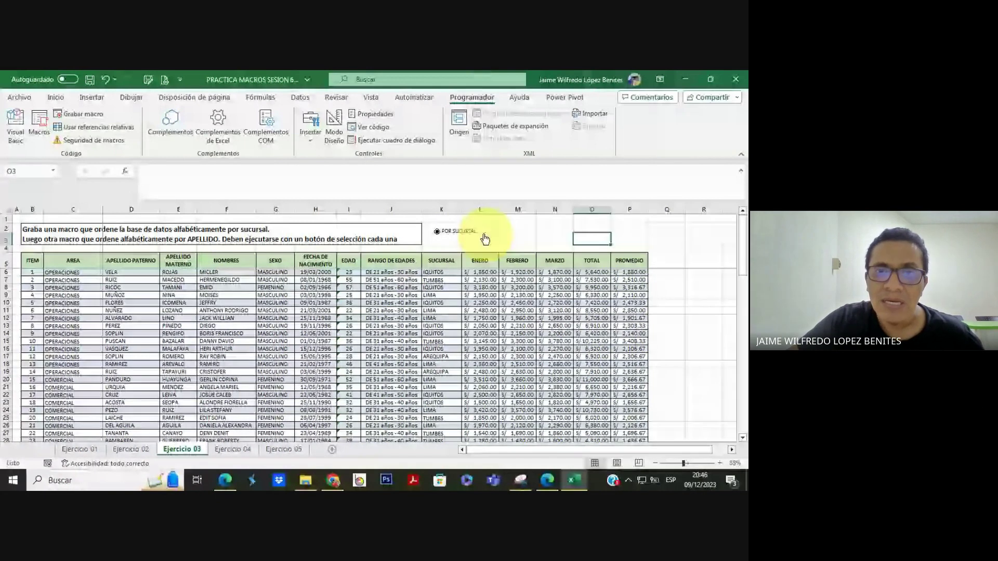
Assign the ORDENAR_SUCURSAL macro to the POR SUCURSAL option button and run it to sort the table by branch
right_click(447, 233)
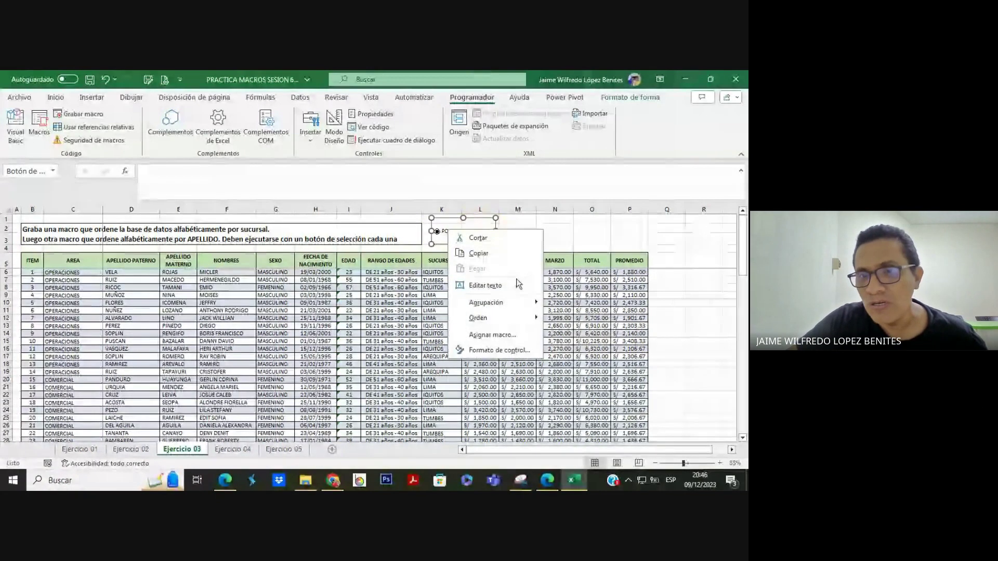
click(503, 335)
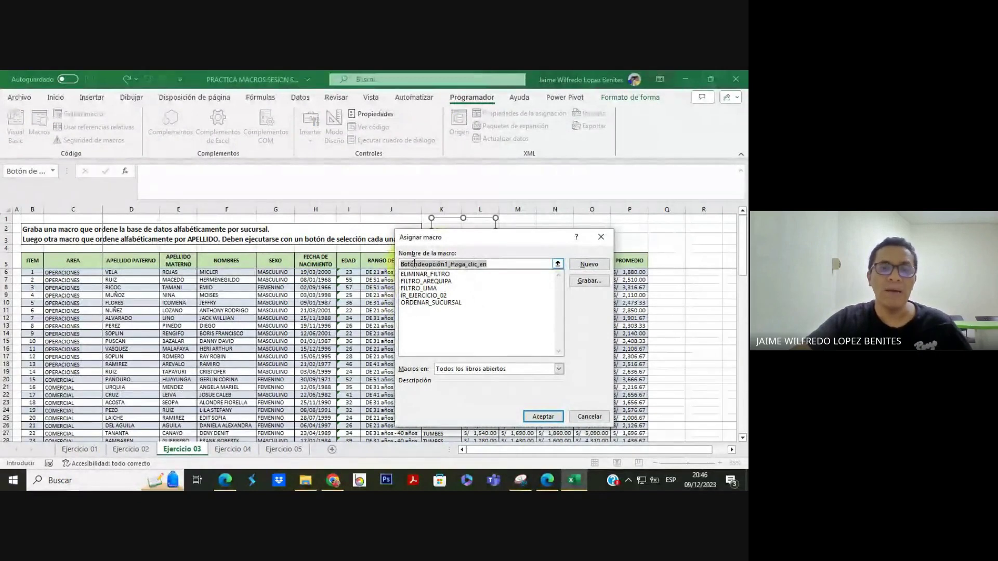
click(433, 303)
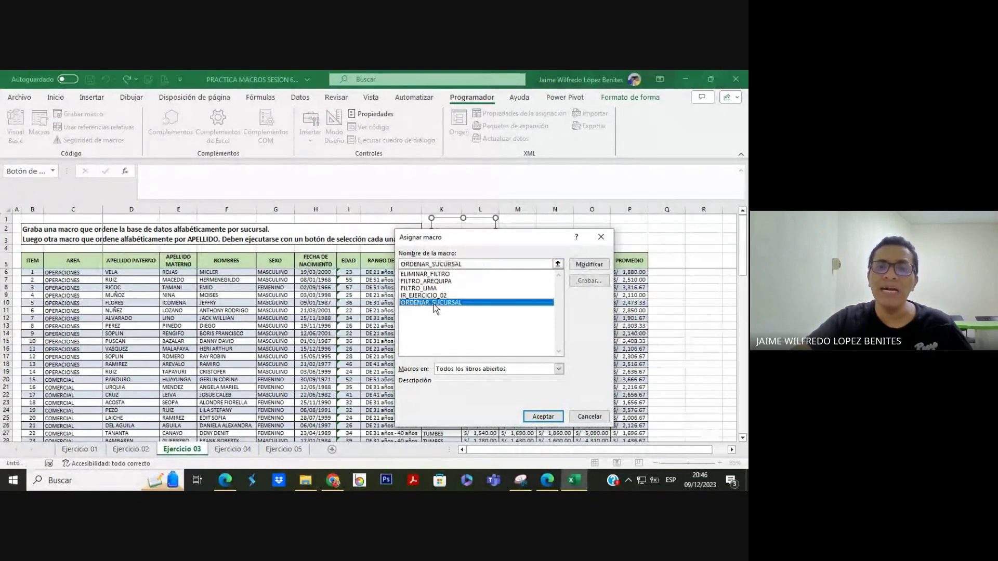
click(548, 418)
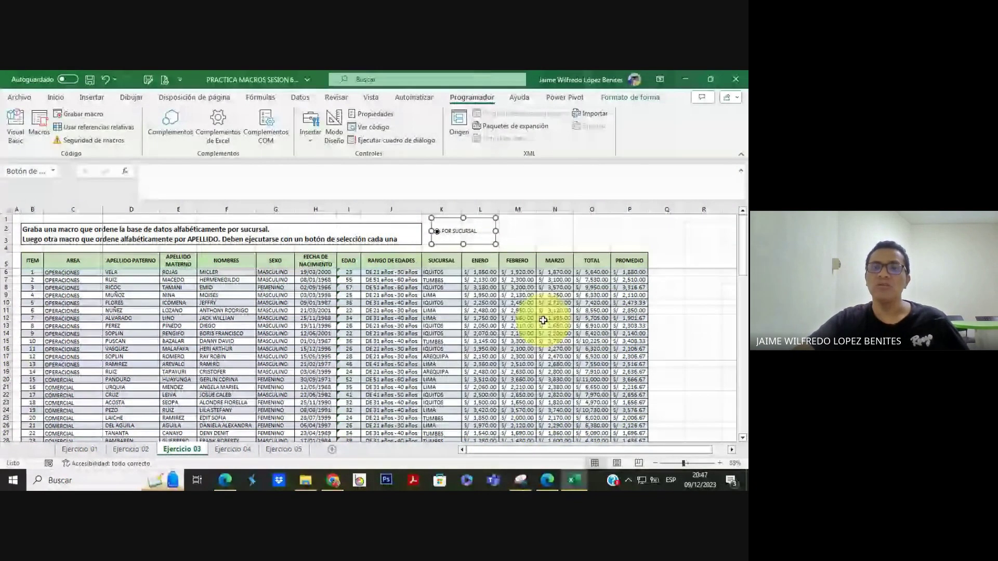
click(682, 313)
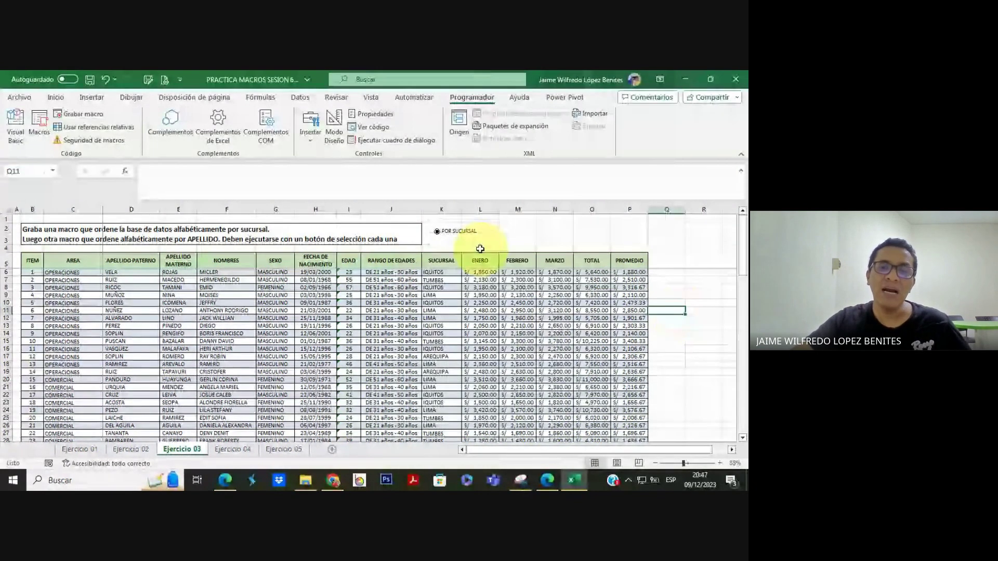
click(446, 233)
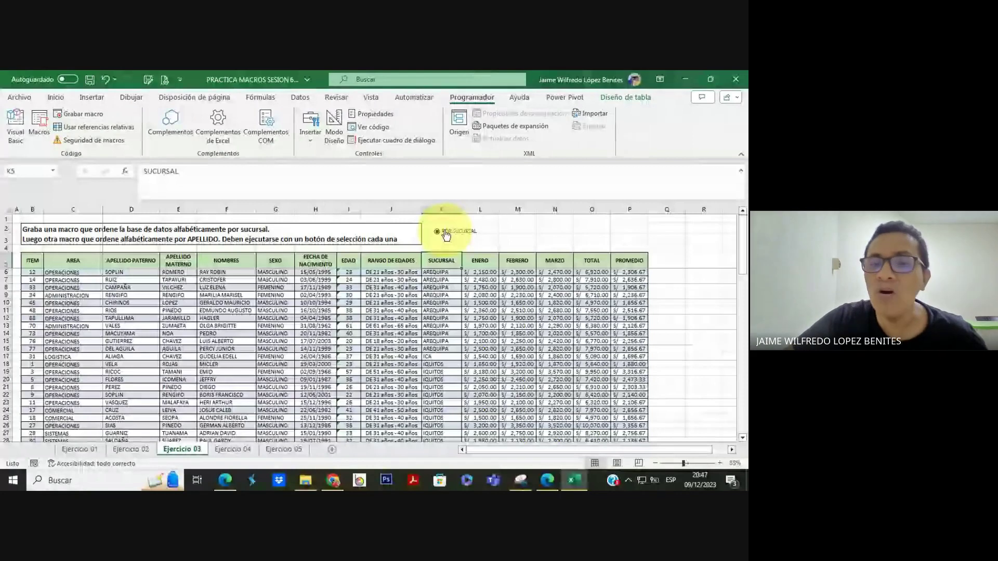
click(446, 233)
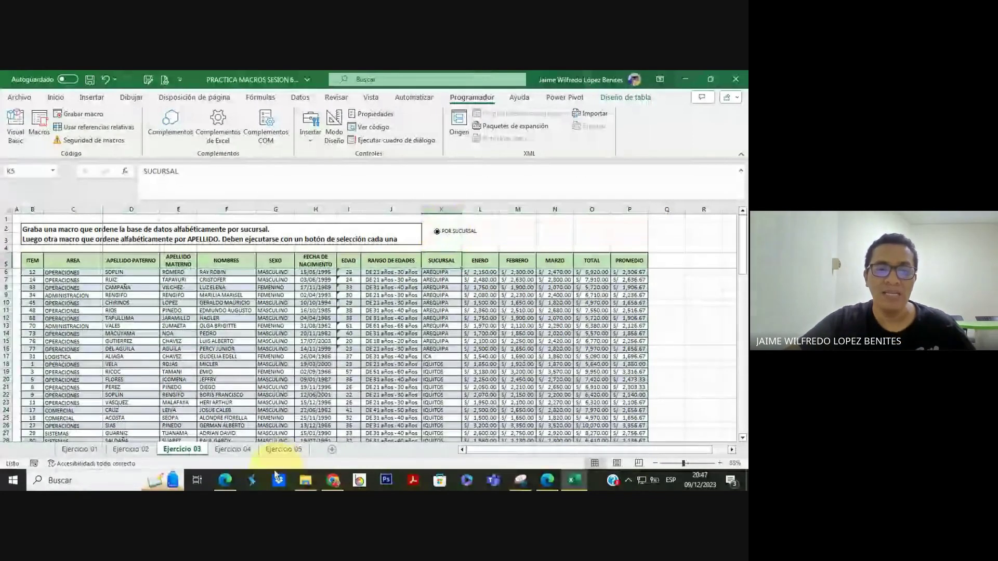
Switch to the Google Meet call to check its chat messages and return to the workbook
click(227, 480)
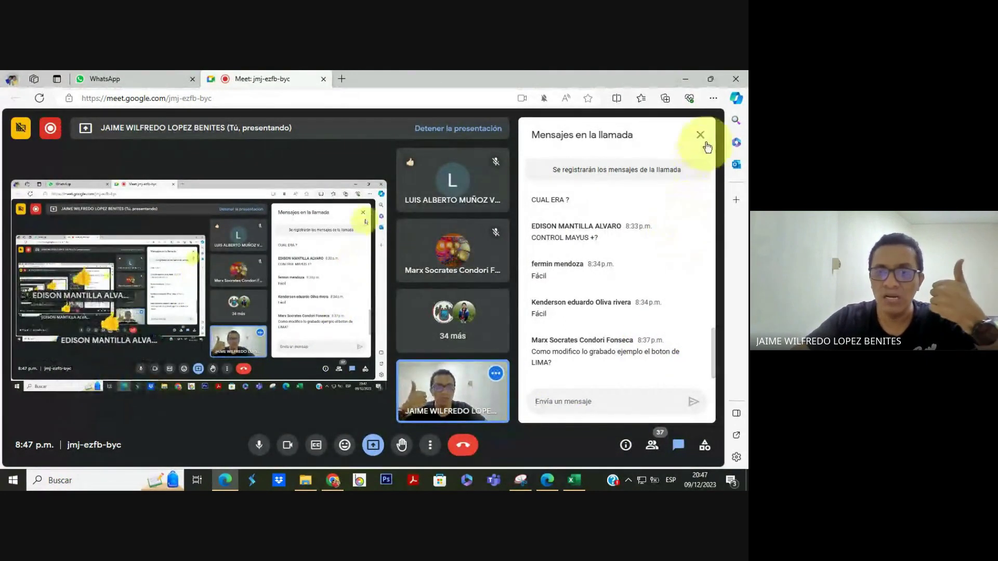
click(683, 80)
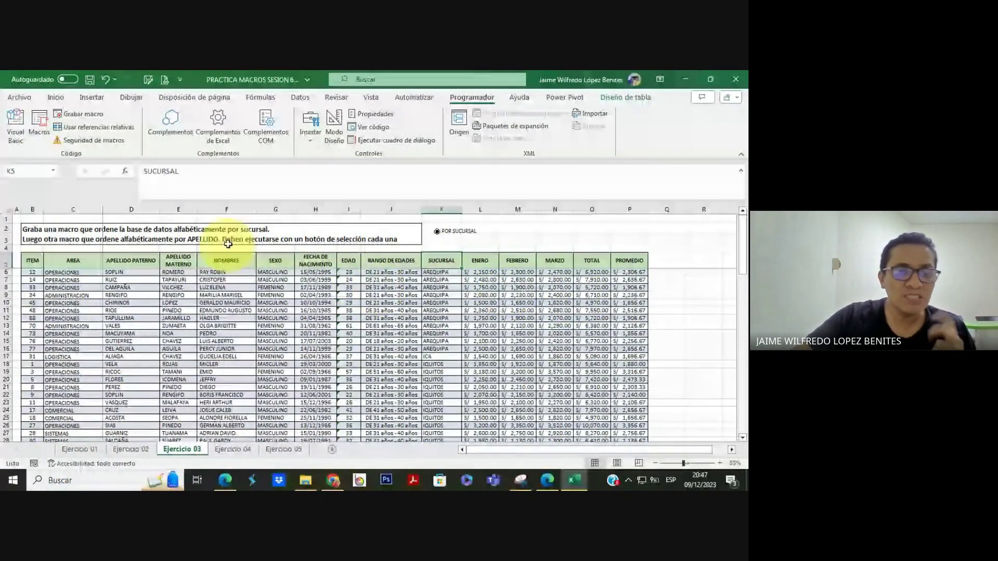
click(131, 262)
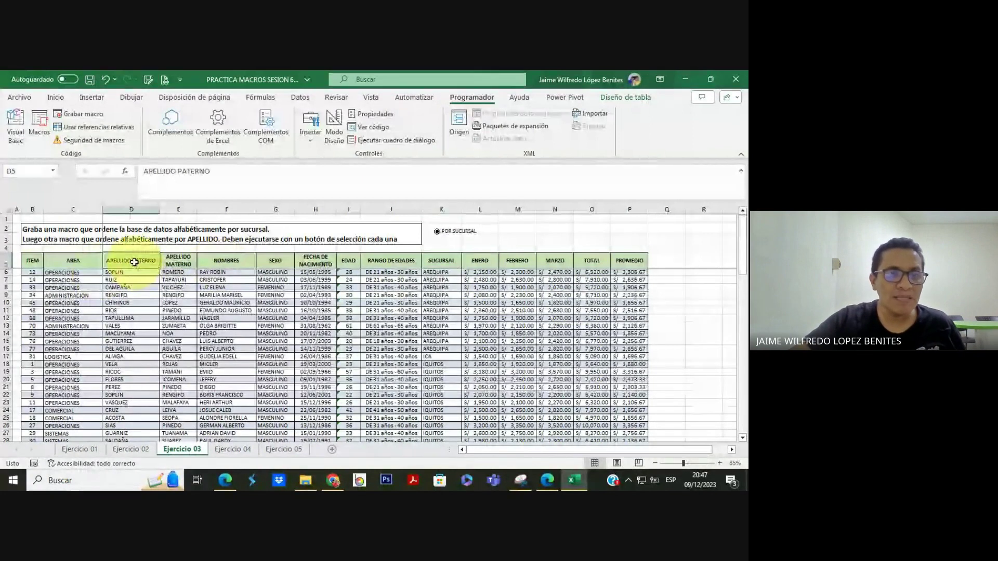
click(176, 262)
click(226, 264)
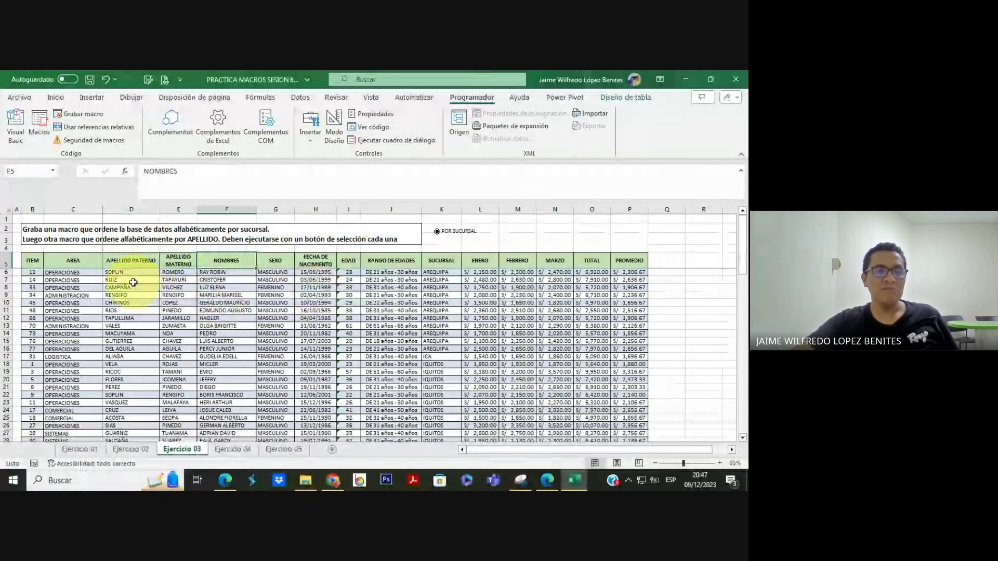
drag(130, 261, 241, 263)
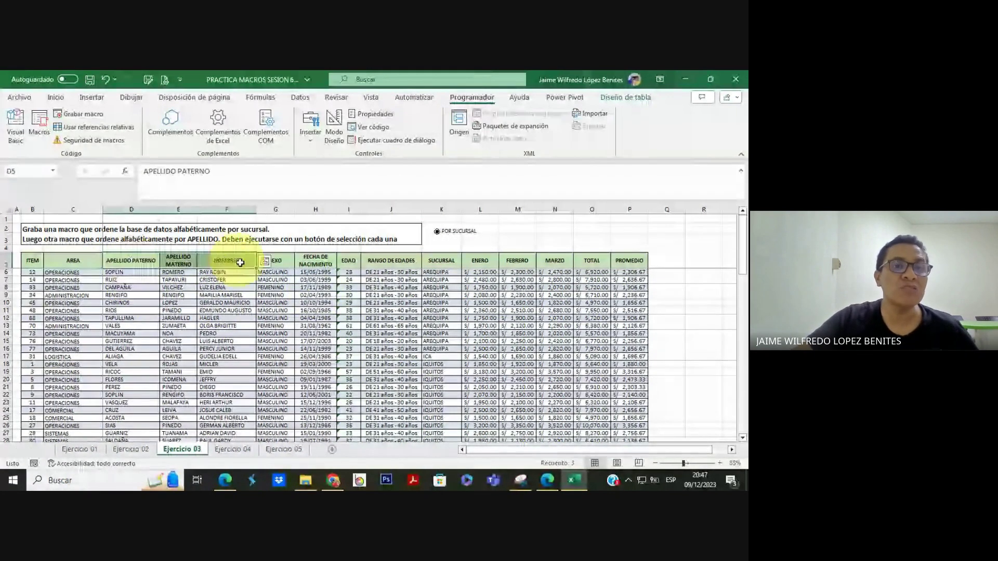
click(224, 313)
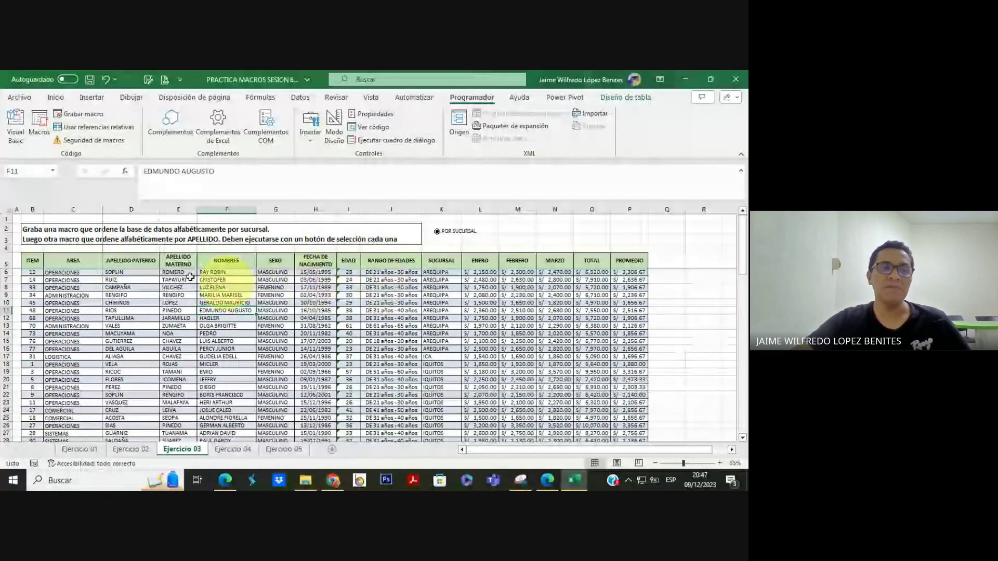
Sort the Ejercicio 03 table by the ITEM column in ascending order and select an empty cell beside the table
click(38, 266)
click(301, 98)
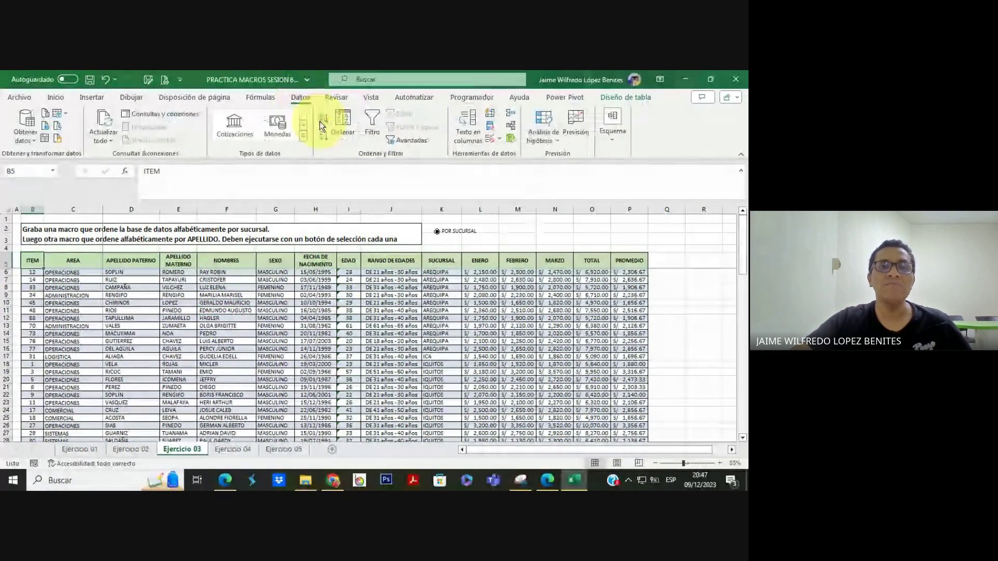
click(323, 117)
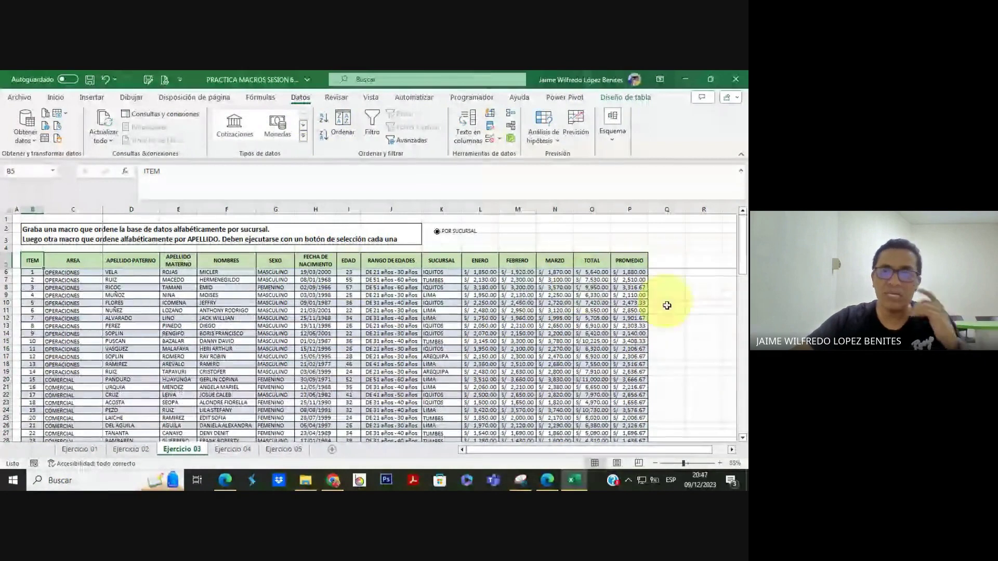
click(687, 335)
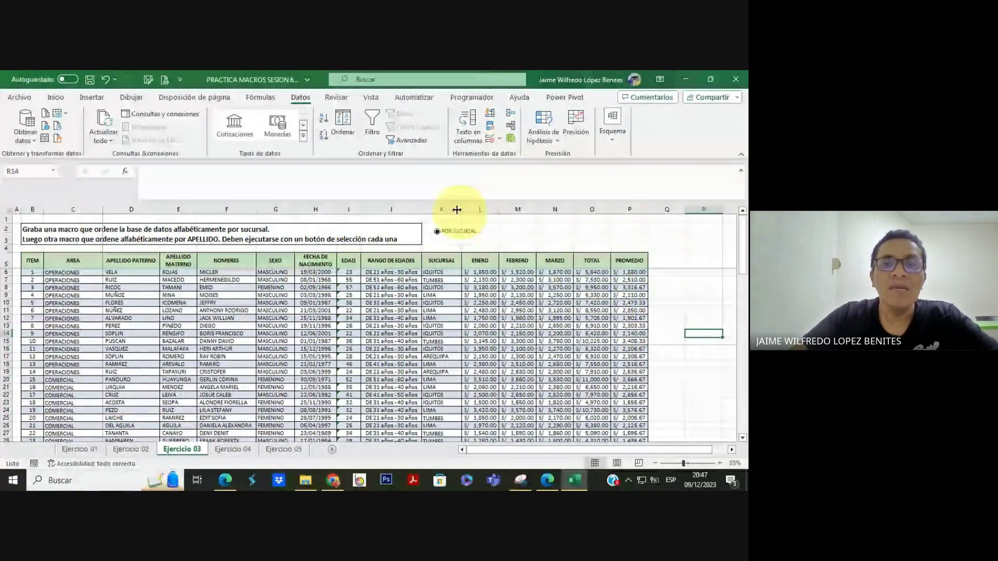
Start recording a macro named ORDENAR_APELLIDOS, stored in this workbook
click(474, 99)
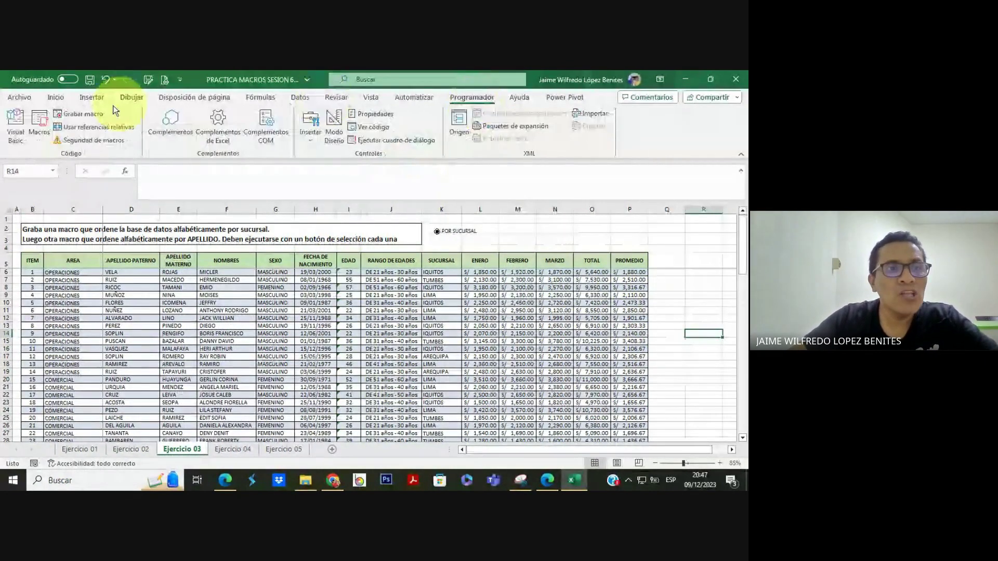
click(82, 114)
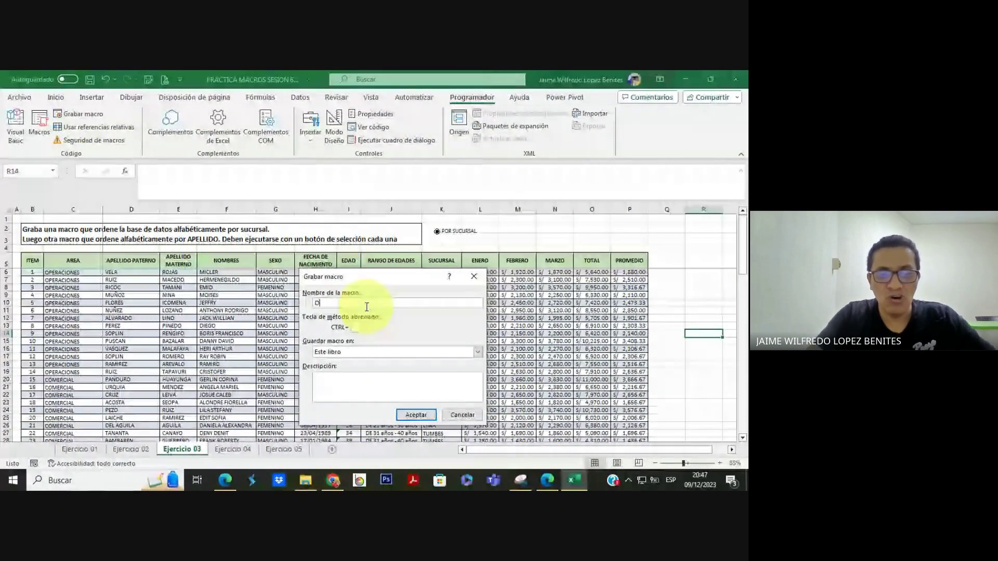
text(ORDEN)
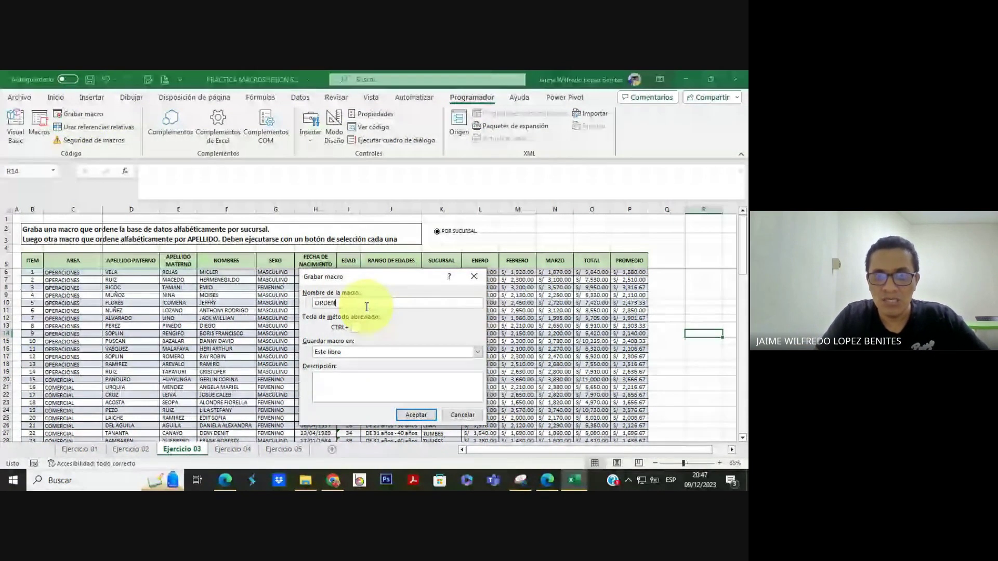
text(AR_APELLIDOS)
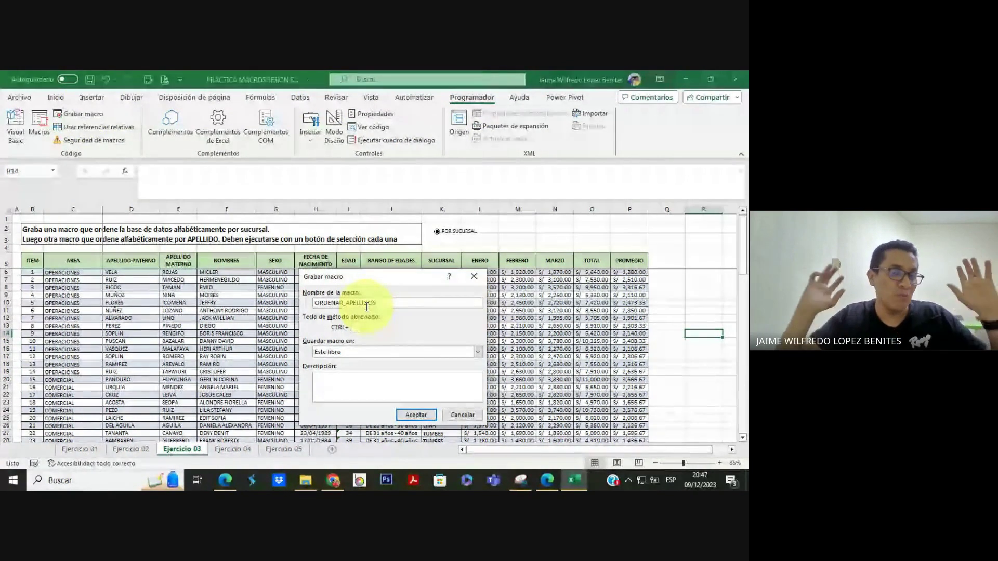
click(413, 418)
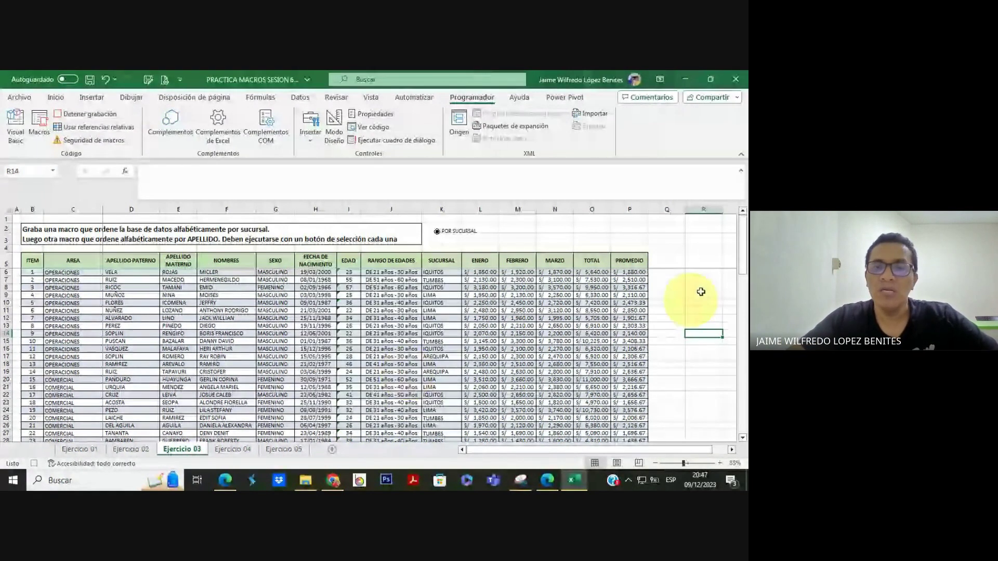
Set up a custom sort of the Ejercicio 03 table by APELLIDO PATERNO and then APELLIDO MATERNO, both A to Z
click(128, 262)
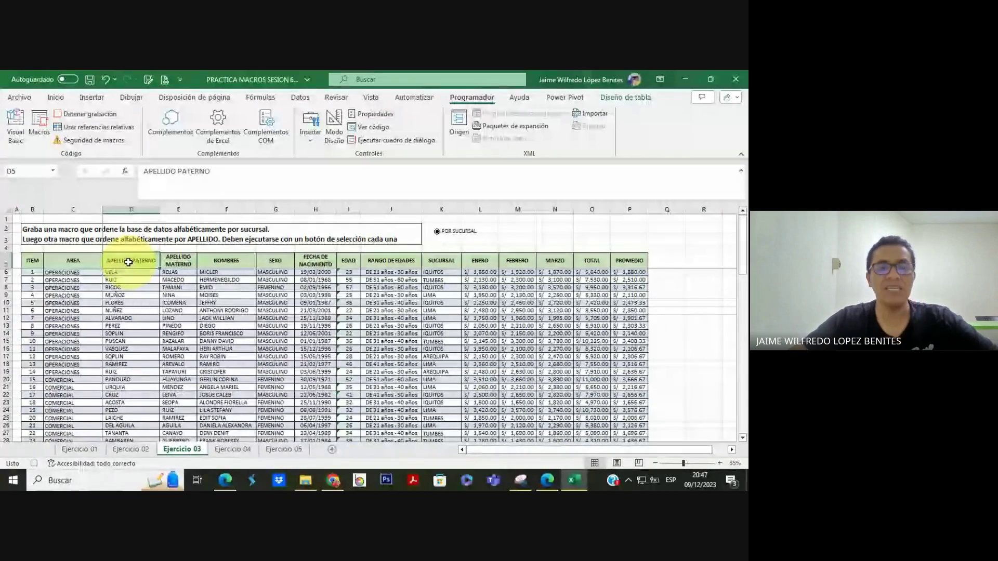
click(299, 98)
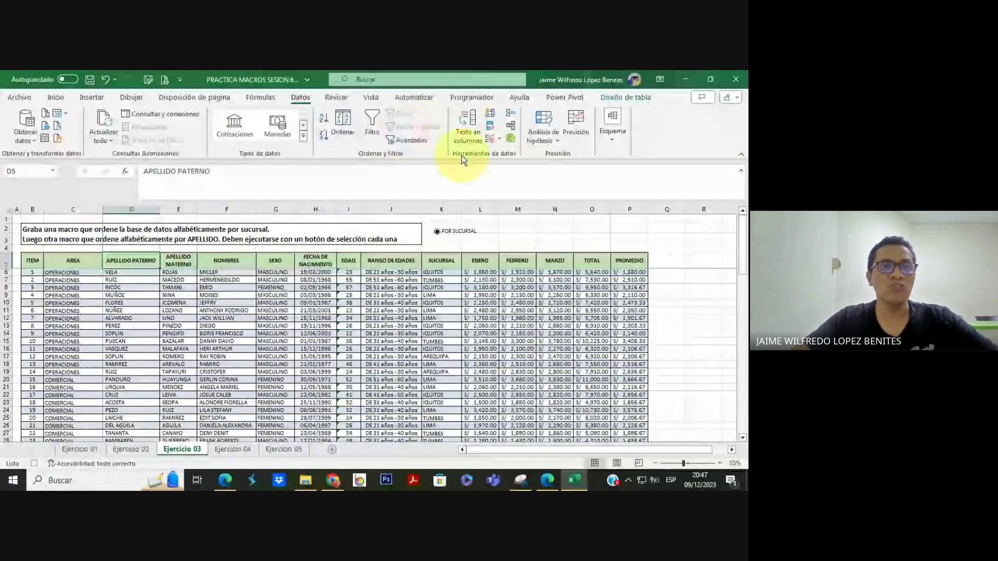
click(341, 126)
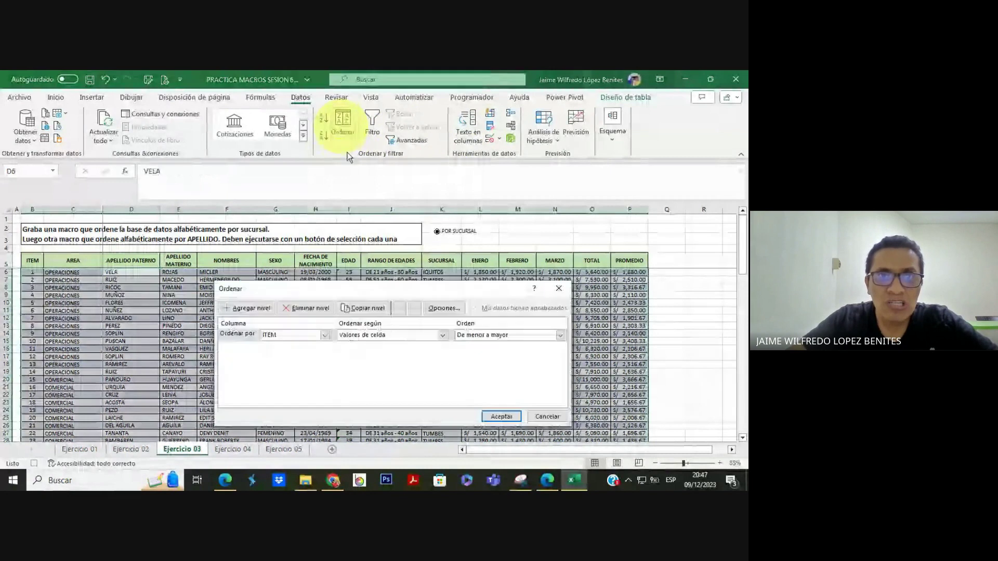
click(324, 336)
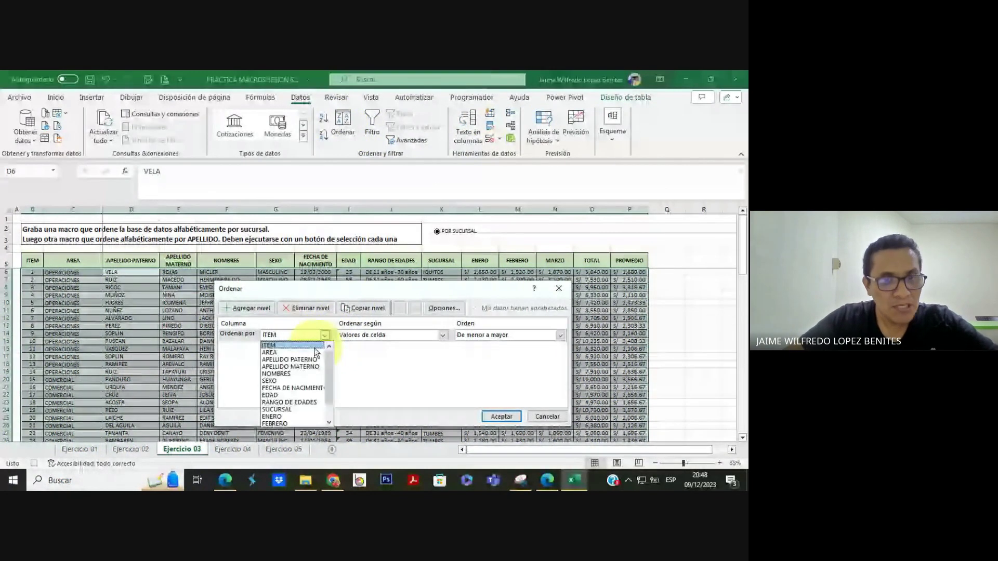
click(318, 359)
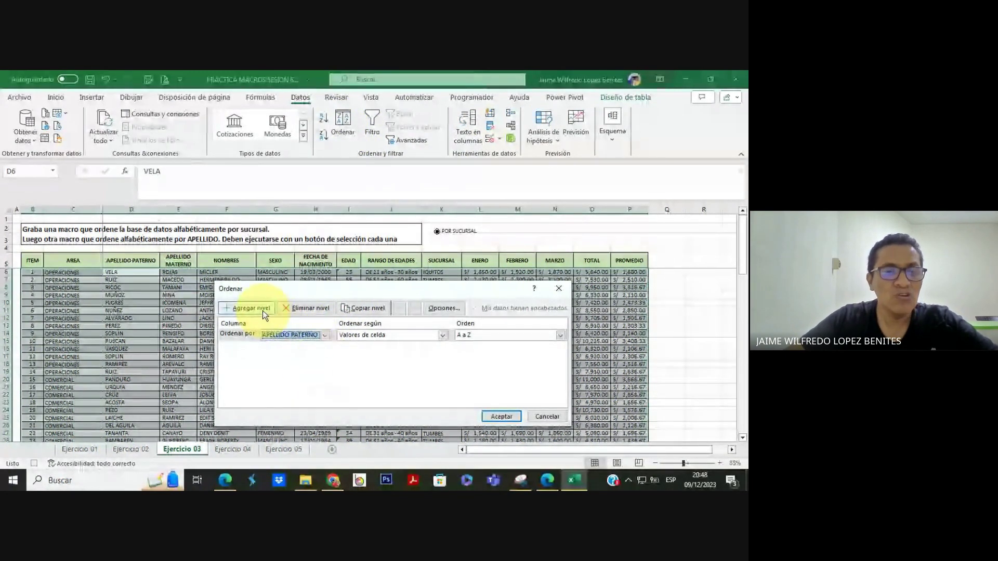
click(263, 311)
click(312, 347)
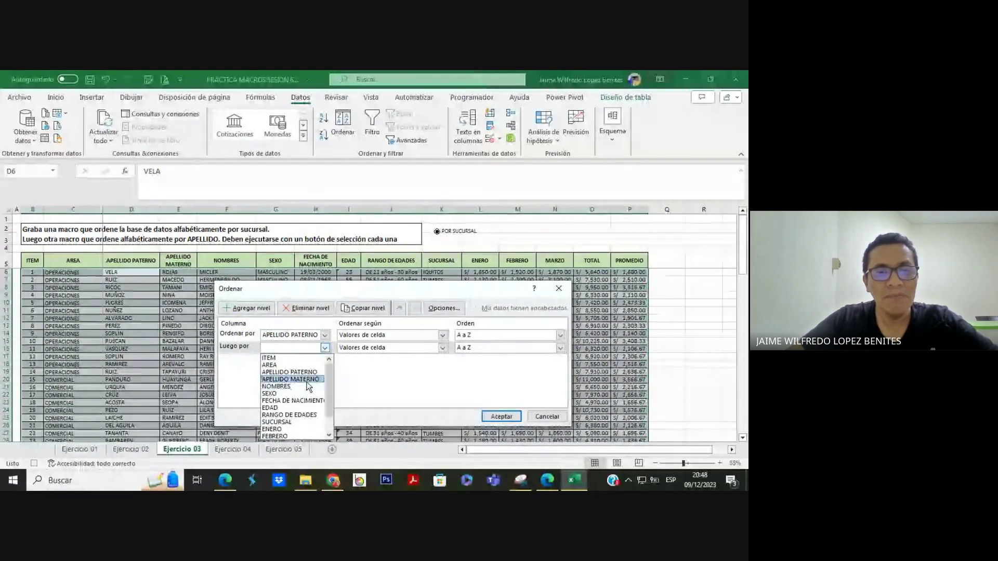
click(306, 380)
Apply the sort with NOMBRES, A to Z, as the third level and stop recording the macro
click(265, 310)
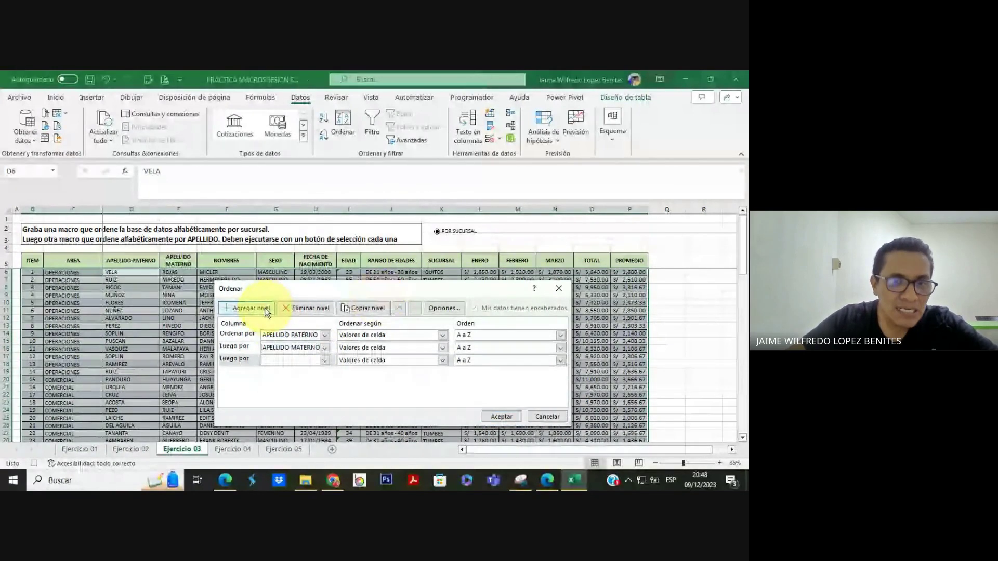
click(291, 359)
click(299, 402)
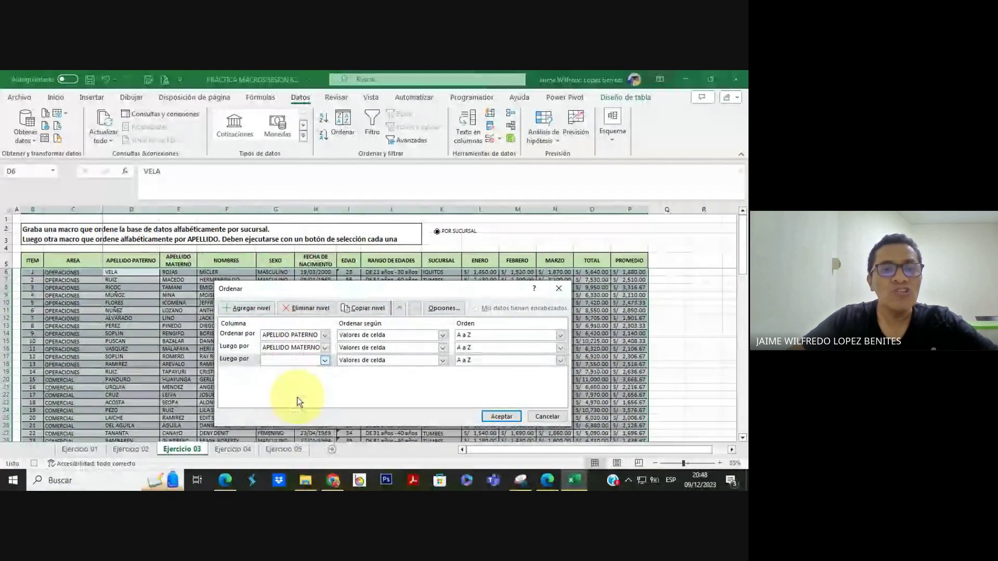
click(492, 415)
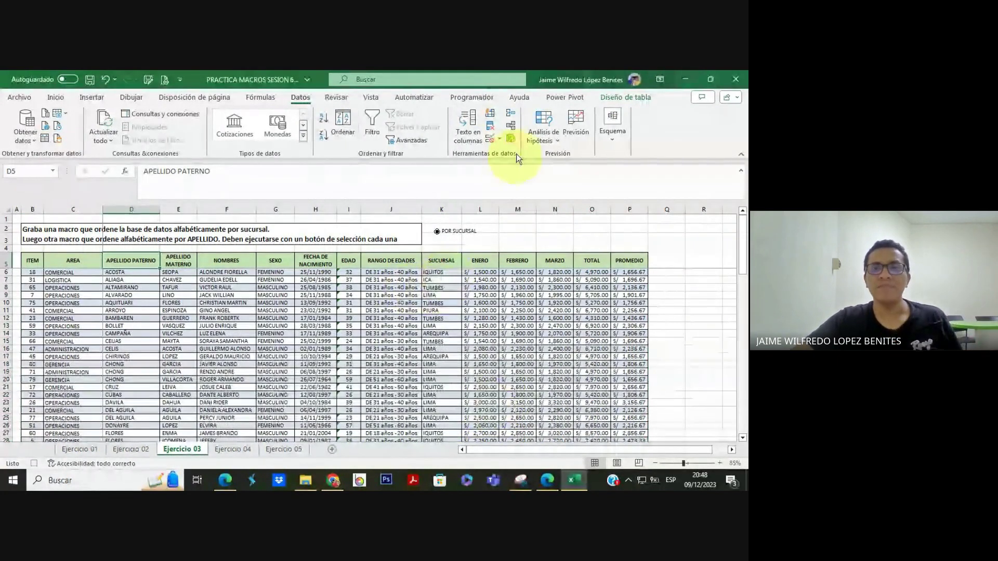
click(472, 97)
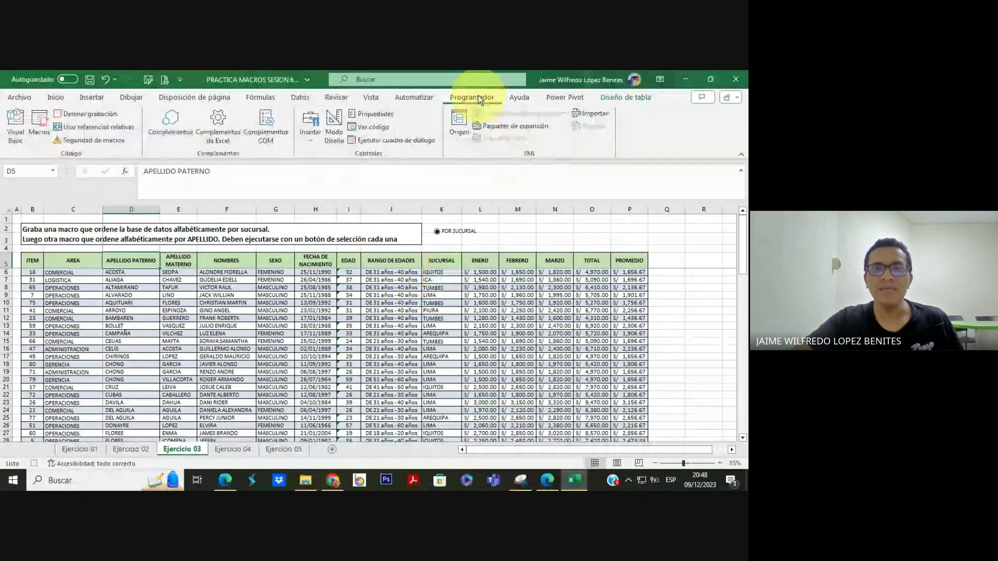
click(106, 119)
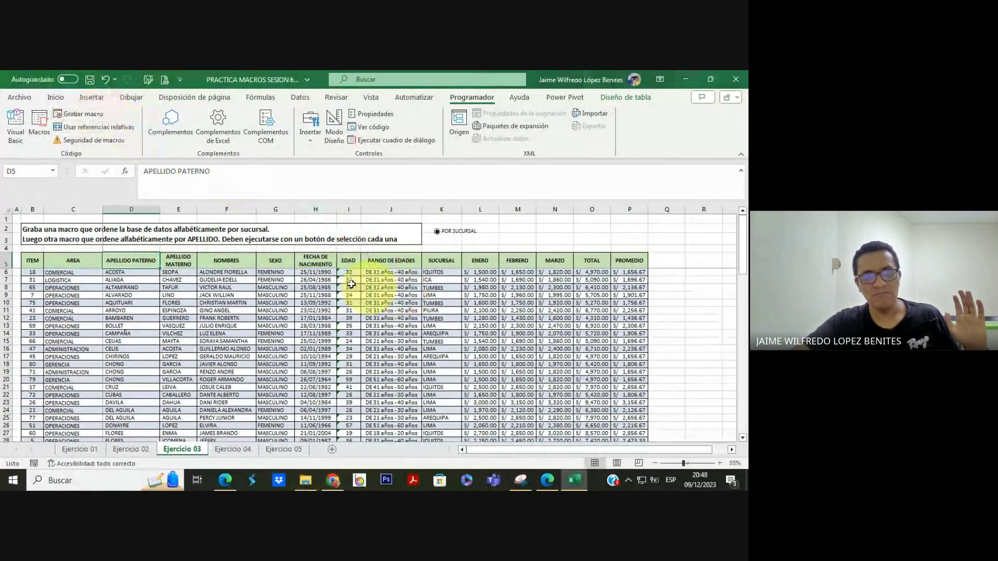
Sort the Ejercicio 03 table by the ITEM column in ascending order and select a cell in the ENERO column
click(27, 262)
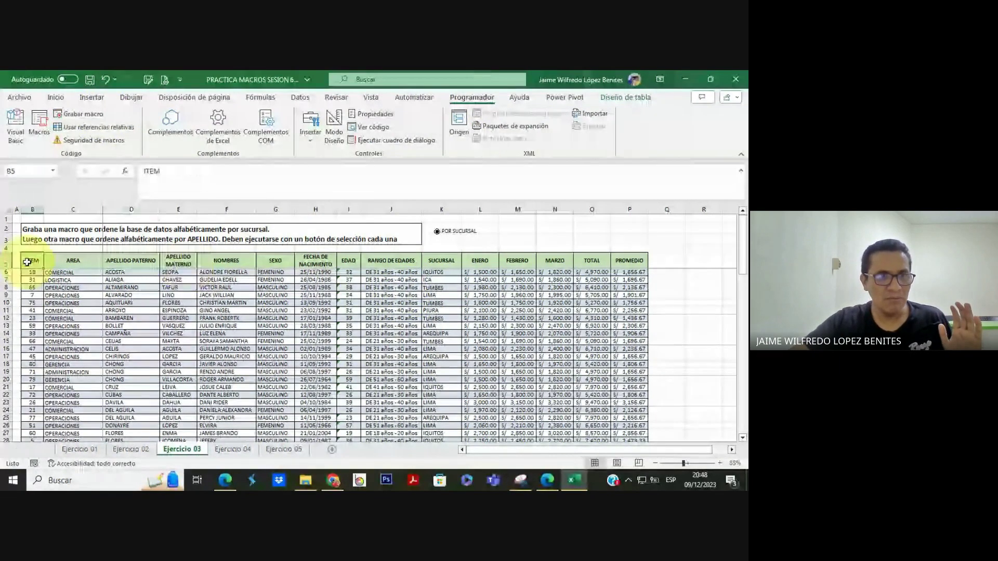
click(300, 98)
click(322, 117)
click(480, 302)
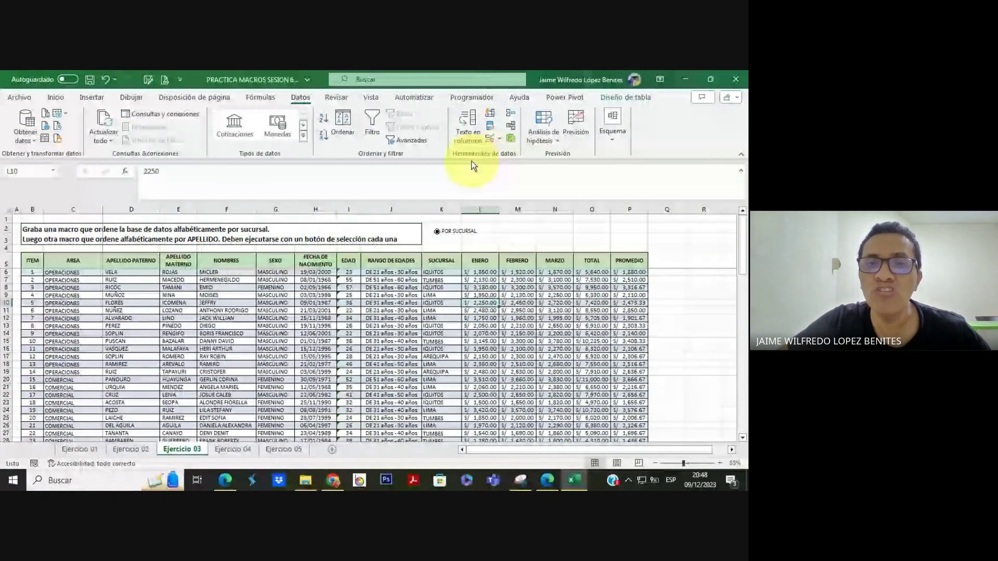
Insert a form-control option button beside POR SUCURSAL and label it POR APELLIDOS Y NOMBRES
click(463, 98)
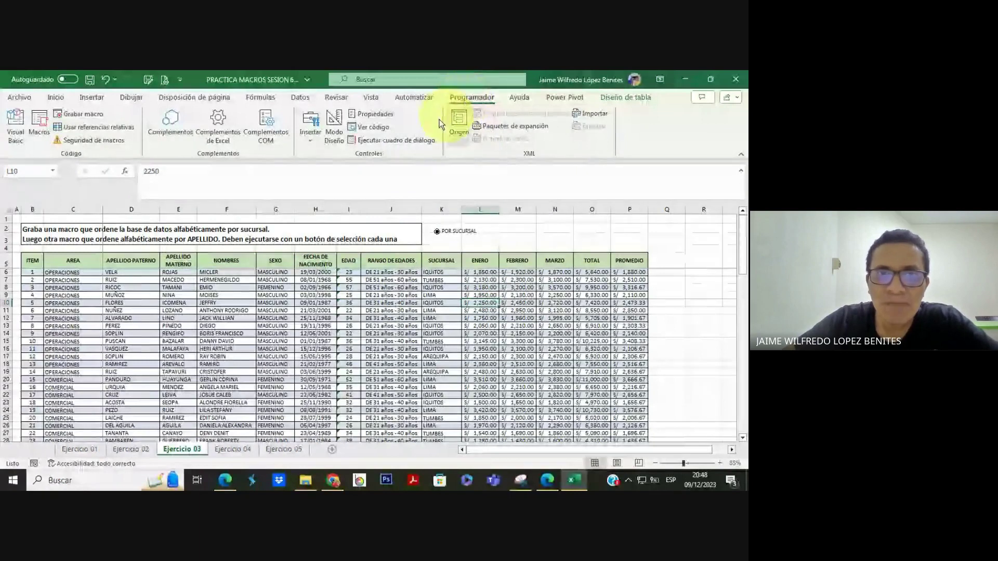
click(312, 136)
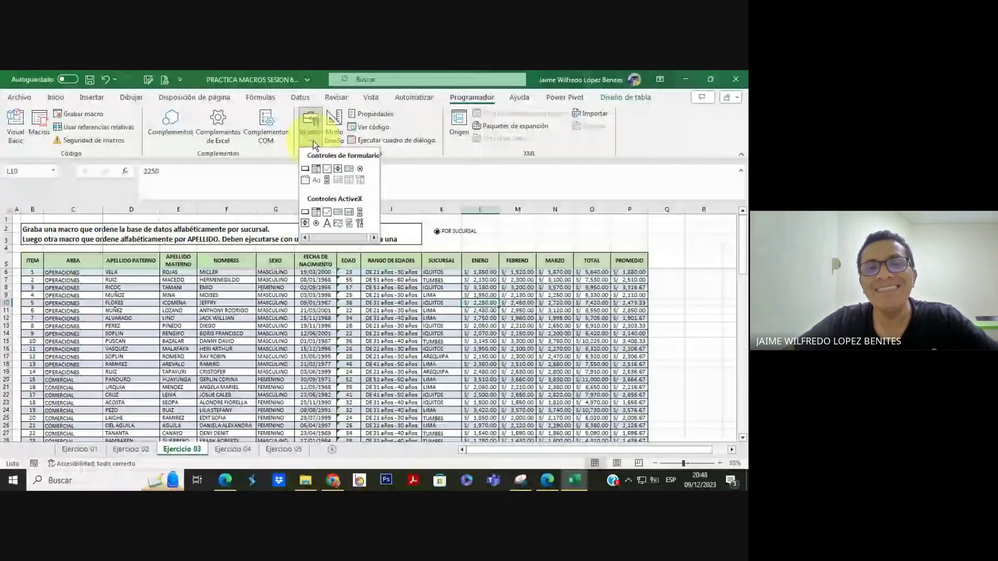
click(361, 169)
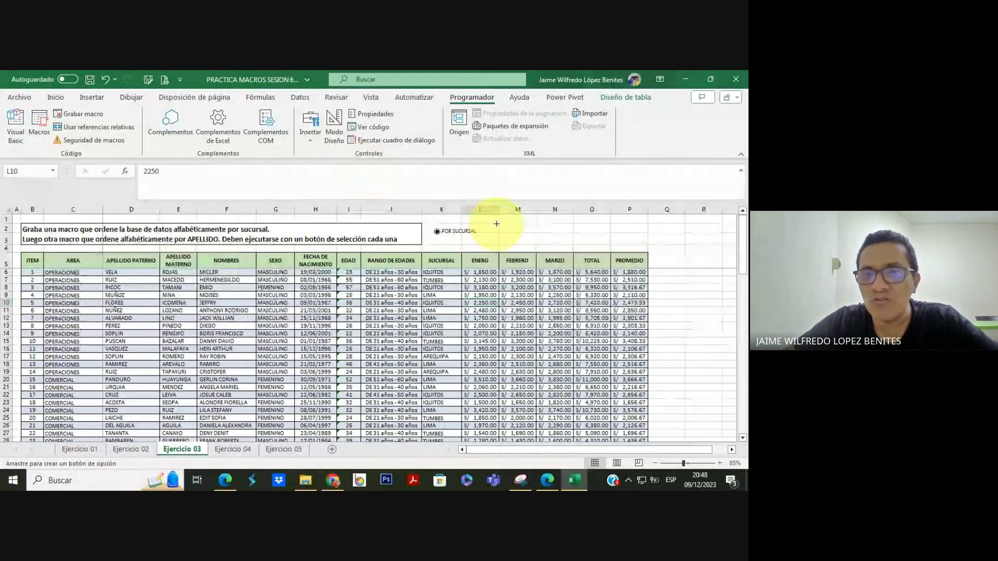
drag(496, 224, 569, 241)
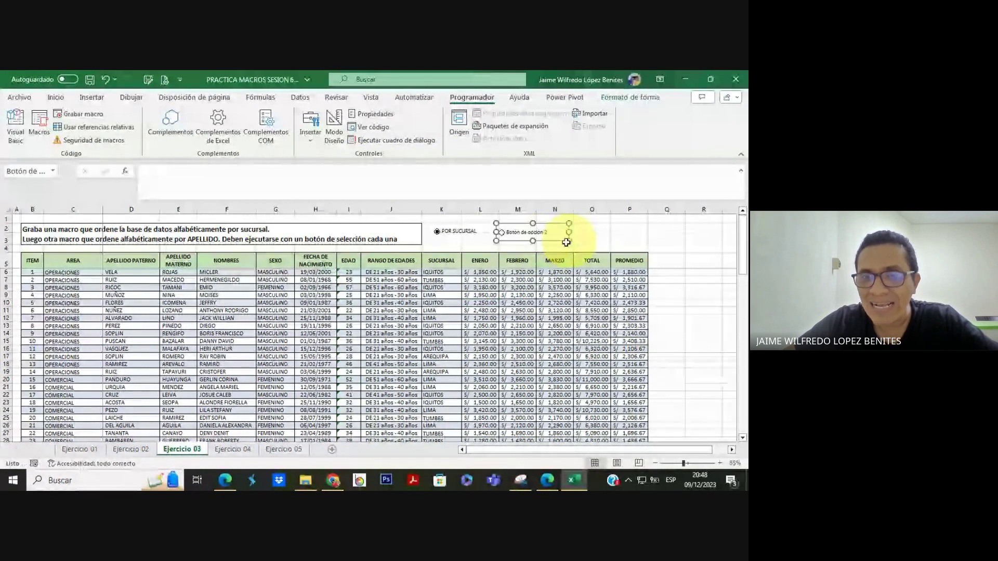
click(526, 233)
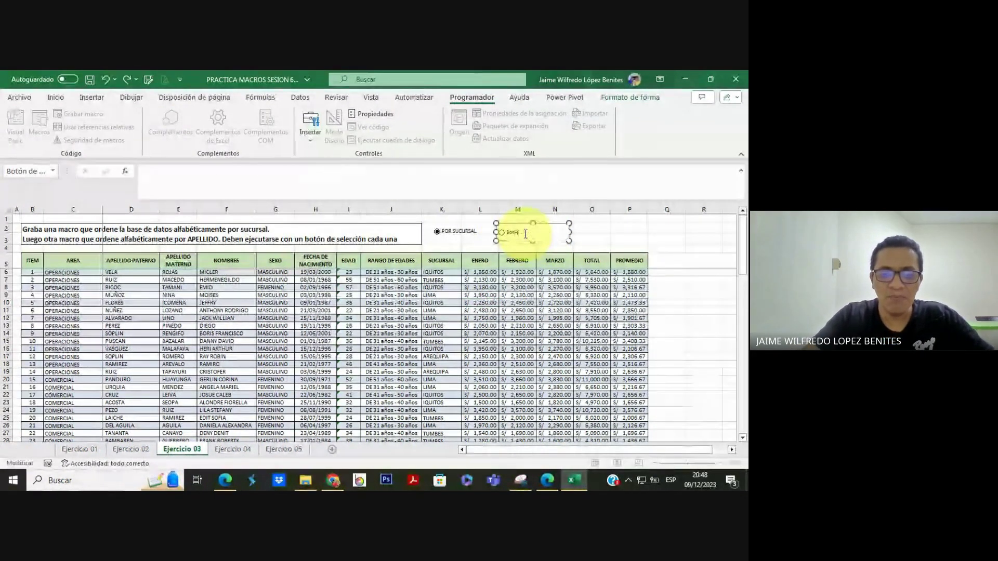
key(BackSpace)
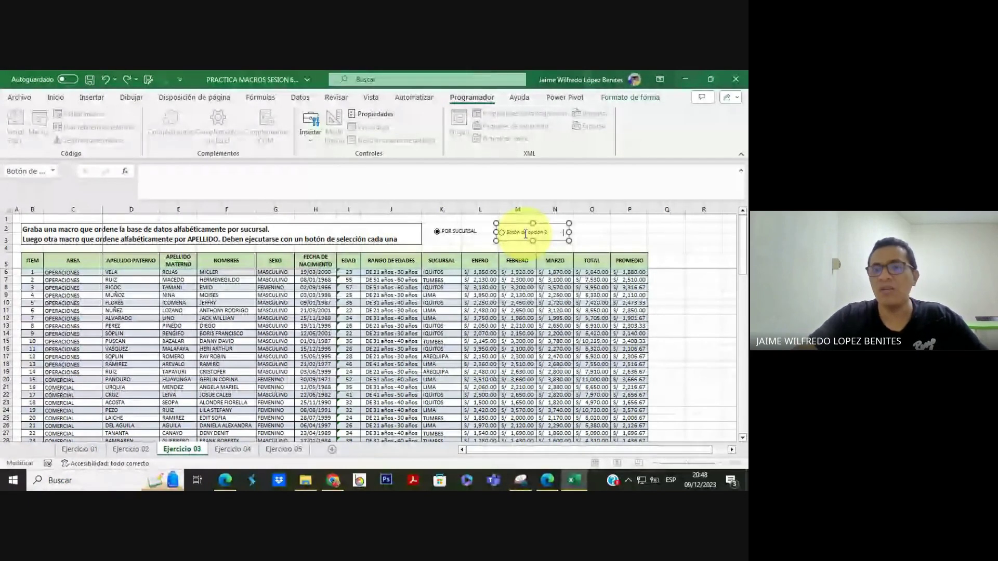
text(POR APELLIDOS Y NOMBRES)
click(591, 238)
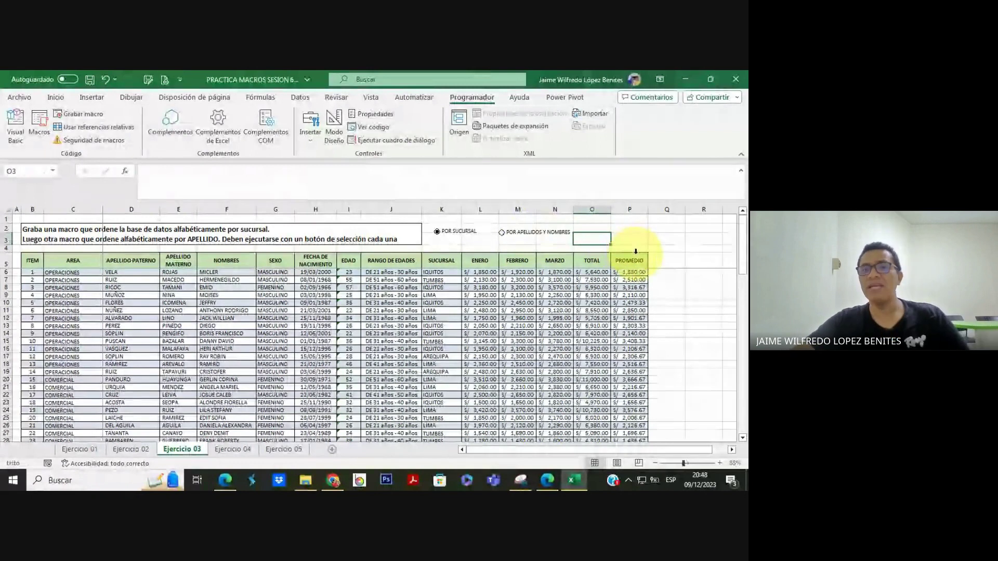
Nudge the POR APELLIDOS Y NOMBRES option button slightly to line it up with the POR SUCURSAL button
right_click(535, 232)
click(656, 139)
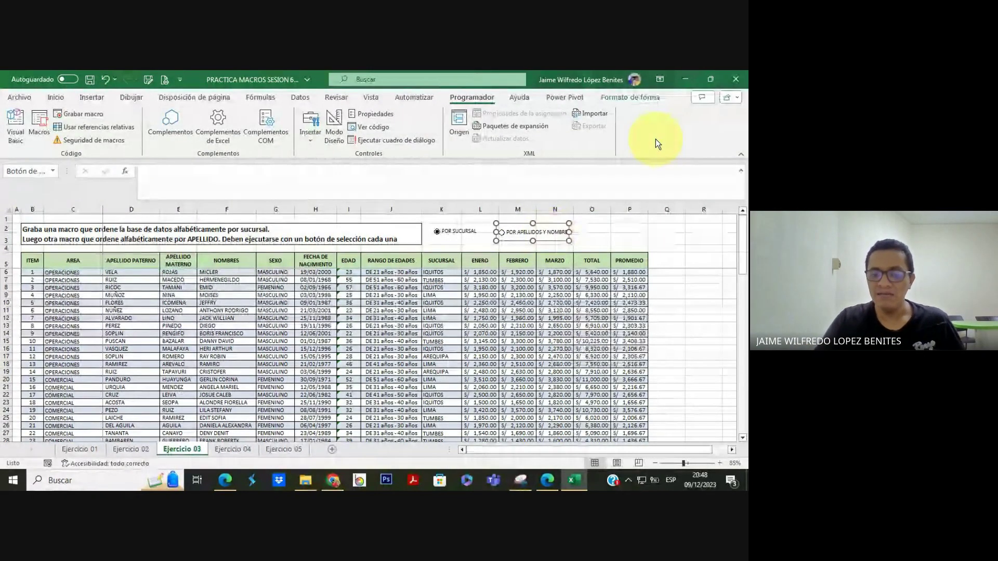
key(Left)
key(Left)
key(Left)
key(Up)
key(Right)
key(Right)
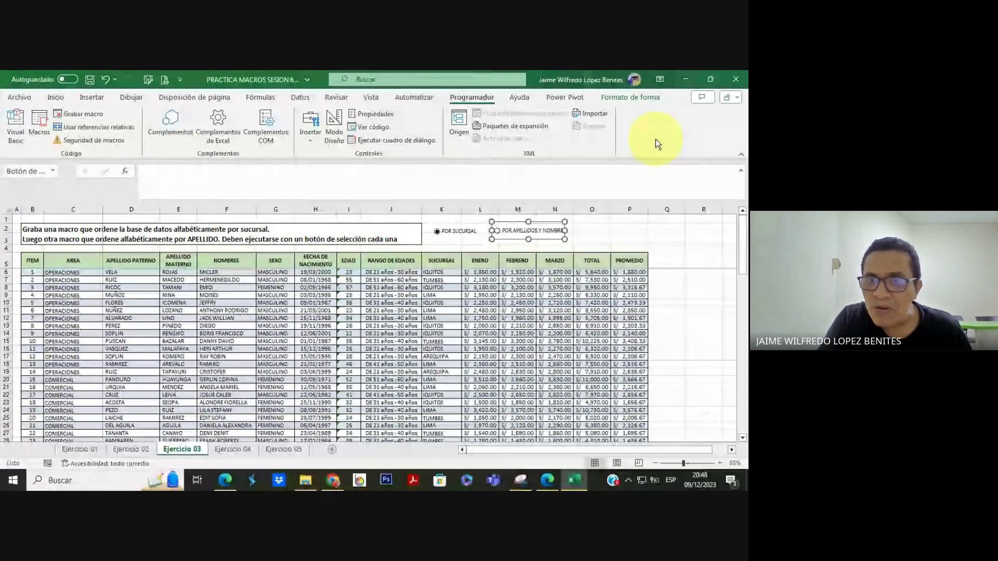
Narrow the POR SUCURSAL option button's frame slightly so it clears the neighbouring option button, and deselect it
right_click(446, 236)
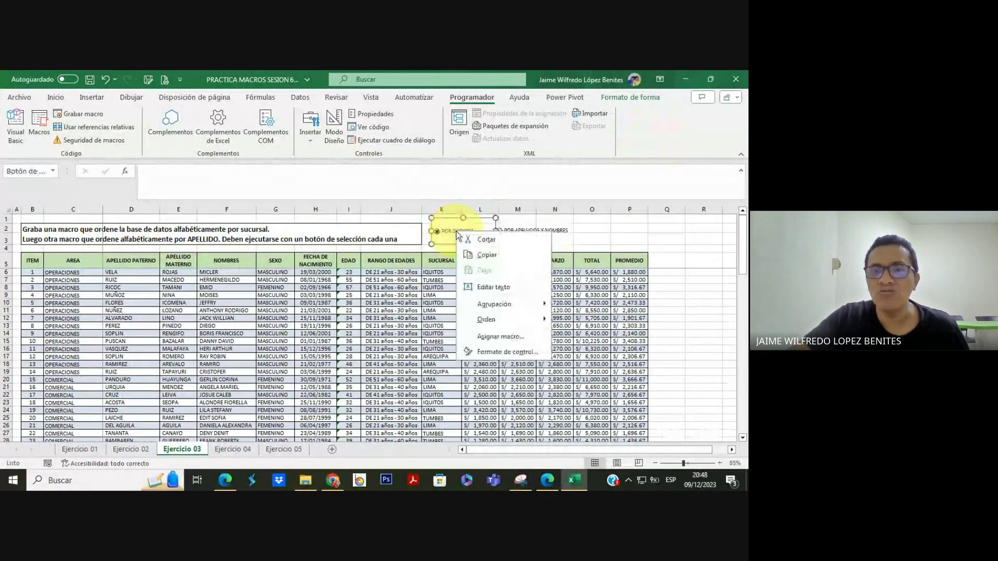
click(626, 151)
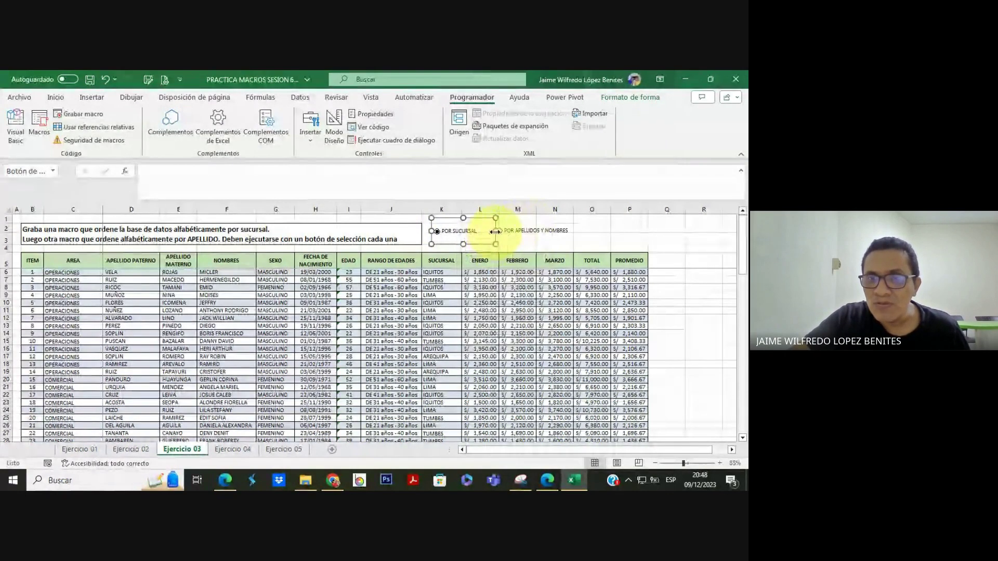
drag(495, 230, 491, 231)
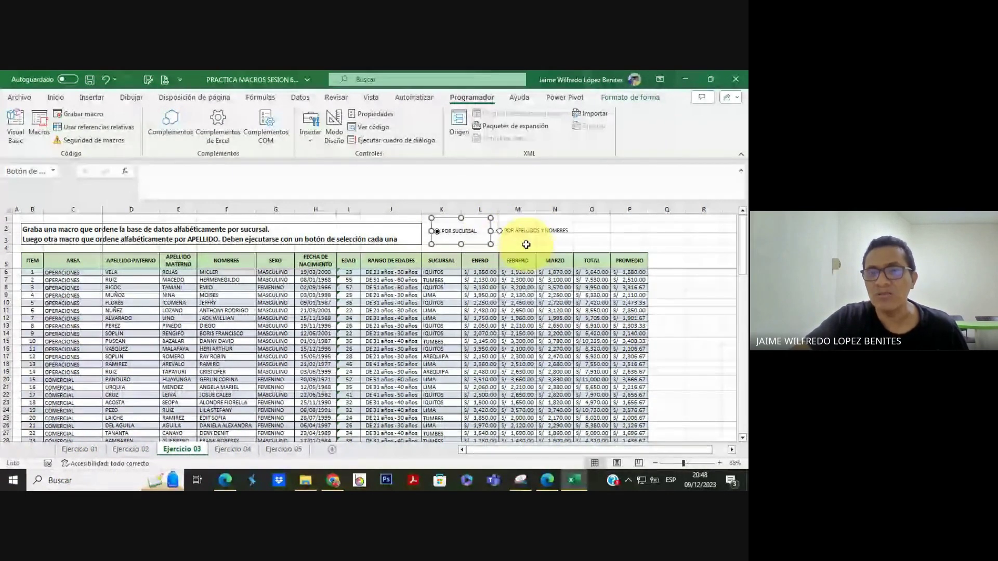
click(526, 242)
click(612, 248)
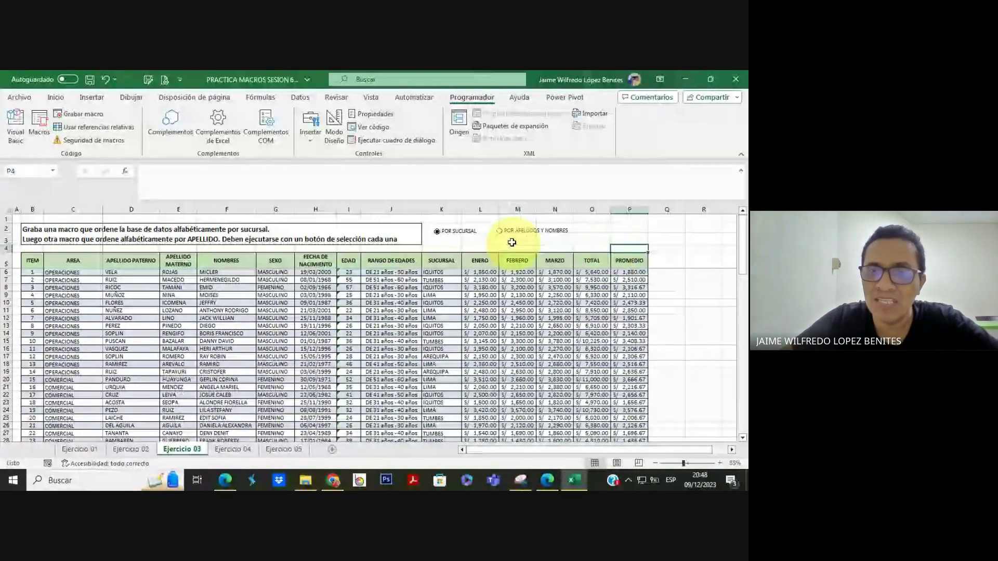
Assign the ORDENAR_APELLIDOS macro to the POR APELLIDOS Y NOMBRES option button and save the workbook
right_click(510, 235)
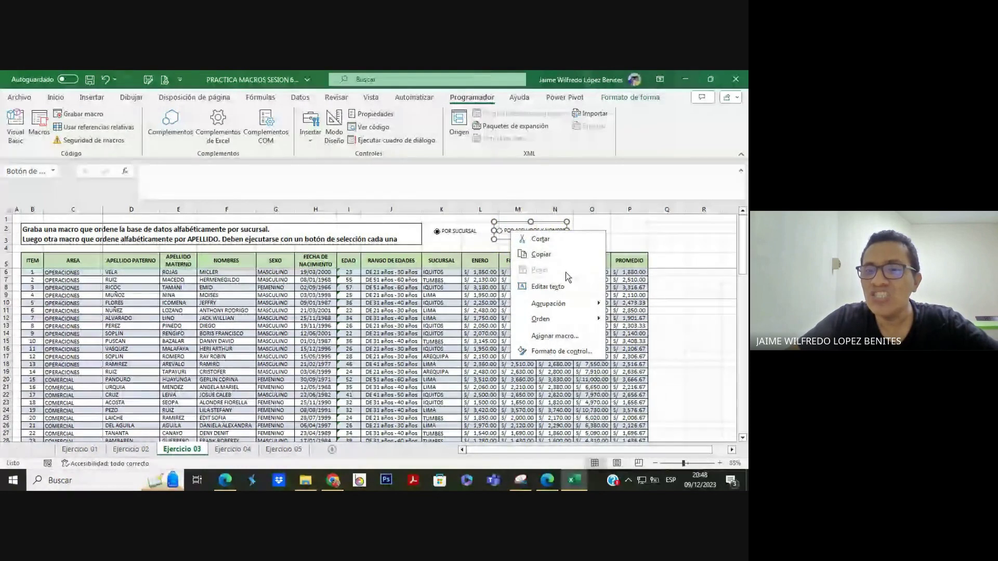
click(554, 336)
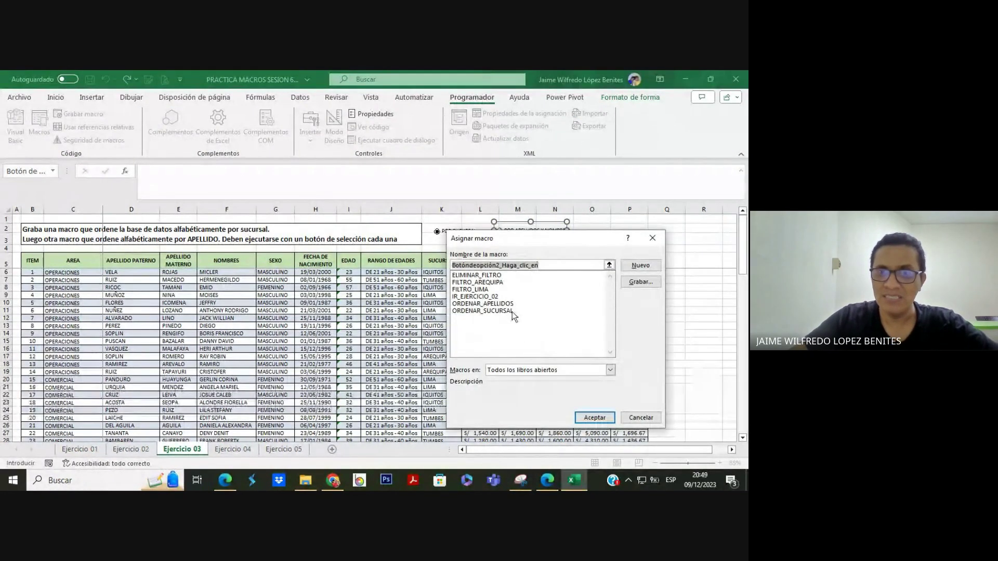
click(501, 305)
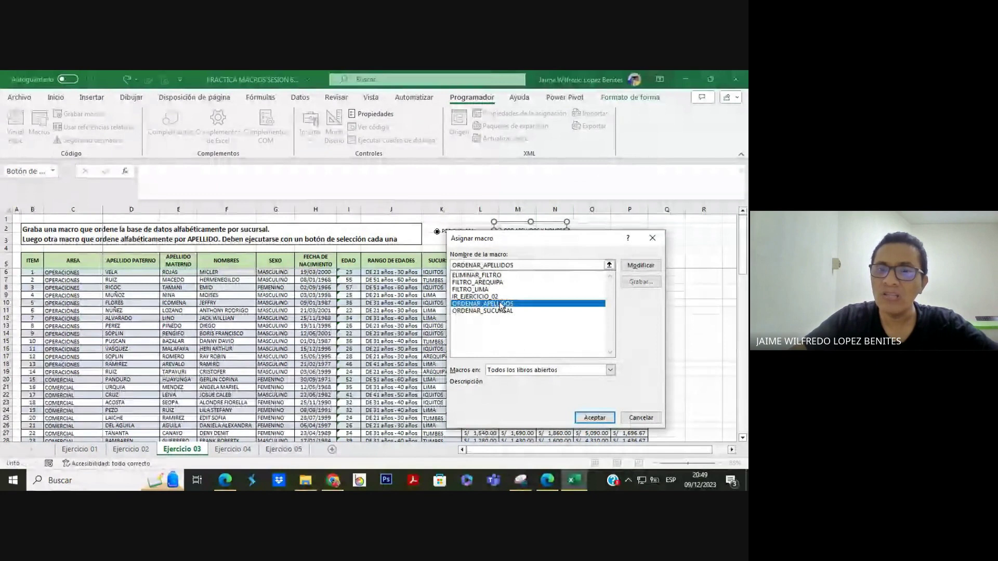
click(603, 421)
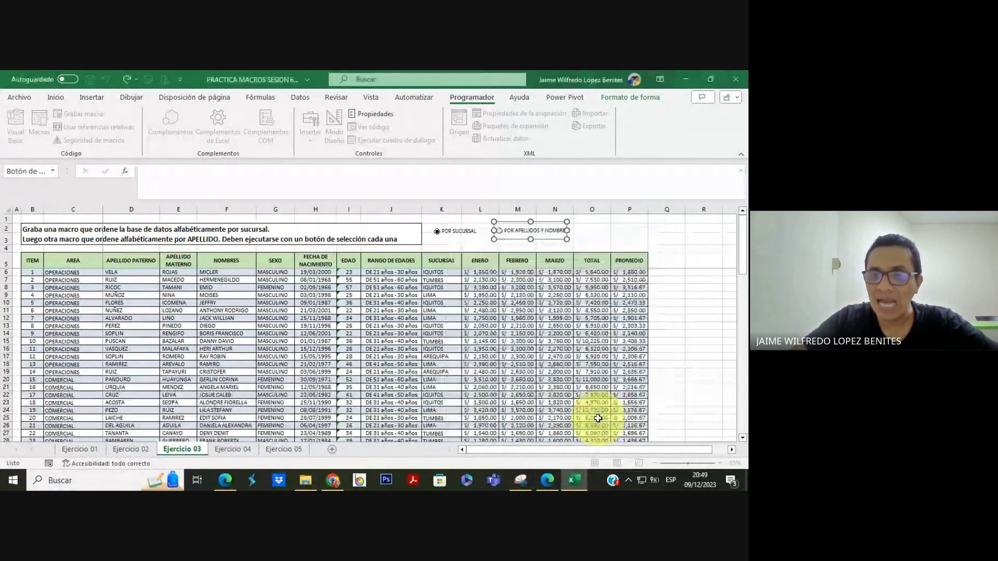
click(670, 333)
key(ctrl+s)
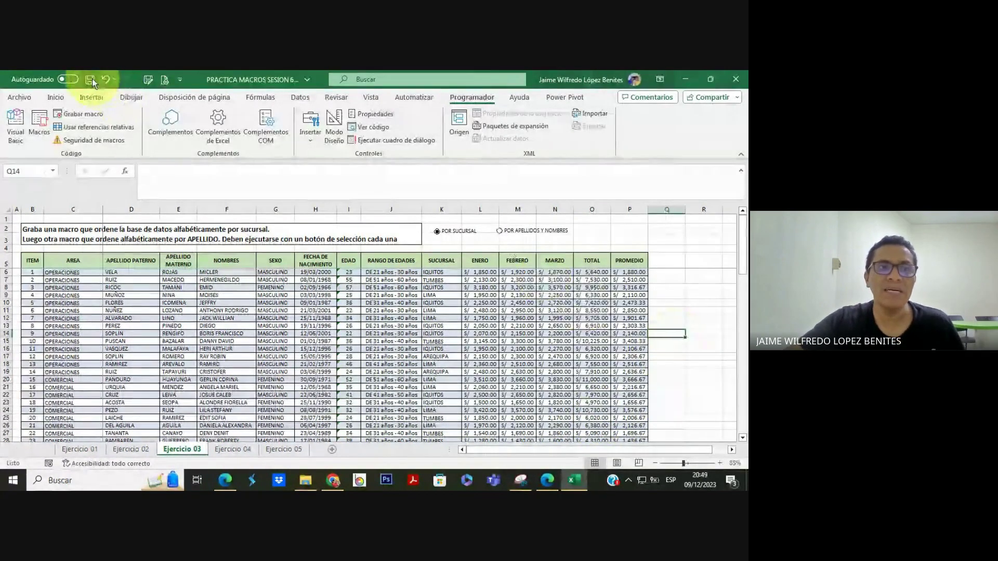
Test both sorting macros by alternating between the two option buttons, finishing with POR APELLIDOS Y NOMBRES
click(500, 232)
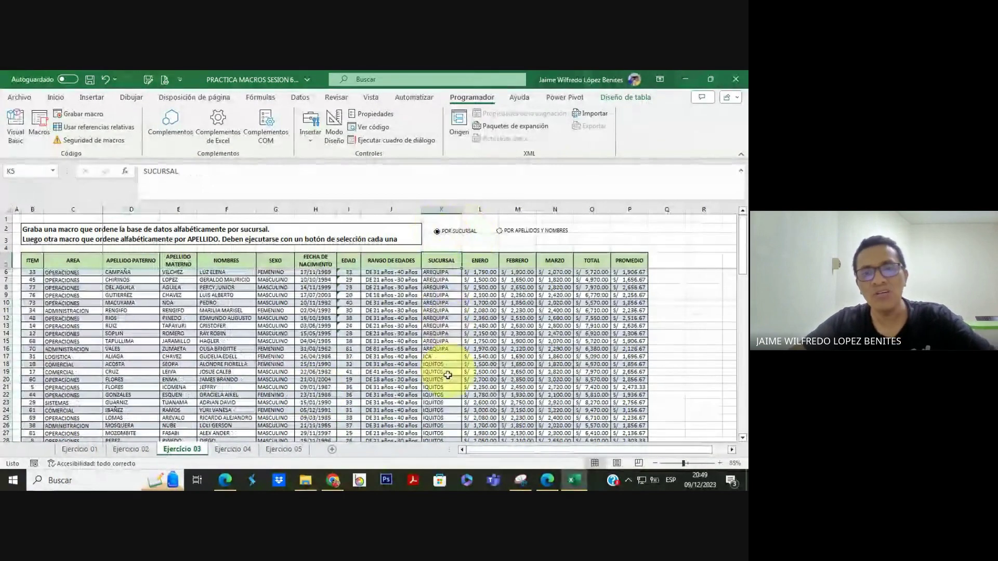
click(500, 231)
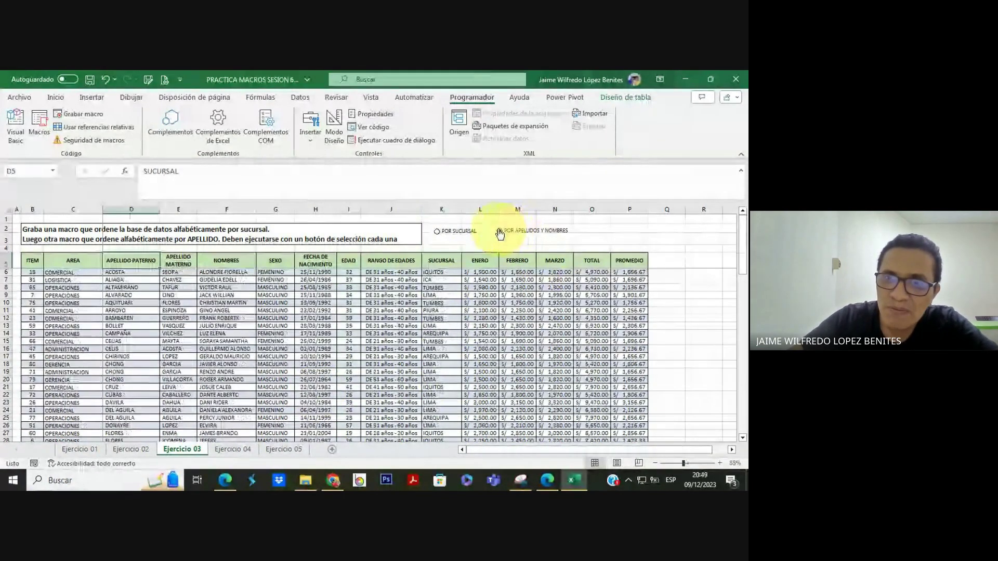
click(440, 233)
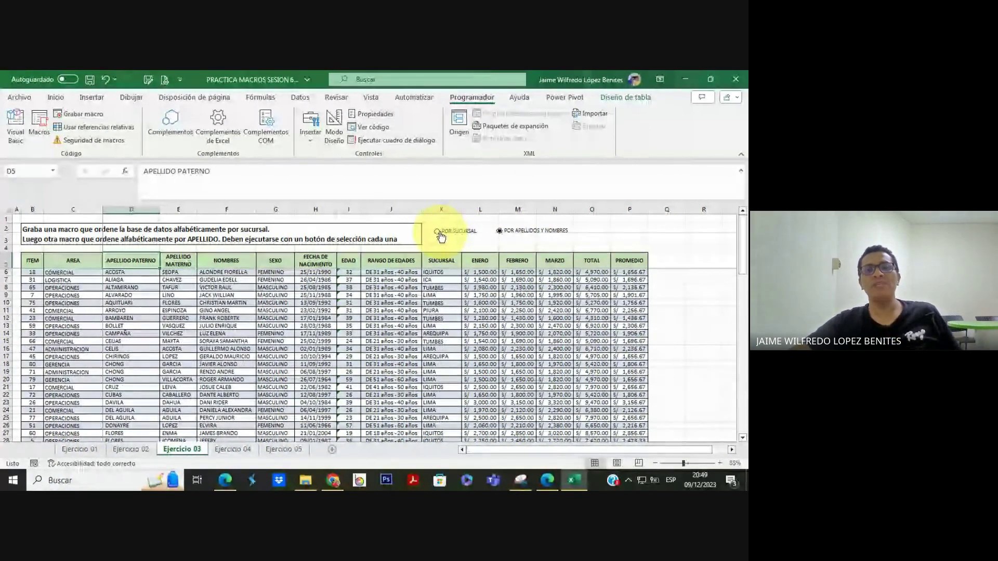
click(499, 232)
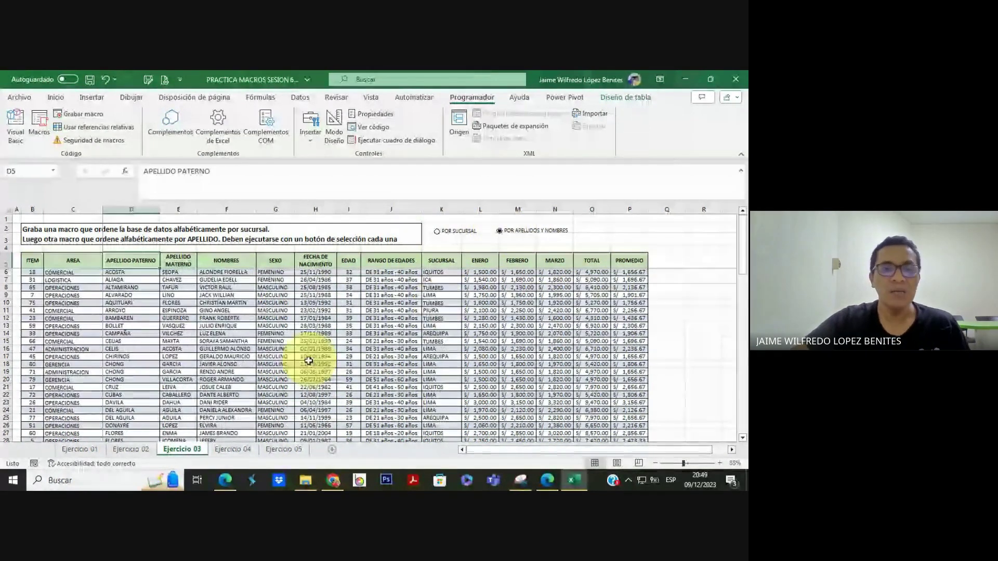
Switch to the Google Meet call to check the chat messages, returning to the Ejercicio 03 sheet in Excel after each check
click(227, 478)
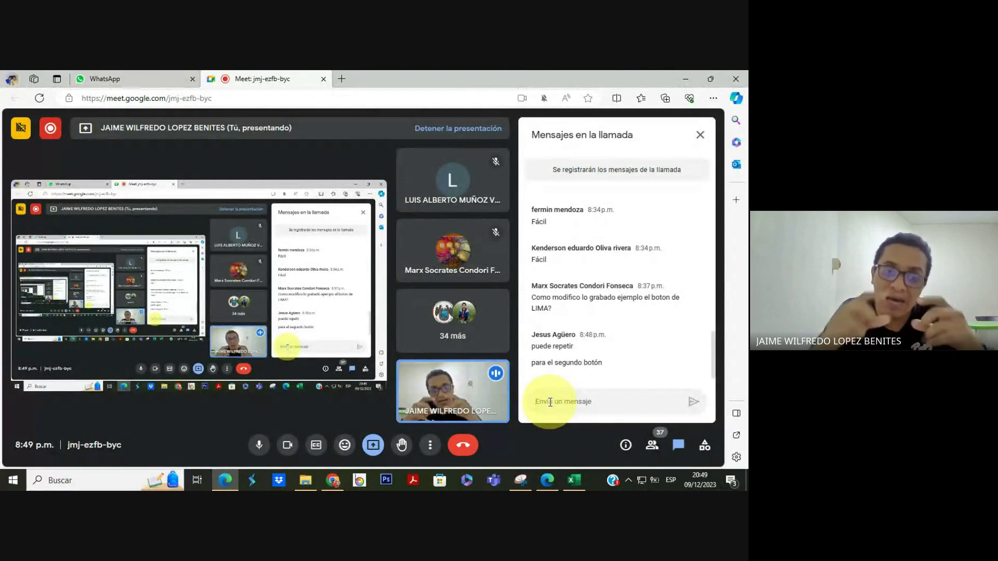
key(alt+Tab)
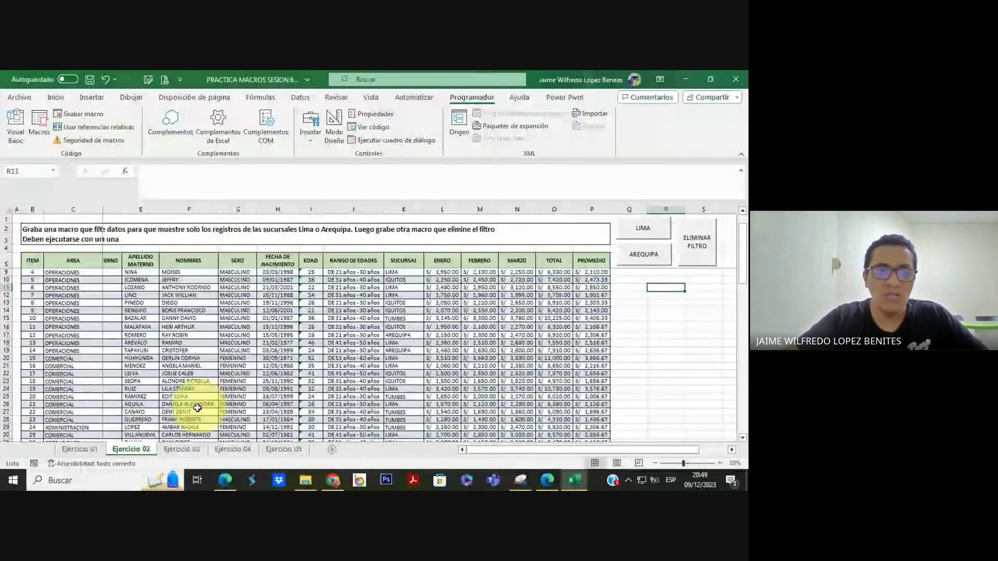
click(201, 448)
key(alt+Tab)
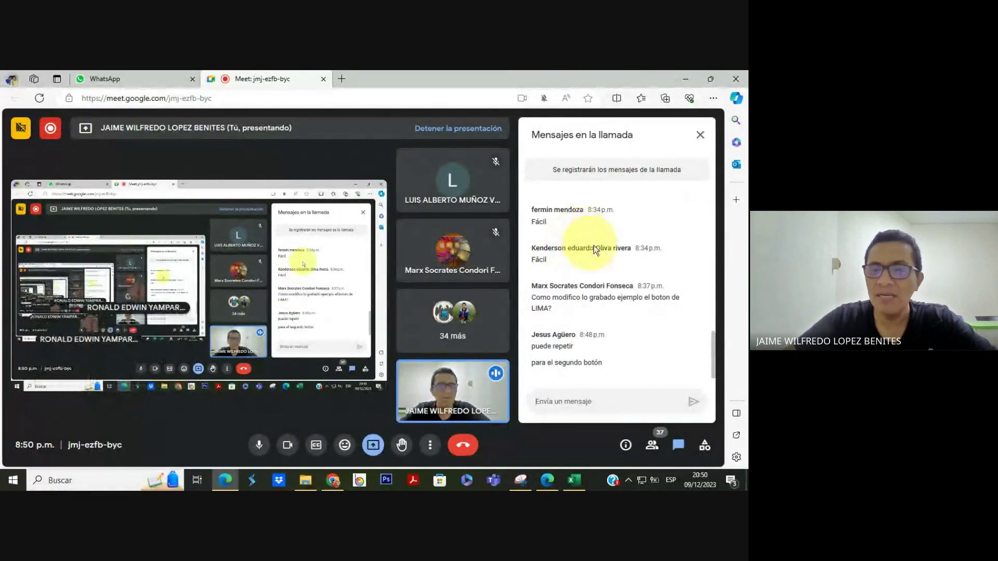
click(681, 78)
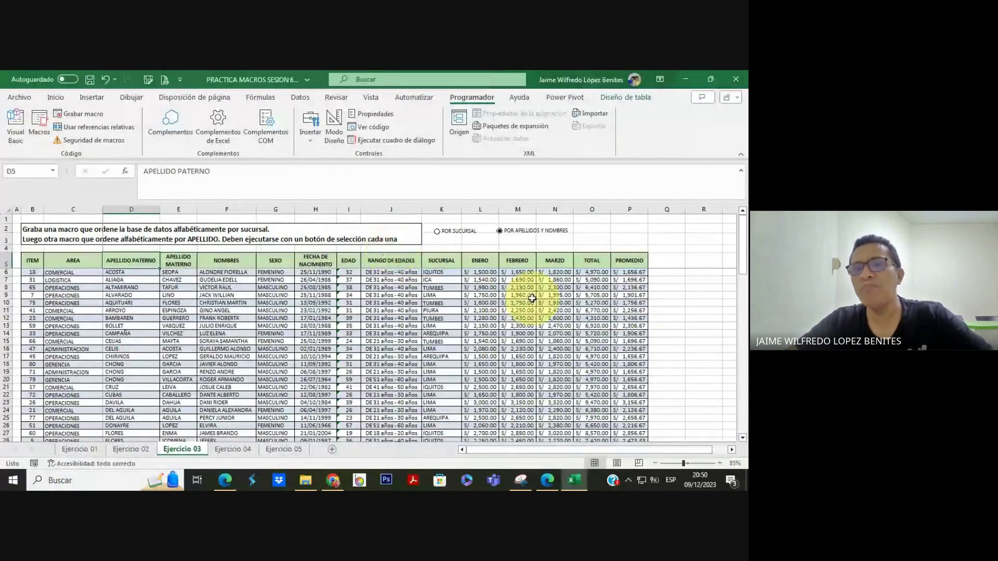
click(32, 261)
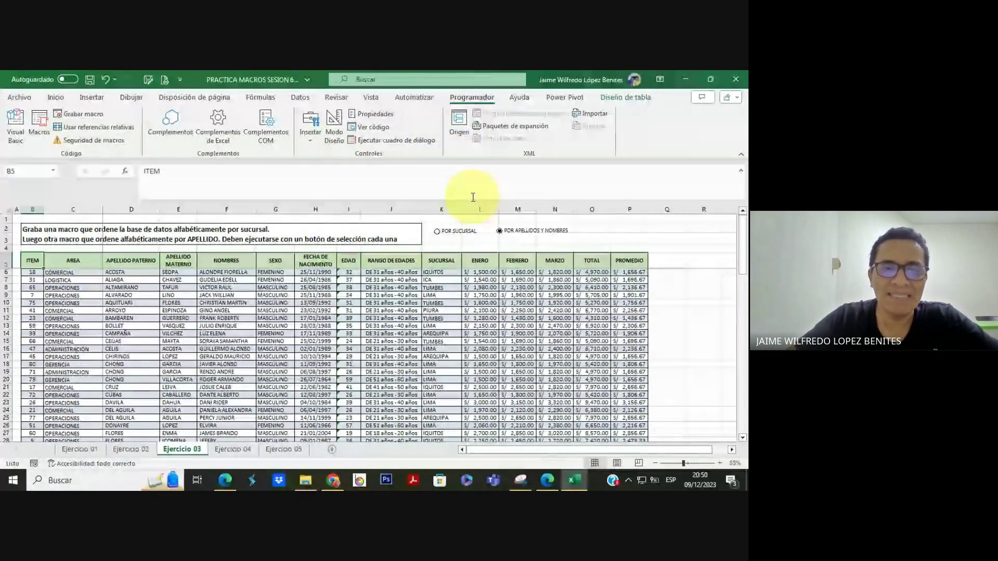
click(232, 482)
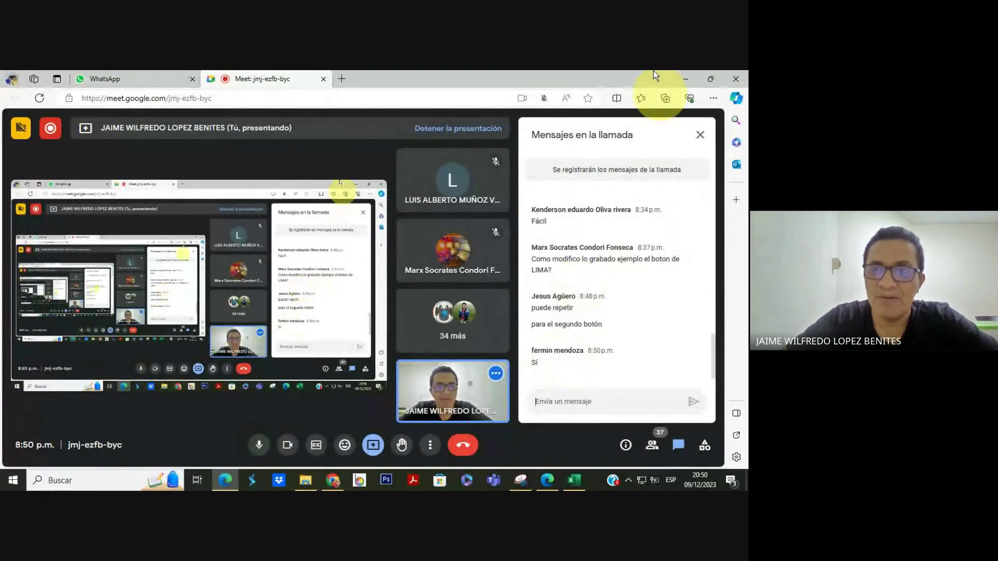
click(680, 78)
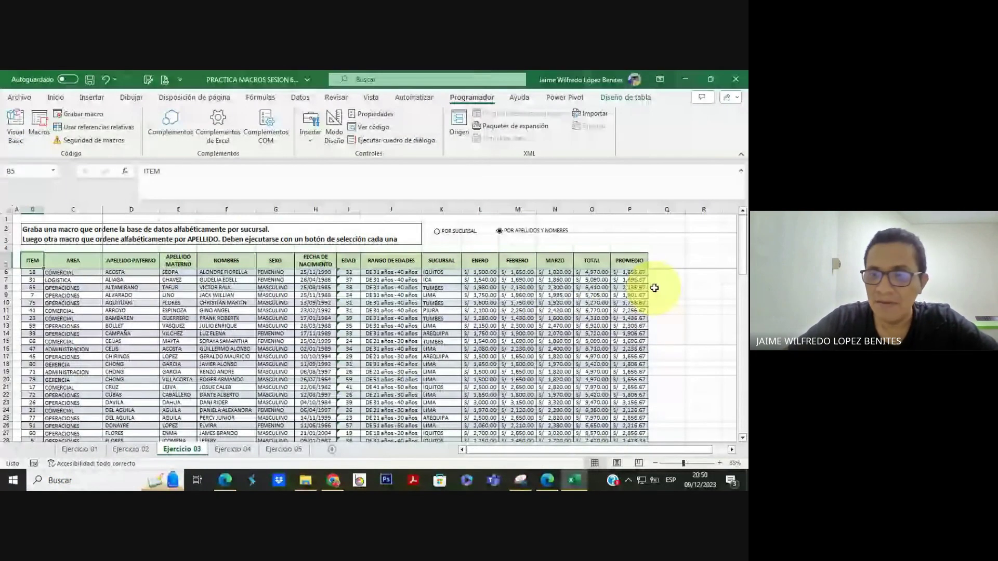
Start recording a macro named ORDENAR_ITEM, stored in this workbook, with an empty cell outside the table selected
click(704, 349)
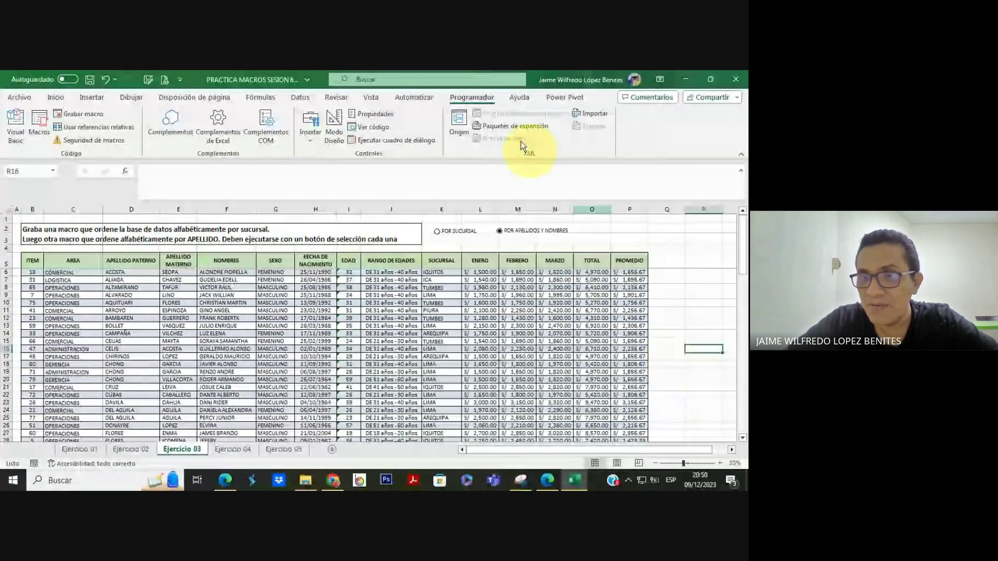
click(75, 114)
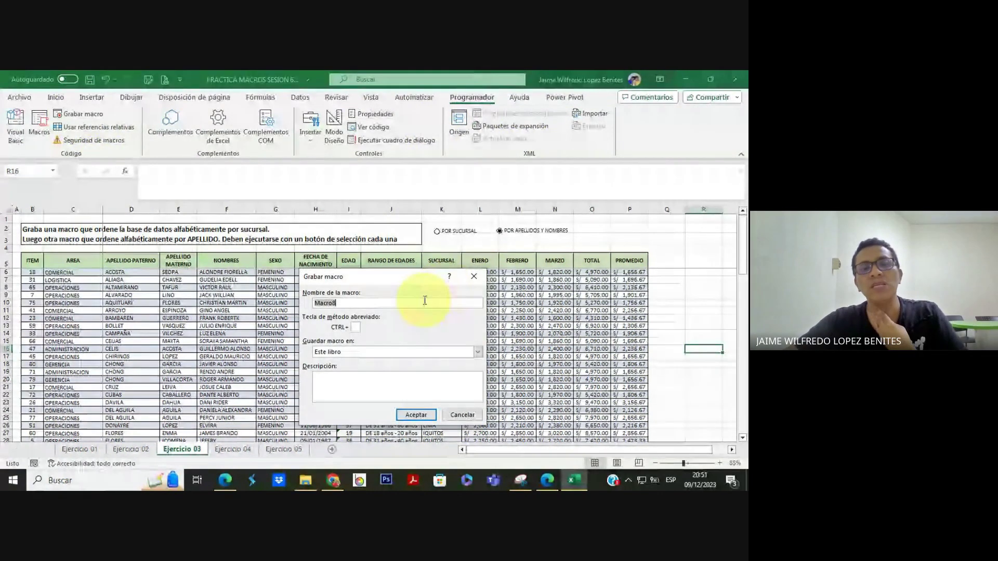
text(ORDENA)
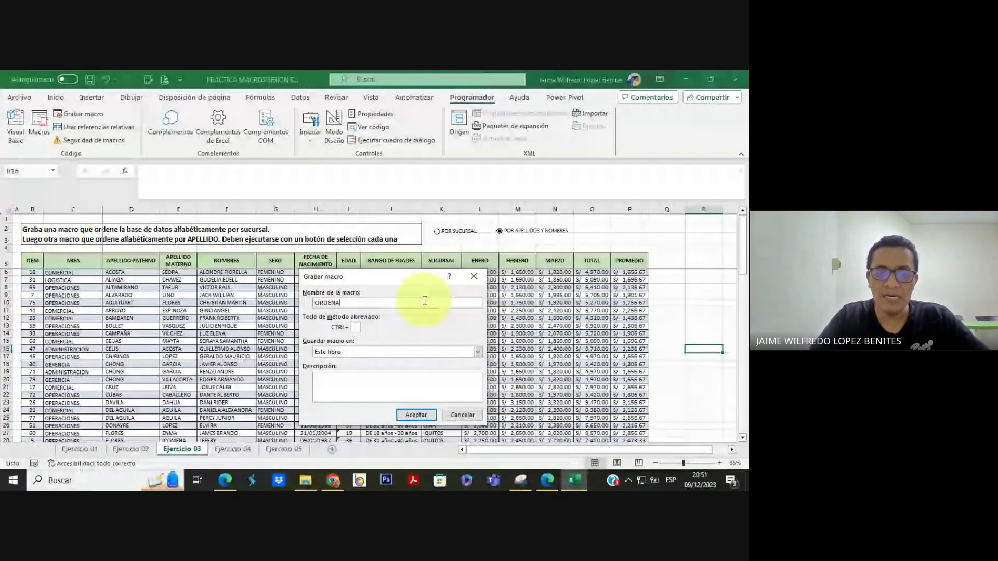
text(R_ITEM)
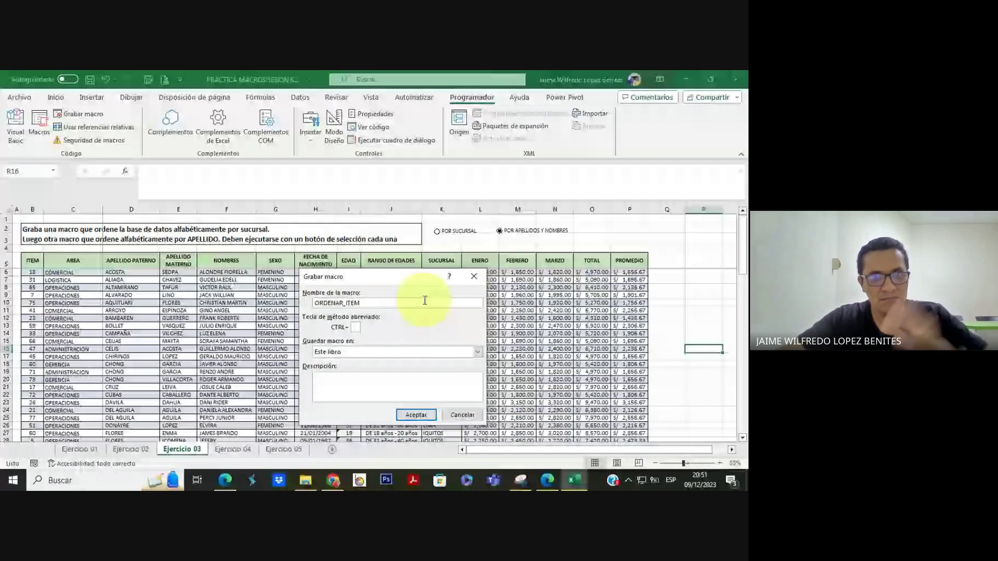
click(416, 414)
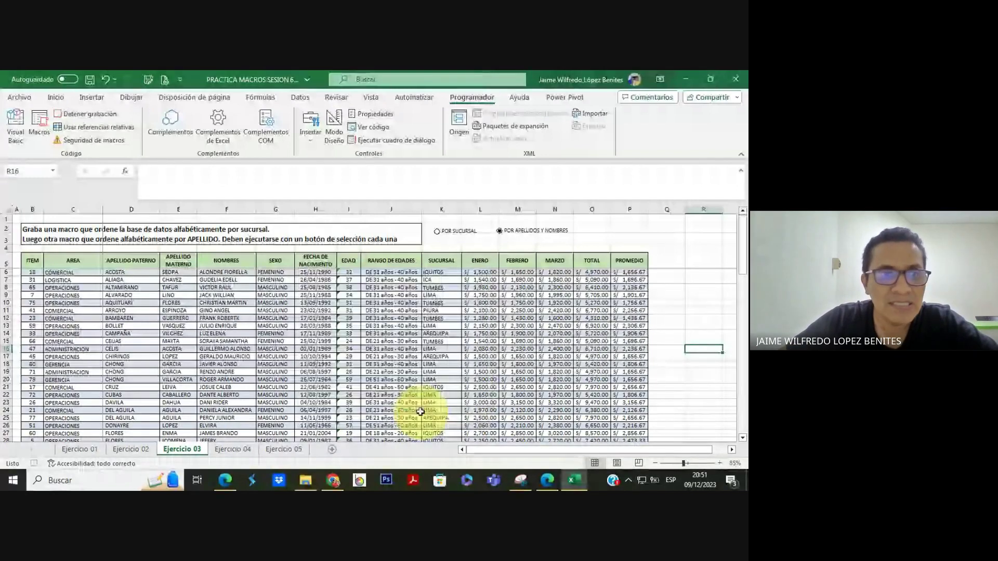
Sort the Ejercicio 03 table in ascending order by the ITEM column and stop the macro recording
click(34, 265)
click(301, 98)
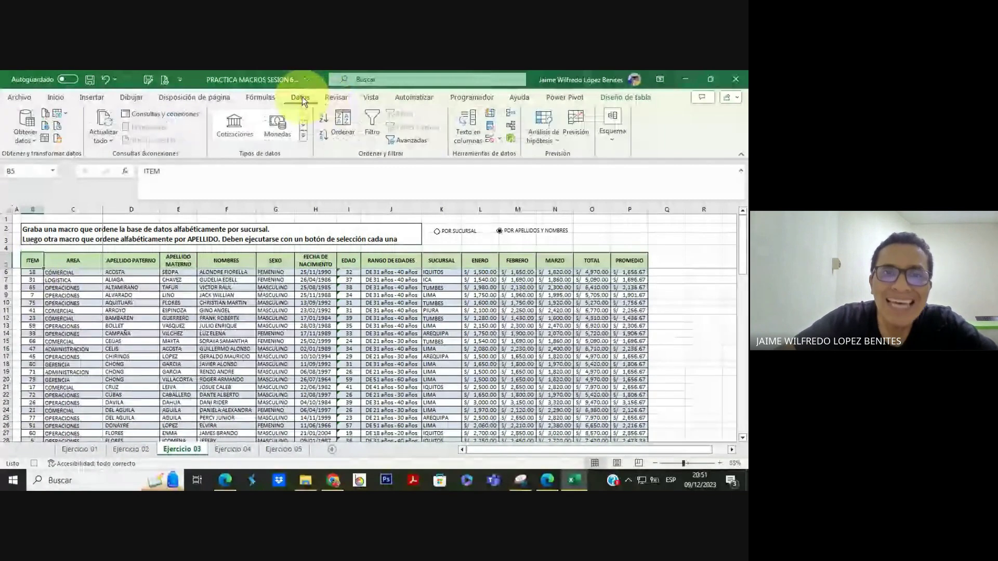
click(320, 117)
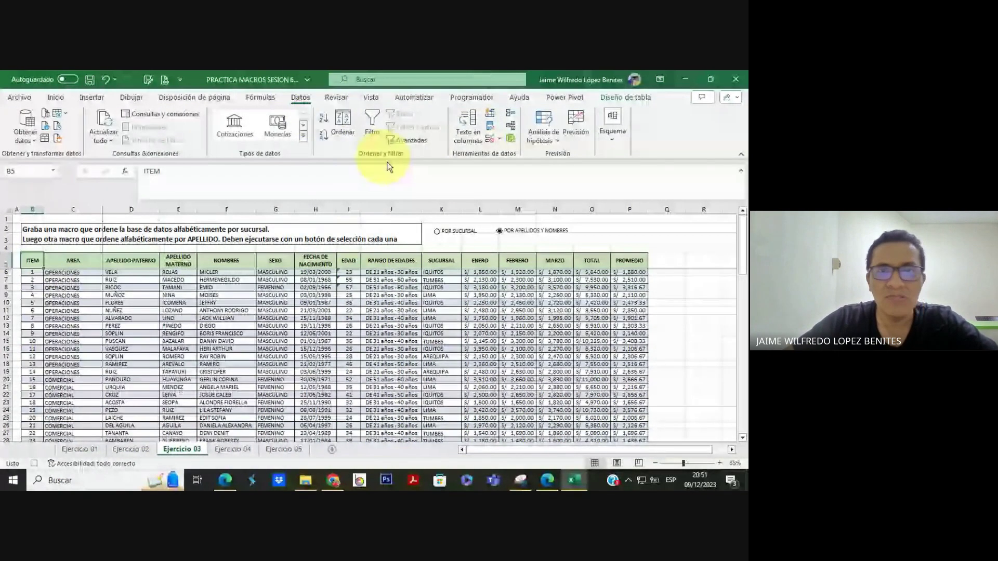
click(471, 97)
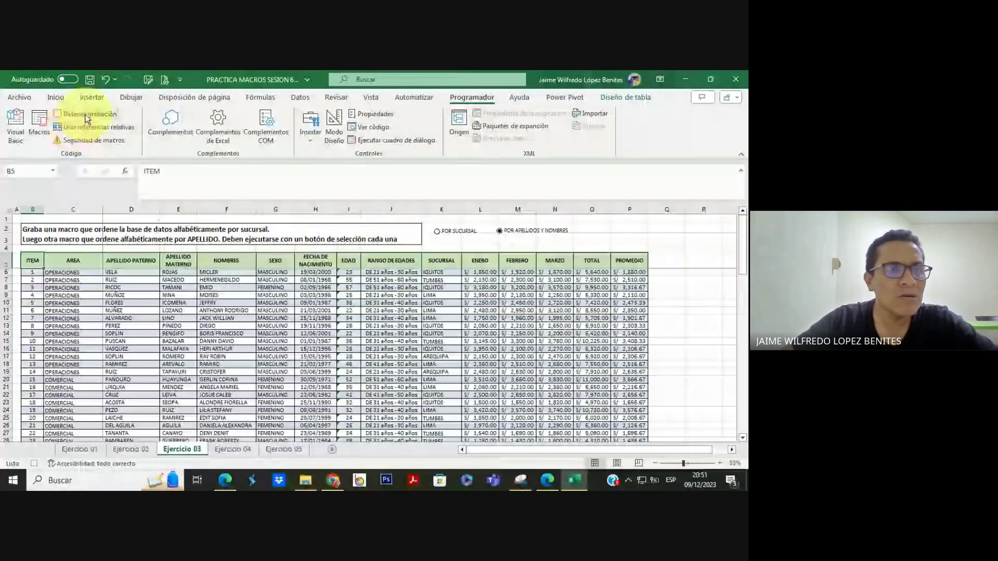
click(591, 302)
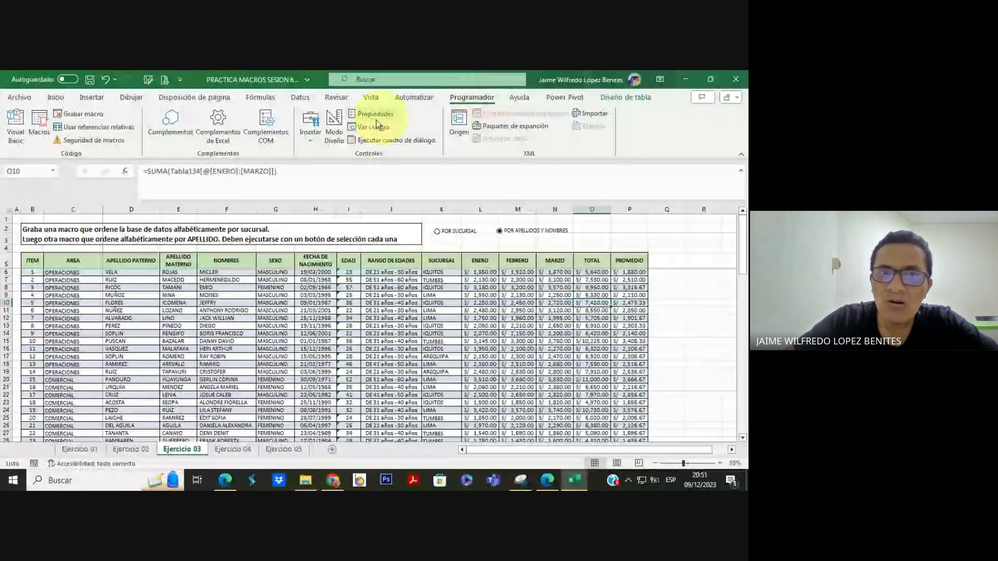
Add a form-control option button beside POR APELLIDOS Y NOMBRES and label it POR ITEM
click(313, 142)
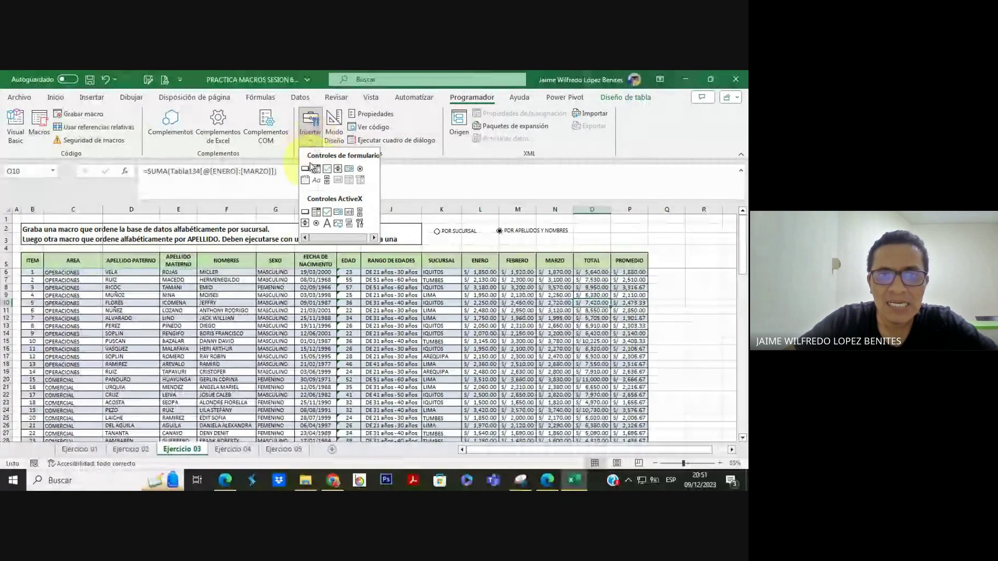
click(360, 170)
drag(592, 224, 657, 237)
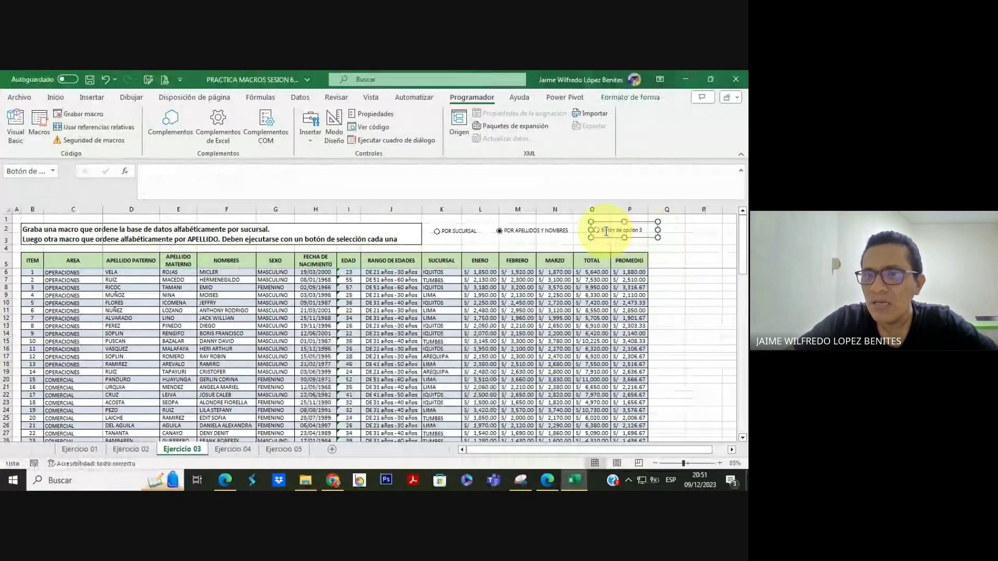
click(606, 231)
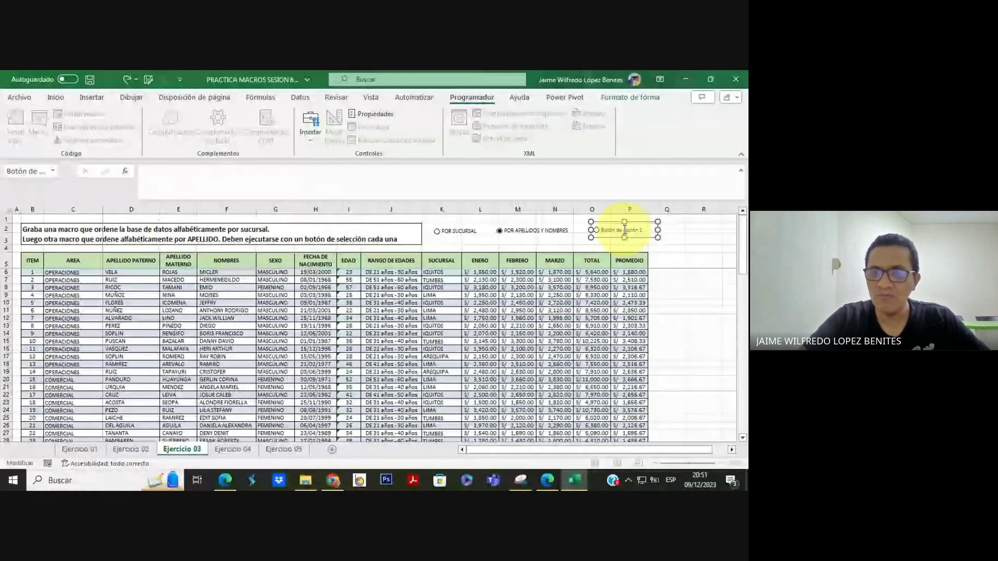
key(ctrl+a)
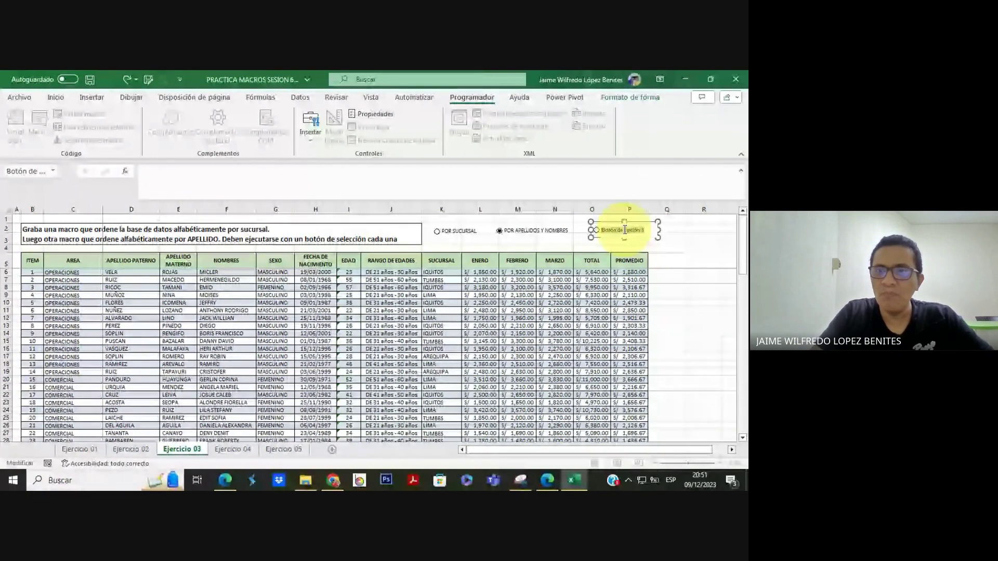
text(POR ITEM)
click(680, 282)
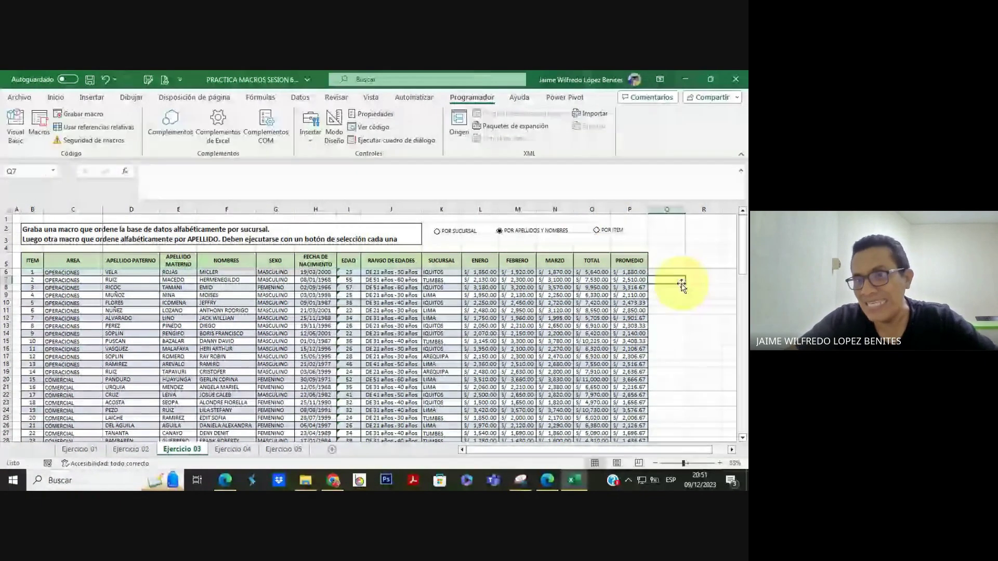
right_click(564, 231)
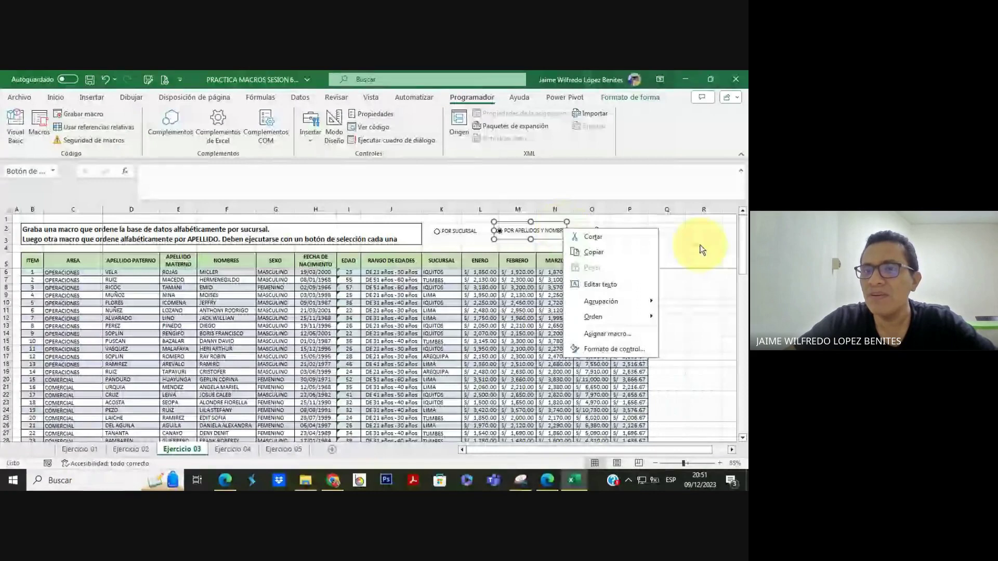
click(682, 150)
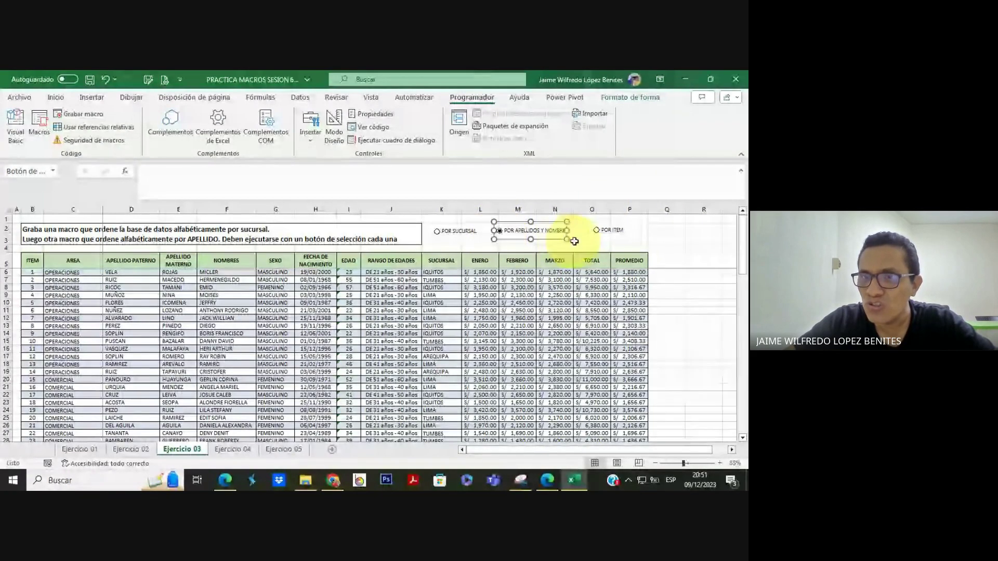
right_click(604, 232)
right_click(499, 230)
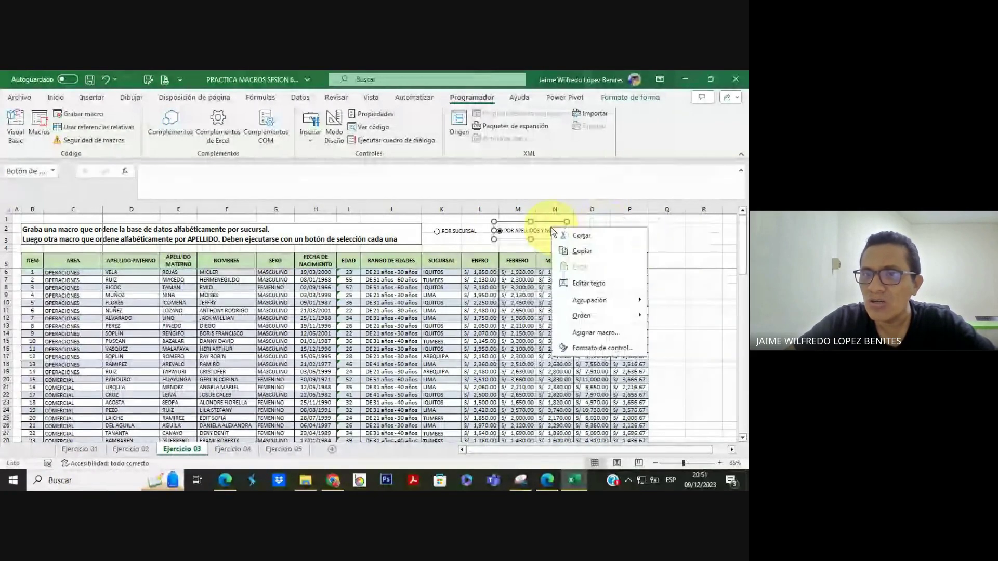
right_click(467, 234)
right_click(605, 229)
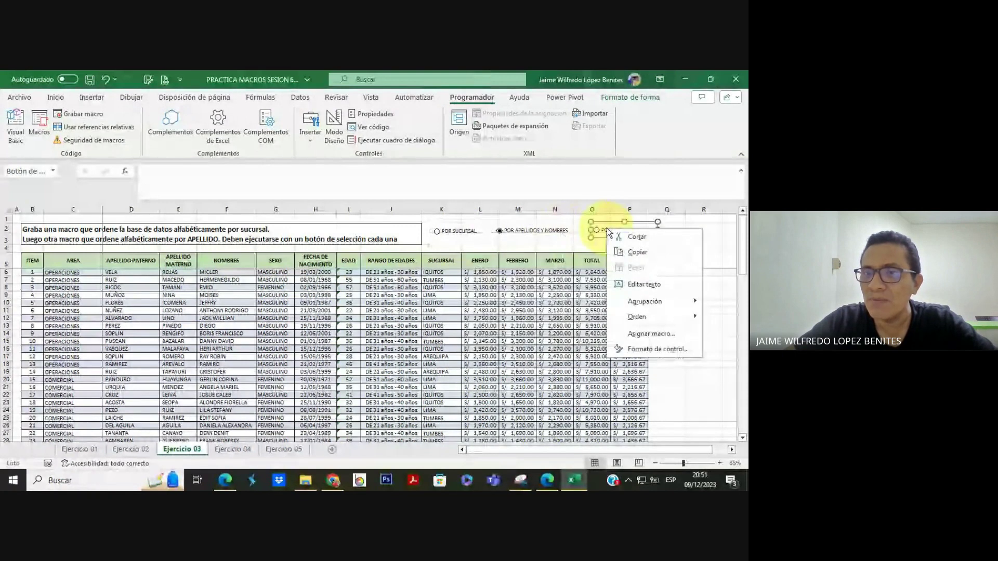
click(655, 151)
click(685, 246)
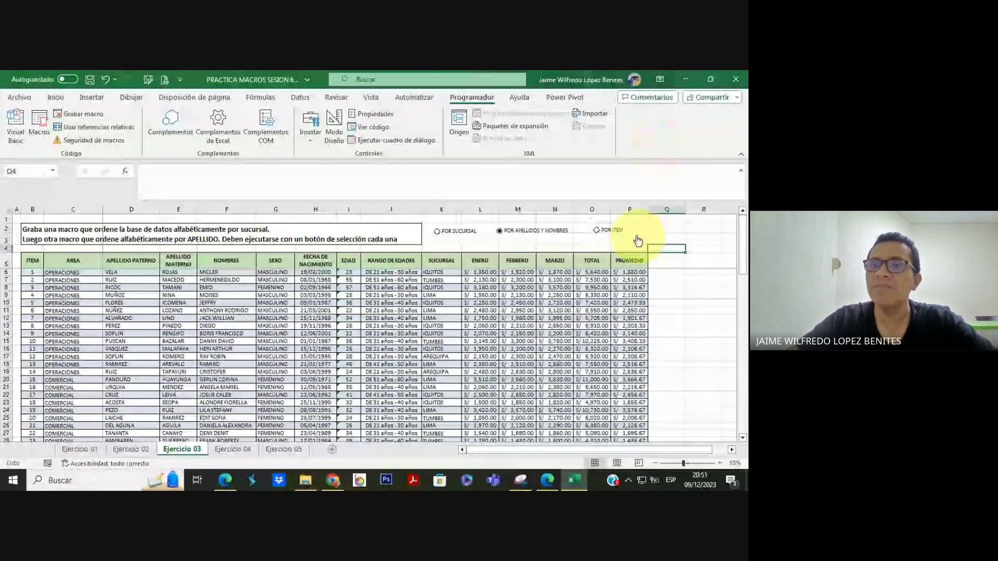
Assign the ORDENAR_ITEM macro to the POR ITEM option button and deselect the button
right_click(607, 231)
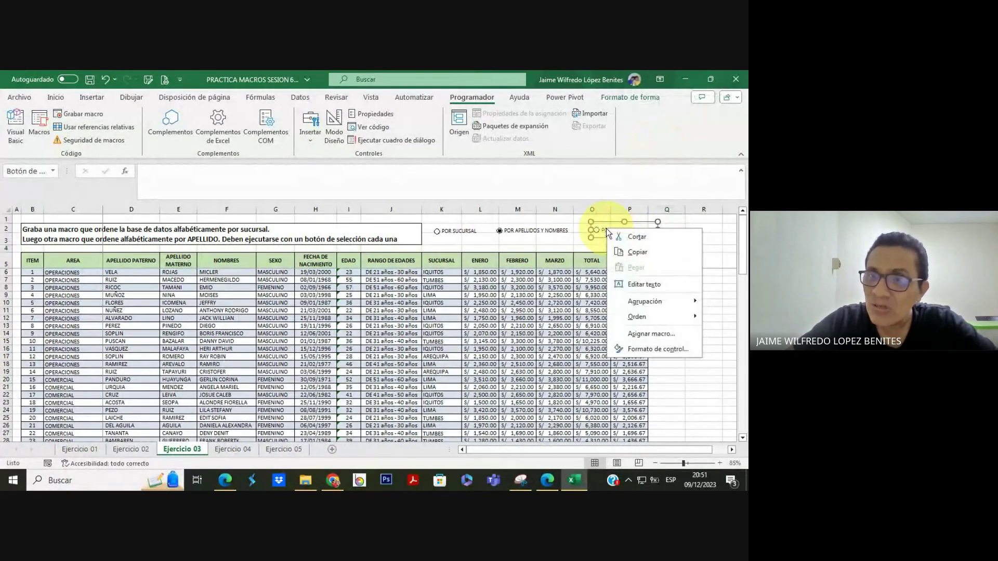
mouse_move(641, 323)
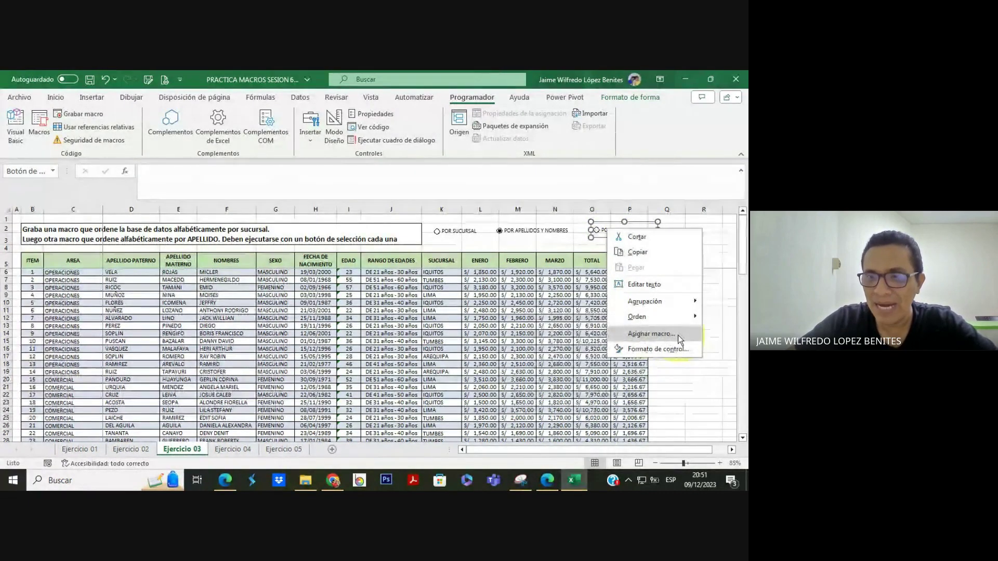
click(678, 335)
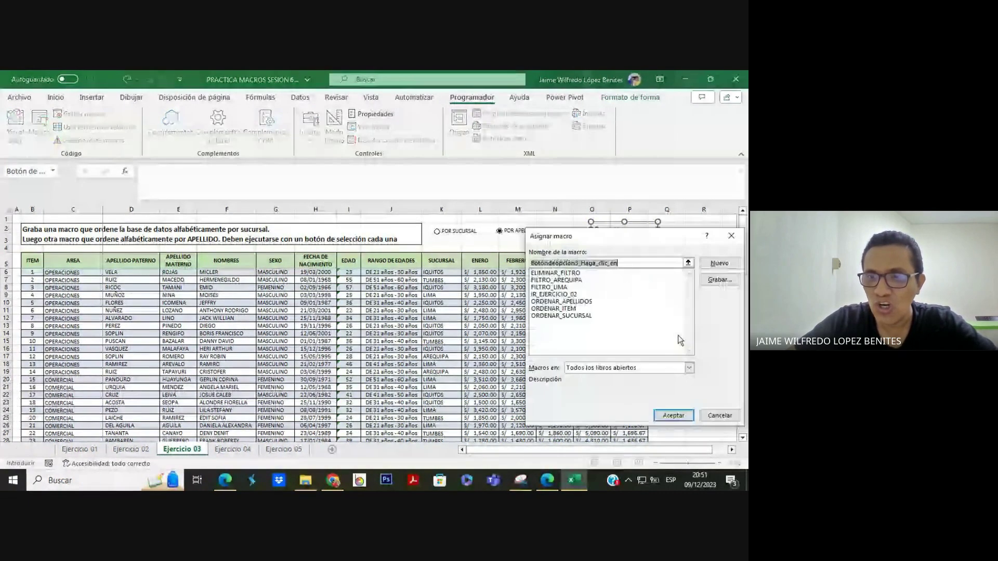
click(559, 310)
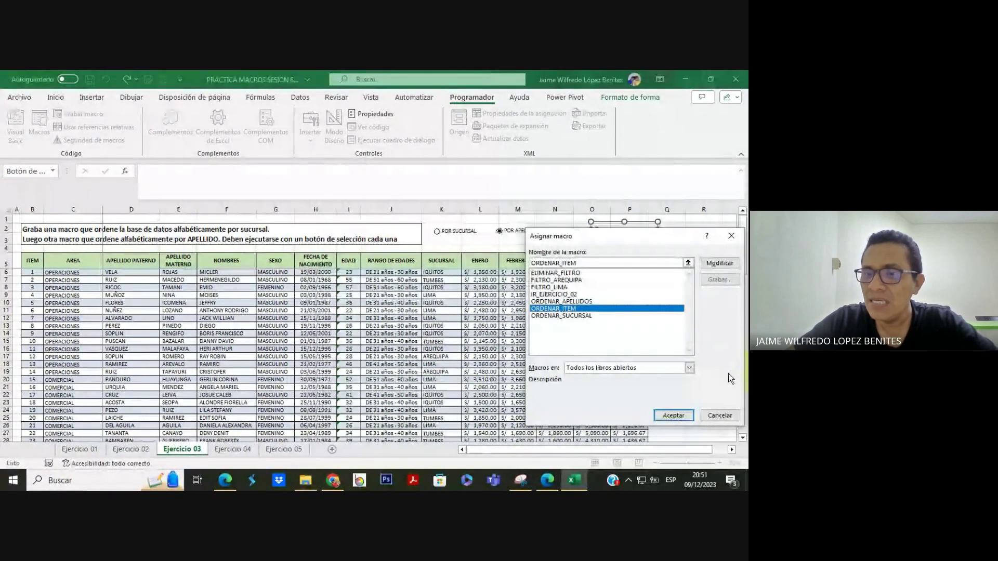
click(675, 414)
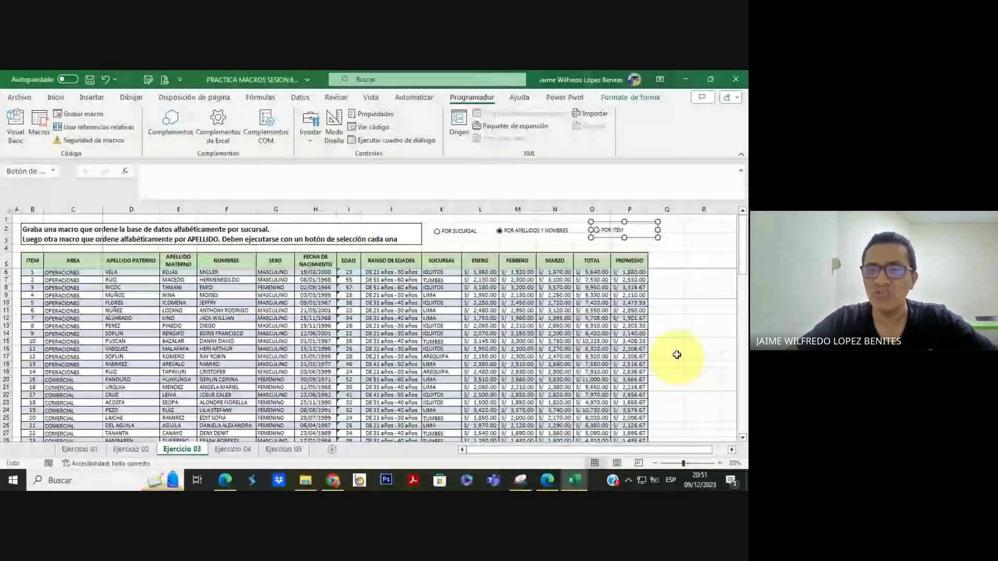
click(667, 325)
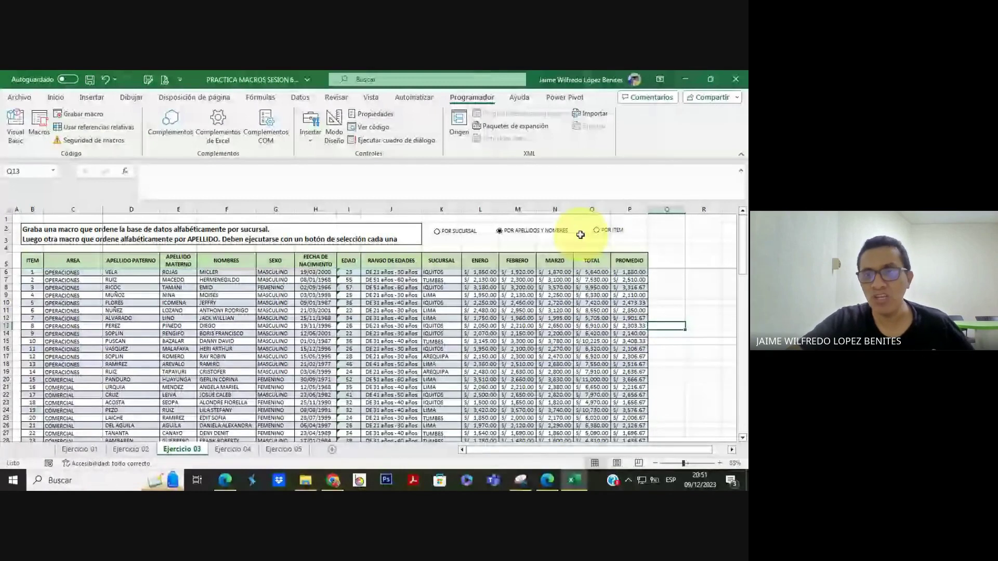
Test the item sort by alternating between the POR ITEM and POR APELLIDOS Y NOMBRES option buttons, finishing with POR ITEM
click(597, 230)
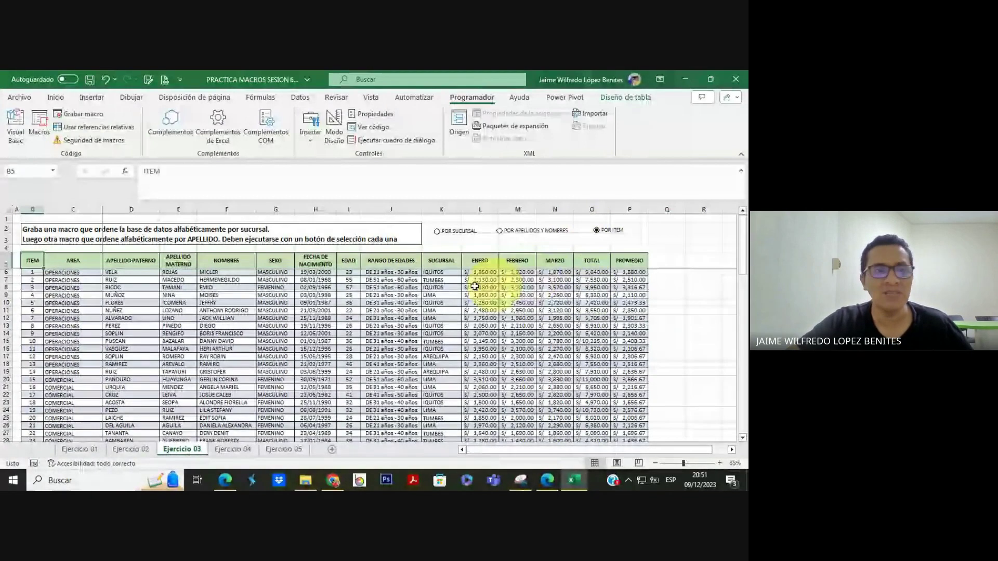
click(506, 232)
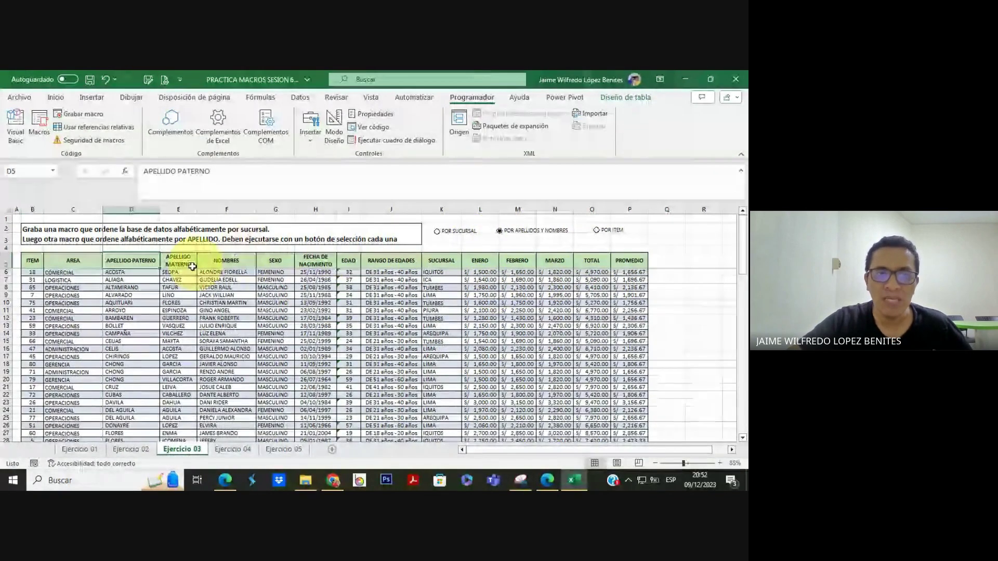
click(598, 232)
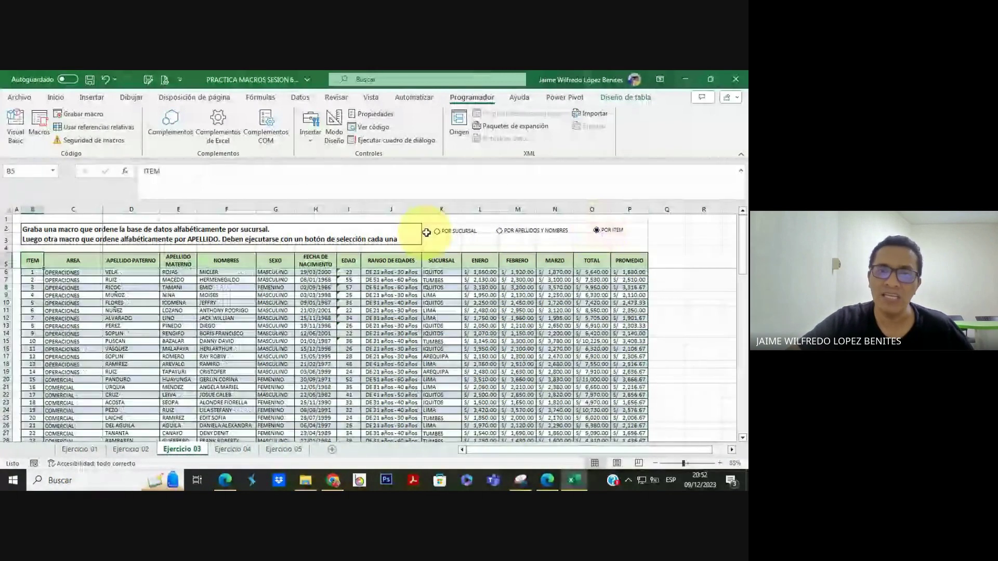
Test the Ejercicio 03 sorts by running POR SUCURSAL, POR APELLIDOS Y NOMBRES and POR ITEM in turn, finishing with POR ITEM
click(437, 231)
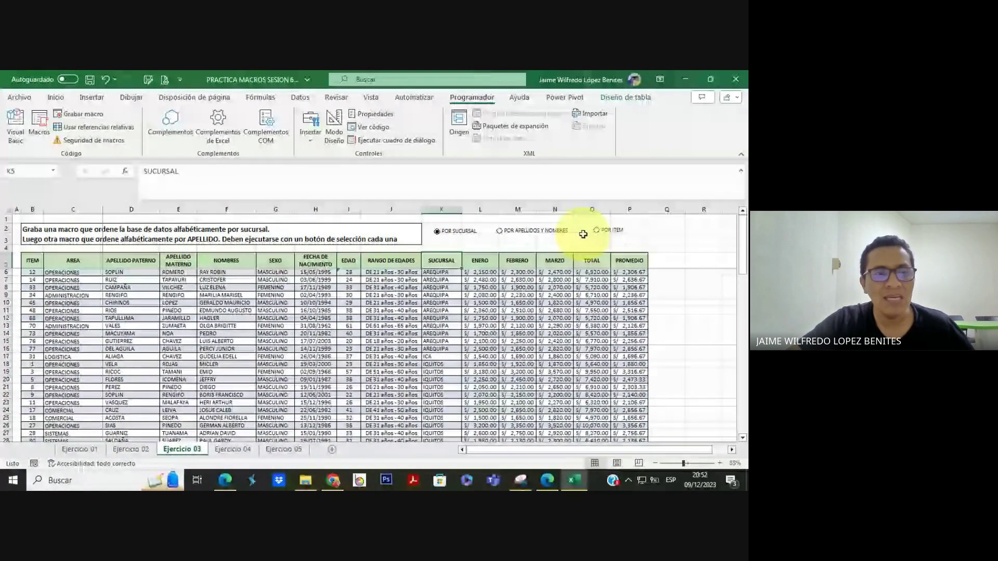
click(438, 231)
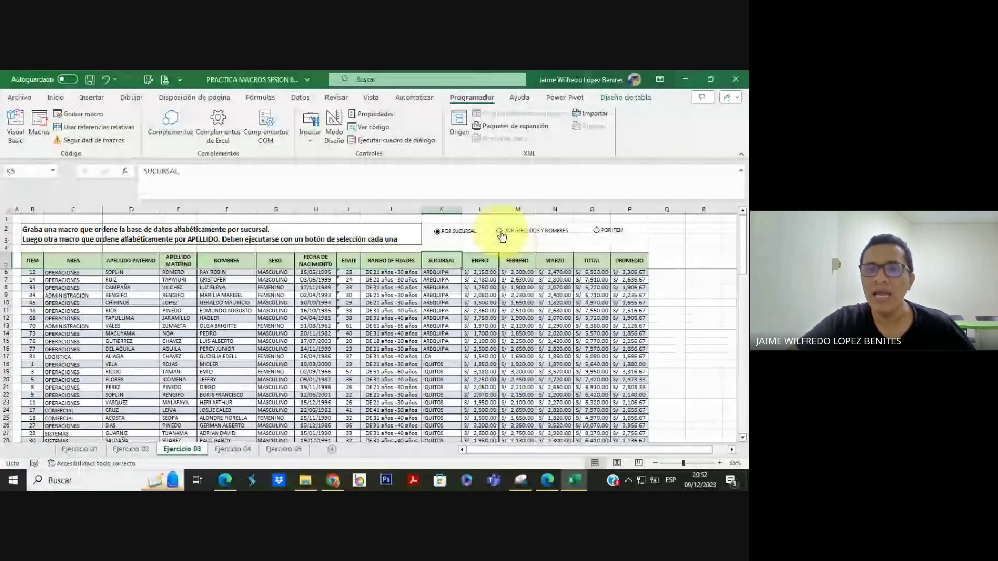
click(499, 231)
click(470, 238)
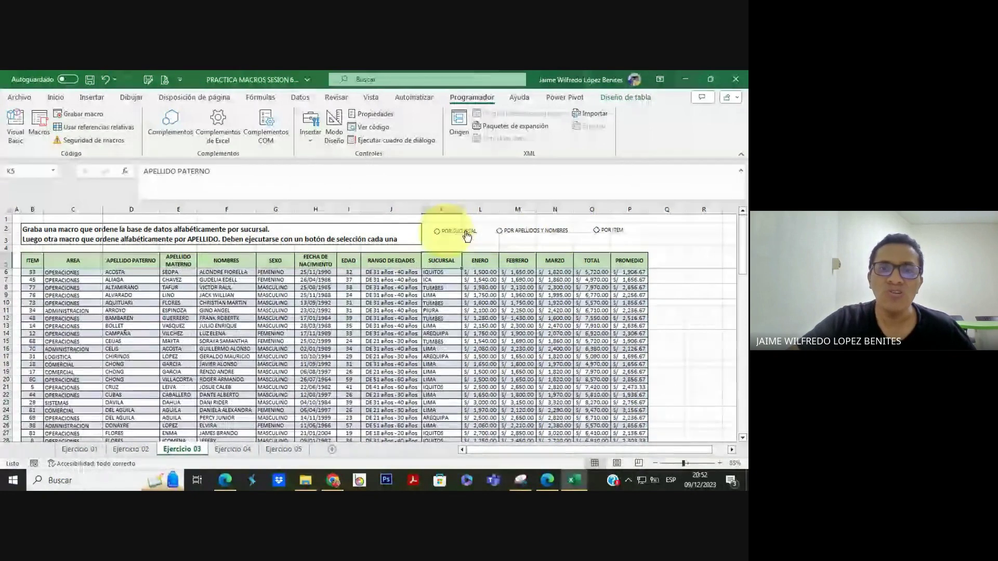
click(596, 230)
click(370, 319)
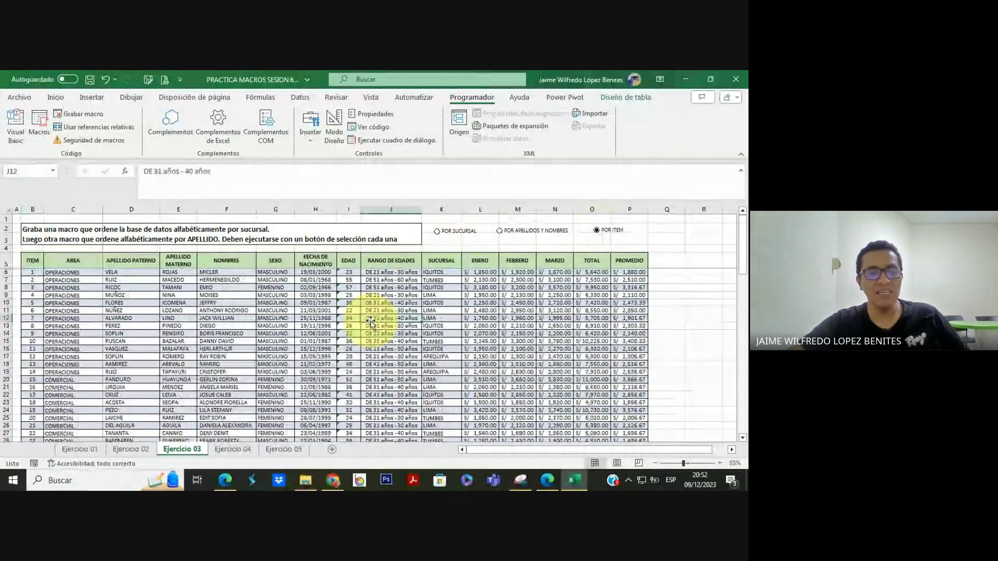
Check the Google Meet chat, return to the Excel workbook and run its three sort options again, finishing with POR SUCURSAL
click(225, 480)
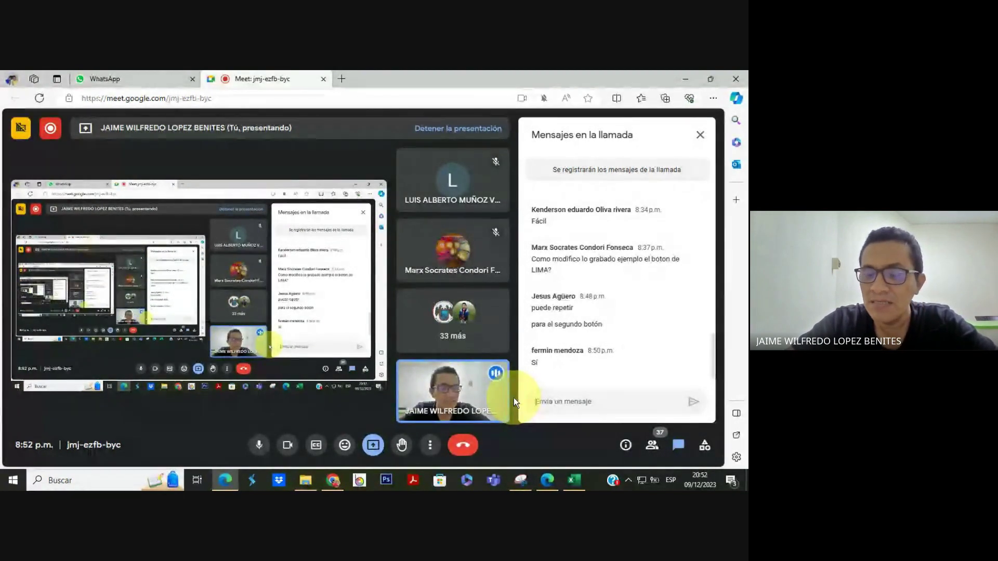
key(alt+Tab)
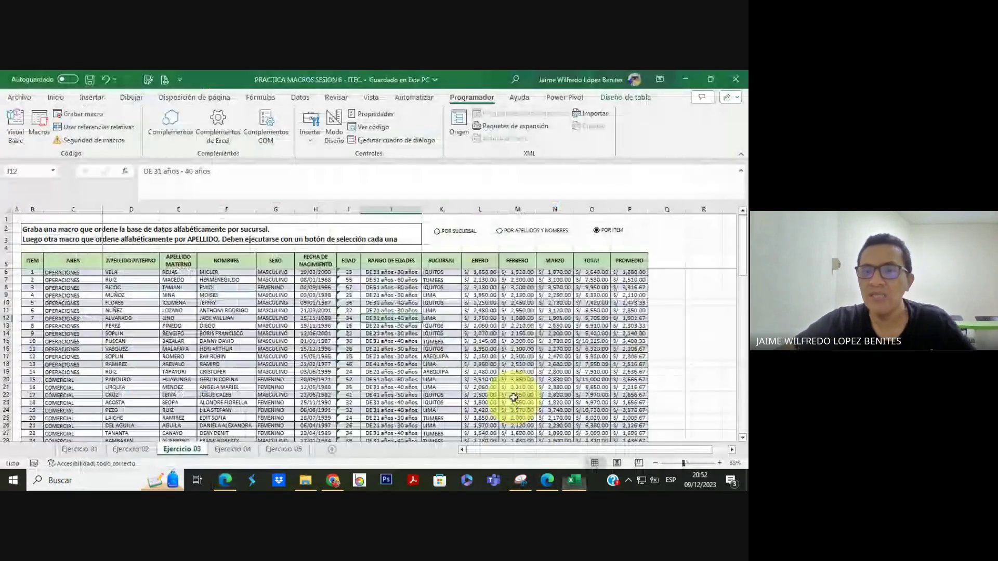
click(613, 234)
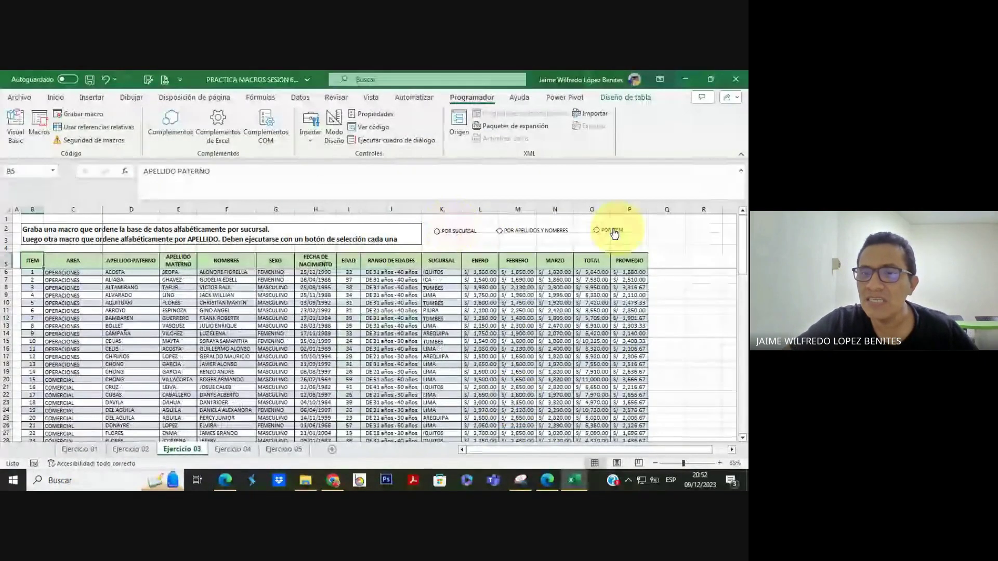
click(499, 231)
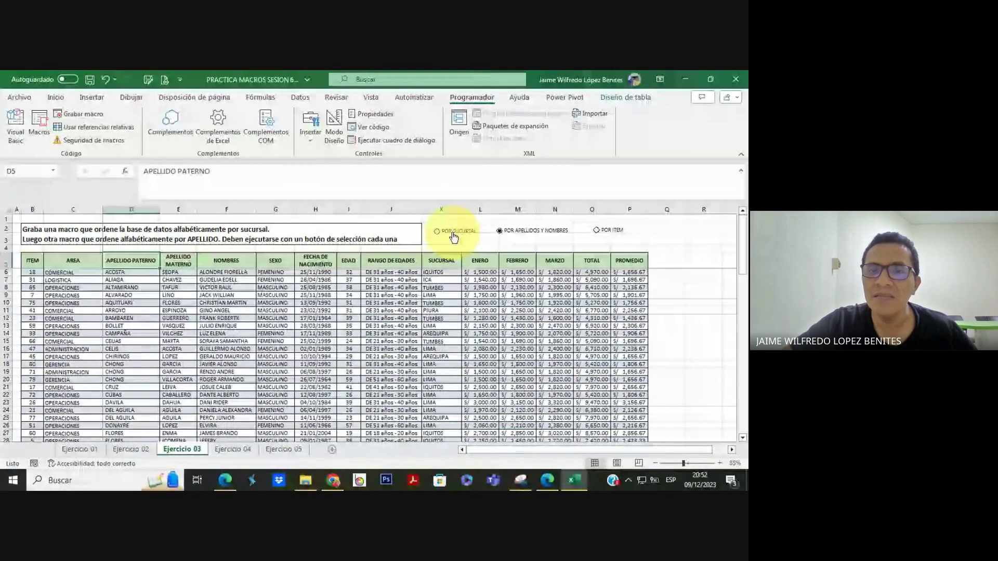
click(597, 230)
click(456, 232)
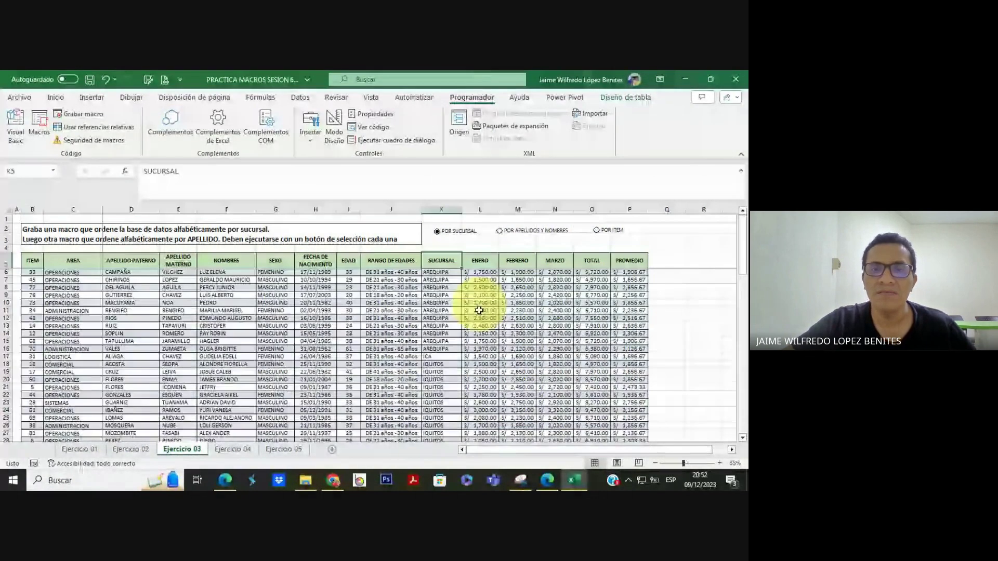
Switch to Google Meet, review the call messages and participant list, and return to the Excel workbook
click(229, 483)
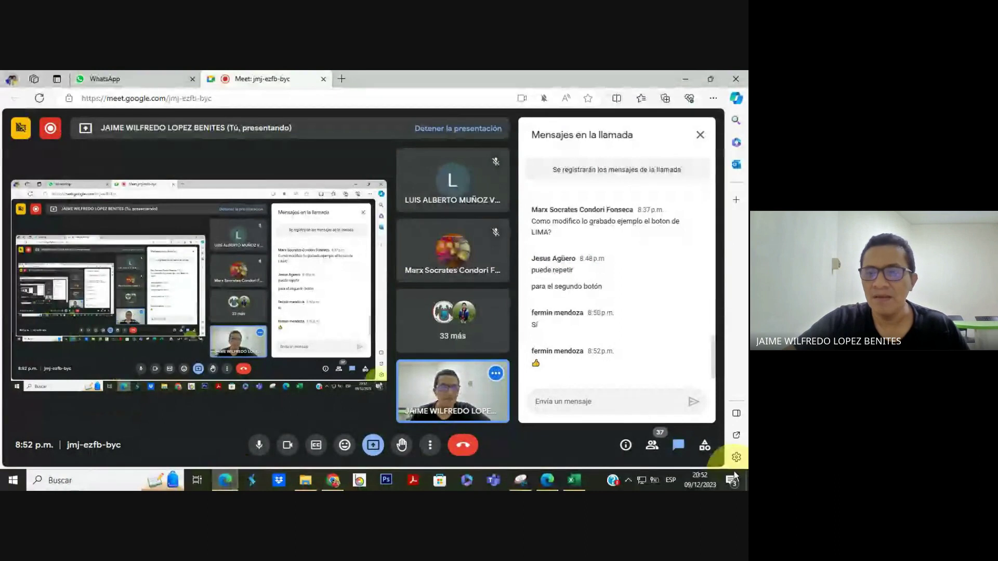
click(652, 445)
scroll(656, 325, down, 15)
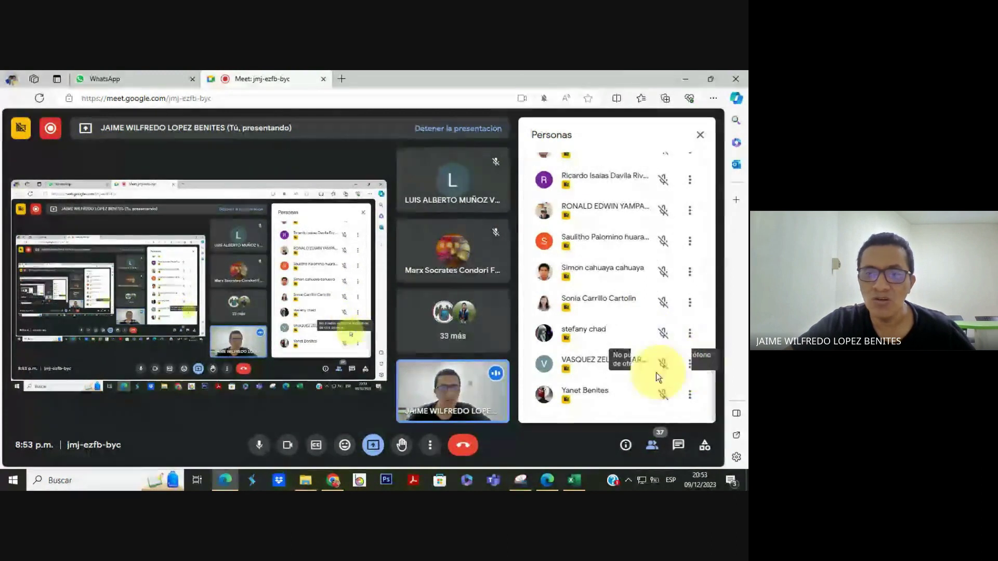
scroll(621, 341, up, 5)
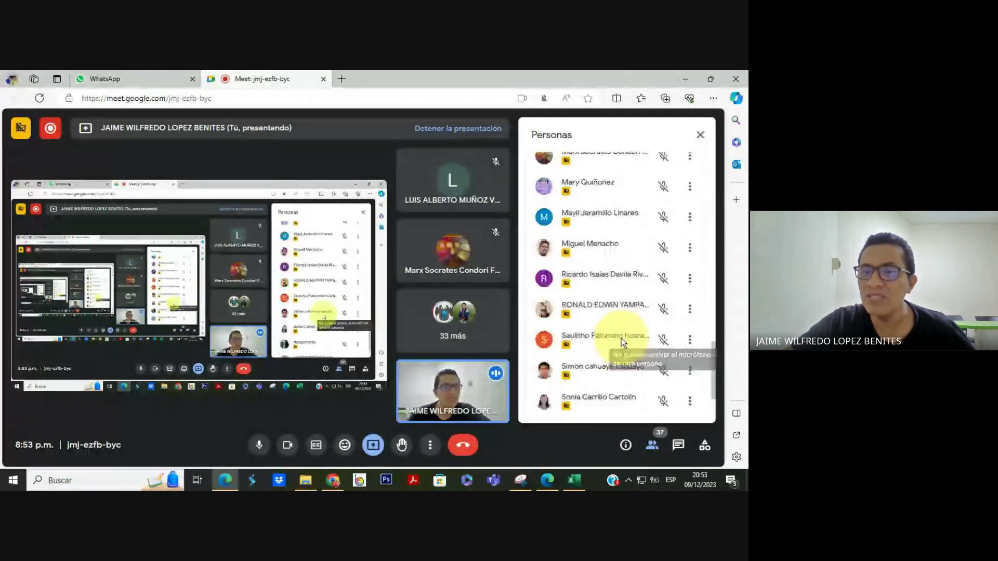
scroll(622, 335, up, 5)
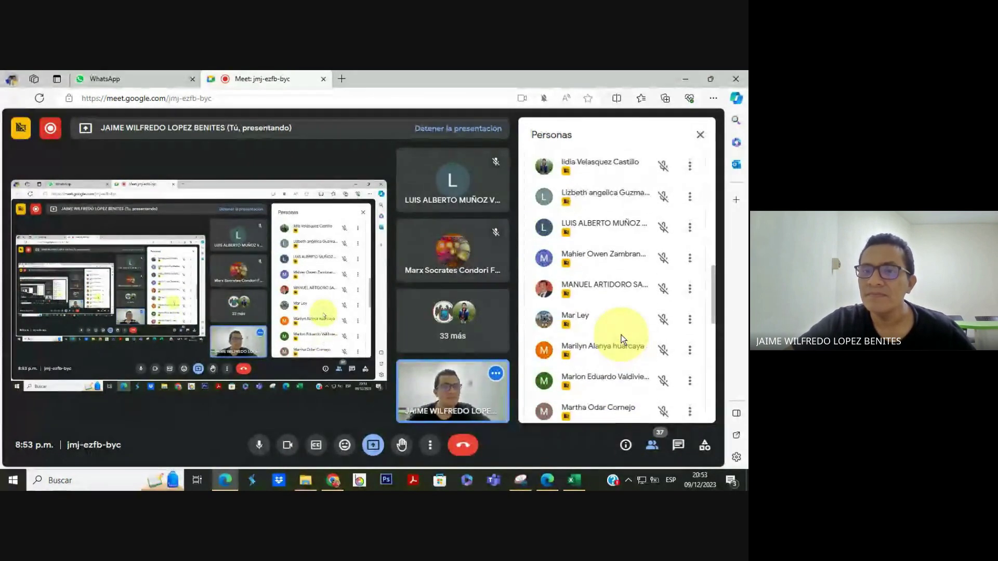
scroll(622, 335, up, 5)
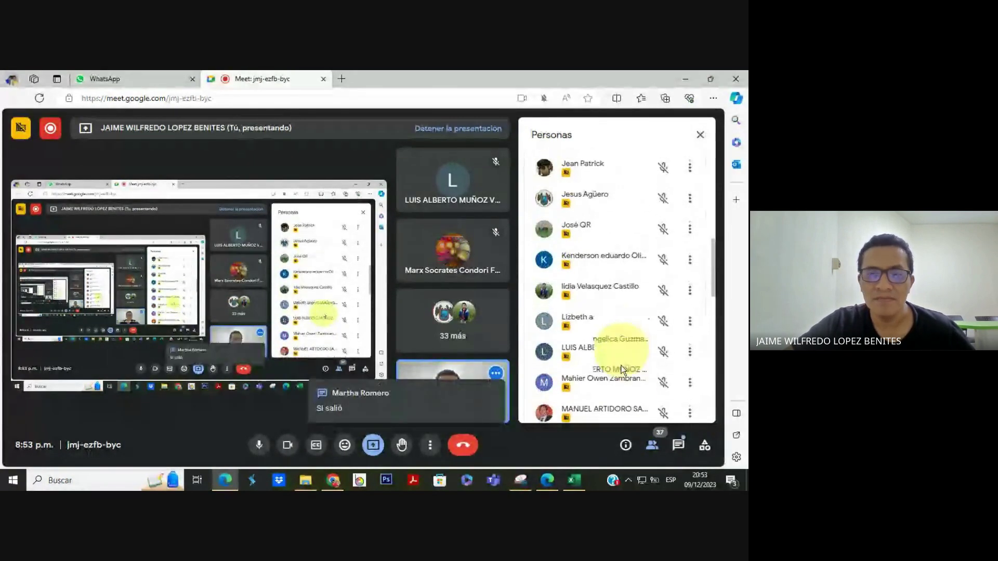
click(675, 444)
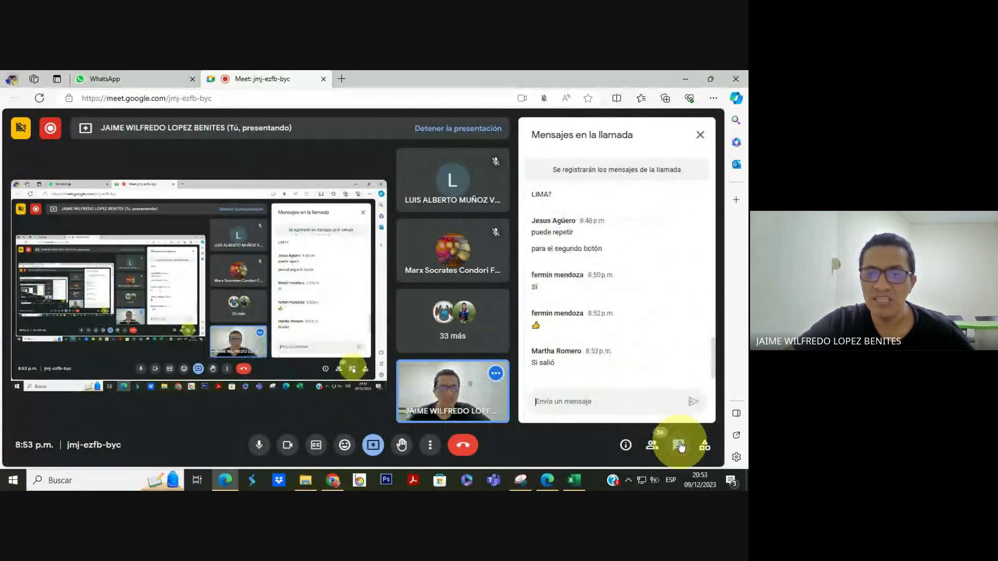
click(684, 76)
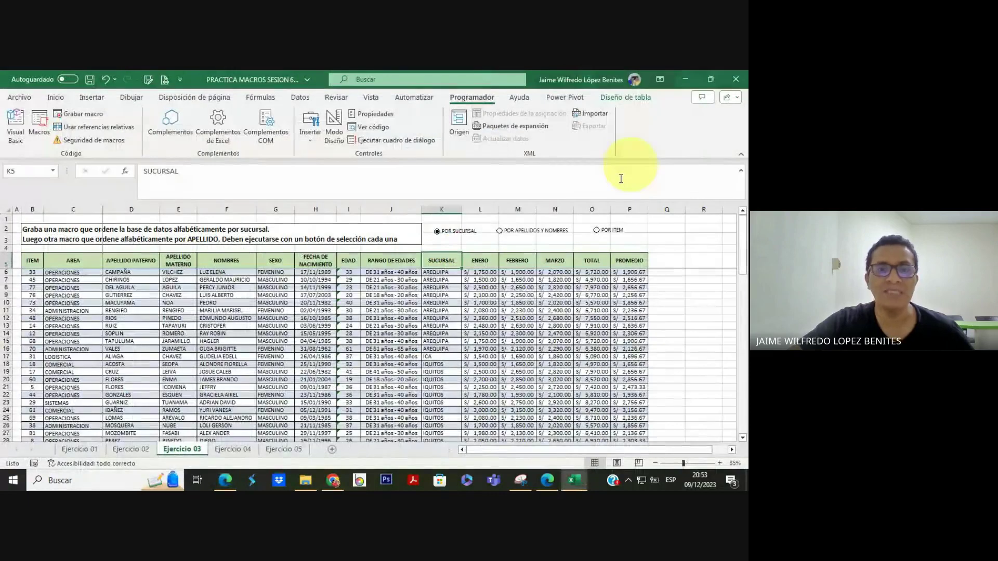
Sort the table by surnames and names, item, surnames and names again, and finally branch using the option buttons
click(502, 231)
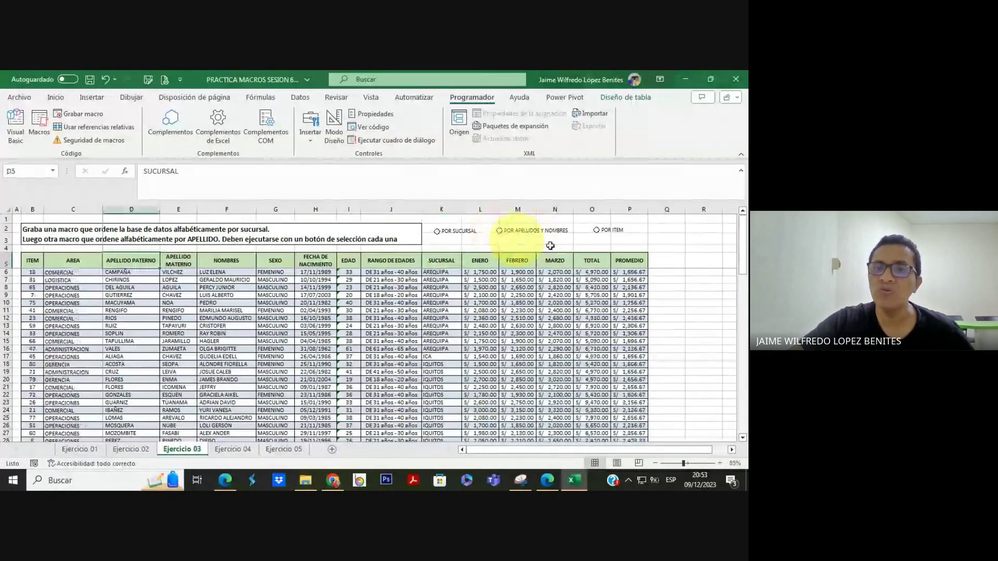
click(591, 233)
click(502, 231)
click(438, 231)
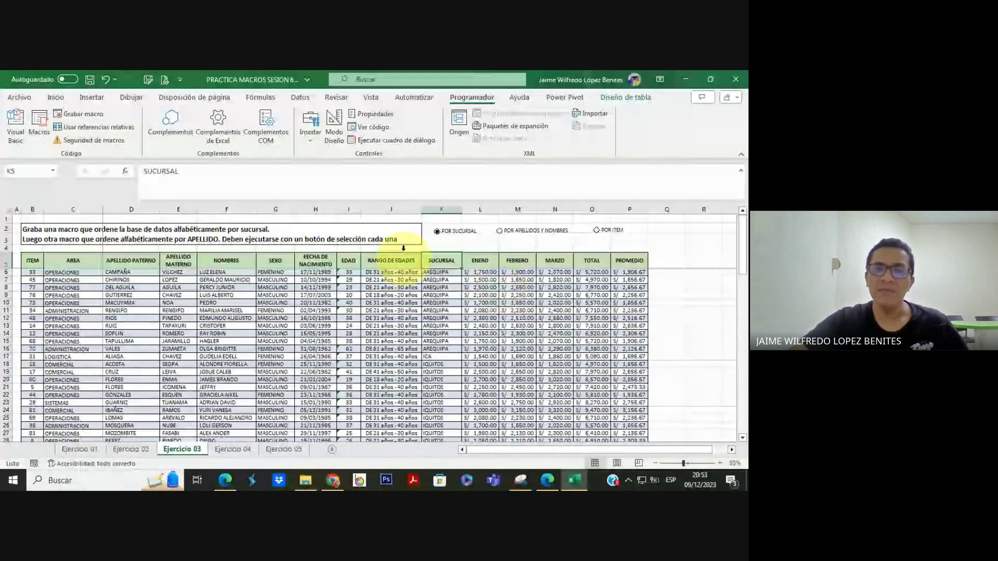
click(300, 97)
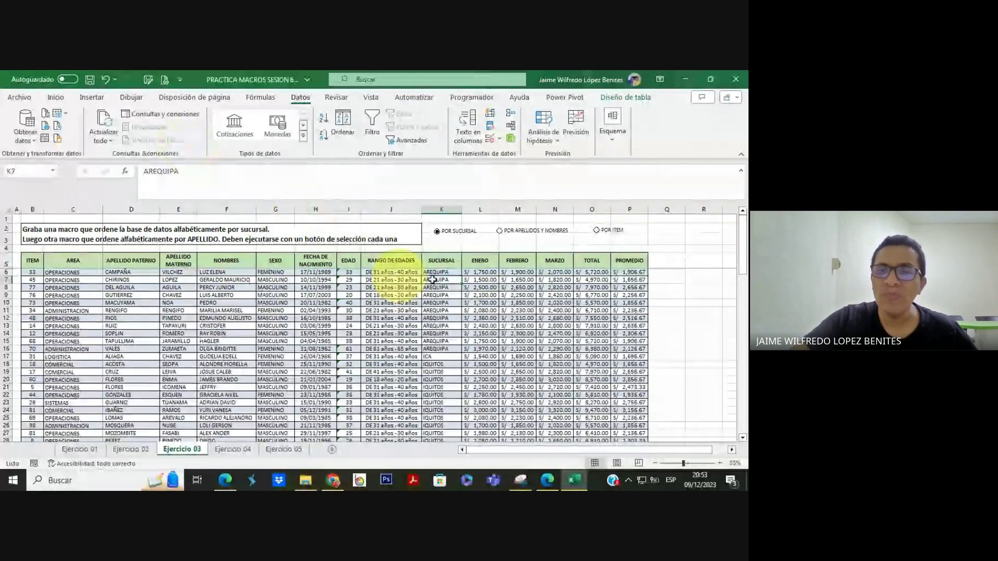
click(478, 260)
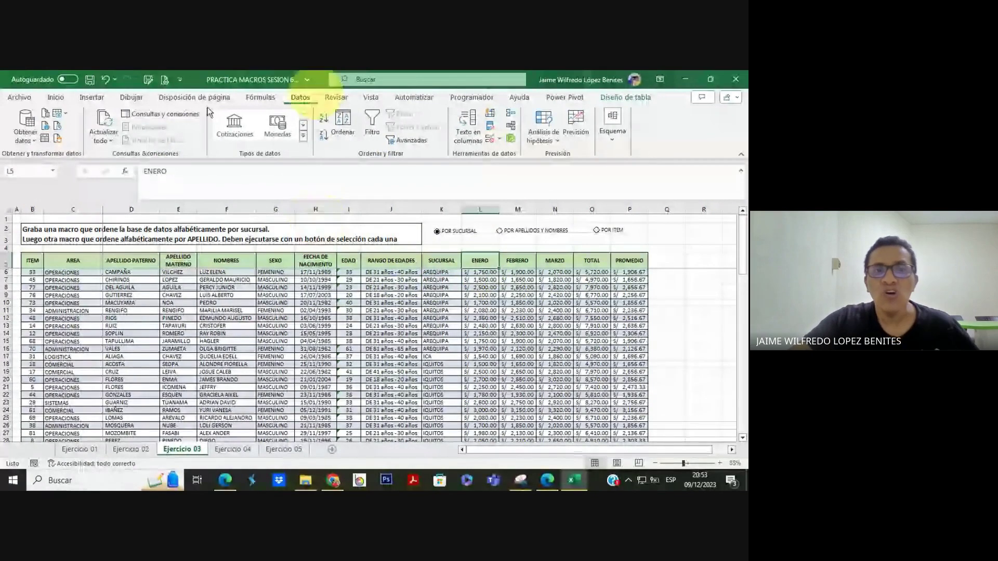
click(525, 294)
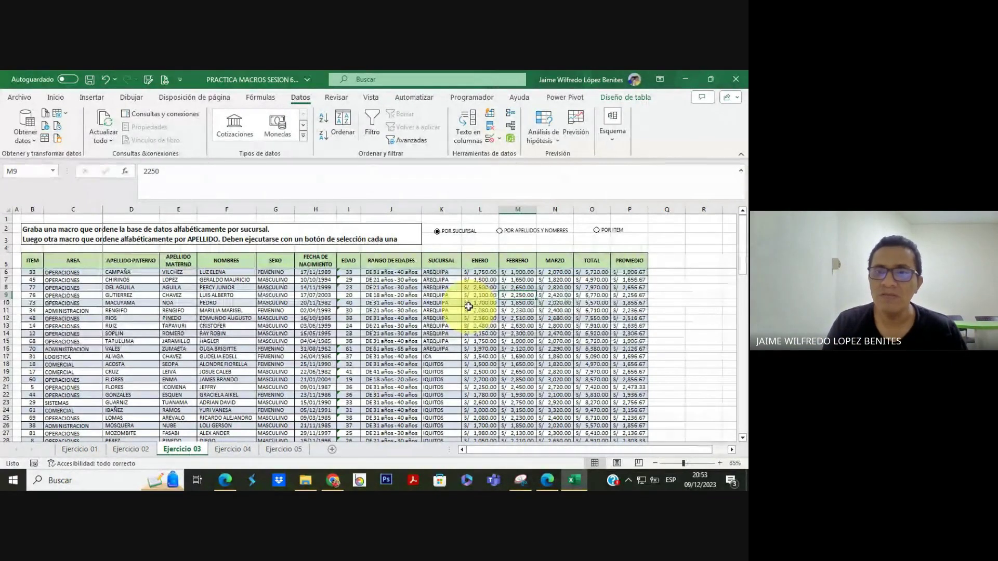
Repeat the sort test by alternating among the surnames, item and branch option buttons twice, ending on POR SUCURSAL
click(500, 231)
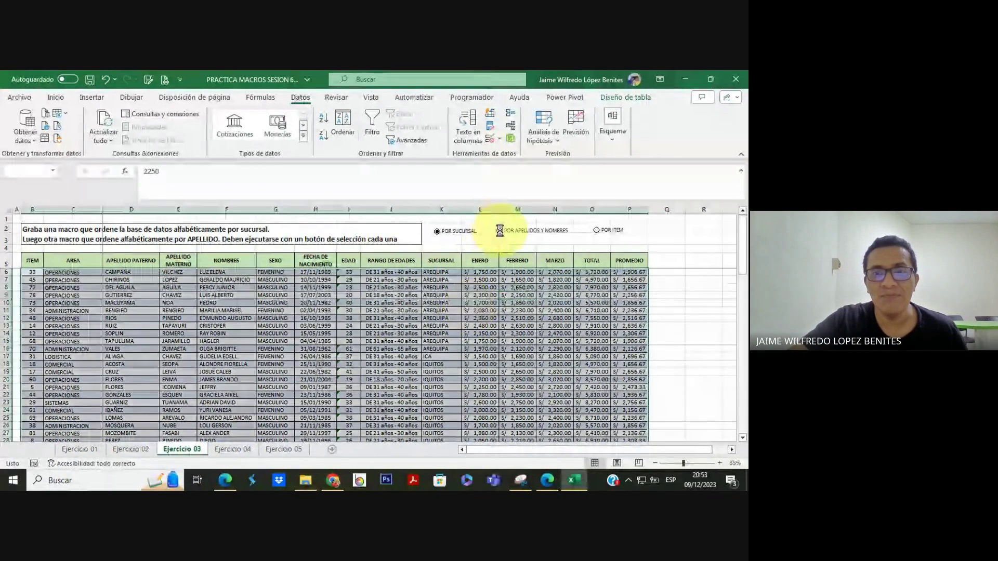
click(598, 231)
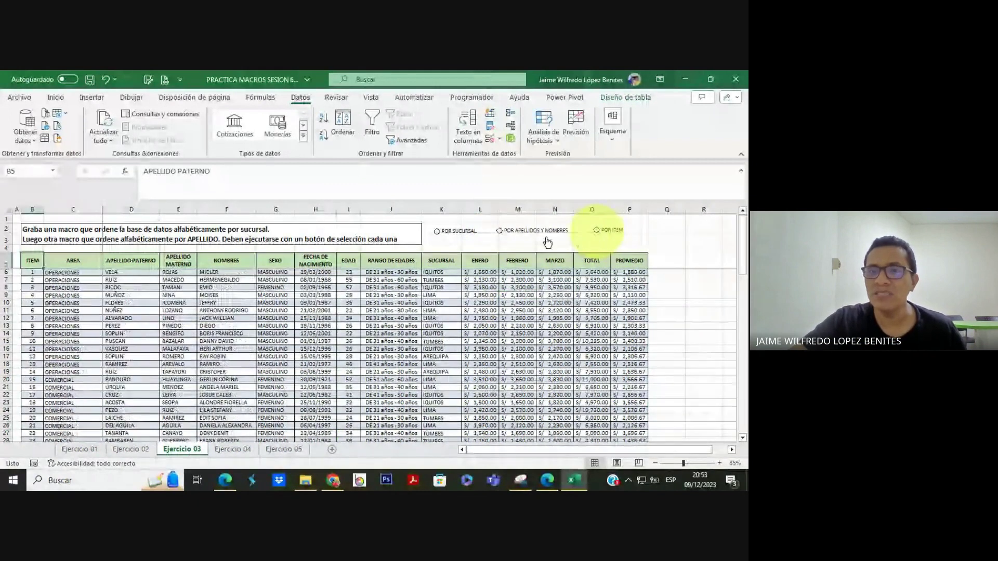
click(439, 231)
click(554, 240)
click(598, 230)
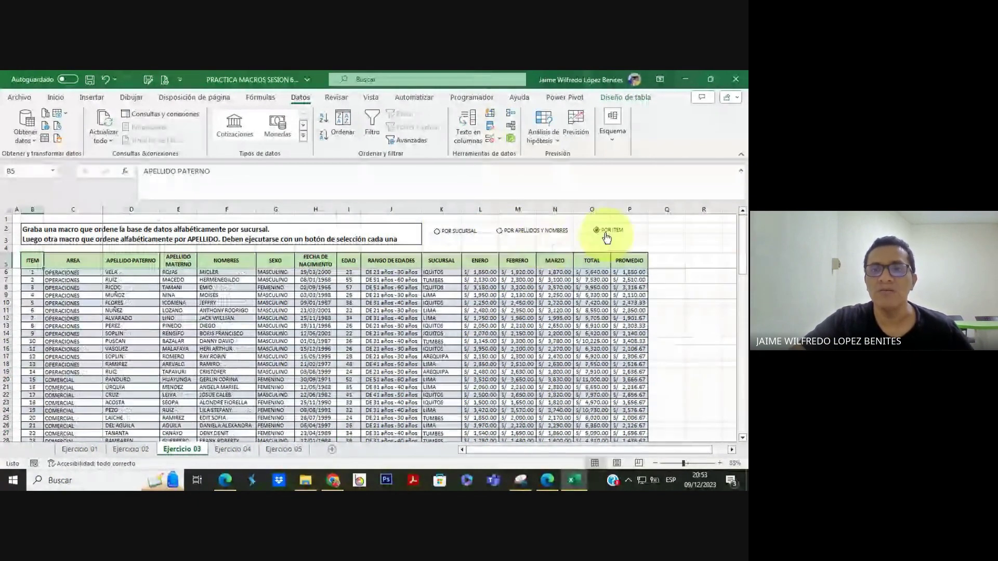
click(436, 231)
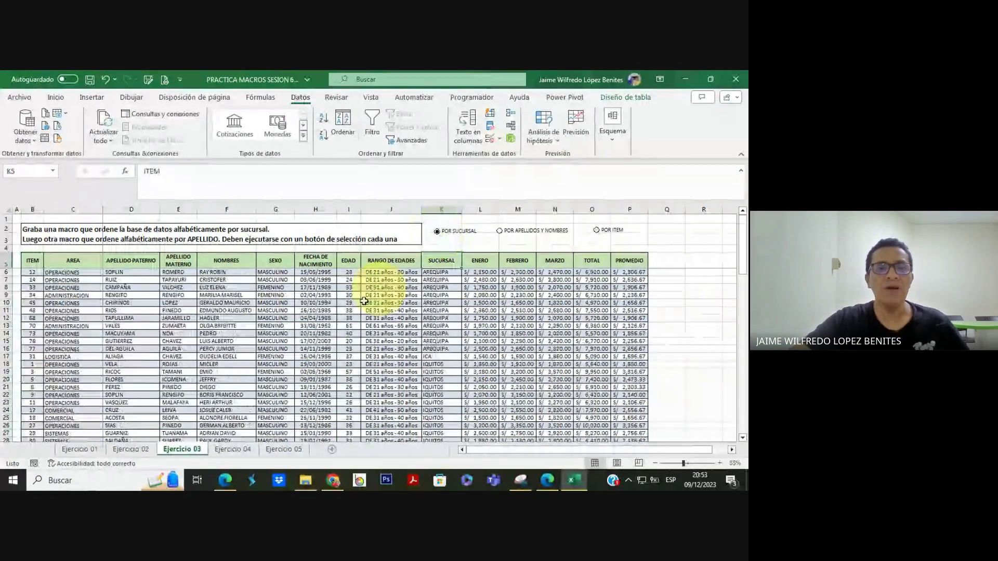
Open the Ejercicio 04 sheet and view the conditional formatting options without applying any rule
click(246, 445)
click(392, 295)
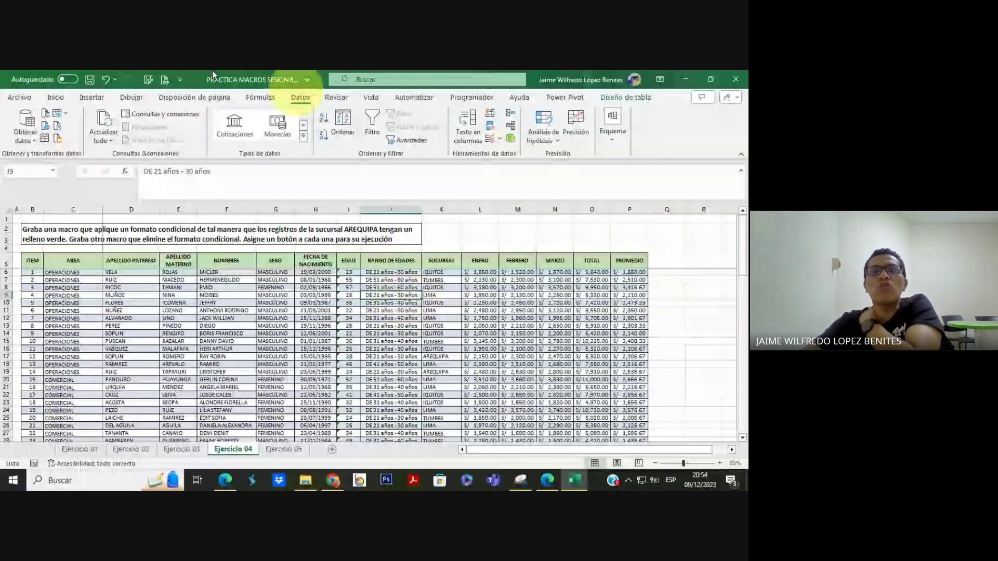
click(68, 95)
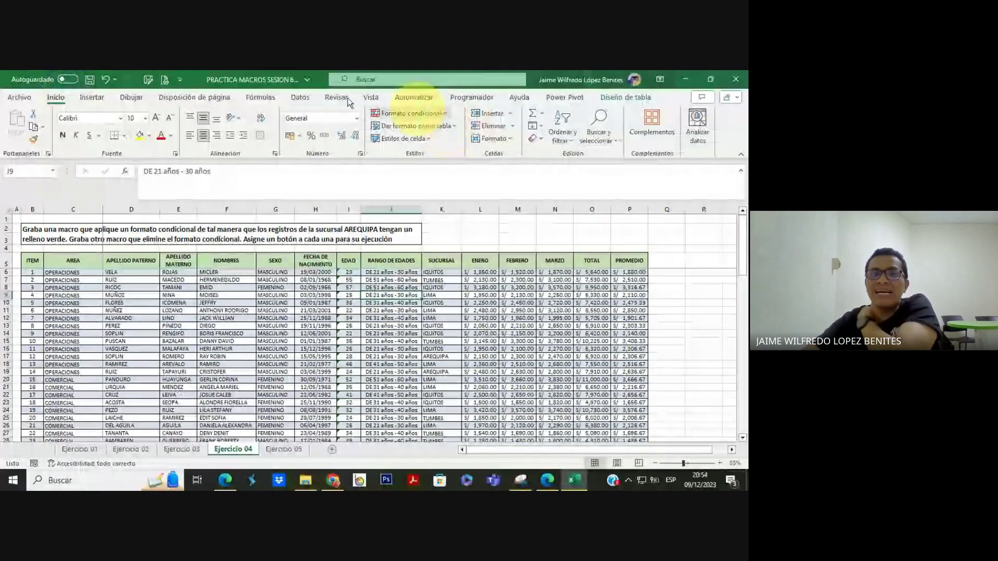
click(401, 114)
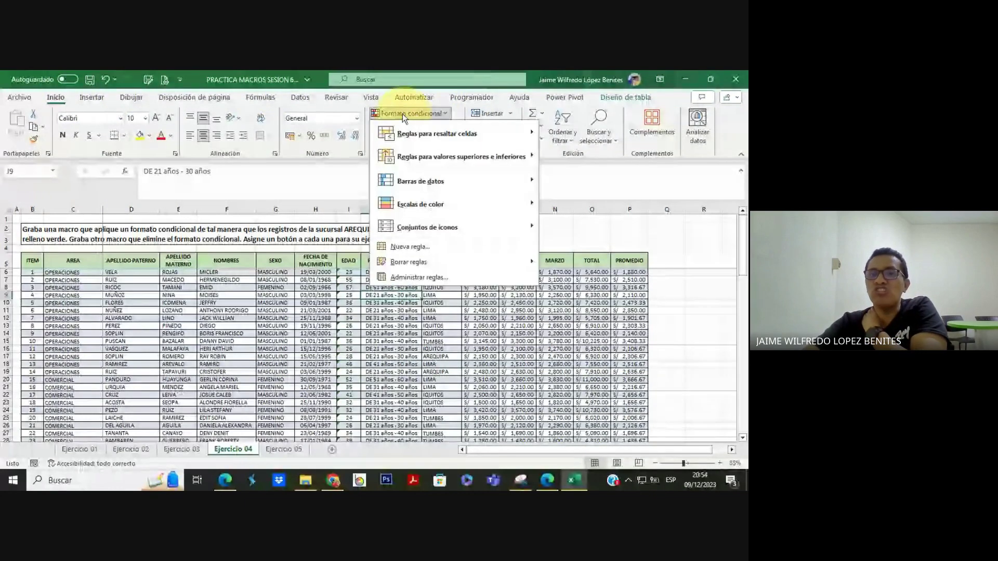
click(269, 283)
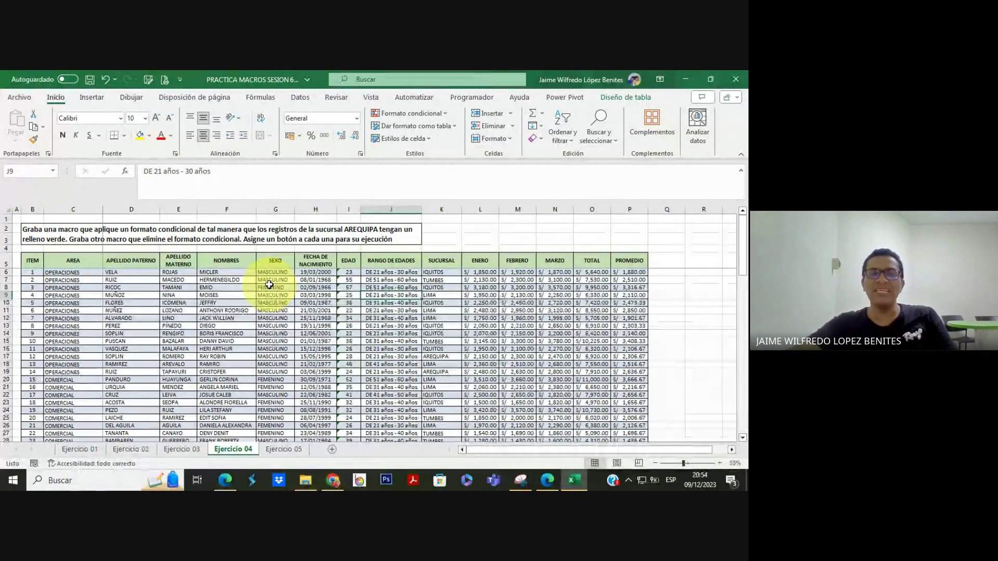
Apply a green fill to the AREQUIPA cells K17, K19, K38 and K39 in the SUCURSAL column
click(441, 260)
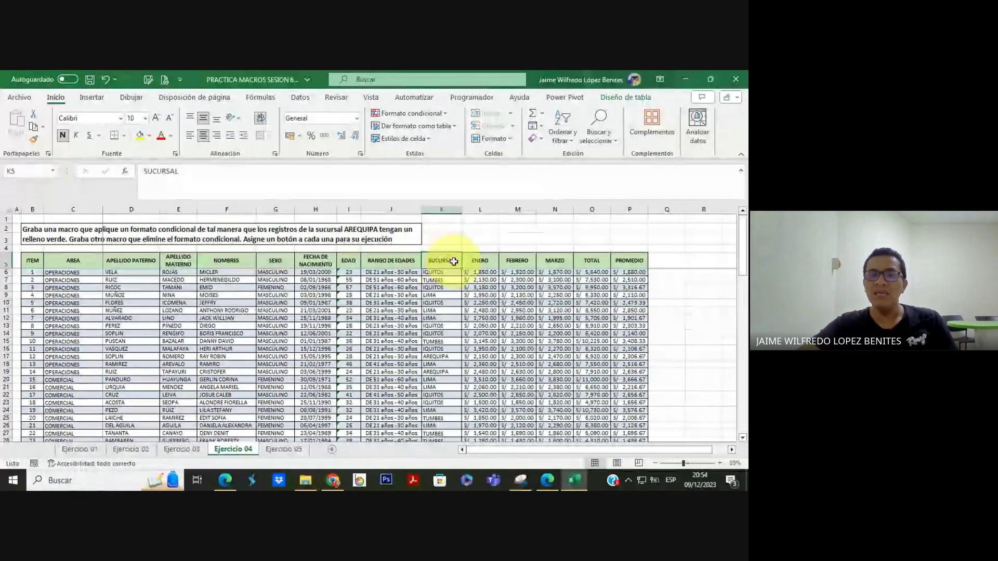
click(439, 356)
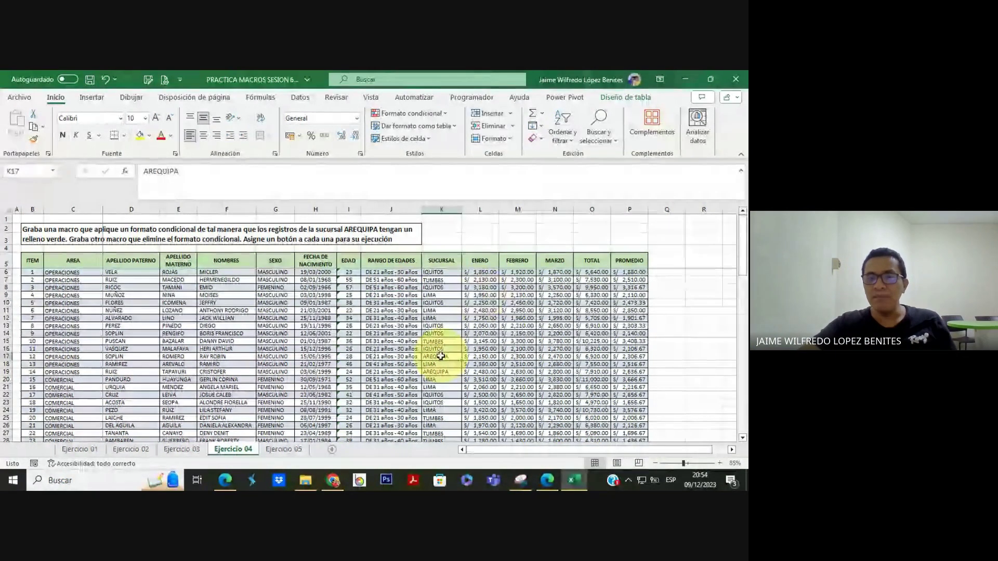
ctrl+click(439, 372)
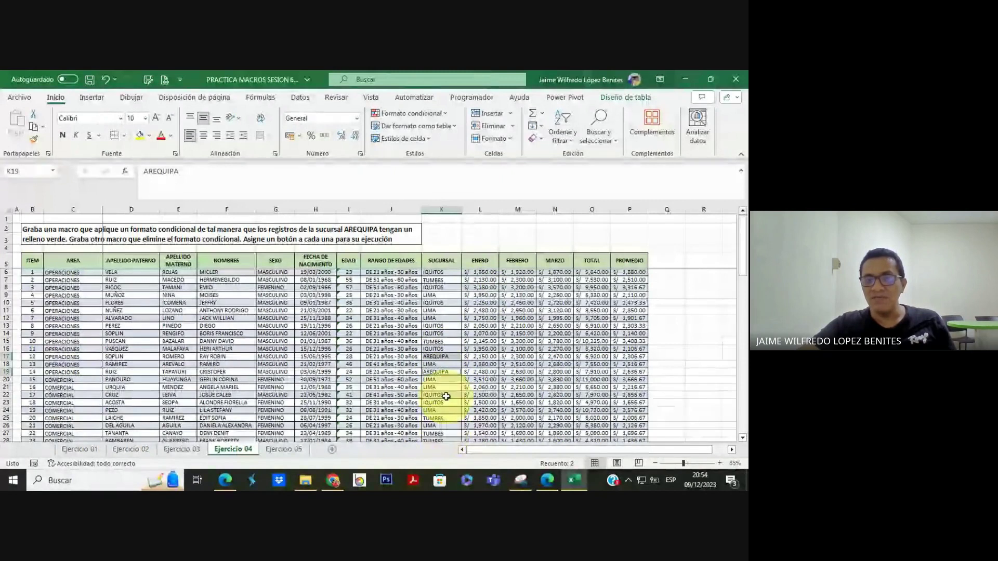
scroll(448, 388, down, 4)
scroll(454, 380, down, 2)
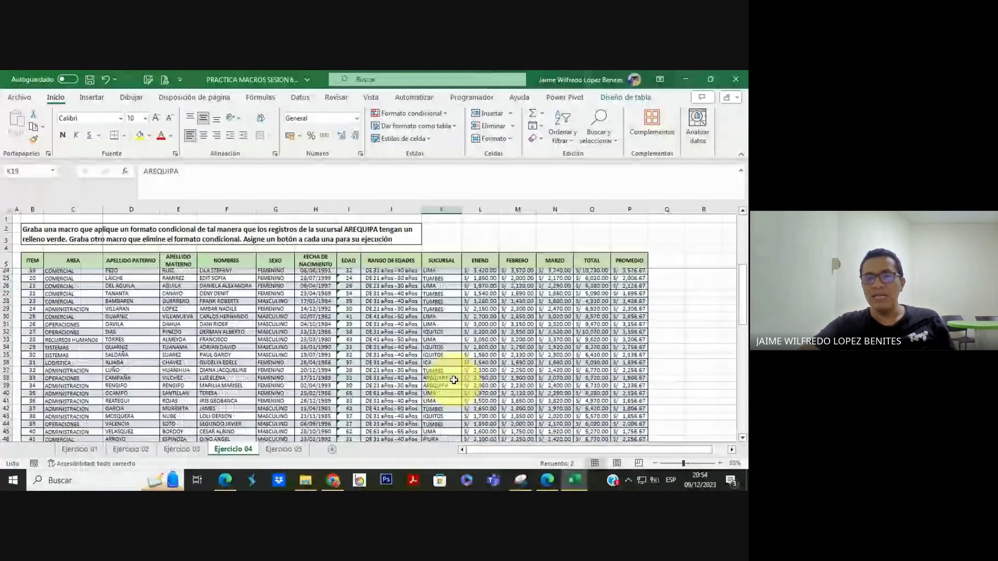
ctrl+click(440, 386)
ctrl+click(441, 378)
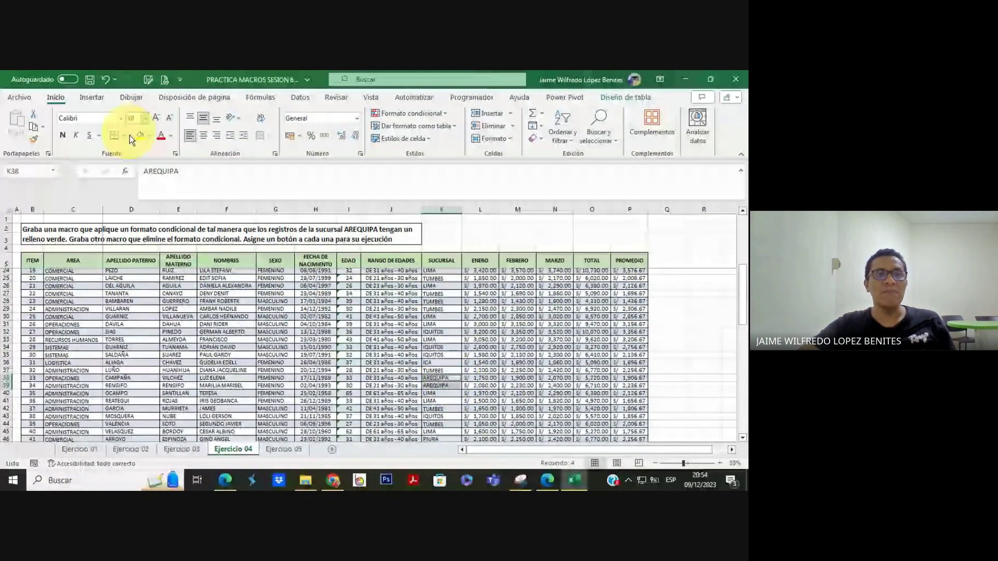
click(149, 136)
click(176, 238)
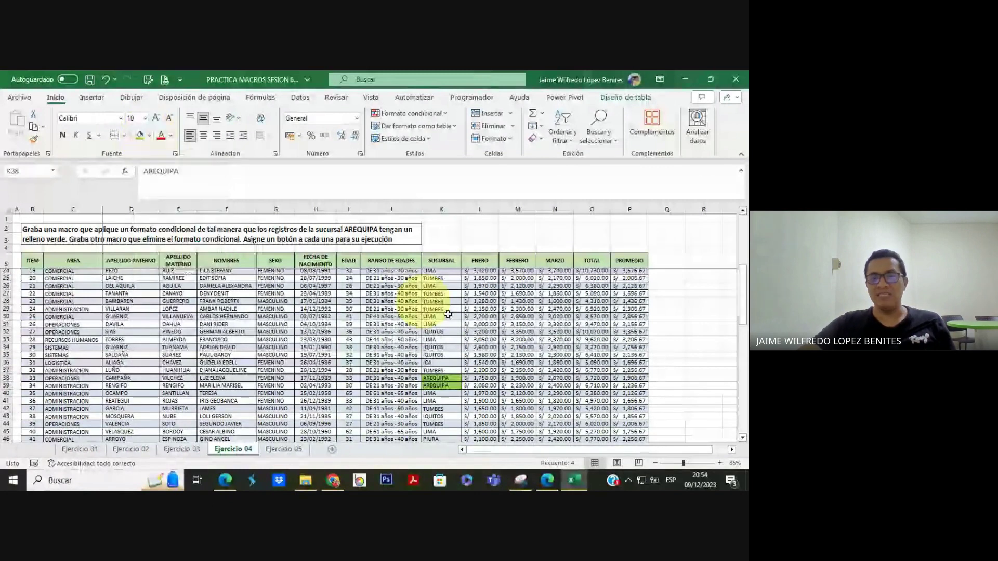
Undo the green fill on the AREQUIPA cells in the SUCURSAL column
scroll(509, 334, up, 6)
key(ctrl+z)
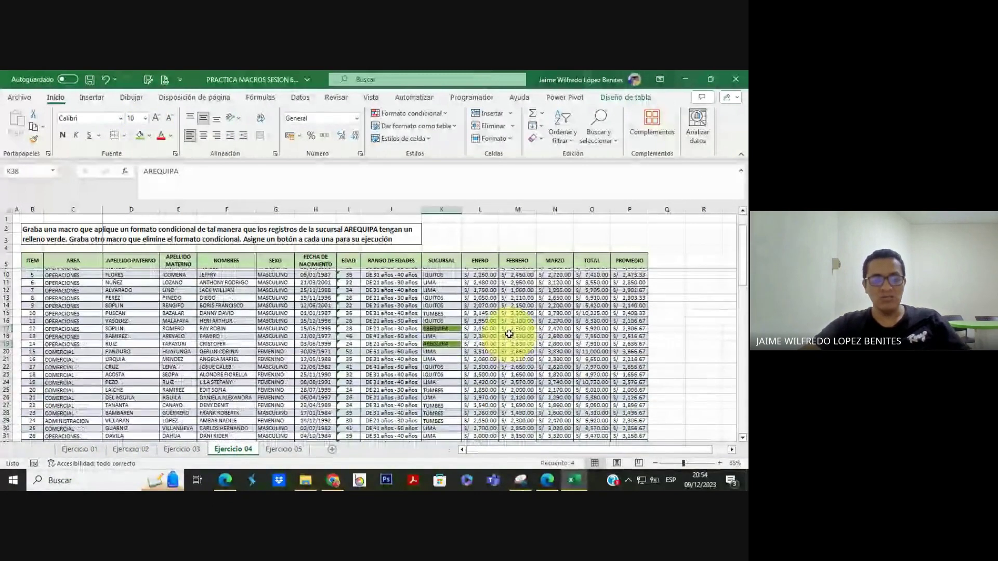
scroll(510, 334, down, 4)
click(480, 325)
scroll(481, 325, up, 4)
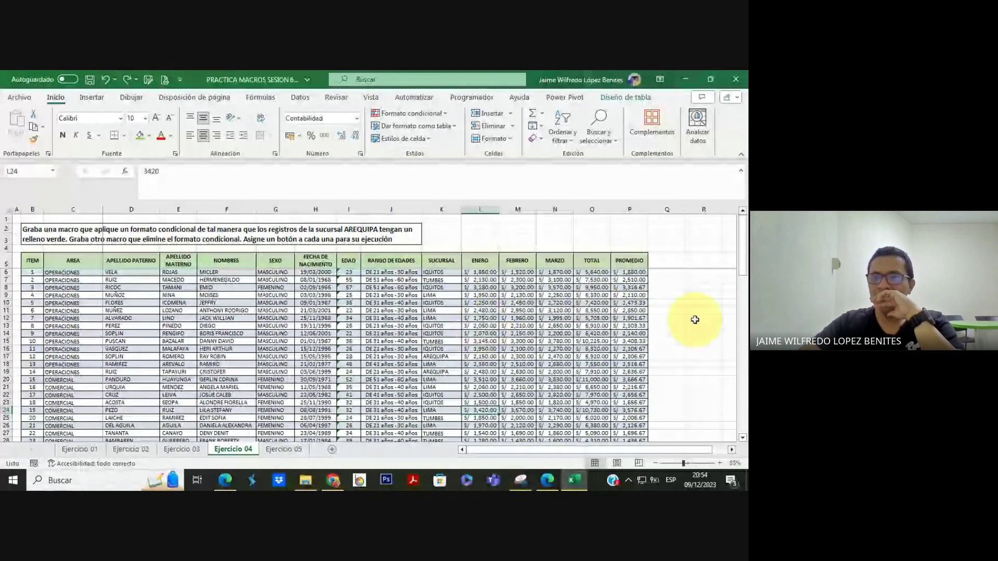
click(668, 324)
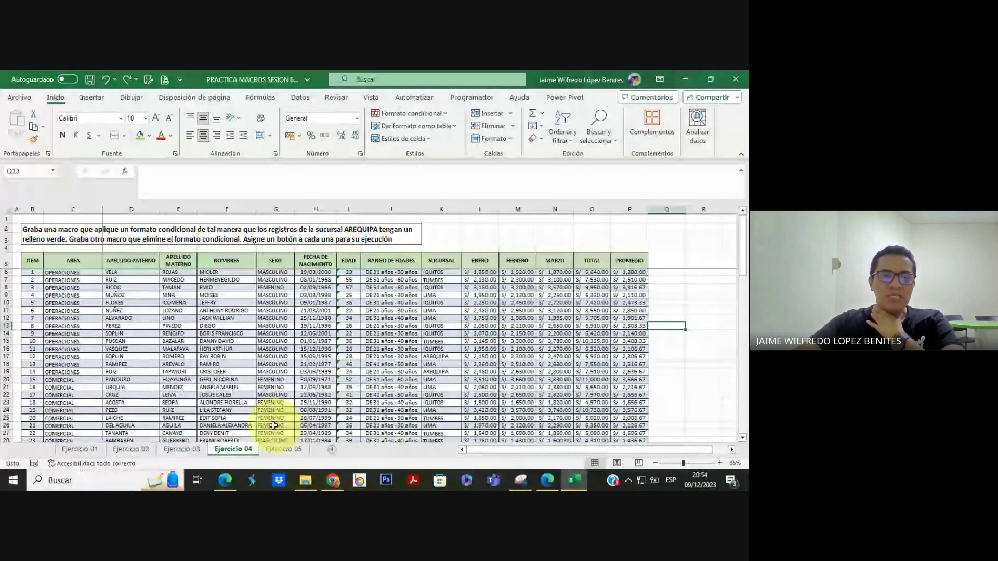
Switch to Google Meet to check the call chat and return to the Ejercicio 04 sheet
click(225, 480)
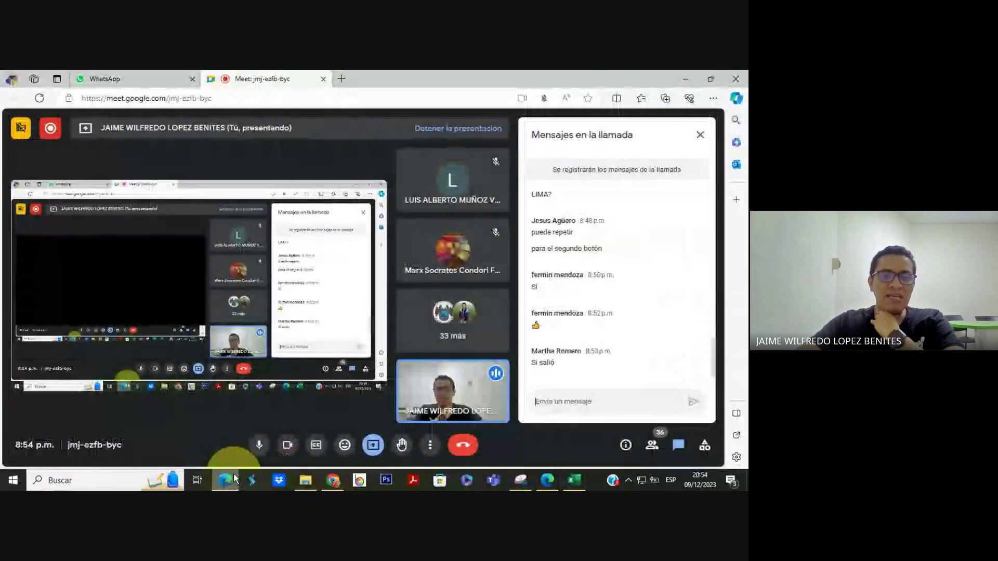
click(678, 71)
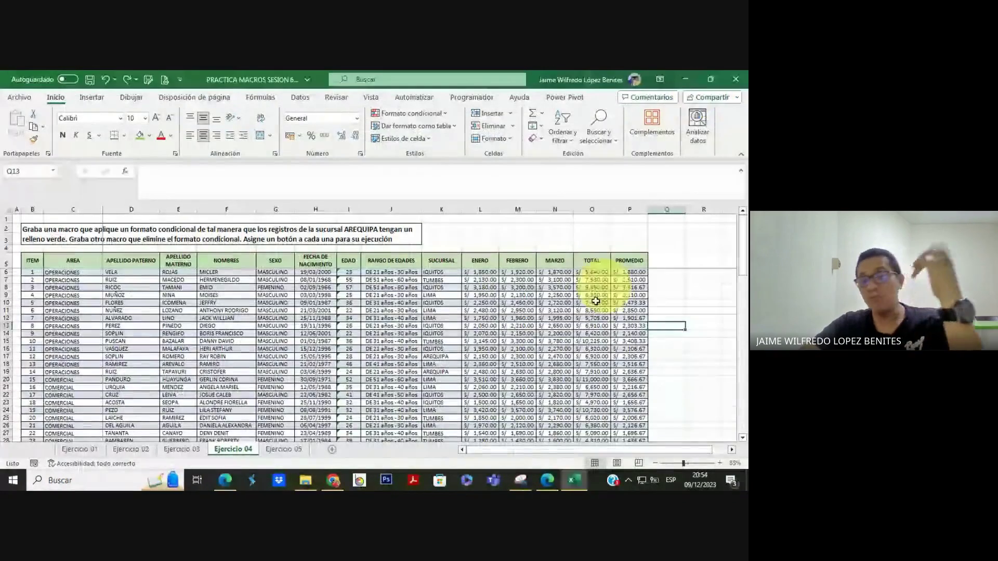
click(668, 317)
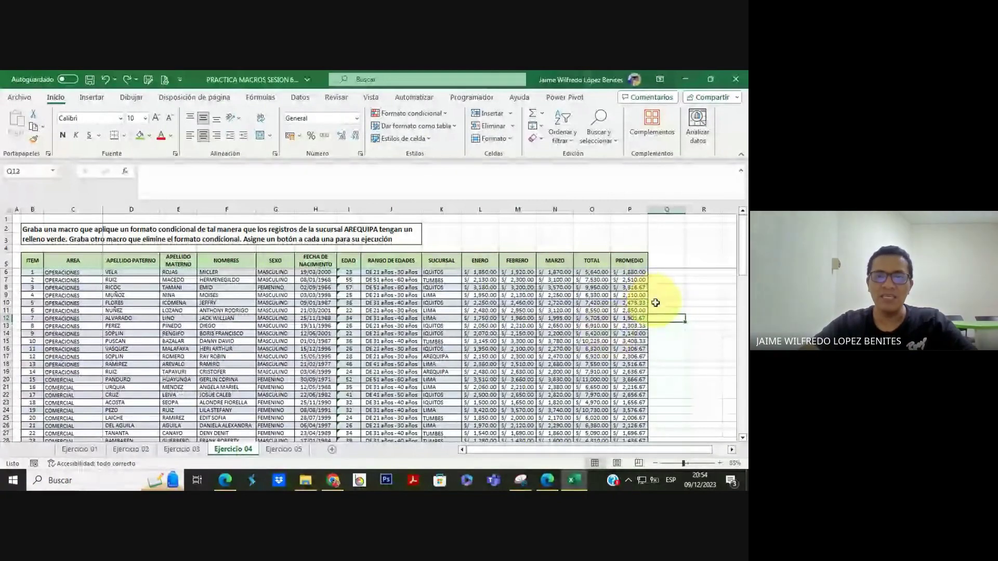
click(682, 327)
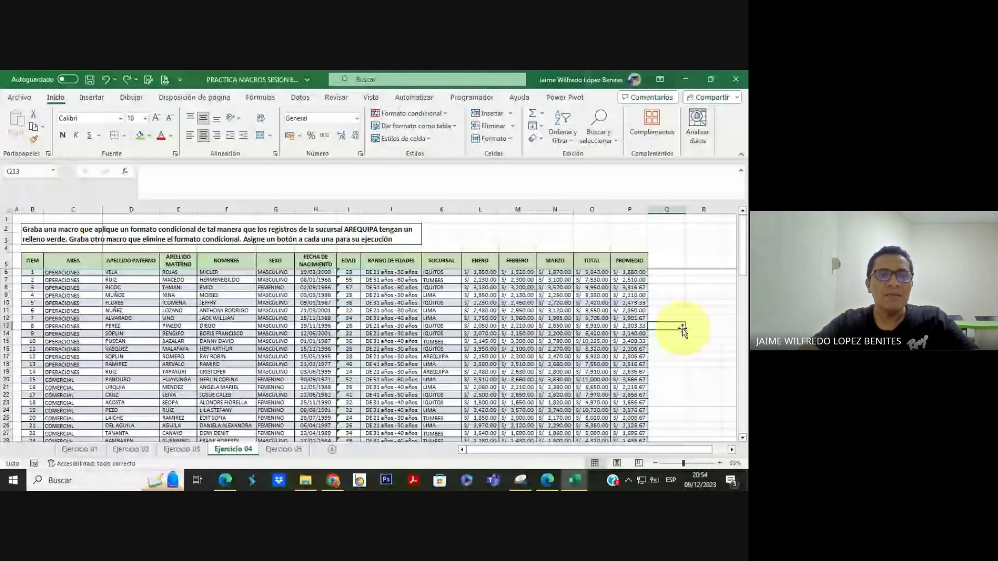
Start recording a macro named FORMATOCOND_AQP, stored in this workbook
click(472, 98)
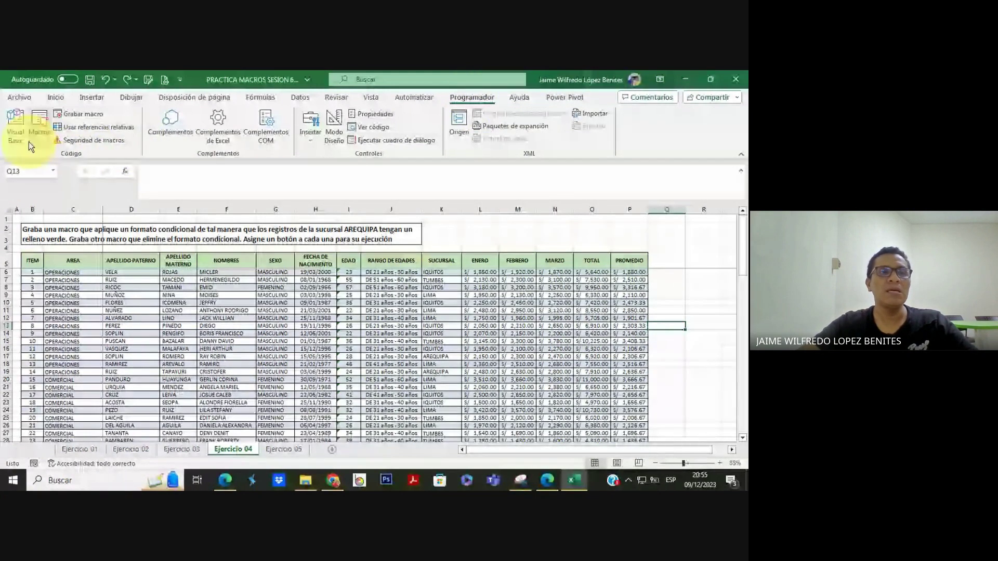
click(72, 114)
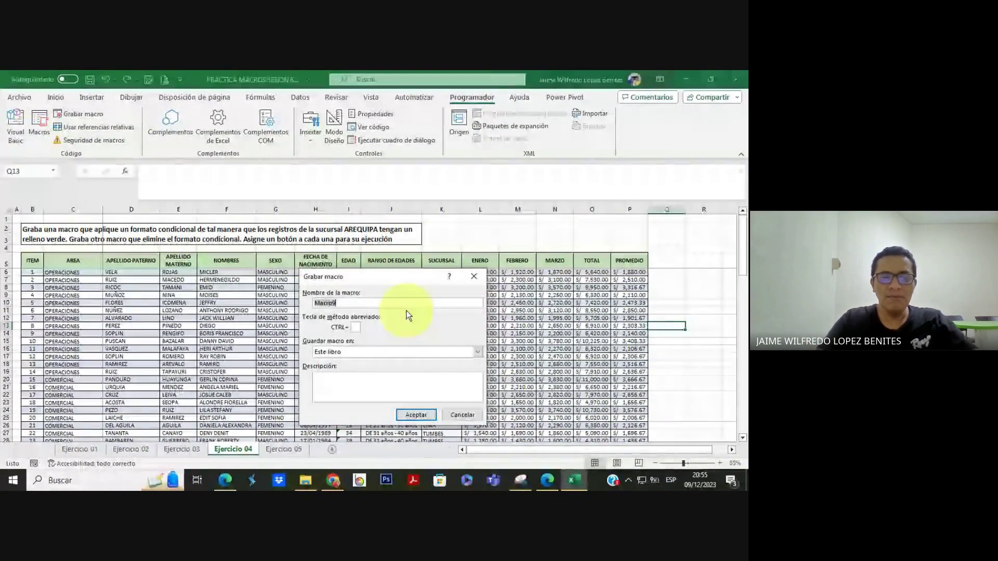
text(FORMATP)
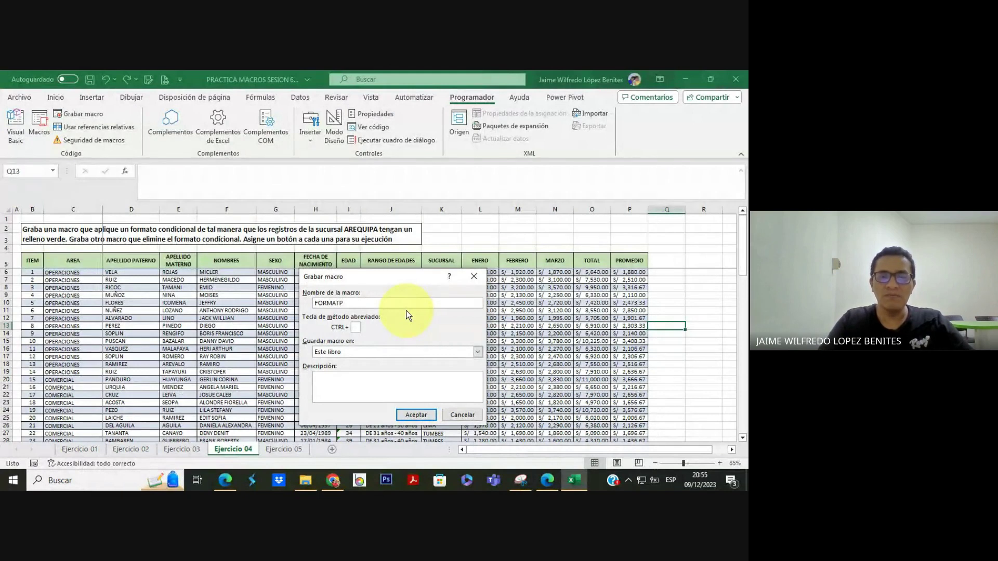
key(BackSpace)
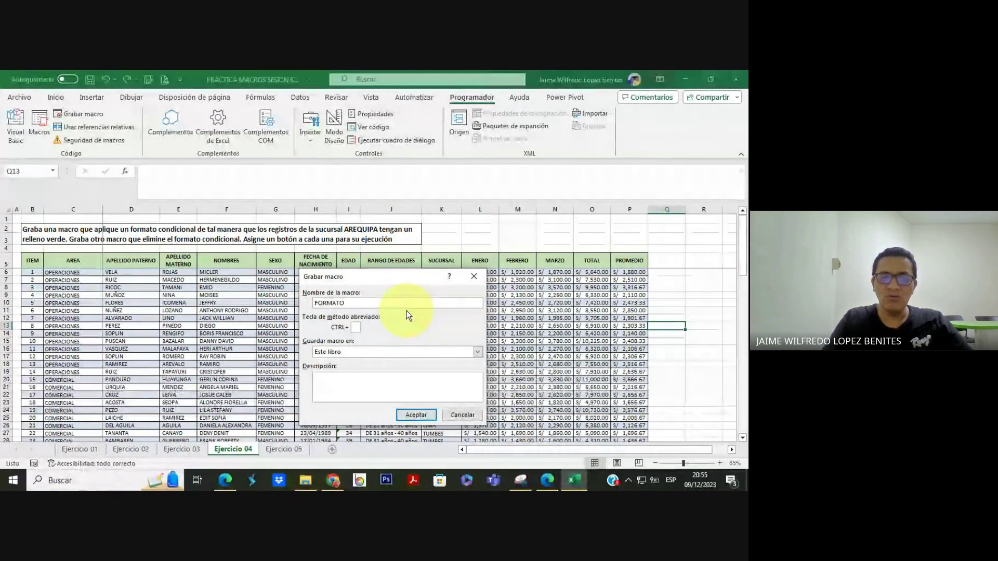
text(OCOND_ARE)
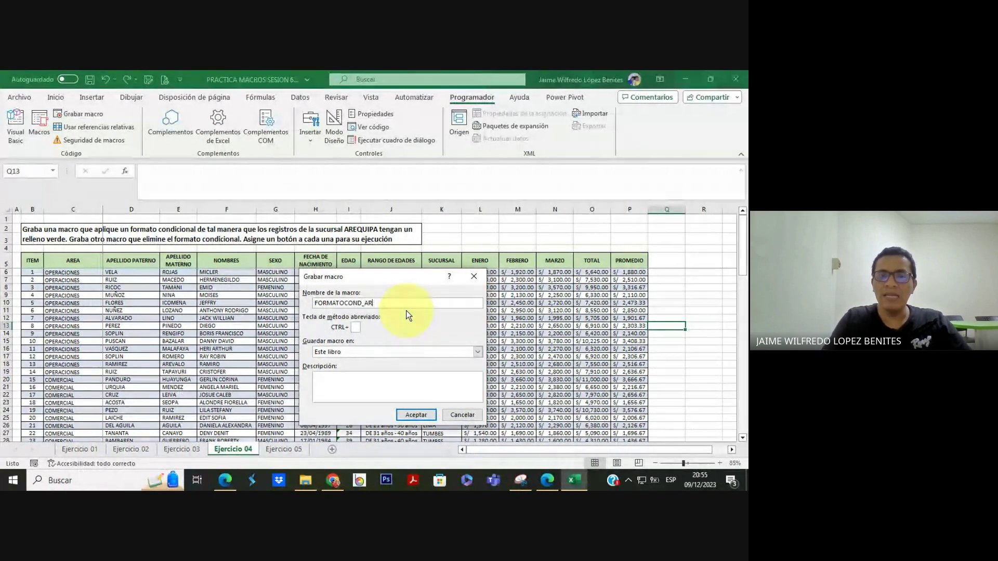
key(BackSpace)
text(QP)
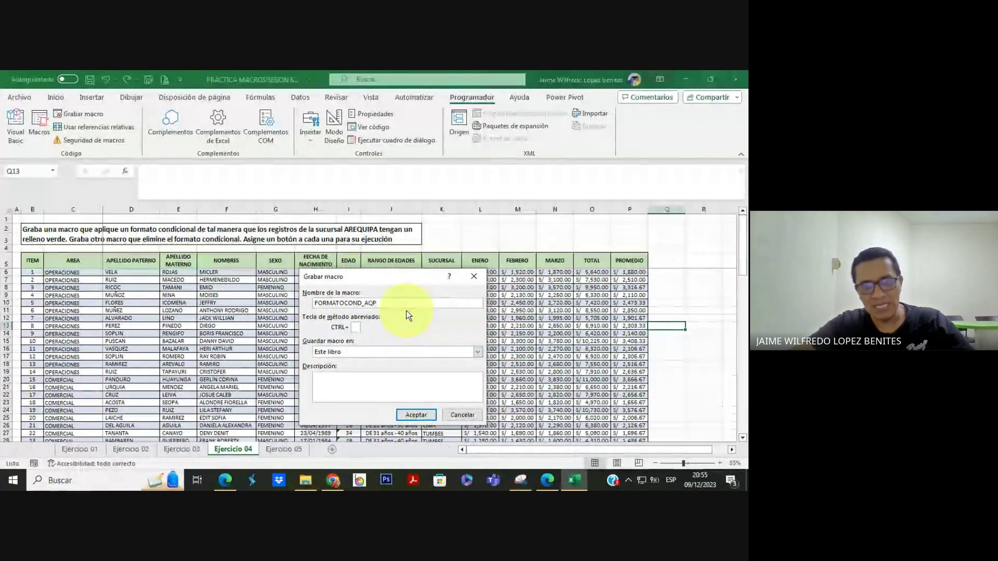
click(419, 415)
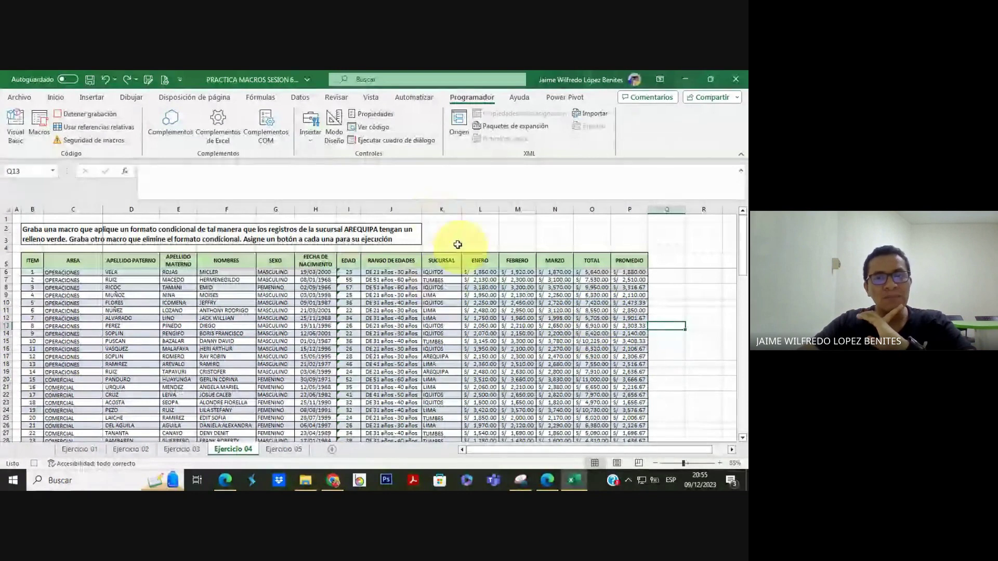
Set up a new conditional formatting rule for column K that formats cells whose value is equal to AREQUIPA
click(442, 208)
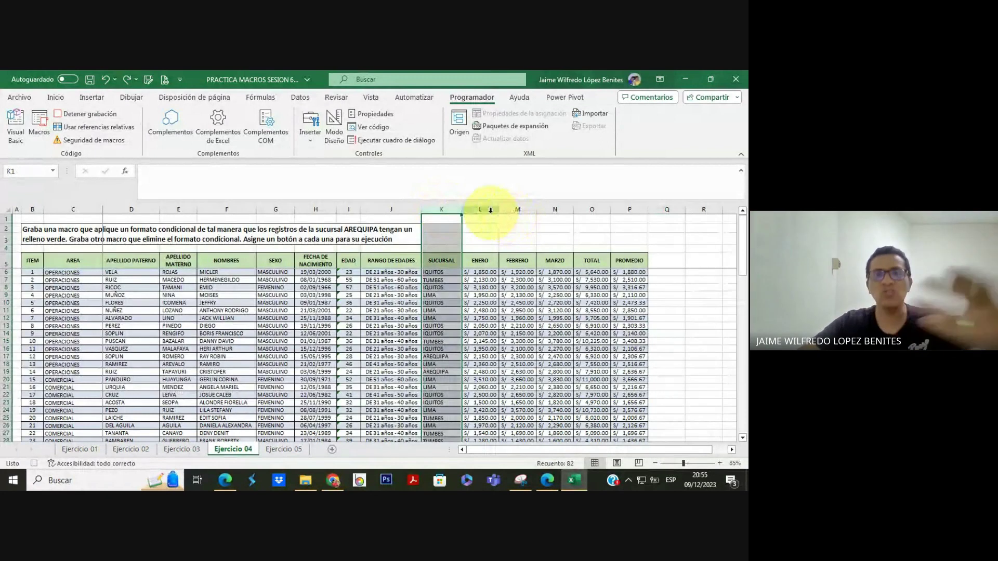
click(57, 99)
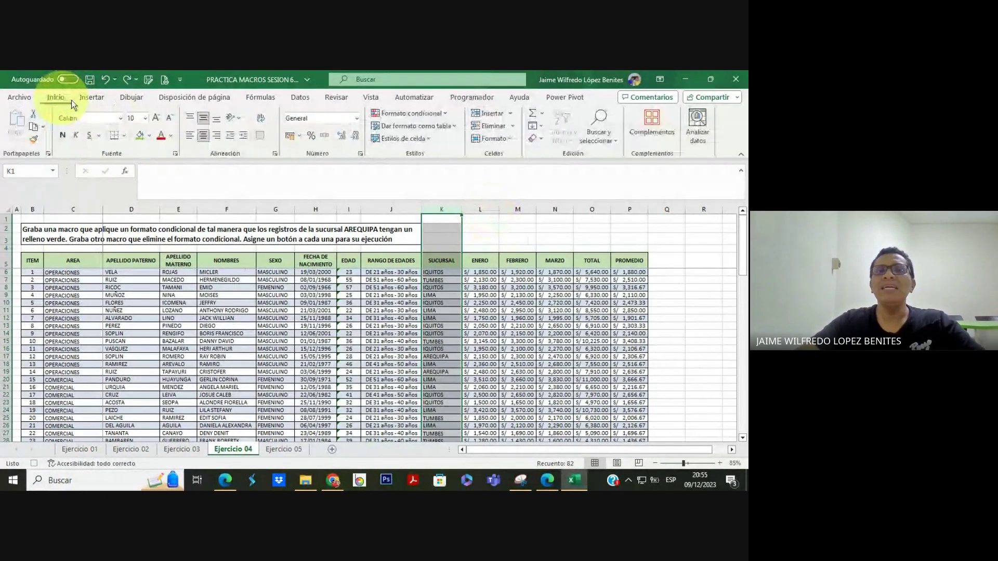
click(441, 113)
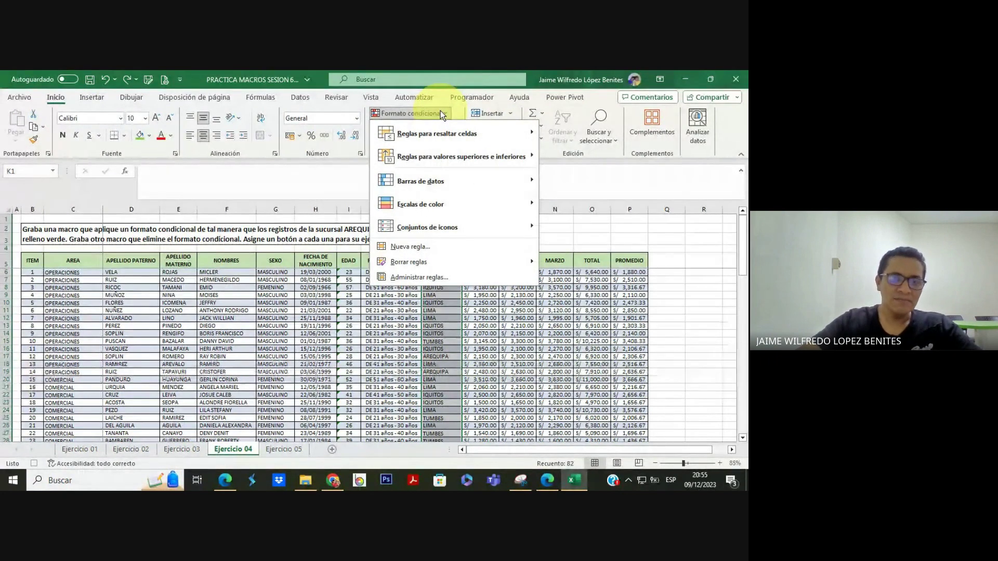
click(451, 276)
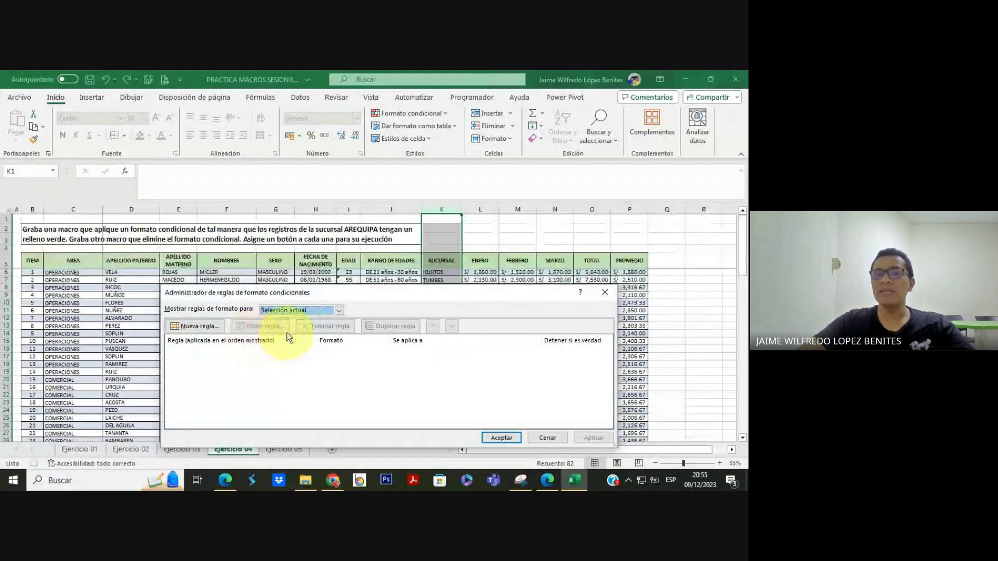
click(212, 329)
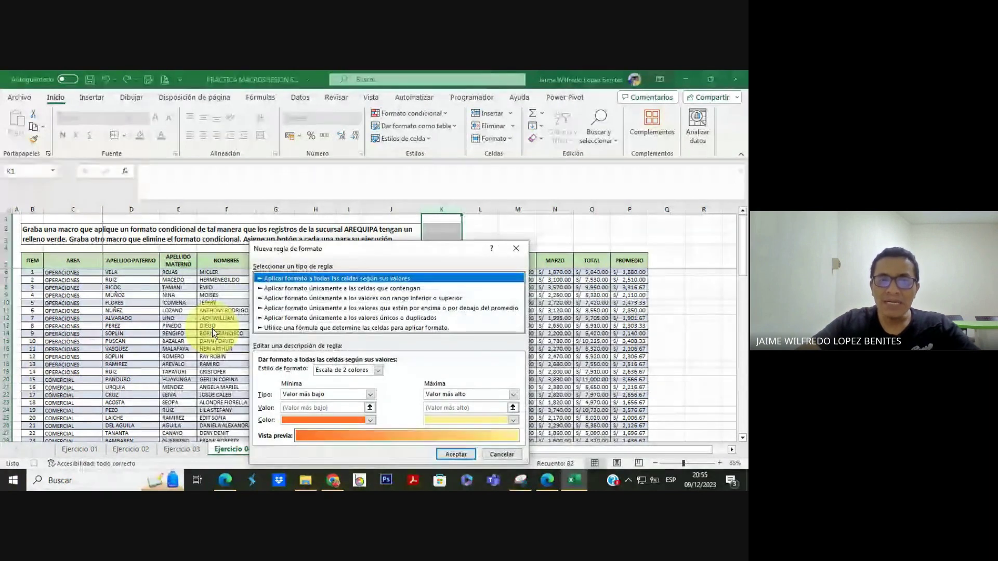
click(282, 289)
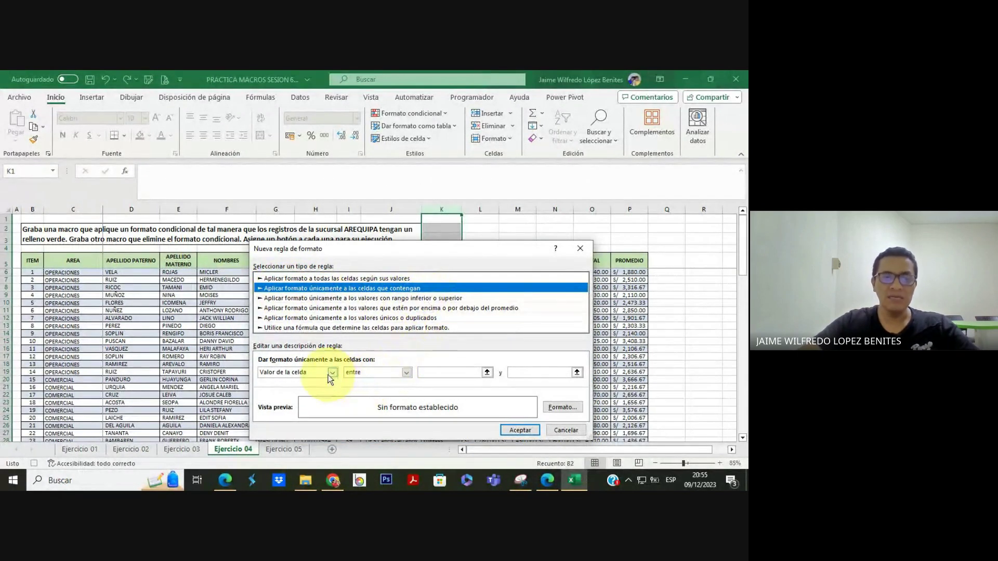
click(405, 372)
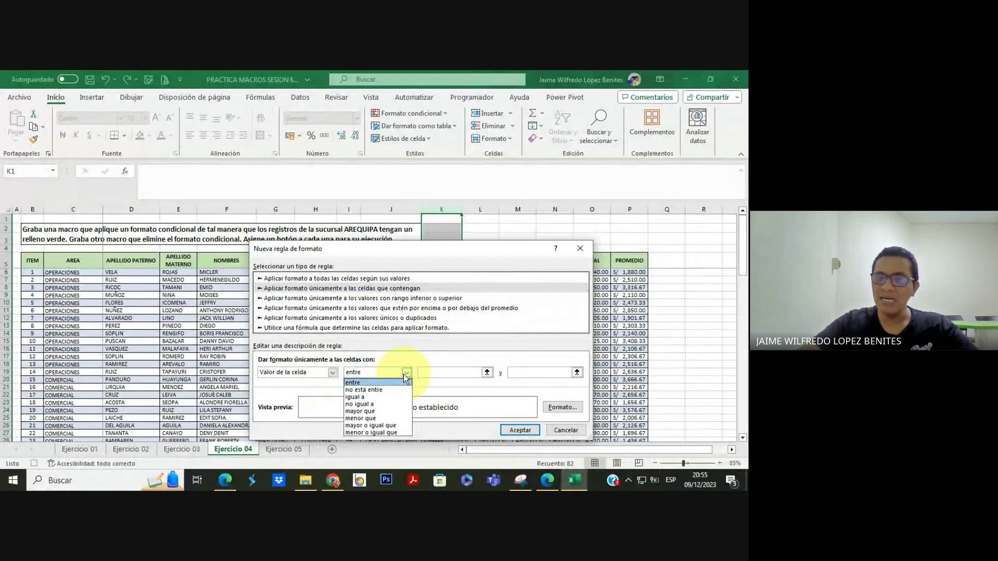
click(370, 396)
click(439, 372)
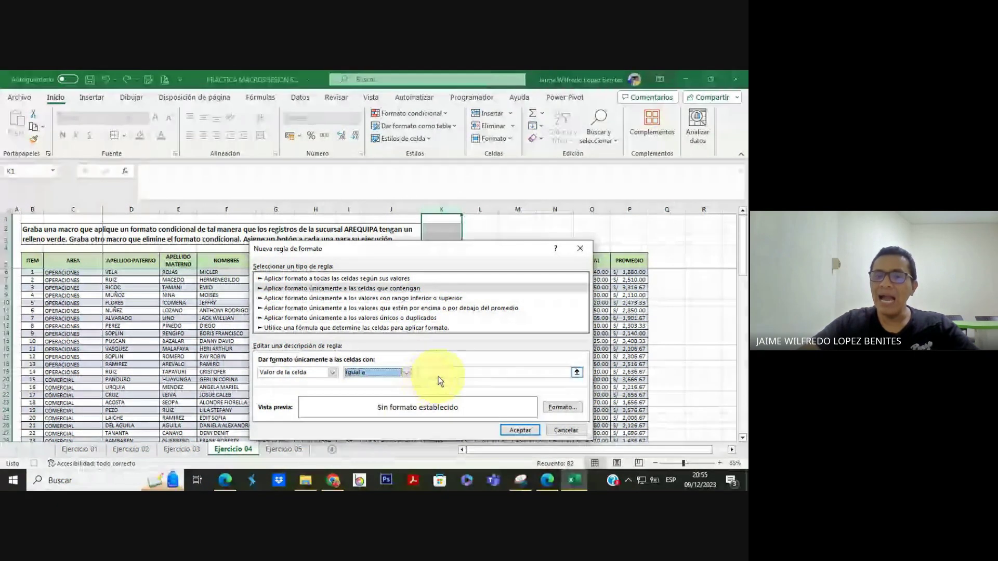
text(ARE)
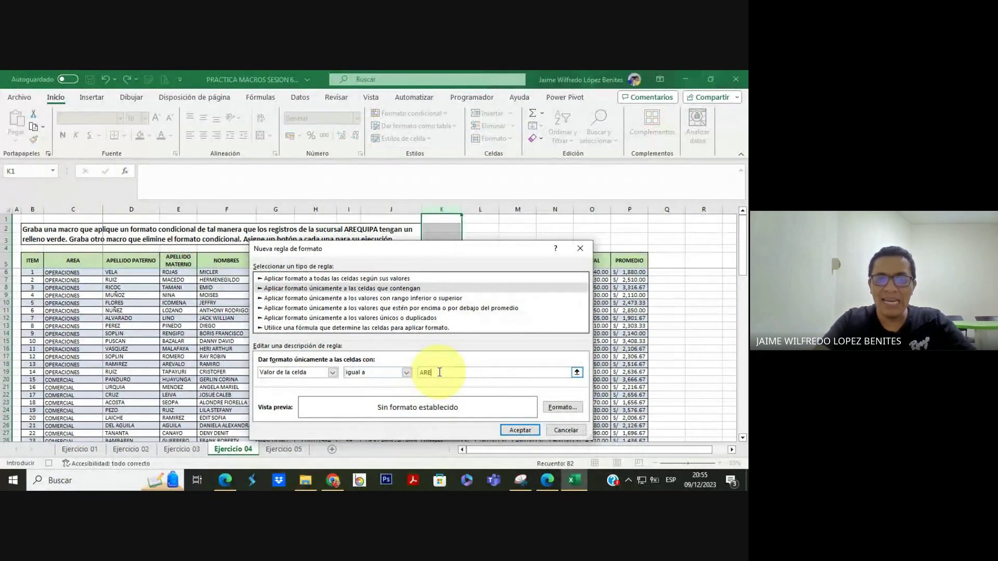
text(QUIPA)
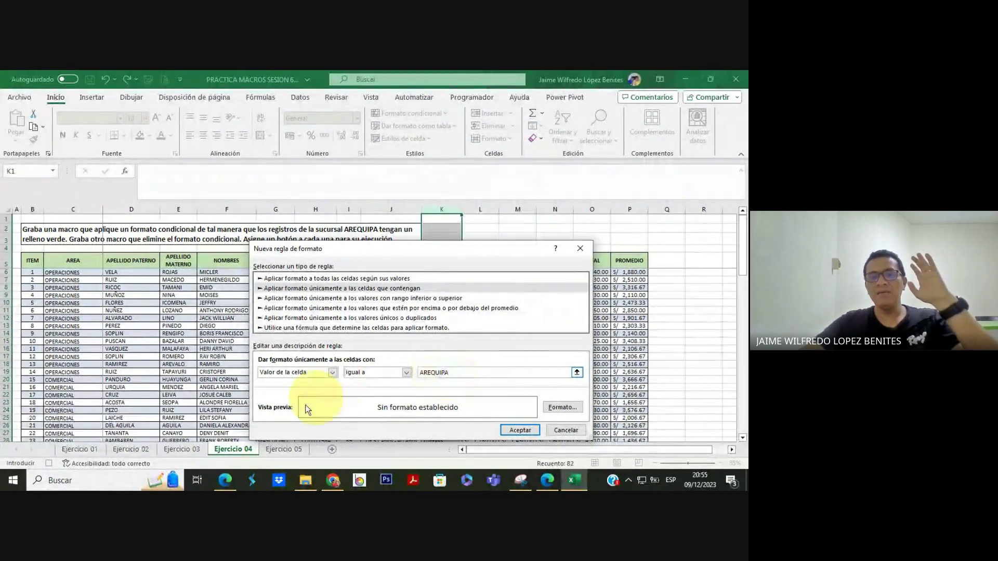
Check the Google Meet call for participants' messages and return to the Excel formatting rule
click(225, 480)
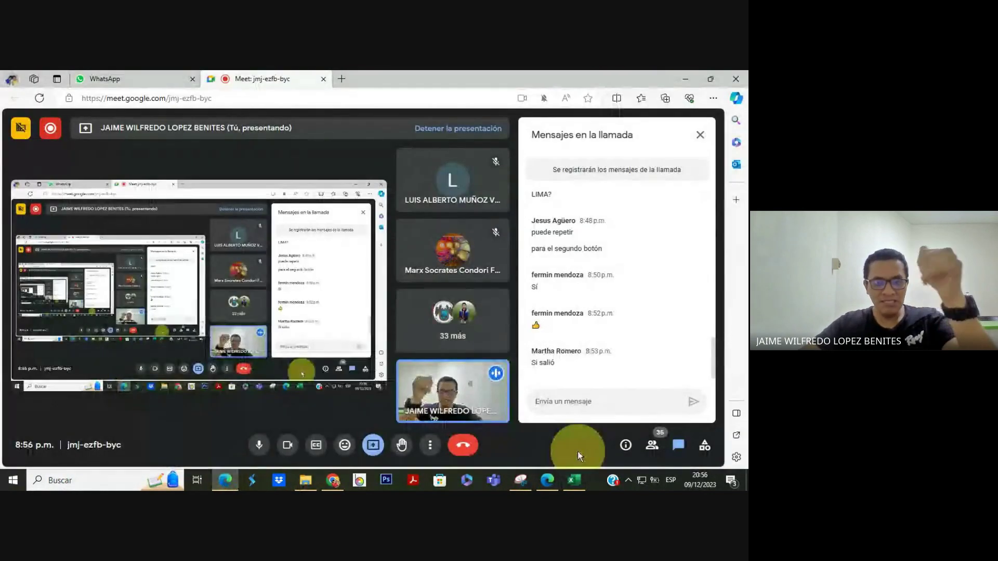
click(684, 80)
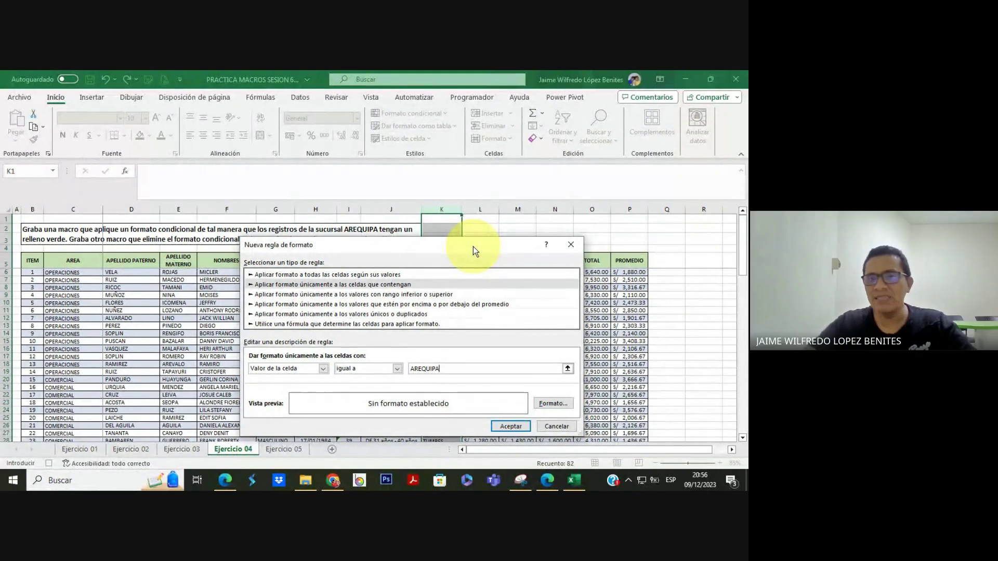
Cancel the AREQUIPA rule without setting a format and stop the macro recording
click(556, 426)
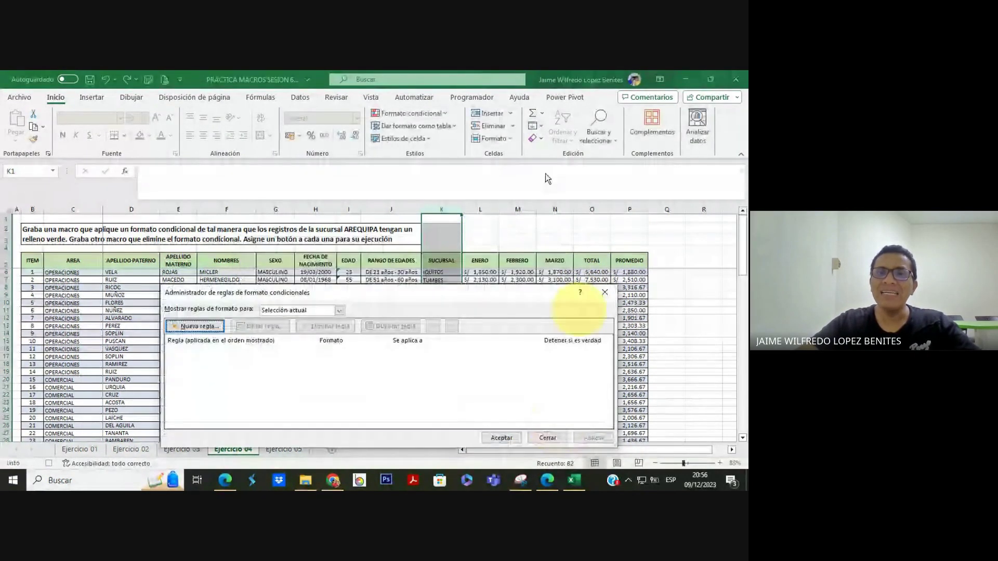
click(551, 436)
click(474, 96)
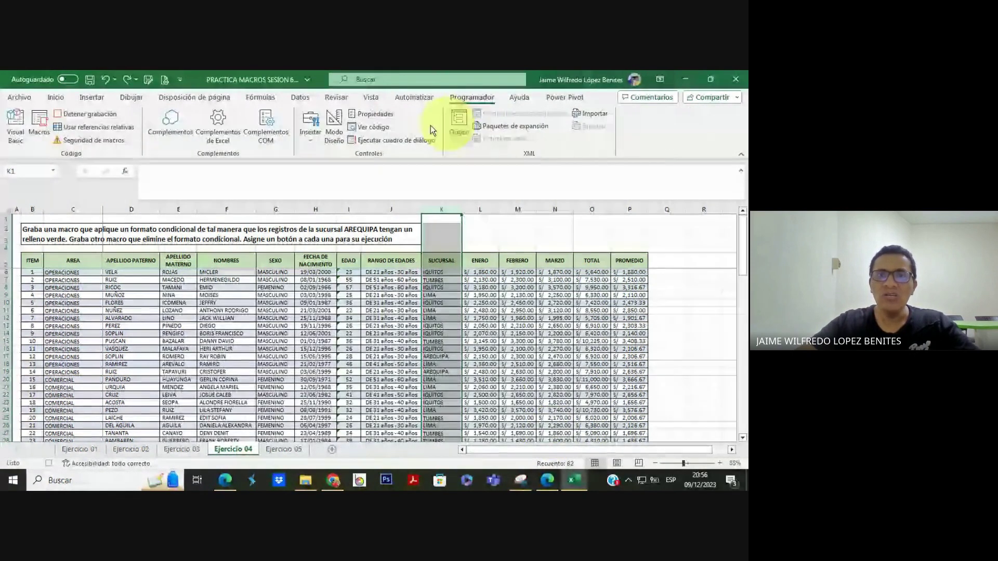
click(93, 113)
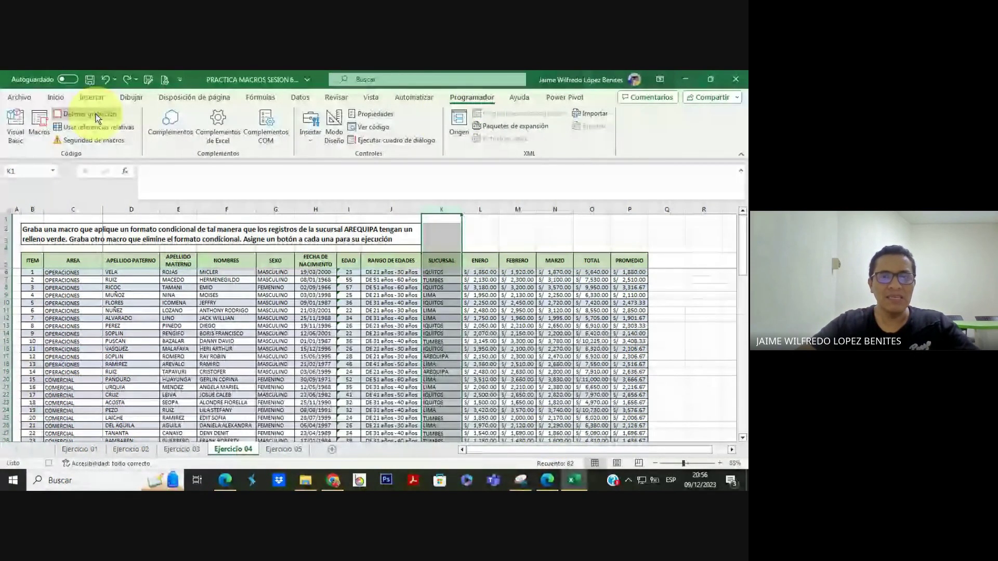
Delete the FORMATOCOND_AQP macro from the workbook and confirm its removal
click(346, 262)
click(39, 122)
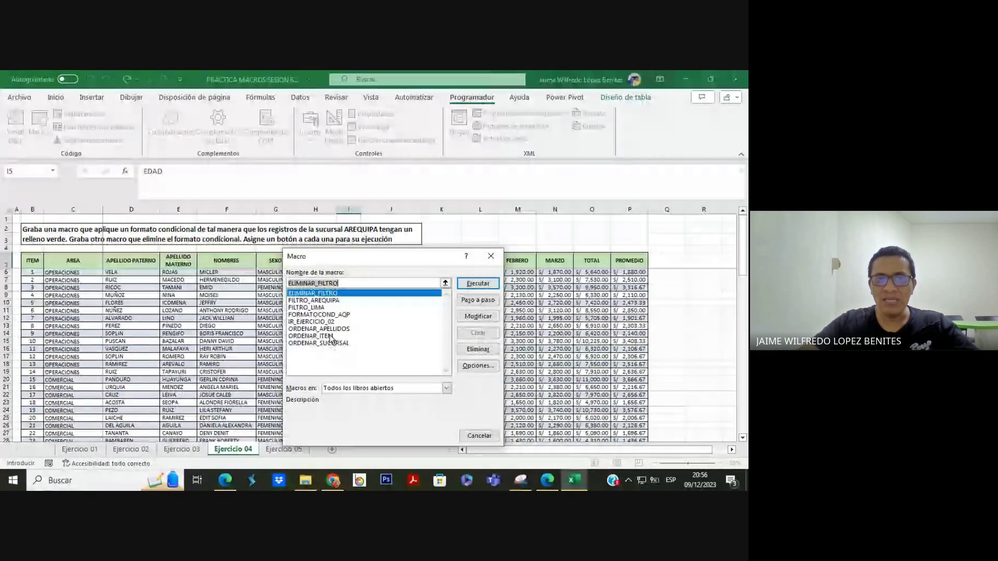
click(323, 315)
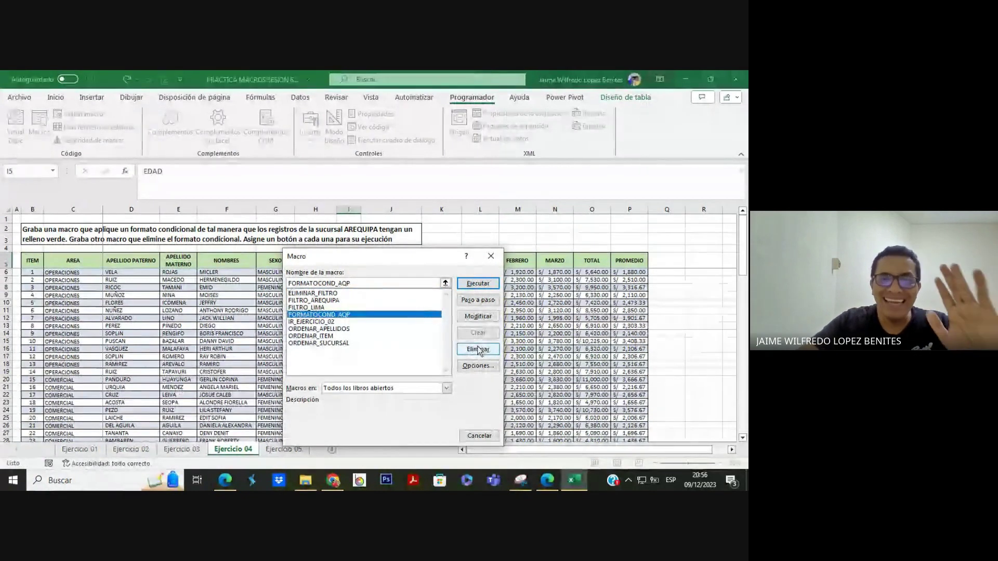
key(Escape)
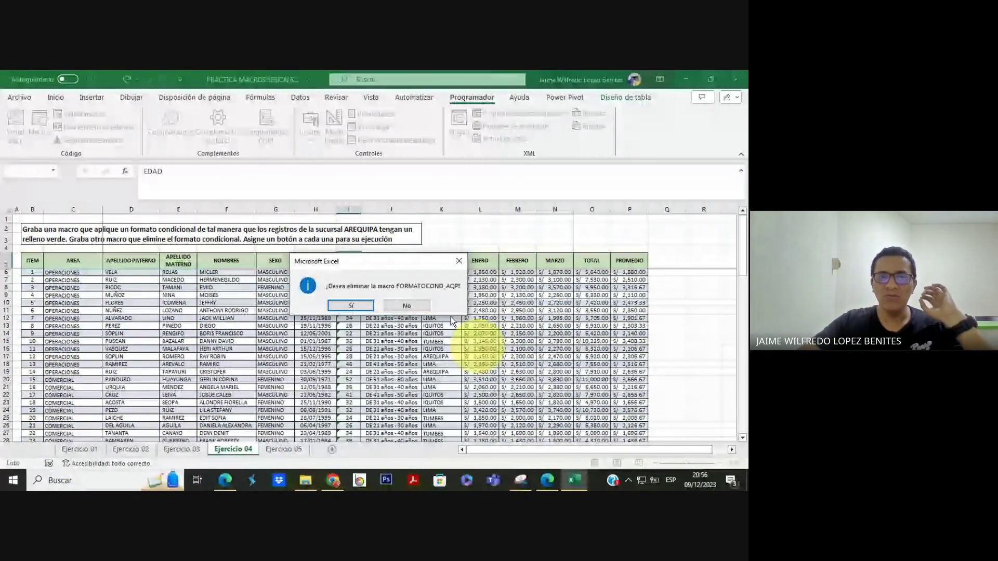
click(351, 305)
click(281, 302)
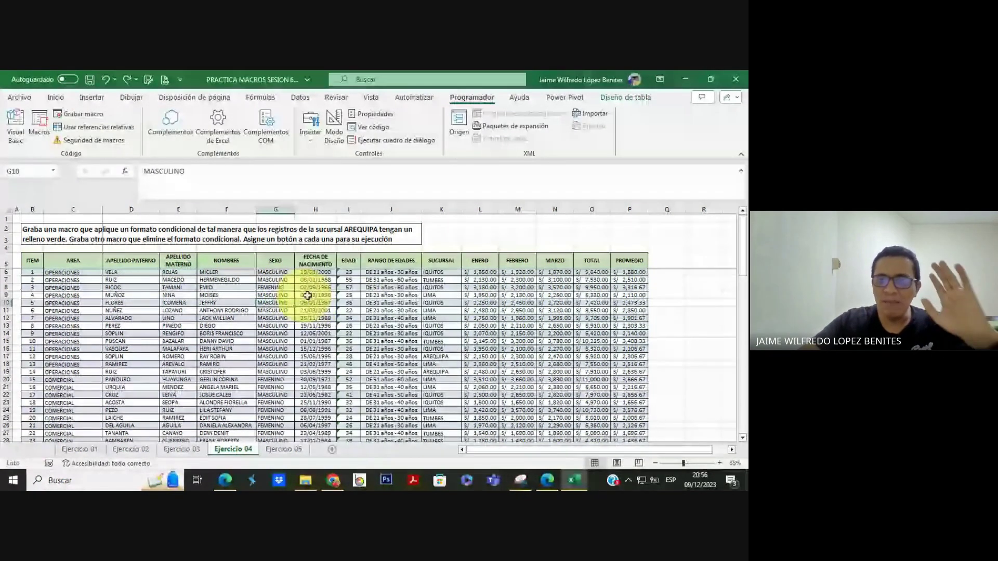
click(666, 348)
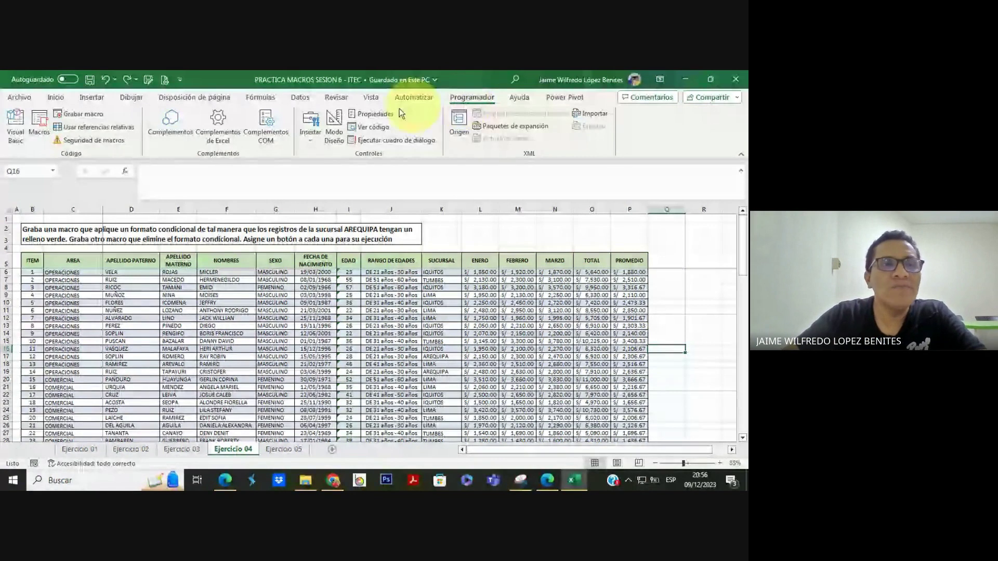
Start recording a macro named FC_AREQUIPA, stored in this workbook (Este libro)
click(85, 114)
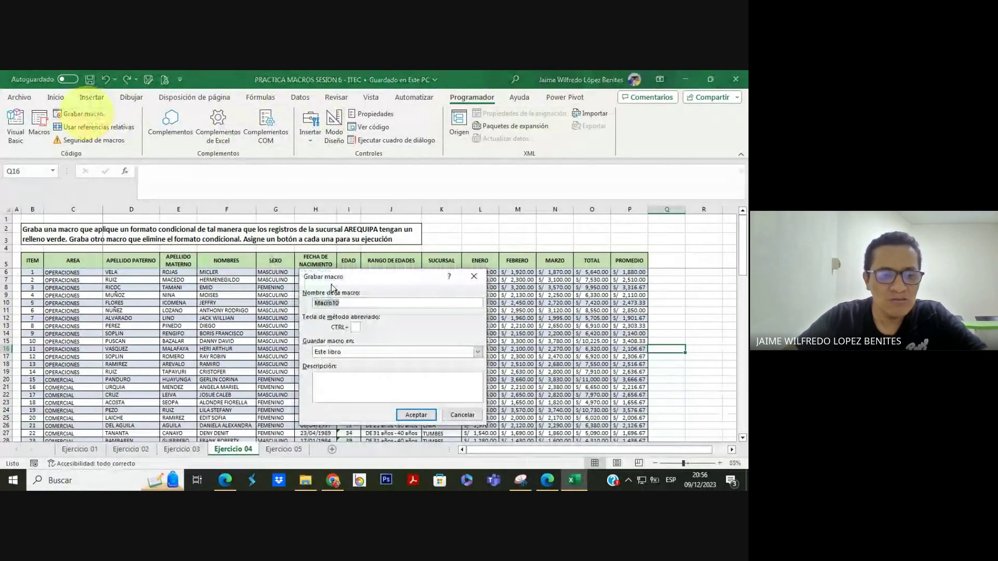
text(FC)
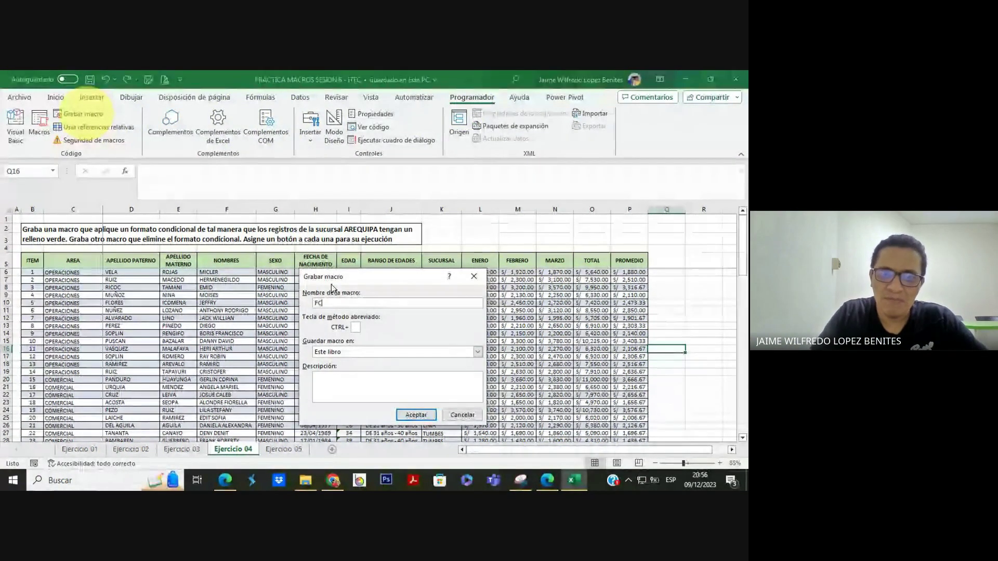
text(_AREQUIPA)
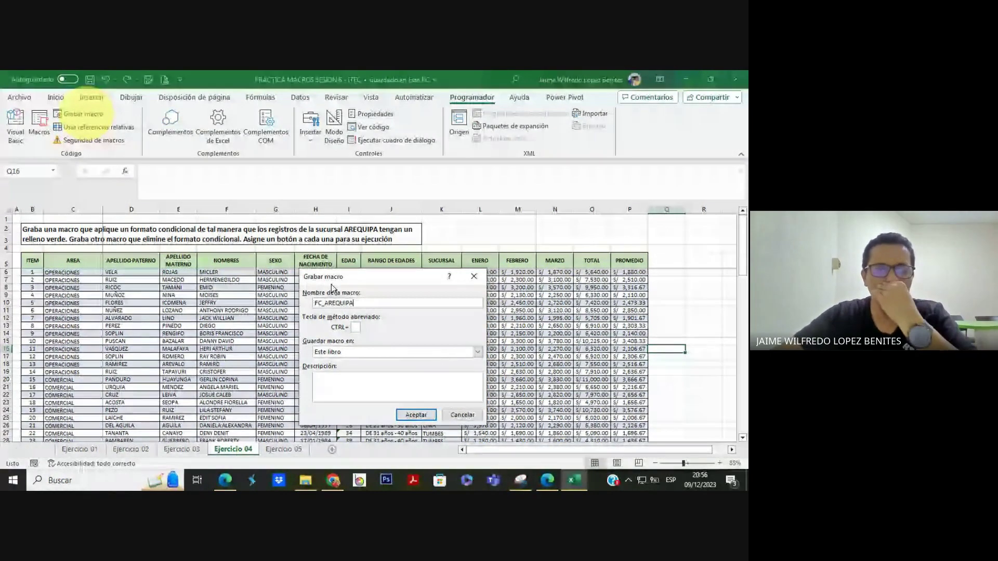
click(416, 415)
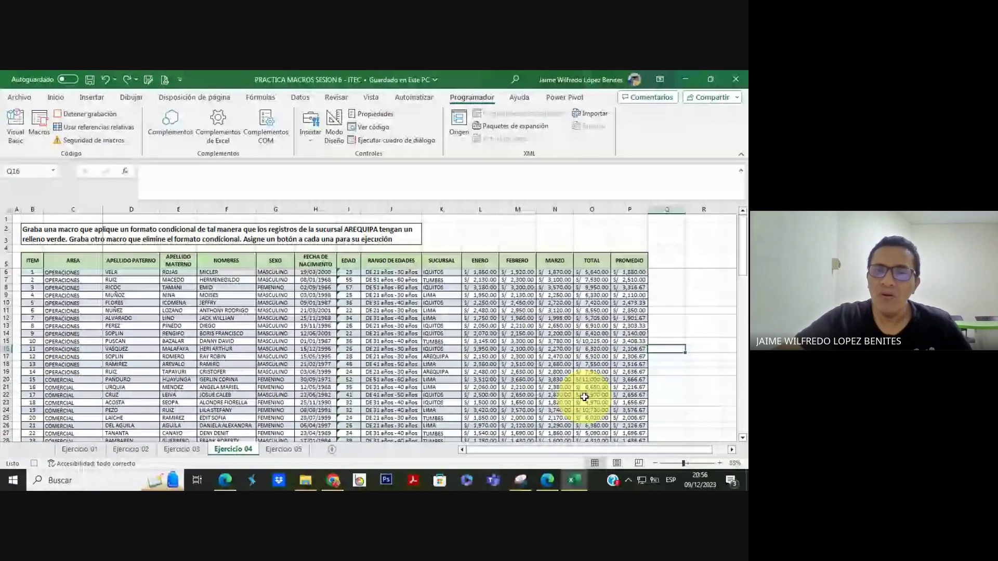
Start a new conditional formatting rule for the whole SUCURSAL column (K) from the rules manager
click(438, 206)
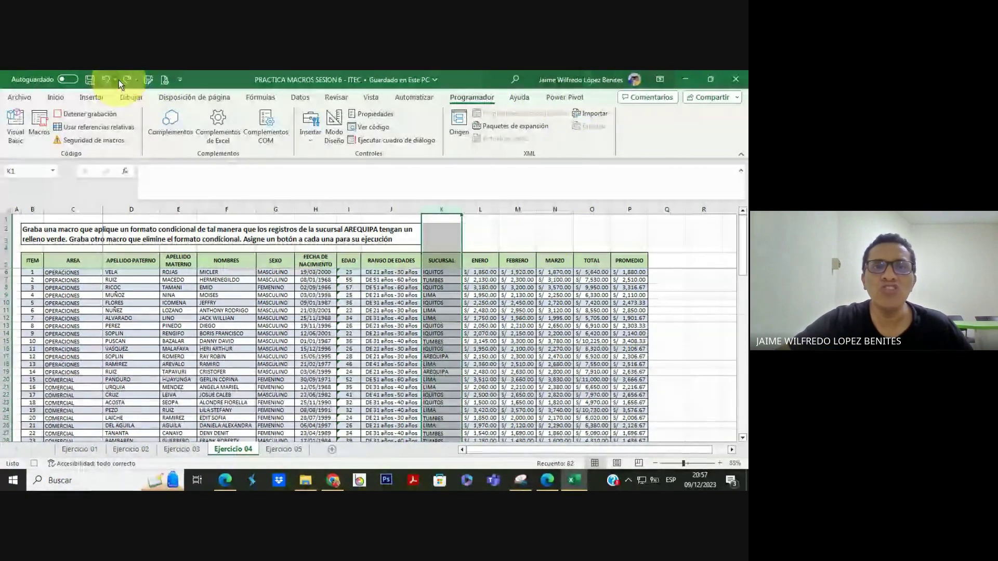
click(66, 97)
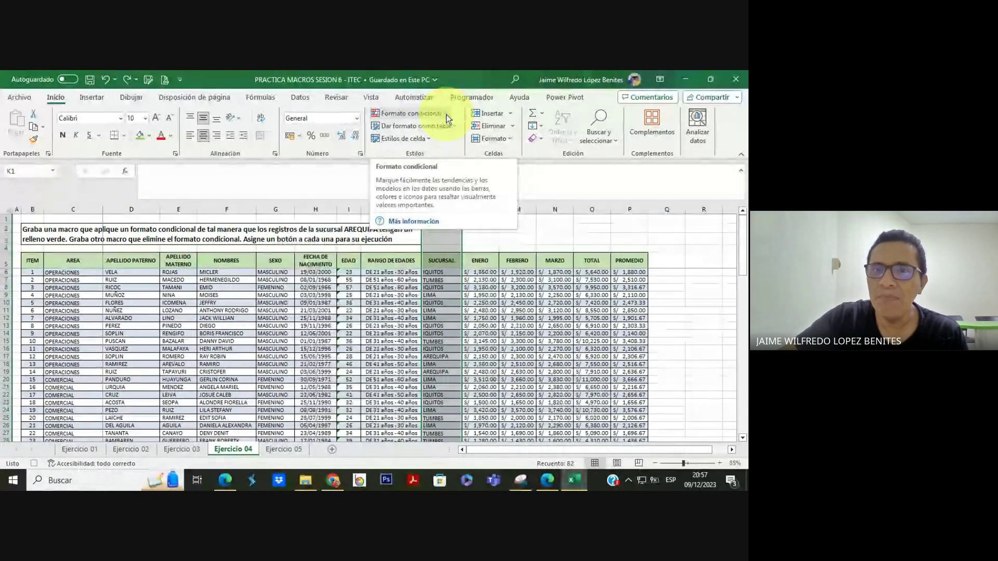
click(446, 115)
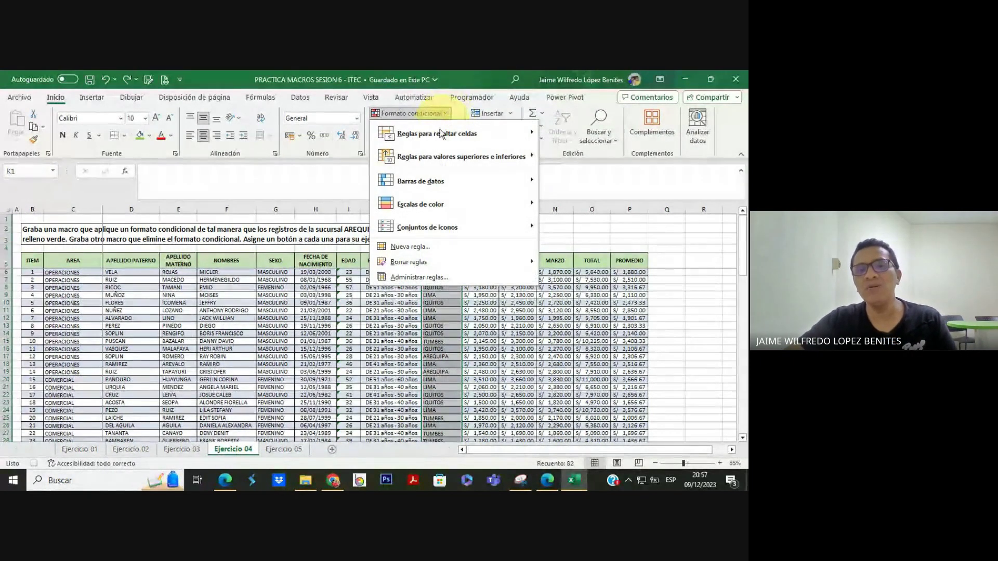
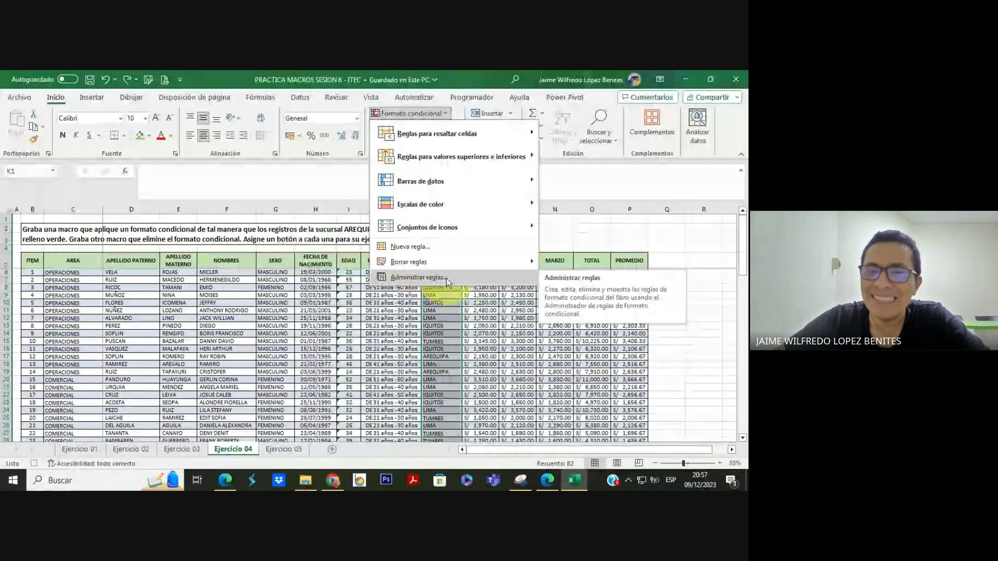
click(446, 279)
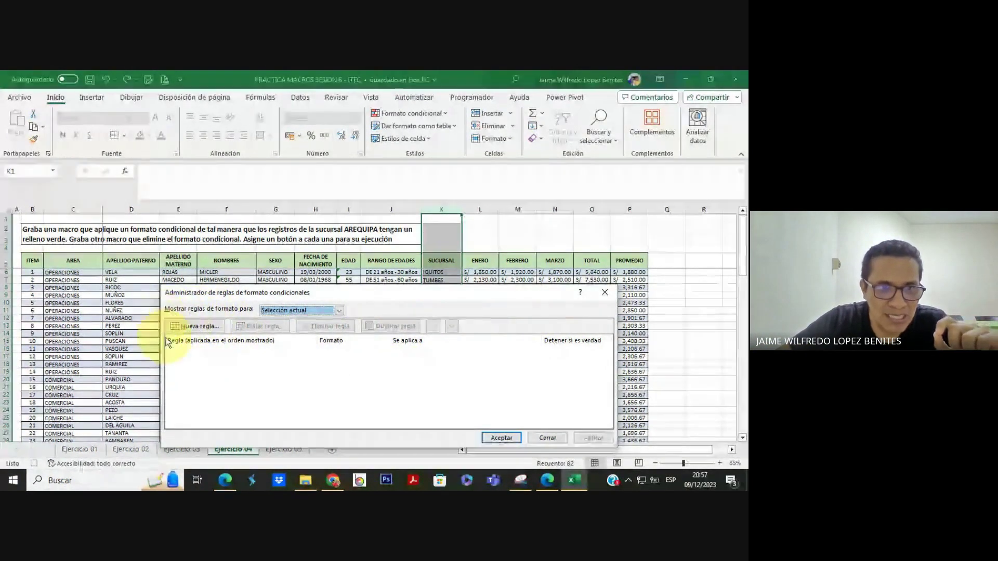
click(198, 329)
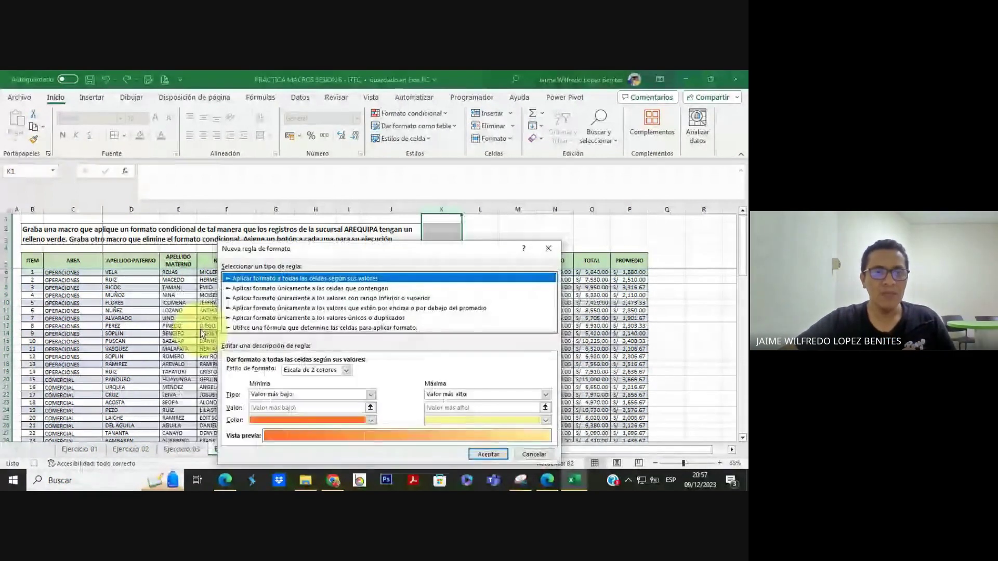
drag(391, 247, 380, 224)
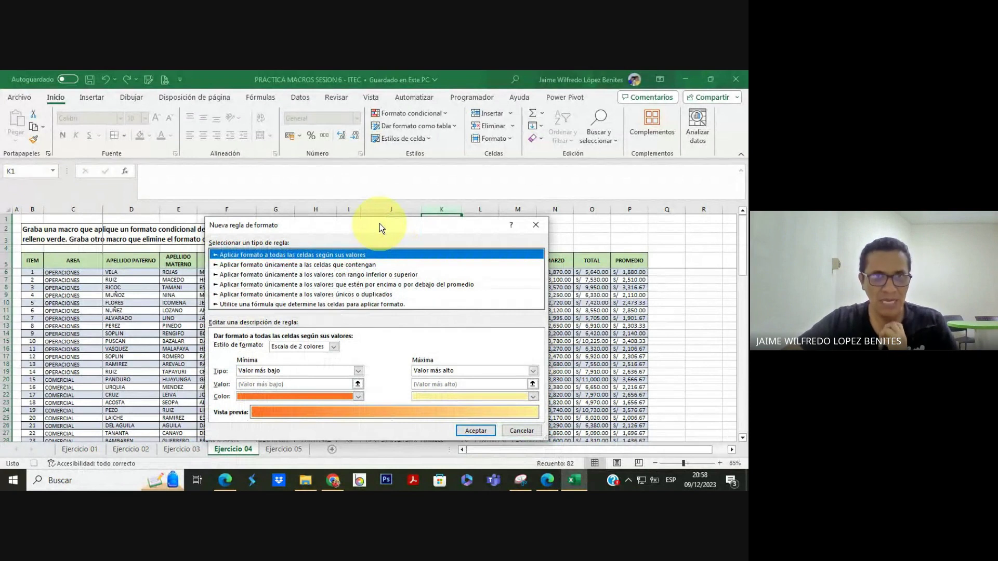
Define the rule to format only cells whose value is equal to (igual a) AREQUIPA
click(254, 264)
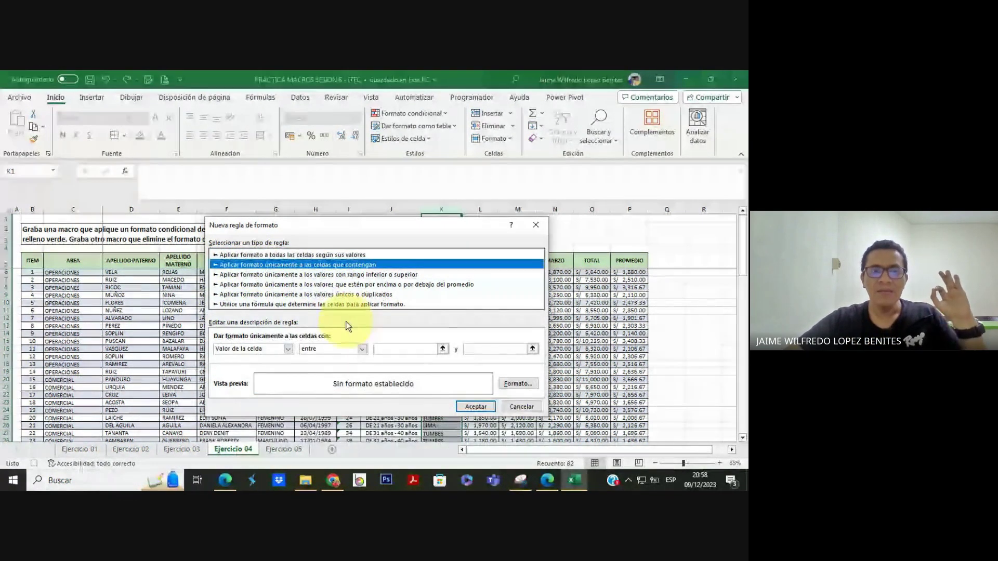
click(287, 348)
click(287, 349)
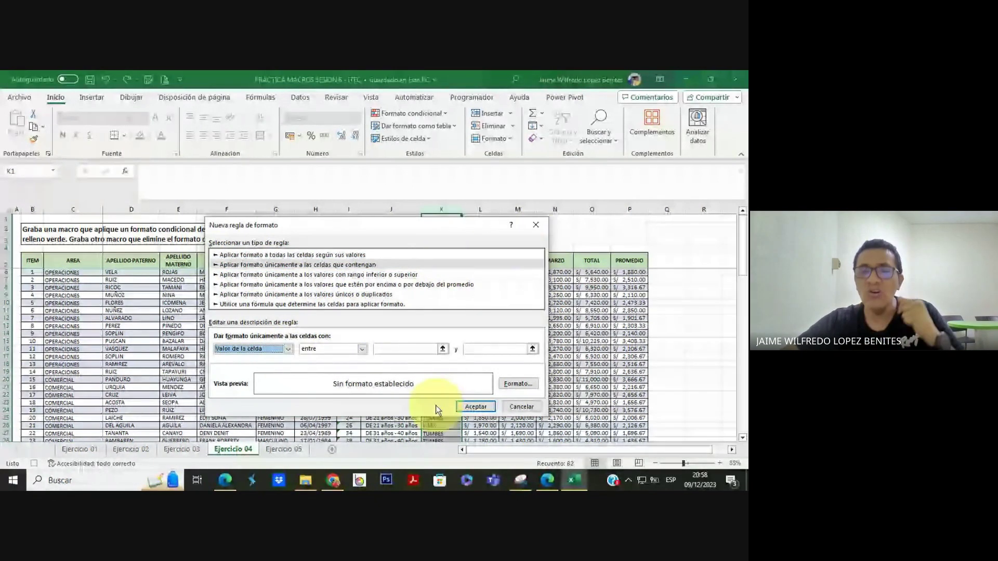
click(365, 353)
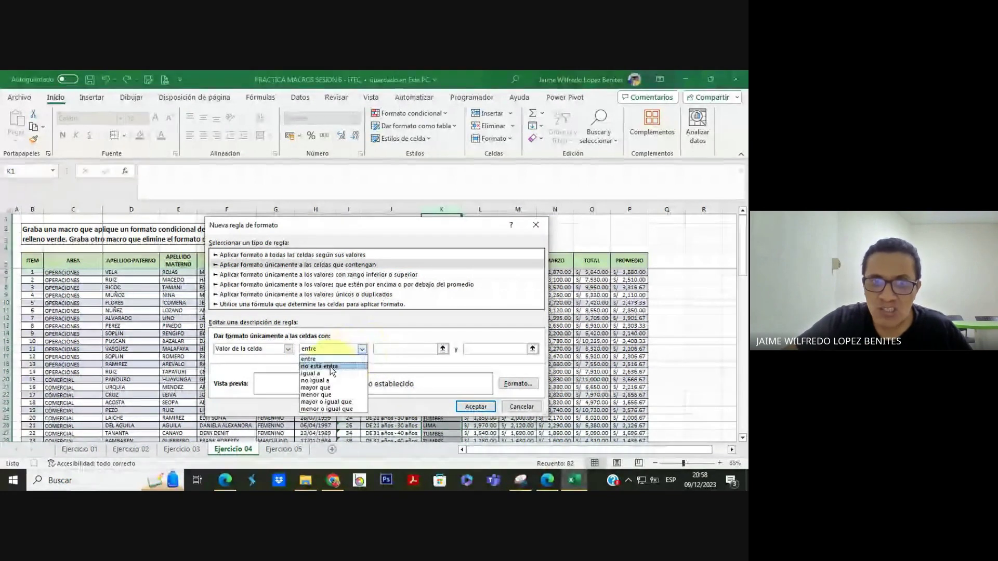
click(318, 373)
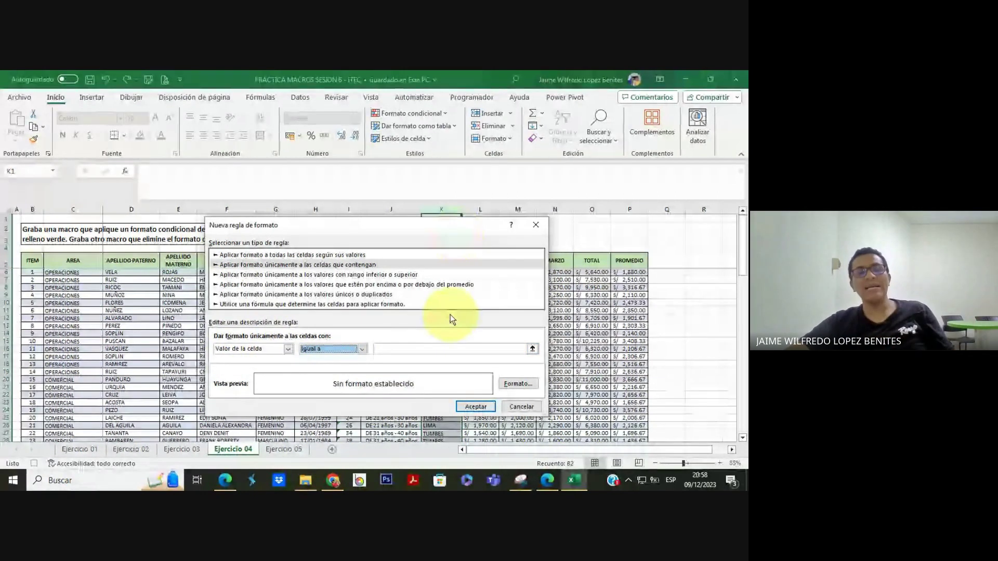
click(388, 346)
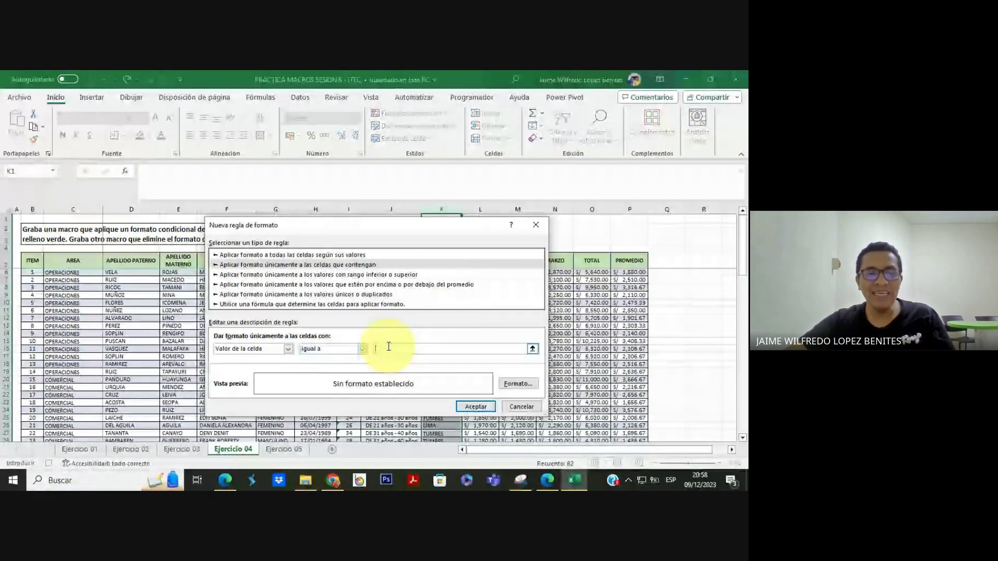
text(AREQUIPA)
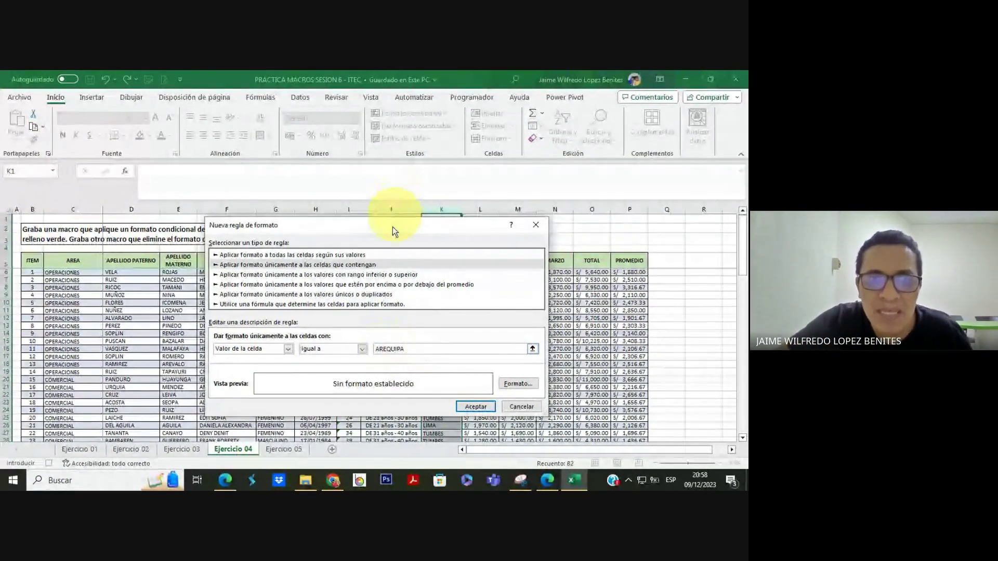
drag(397, 229, 365, 219)
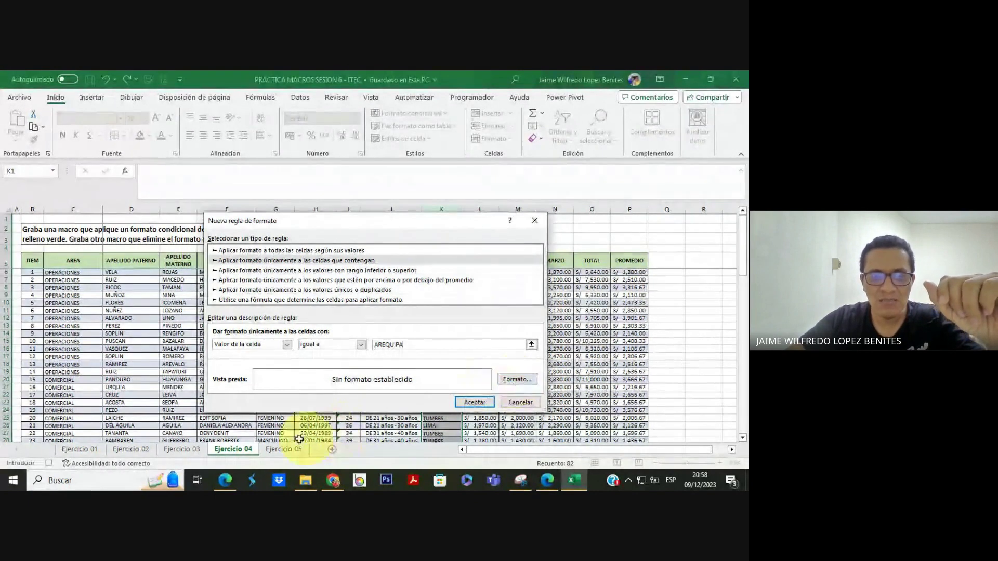
click(225, 480)
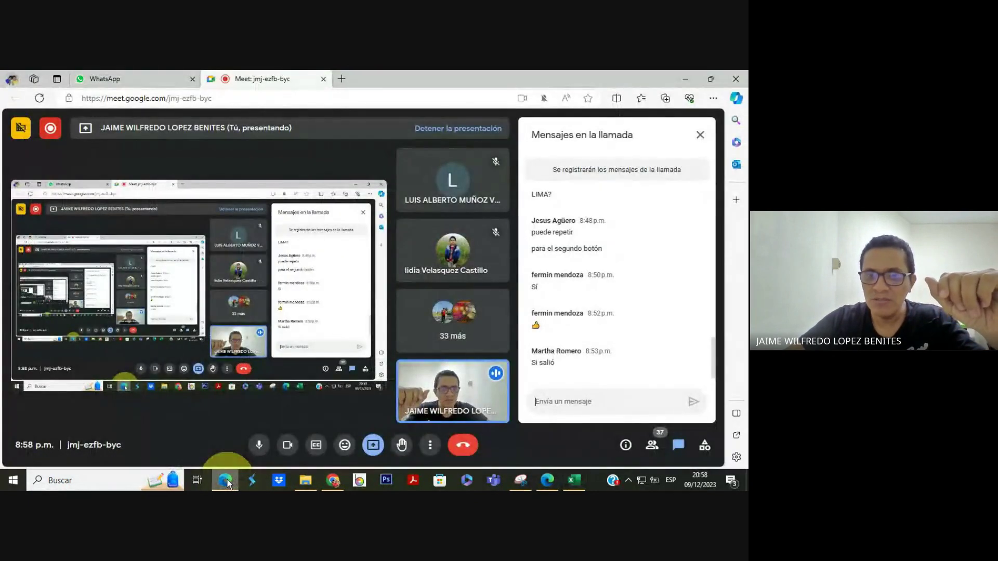
click(687, 78)
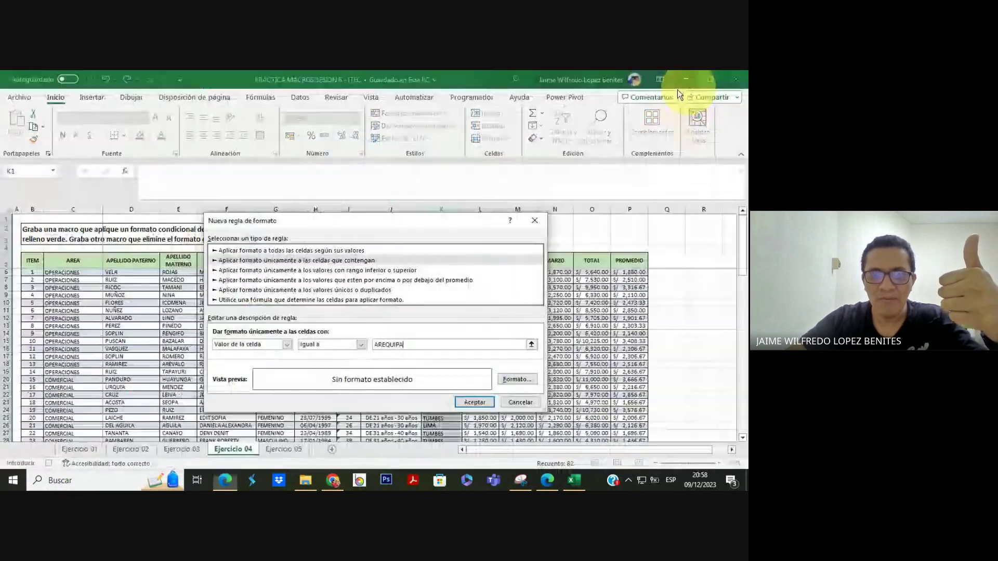
Choose a dark green background fill as the format for the AREQUIPA rule
click(512, 378)
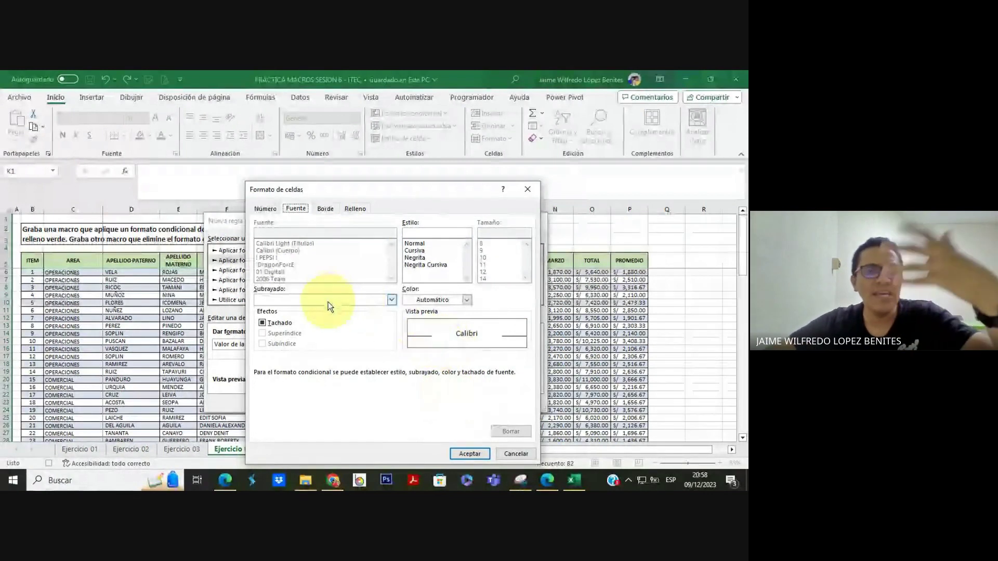
click(359, 207)
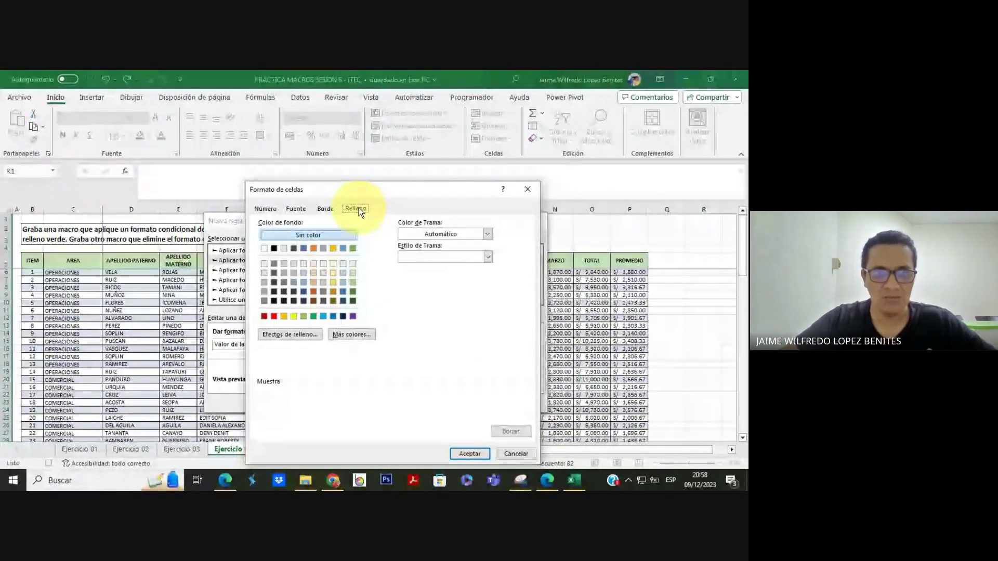
click(354, 291)
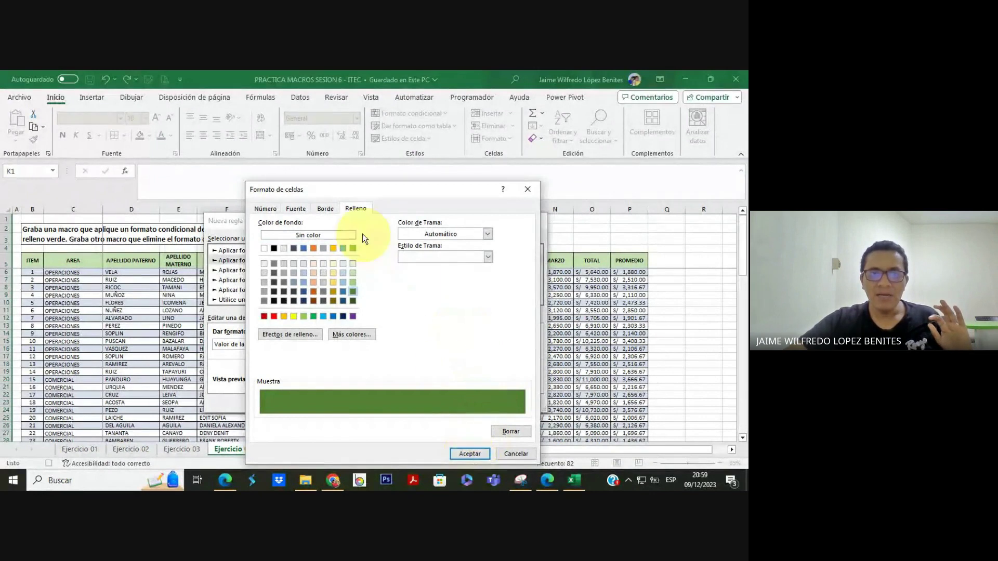
click(296, 208)
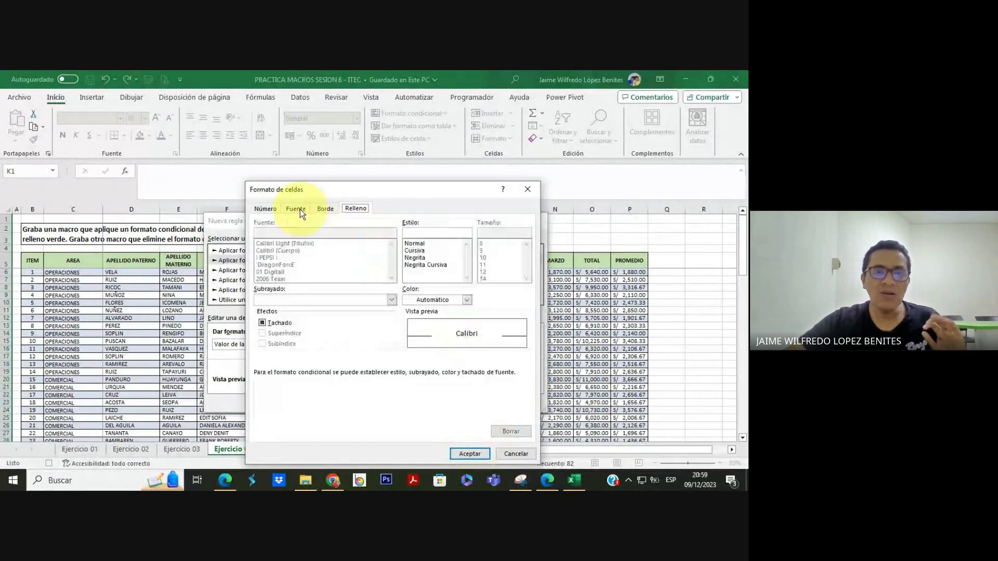
click(466, 301)
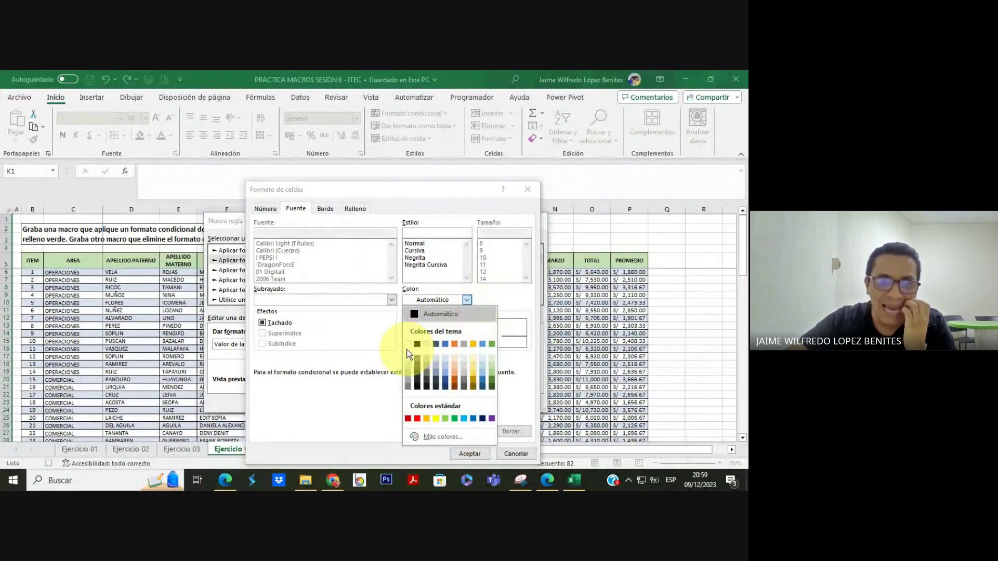
click(519, 298)
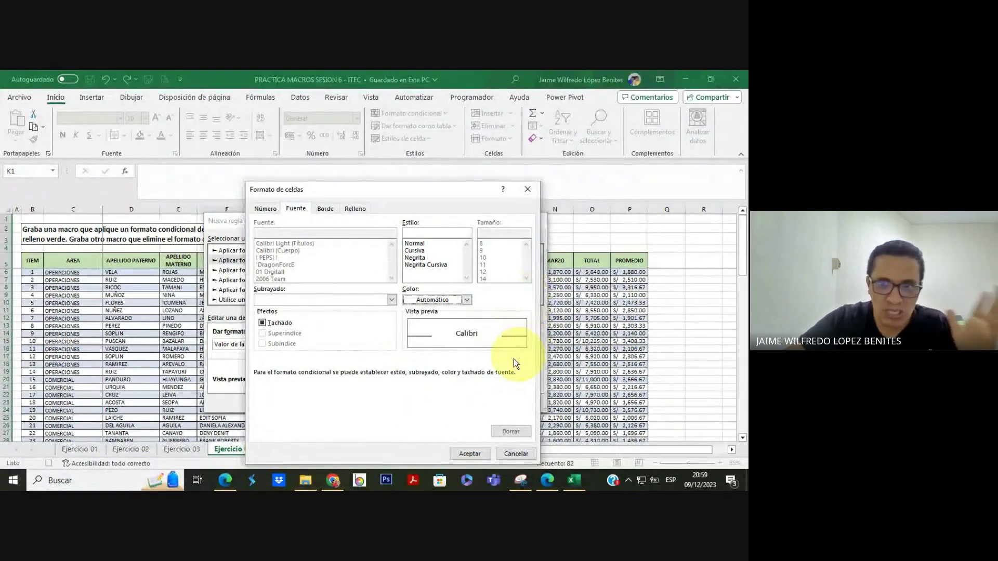
Confirm the cell format and apply the AREQUIPA rule to the SUCURSAL column
click(473, 454)
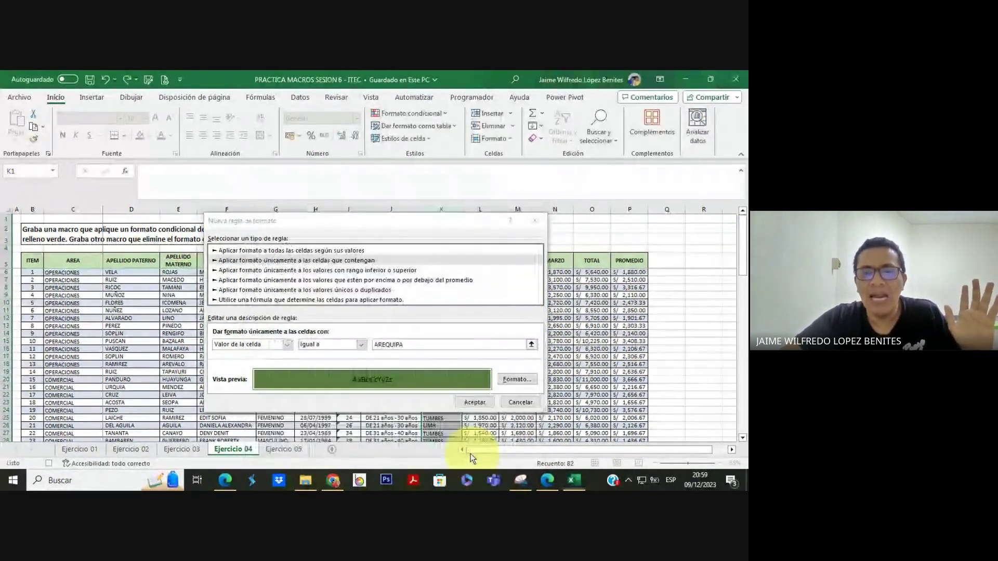
click(474, 402)
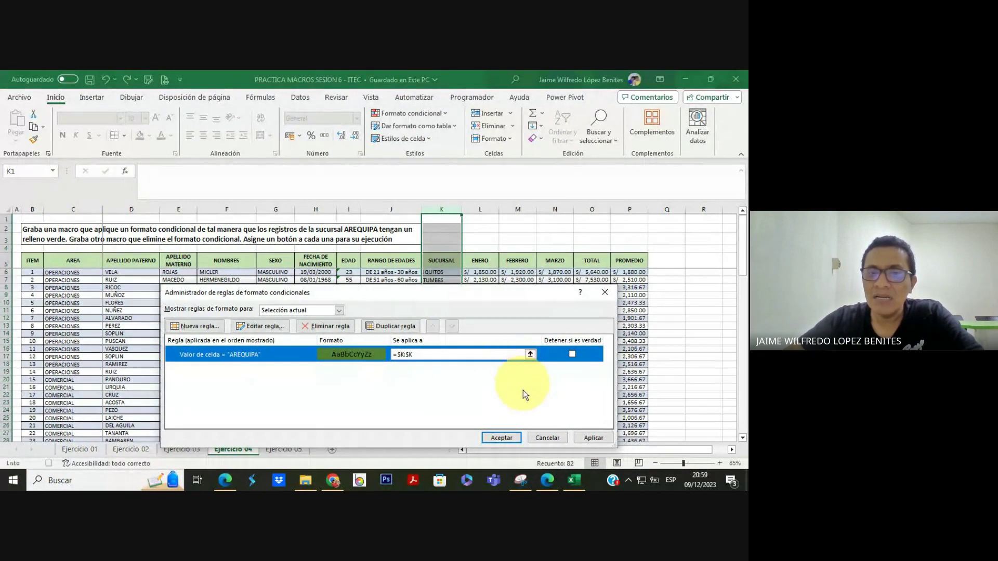
click(505, 437)
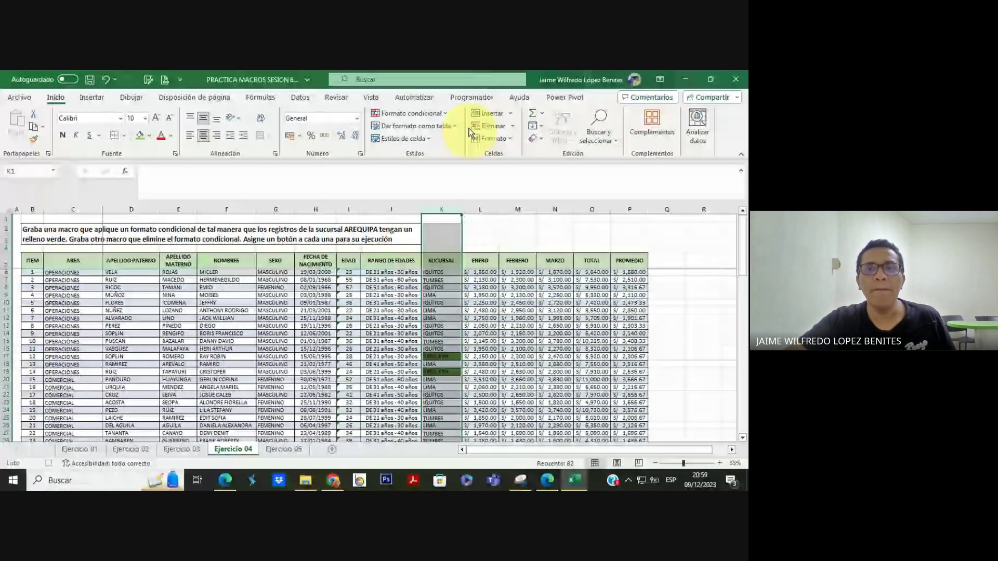
Stop the macro recording, select the SUCURSAL header cell and save the workbook
click(471, 98)
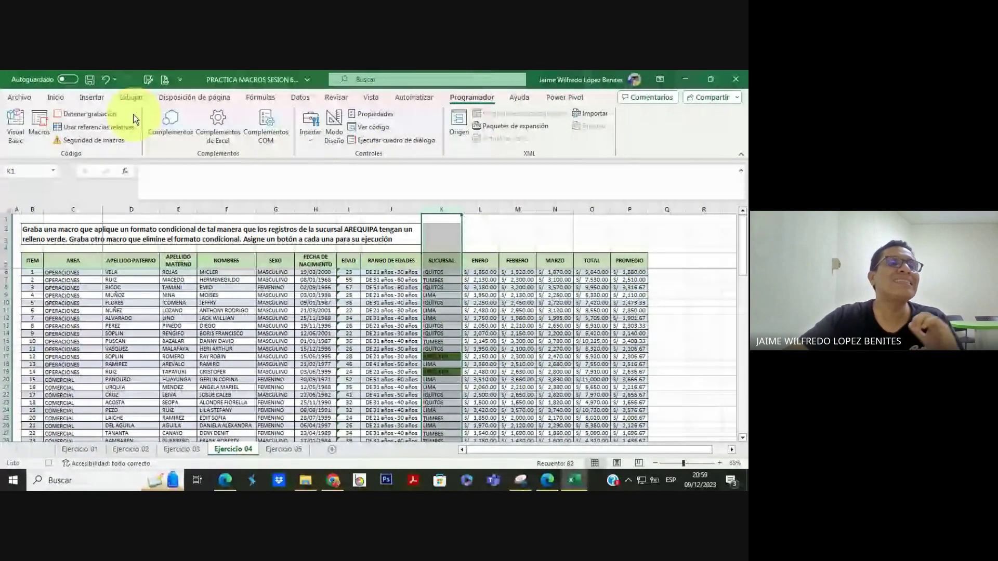
click(106, 117)
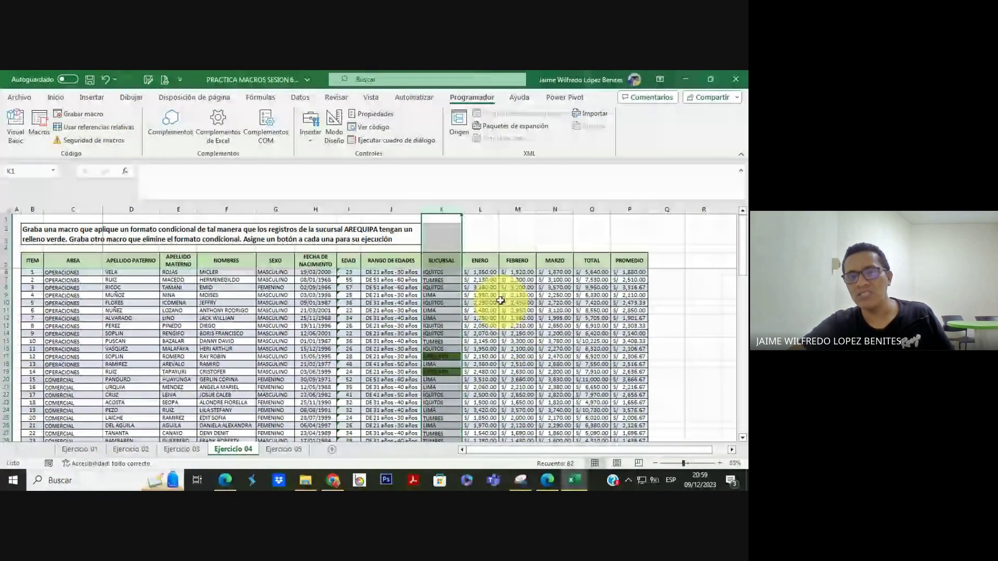
click(444, 261)
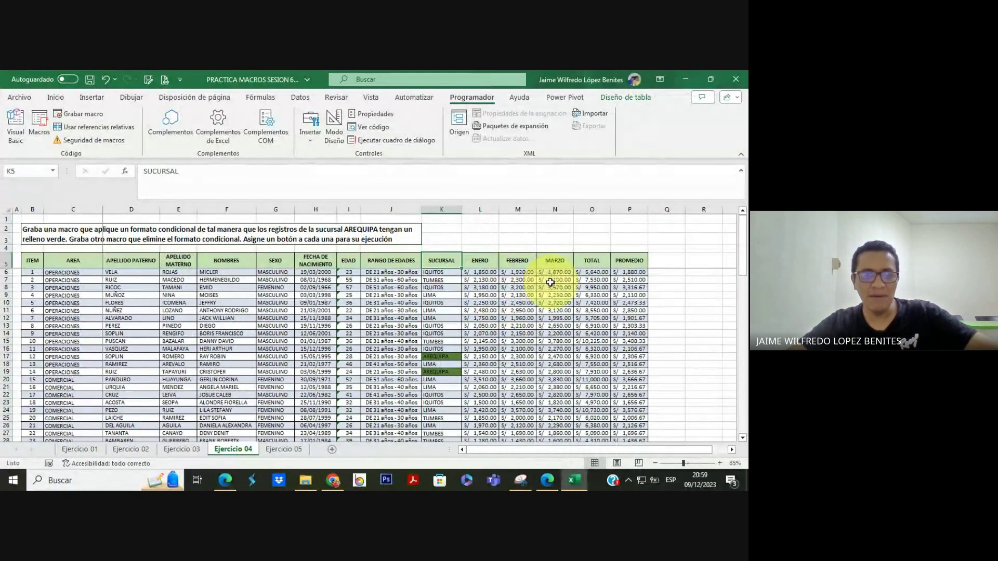
key(ctrl+s)
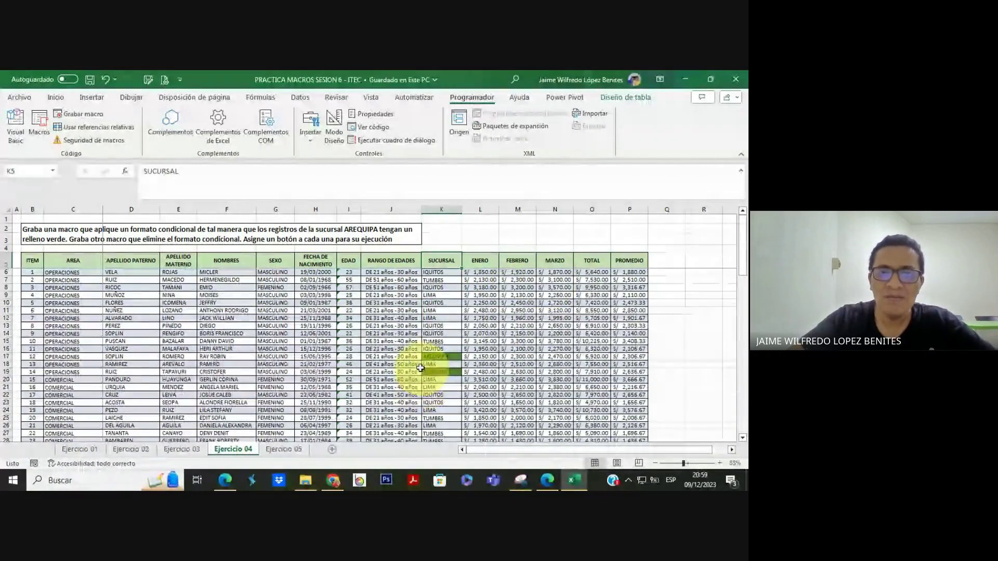
click(232, 481)
click(232, 481)
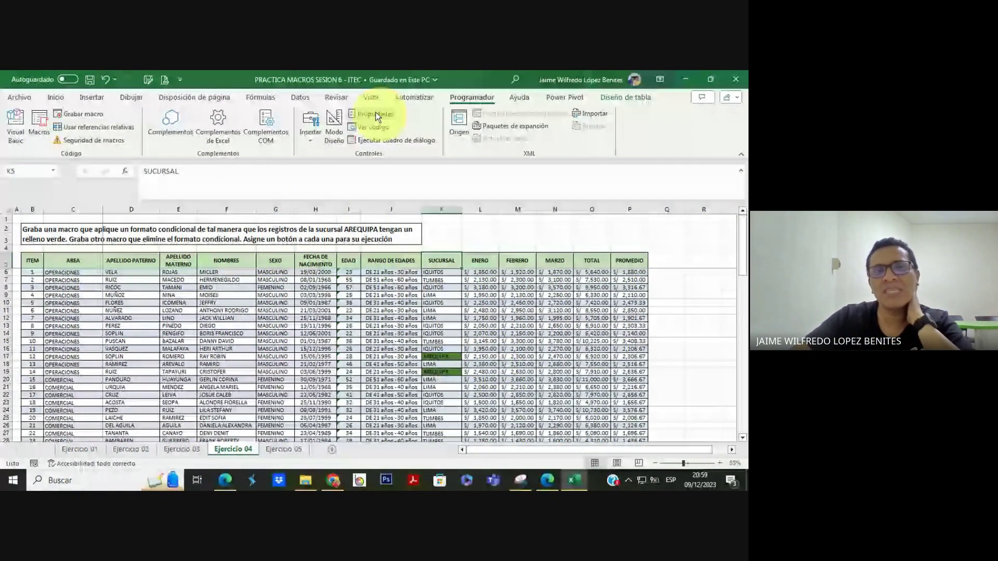
Draw a form-control button above the SUCURSAL and ENERO columns and assign the FC_AREQUIPA macro to it
click(92, 98)
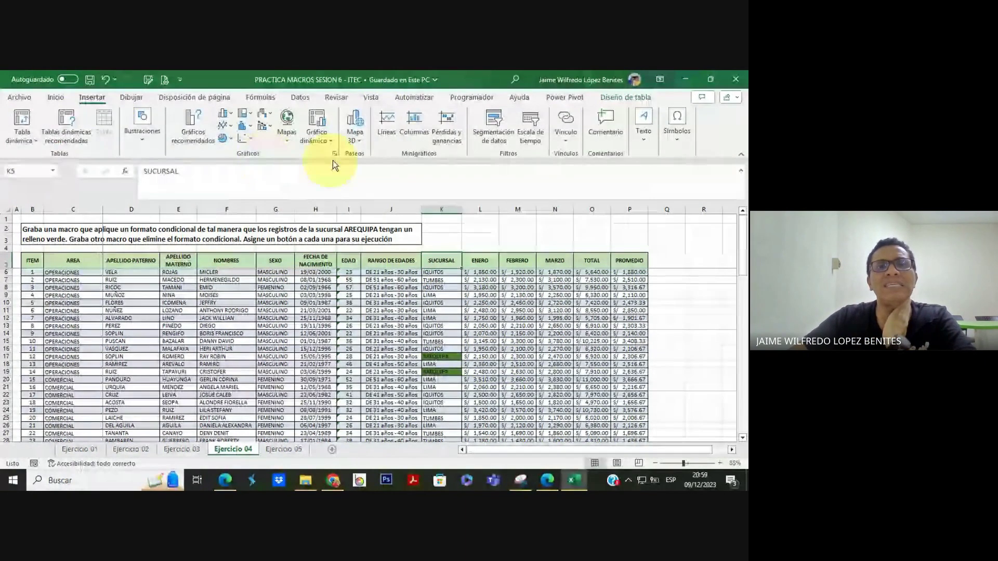
click(472, 97)
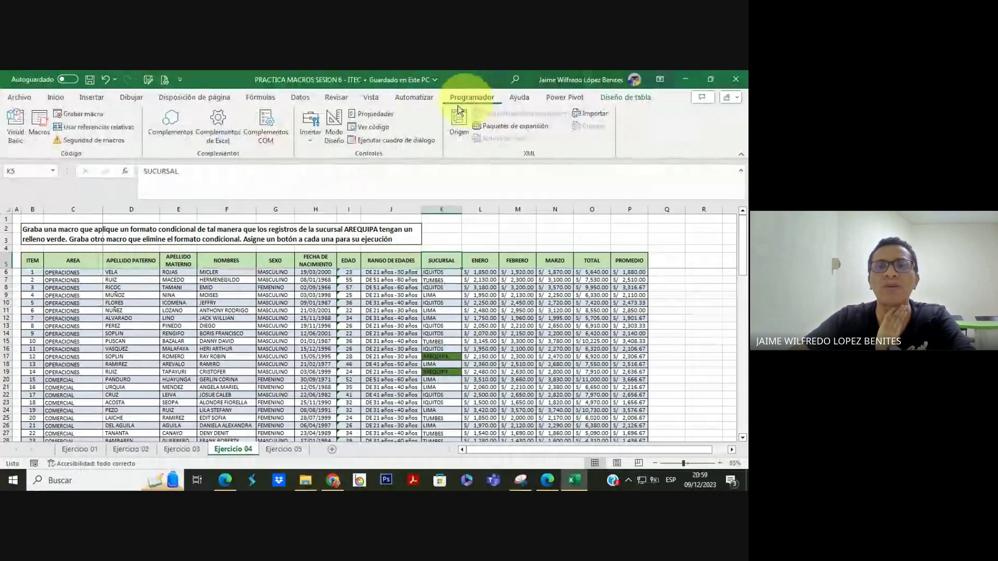
click(311, 141)
click(305, 169)
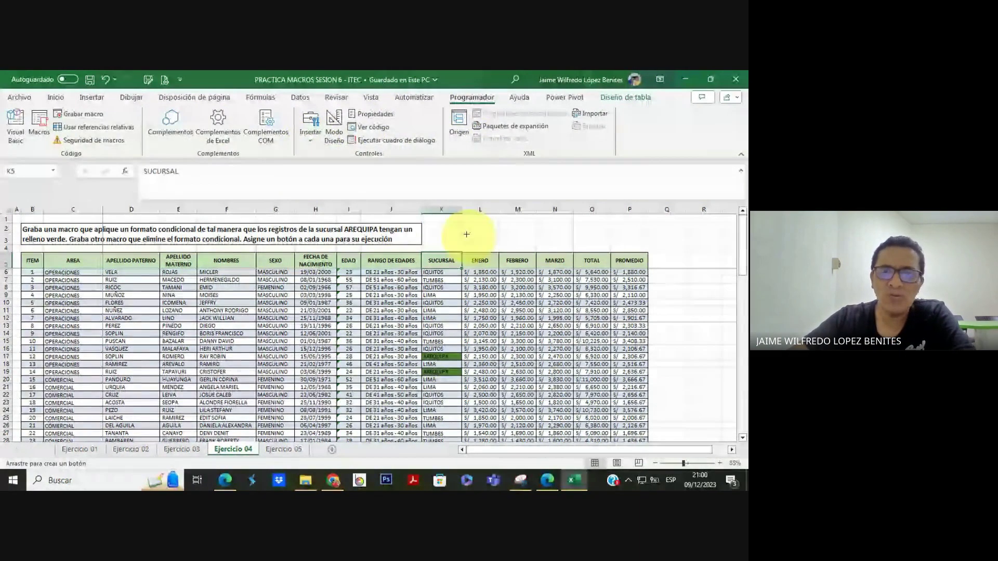
drag(433, 219, 508, 245)
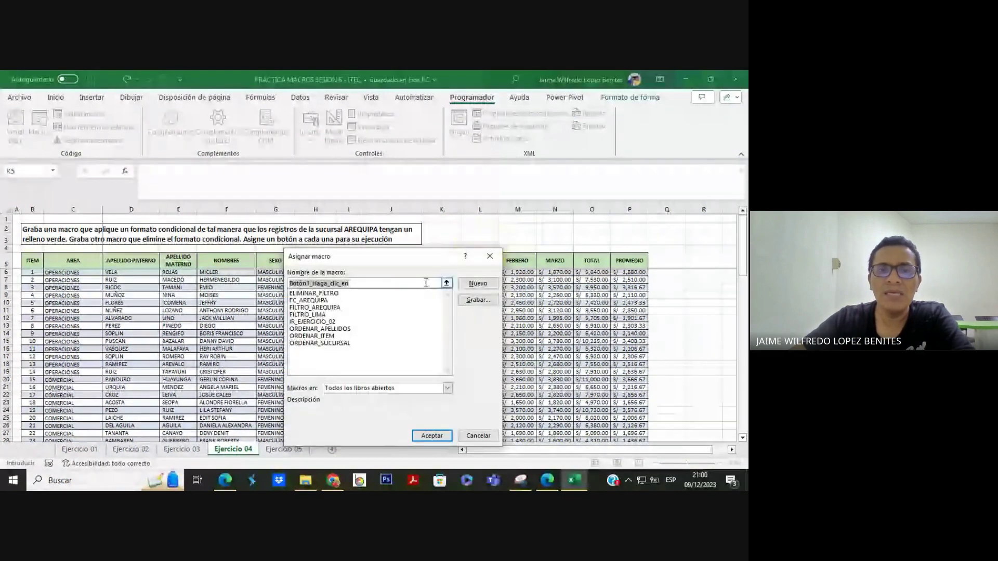
click(312, 300)
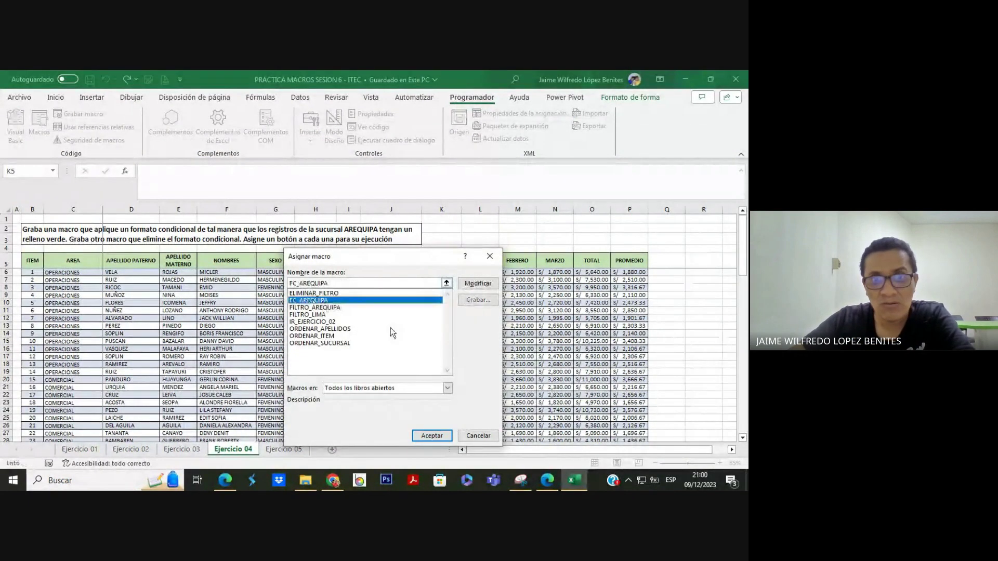
click(427, 437)
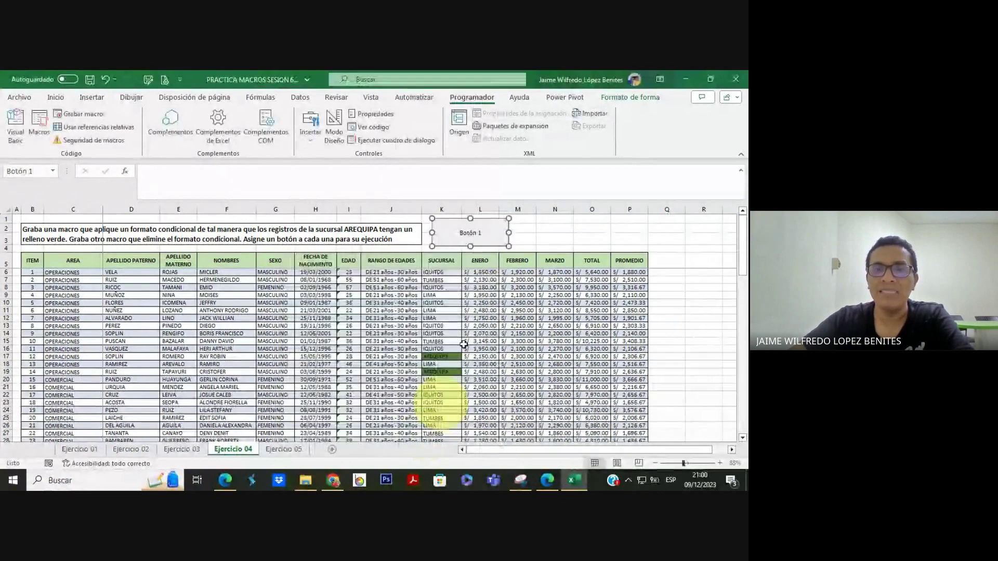
Replace the new button's label with SELECCIONAR AREQUIPA and deselect the button
click(463, 234)
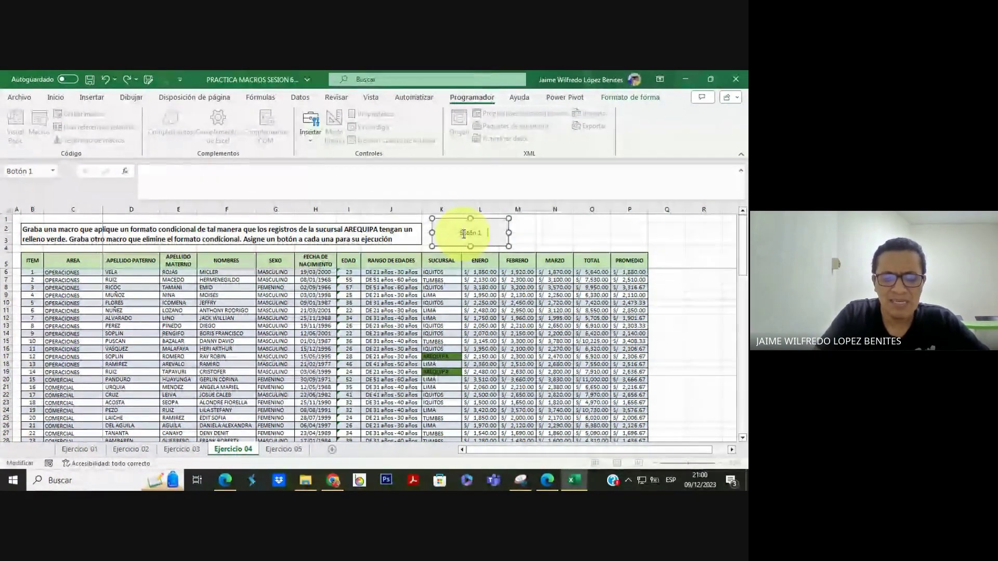
key(BackSpace)
key(BackSpace)
key(BackSpace)
key(BackSpace)
key(BackSpace)
key(BackSpace)
key(BackSpace)
text(SELECCIONAR AREQUI)
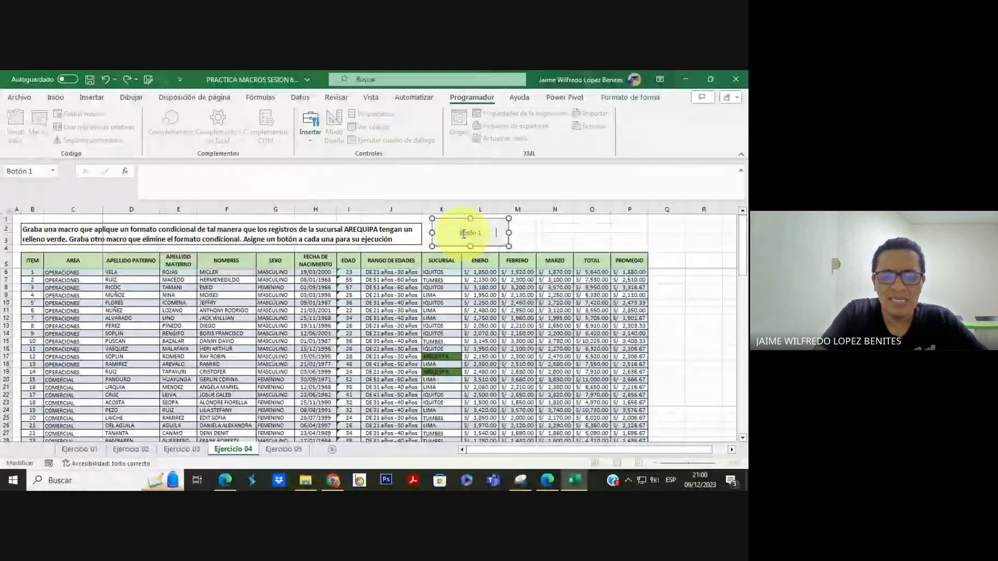
text(PA)
click(551, 230)
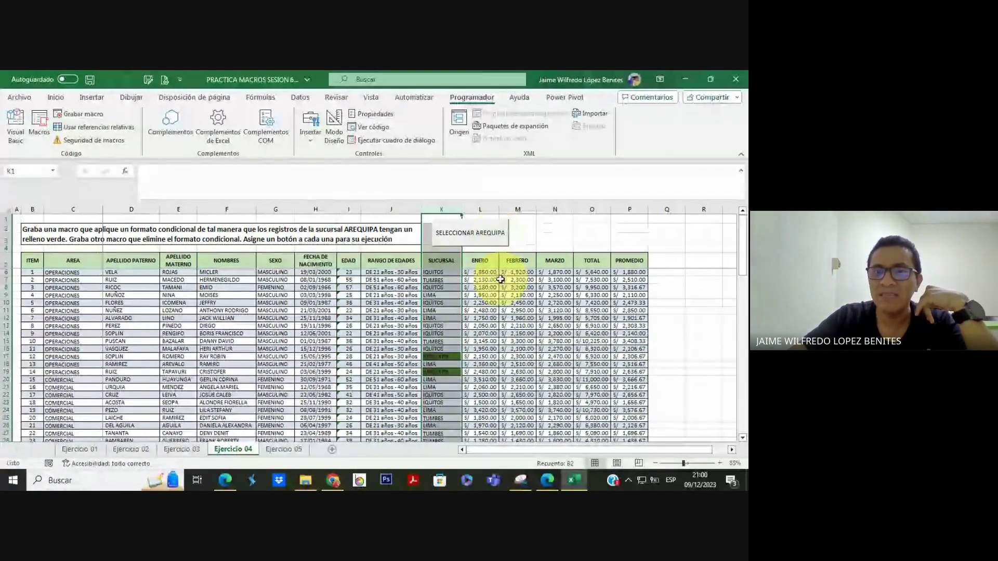
Test the SELECCIONAR AREQUIPA button by running its macro, check the SUCURSAL column and select a cell in the table
click(489, 233)
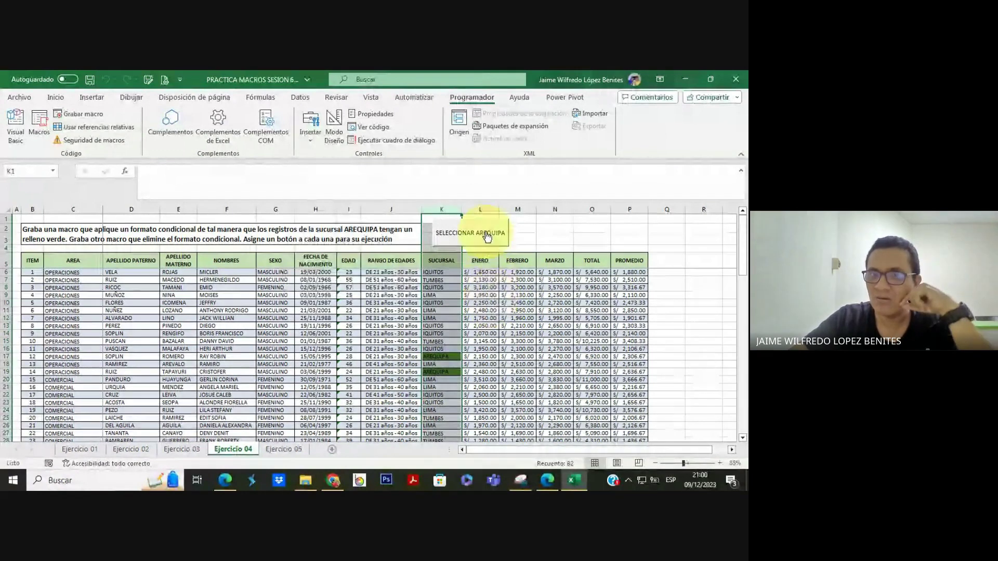
click(487, 234)
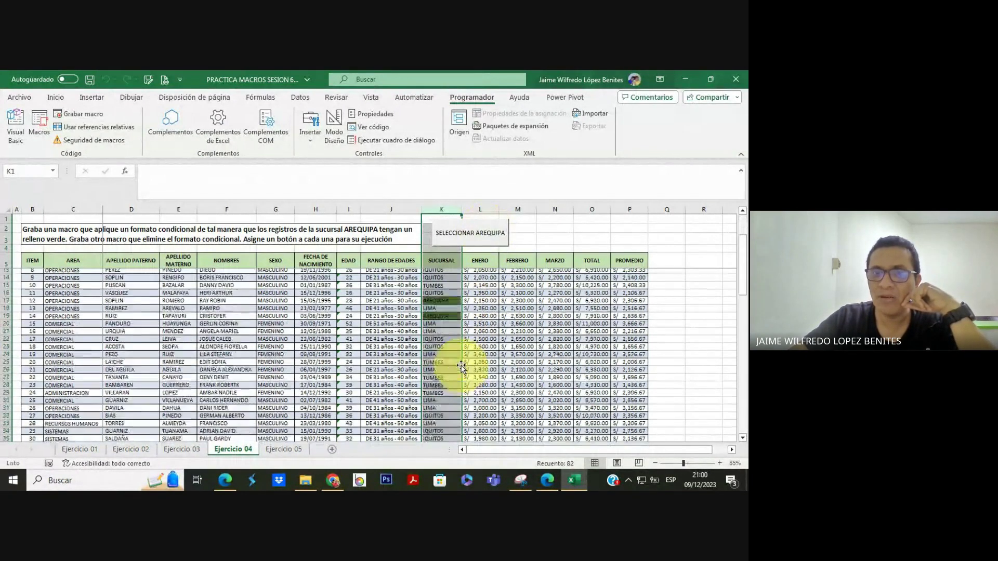
click(500, 302)
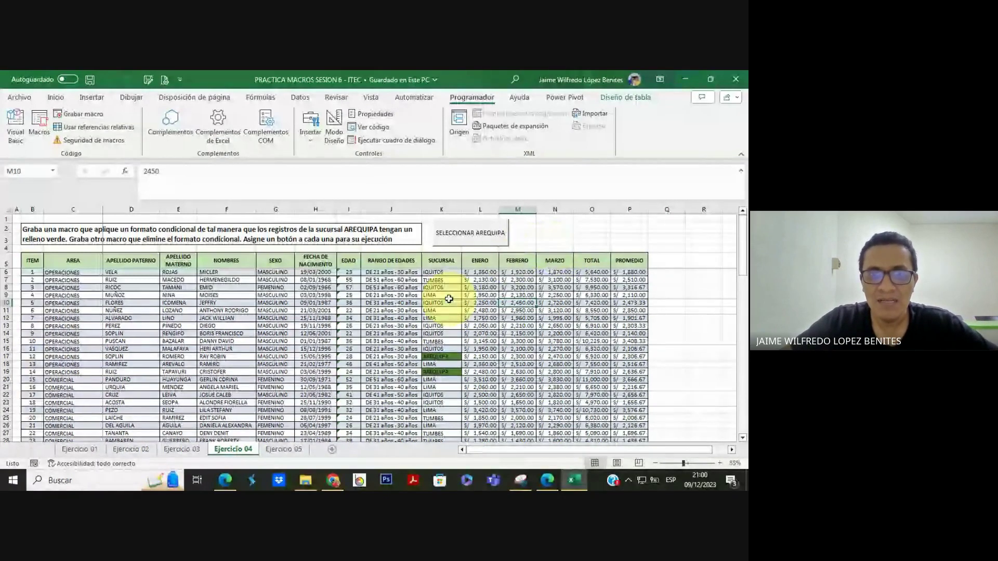
Switch to the Google Meet call to check the participant list and chat messages, and return to the workbook
key(alt+Tab)
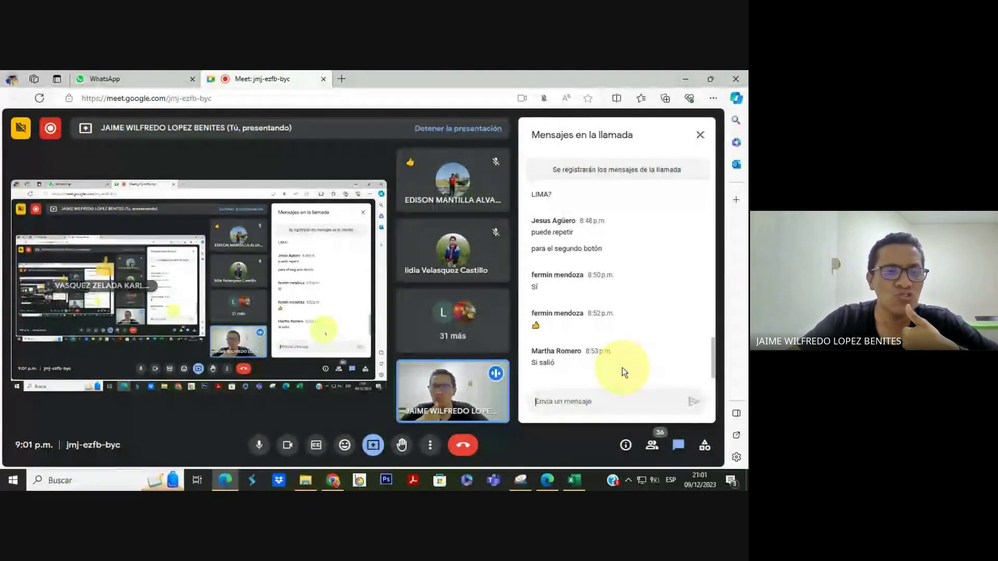
click(653, 443)
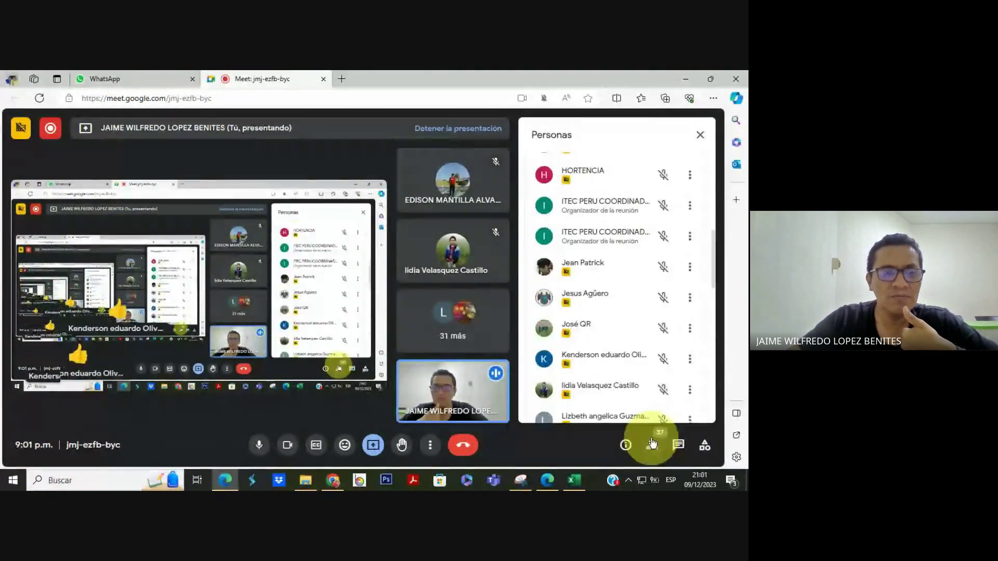
click(678, 446)
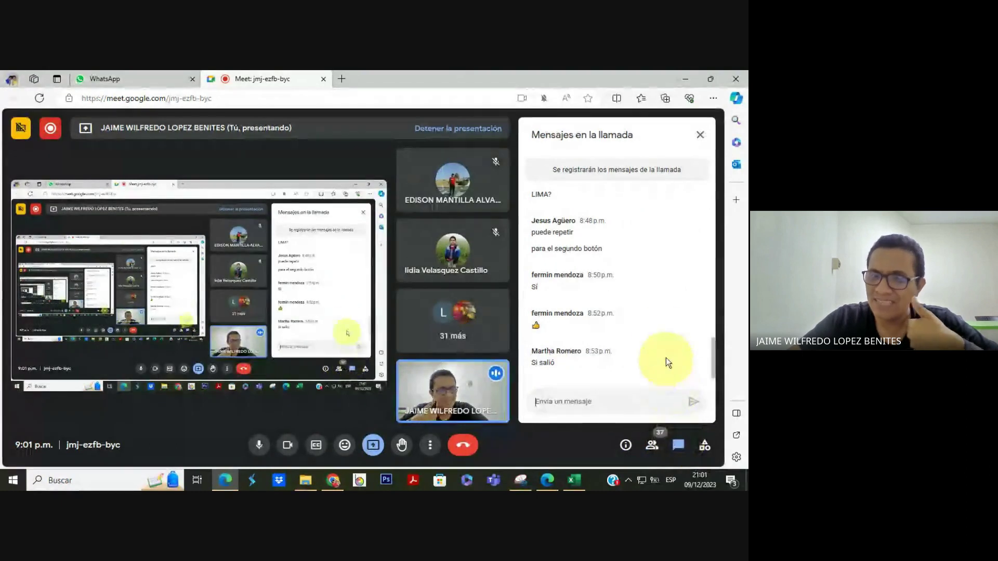
click(686, 77)
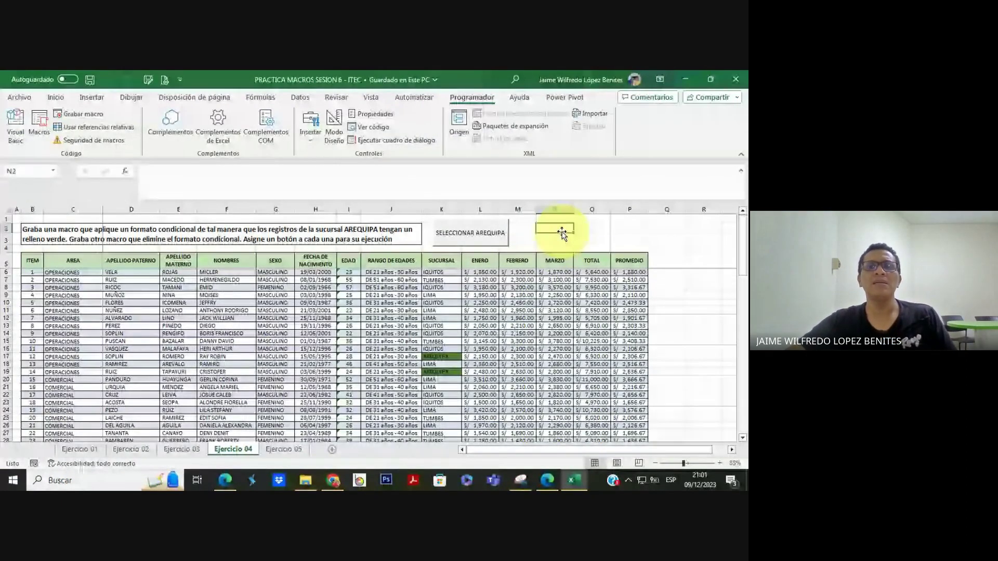
Select an empty cell beside the table and start recording a macro named ELIMINAR_FC, stored in this workbook
click(701, 294)
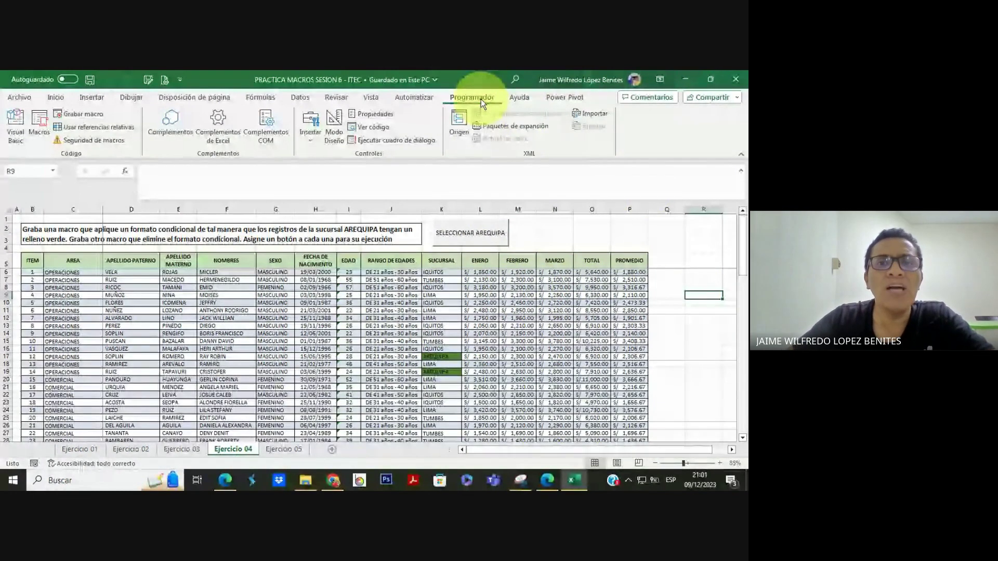
click(90, 115)
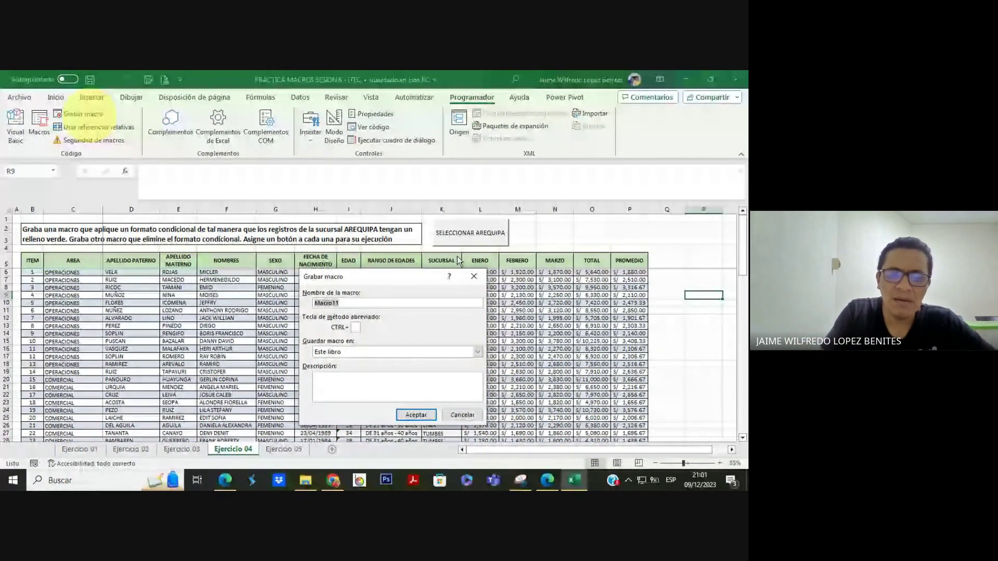
text(ELIMIN)
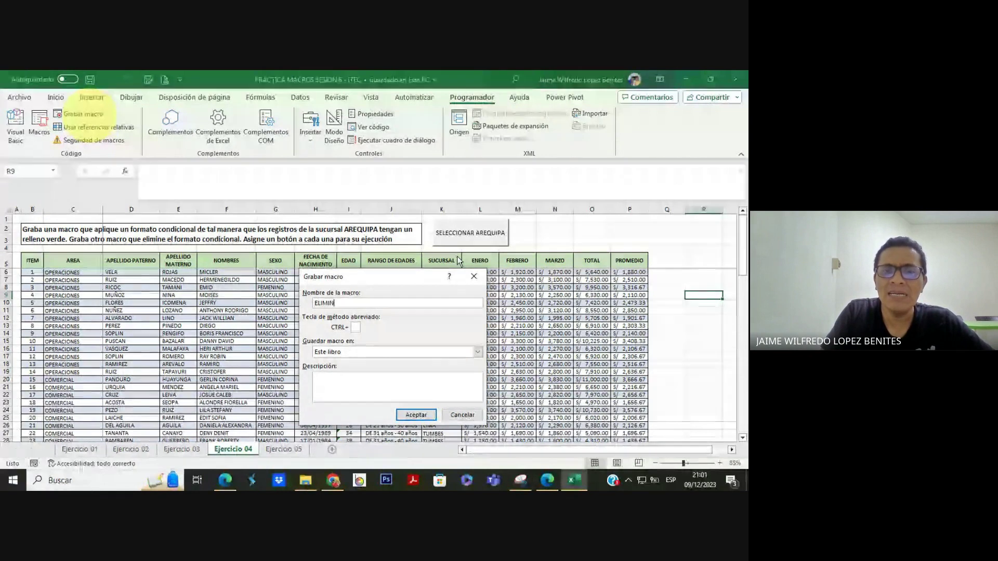
text(AR_FC)
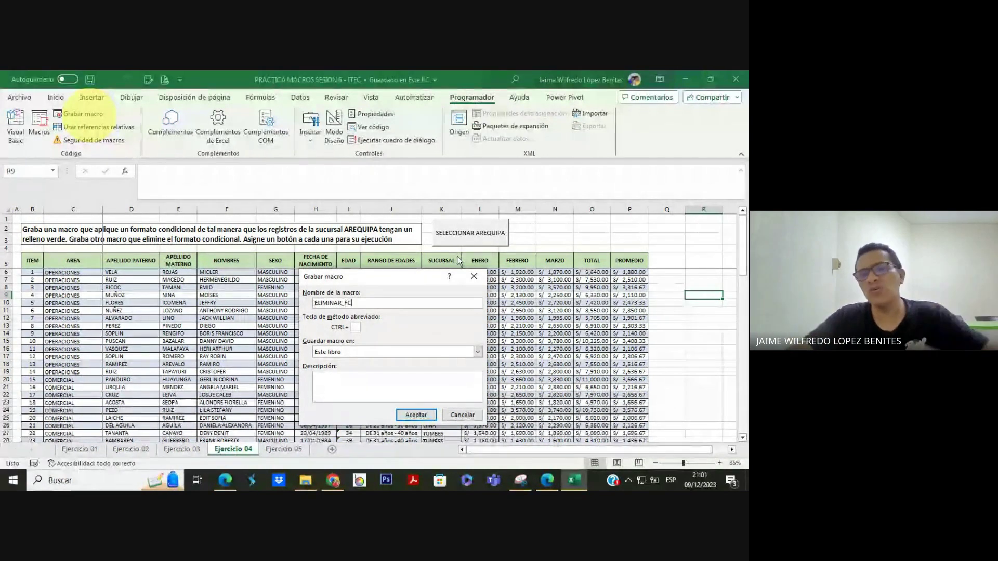
click(415, 414)
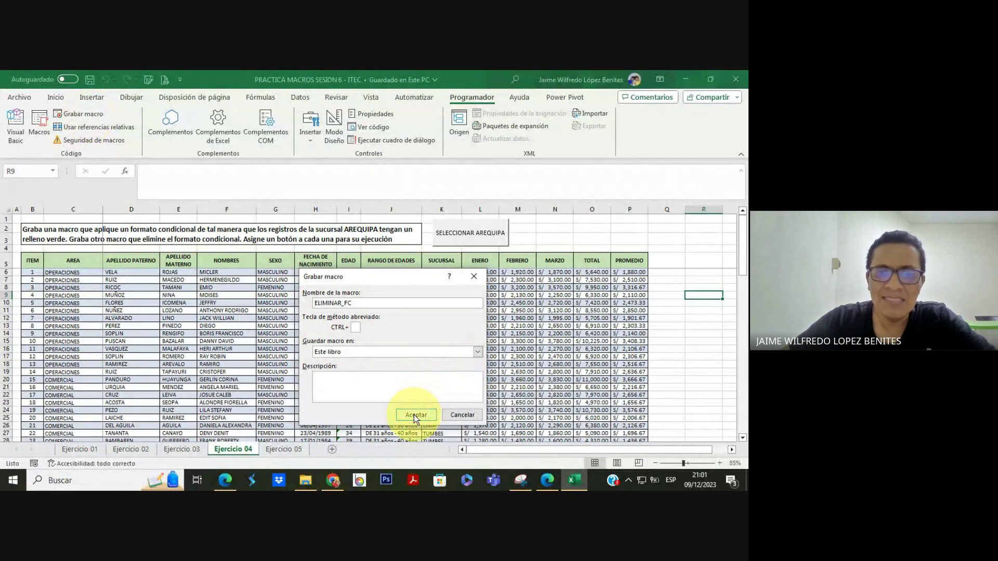
click(415, 414)
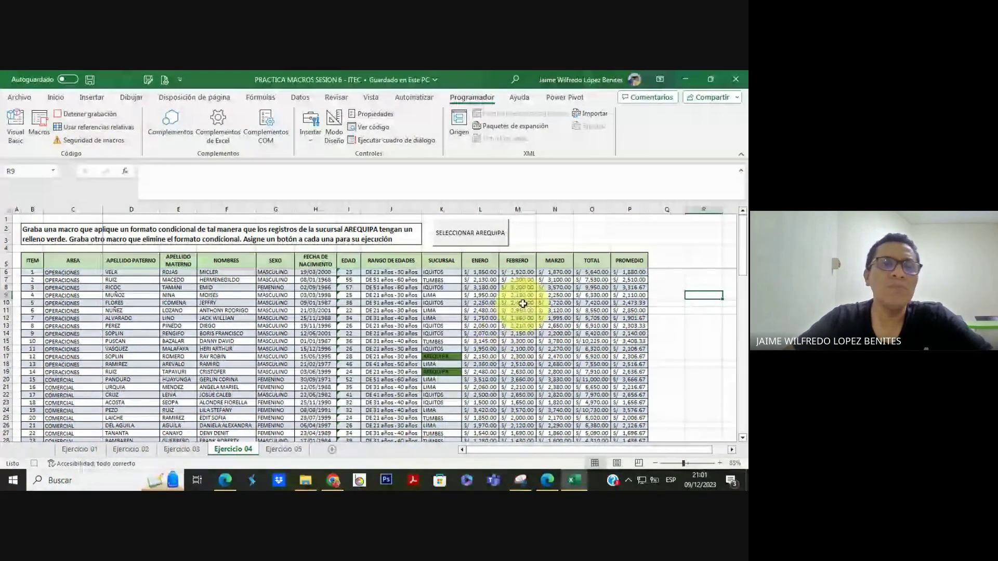
Delete the AREQUIPA conditional formatting rule from column K and apply the change
click(447, 208)
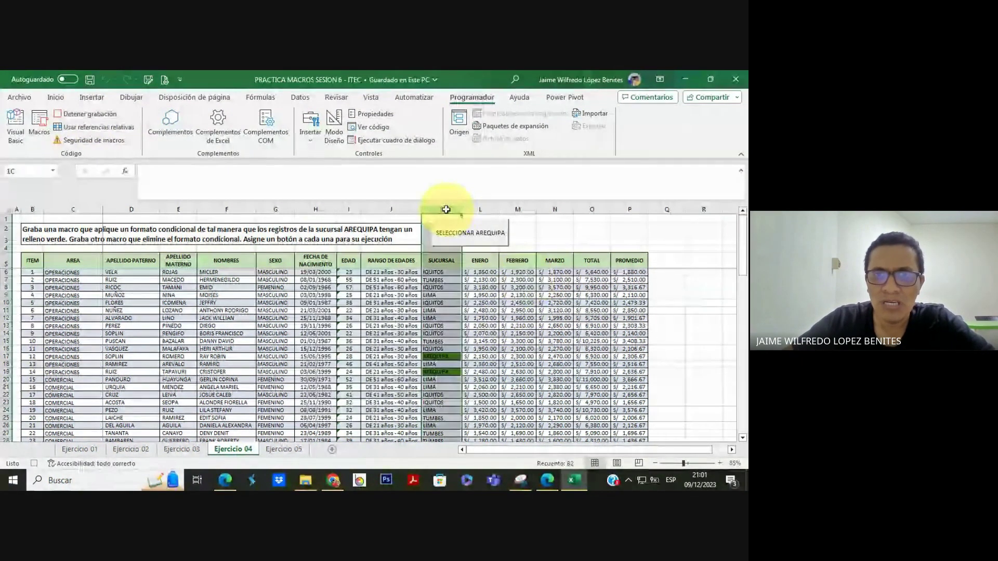
click(55, 98)
click(442, 113)
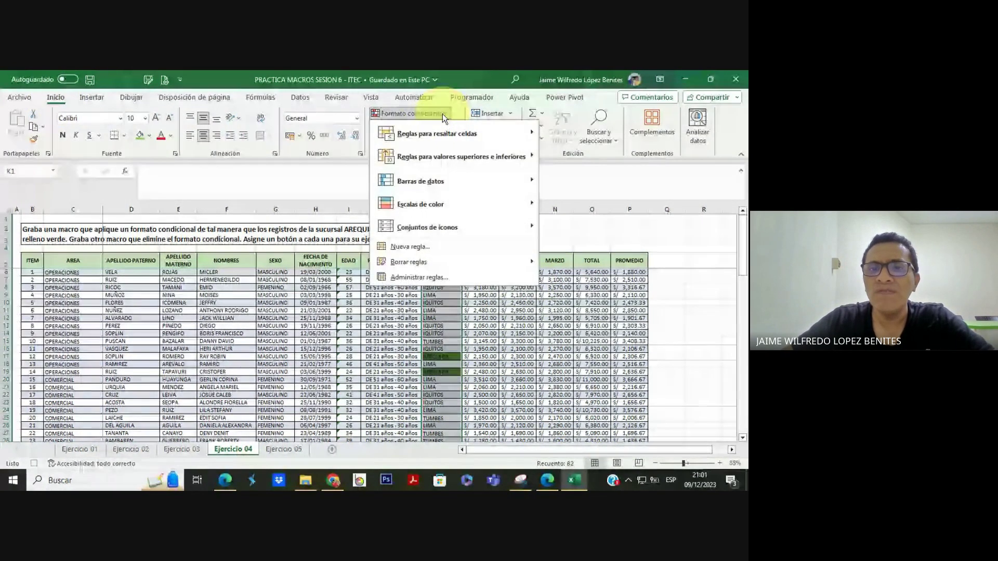
click(435, 276)
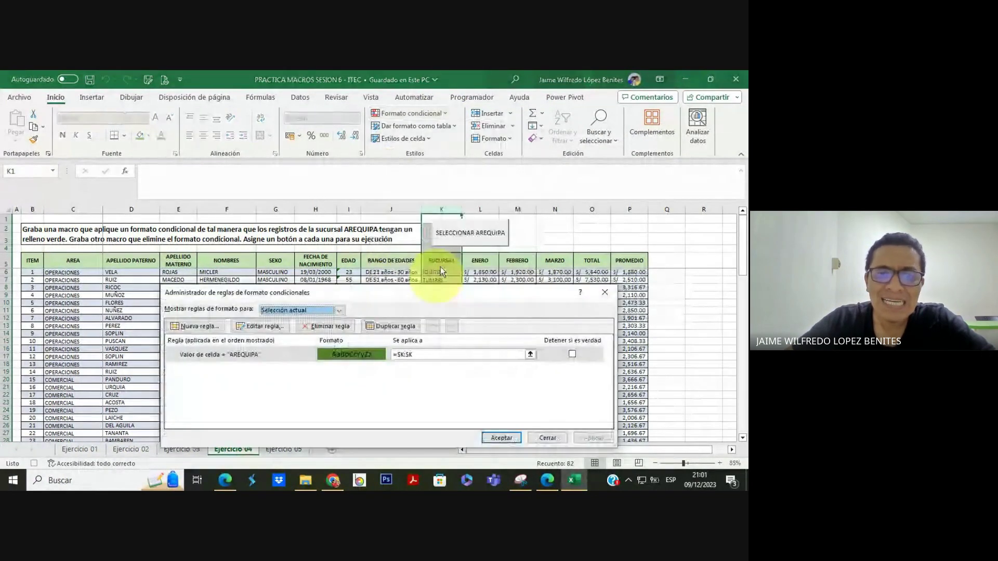
click(268, 357)
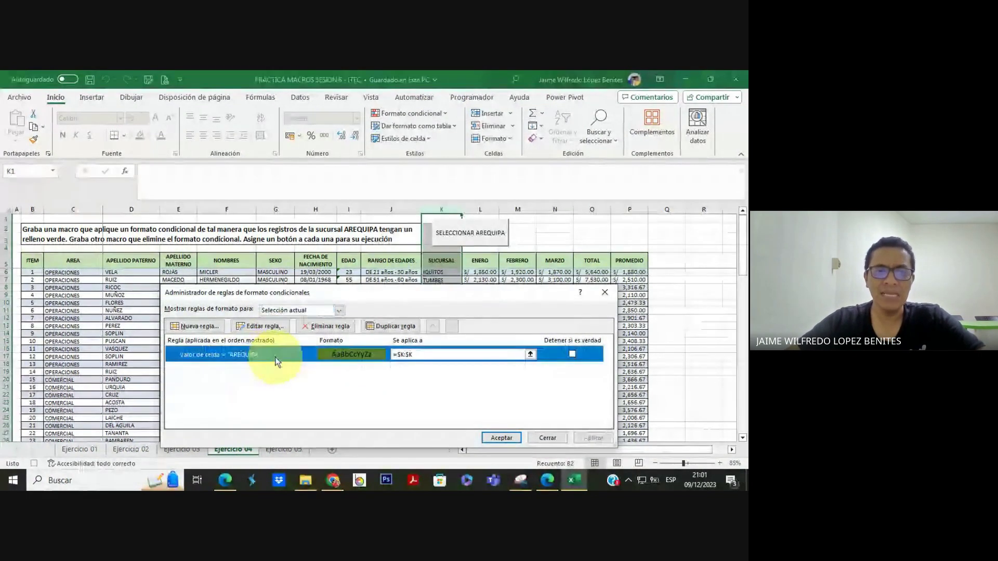
click(338, 326)
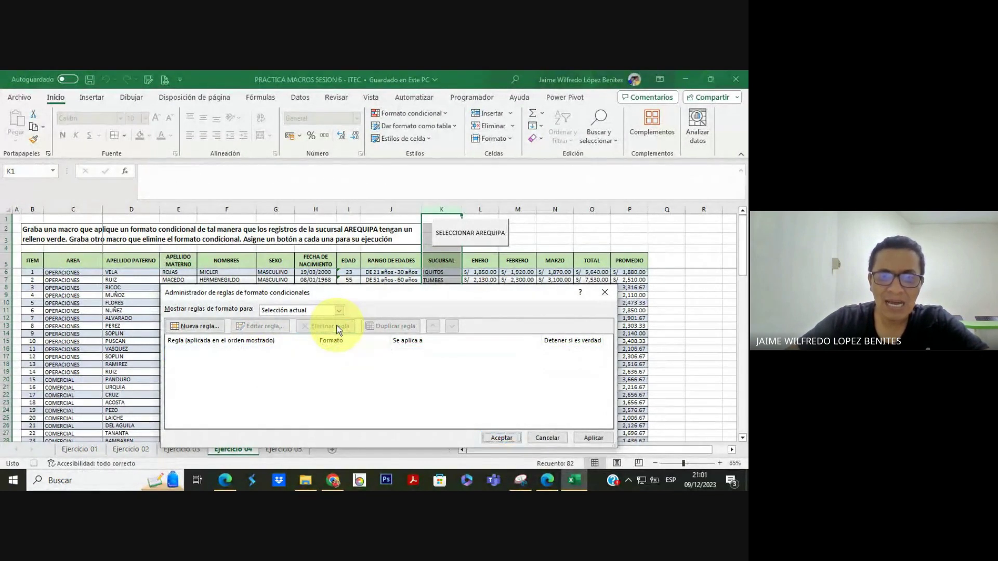
click(583, 438)
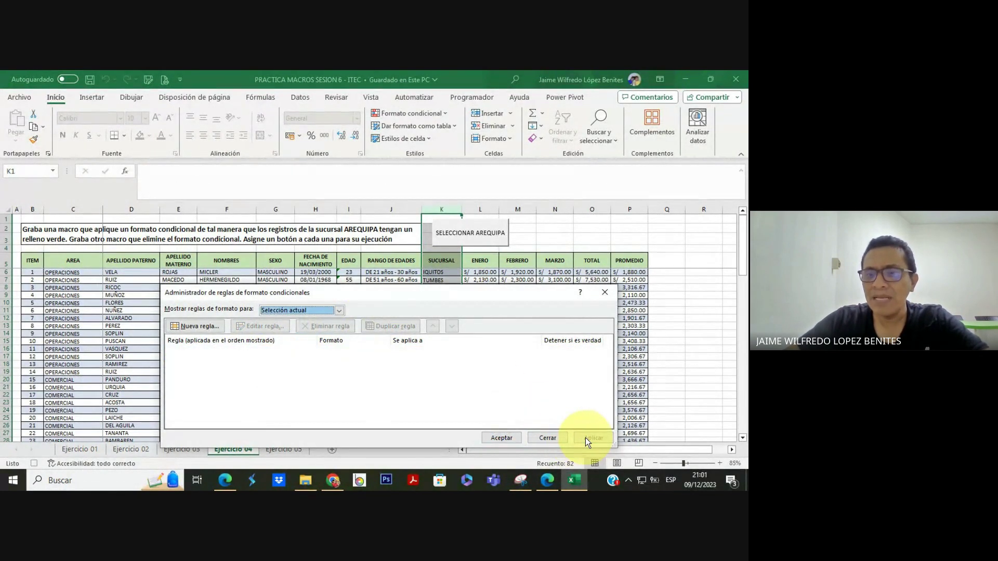
click(500, 438)
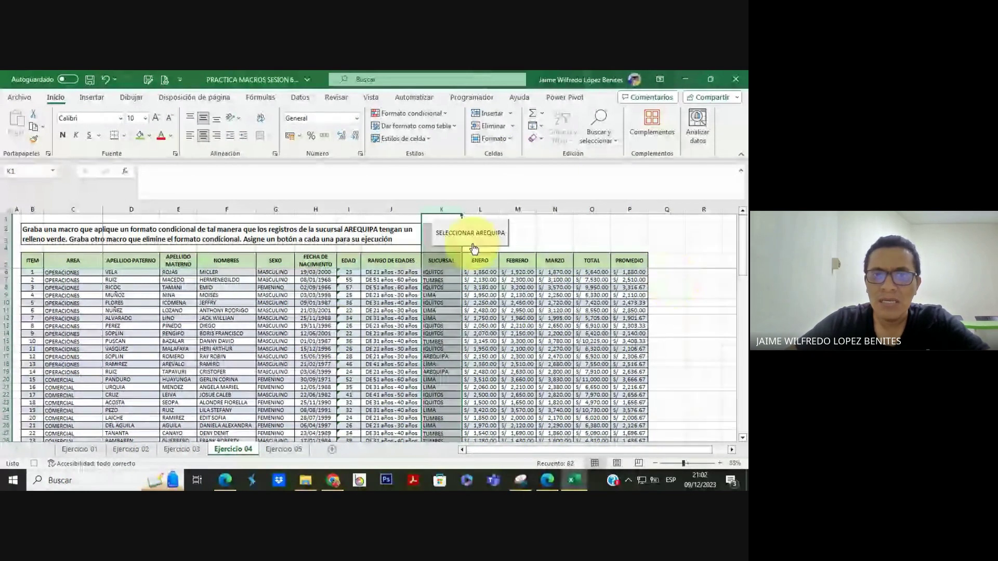
Select cell Q5 and stop the macro recording
click(678, 262)
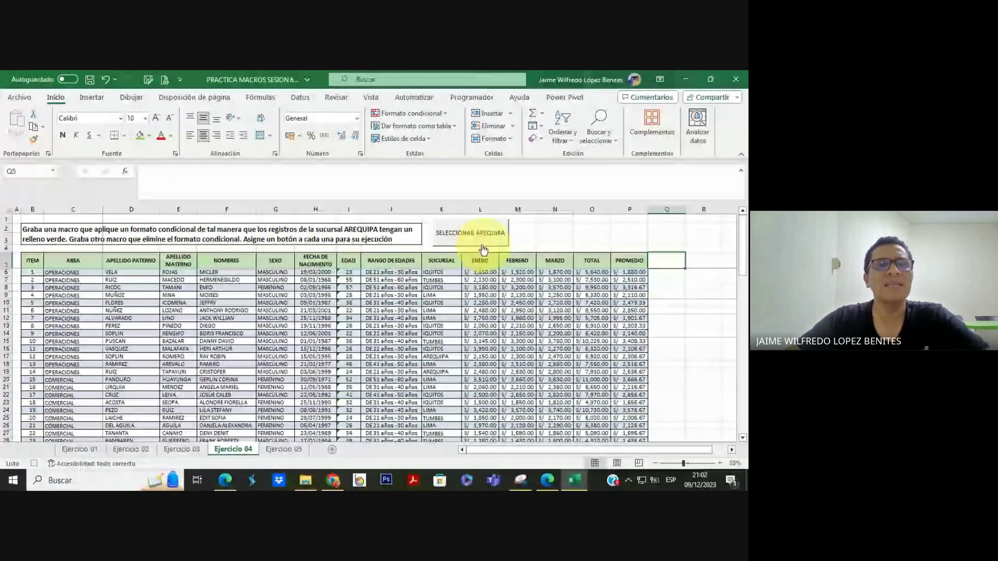
click(472, 97)
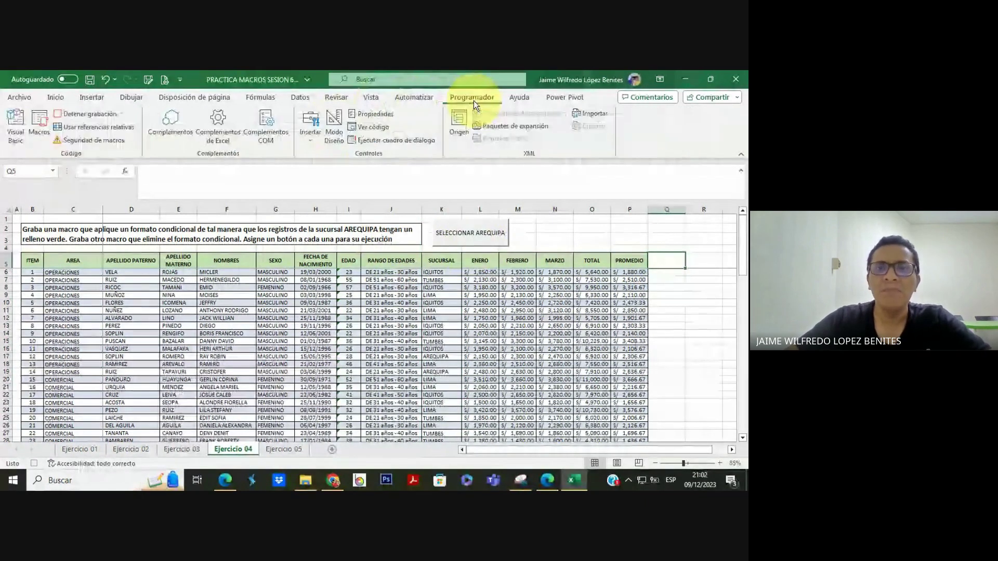
click(94, 117)
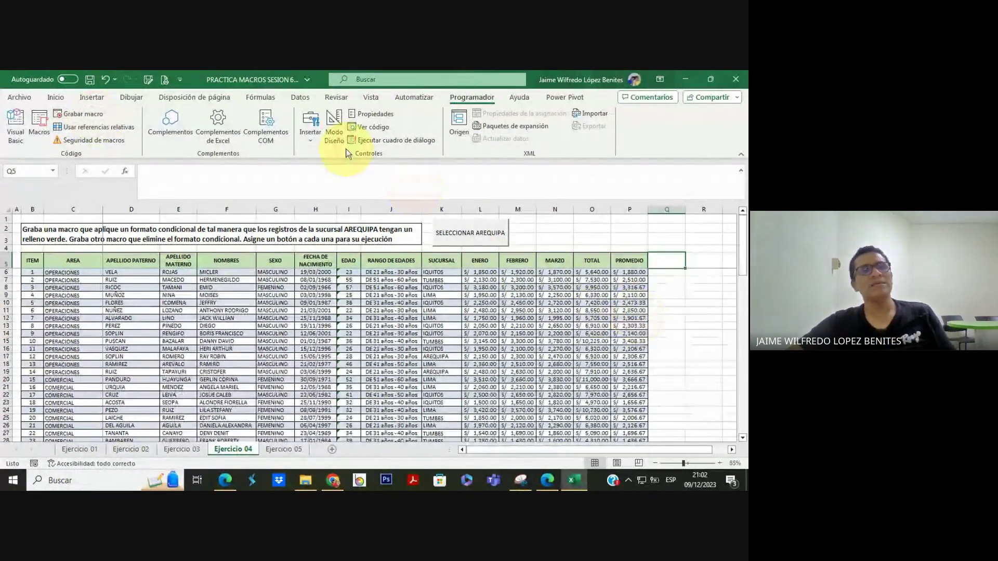
Insert a form-control button beside SELECCIONAR AREQUIPA, above the FEBRERO and MARZO columns, and assign the ELIMINAR_FC macro to it
click(308, 143)
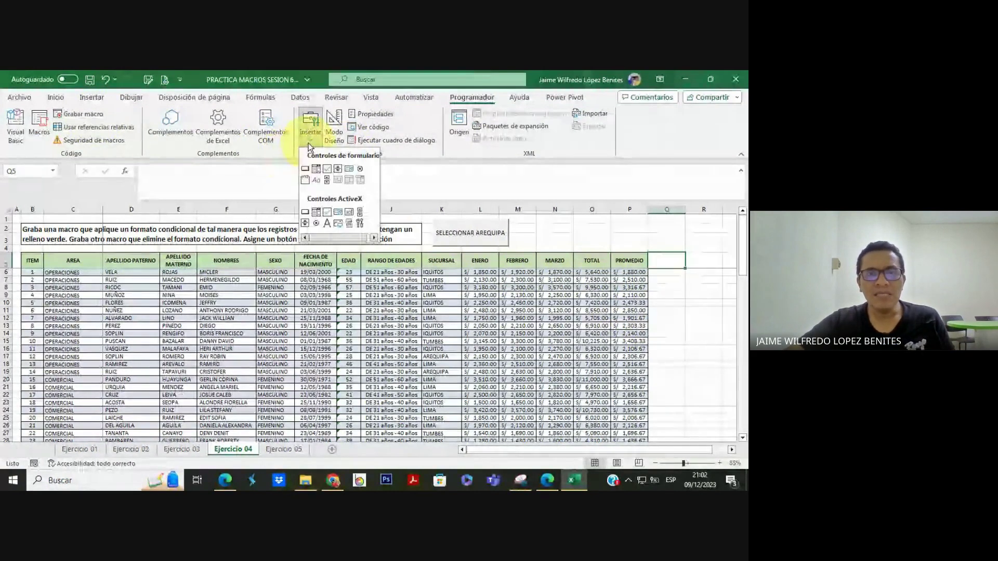
click(305, 169)
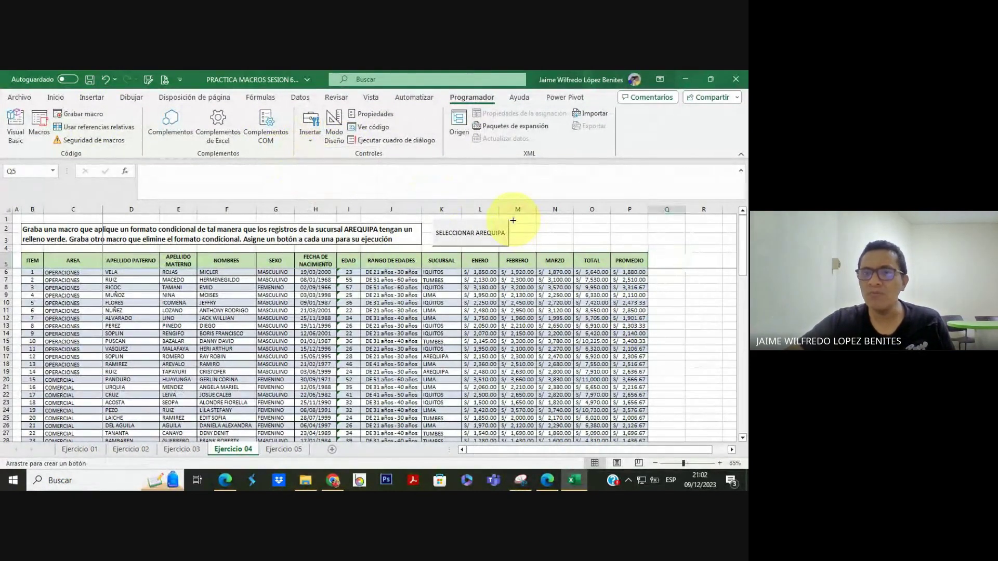
drag(513, 220, 581, 247)
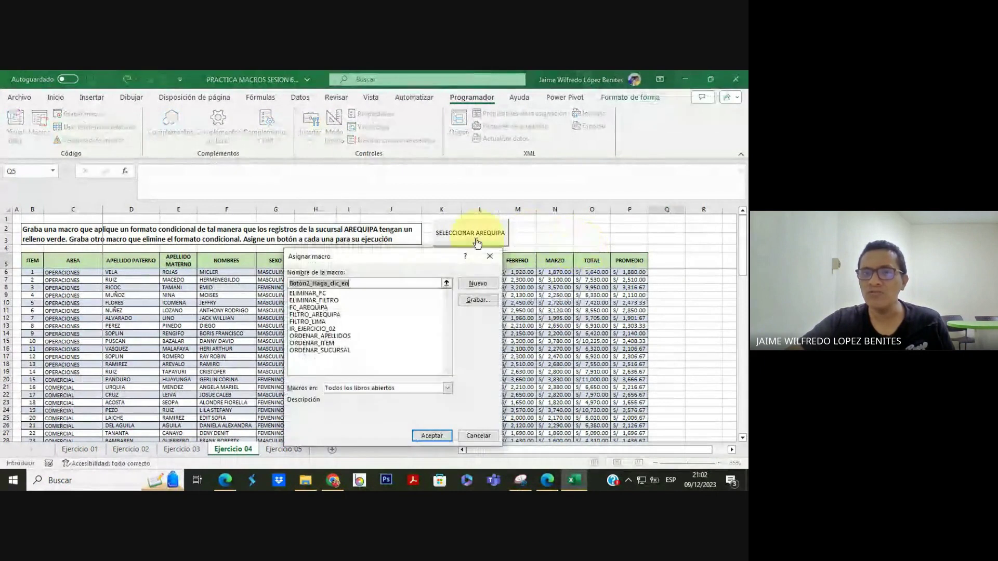
click(328, 293)
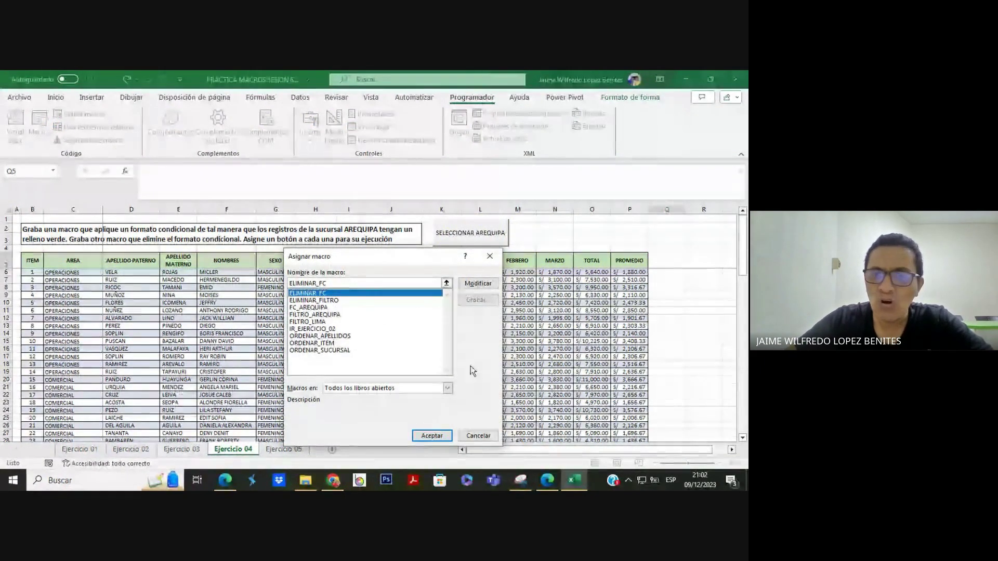
click(431, 435)
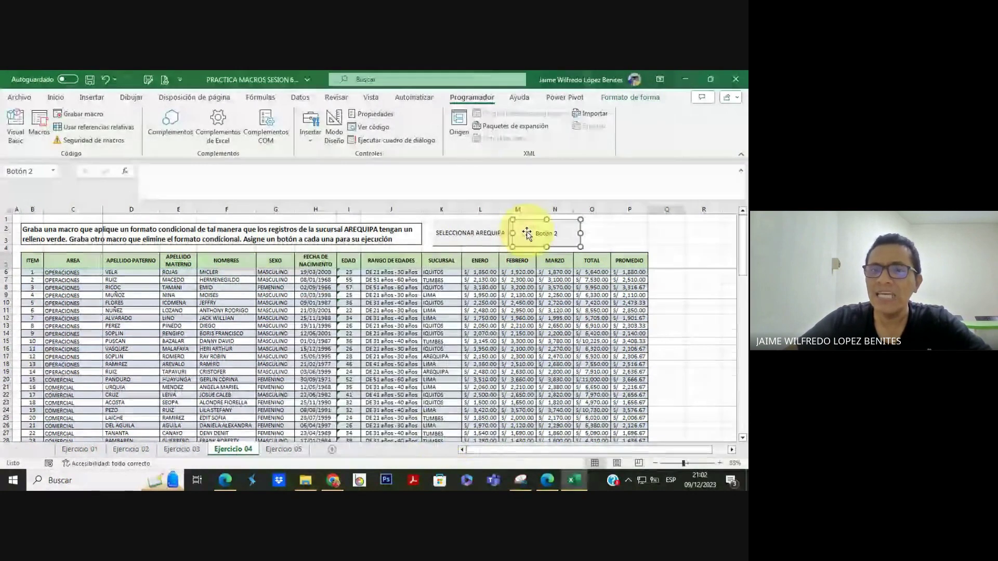
Label the new button ELIMINAR FC, adjust its position to line up with the neighbouring button, and deselect it
click(537, 234)
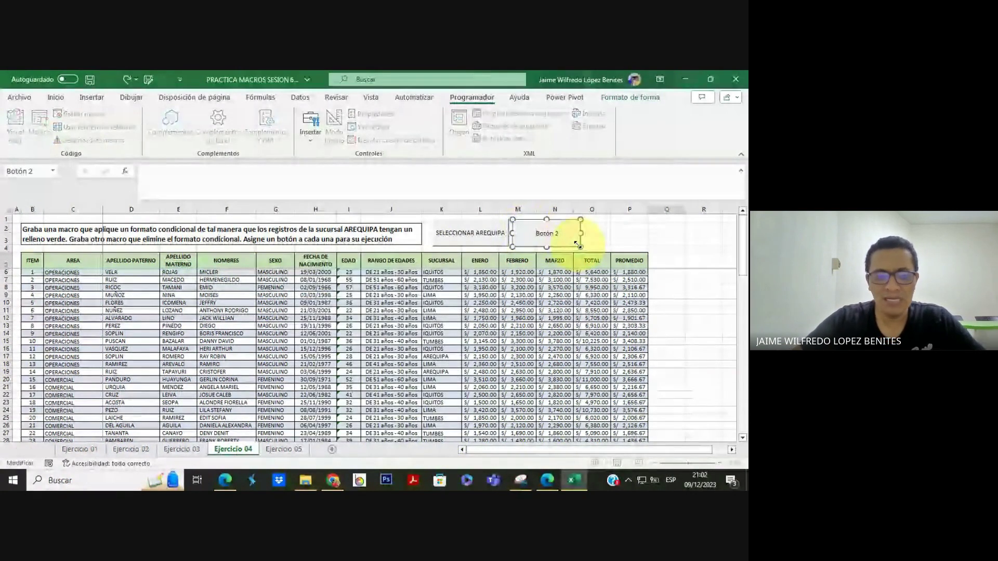
key(ctrl+a)
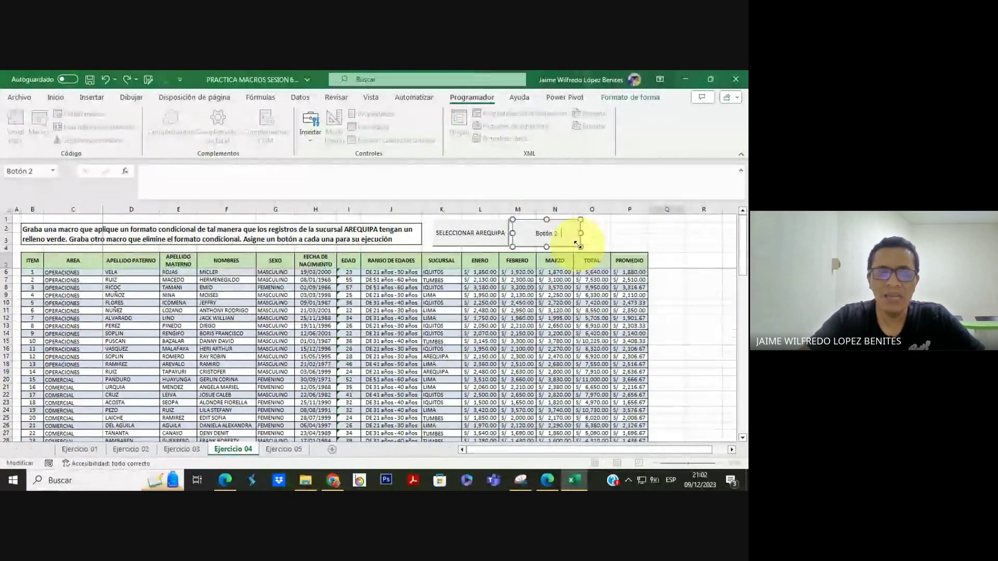
text(ELIMINAR)
click(631, 239)
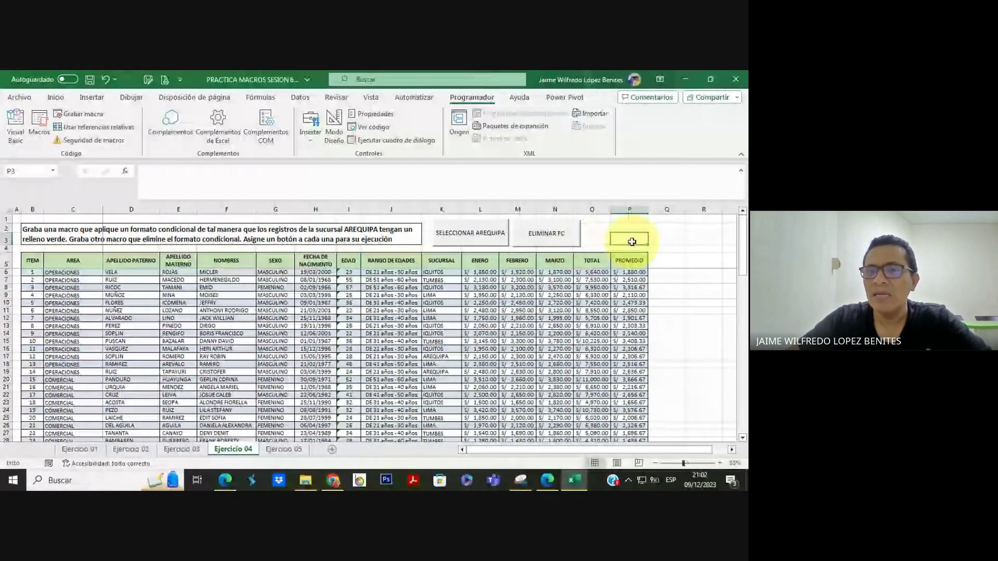
right_click(553, 231)
click(652, 152)
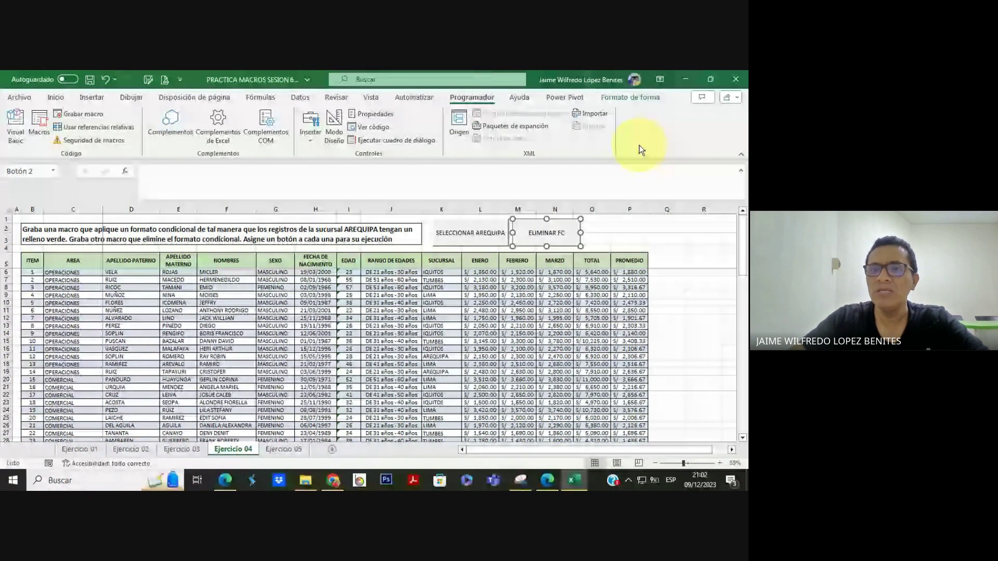
click(689, 237)
Test both macros by running SELECCIONAR AREQUIPA and ELIMINAR FC alternately several times on the table
click(469, 238)
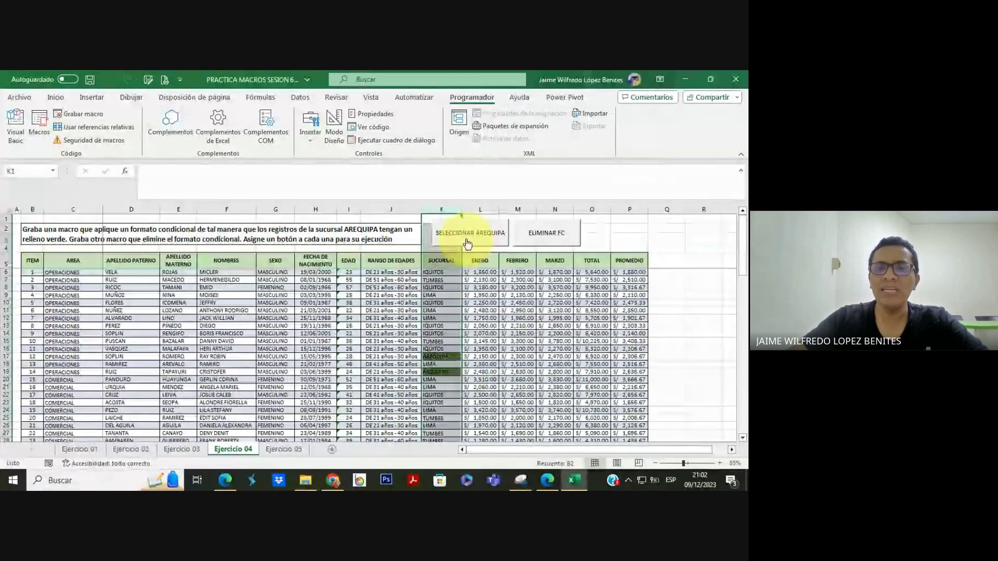
click(555, 237)
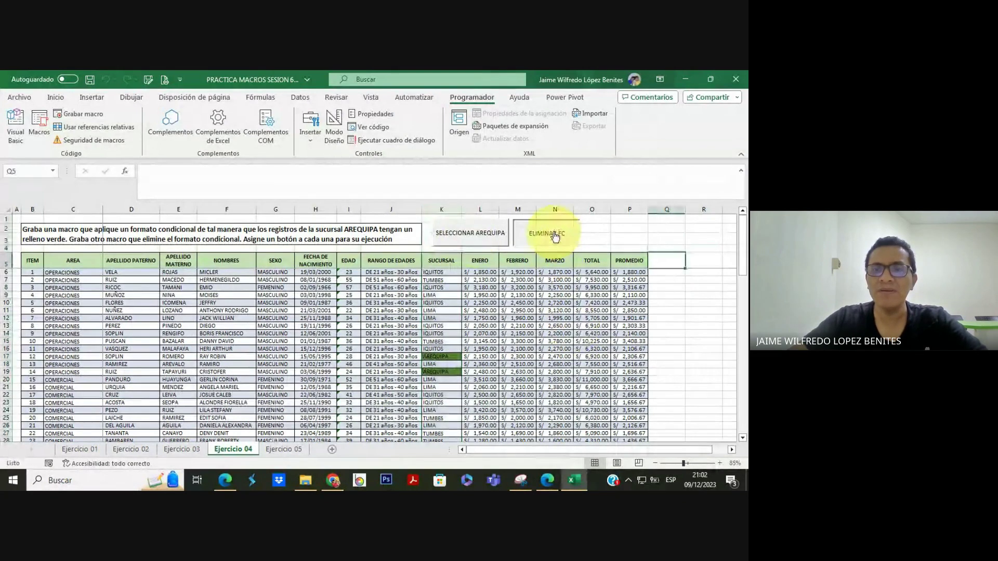
click(535, 238)
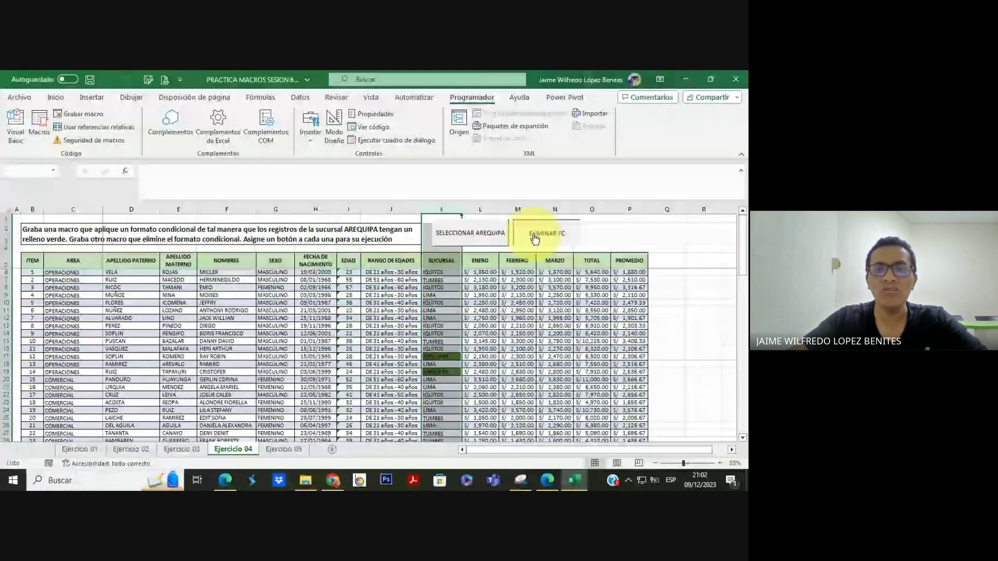
click(481, 238)
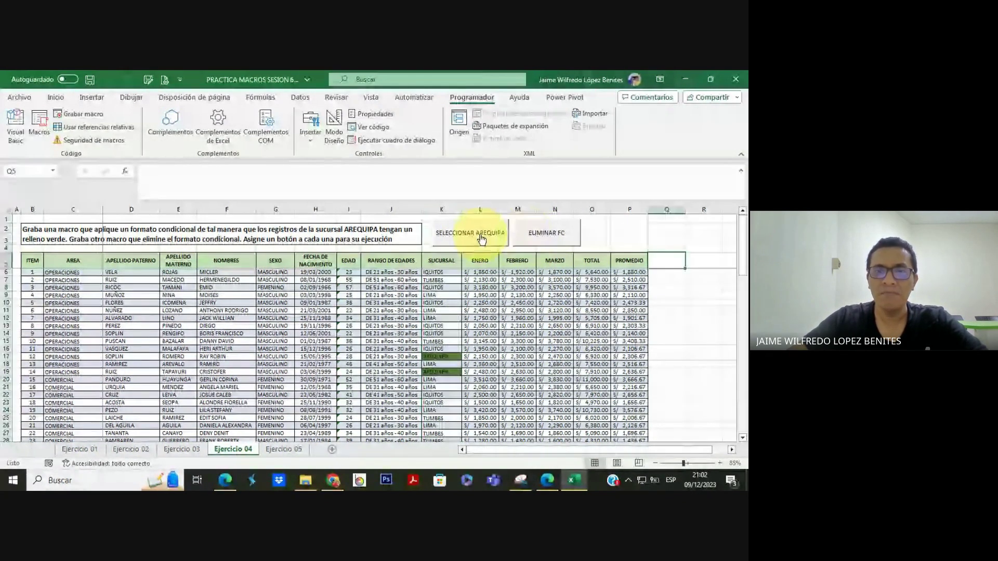
click(481, 239)
click(534, 233)
click(488, 236)
click(520, 238)
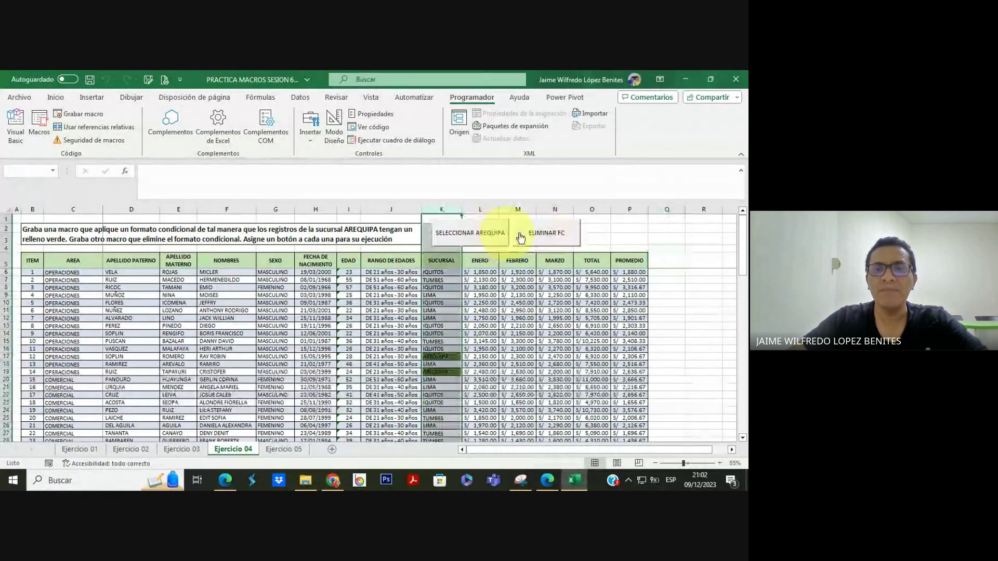
click(533, 281)
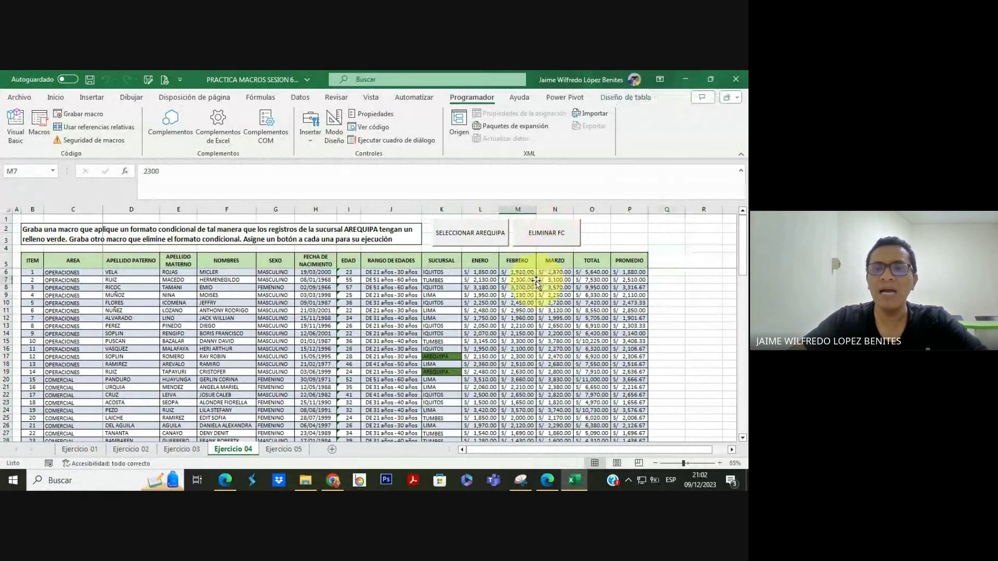
click(487, 242)
click(546, 234)
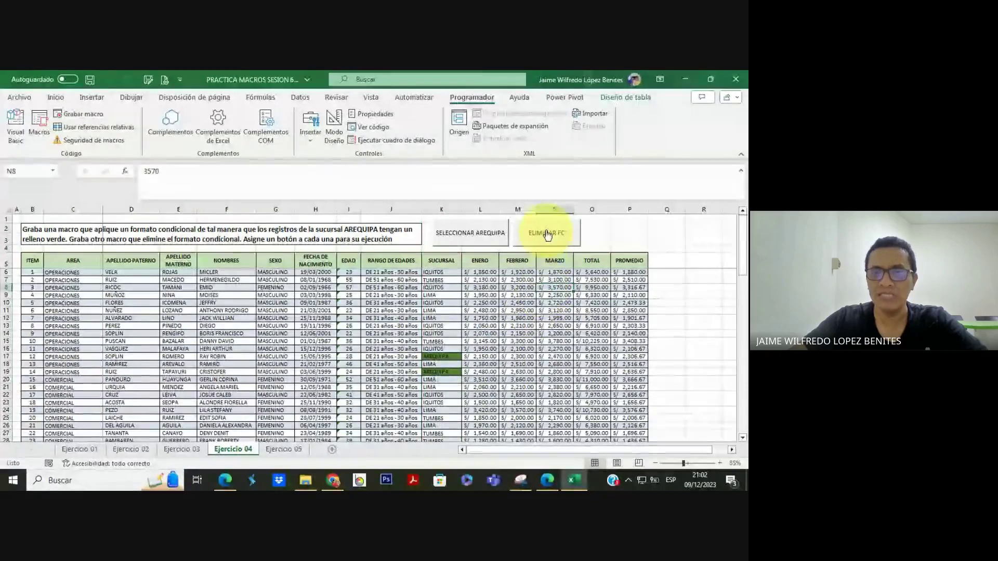
Select the ELIMINAR FC button, switch to the Google Meet call to check the chat, and return to the workbook
right_click(546, 233)
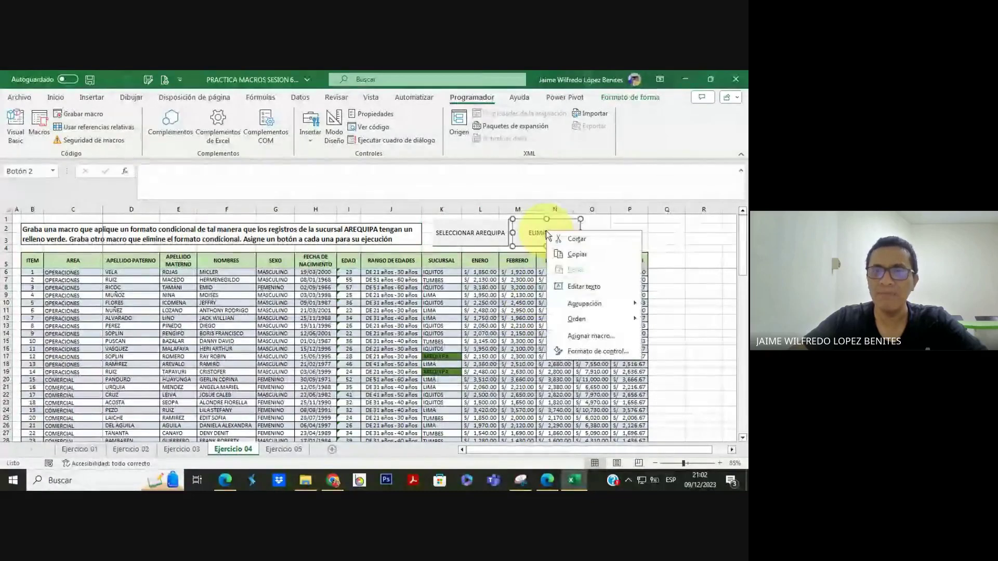
click(631, 172)
click(226, 480)
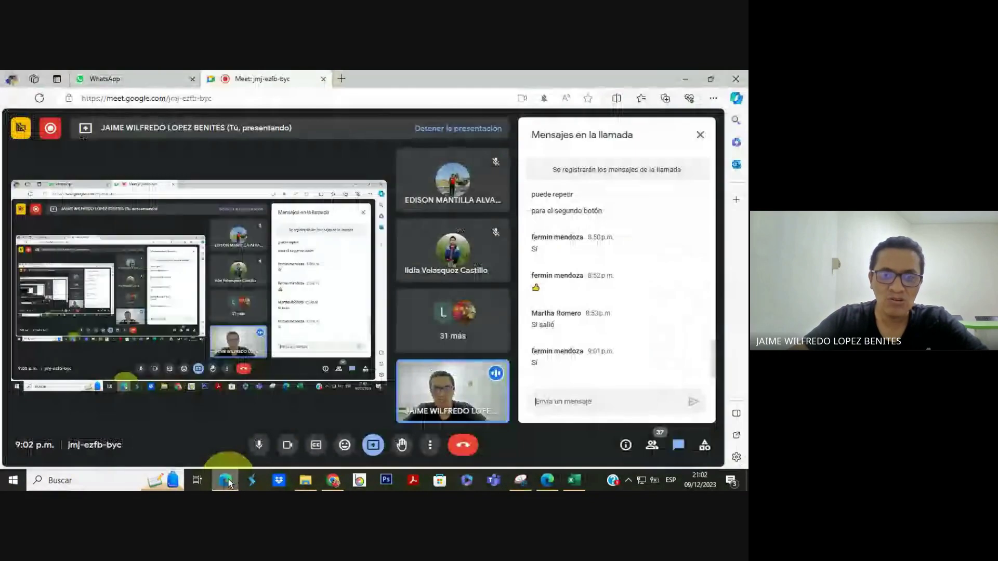
click(227, 481)
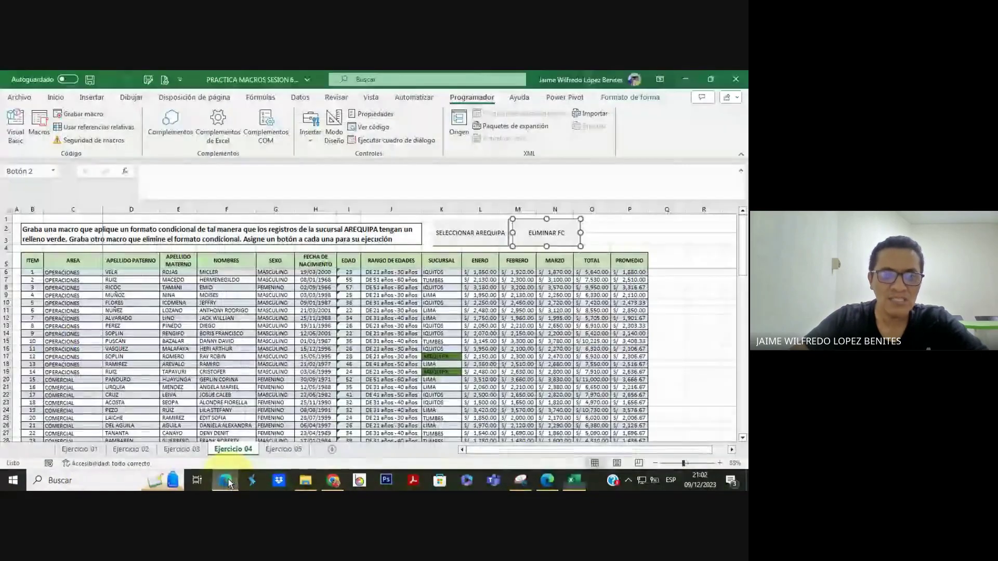
click(652, 136)
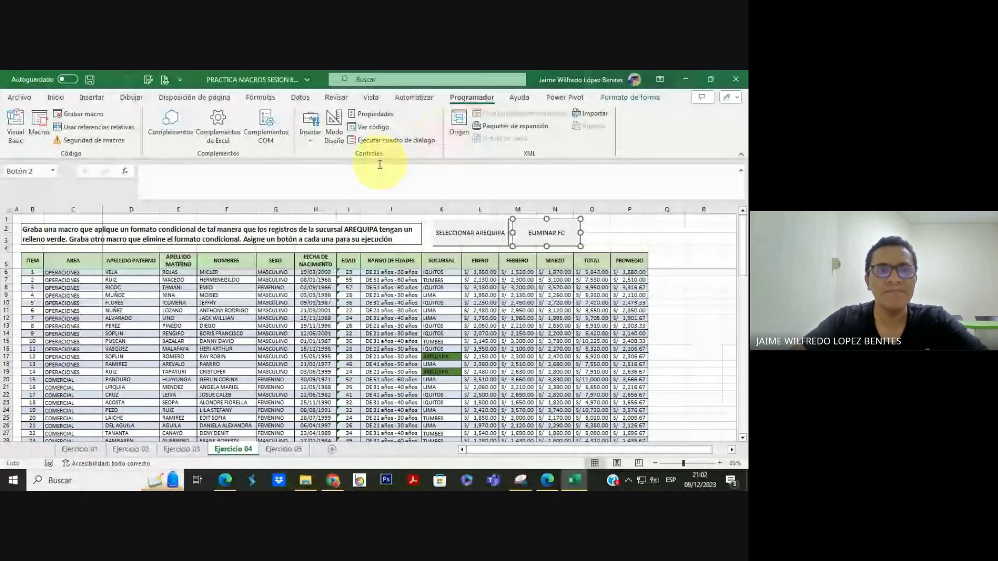
Select column K and open the conditional formatting options to review where its rules are managed
click(56, 97)
click(596, 272)
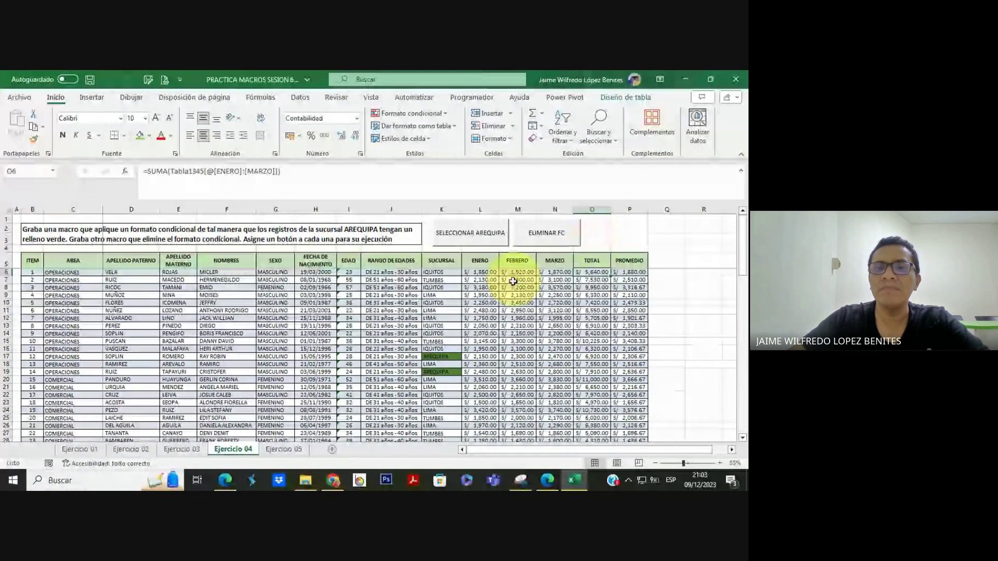
click(446, 209)
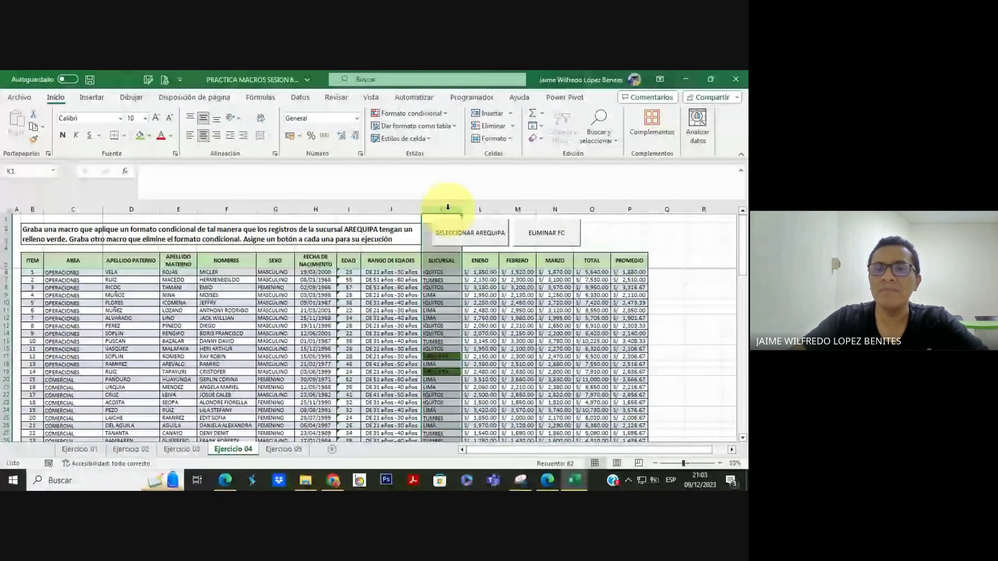
right_click(447, 207)
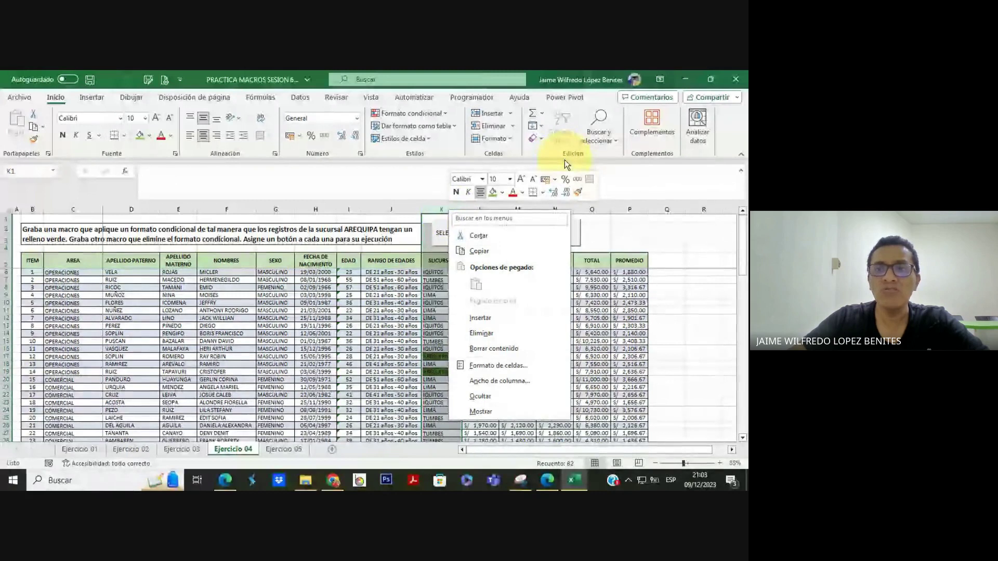
click(731, 139)
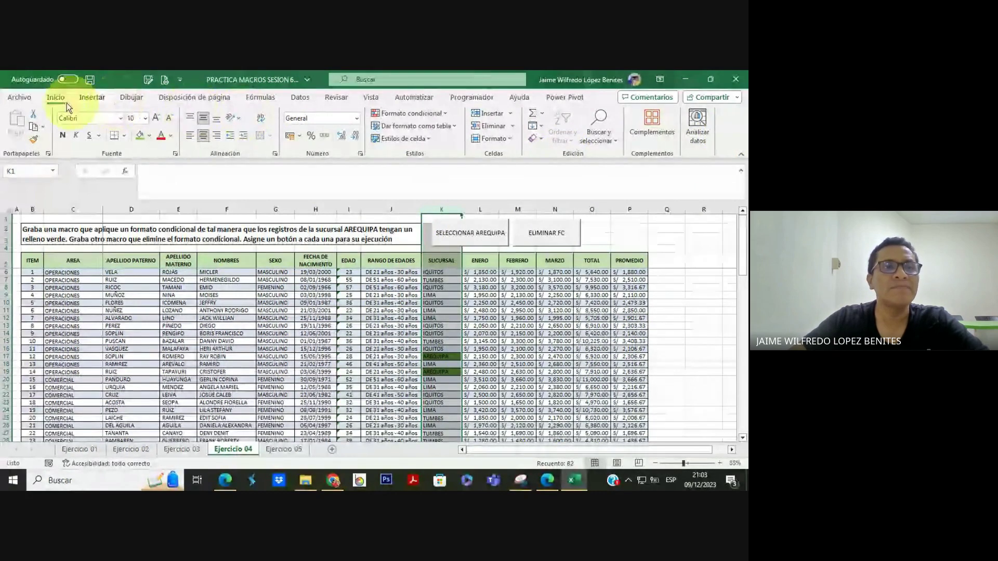
click(445, 114)
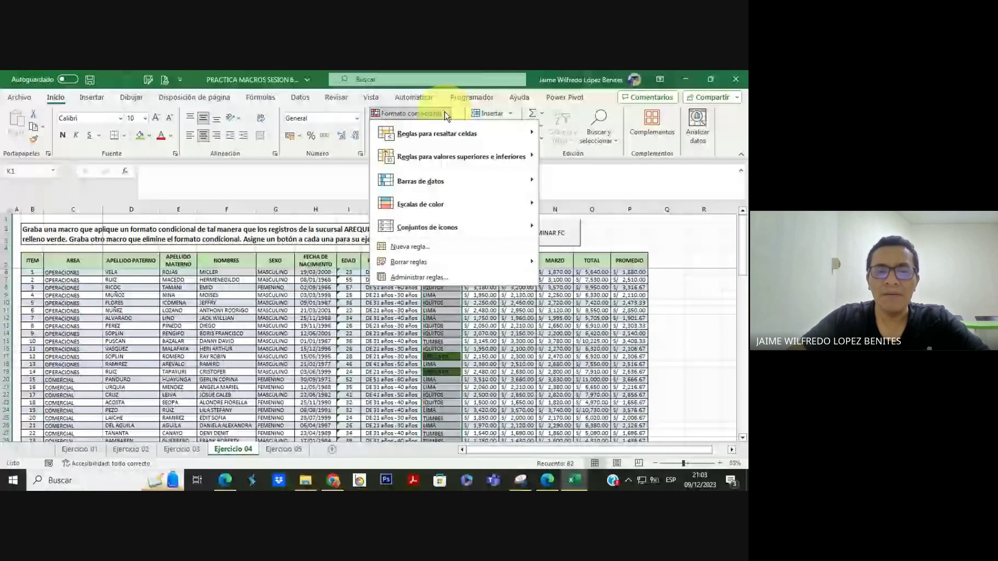
Check the Google Meet chat, view the ELIMINAR FC button's context options in the workbook, and recheck the chat before returning
click(229, 481)
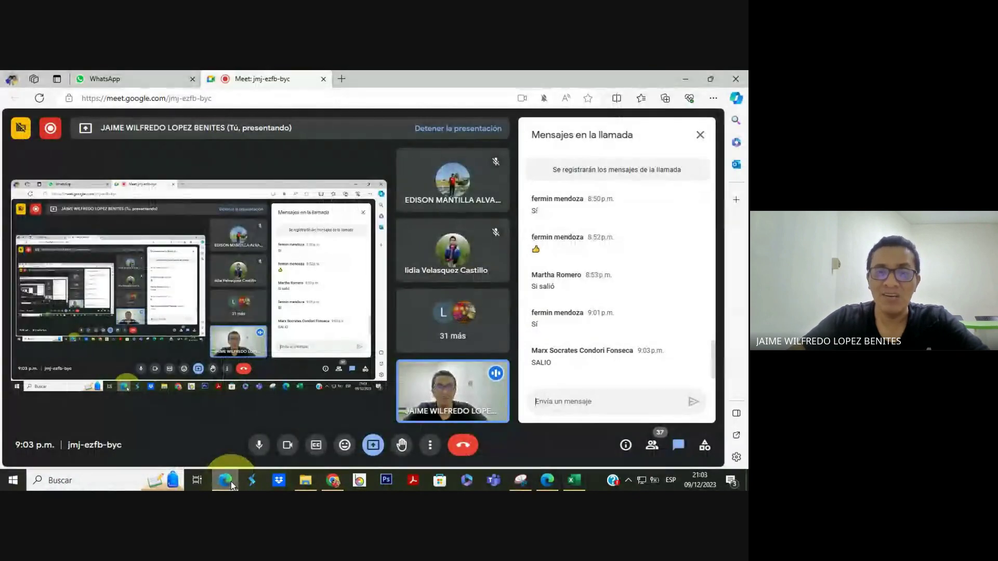
click(230, 481)
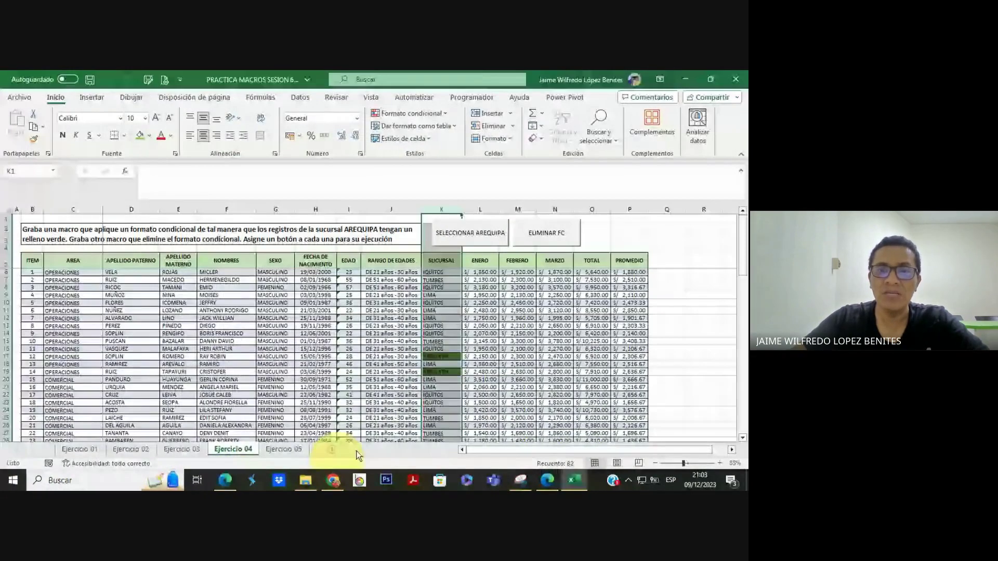
right_click(571, 238)
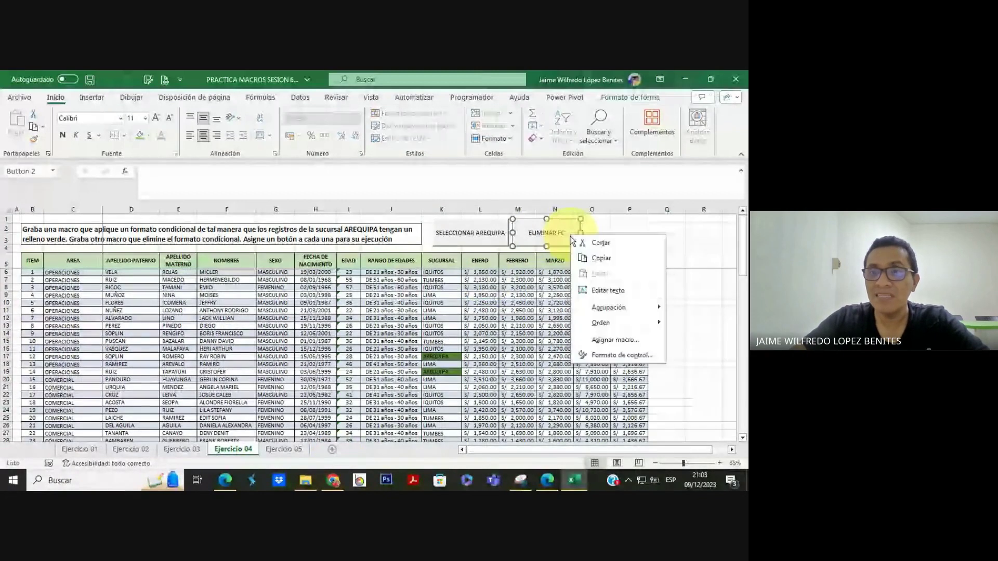
click(728, 124)
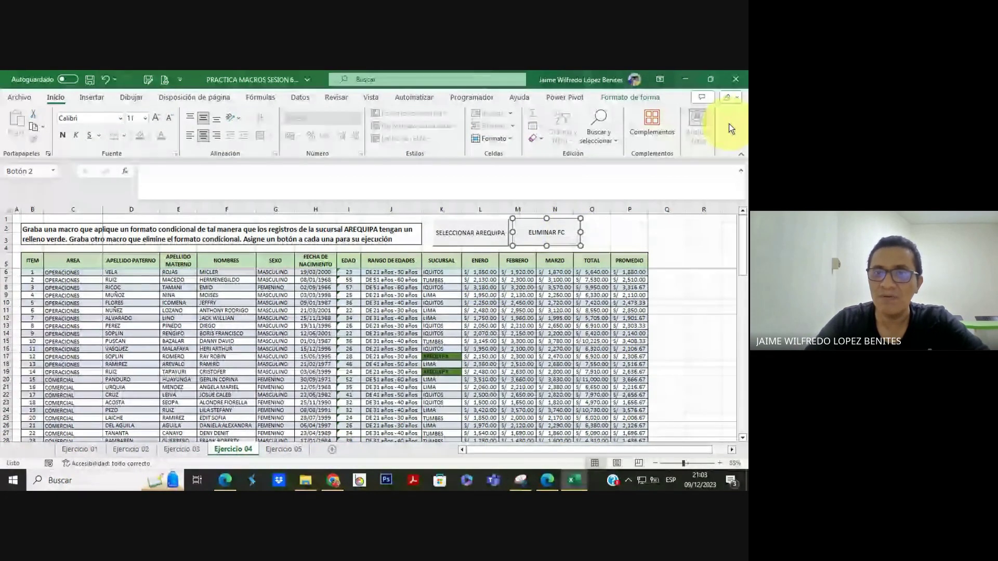
right_click(532, 233)
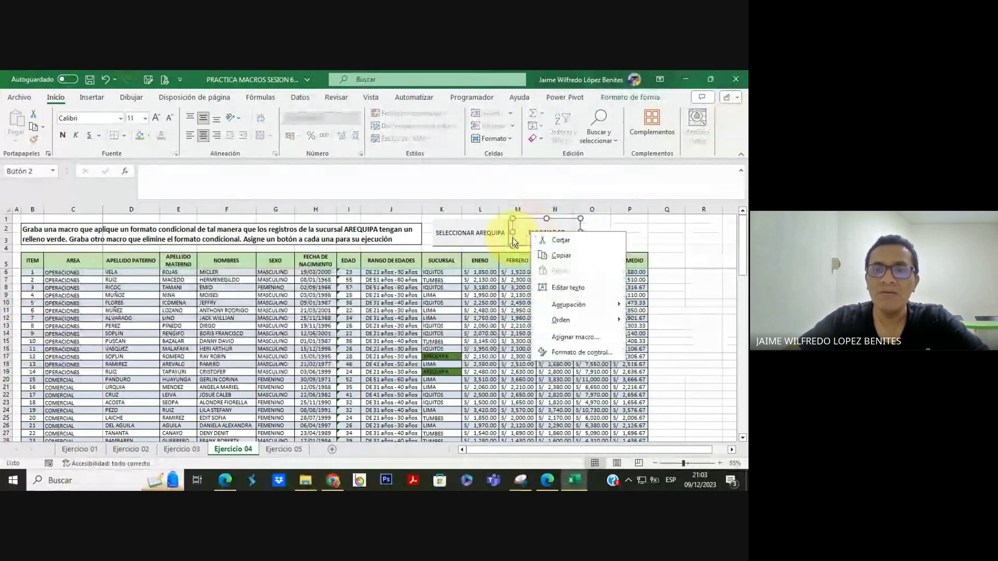
click(233, 482)
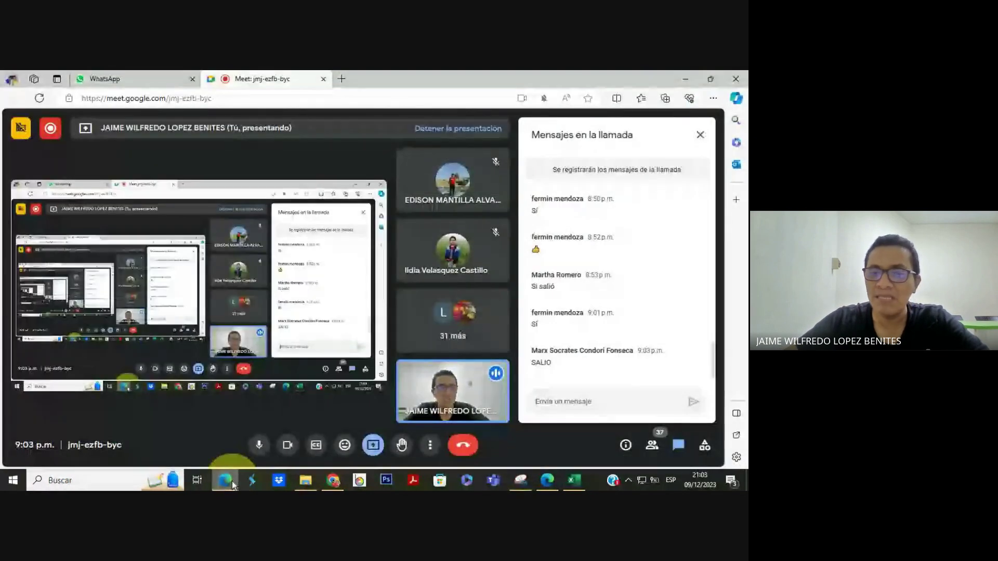
click(232, 482)
Run ELIMINAR FC and SELECCIONAR AREQUIPA once more, check the Google Meet call, and return to the table in the workbook
click(549, 228)
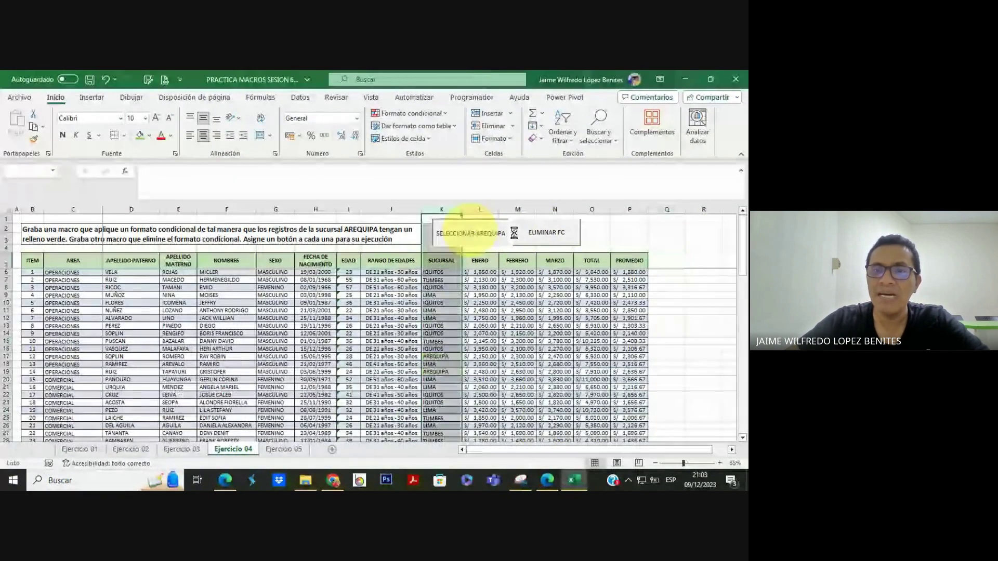
click(476, 233)
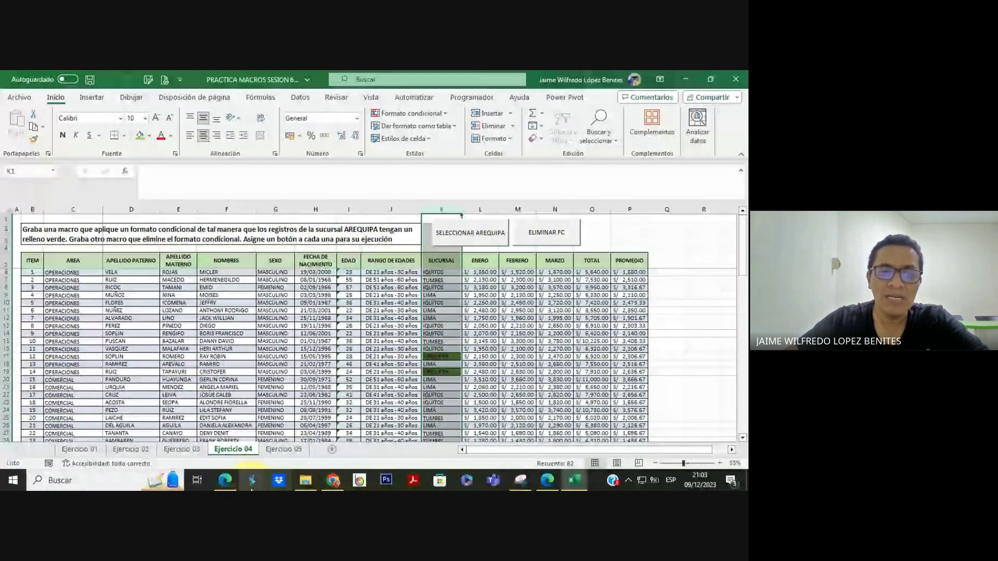
click(234, 483)
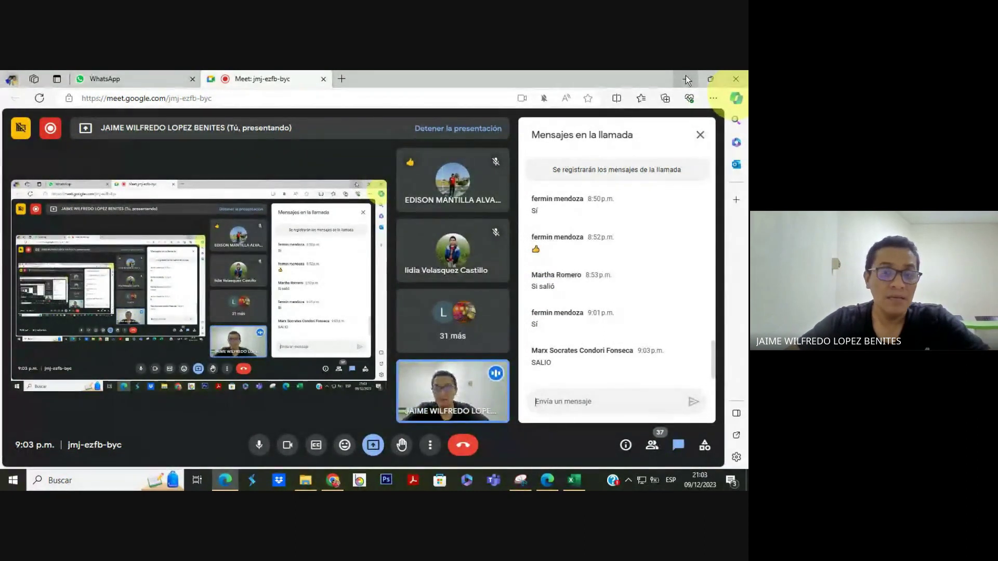
click(685, 76)
click(517, 280)
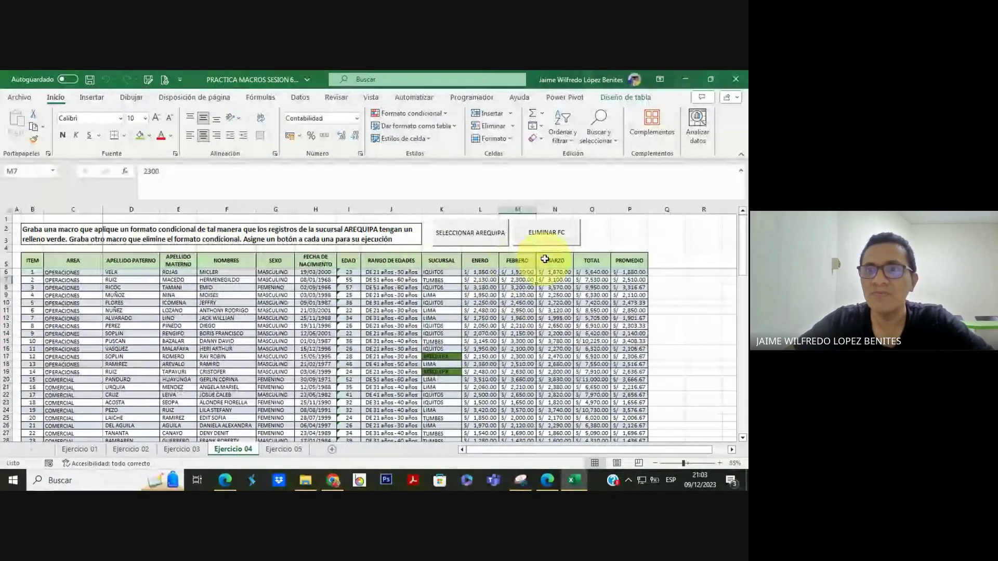
Review the ELIMINAR FC button's context options and the choices for clearing conditional formatting rules, with cell J9 selected
right_click(552, 232)
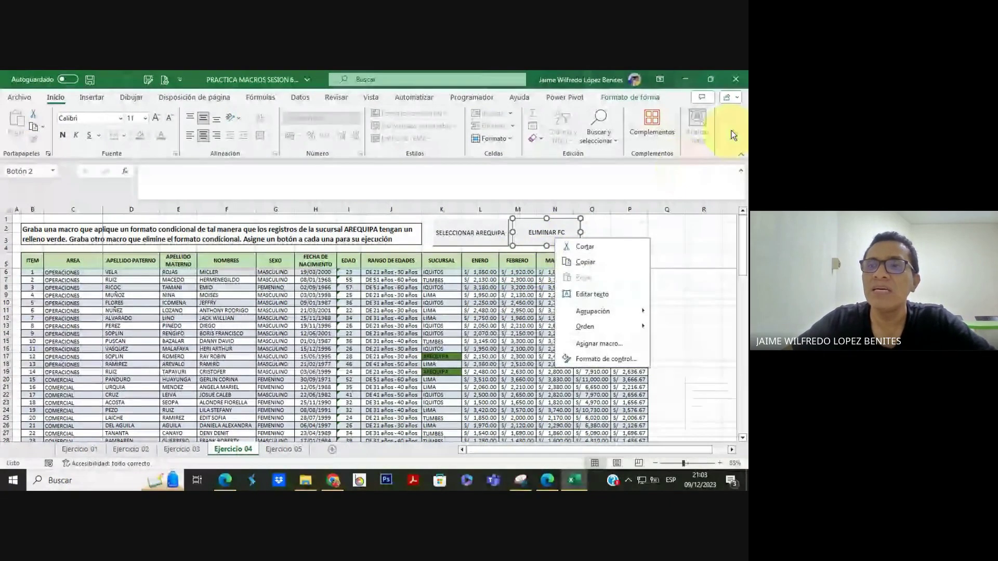
key(Escape)
click(397, 294)
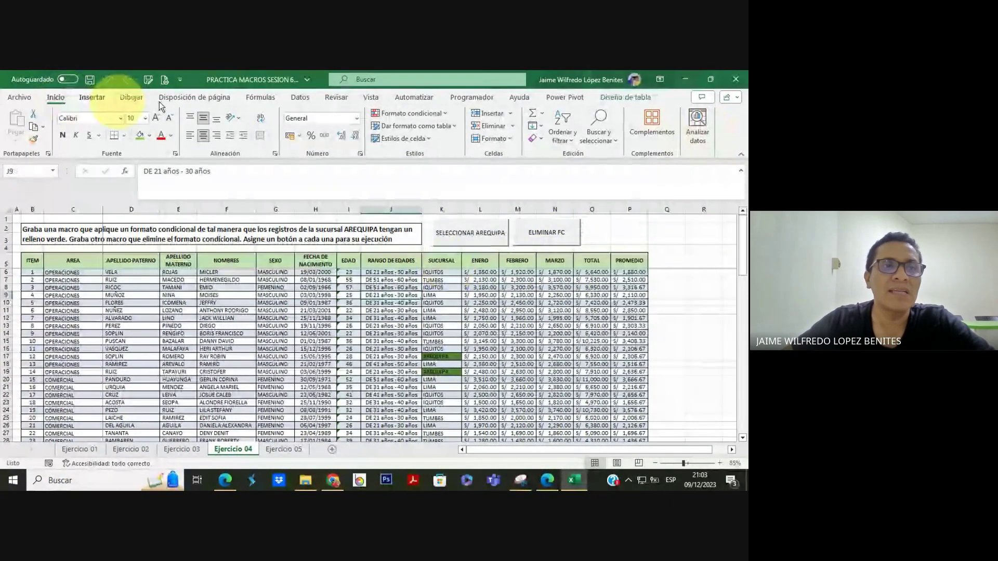
click(433, 114)
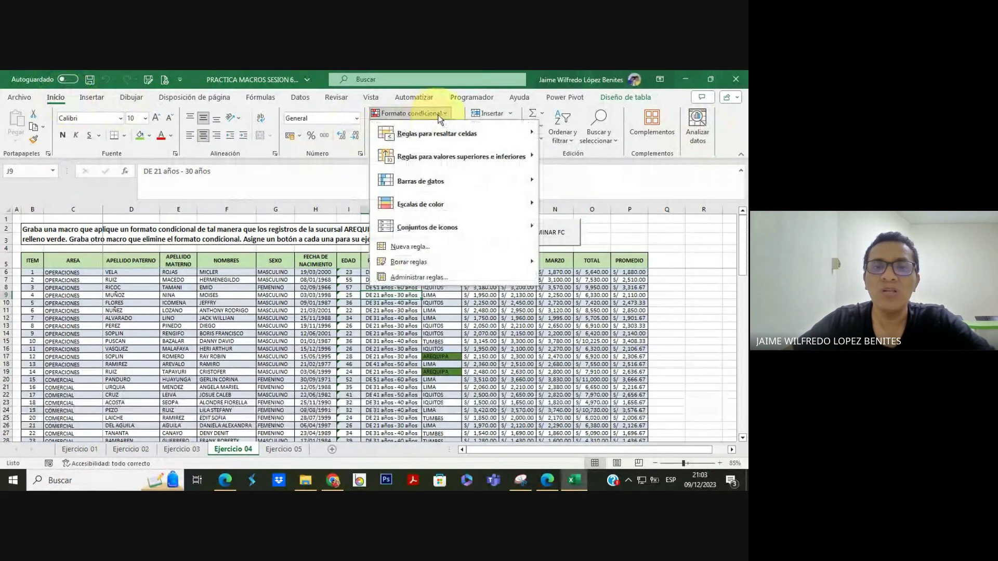
mouse_move(429, 265)
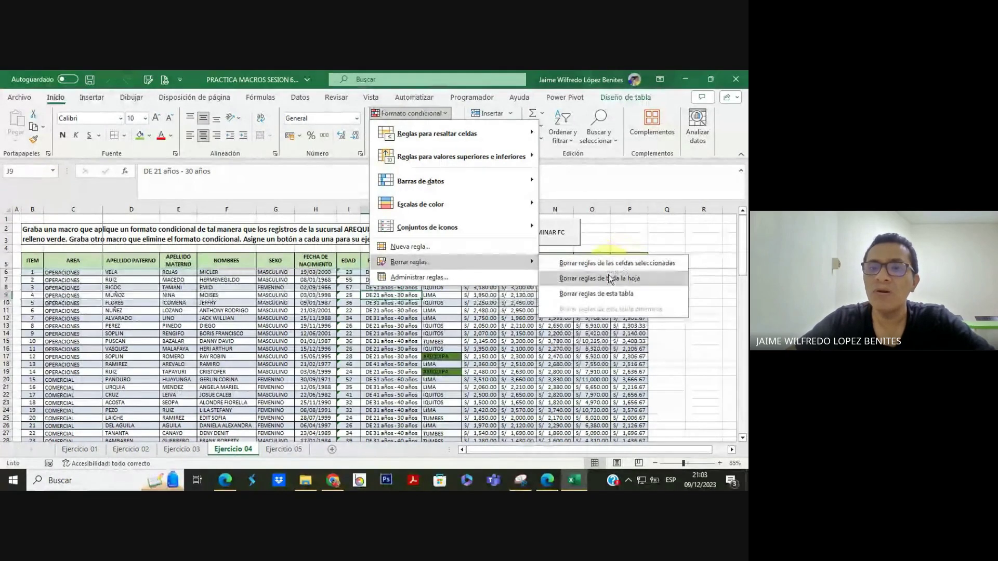
click(542, 287)
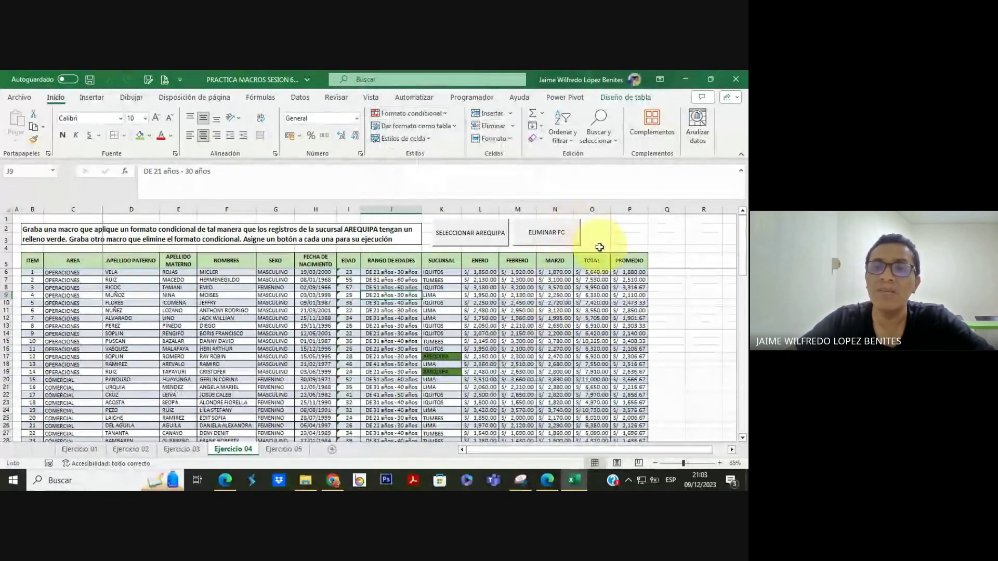
Start recording a new macro named QUITAR_FC, stored in this workbook
click(471, 97)
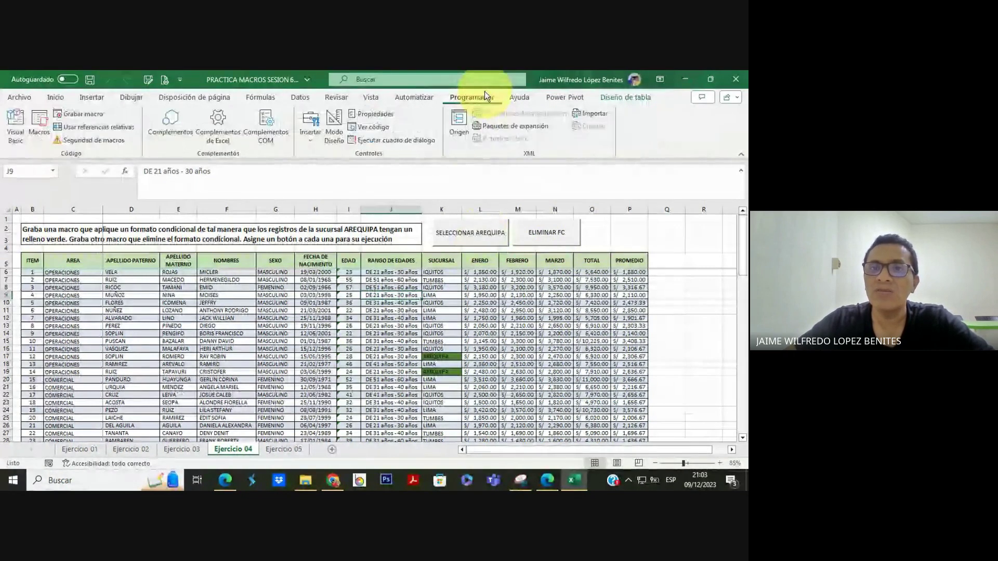
click(78, 114)
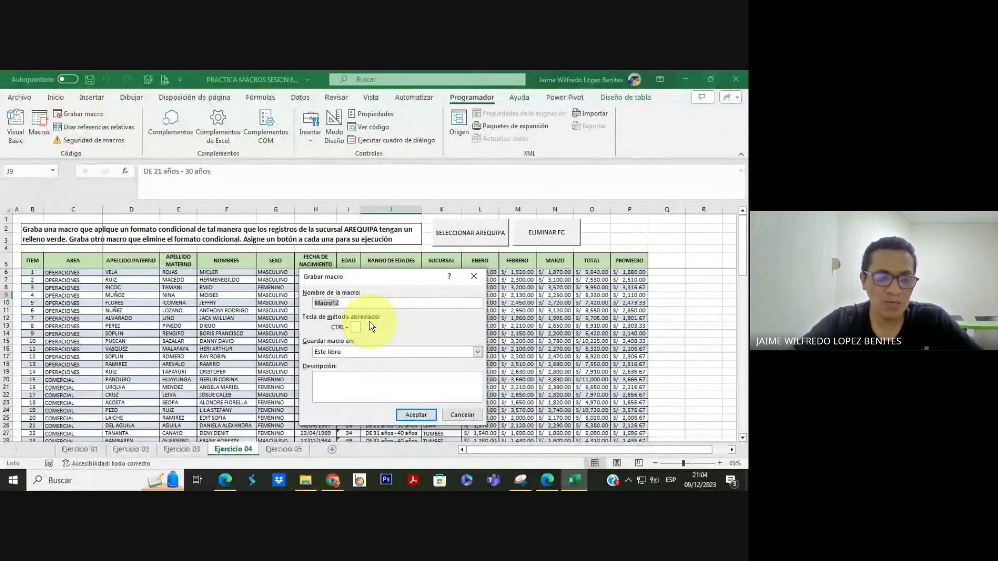
text(QUITAR_FC)
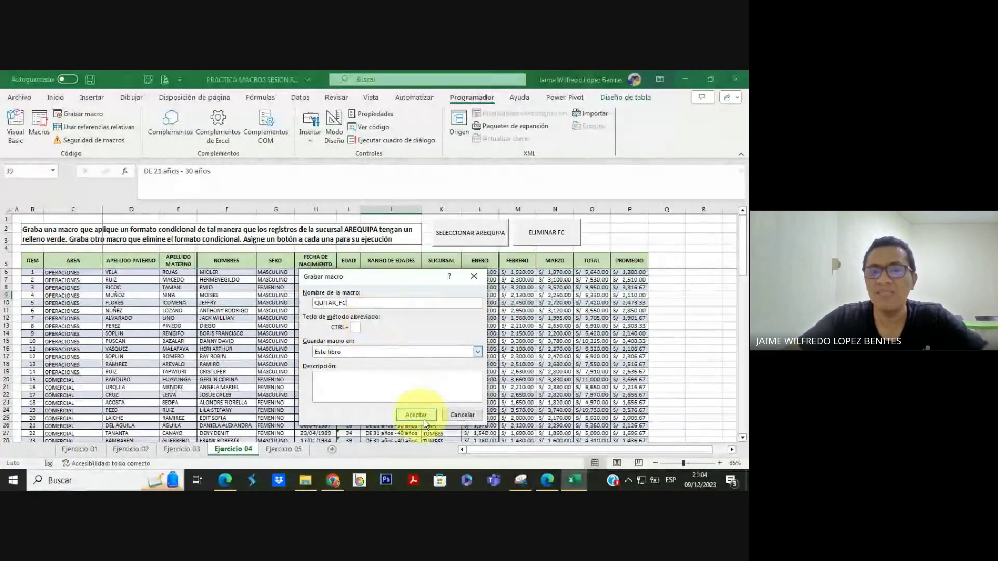
click(421, 417)
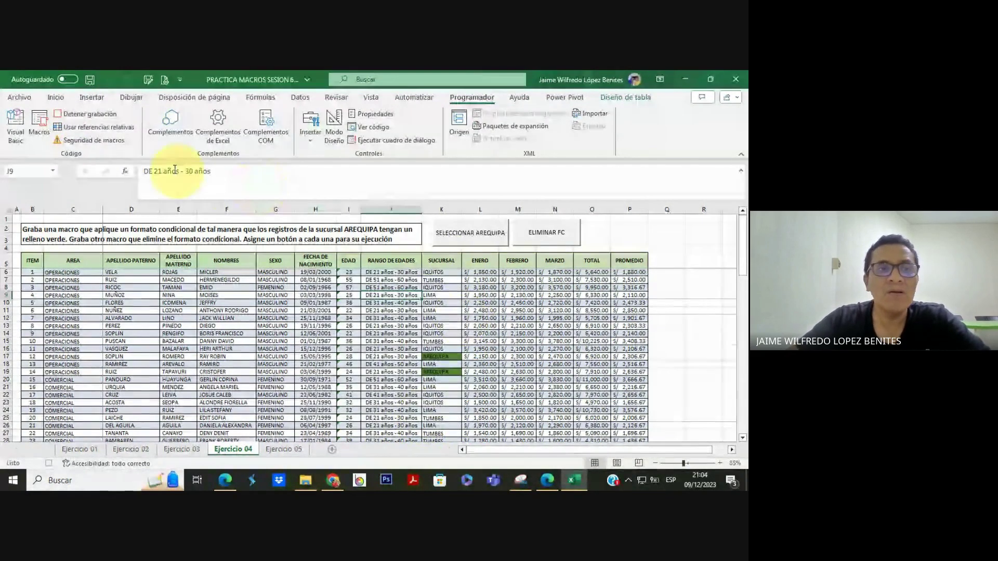
Clear the conditional formatting rules from this table and stop recording the macro
click(58, 99)
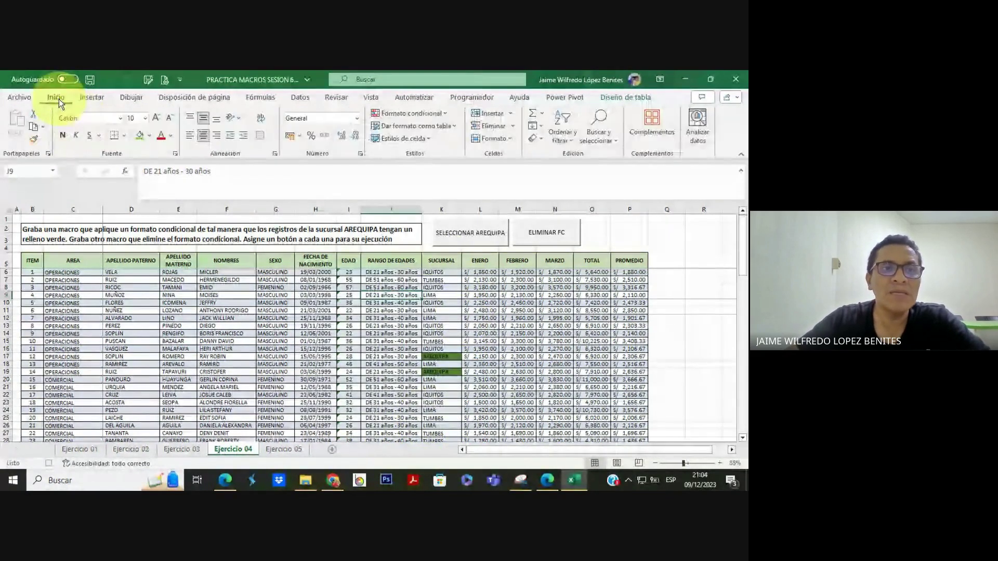
click(441, 114)
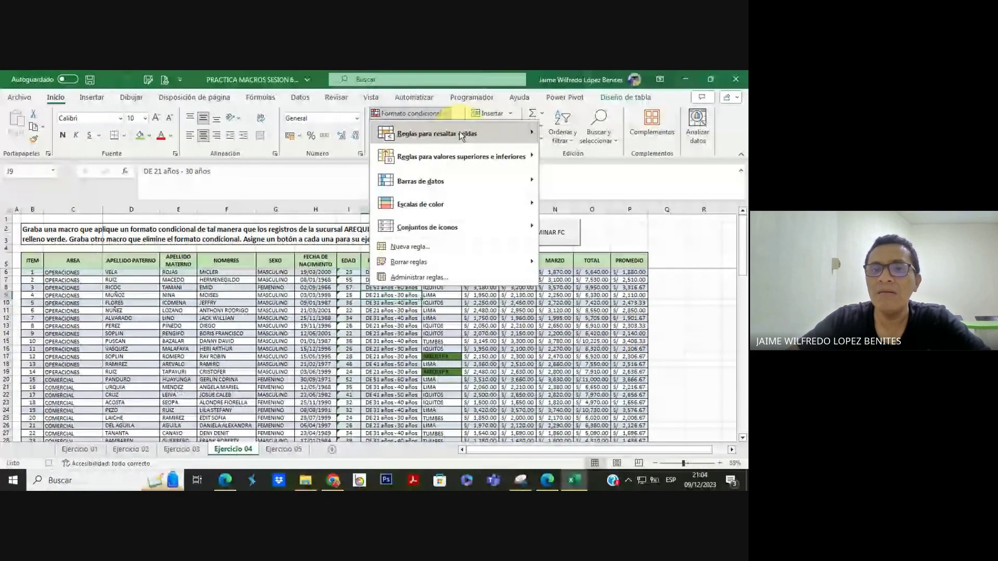
mouse_move(457, 264)
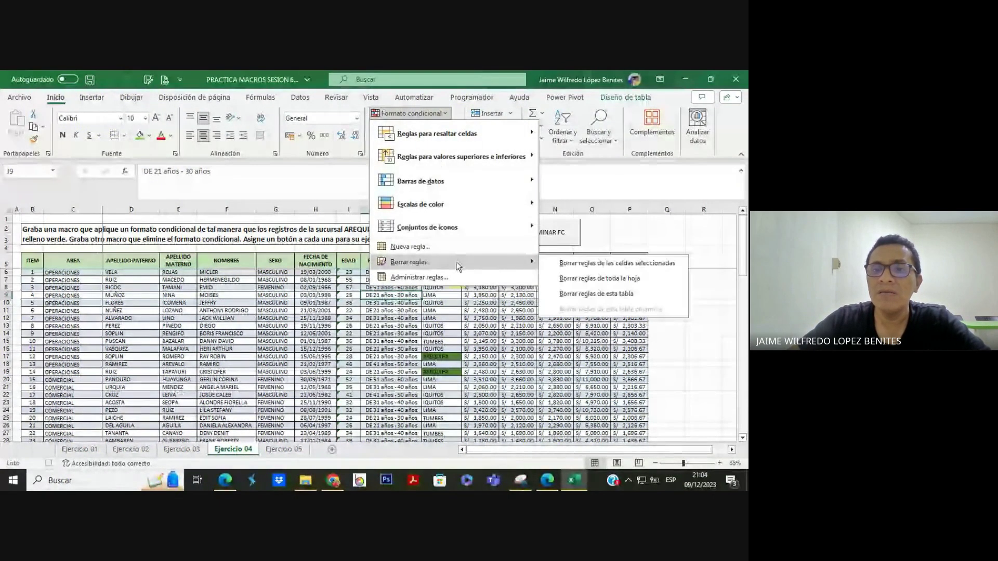
click(581, 295)
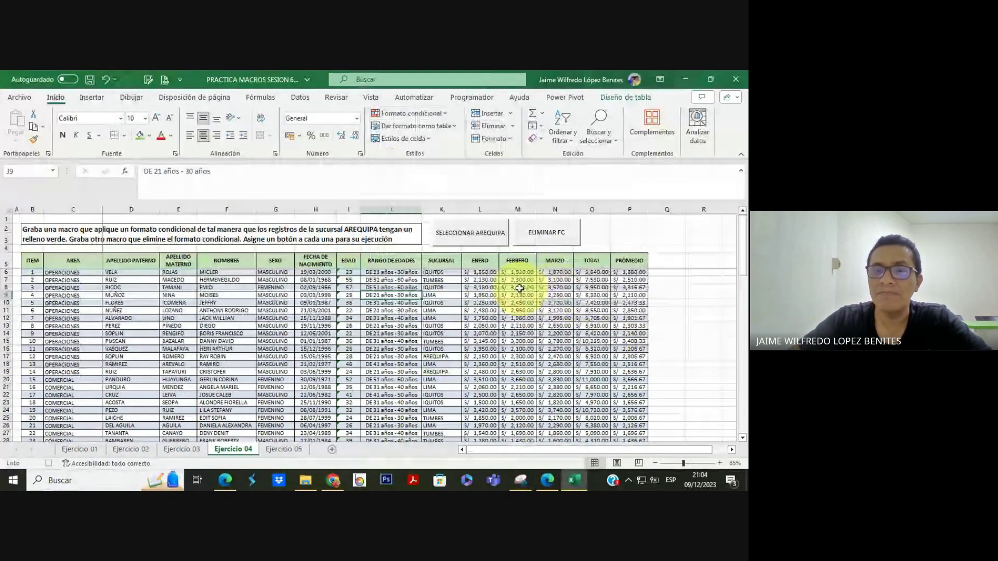
click(473, 97)
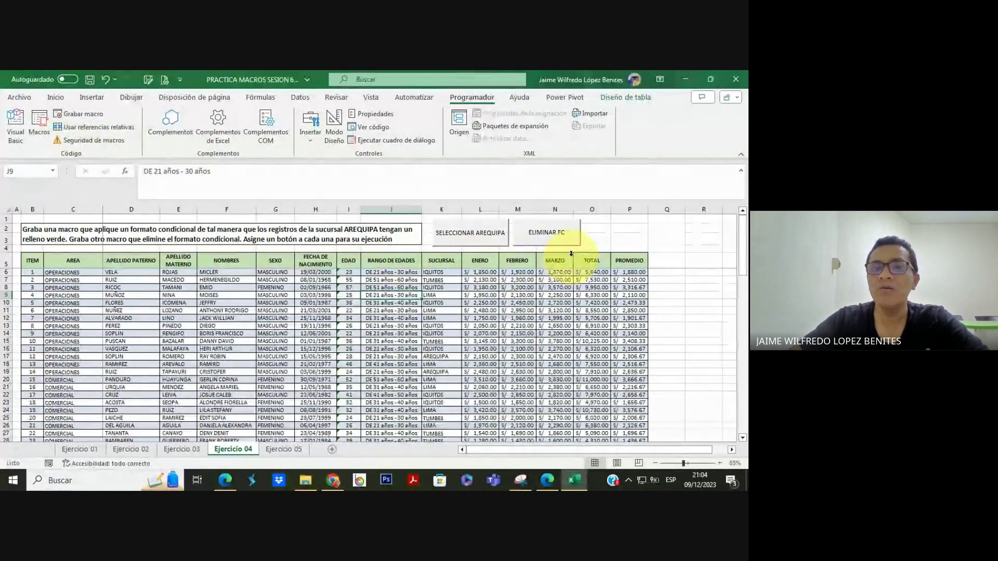
Draw a form-control button above the TOTAL and PROMEDIO columns and assign the QUITAR_FC macro to it
click(312, 139)
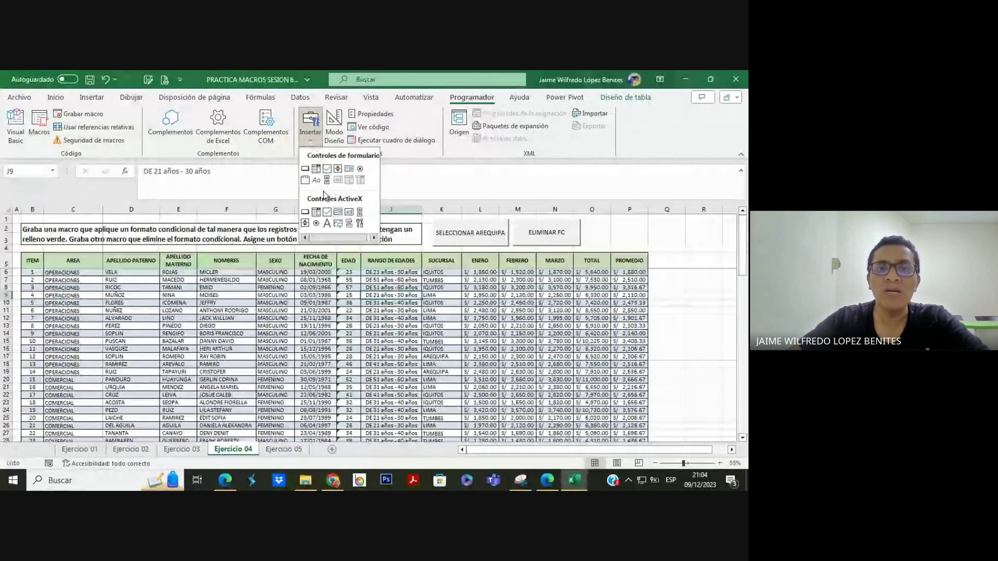
click(305, 169)
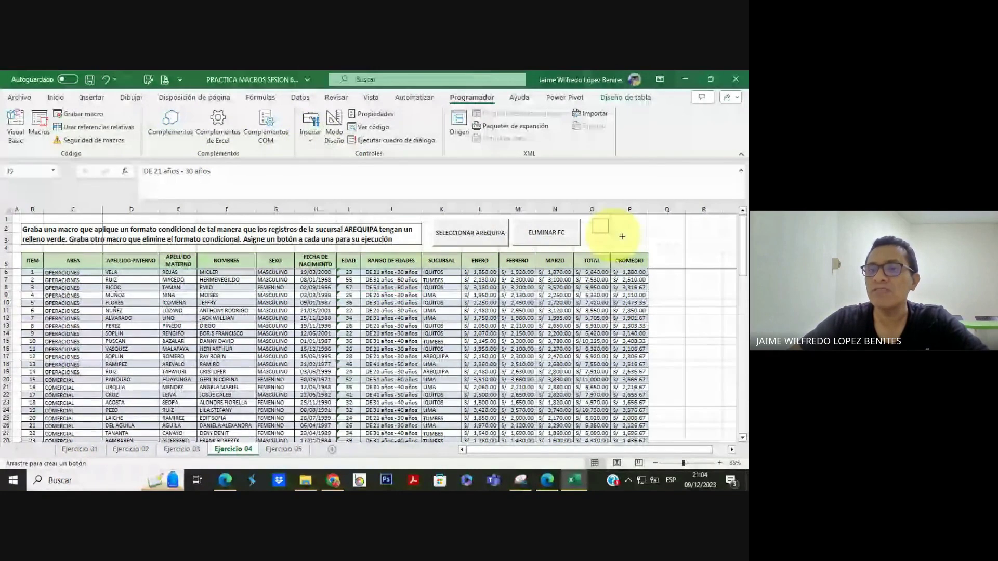
drag(622, 237, 624, 239)
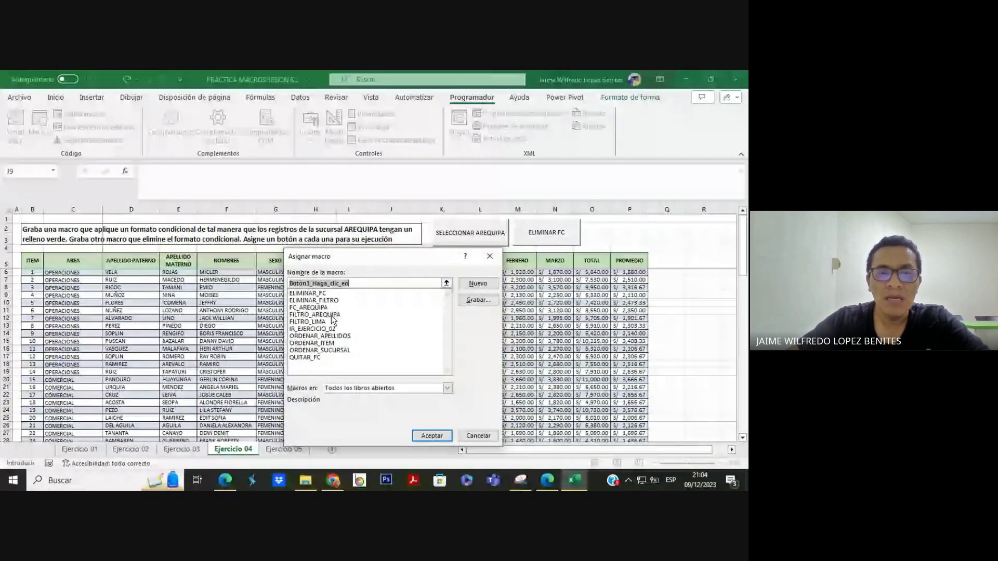
click(305, 357)
click(436, 435)
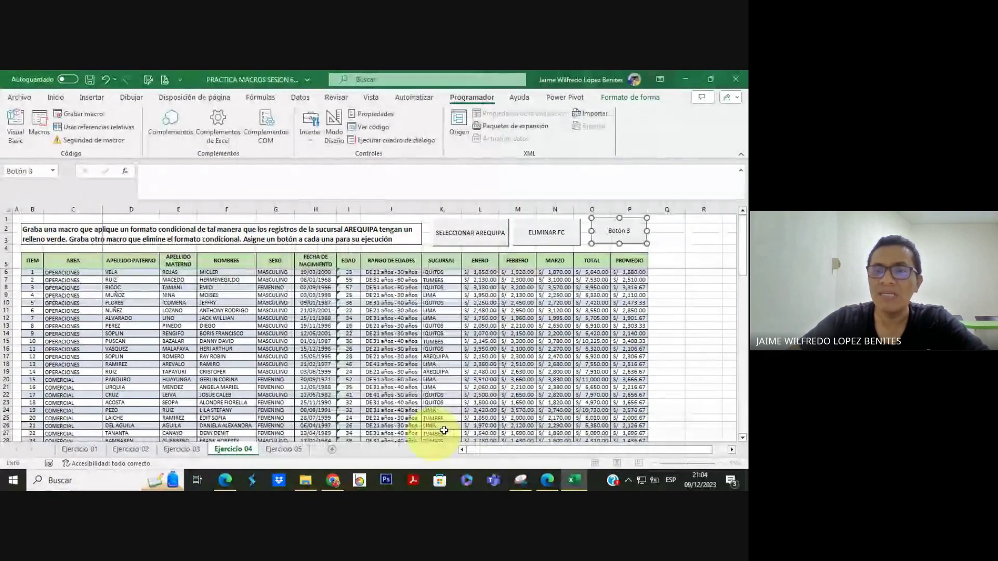
Test the macros by running SELECCIONAR AREQUIPA and Botón 3 alternately, twice each, and select cell N11
click(470, 232)
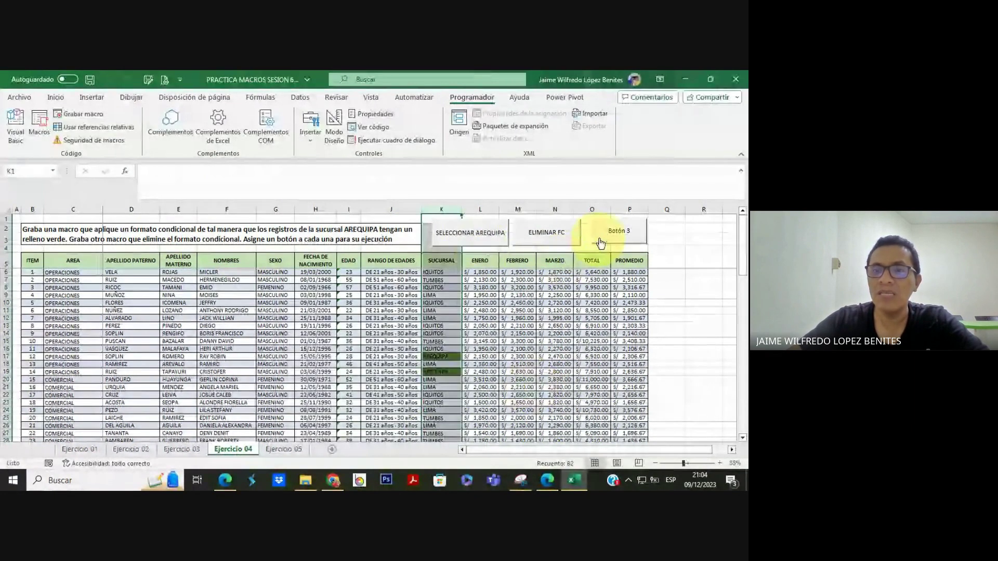
click(615, 229)
click(488, 240)
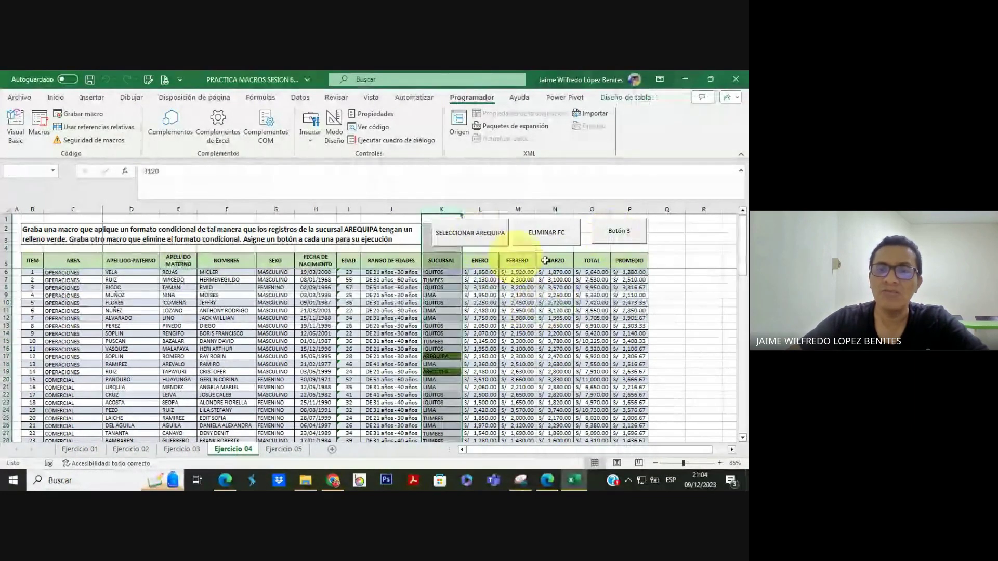
click(618, 232)
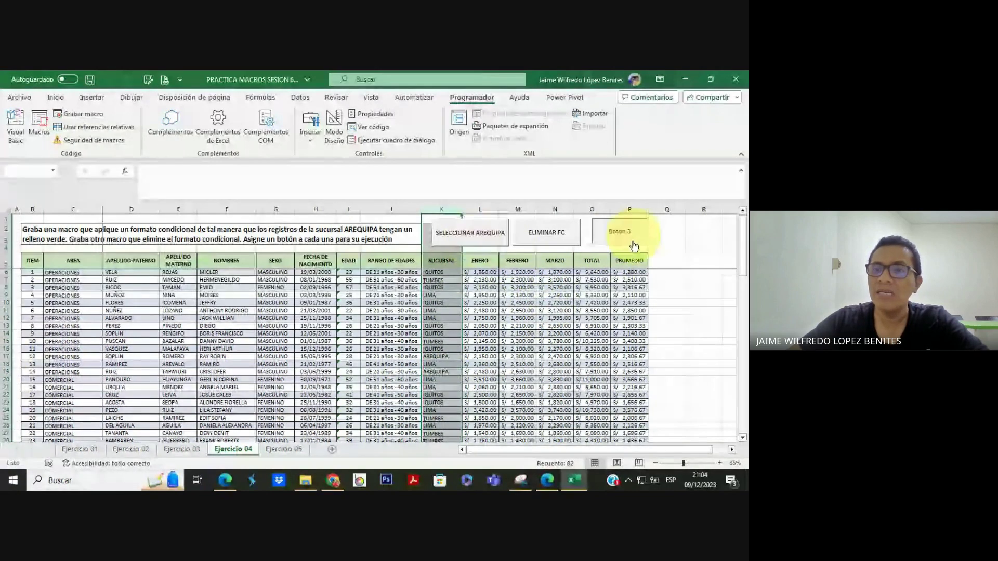
click(551, 310)
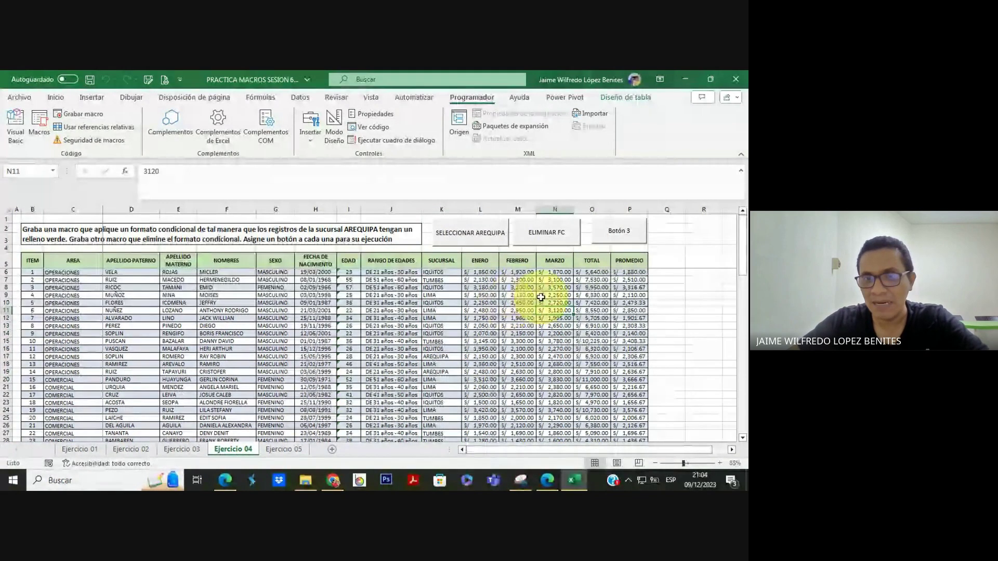
View Botón 3's context options, deselect it, and check the Google Meet chat before returning to the workbook
right_click(608, 232)
key(Escape)
click(348, 403)
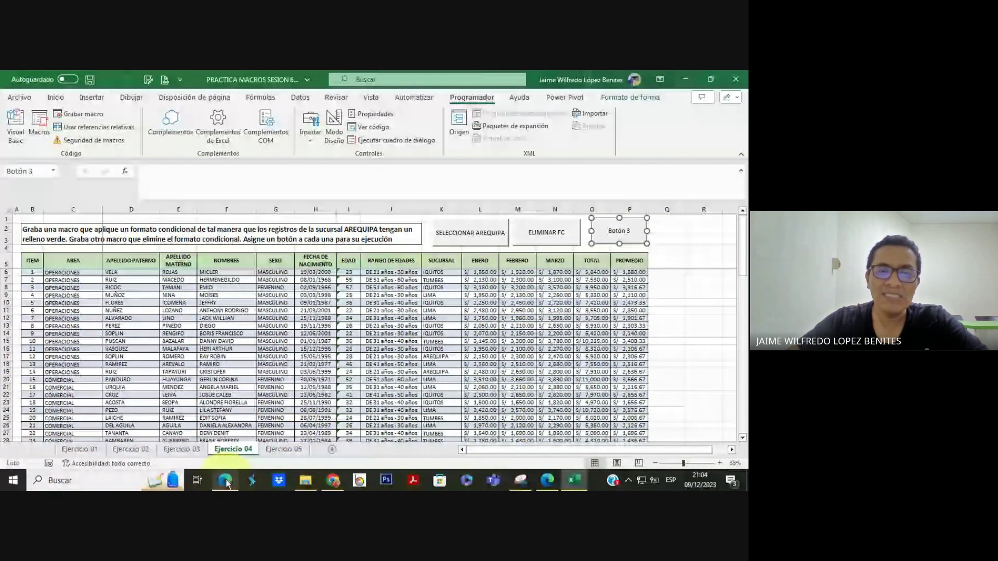
click(221, 432)
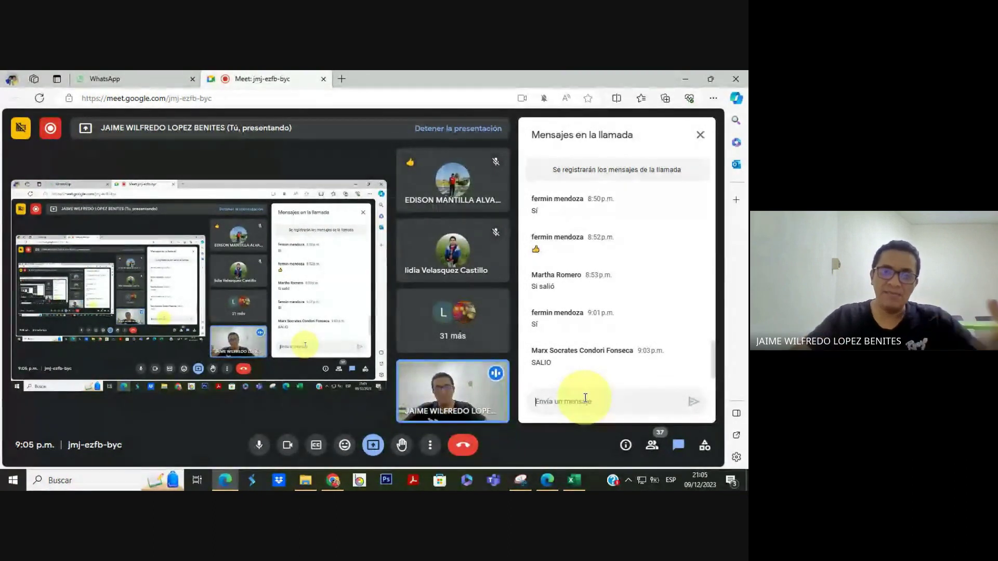
click(684, 78)
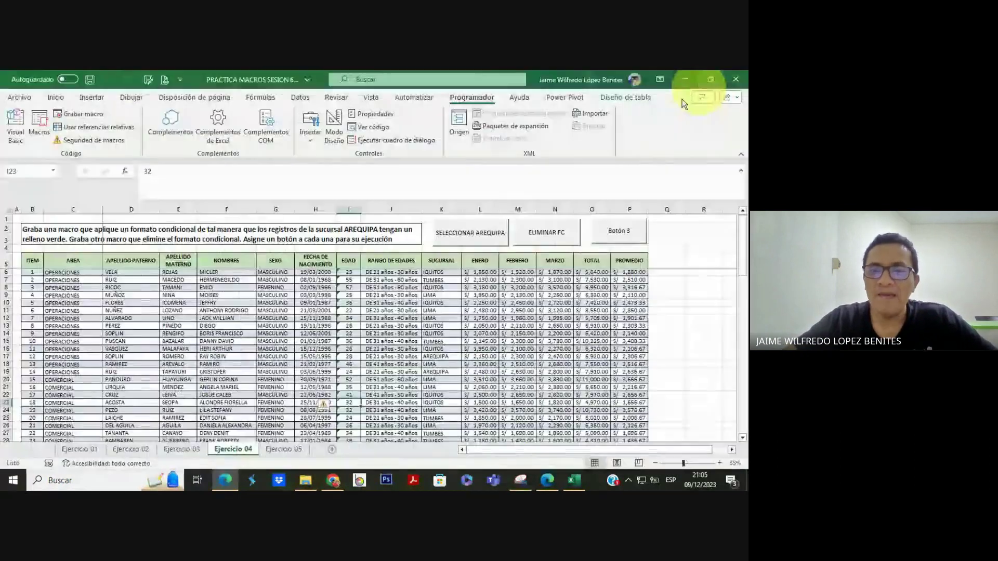
Read the instructions on Ejercicio 05, comparing it with Ejercicio 04, and check the Google Meet chat before returning to the workbook
key(ctrl+Page_Down)
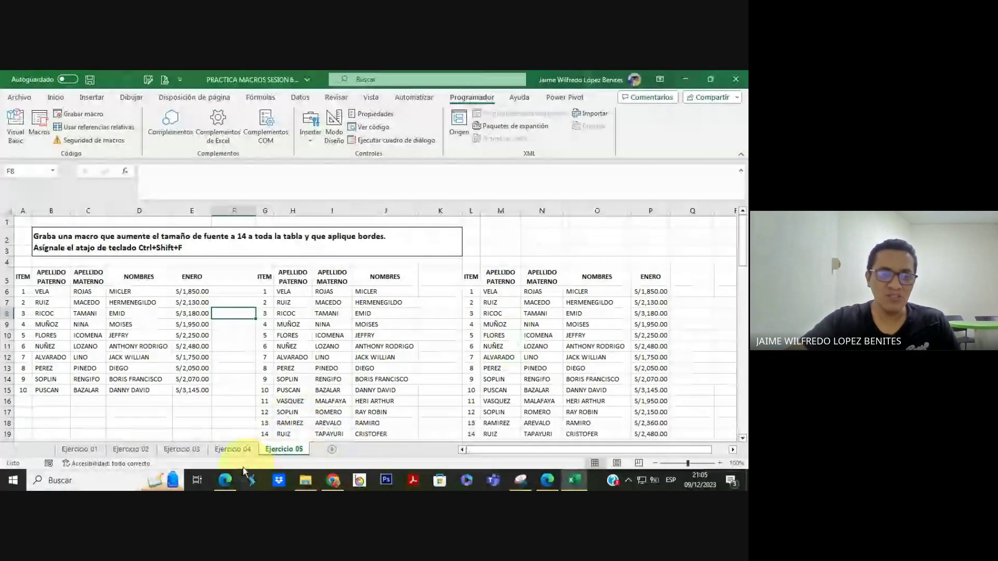
click(228, 476)
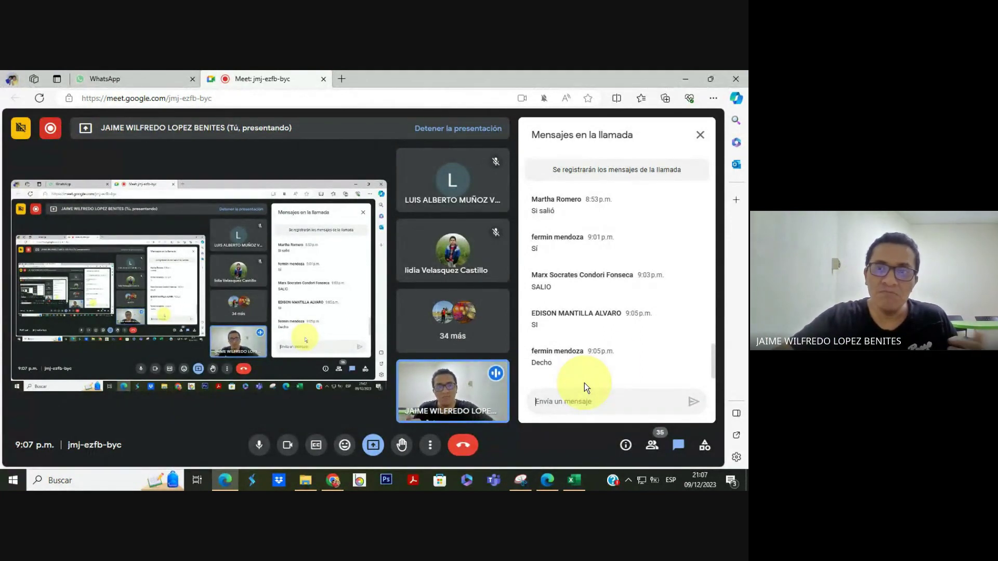
click(681, 78)
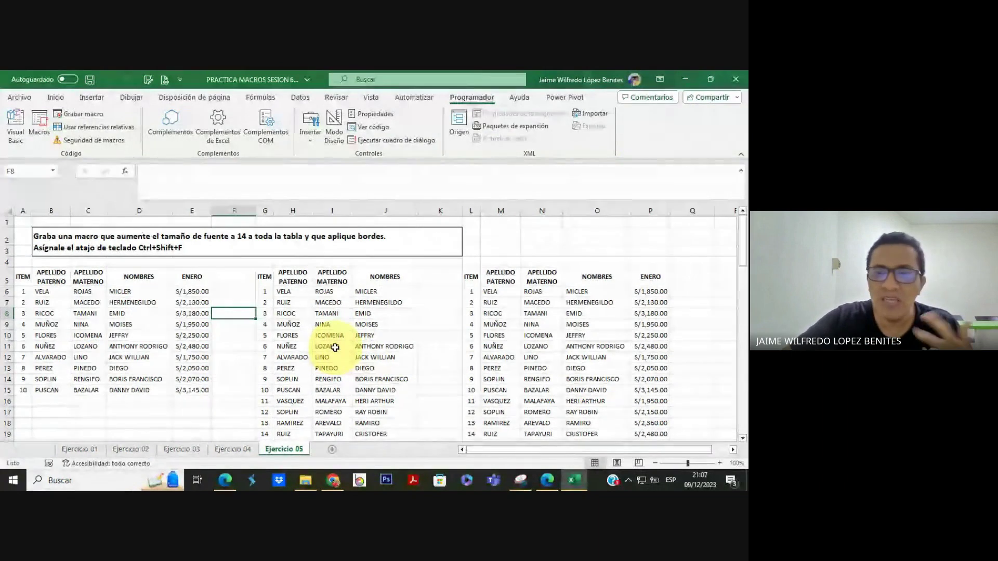
click(232, 449)
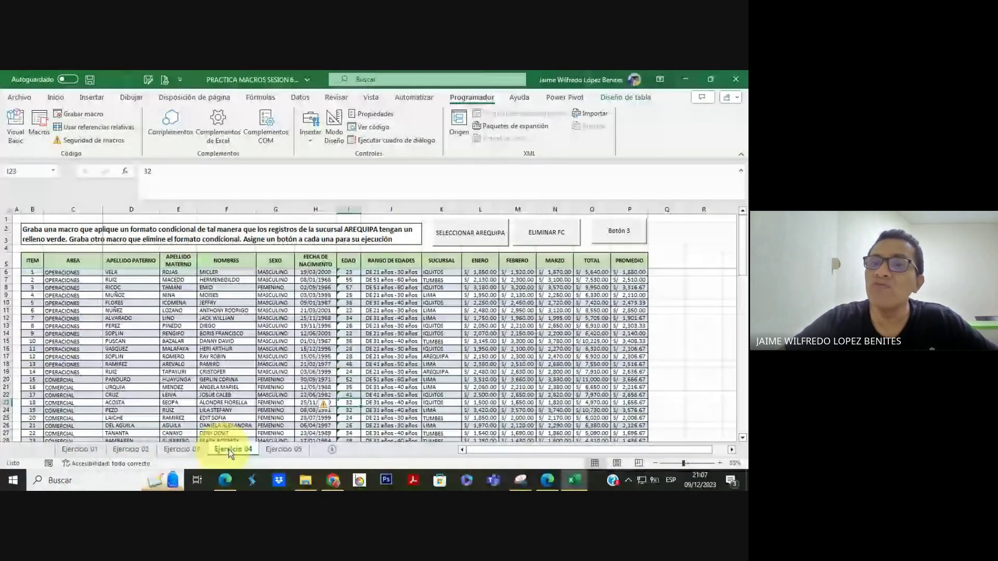
click(288, 448)
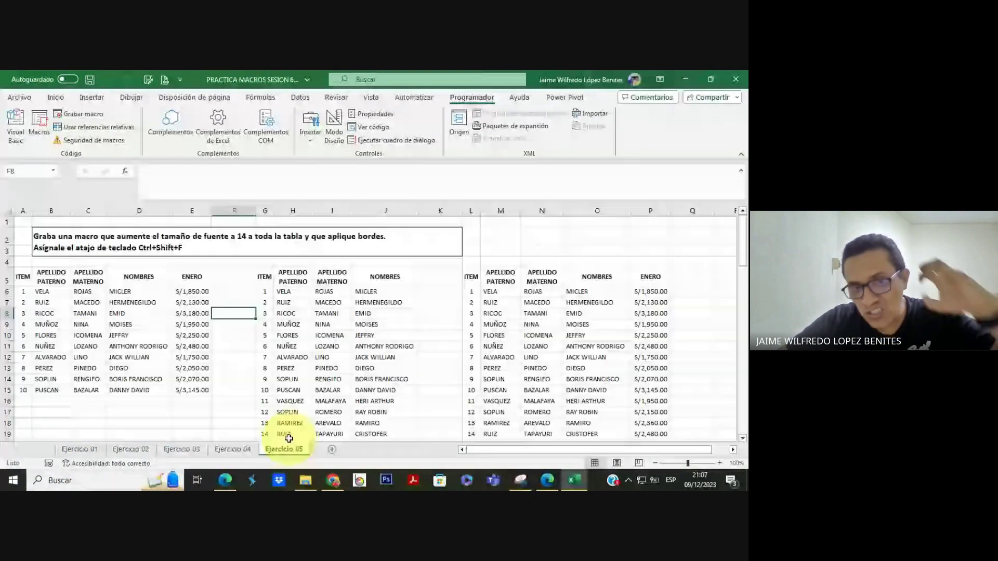
click(322, 358)
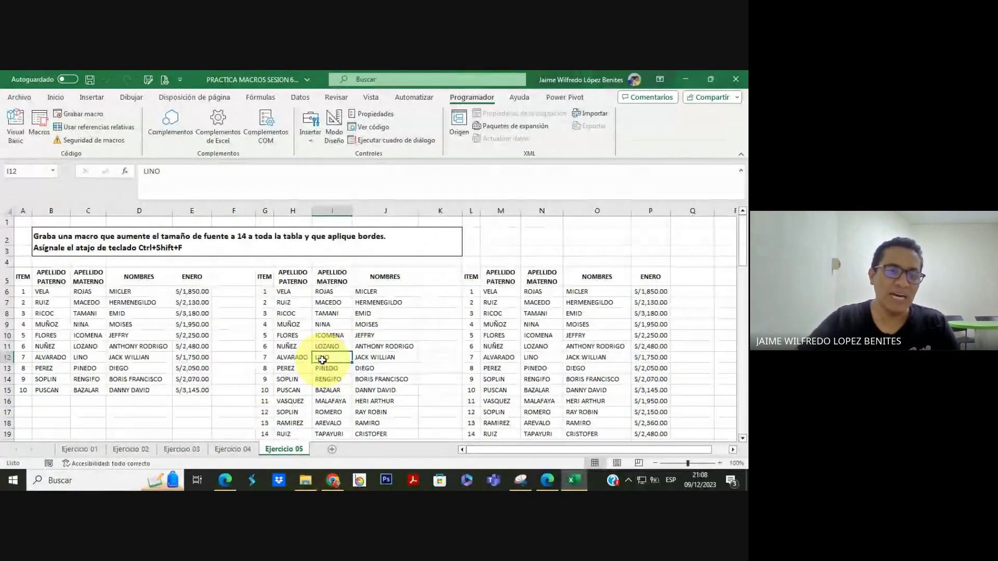
click(228, 481)
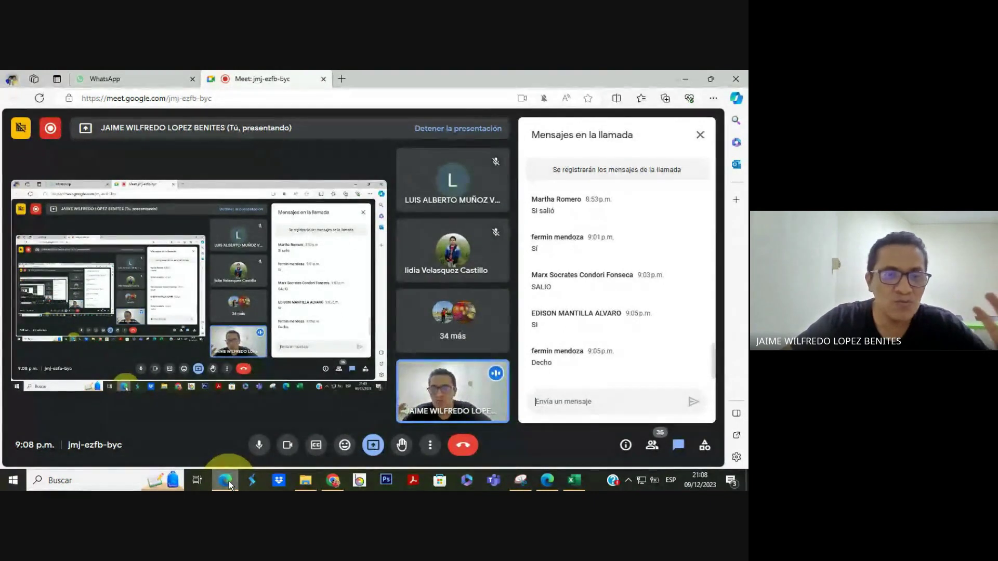
click(229, 481)
drag(21, 277, 187, 384)
click(314, 335)
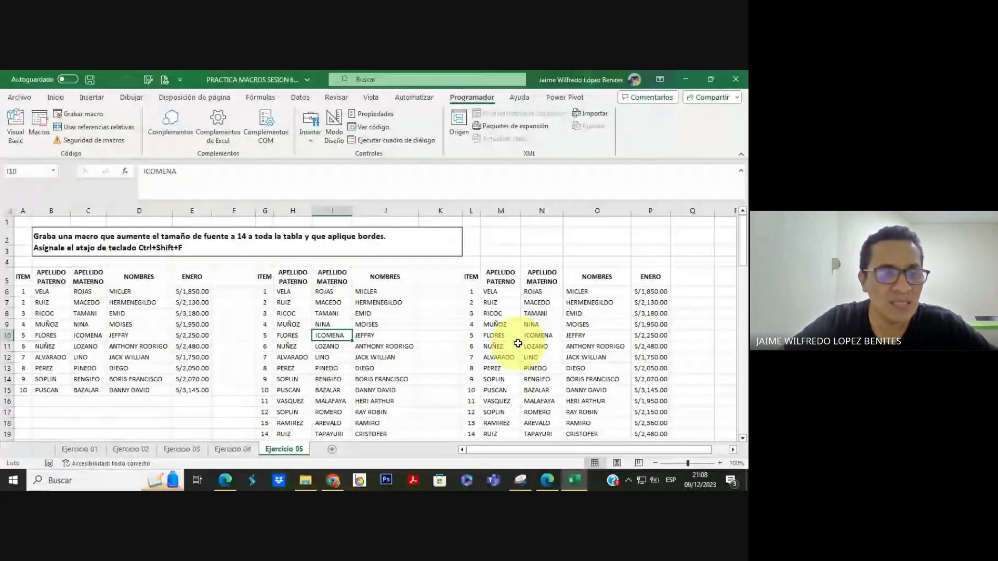
click(142, 411)
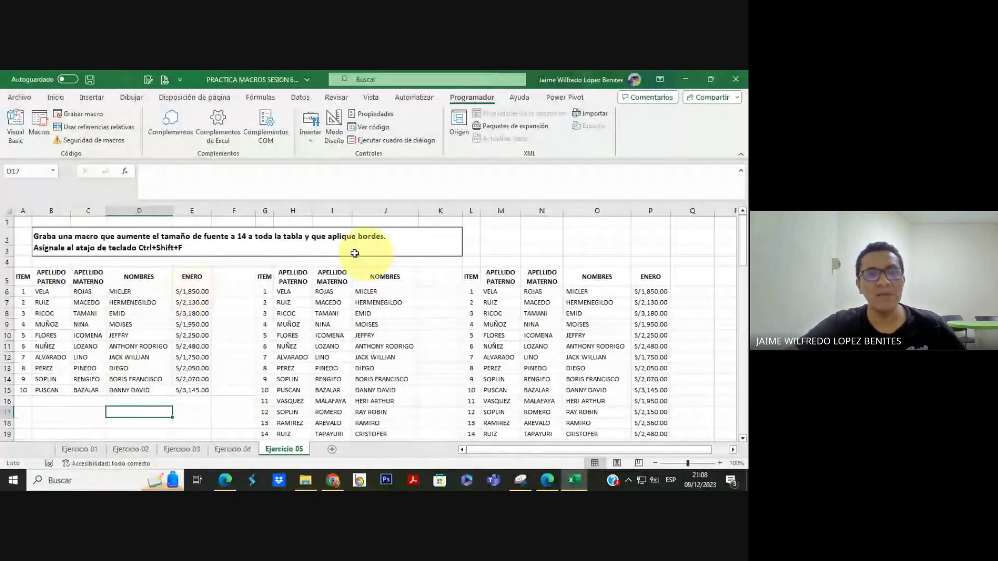
Try font size 14 and all borders on the first table, A5:E15, then undo both changes and deselect the table
drag(23, 278, 209, 389)
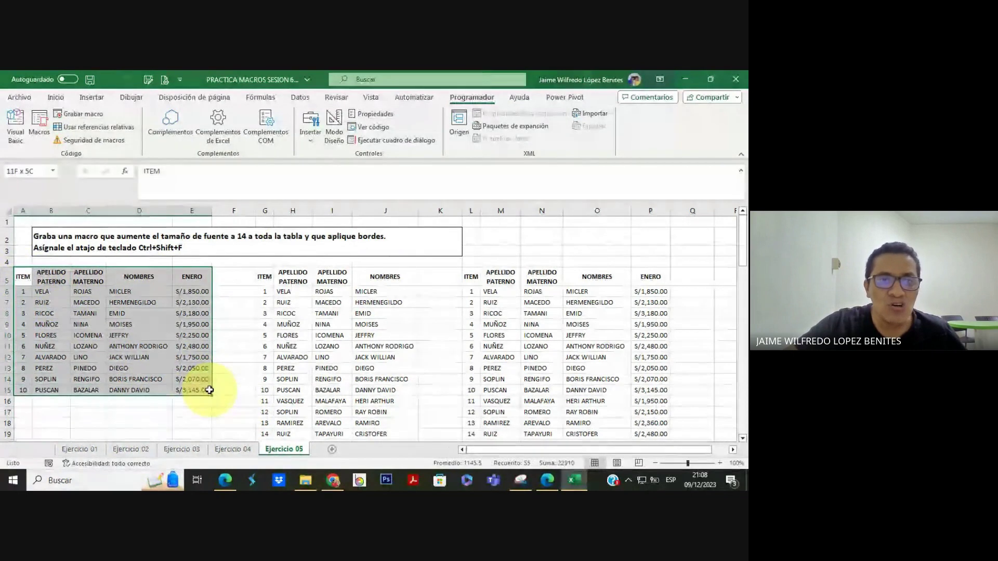
click(57, 98)
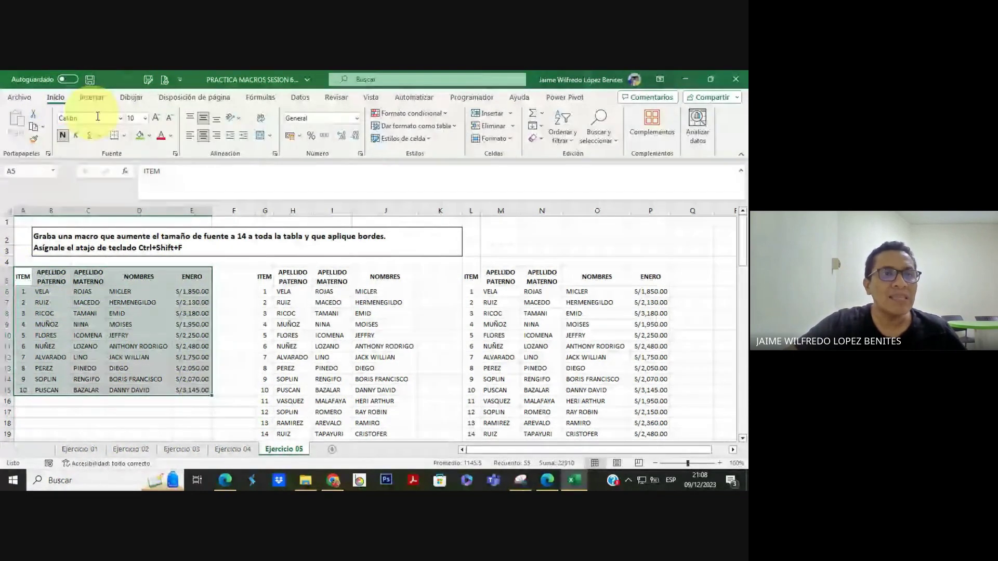
click(145, 118)
click(136, 193)
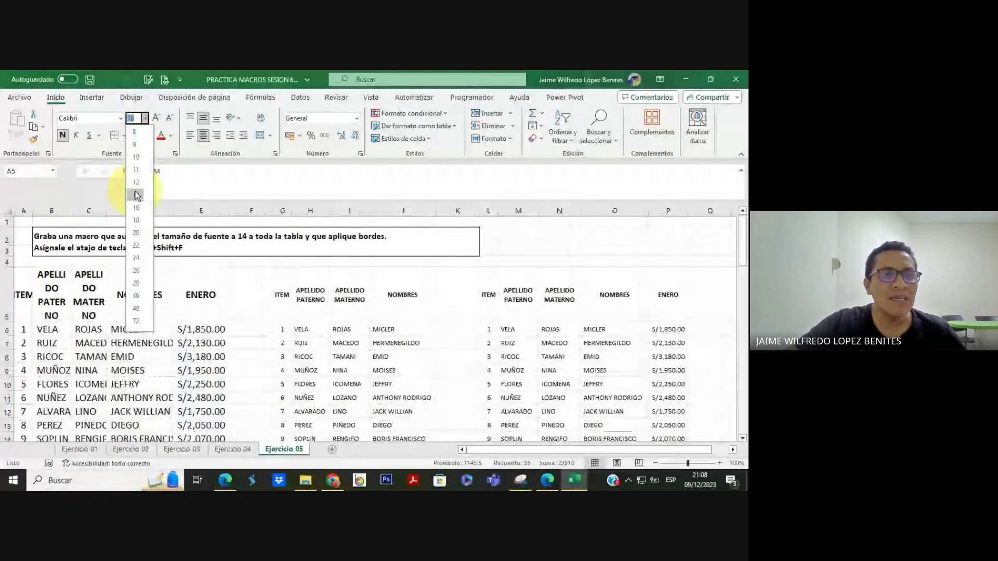
click(125, 135)
click(135, 245)
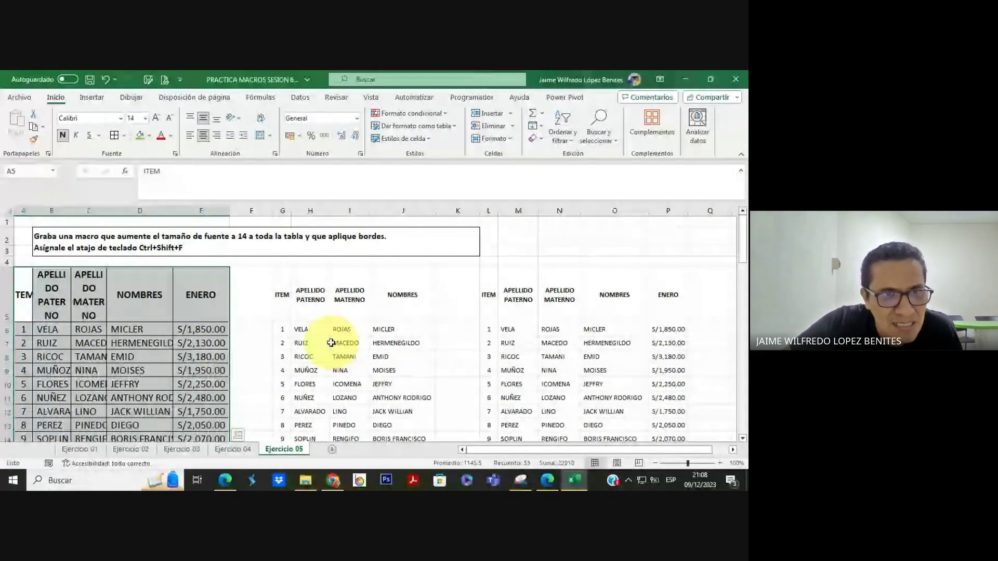
key(ctrl+z)
key(ctrl+z)
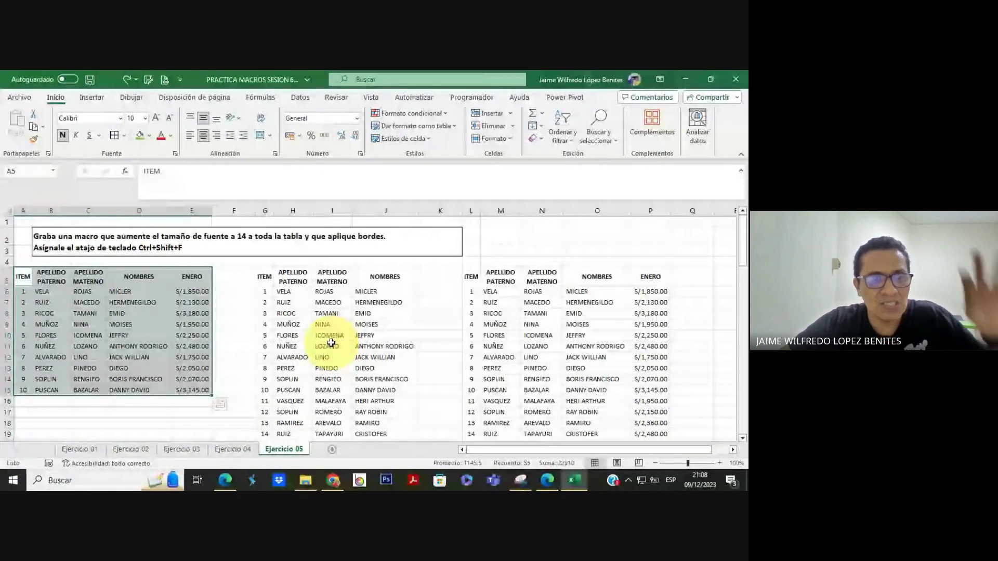
click(239, 344)
click(120, 432)
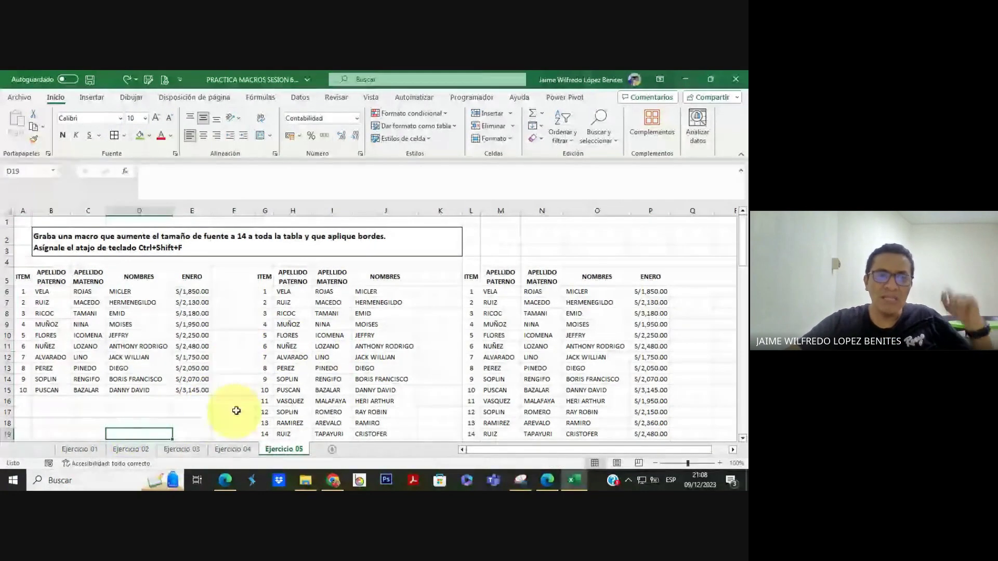
Select the entire first table starting from cell D11, try font size 14 on it, and undo the change
click(150, 346)
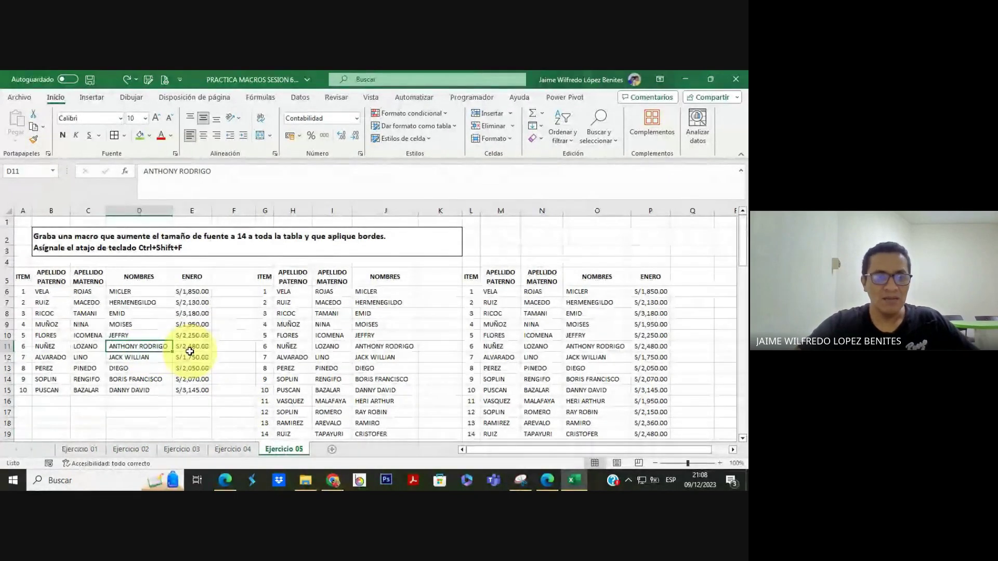
key(ctrl+a)
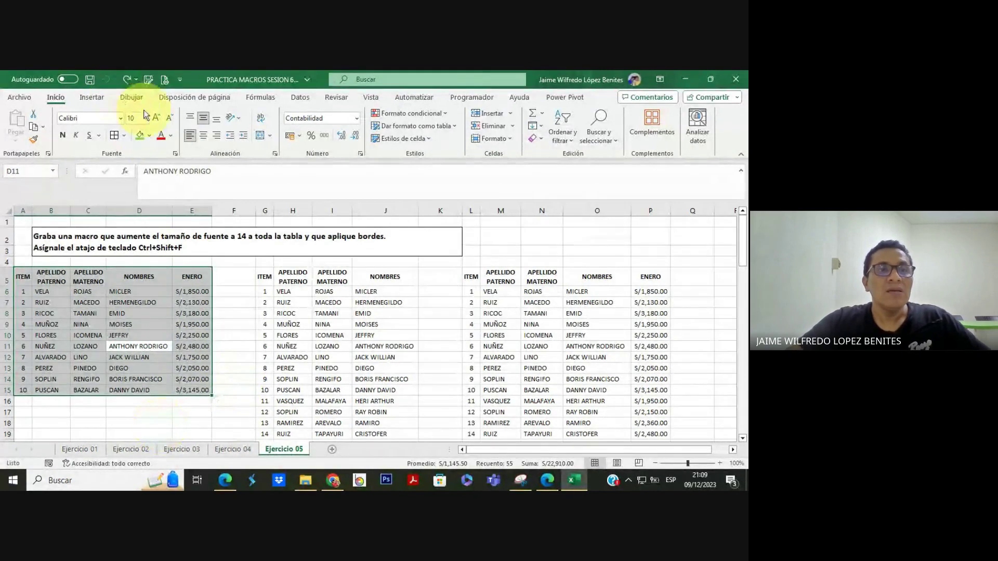
click(146, 118)
click(147, 195)
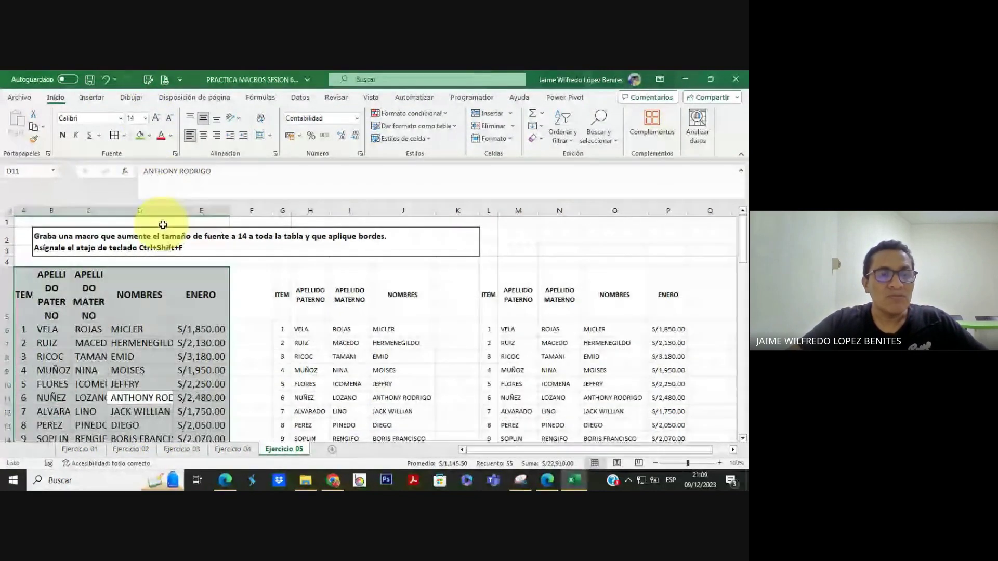
key(ctrl+z)
click(242, 326)
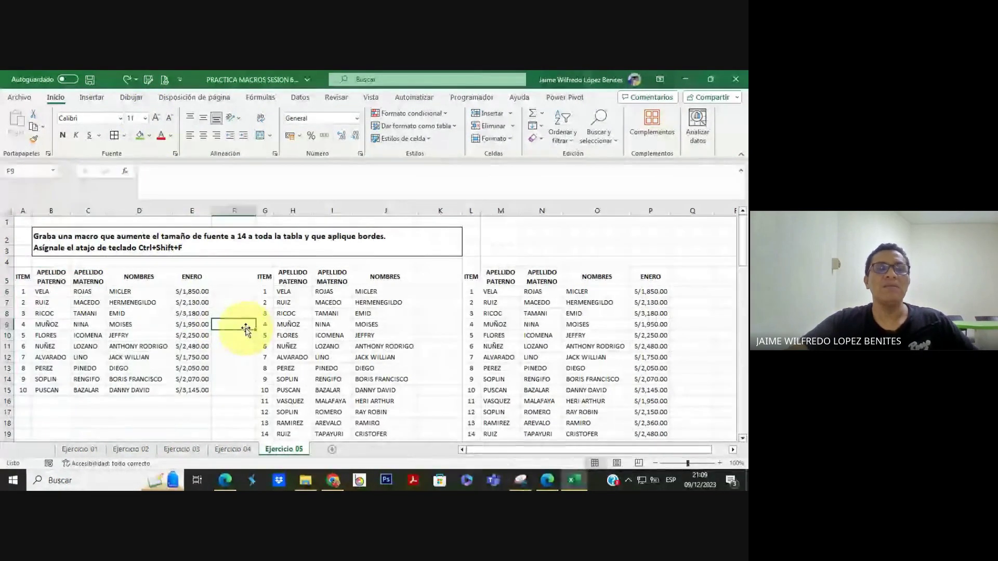
click(222, 422)
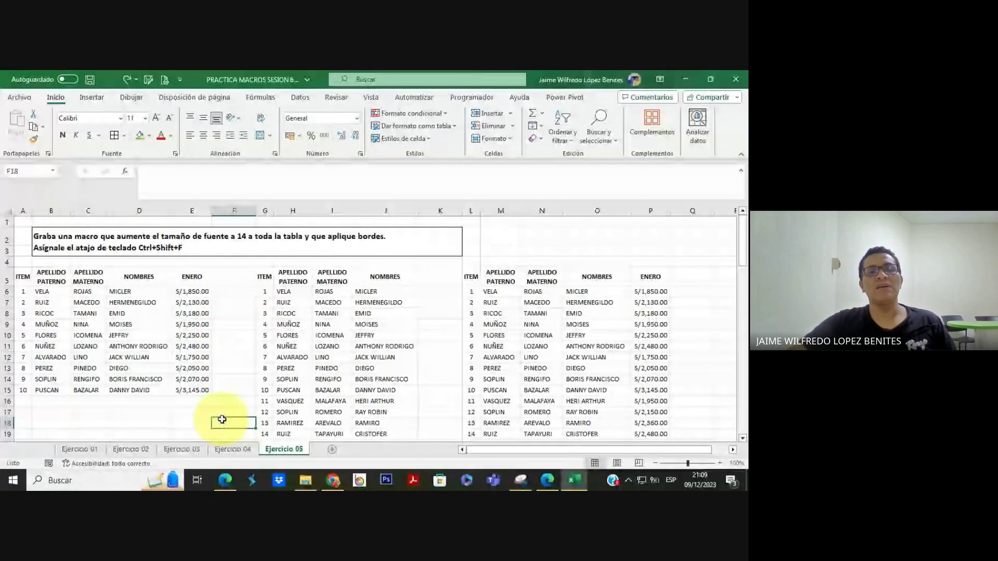
Start recording a macro named TABLA_1 with the shortcut Ctrl+Shift+F, stored in this workbook
click(470, 98)
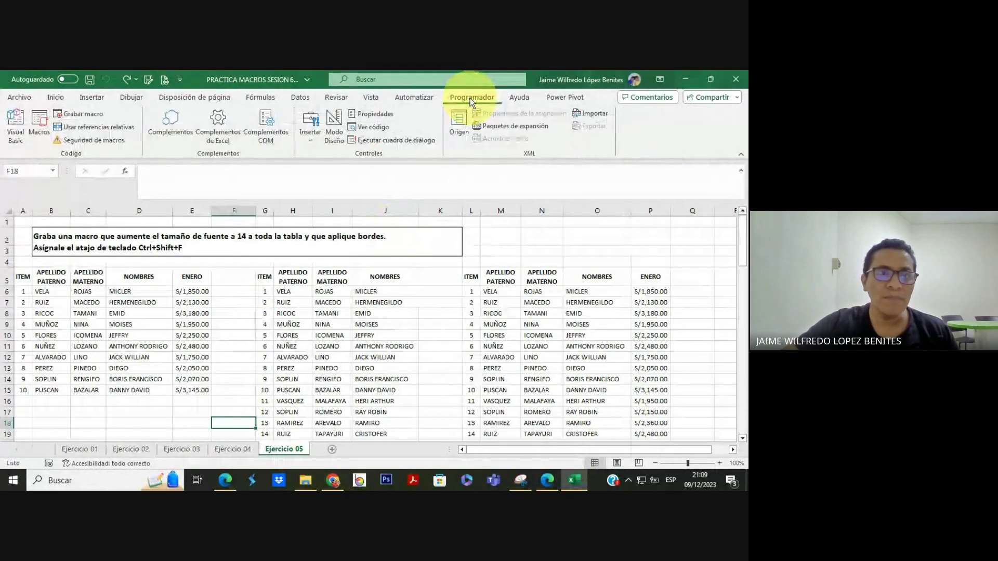
click(81, 114)
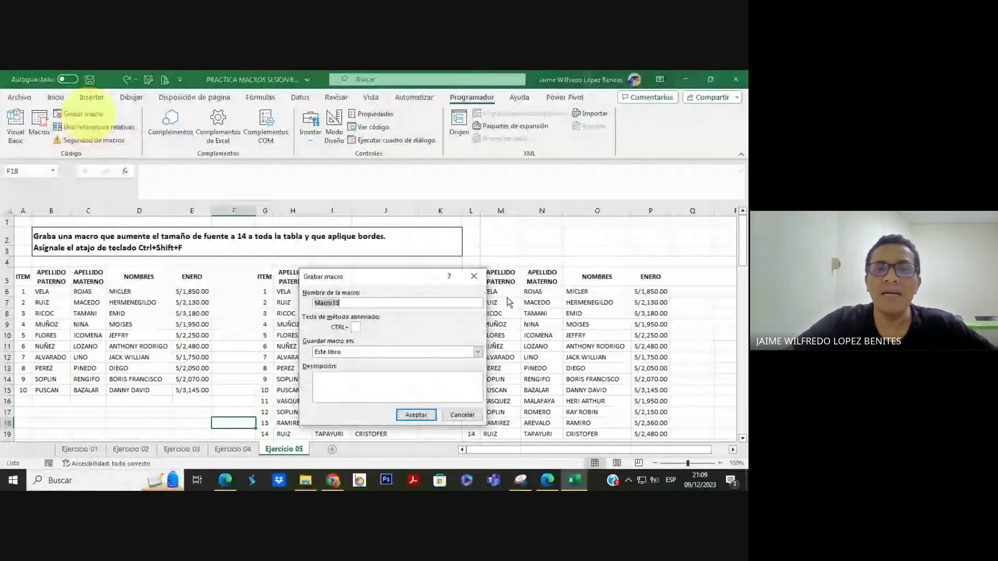
click(224, 480)
click(225, 481)
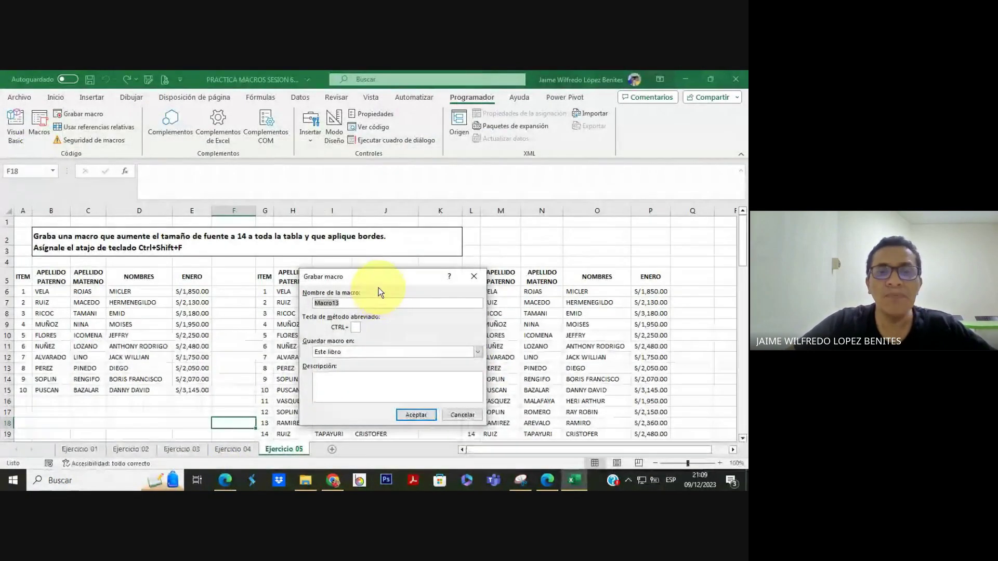
text(TAB)
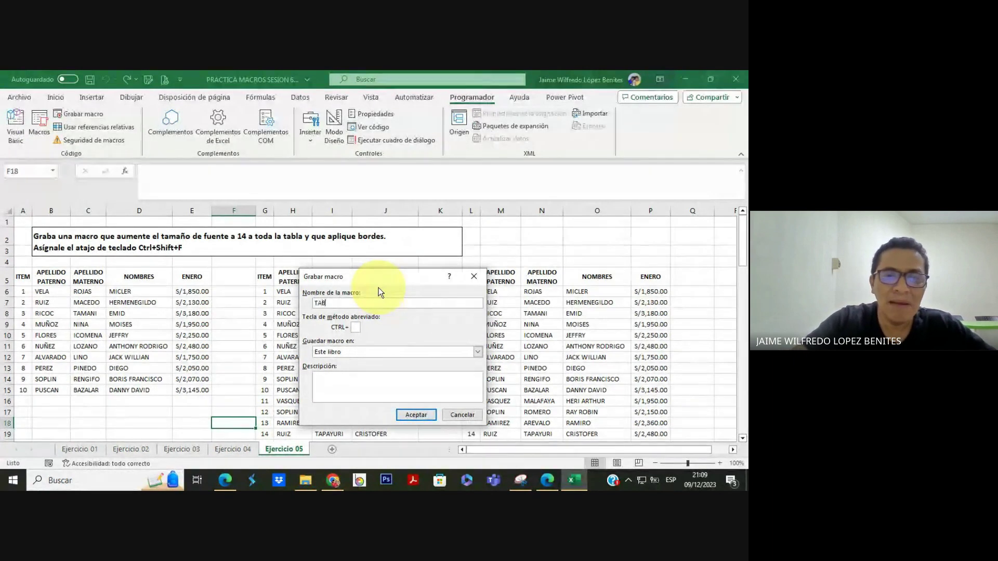
text(LA_)
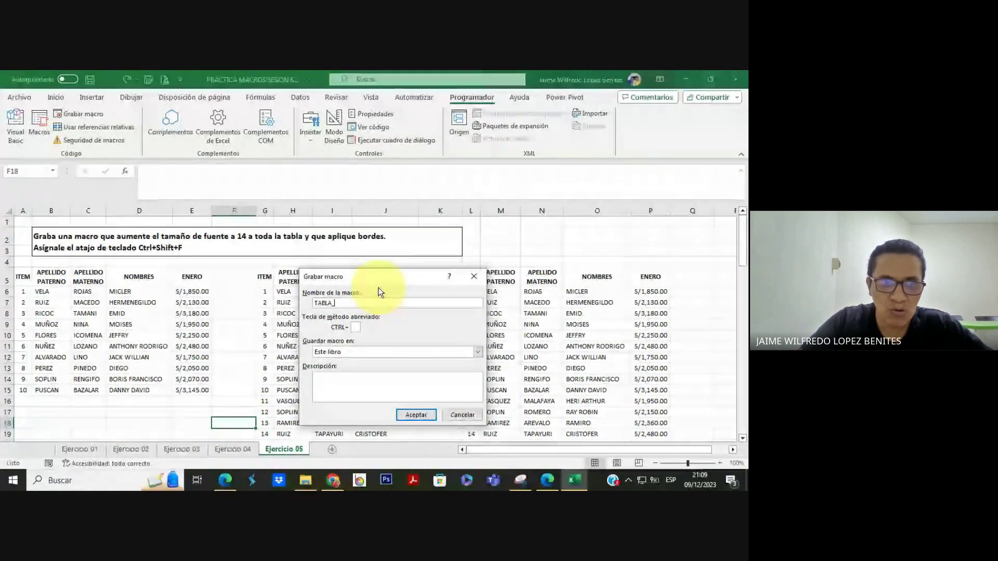
text(1)
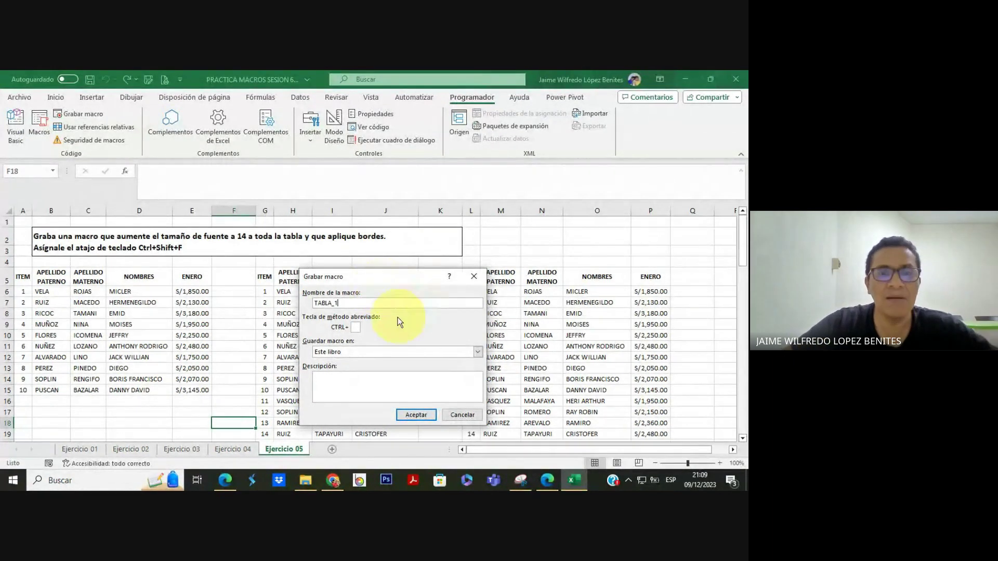
click(358, 325)
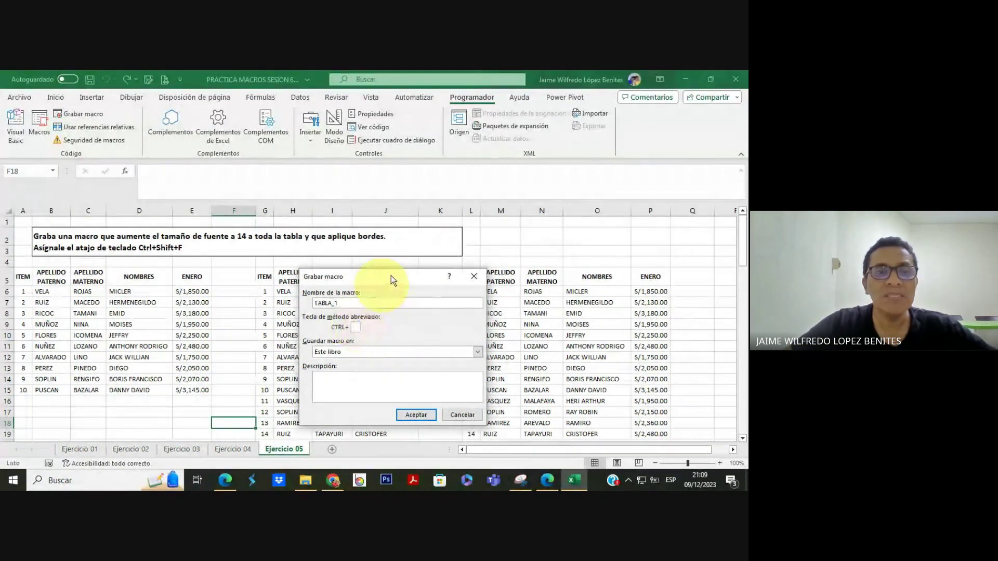
drag(391, 276, 425, 278)
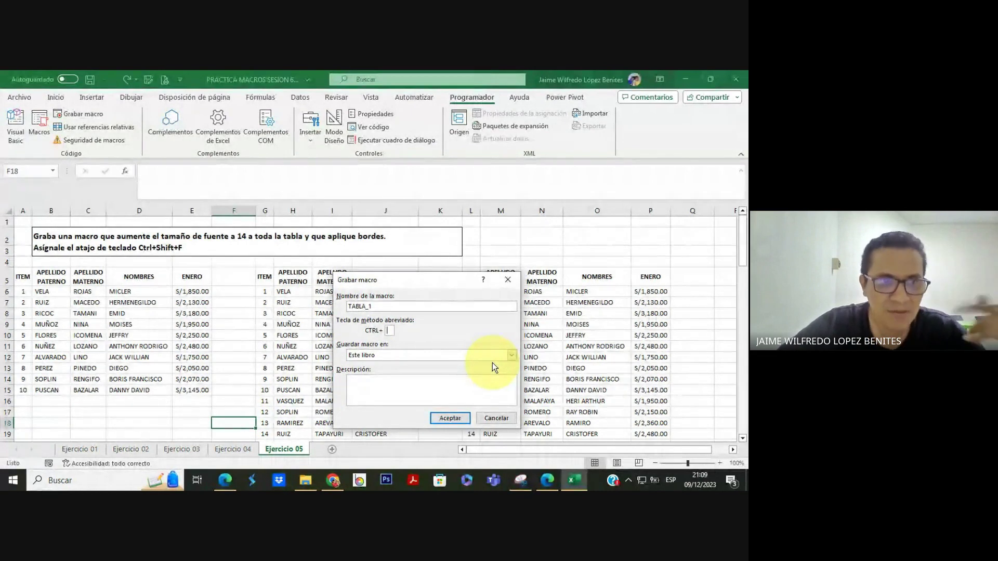
text(F)
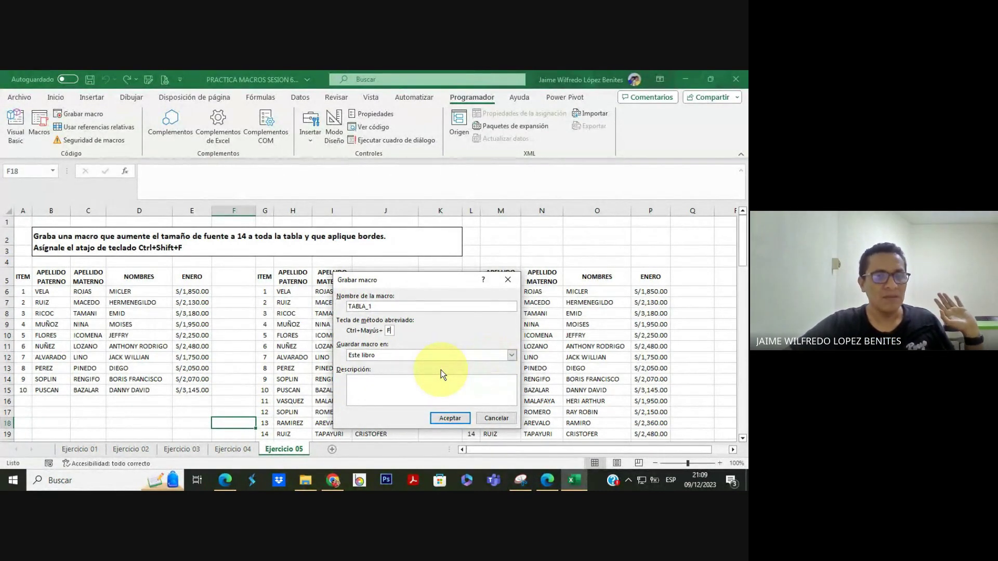
click(450, 419)
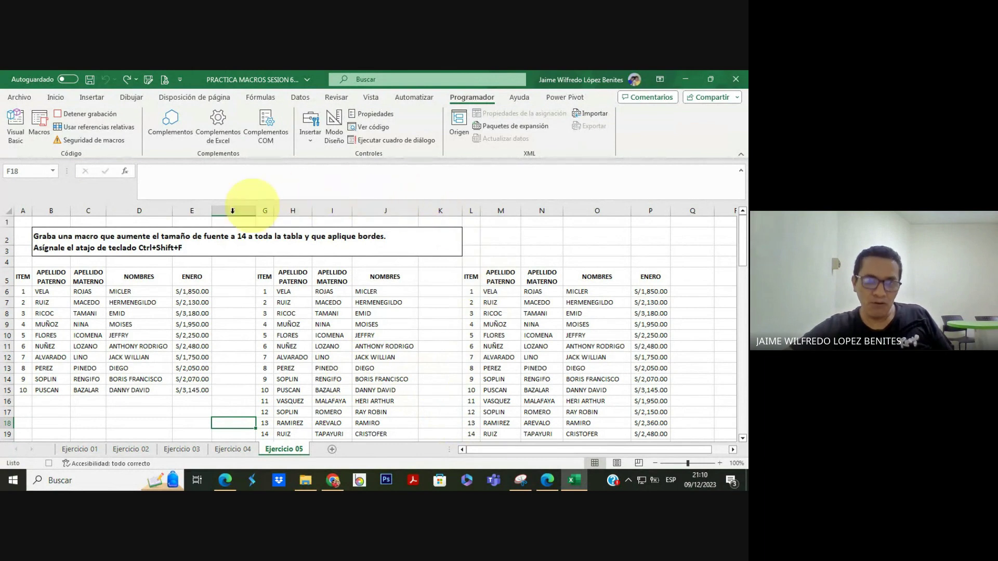
Record selecting the entire first table from cell C8 and applying font size 14 with all borders, and stop the recording
click(90, 315)
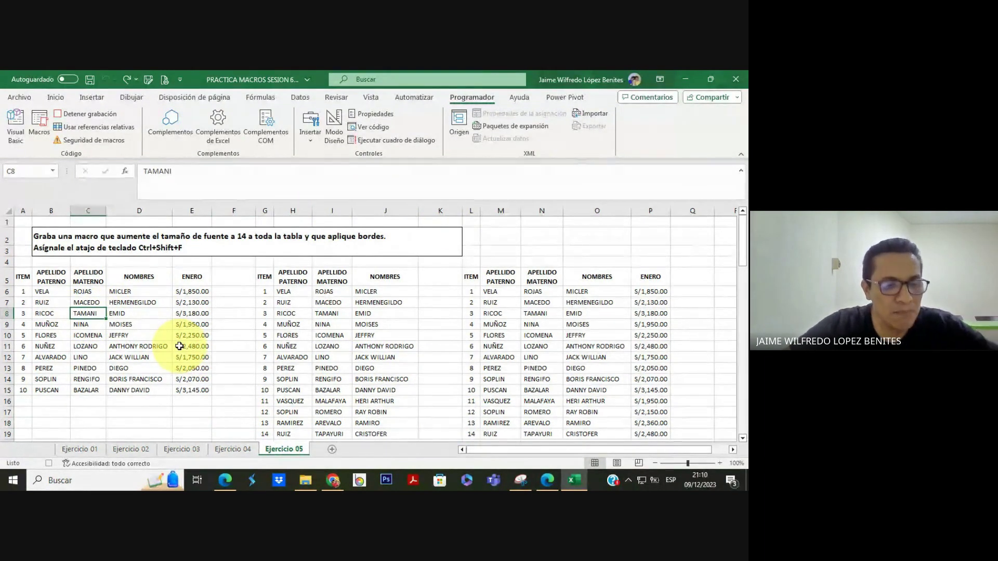
key(ctrl+e)
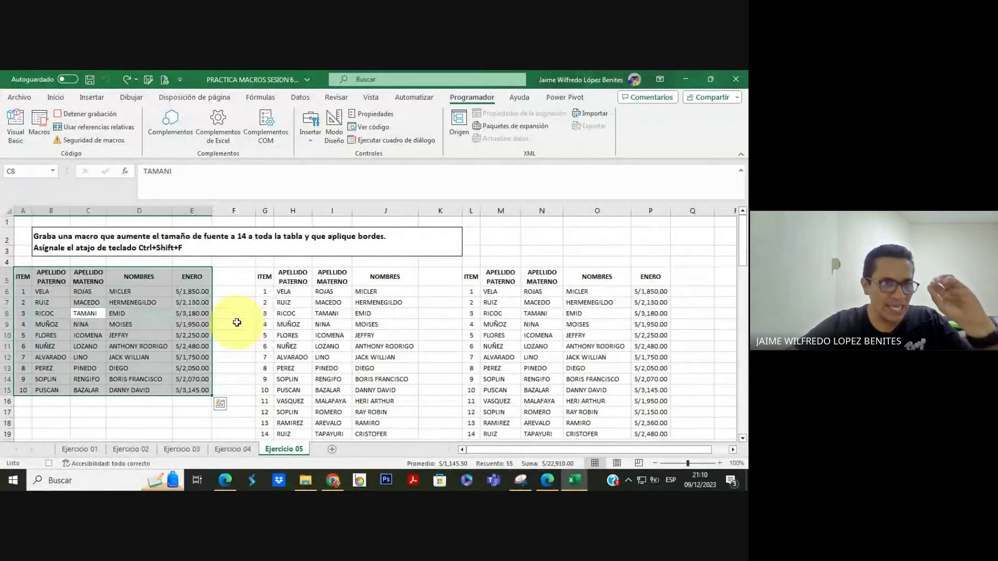
click(57, 100)
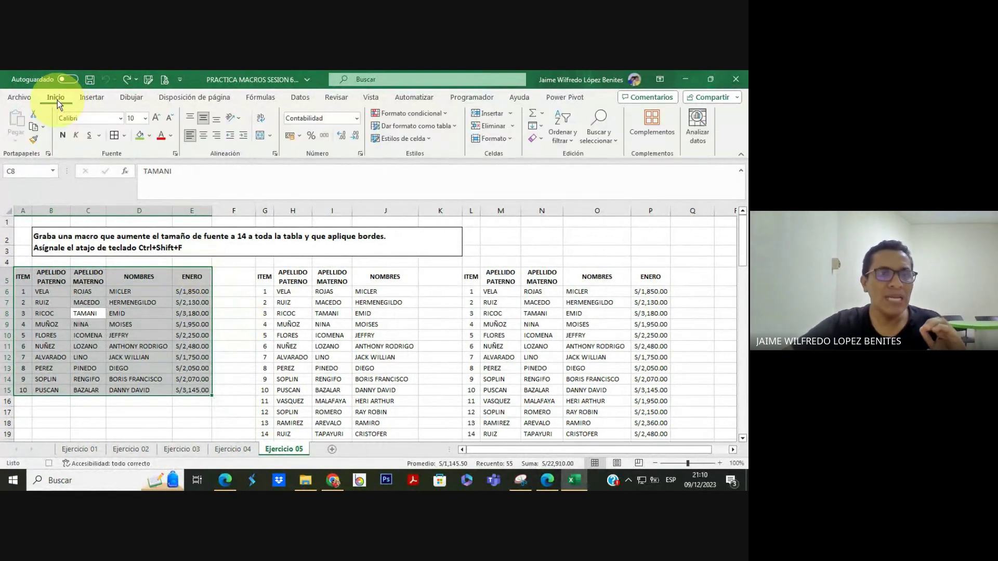
click(146, 119)
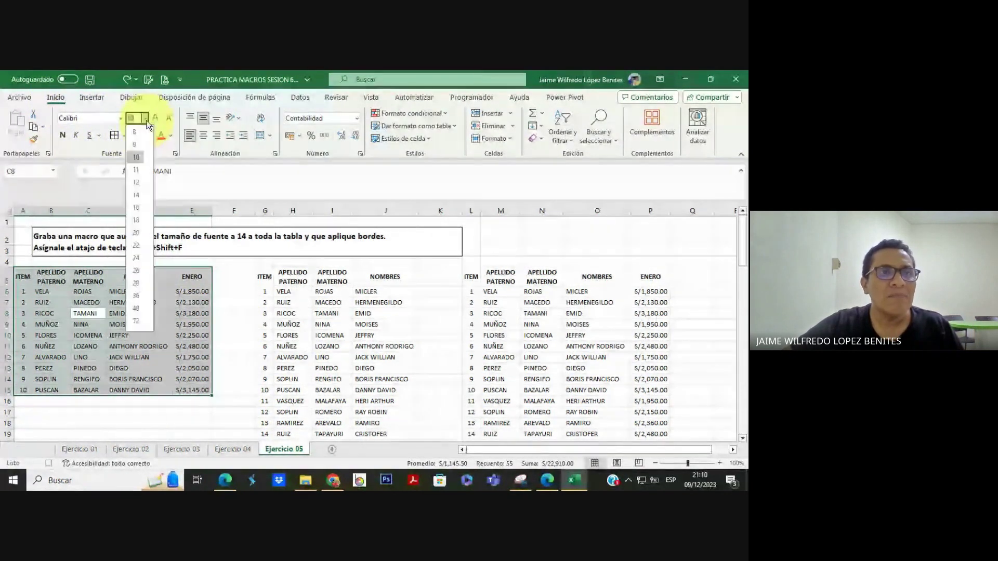
click(137, 195)
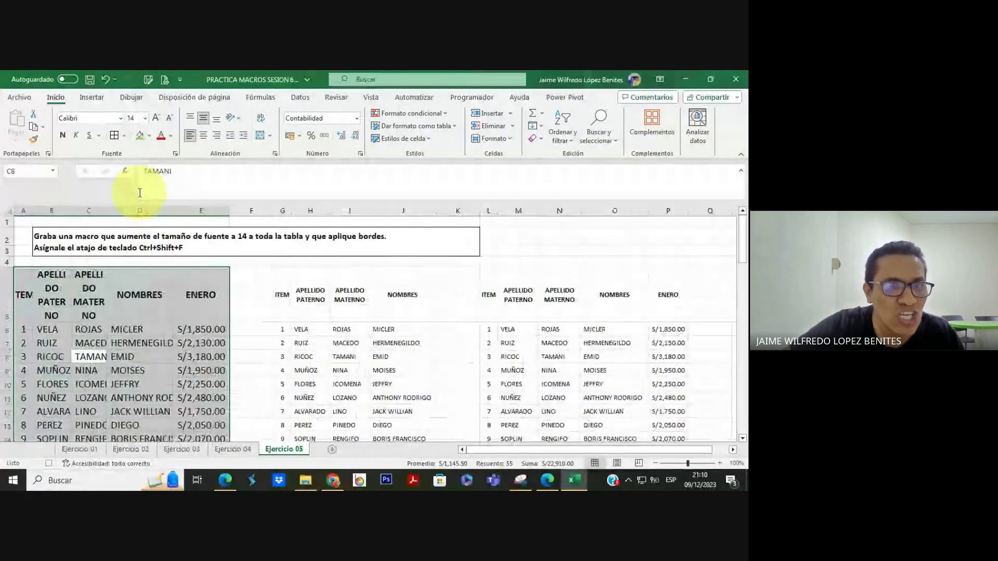
click(112, 137)
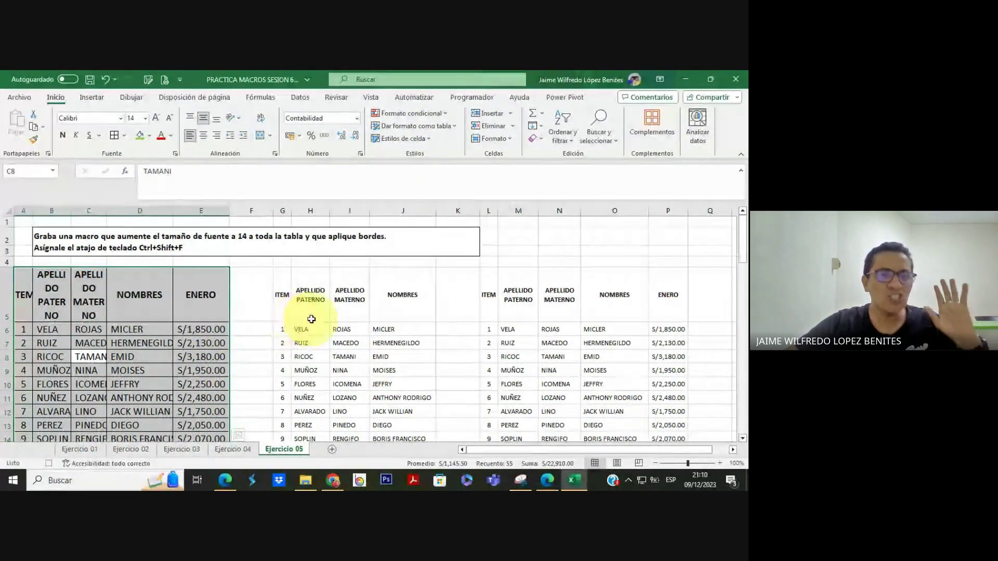
click(480, 98)
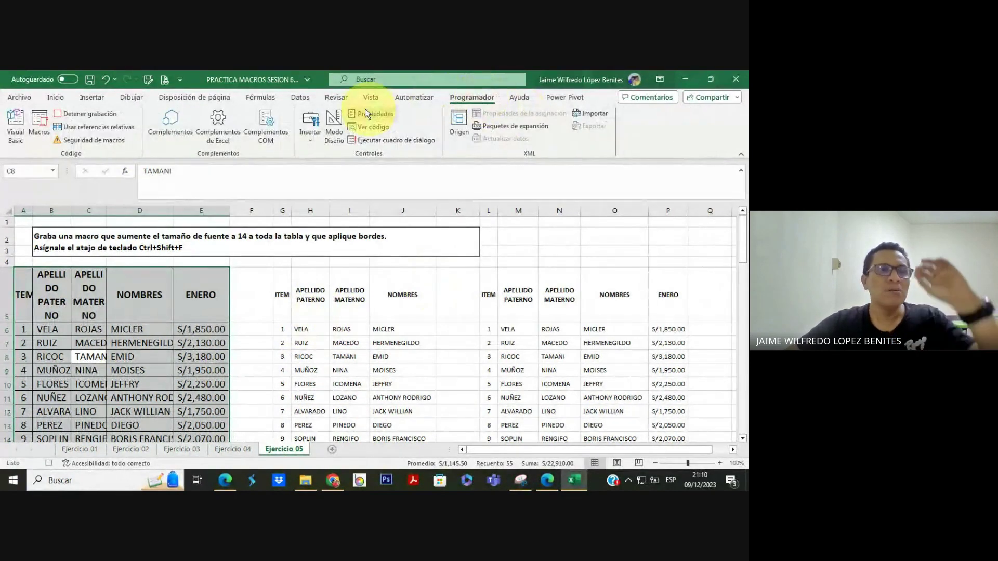
click(80, 117)
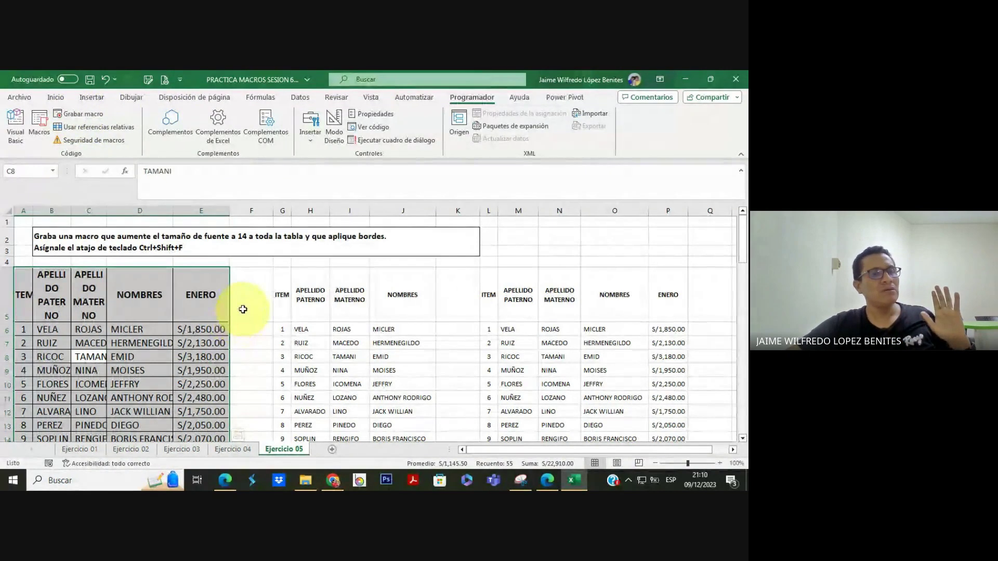
Reset the first table to font size 10 without borders and select cell F9
click(61, 98)
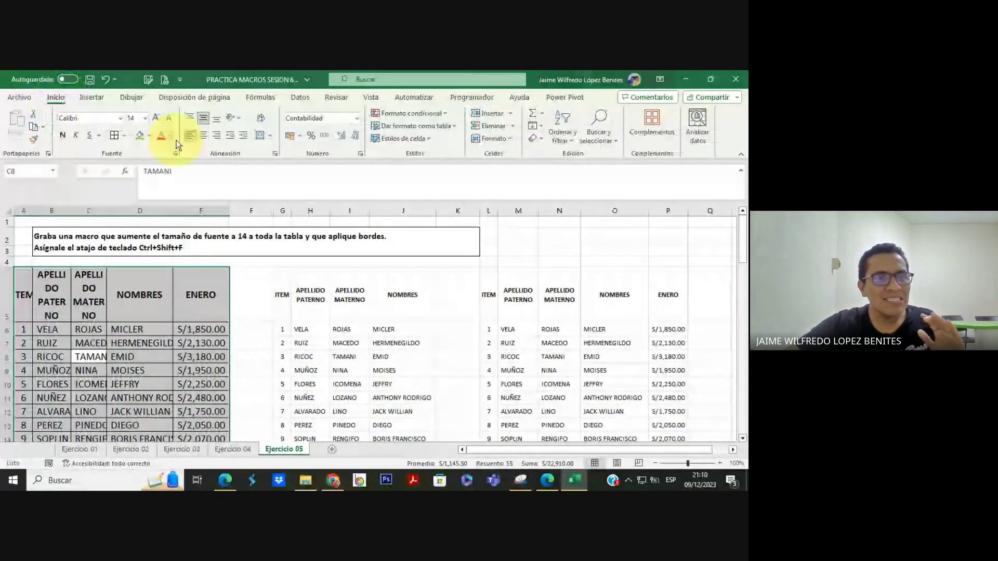
click(146, 119)
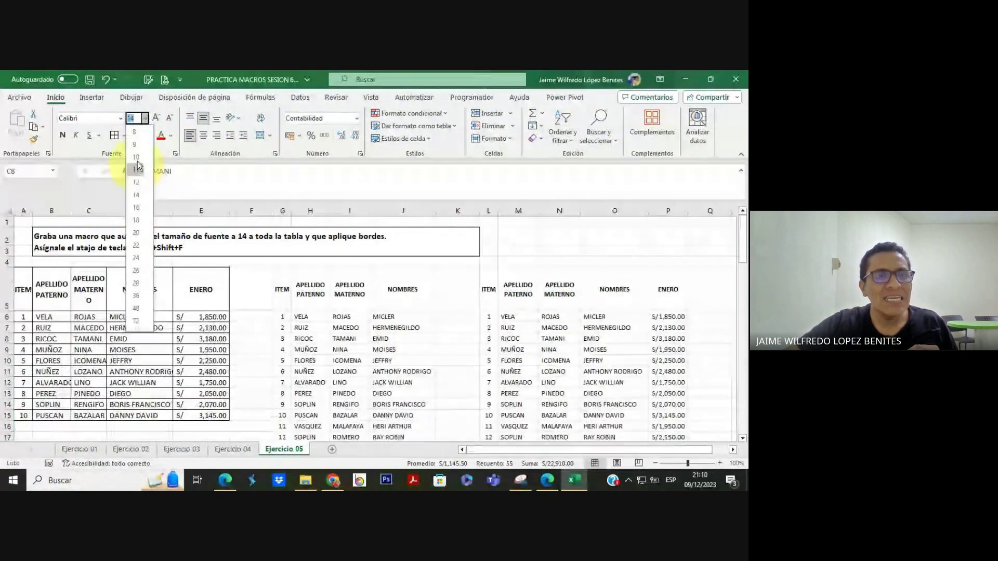
click(136, 157)
click(124, 135)
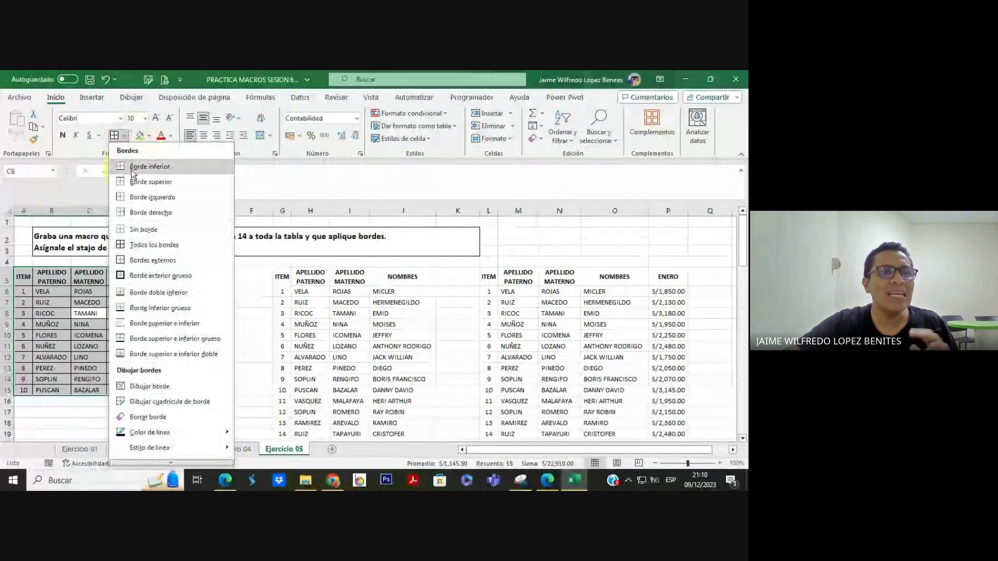
click(138, 231)
click(254, 326)
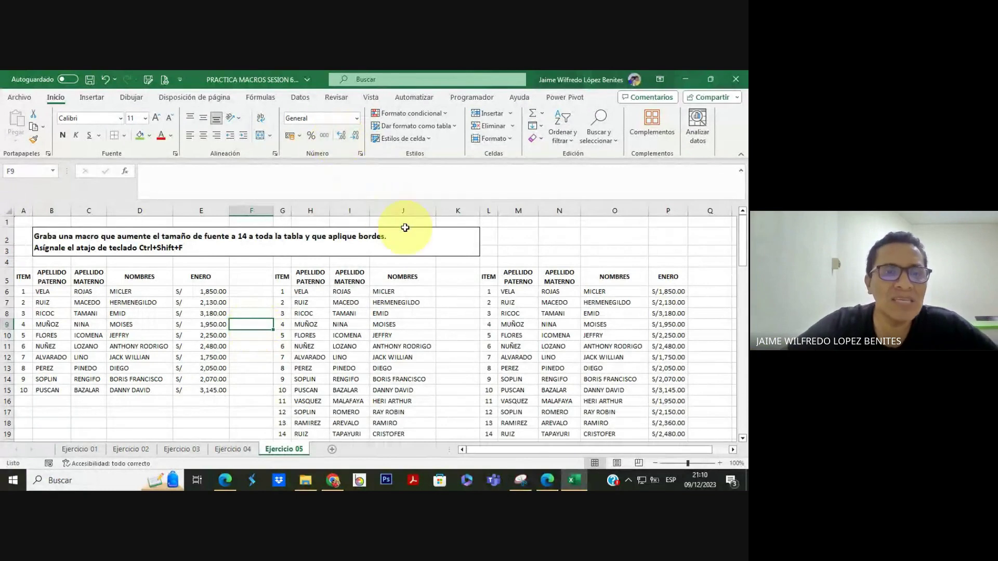
Run the TABLA_1 macro to apply font size 14 and borders to the first table
key(ctrl+shift+f)
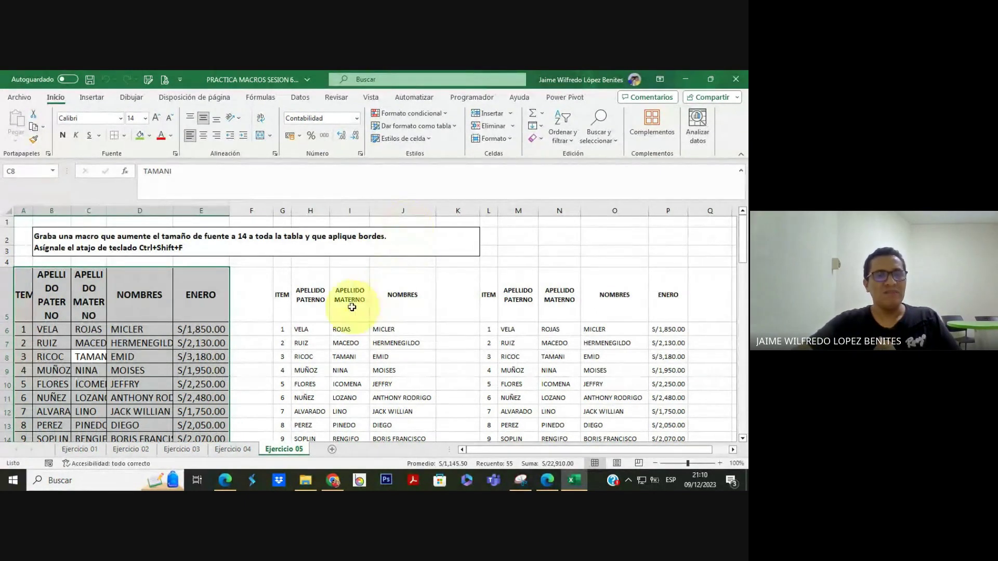
click(331, 309)
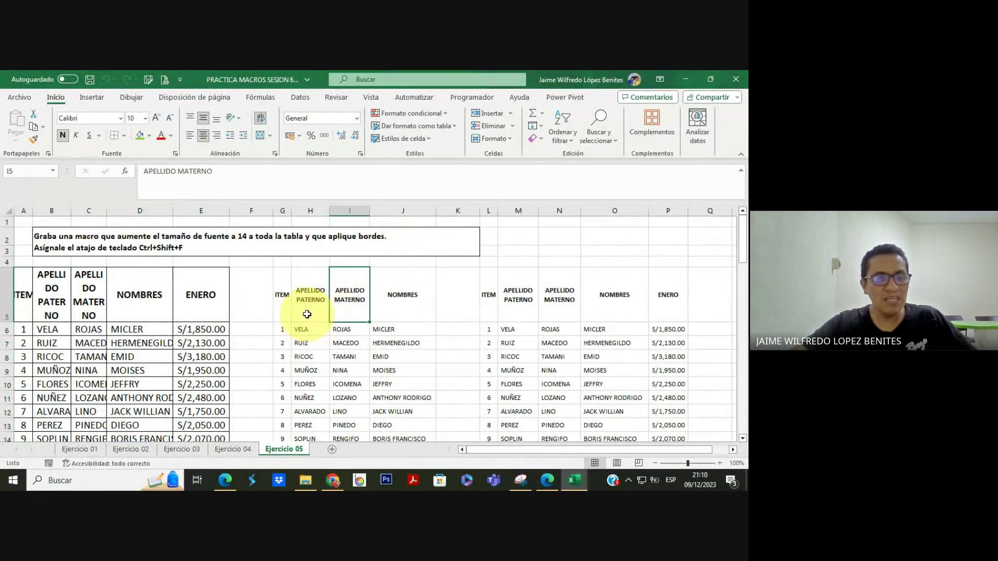
click(189, 288)
Reset the entire first table to font size 10 without borders and select cell F5
click(24, 292)
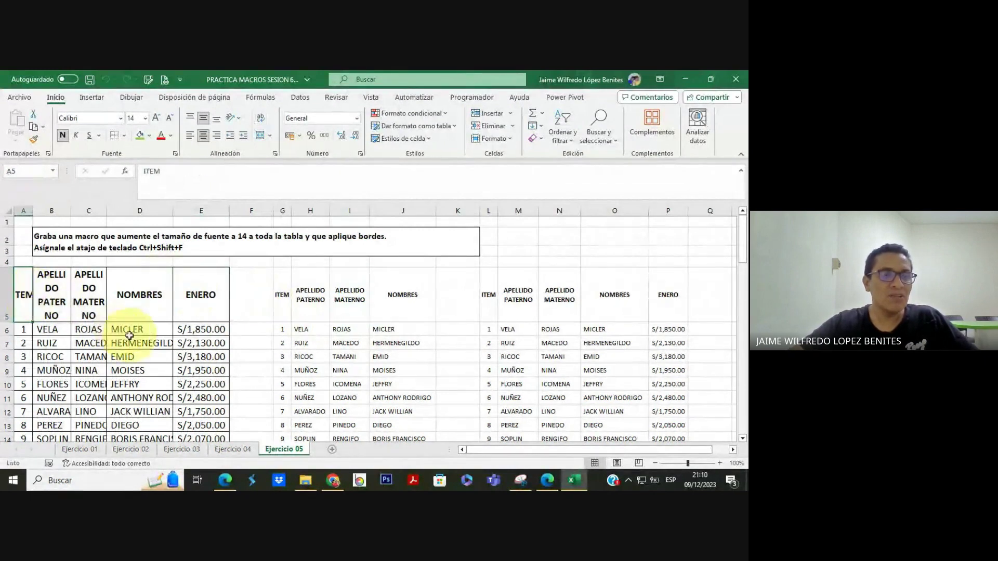
scroll(156, 354, down, 1)
key(ctrl+a)
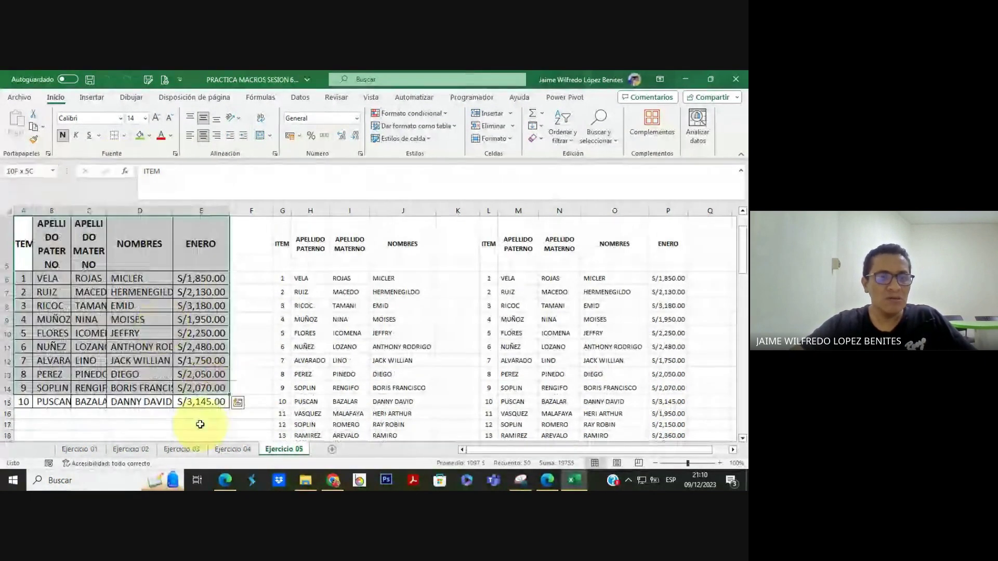
click(145, 119)
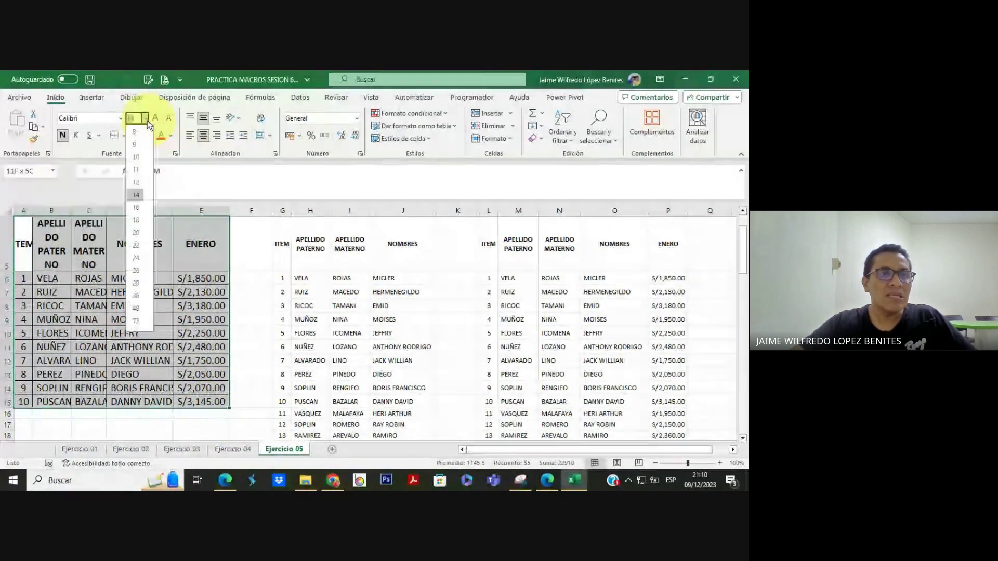
click(139, 173)
click(114, 135)
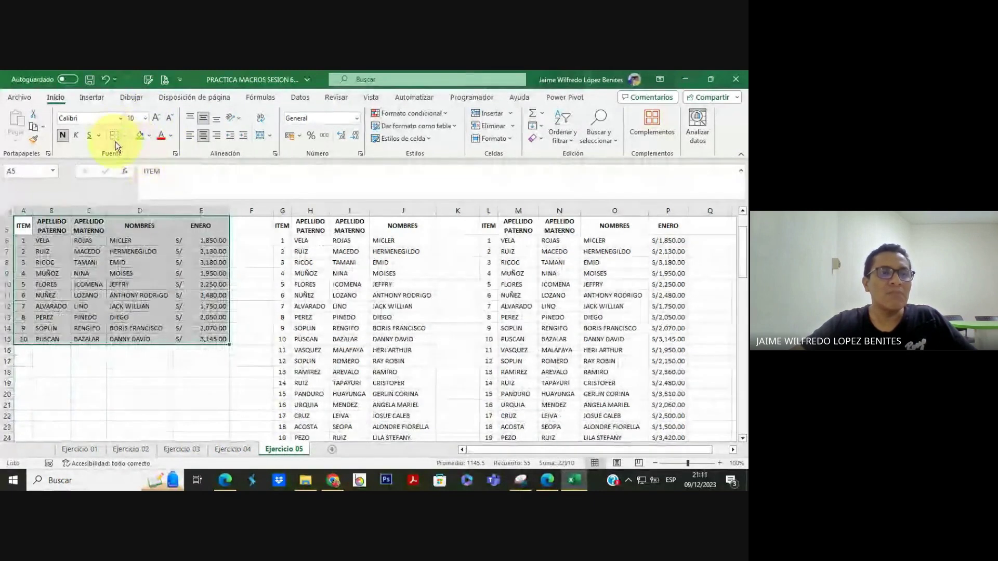
scroll(218, 290, down, 1)
scroll(257, 278, up, 3)
click(257, 269)
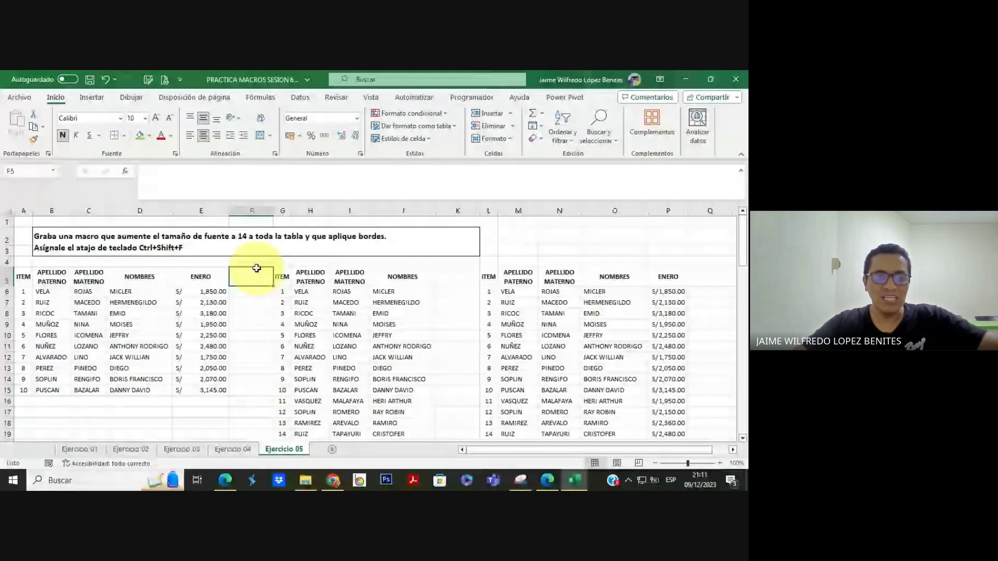
click(345, 345)
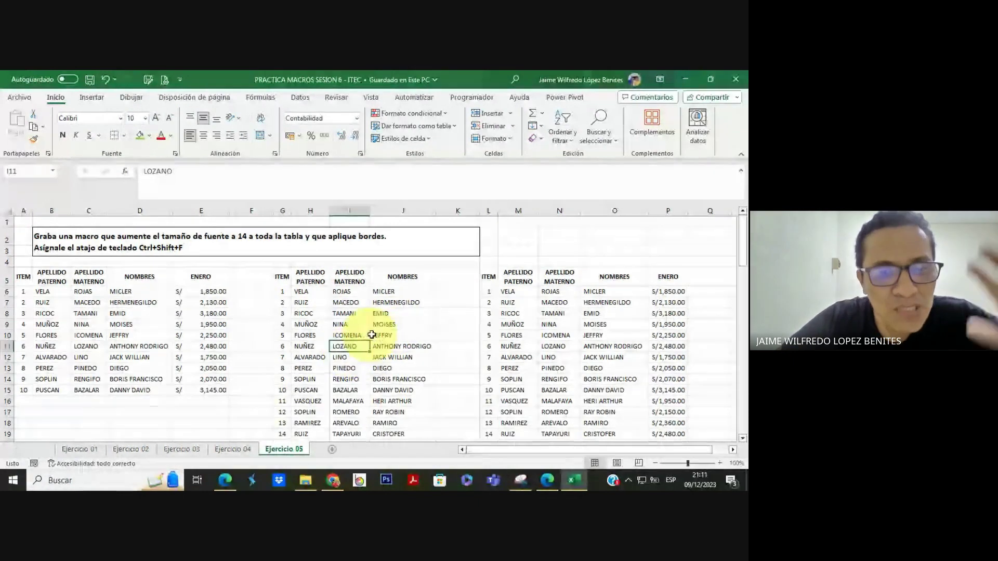
scroll(372, 335, down, 2)
scroll(364, 330, up, 2)
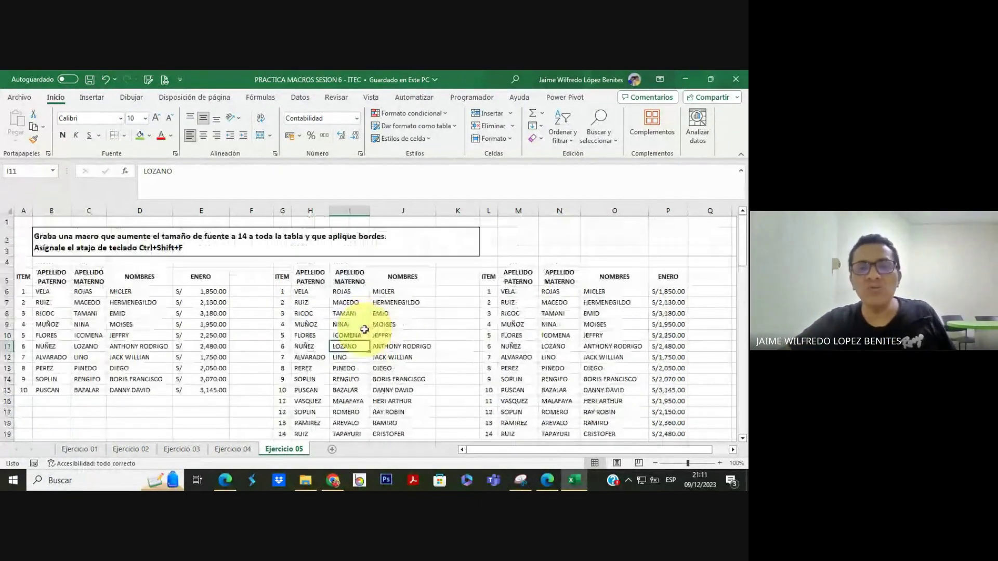
click(600, 327)
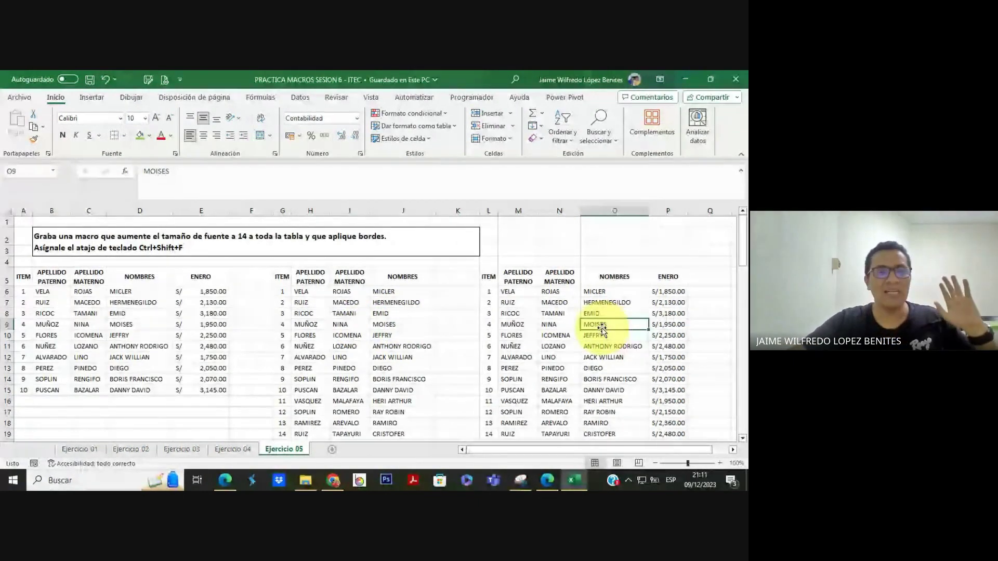
click(346, 303)
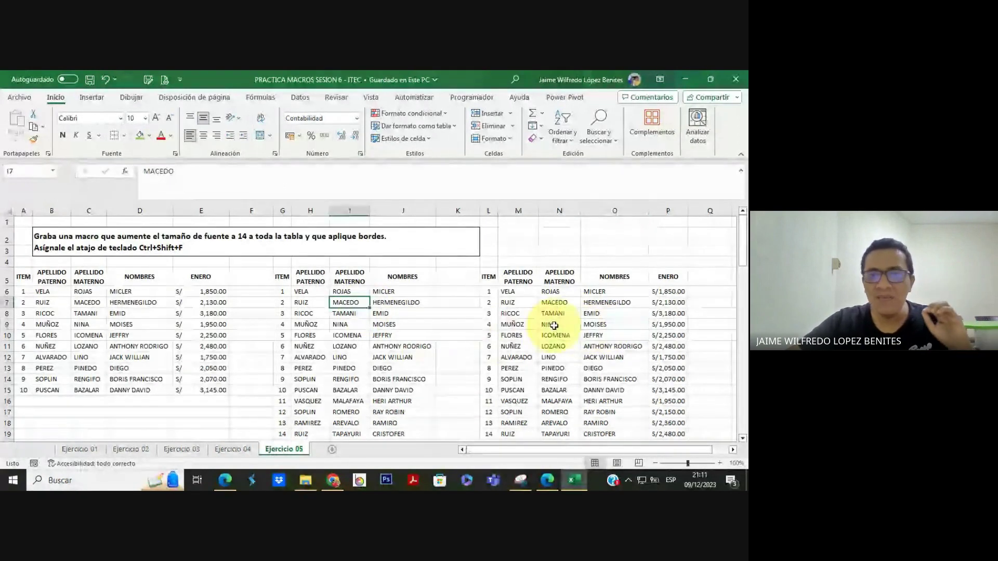
click(312, 326)
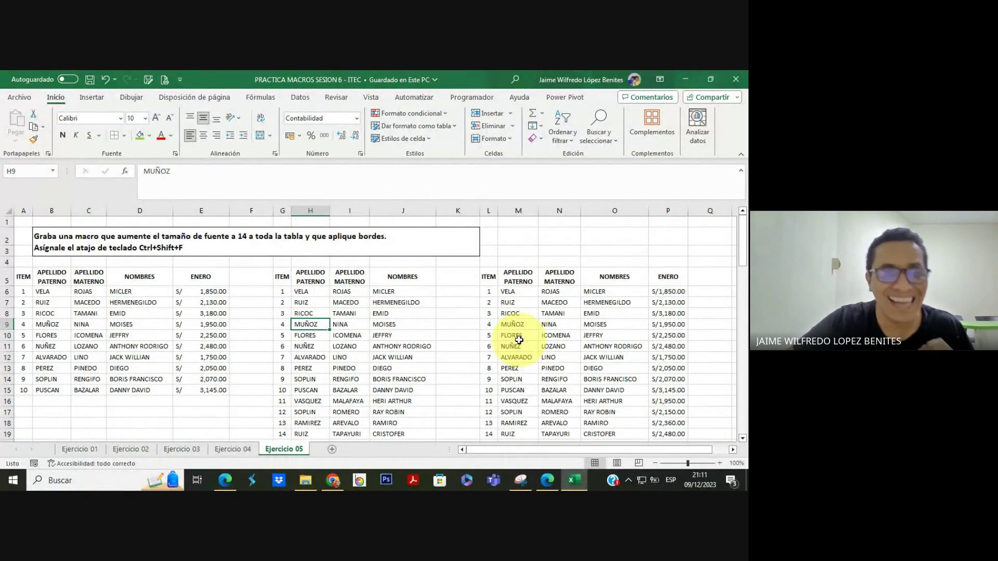
Switch to the Google Meet call to check the chat messages and return to the Excel workbook
click(225, 479)
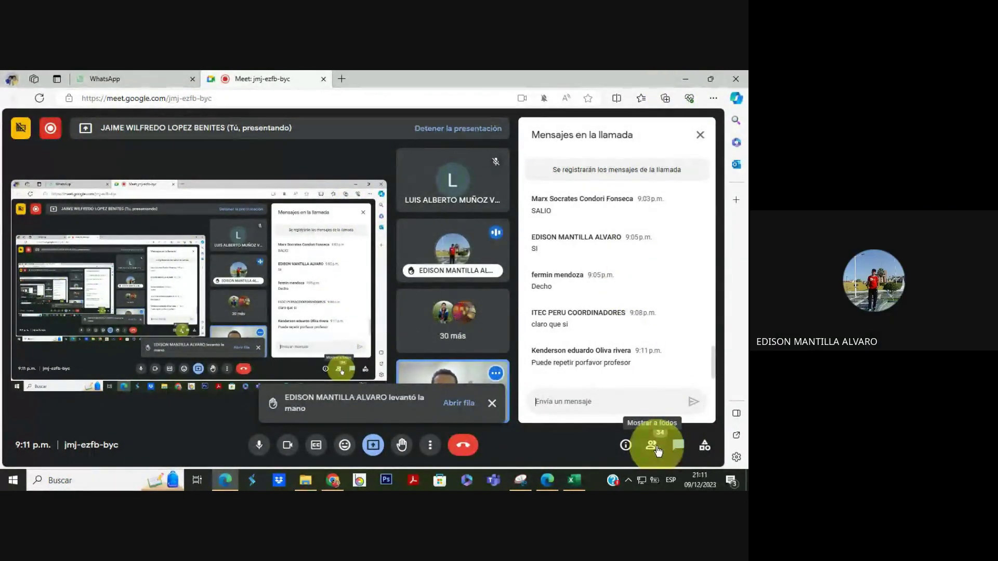
click(684, 78)
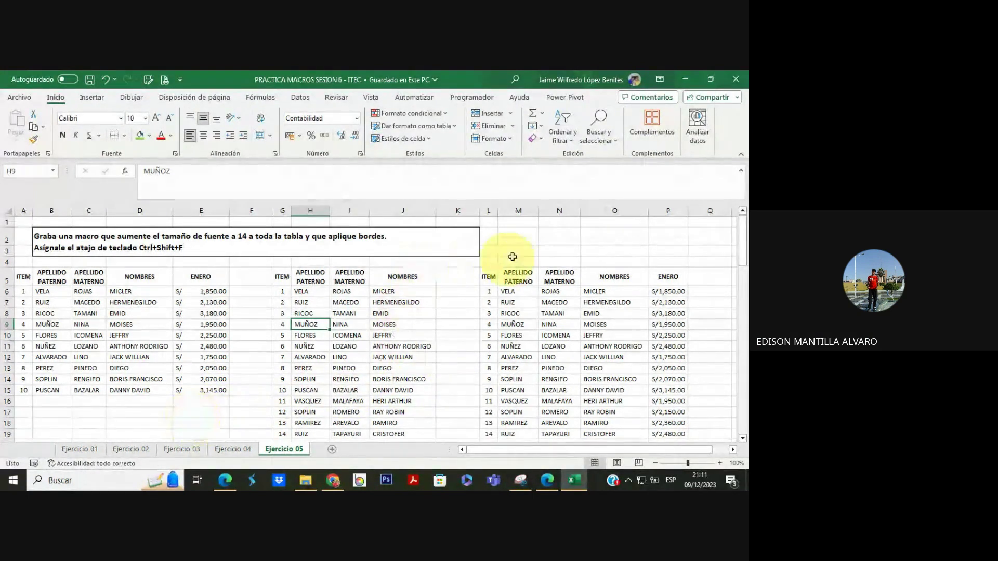
Start recording a macro named TABLA_2 from cell M2 with the shortcut Ctrl+Shift+K, stored in this workbook
click(524, 242)
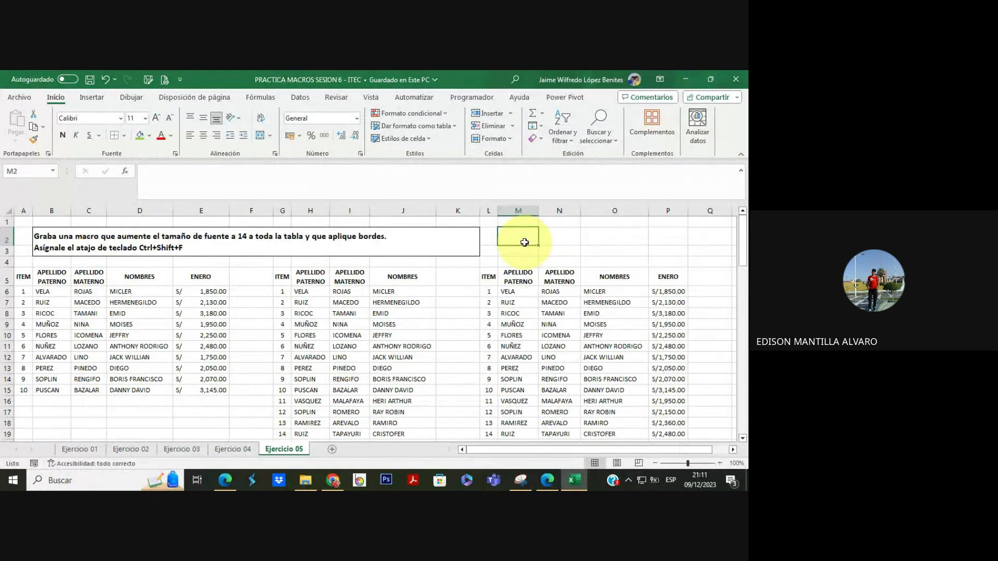
click(470, 99)
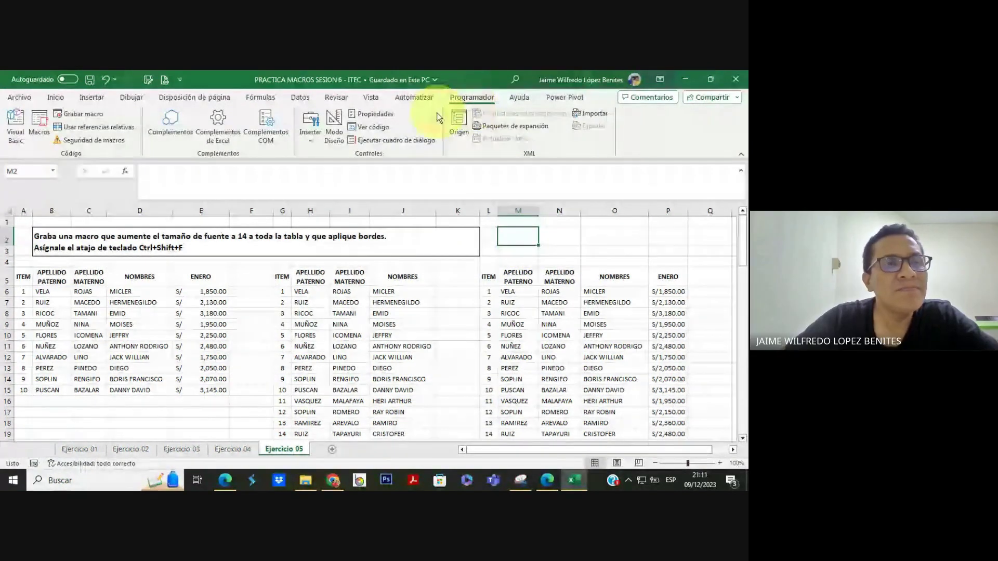
click(88, 112)
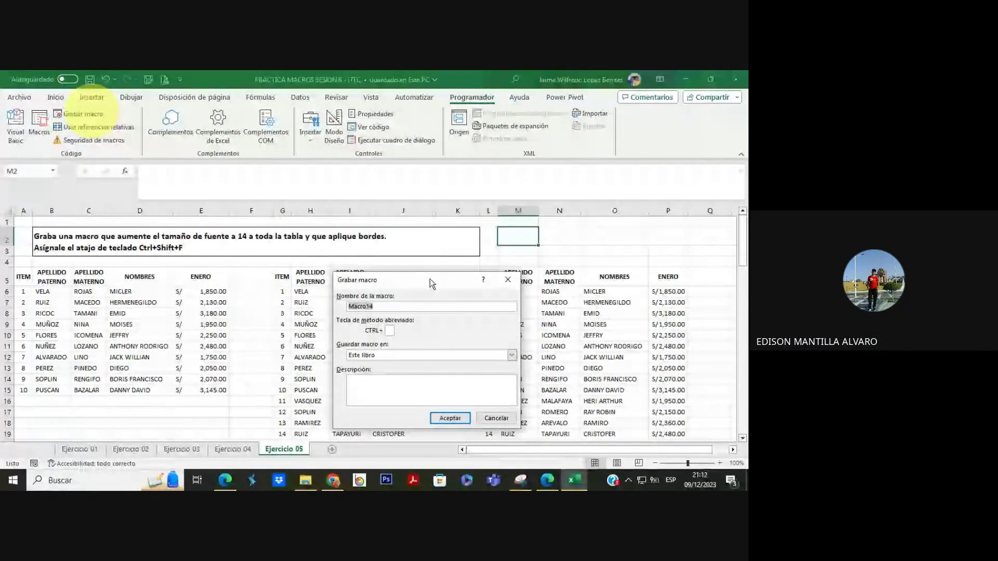
text(TABLA_2)
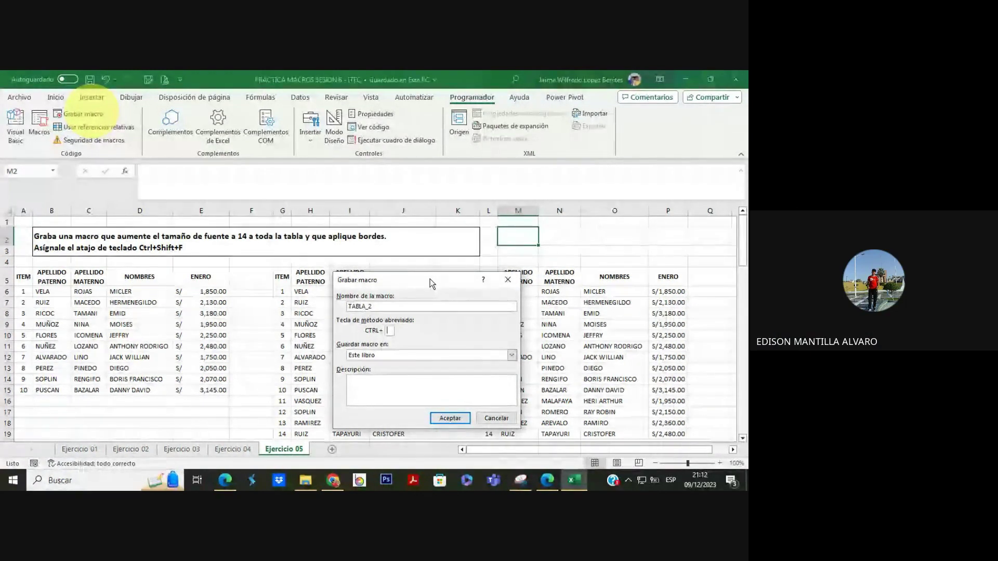
key(Tab)
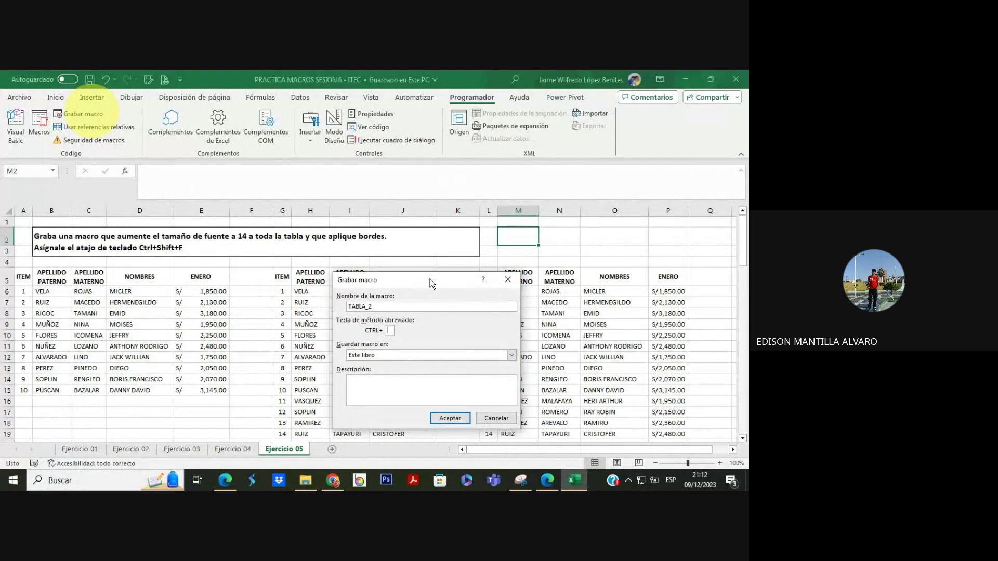
text(K)
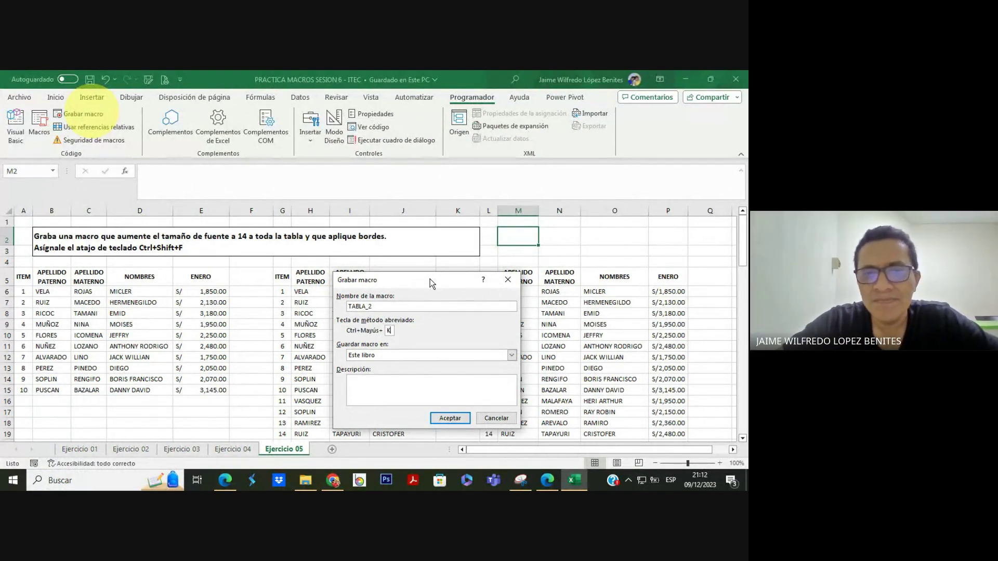
click(448, 418)
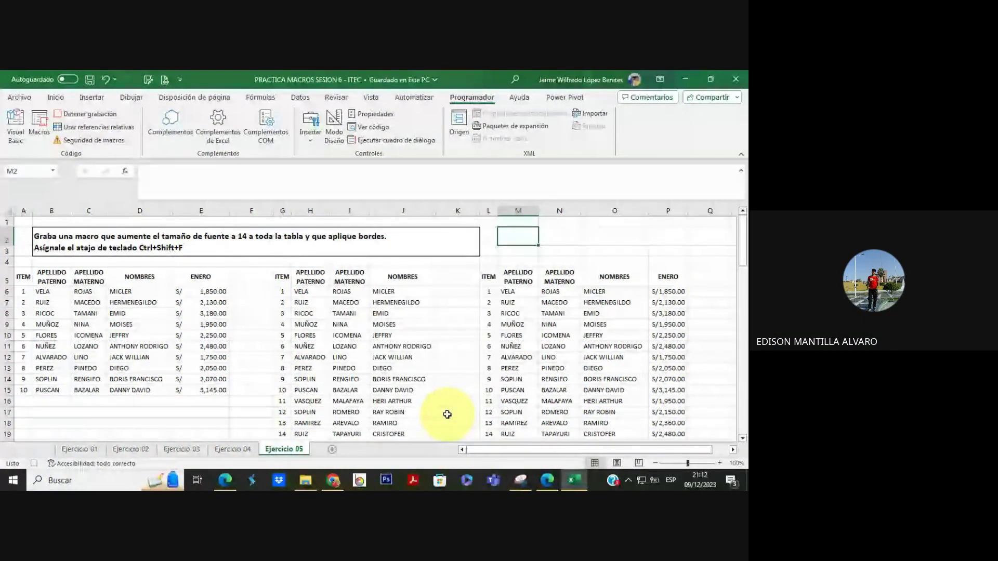
Record selecting the entire second table from cell I10 and applying font size 14 with all borders, and stop the recording
click(339, 335)
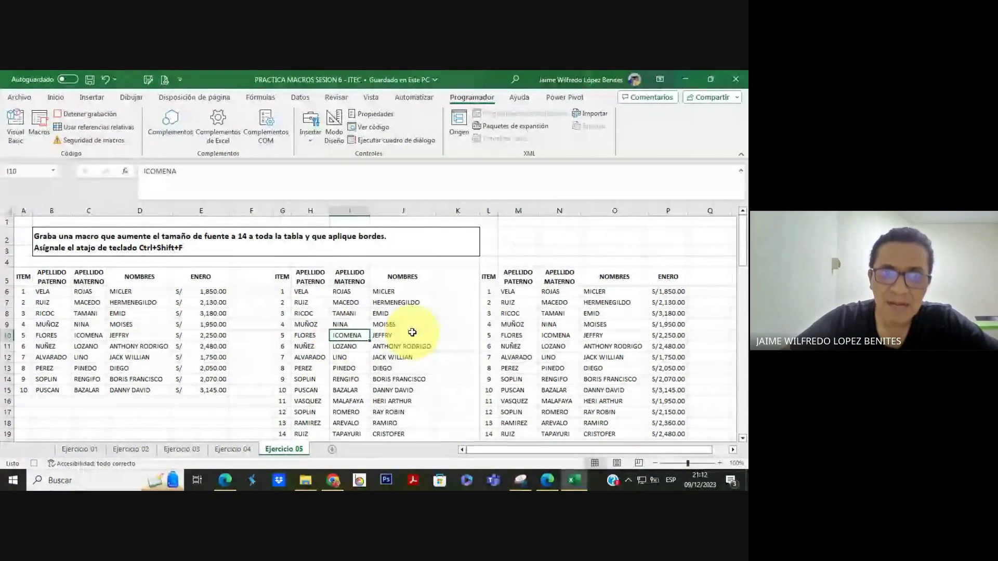
key(ctrl+a)
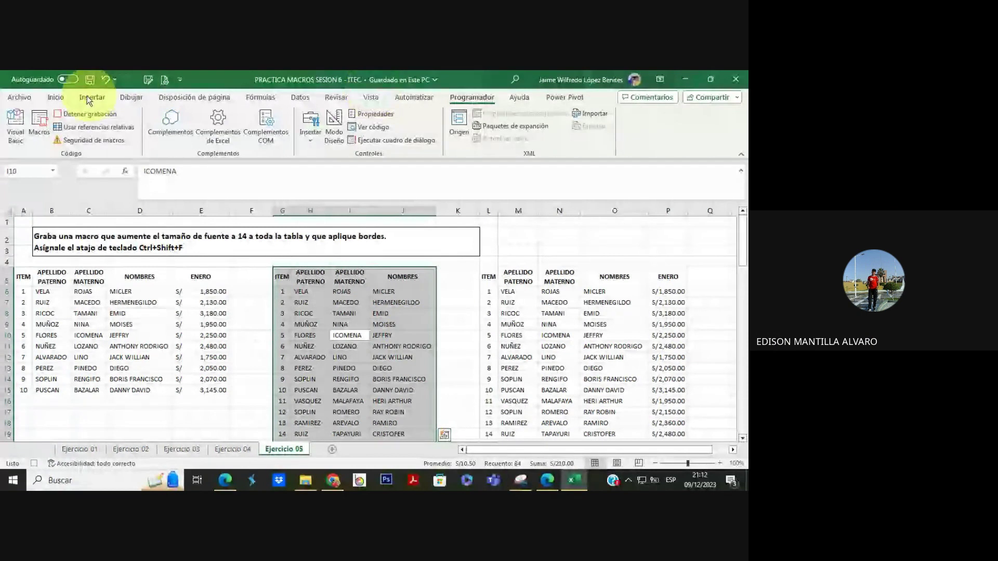
click(55, 97)
click(148, 120)
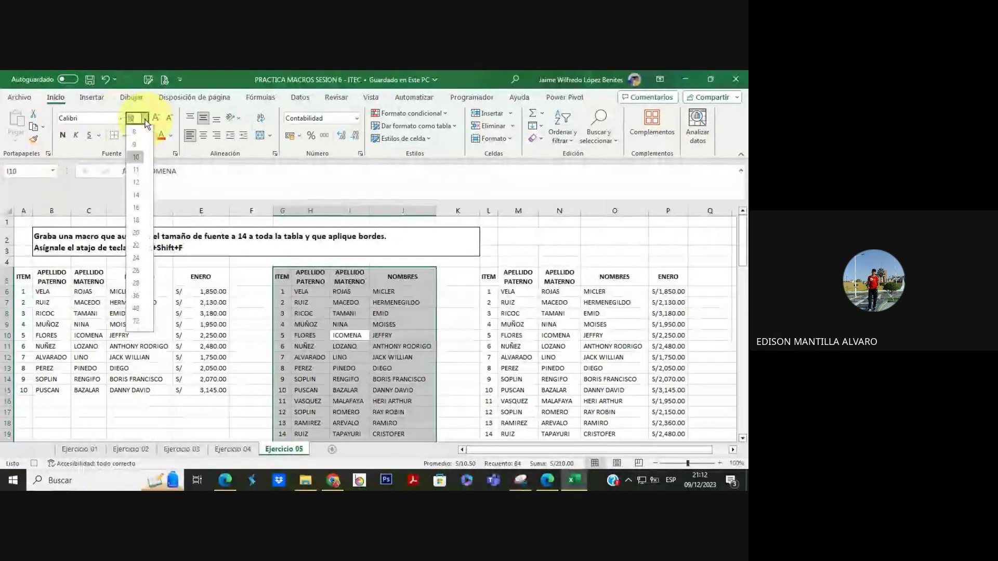
click(134, 186)
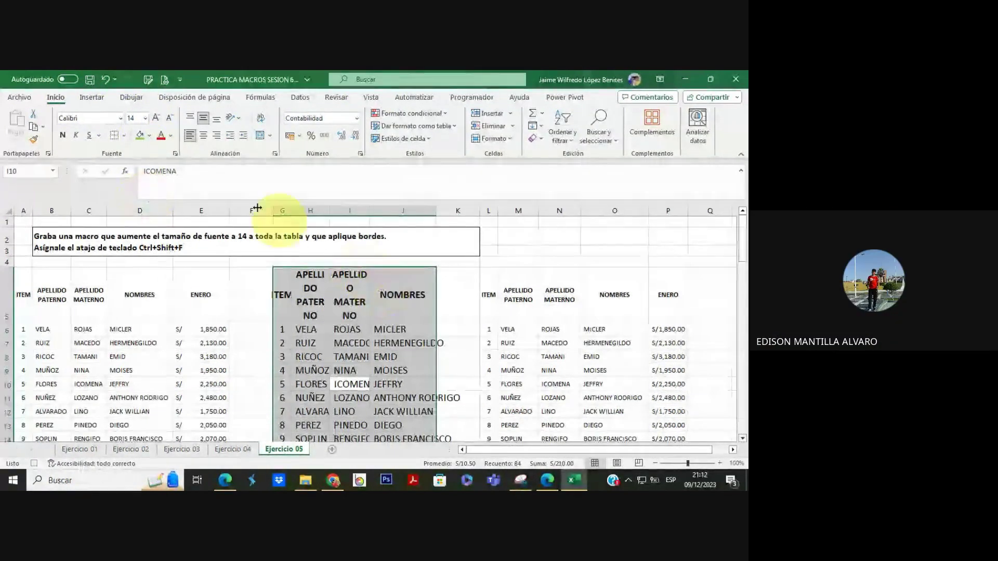
click(124, 135)
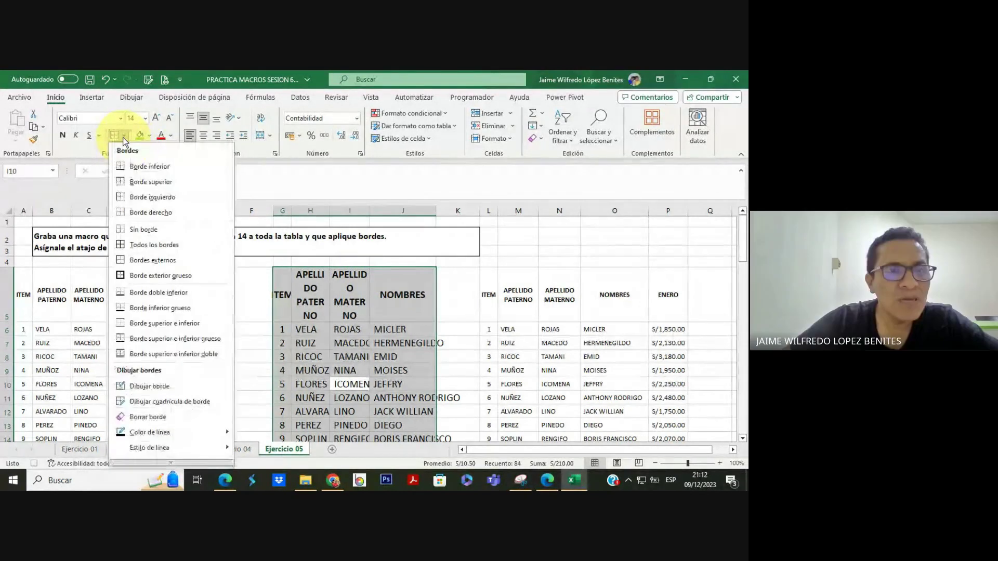
click(151, 244)
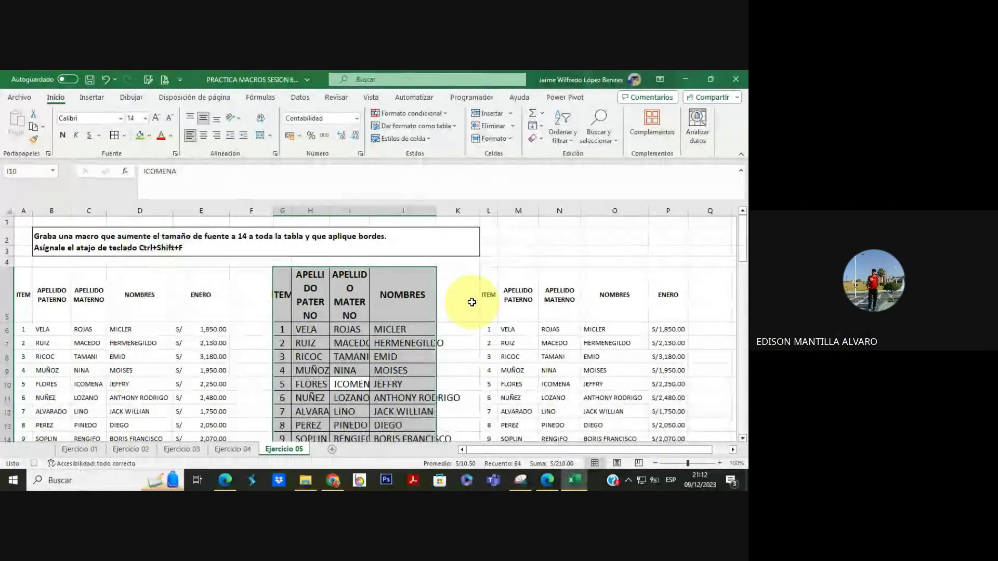
click(471, 97)
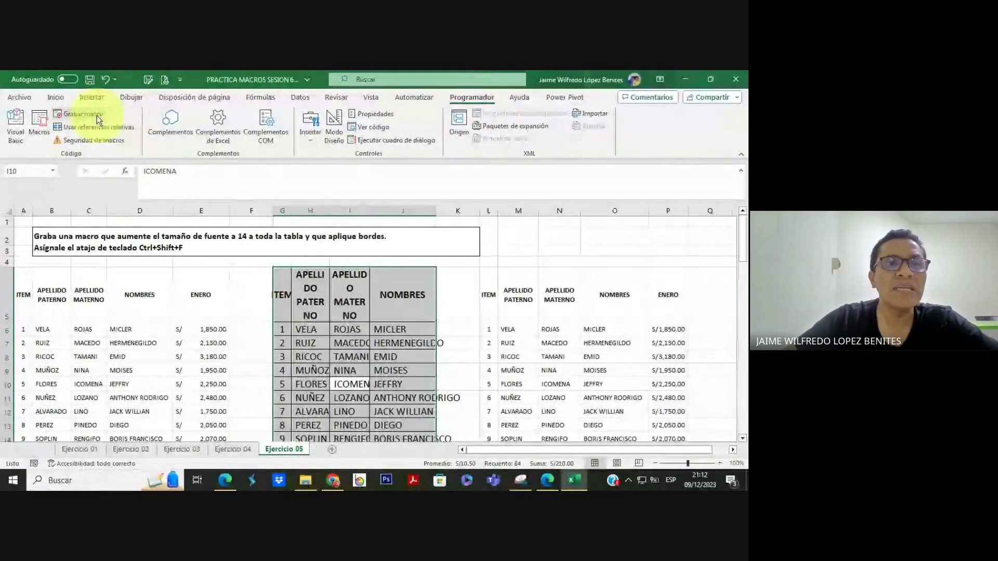
click(97, 116)
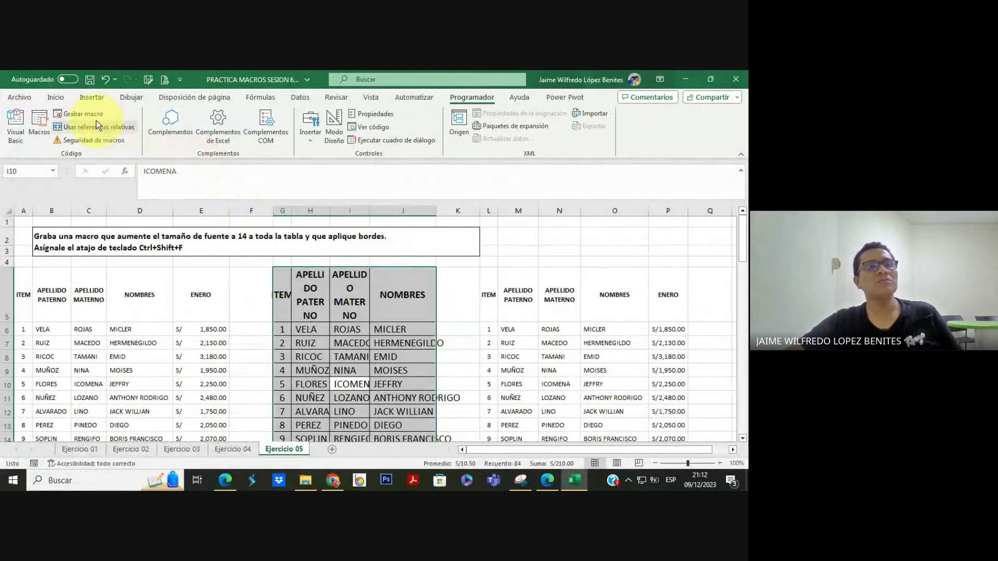
Reset the second table to font size 10 and remove all its borders
click(56, 97)
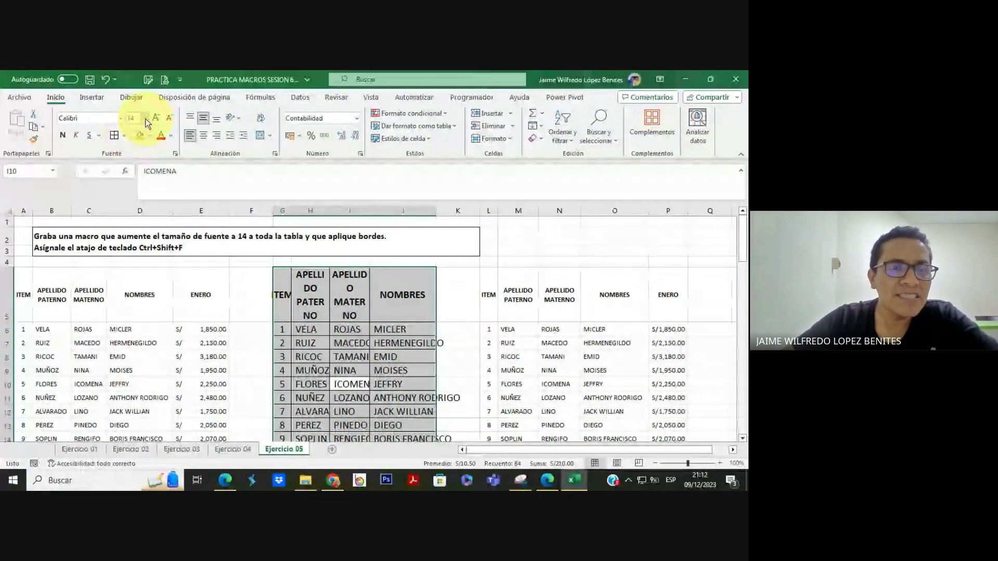
click(145, 119)
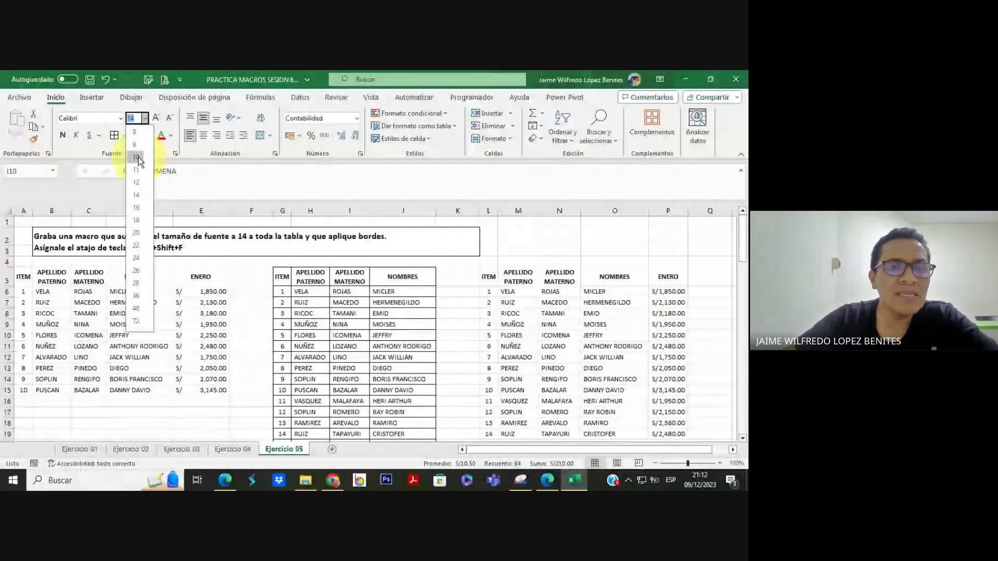
click(138, 157)
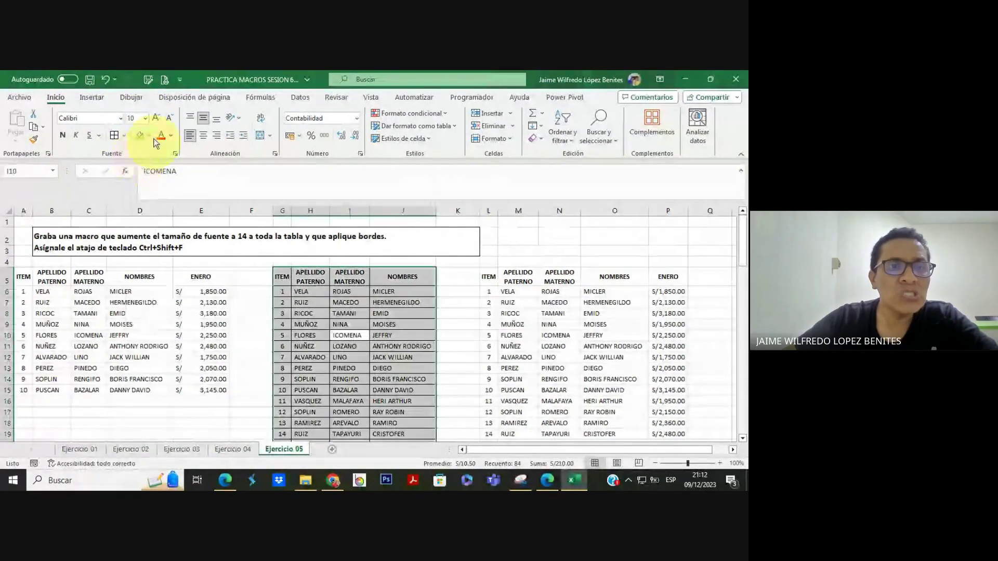
click(122, 134)
click(136, 228)
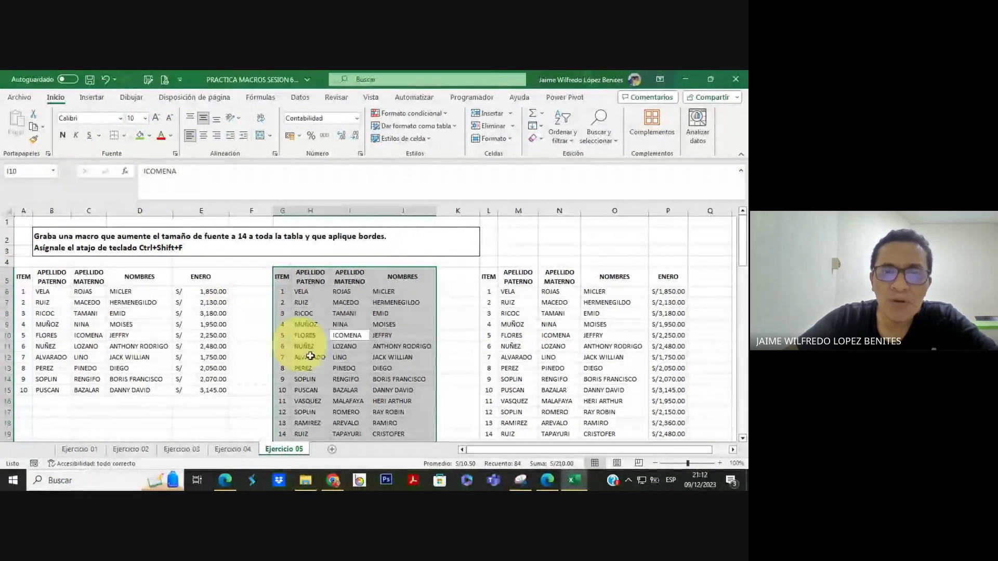
Select the empty cell C18 and run the TABLA_2 macro to format the second table
click(559, 250)
click(93, 422)
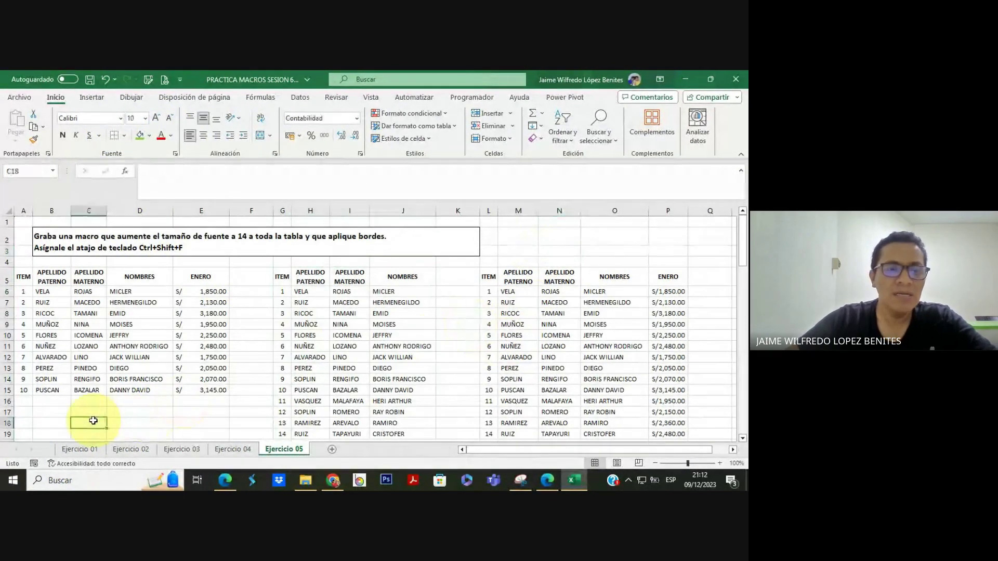
key(ctrl+shift+f)
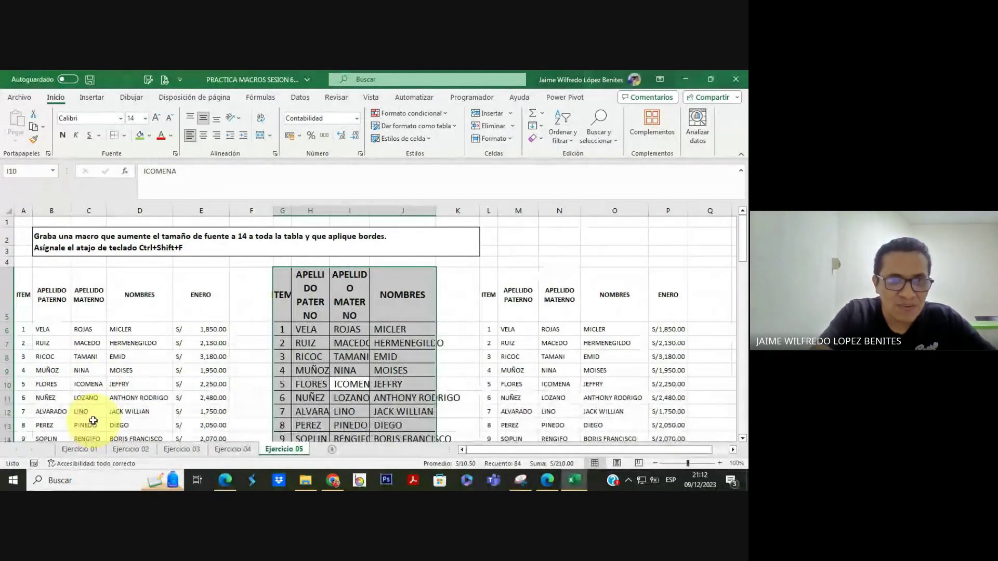
Run the TABLA_1 macro to format the first table
click(93, 421)
key(ctrl+shift+f)
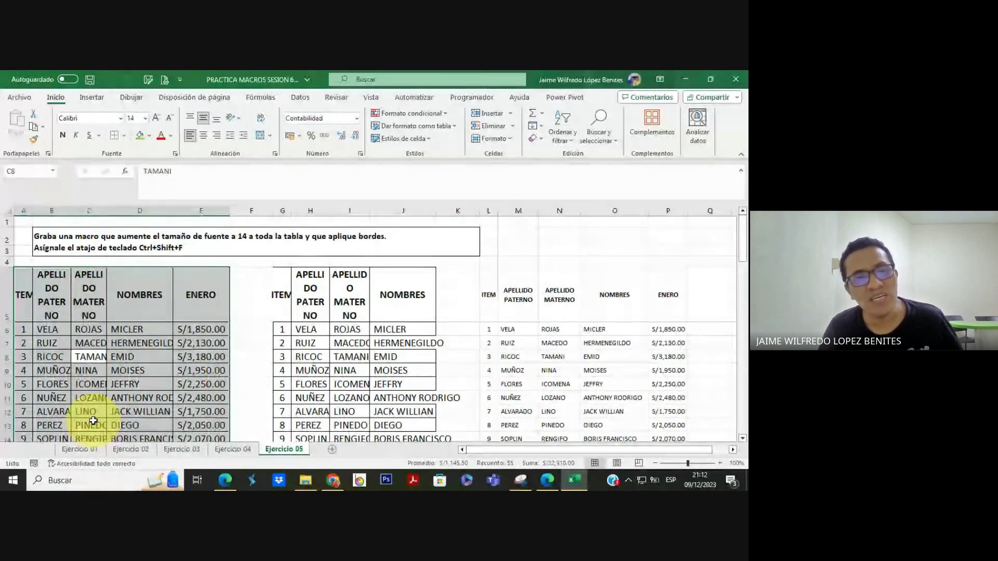
Switch to the Google Meet call, send clapping and party-popper reactions, and return to the Excel workbook
click(225, 483)
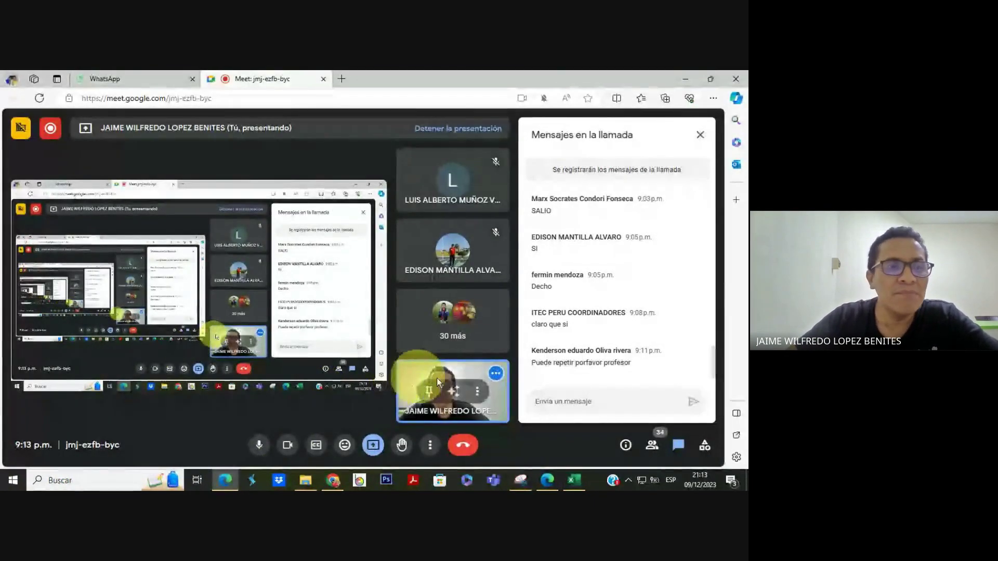
click(549, 403)
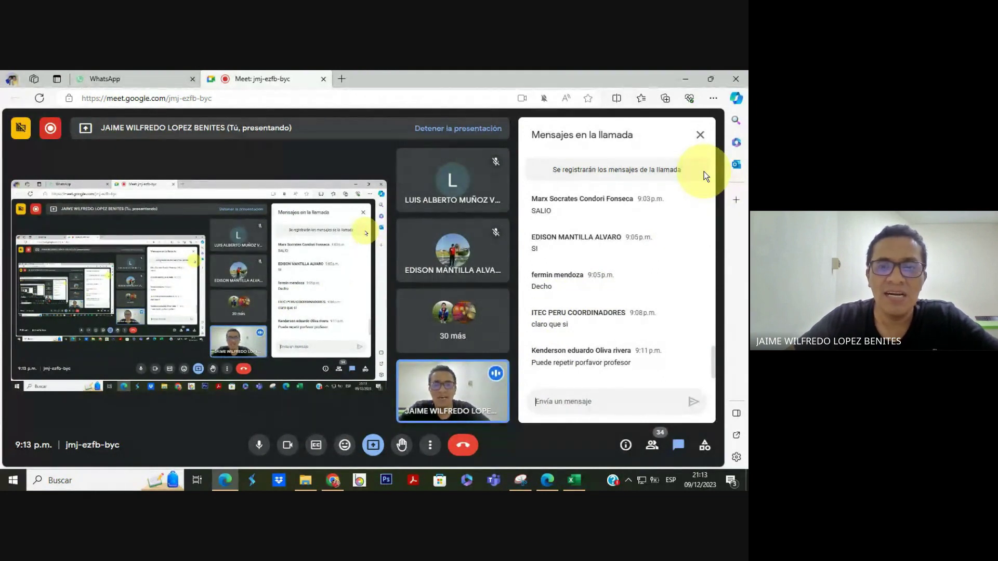
click(344, 450)
click(343, 413)
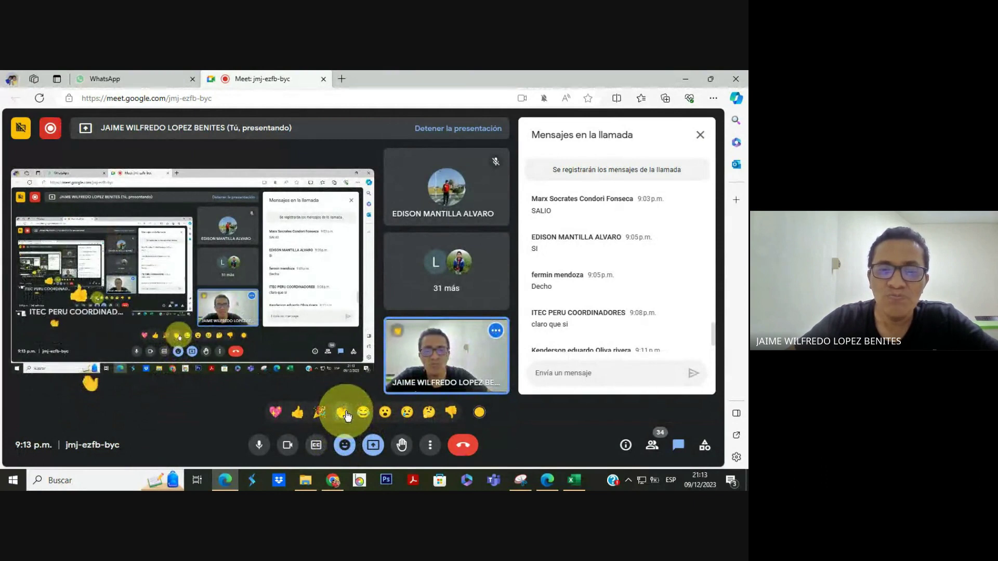
click(319, 412)
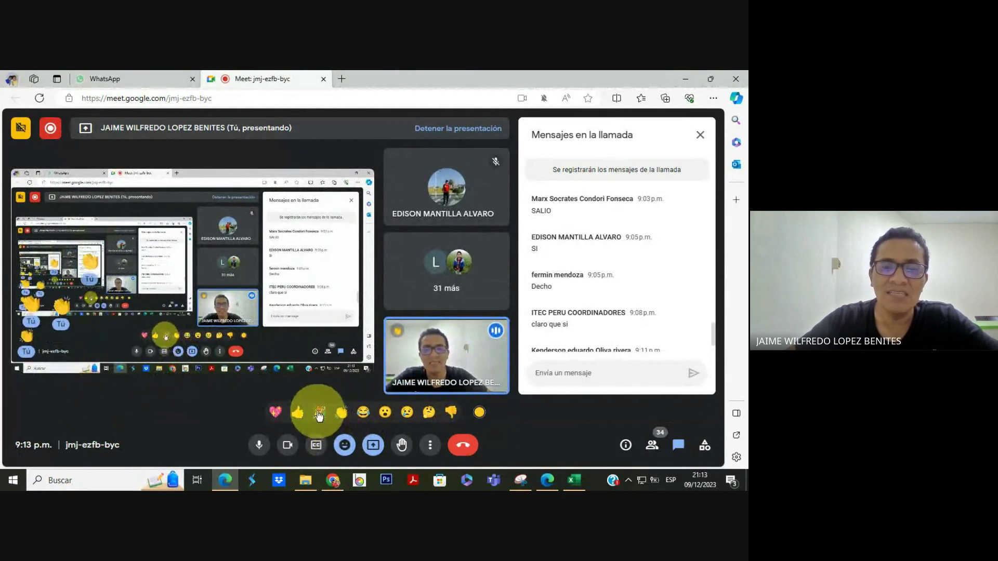
click(344, 446)
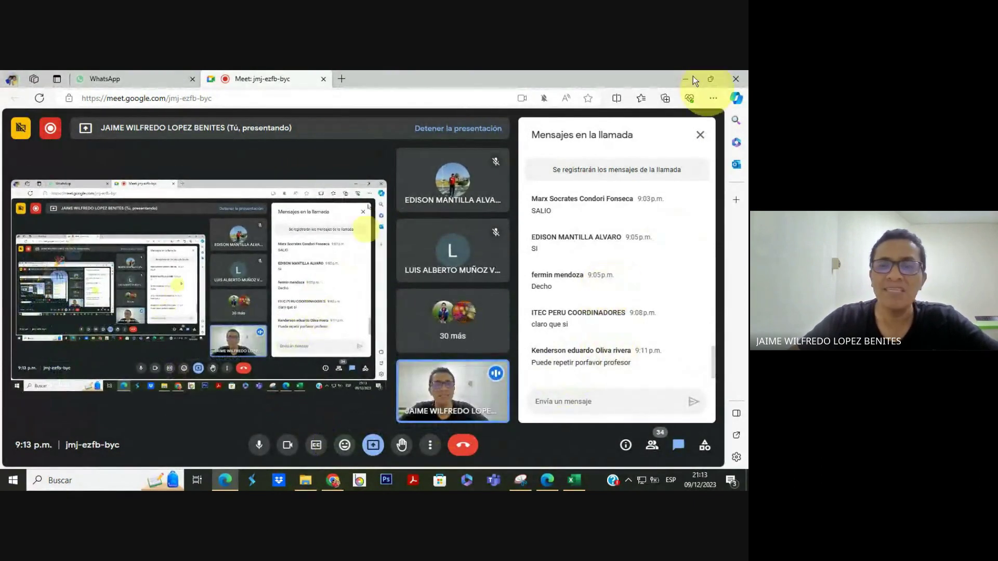
click(686, 79)
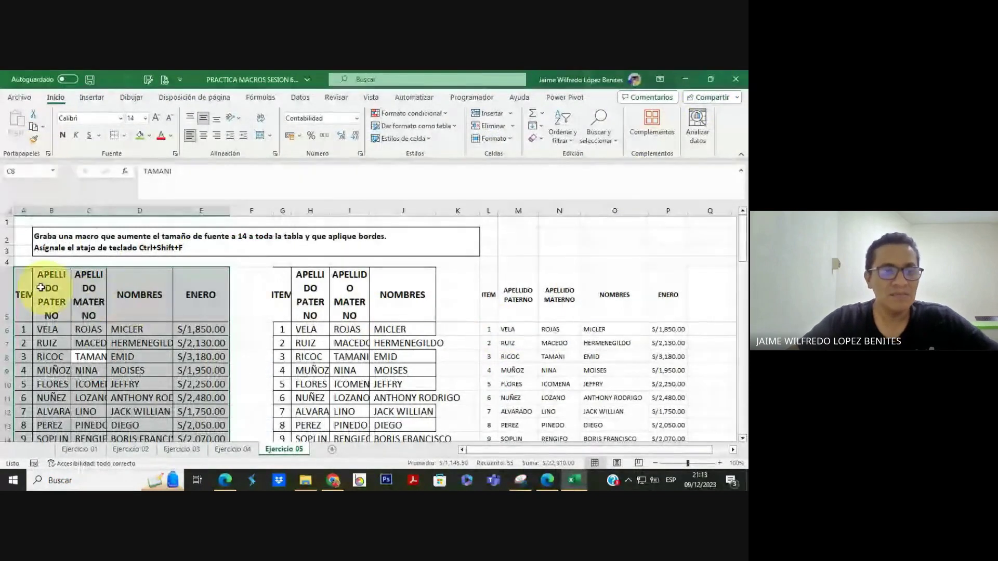
Remove all borders from the first and second tables and reset them to font size 10
click(30, 302)
drag(48, 303, 401, 334)
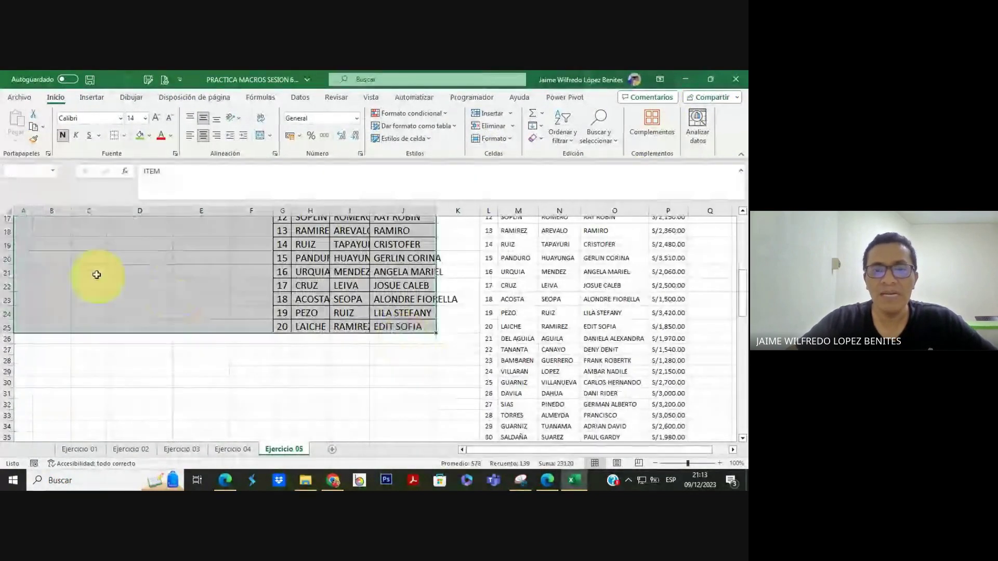
scroll(96, 275, up, 5)
click(115, 136)
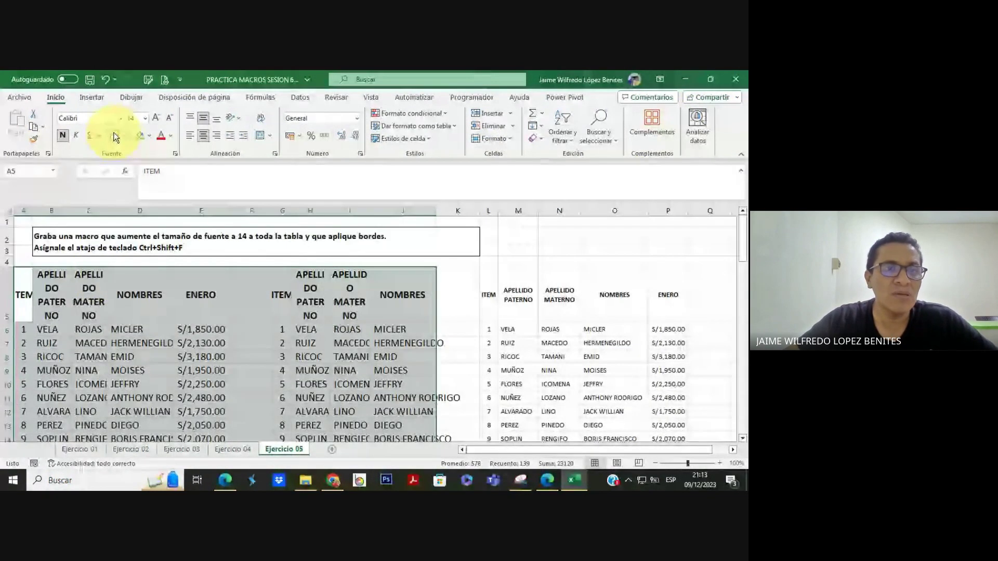
click(146, 124)
click(142, 160)
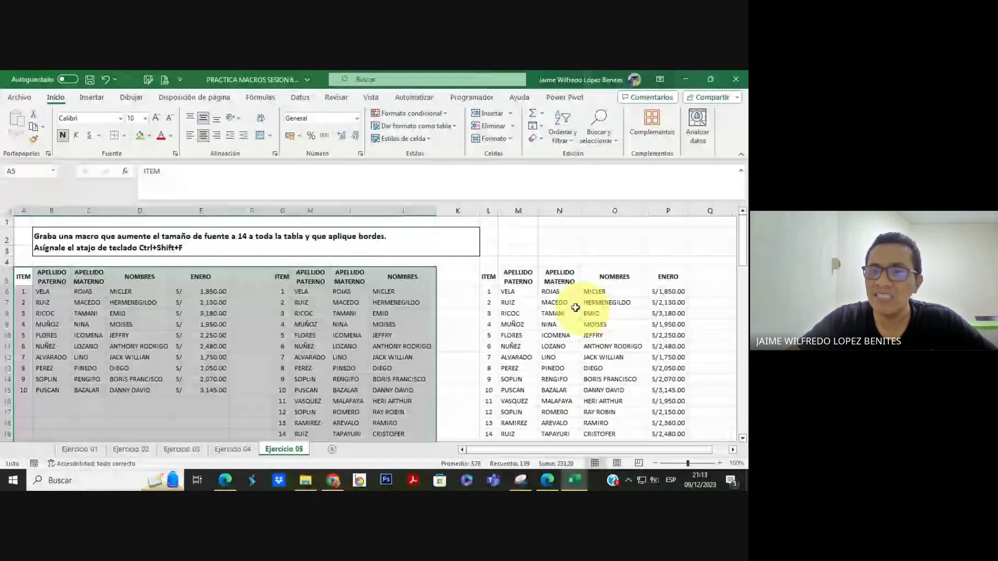
click(575, 307)
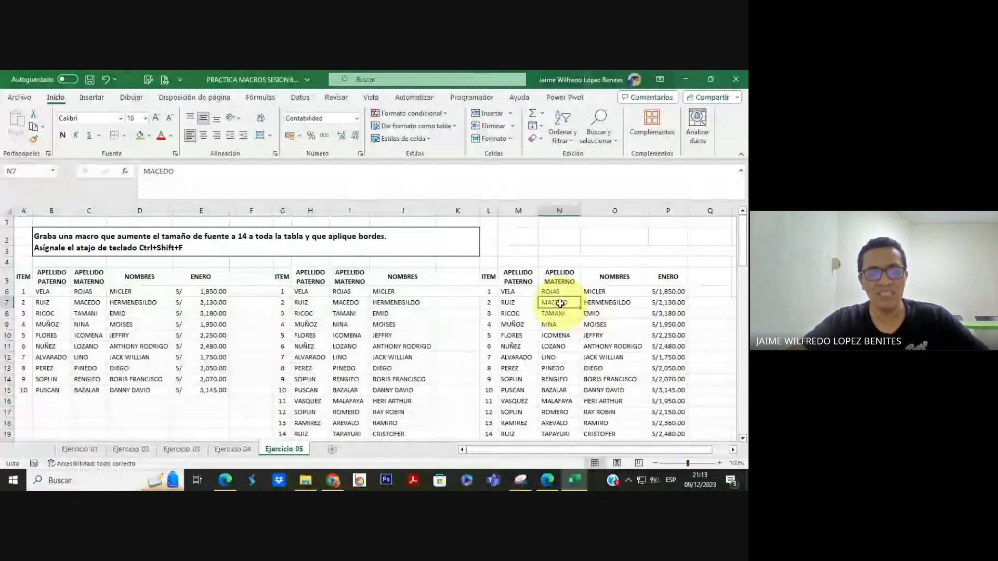
Switch to the Google Meet call, check the participants list for raised hands, and return to the Excel workbook
click(225, 480)
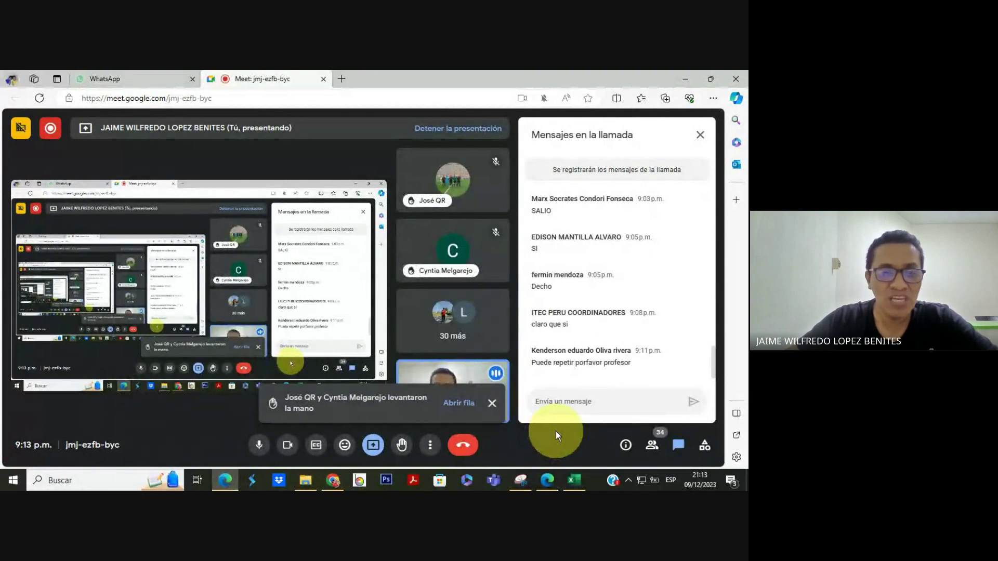
click(652, 446)
scroll(596, 350, up, 5)
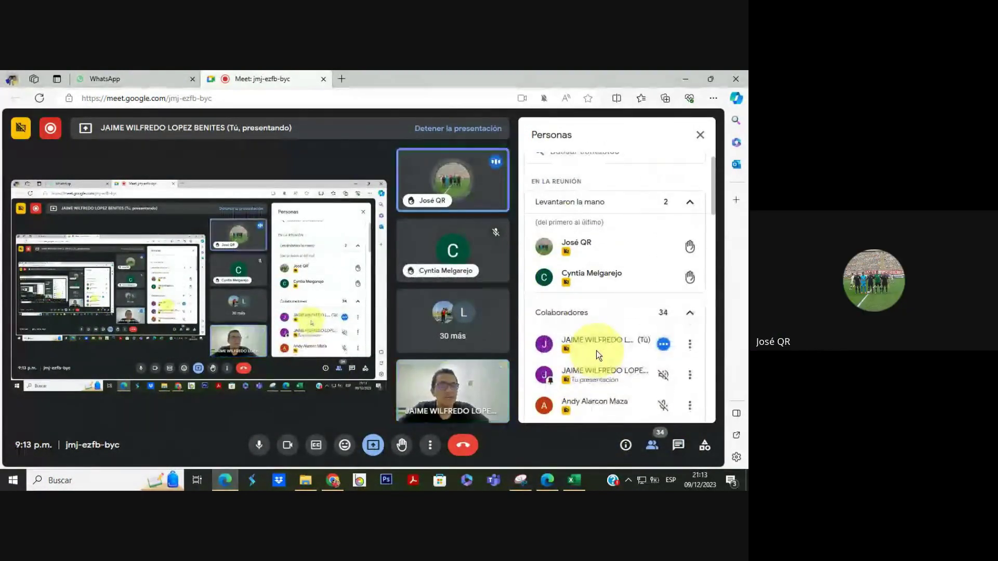
click(686, 79)
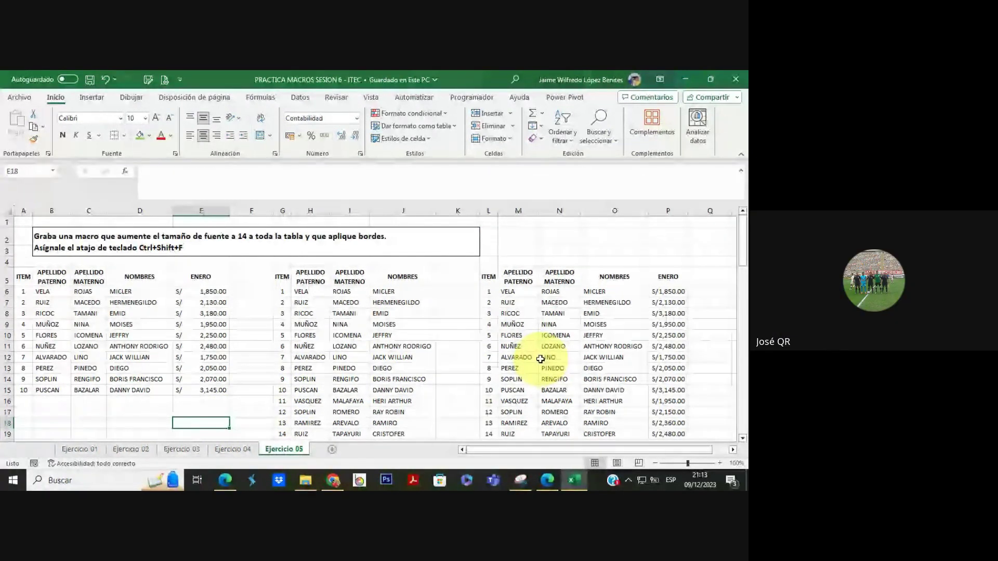
Start recording a macro named TABLA_3 from cell M2 with the shortcut Ctrl+Shift+Q, stored in this workbook
click(514, 240)
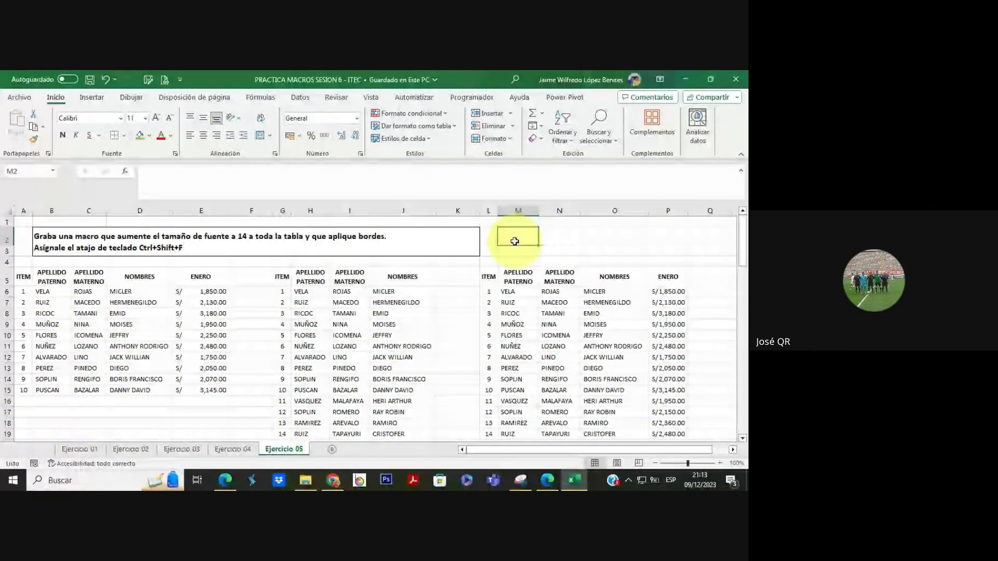
click(472, 98)
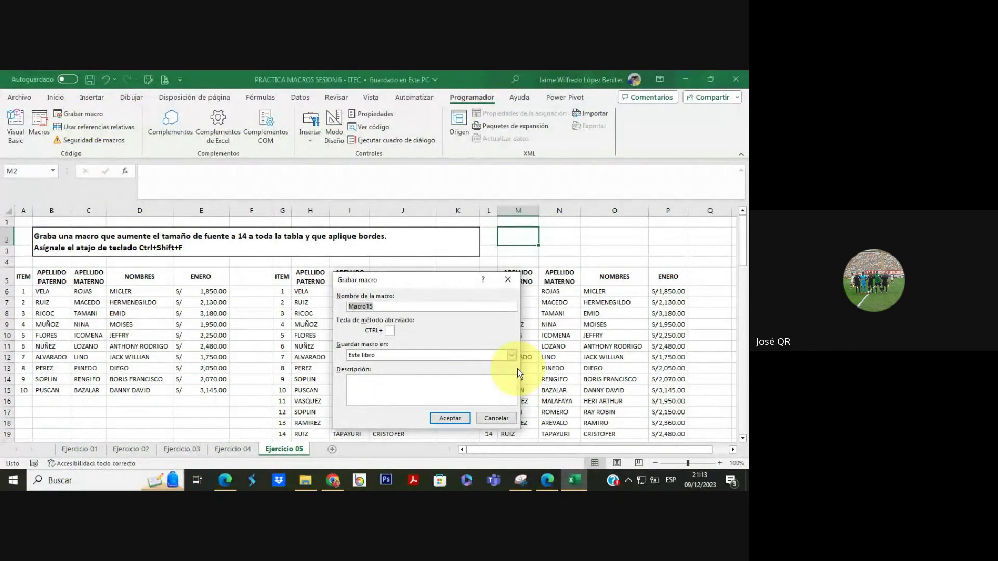
text(TABLA_3)
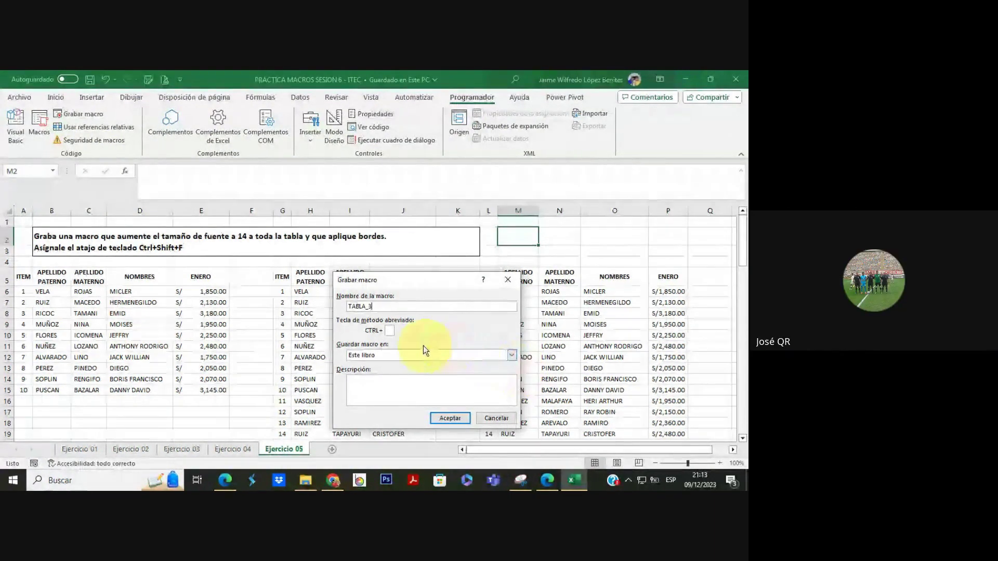
click(391, 331)
text(Q)
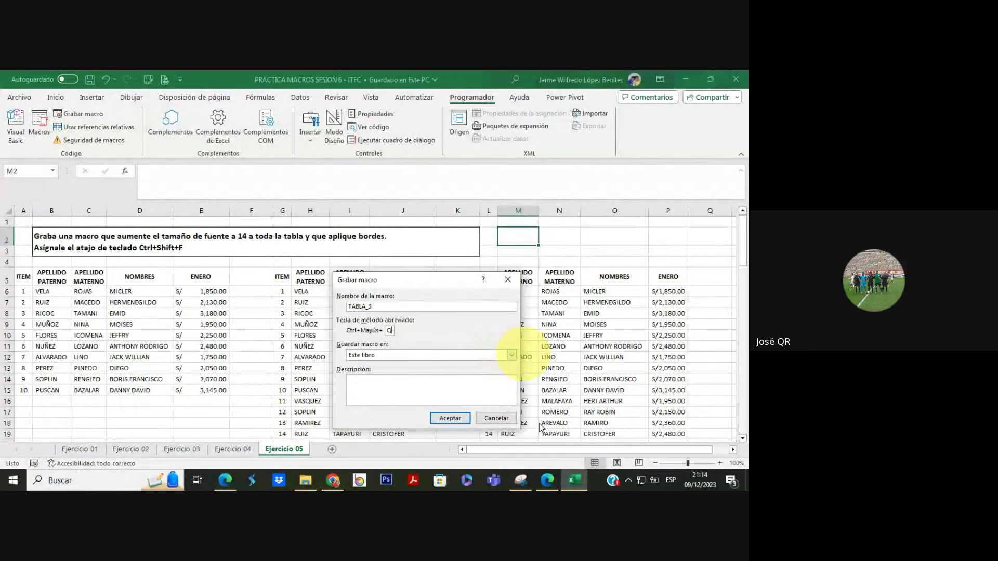
click(442, 418)
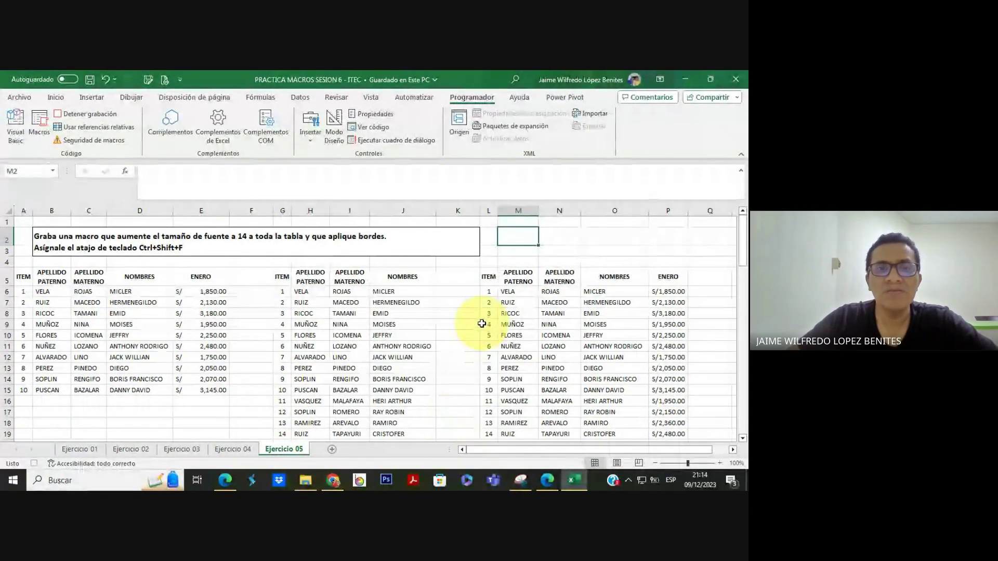
Record selecting the entire third table from cell O10 and applying font size 14 with all borders, and stop the recording
click(599, 337)
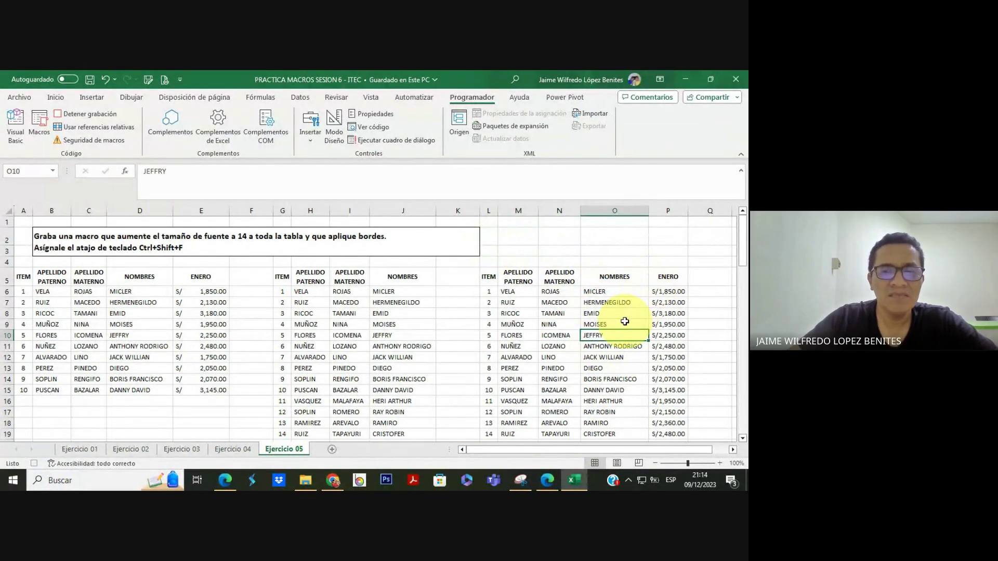
key(ctrl+a)
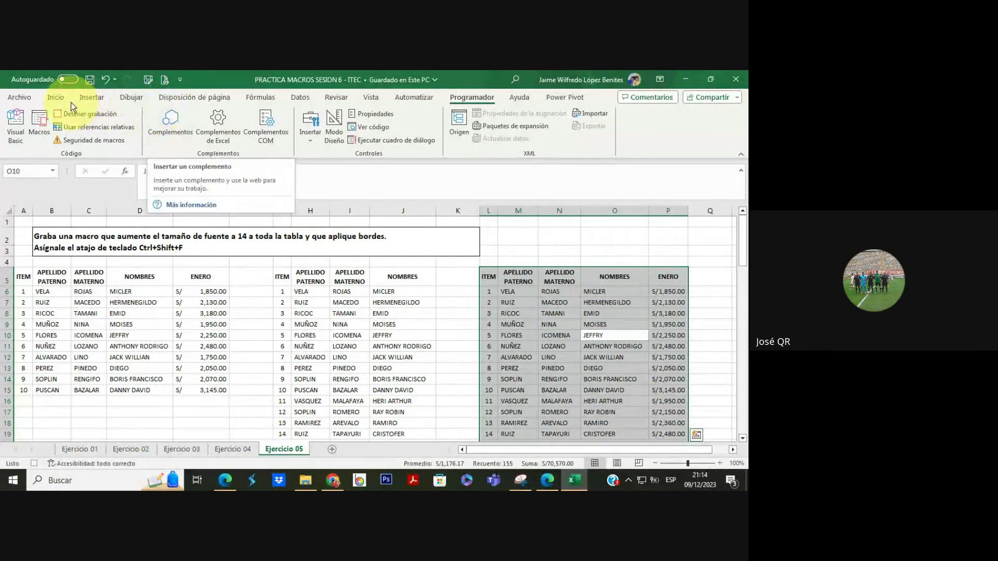
click(55, 97)
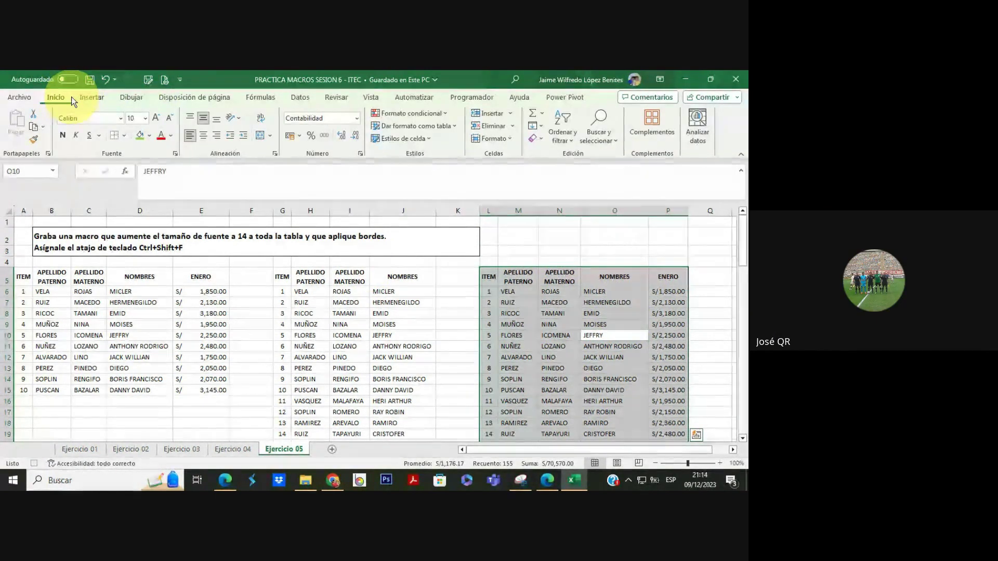
click(144, 118)
click(136, 195)
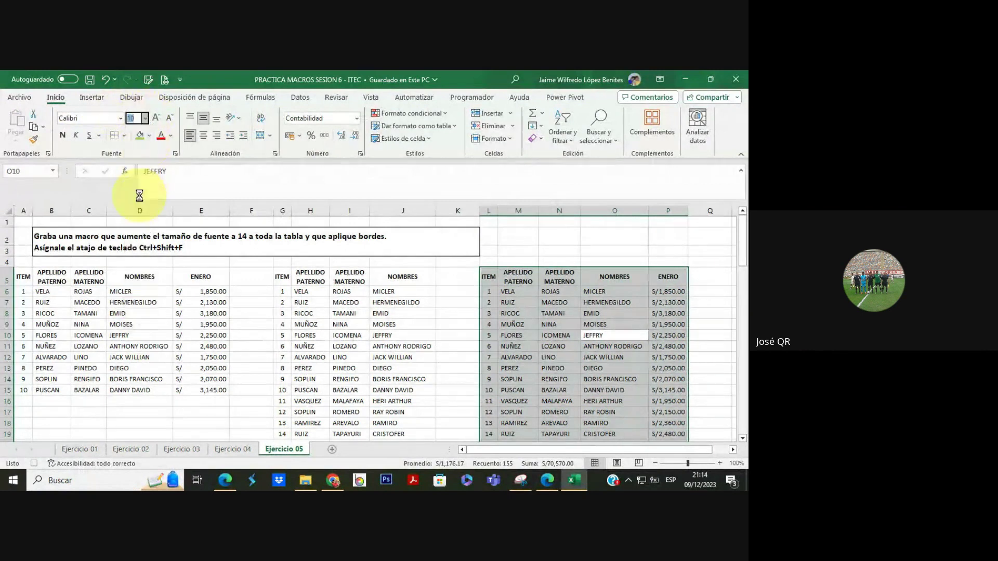
click(127, 140)
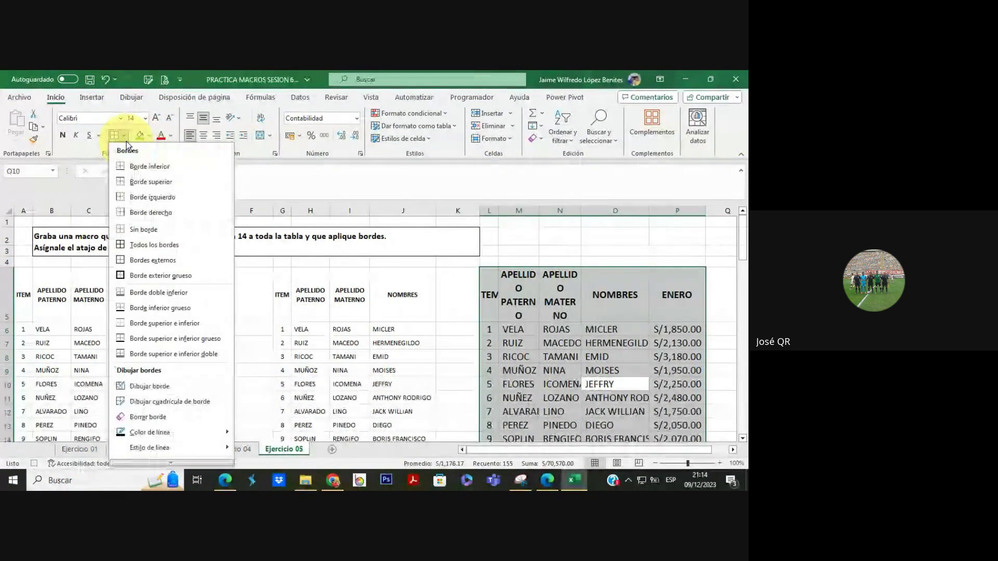
click(154, 245)
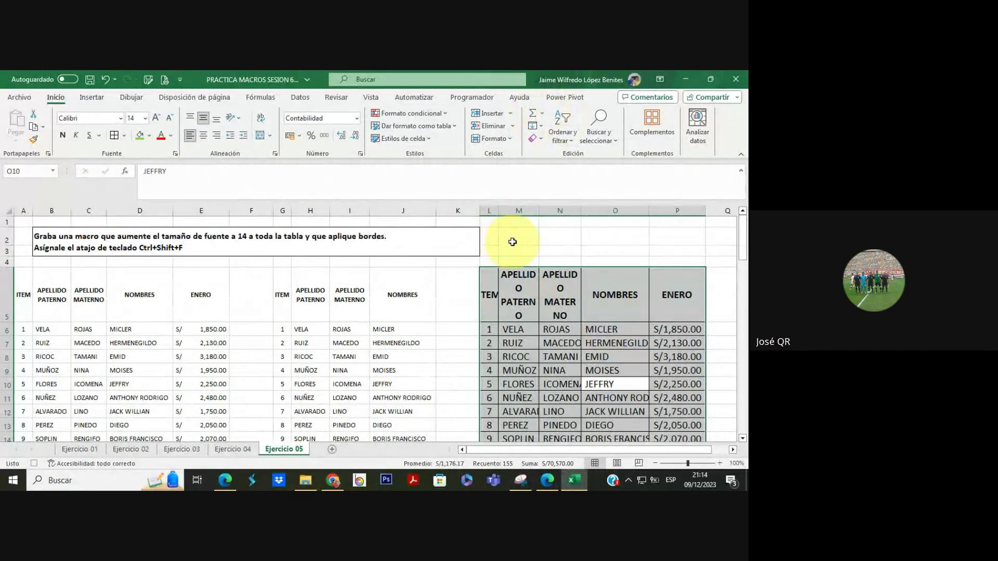
click(472, 98)
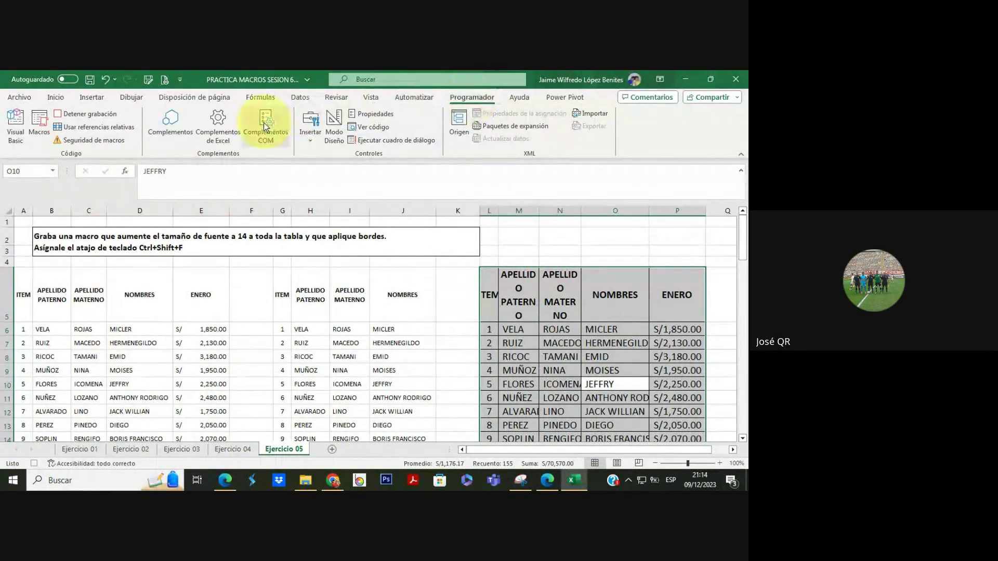
click(108, 114)
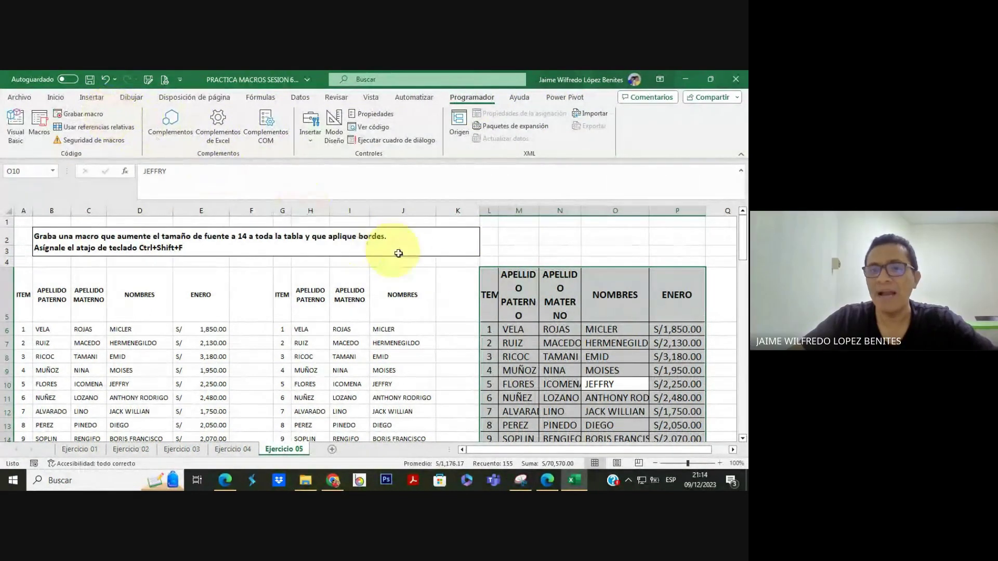
Reset the third table to font size 10 and remove all its borders
click(57, 98)
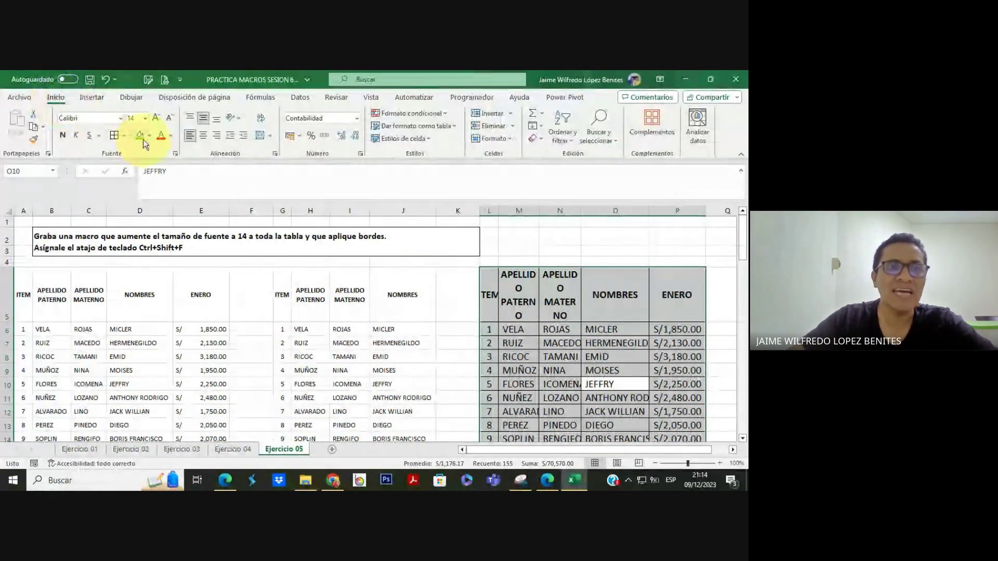
click(145, 119)
click(138, 151)
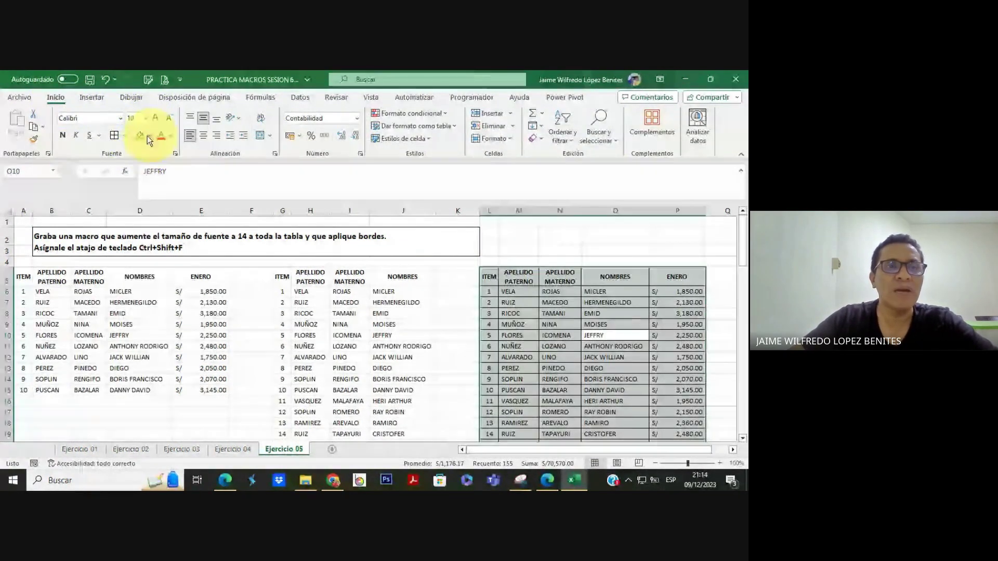
click(123, 136)
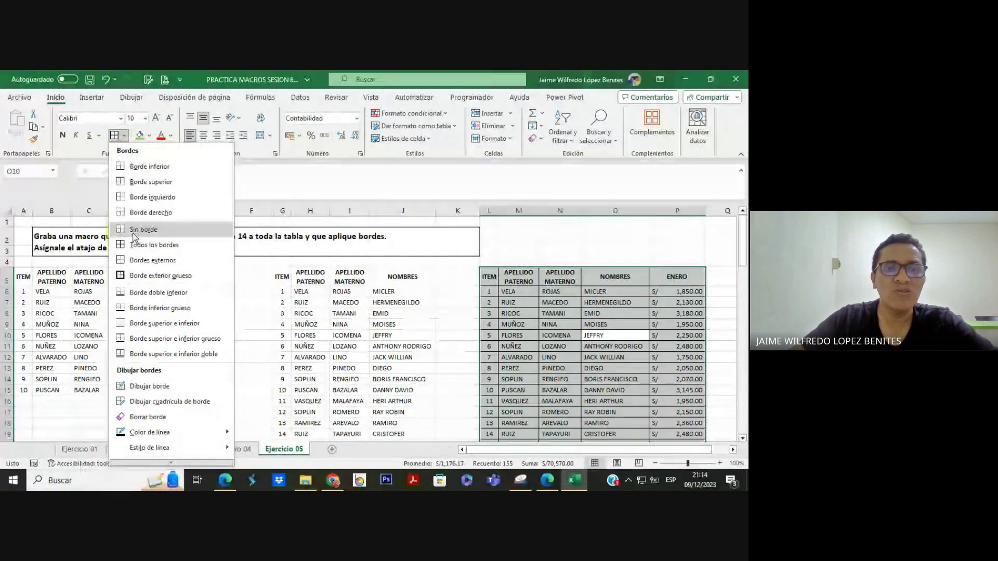
click(154, 245)
Select cell M11 and run the TABLA_3, TABLA_2 and TABLA_1 macros in that order to format all three tables
click(521, 344)
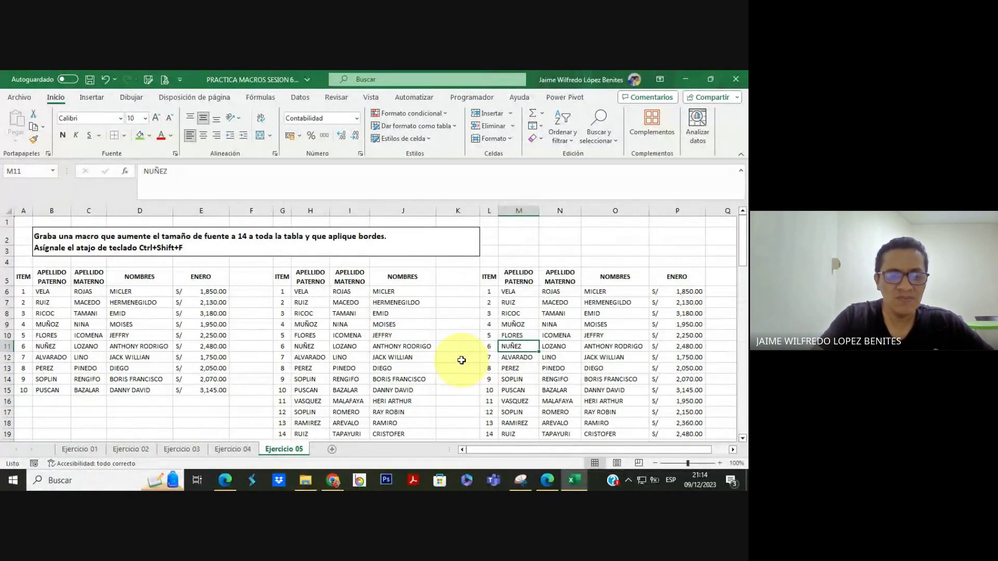
key(ctrl+shift+f)
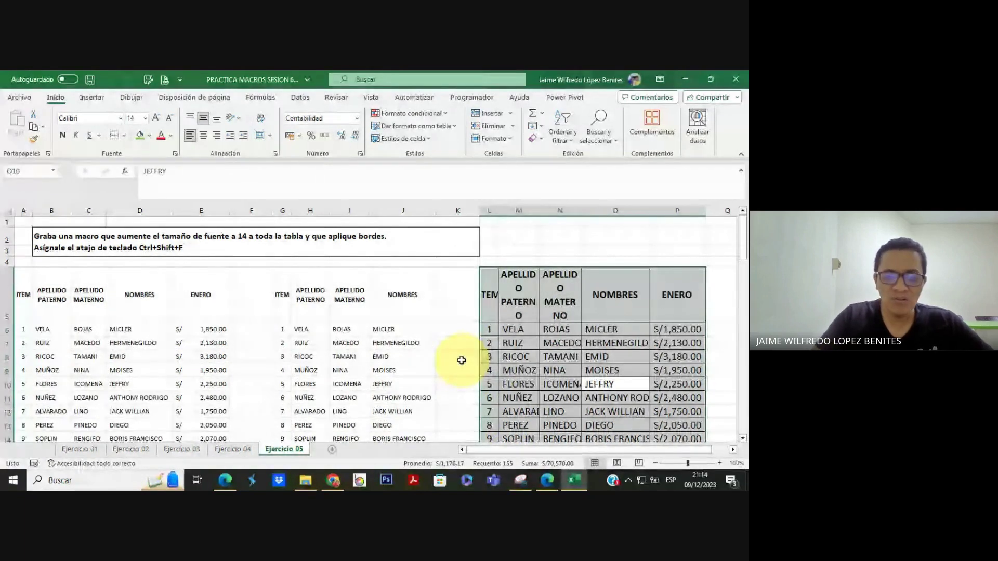
key(ctrl+shift+f)
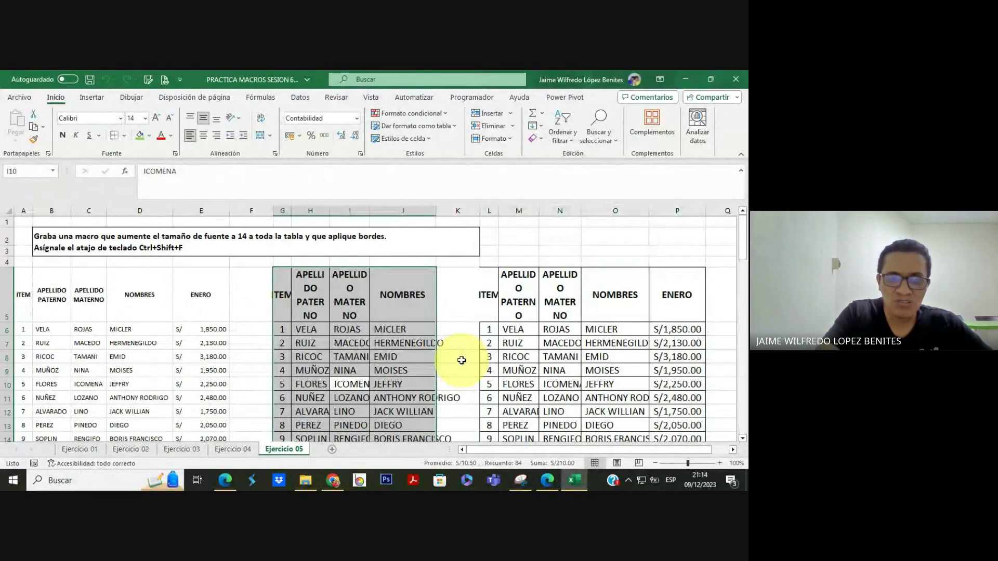
key(ctrl+shift+f)
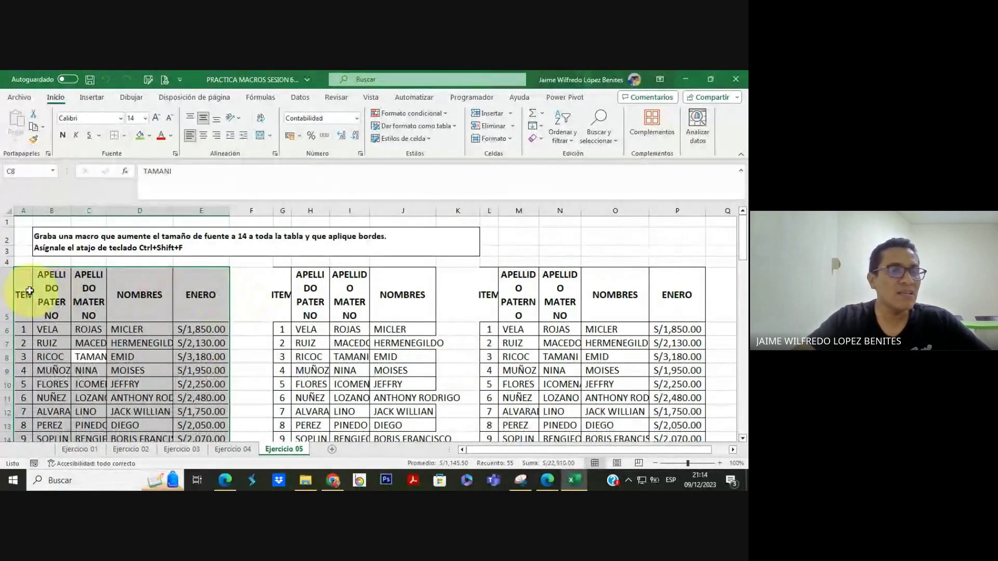
Reset rows 5 to 35 of the three tables to font size 10 and remove their borders
click(5, 287)
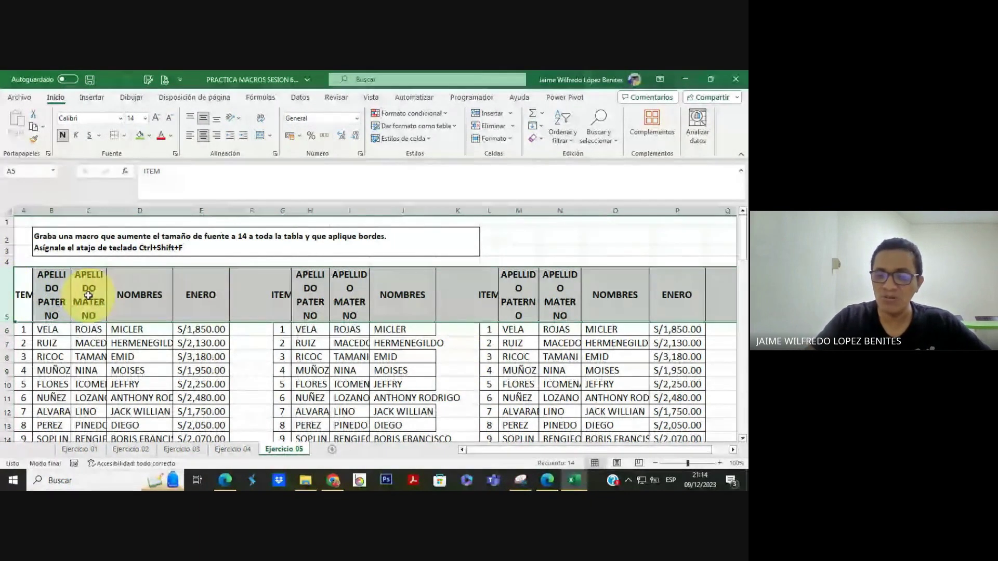
key(ctrl+shift+f)
scroll(511, 367, down, 9)
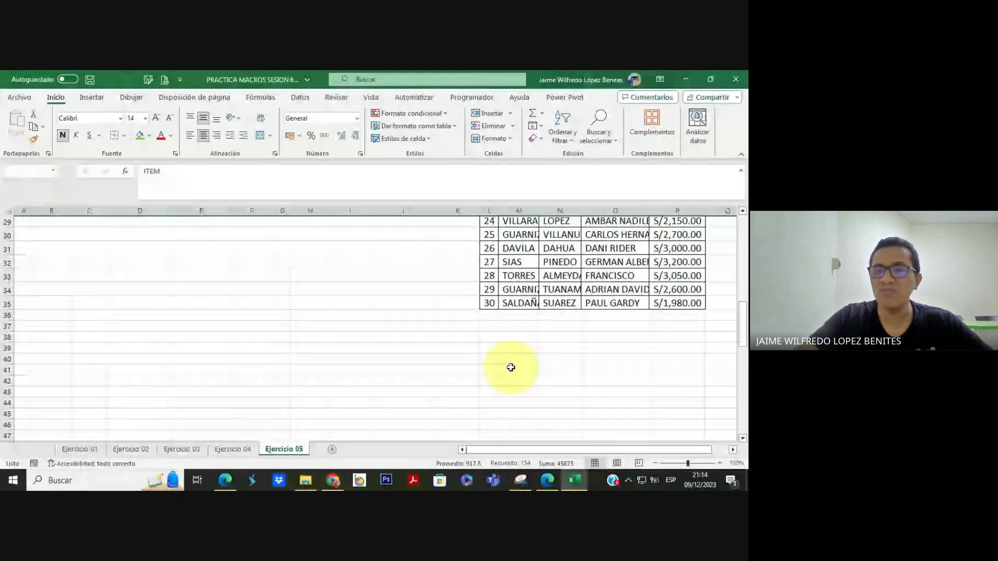
shift+click(8, 304)
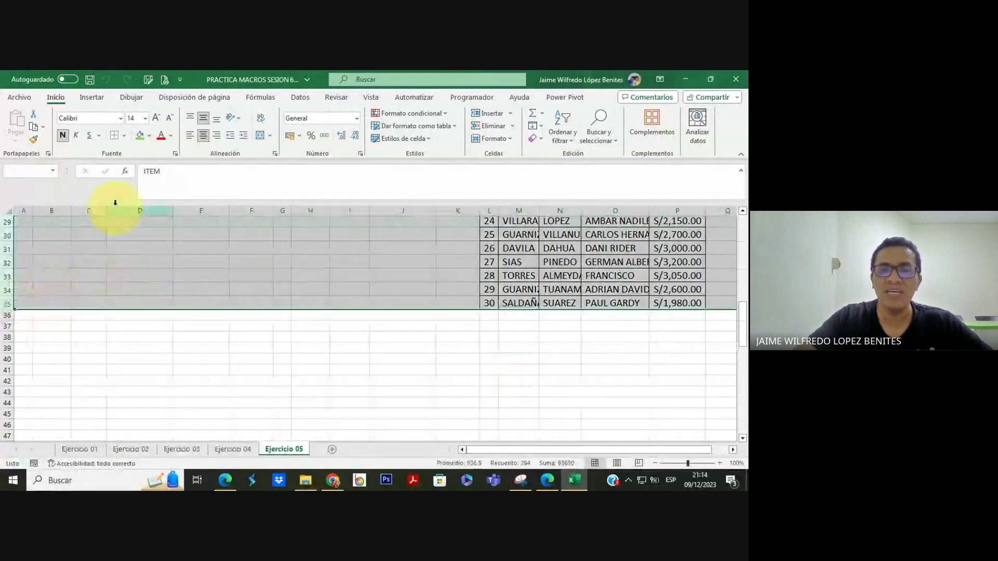
click(146, 118)
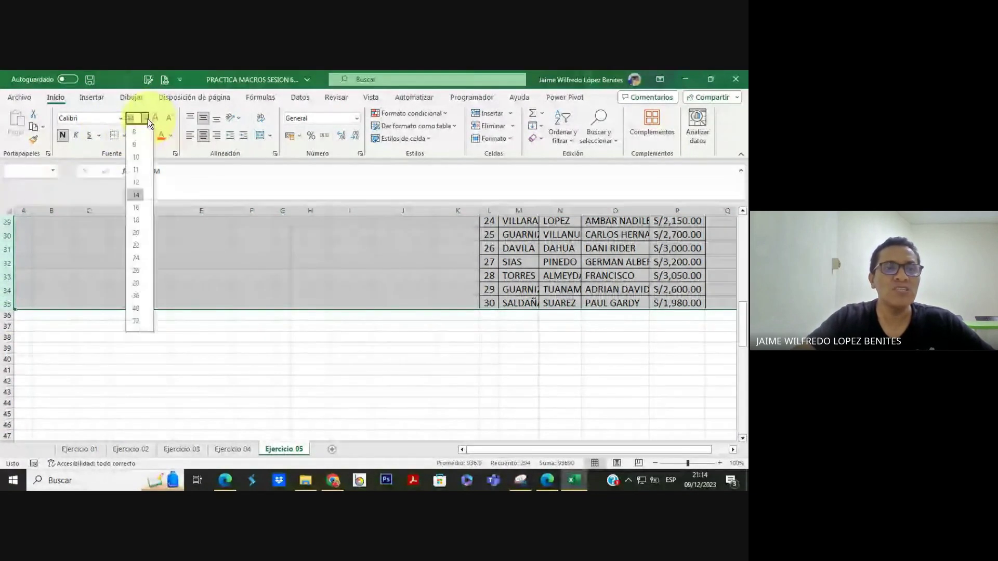
click(133, 157)
click(395, 328)
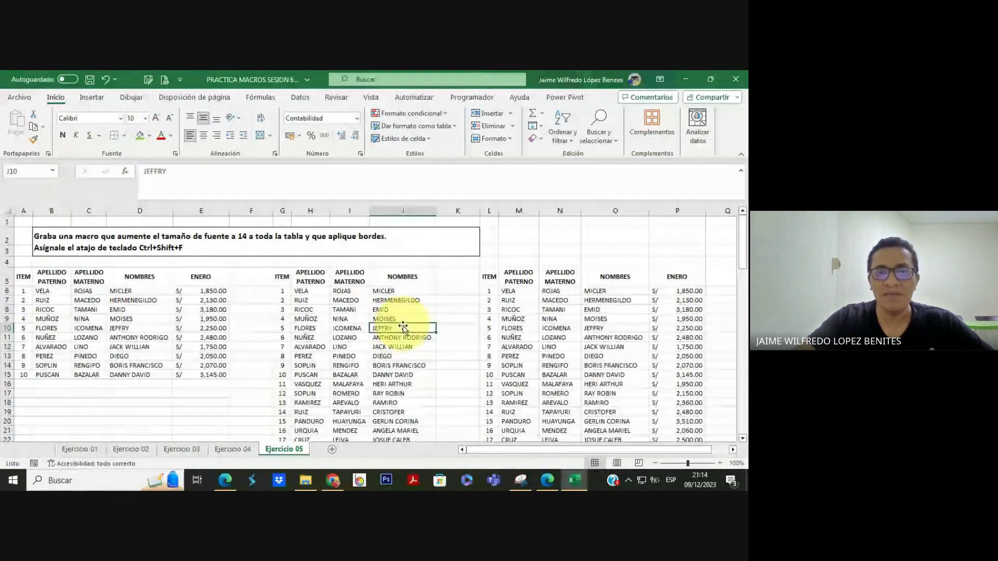
Switch to the Google Meet call, read the chat messages, and return to the Excel workbook
click(224, 480)
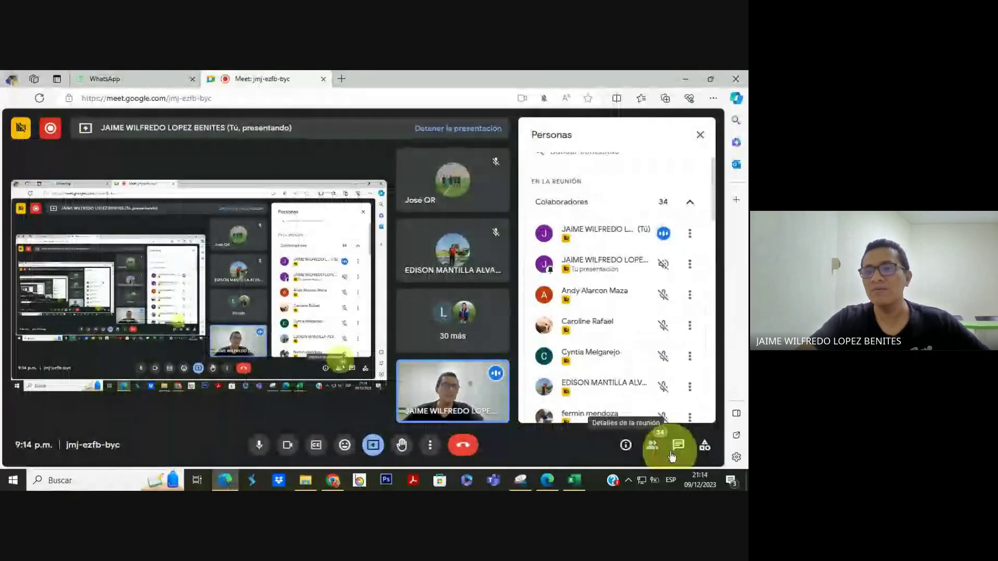
click(674, 456)
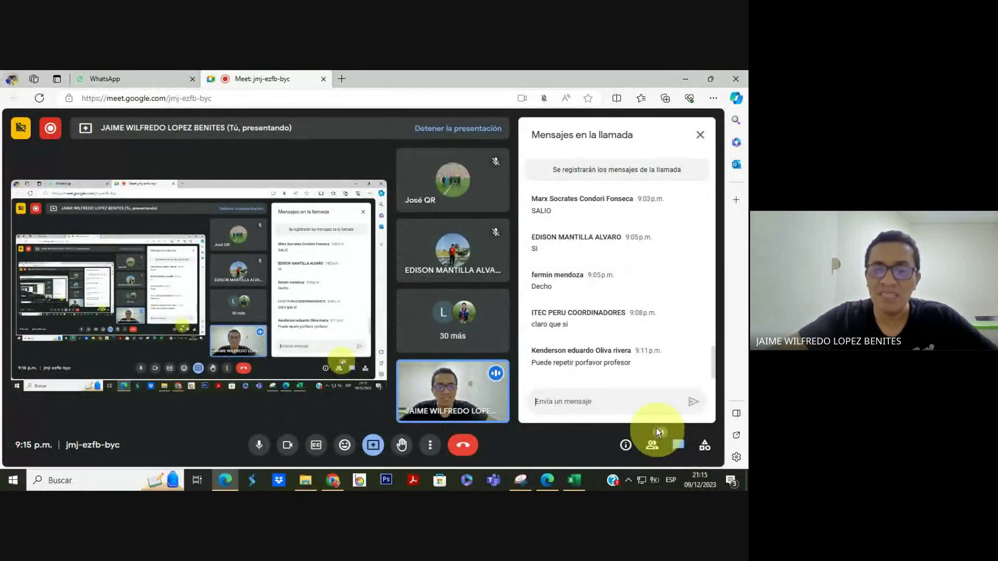
click(685, 79)
scroll(455, 333, down, 1)
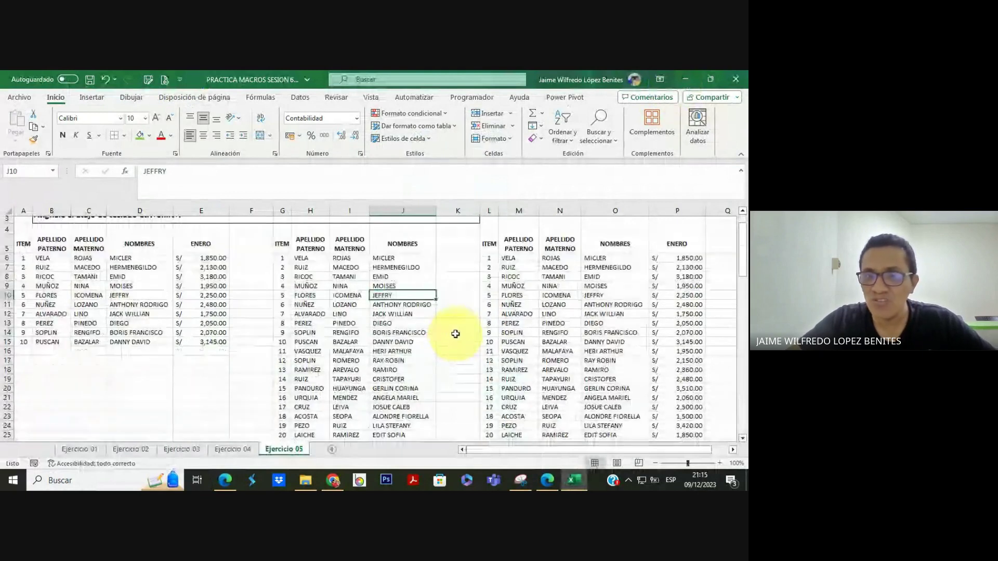
scroll(484, 322, up, 1)
click(530, 309)
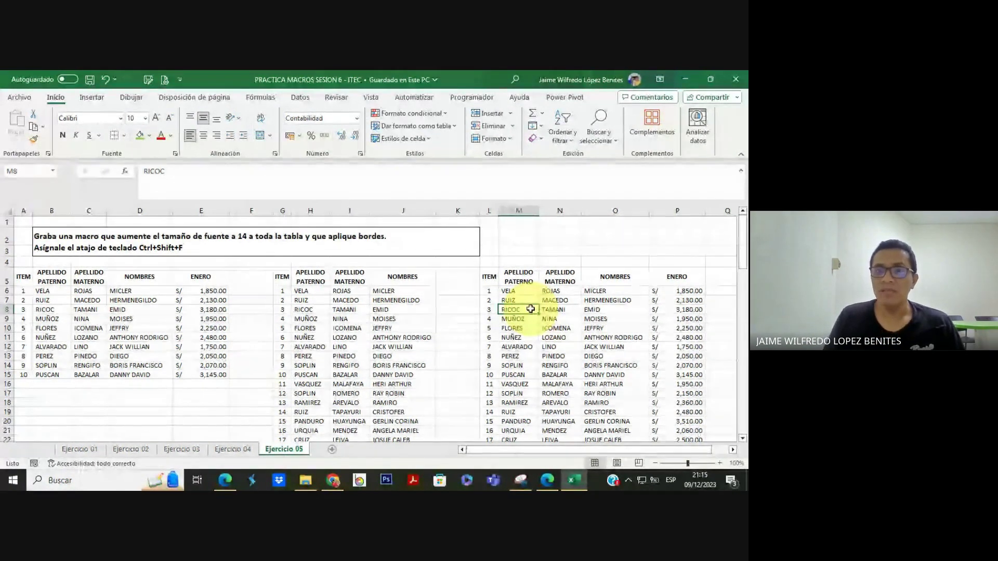
click(471, 97)
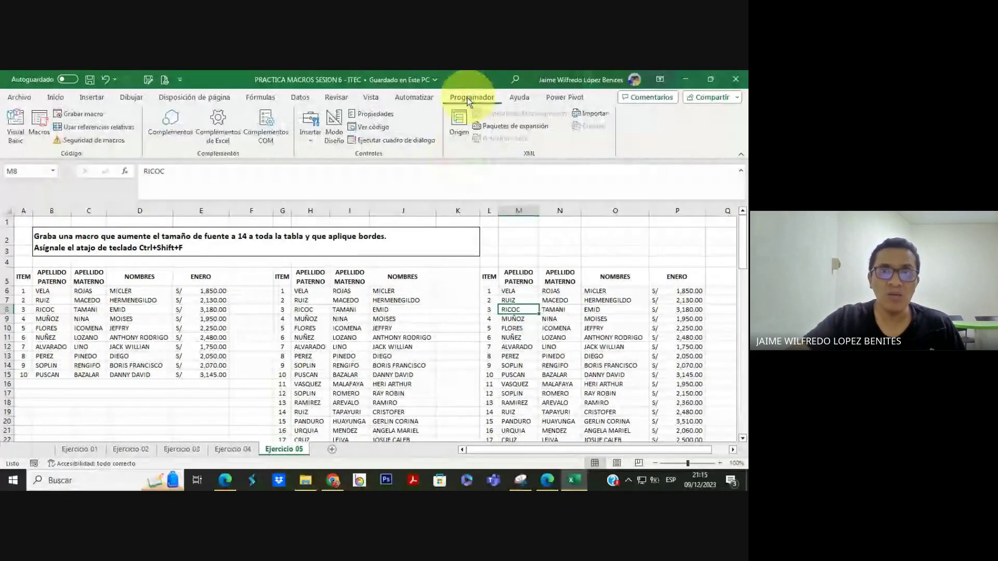
click(34, 463)
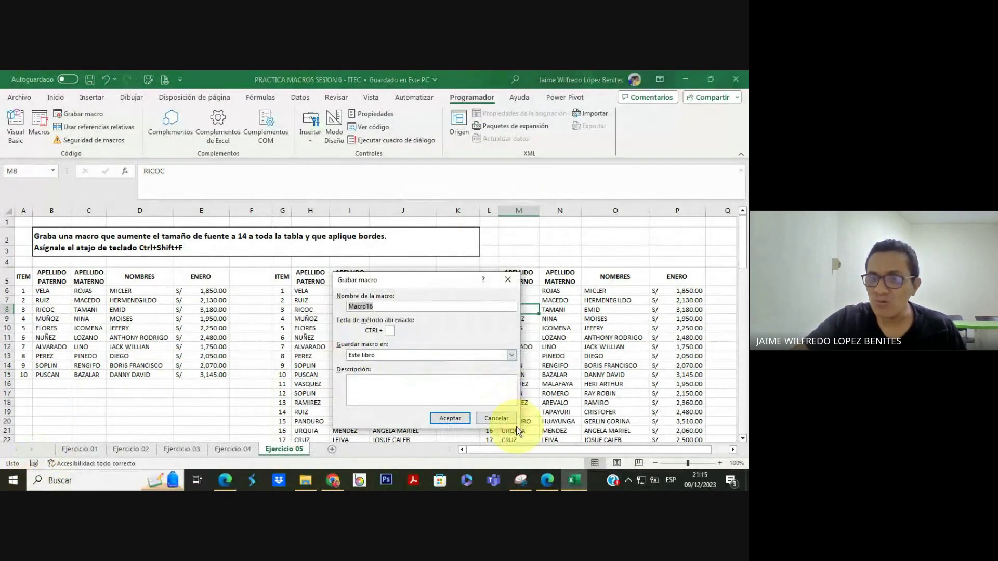
click(503, 419)
Look through the Ejercicio 04, 03, 01 and 02 sheets and return to Ejercicio 05
click(251, 448)
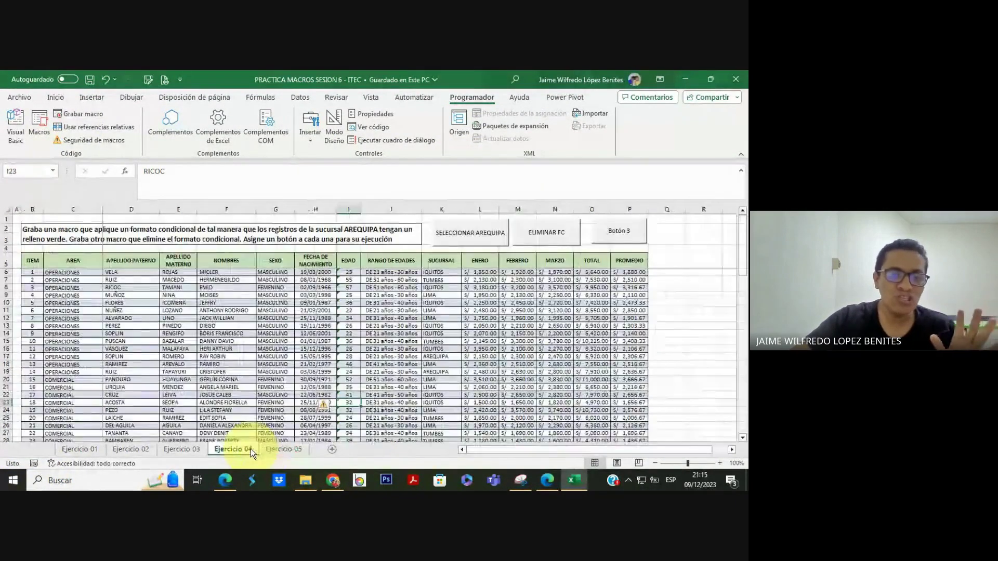
click(186, 448)
click(79, 449)
click(131, 450)
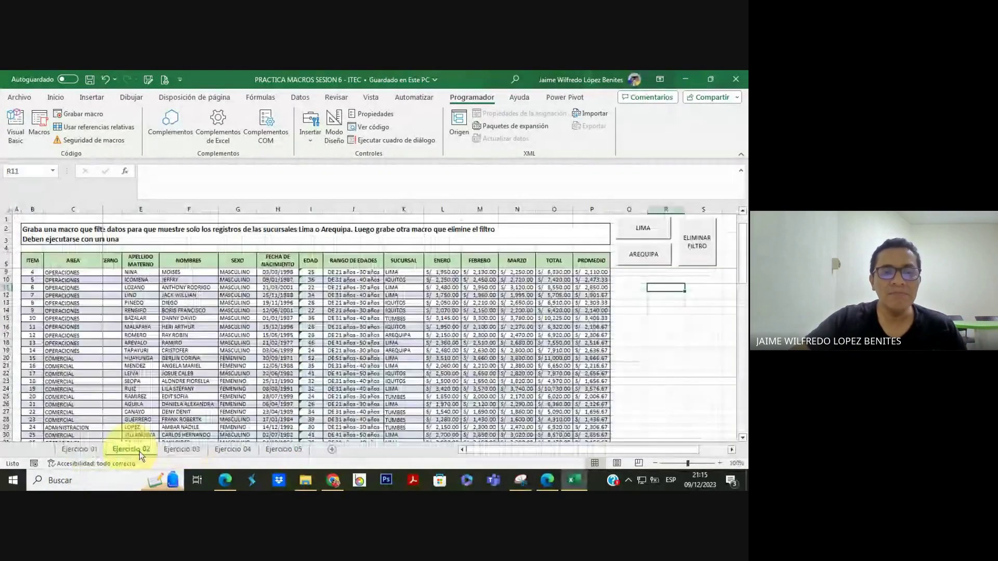
click(232, 450)
click(270, 451)
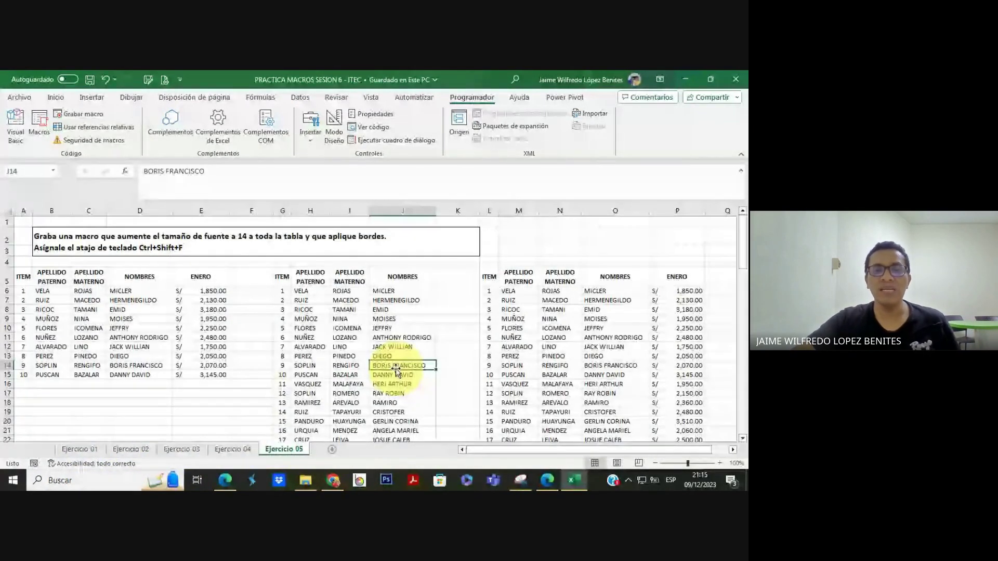
Switch to the Google Meet call, check the chat for new questions, and return to the Excel workbook
click(225, 480)
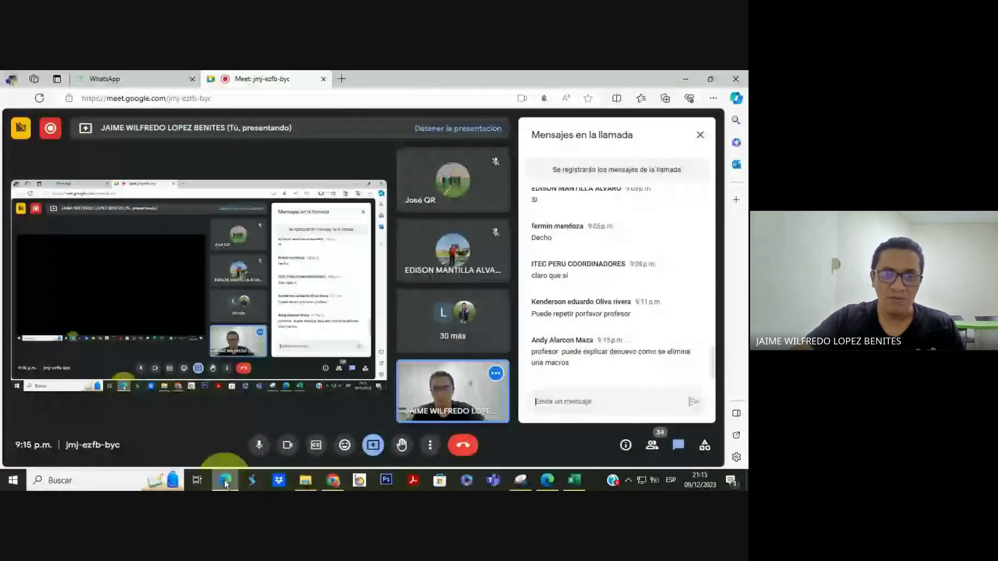
click(373, 443)
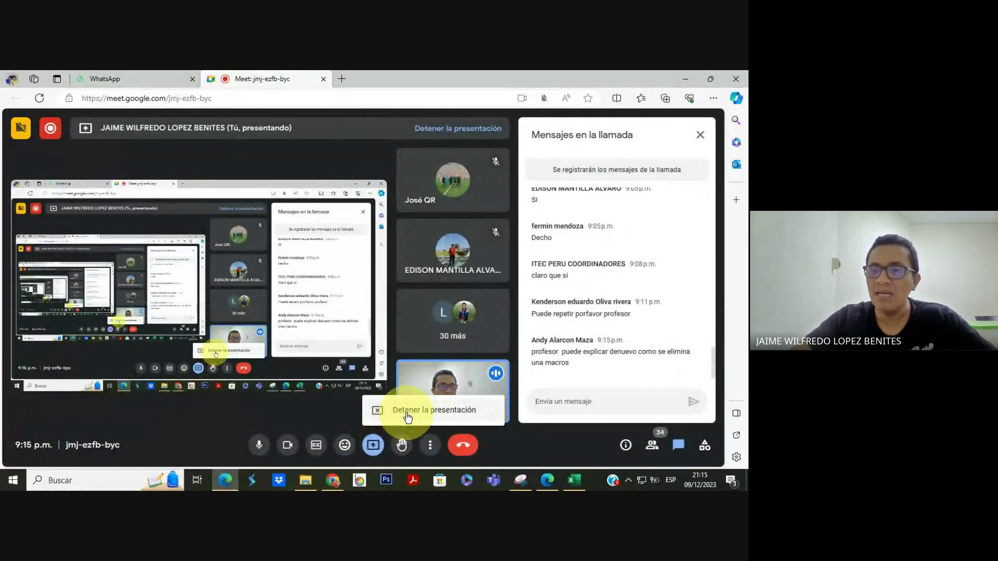
click(554, 410)
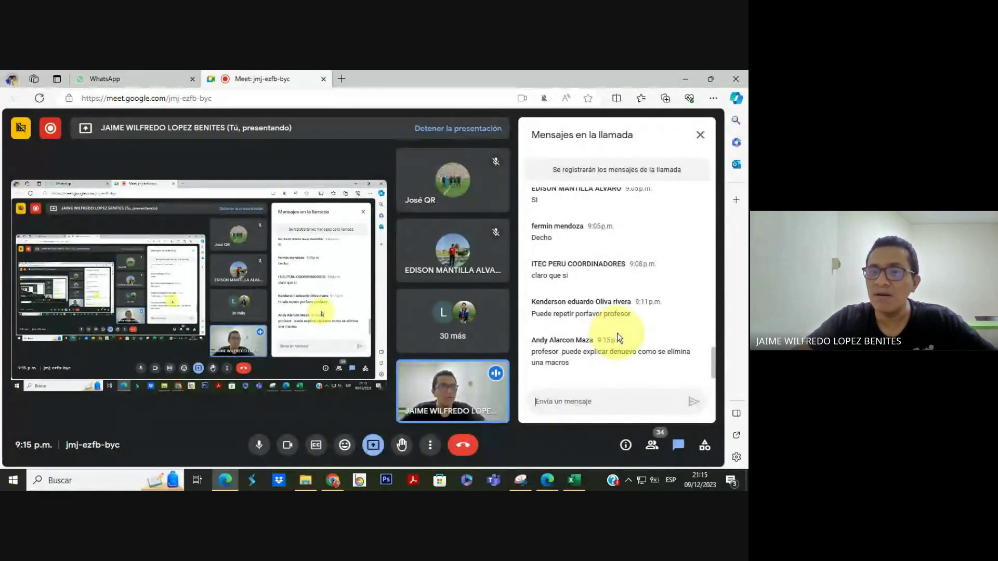
click(685, 78)
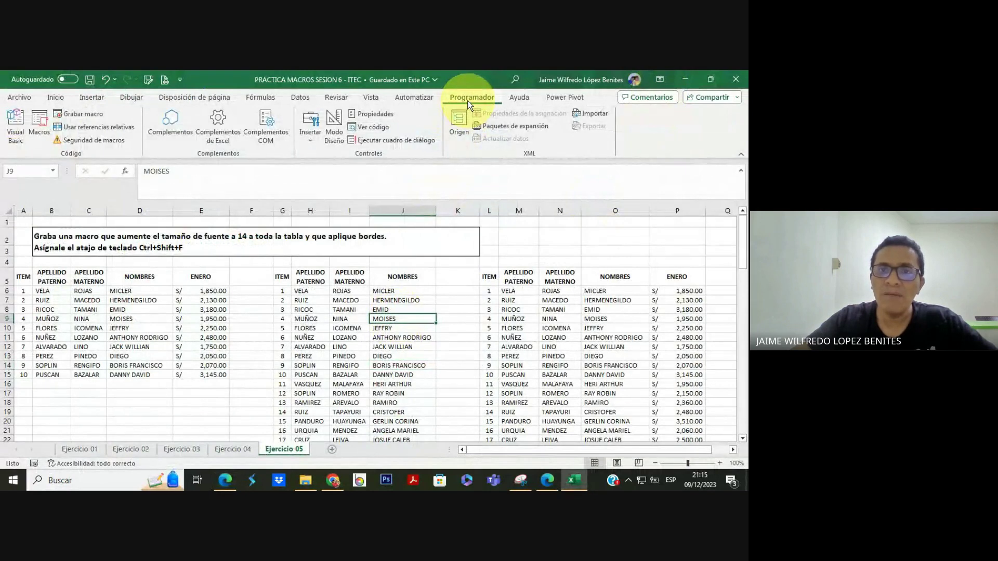
Review the macros available in all open workbooks, including FILTRO_AREQUIPA and FILTRO_LIMA, and close the macro list without changes
click(39, 116)
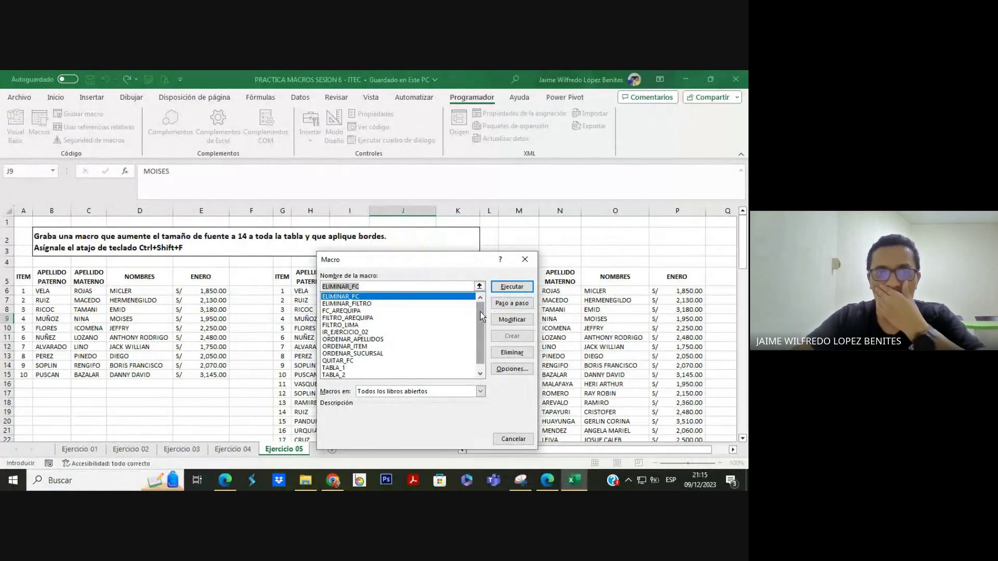
click(338, 332)
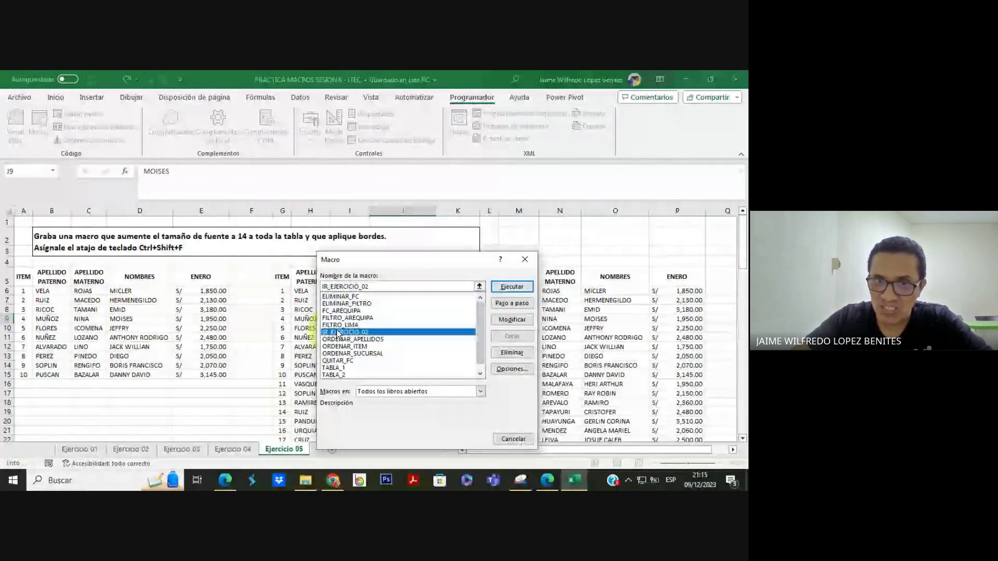
click(352, 367)
click(353, 346)
click(356, 318)
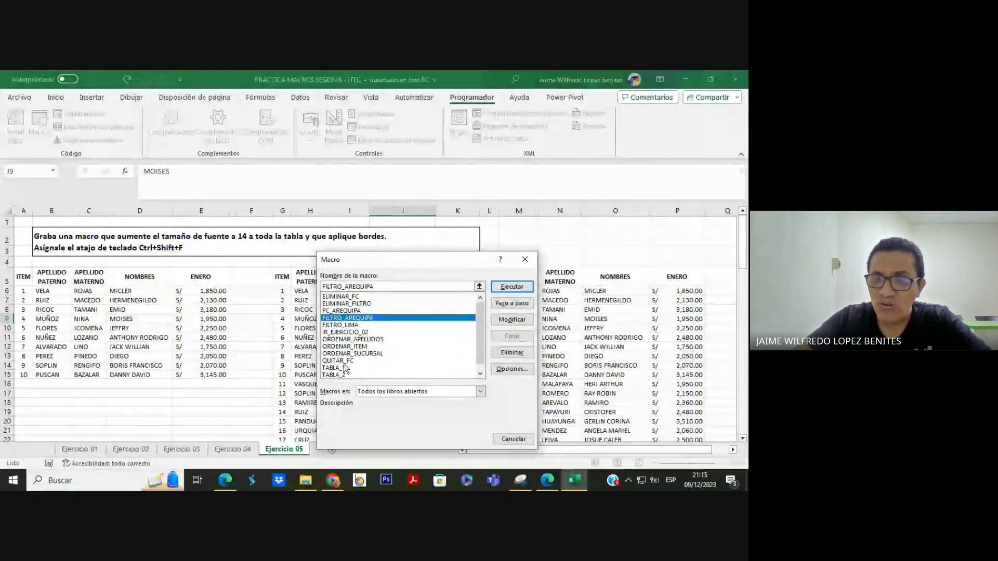
drag(480, 348, 419, 318)
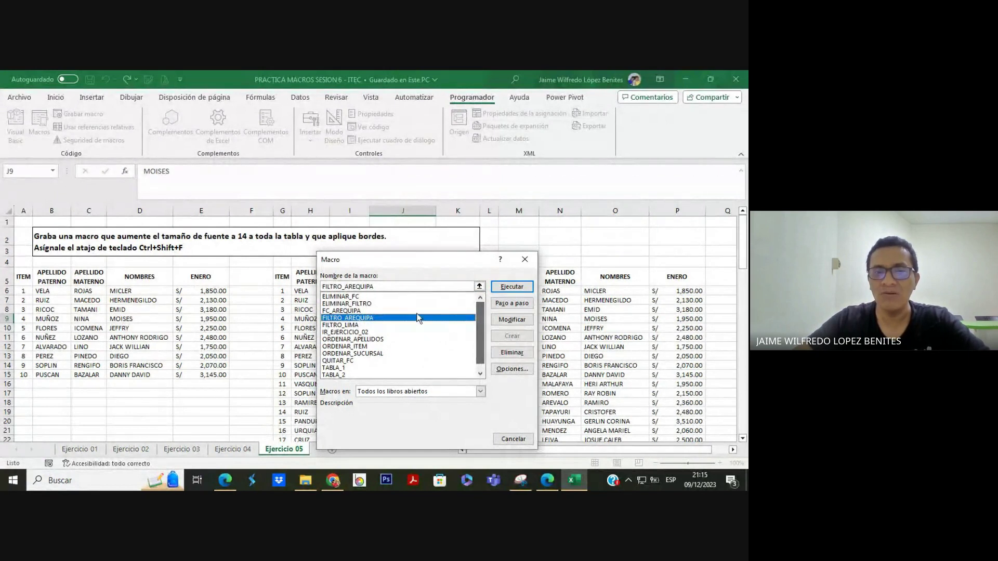
click(350, 326)
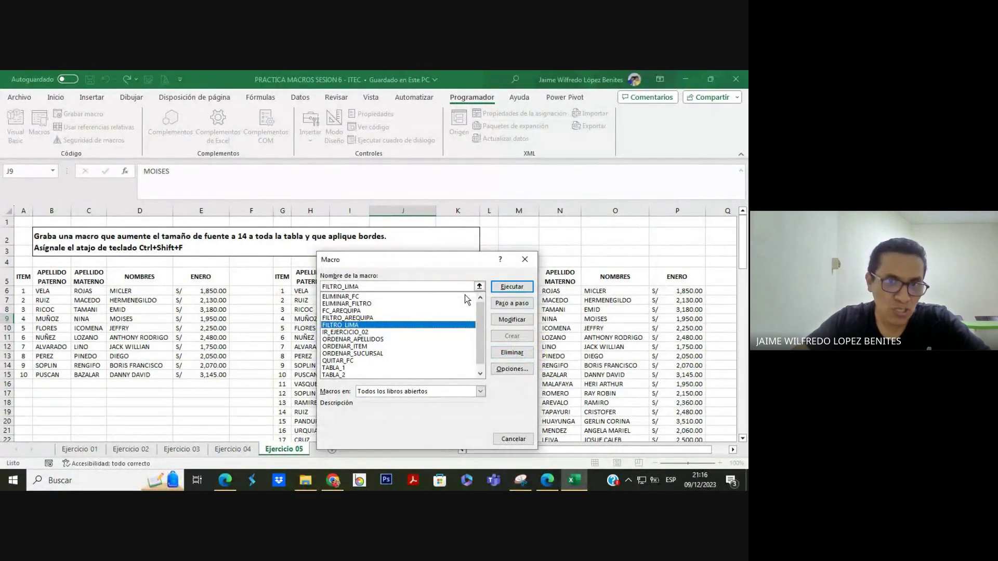
click(517, 439)
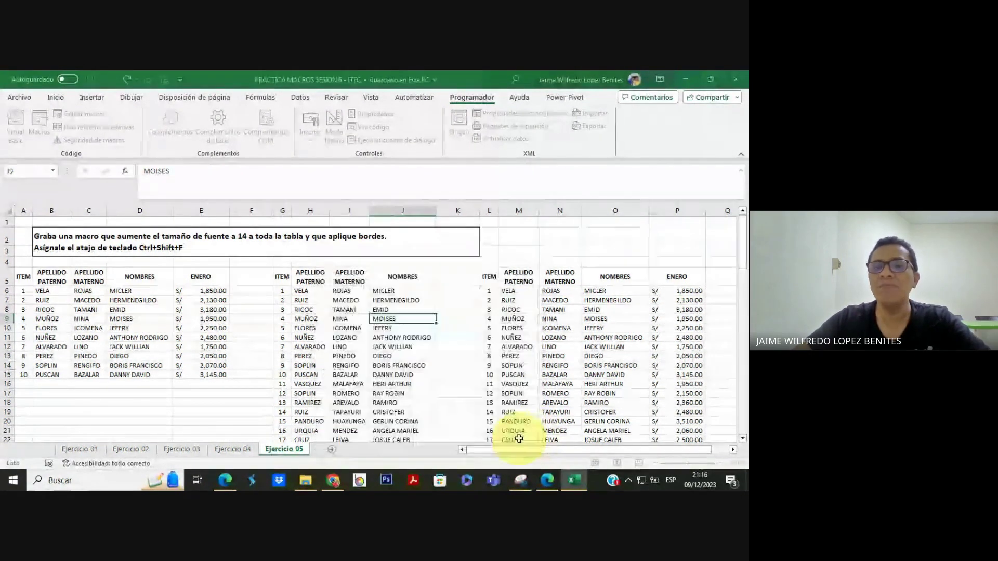
Switch to the Google Meet call, check the participants' raised hands and chat replies, and return to the Excel workbook
click(225, 479)
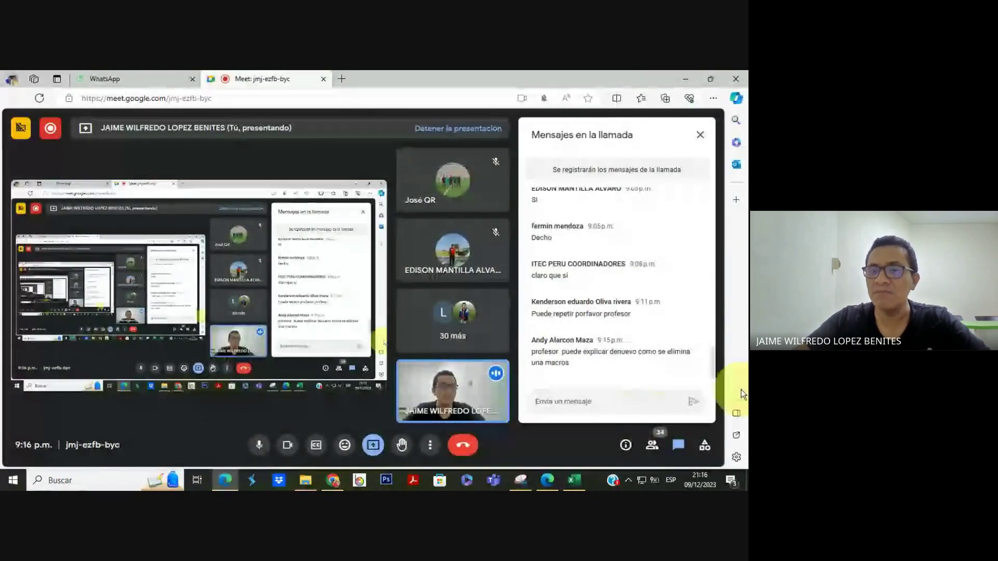
click(665, 402)
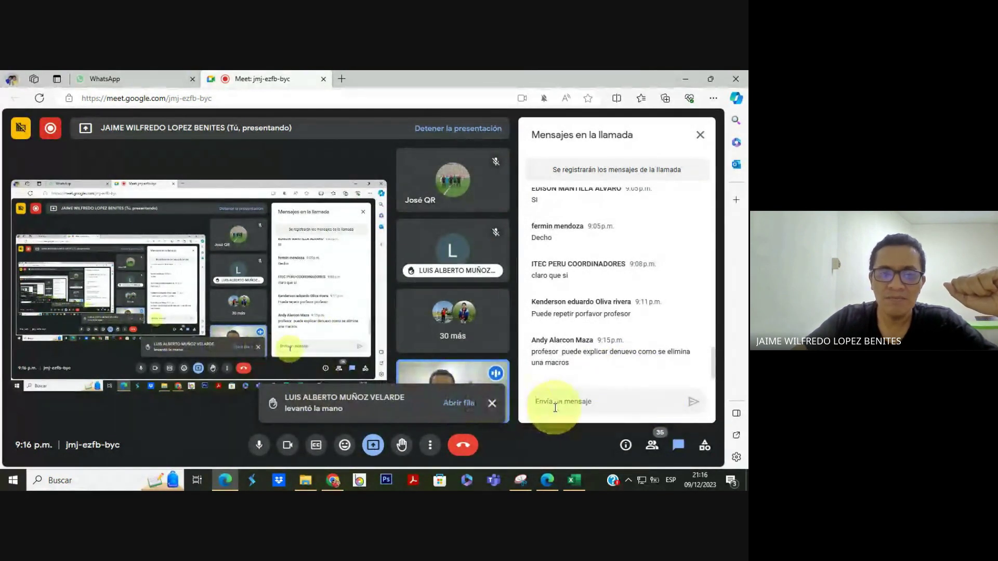
click(614, 406)
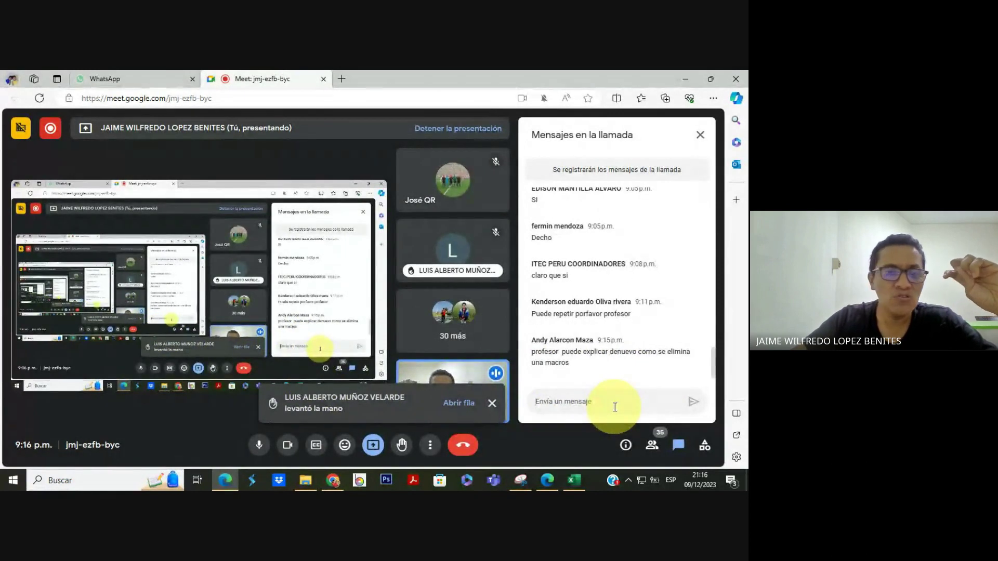
click(652, 445)
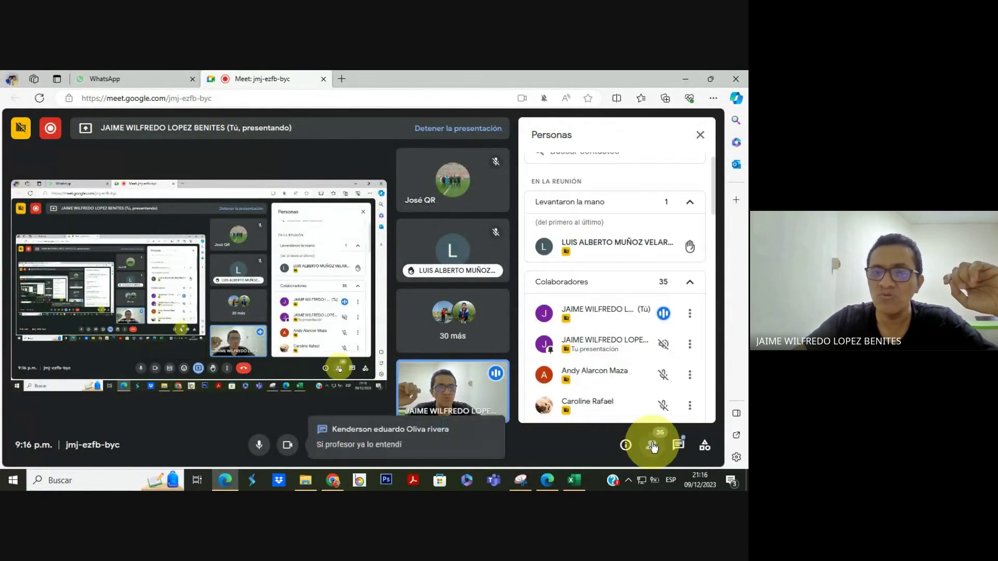
click(677, 444)
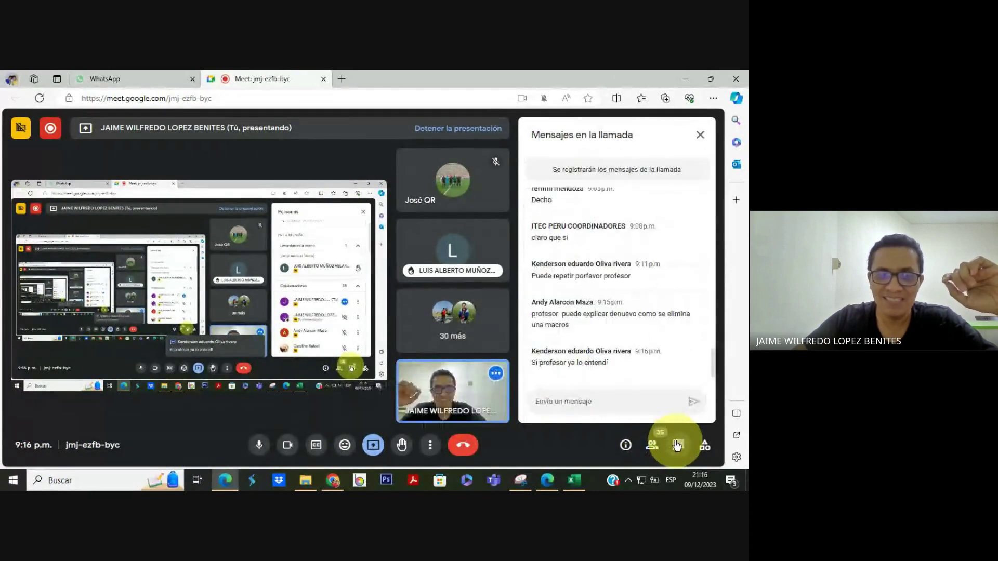
click(652, 445)
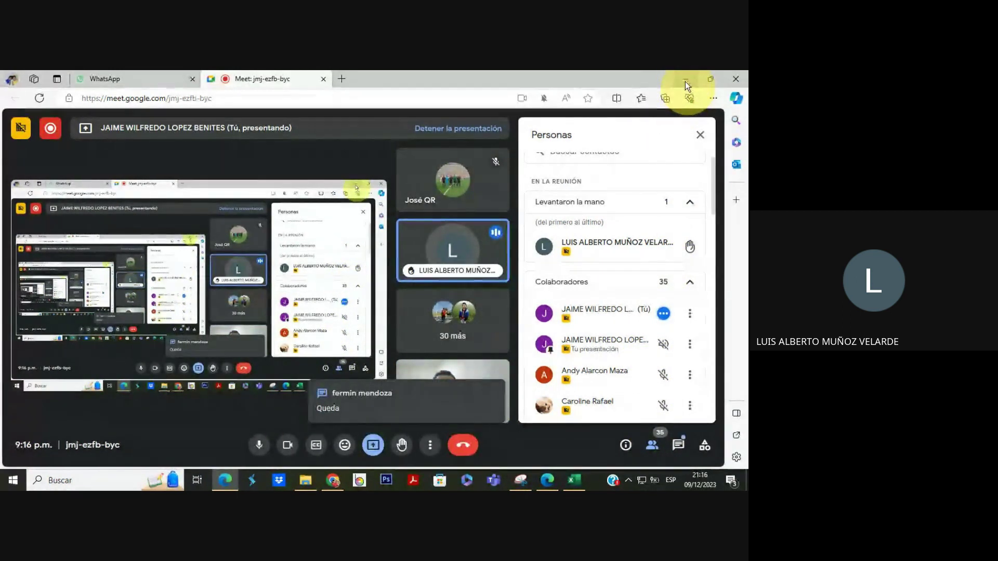
click(684, 439)
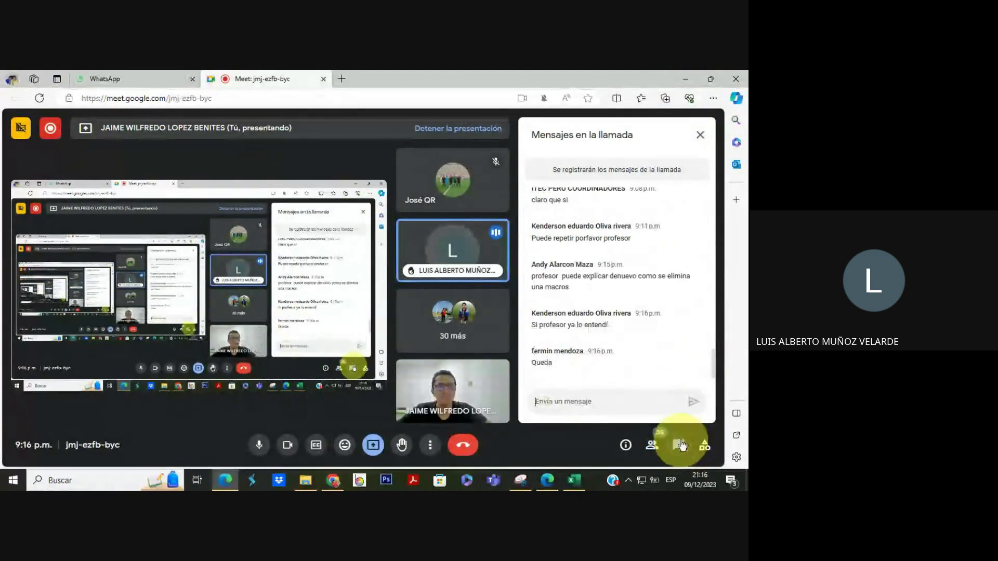
click(684, 79)
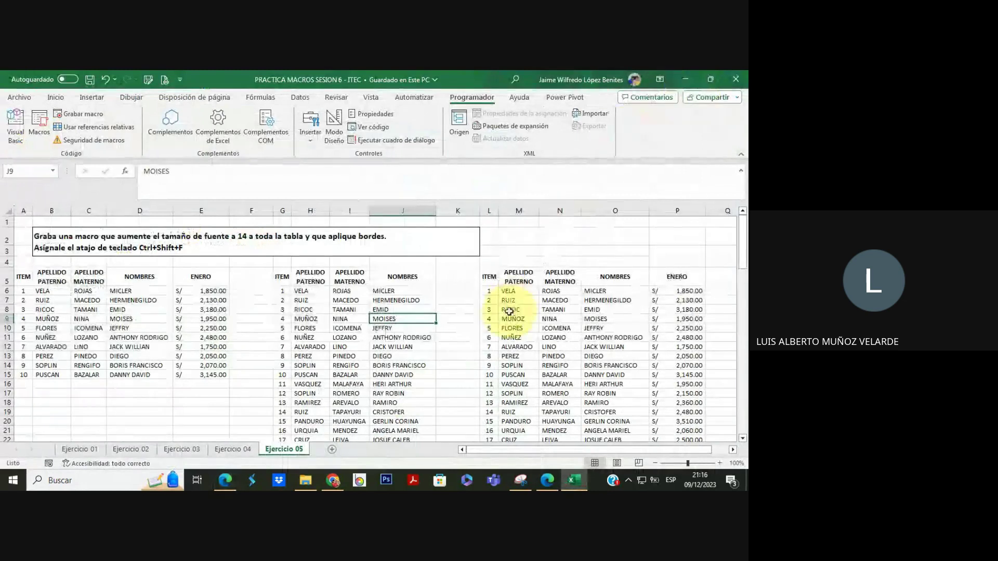
Switch to the Google Meet call and stop presenting the screen
click(225, 480)
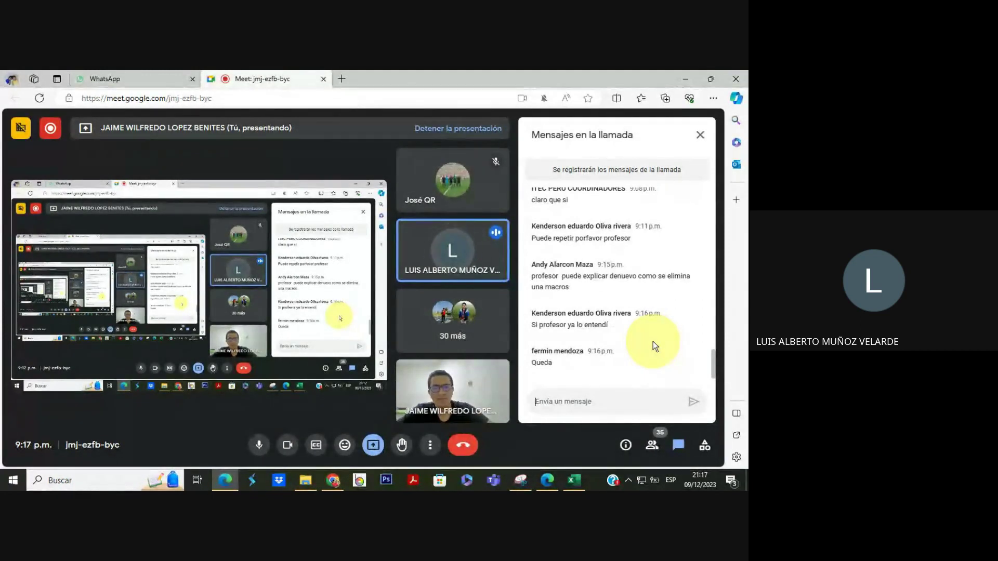
click(381, 440)
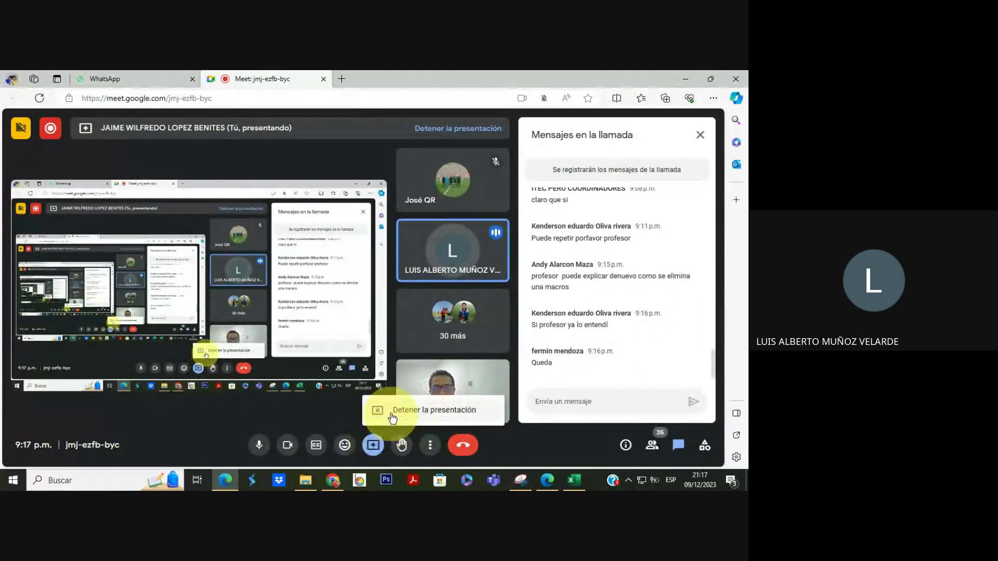
click(416, 410)
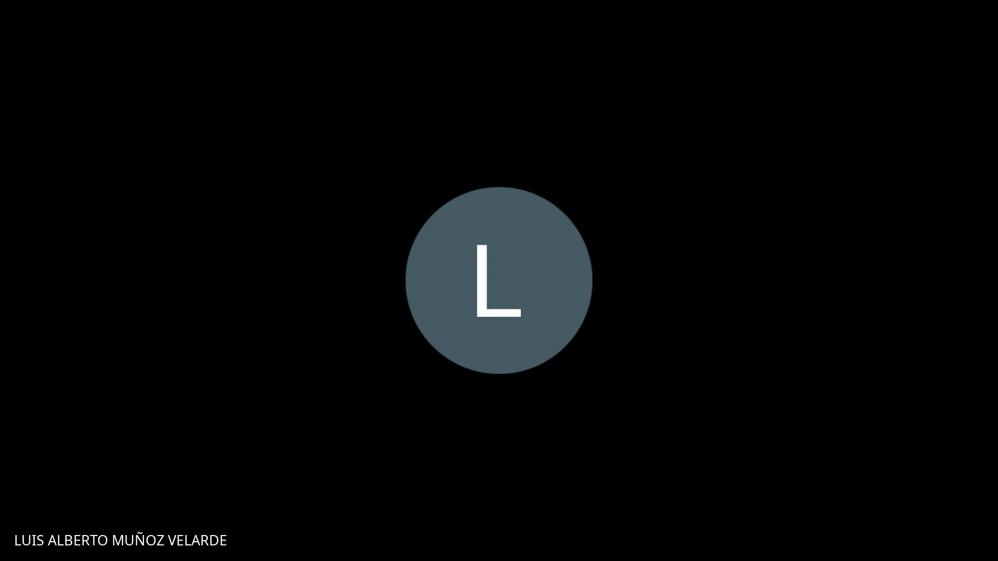